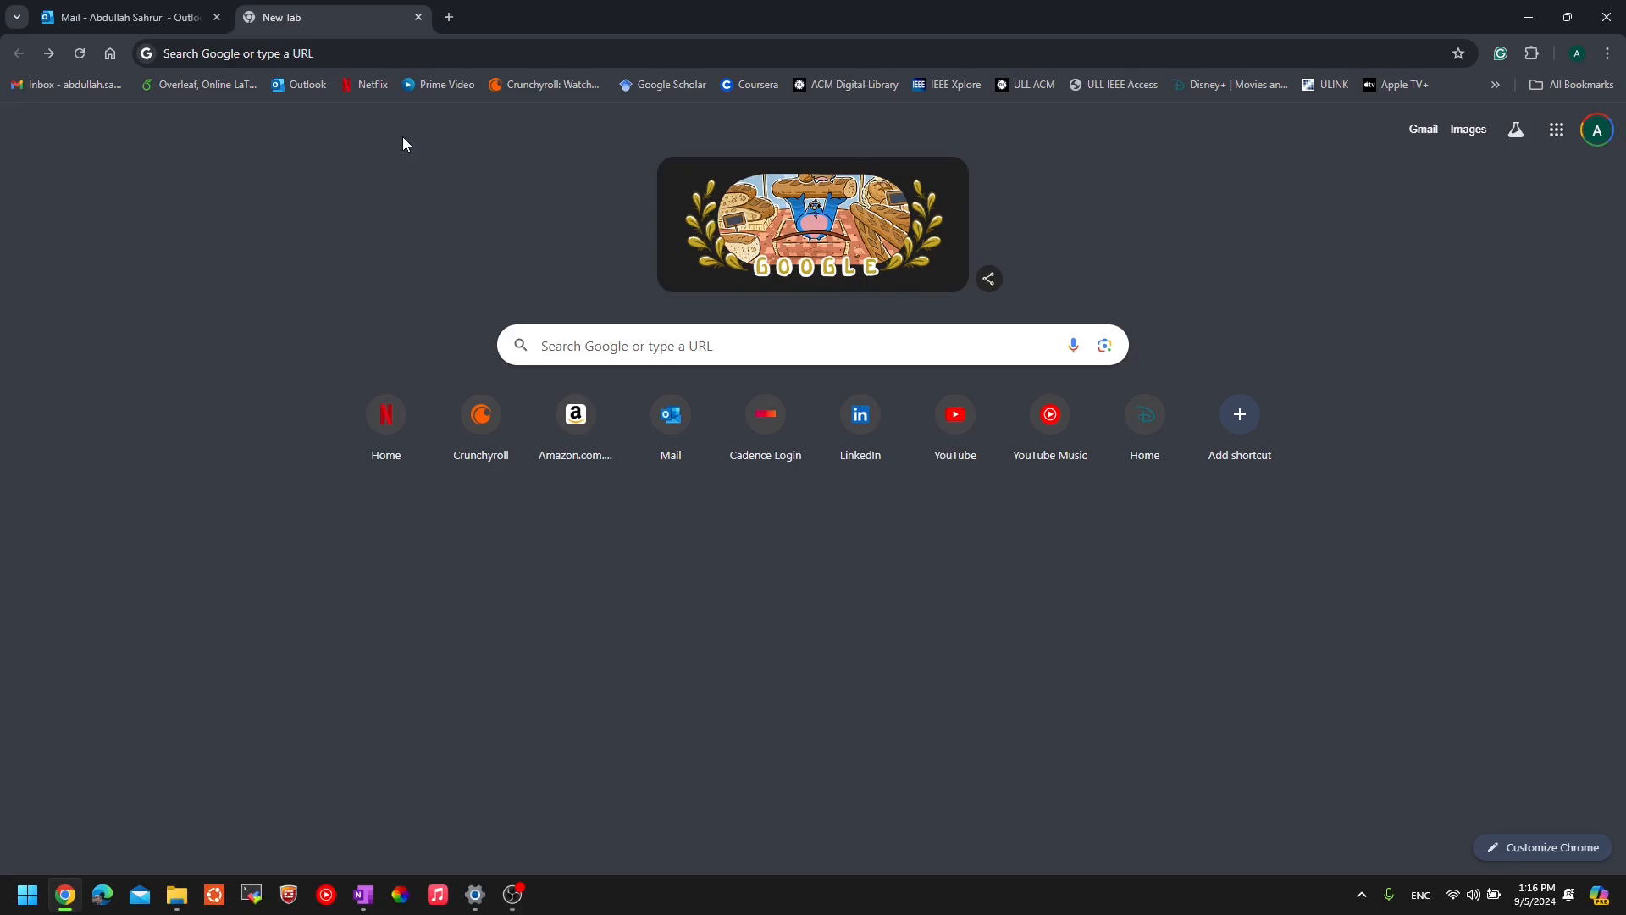
- Rerun the earlier 'forticlient vpn' search from the Chrome address bar
left_click(367, 53)
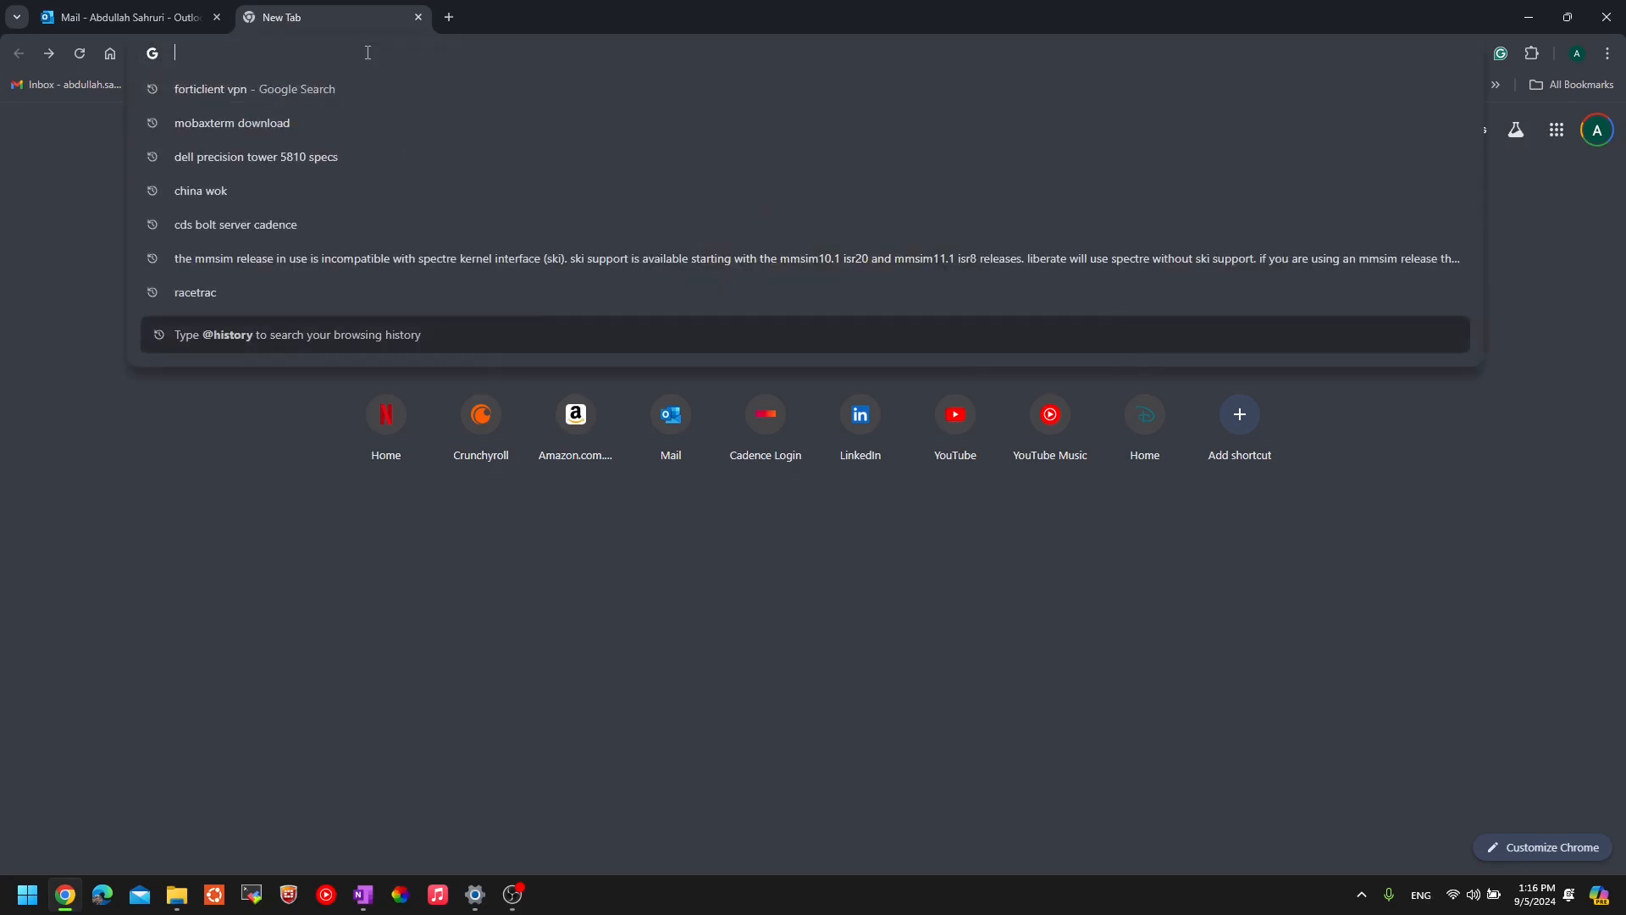
left_click(282, 80)
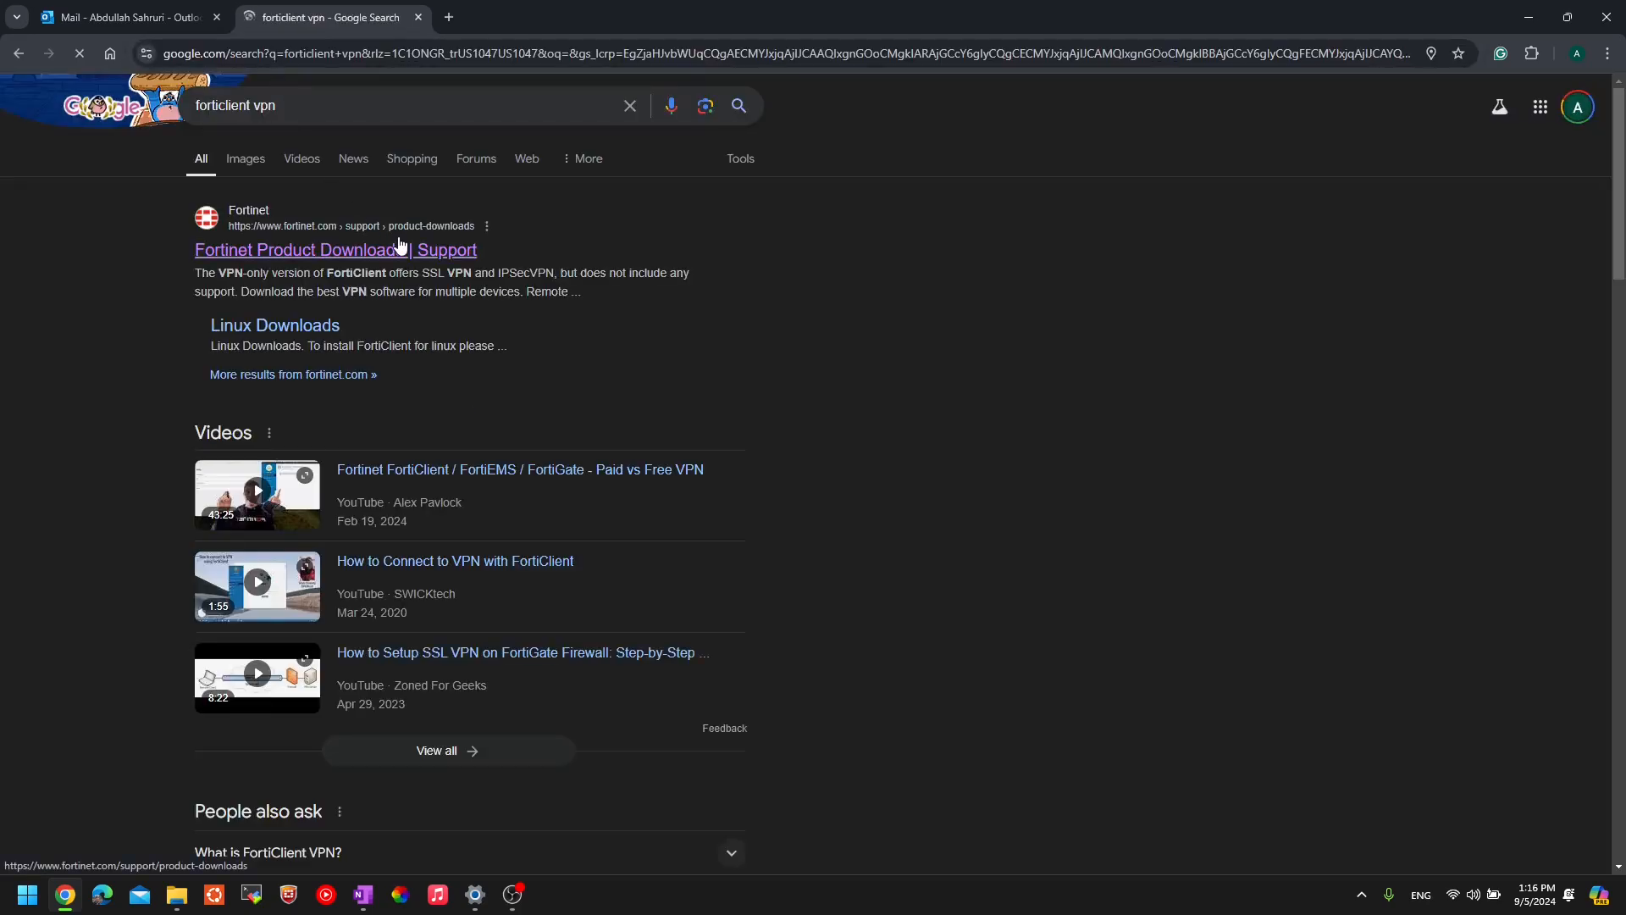
double_click(297, 107)
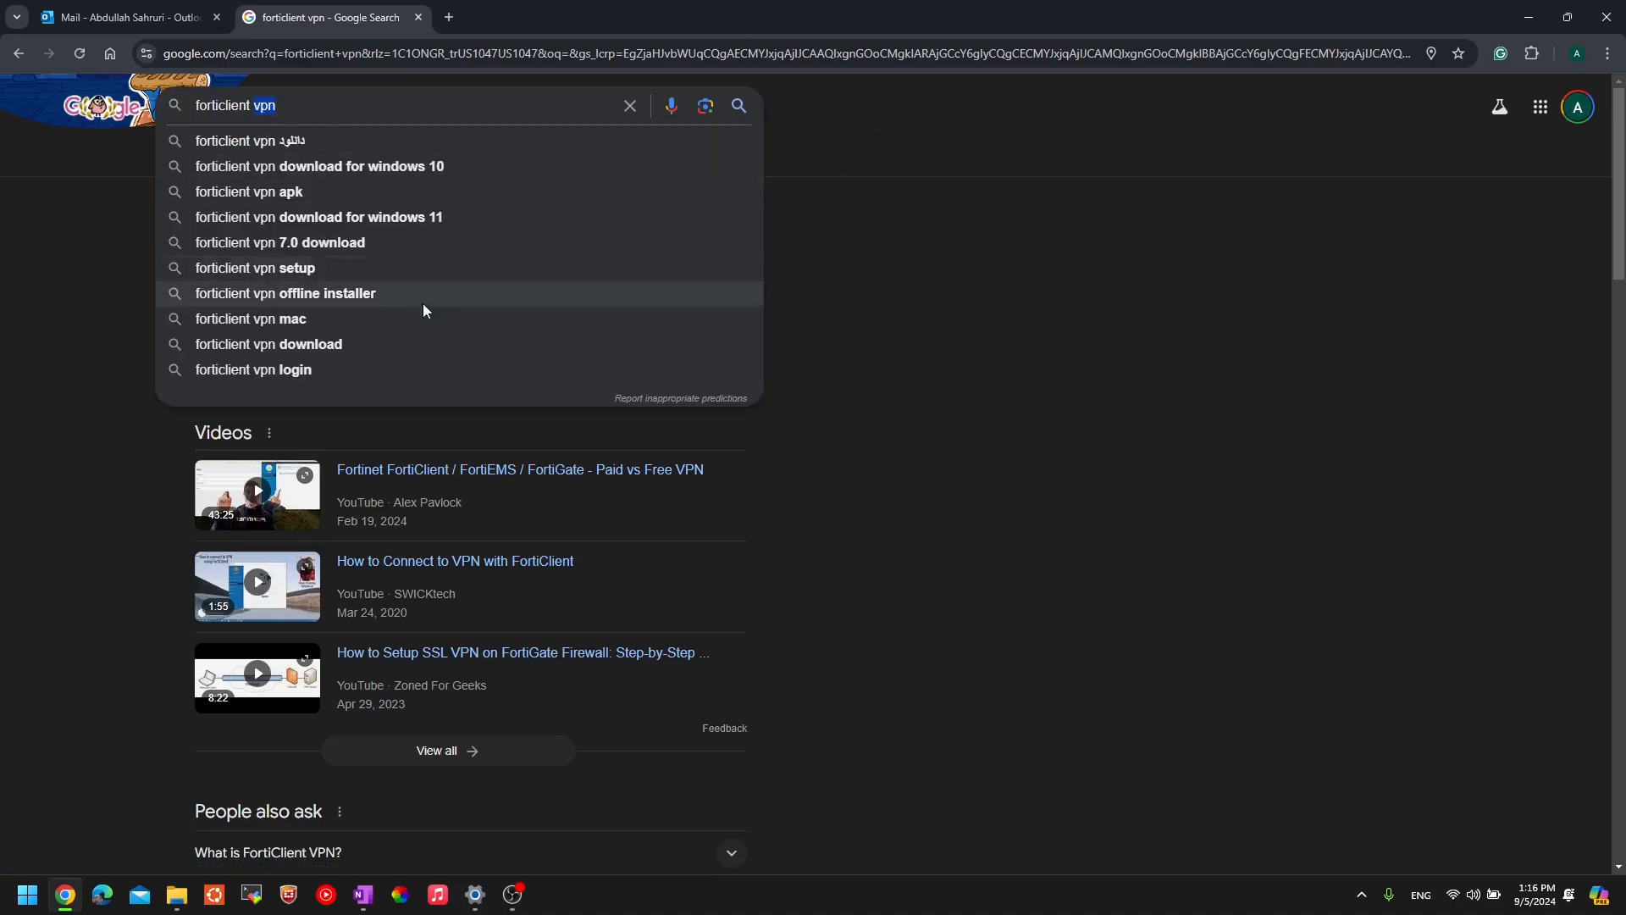
left_click(872, 451)
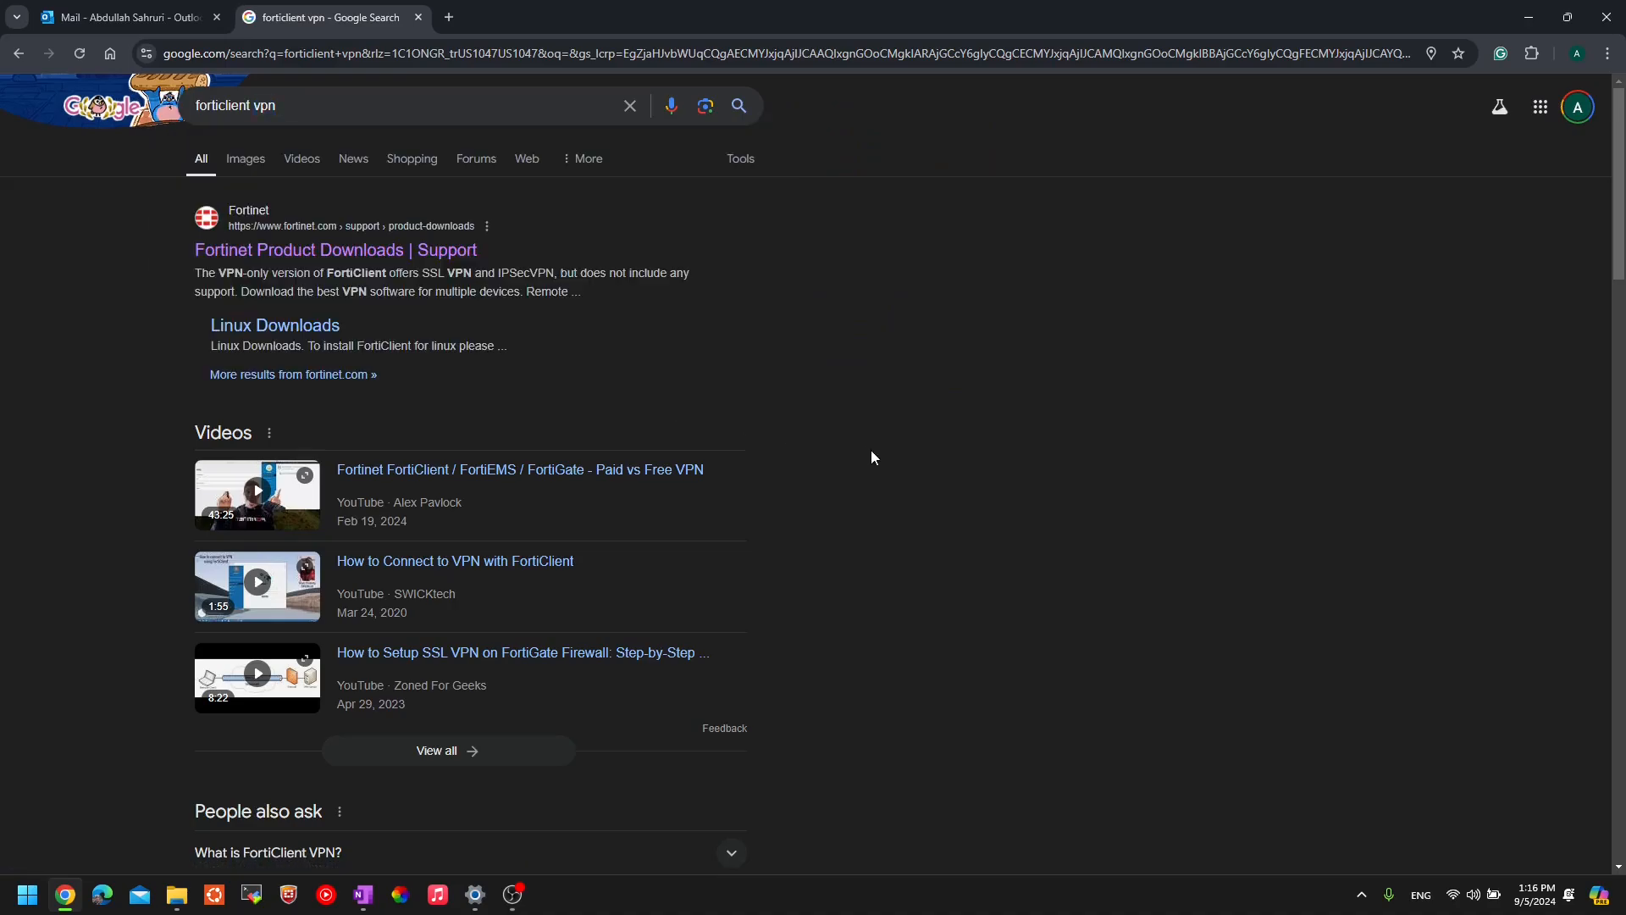
- Open 'Fortinet Product Downloads | Support' and scroll to the FortiClient VPN section
left_click(227, 254)
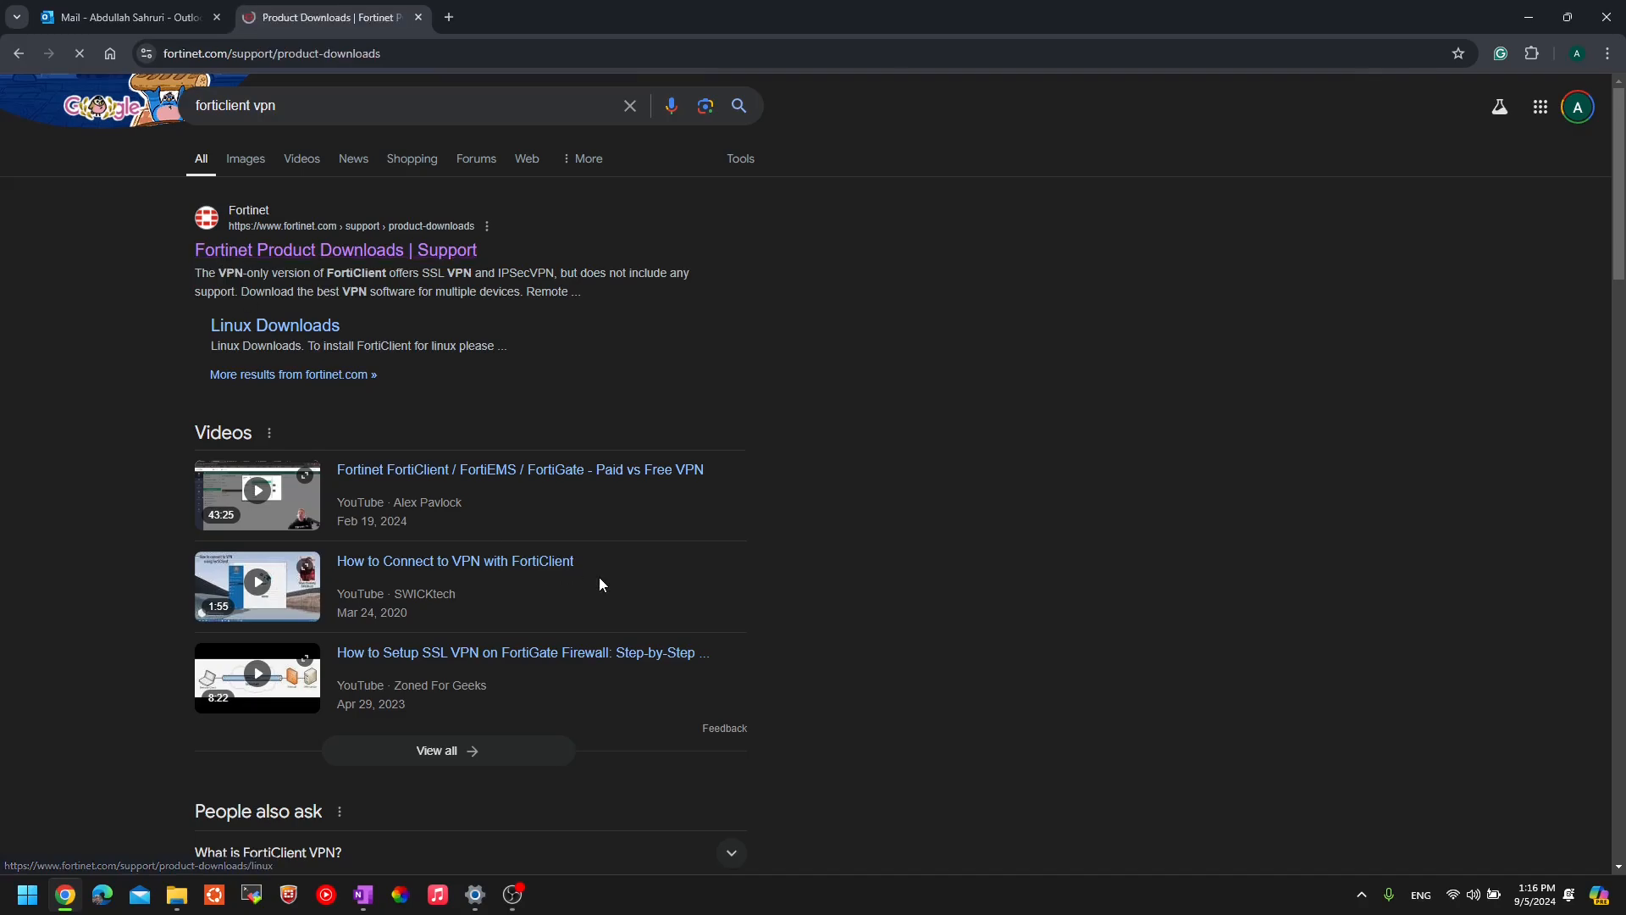
scroll(607, 581, "down", 7)
scroll(607, 581, "down", 10)
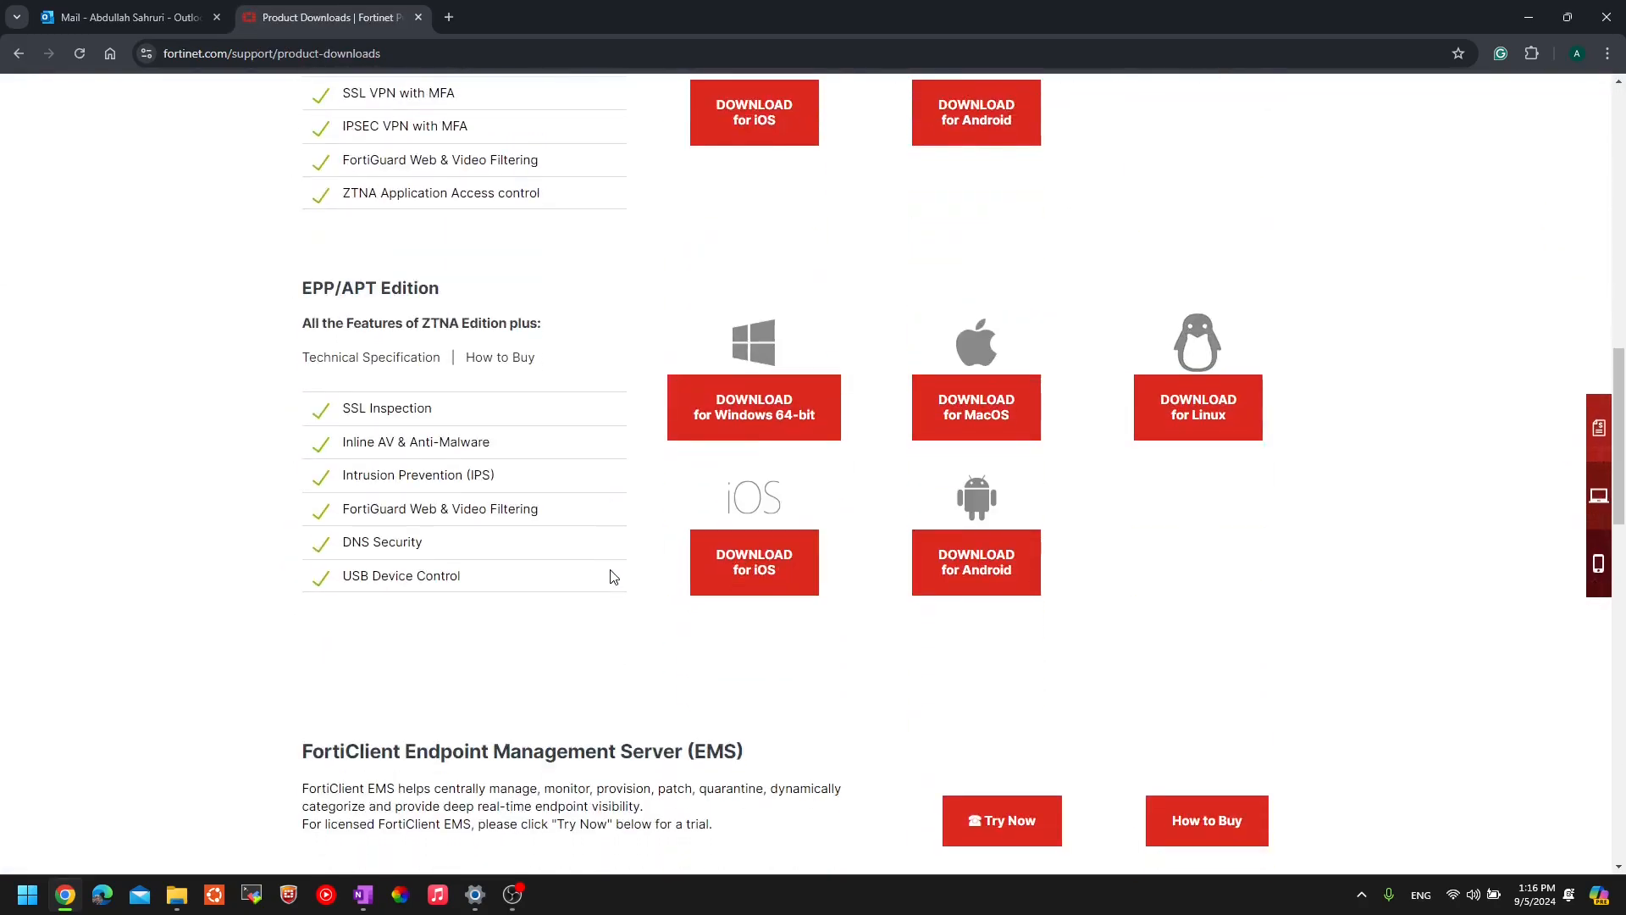
scroll(691, 535, "down", 3)
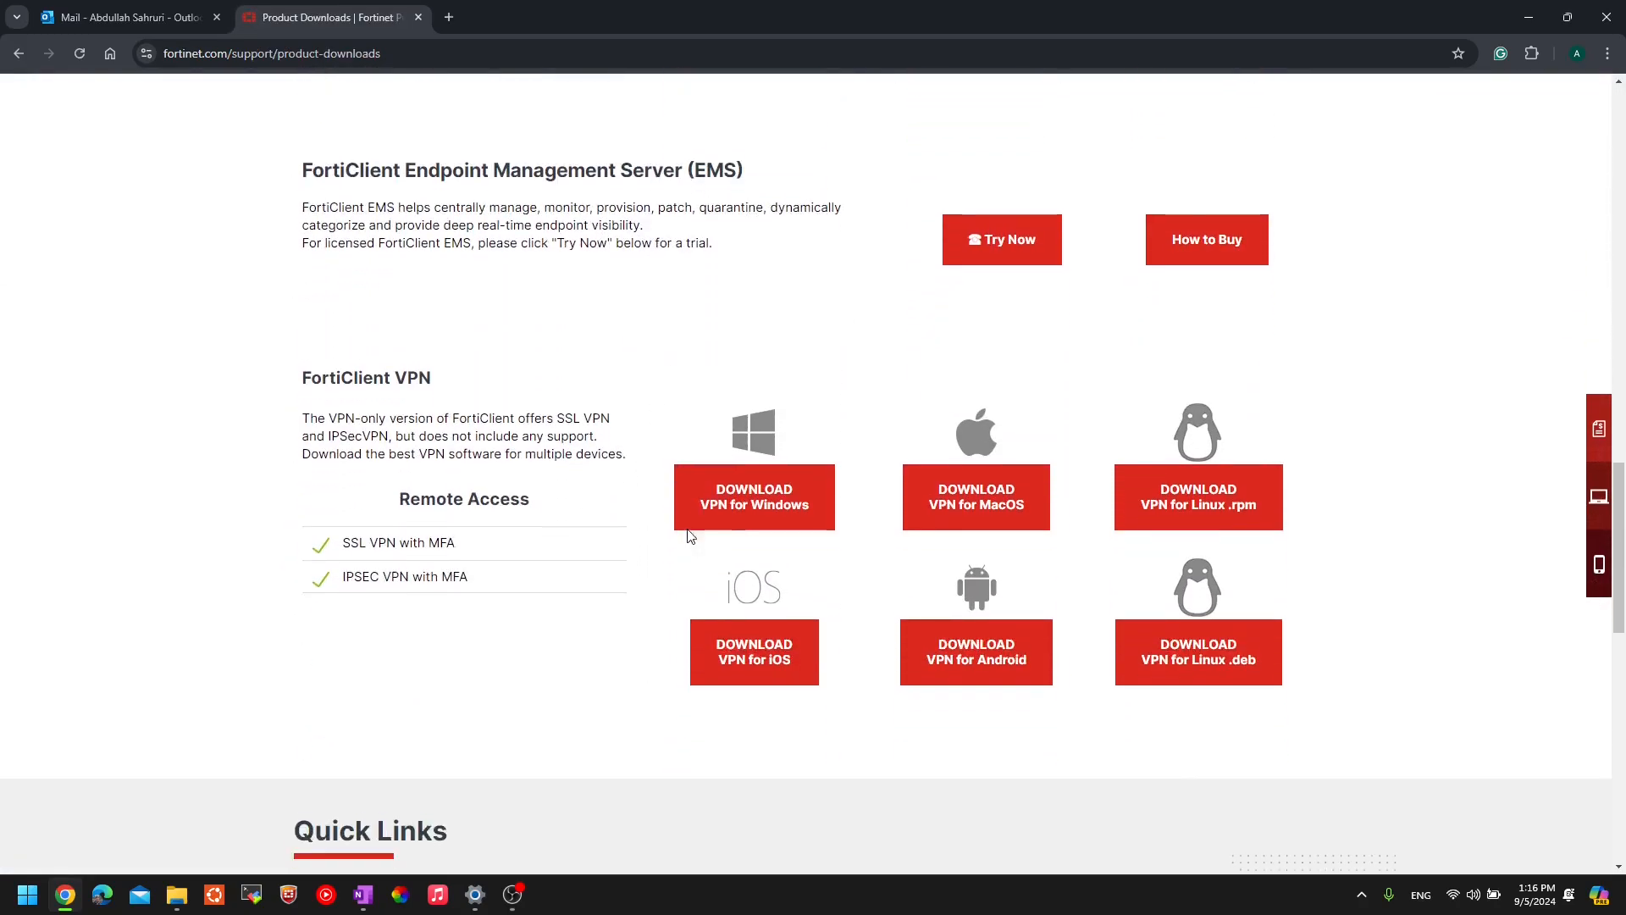
left_click_drag(307, 367, 498, 367)
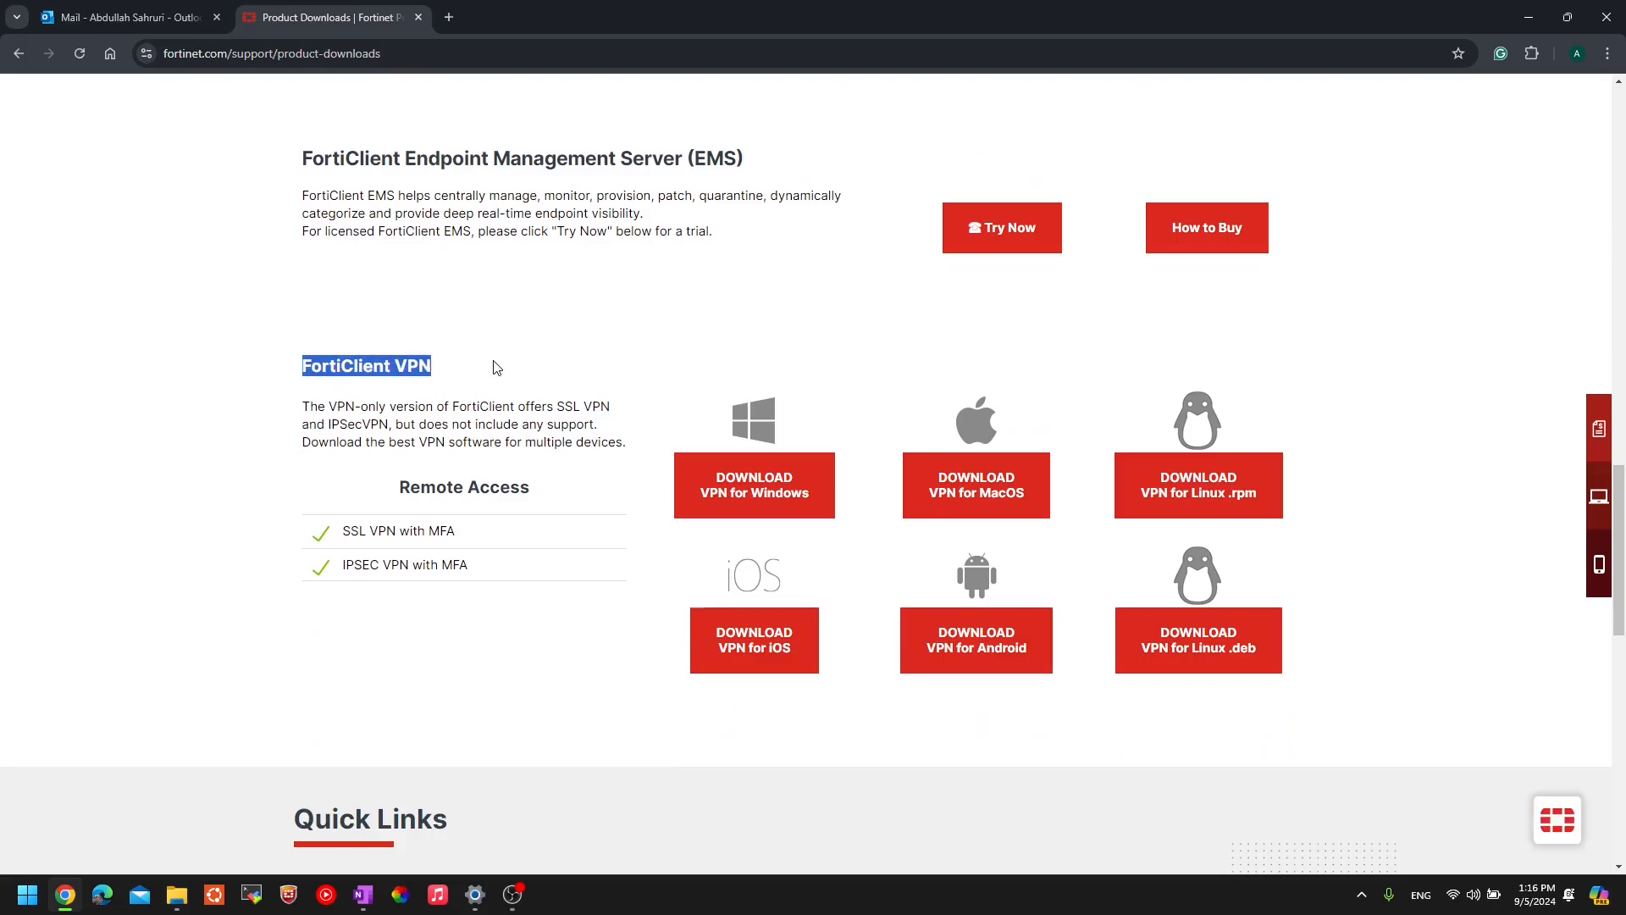
left_click(498, 367)
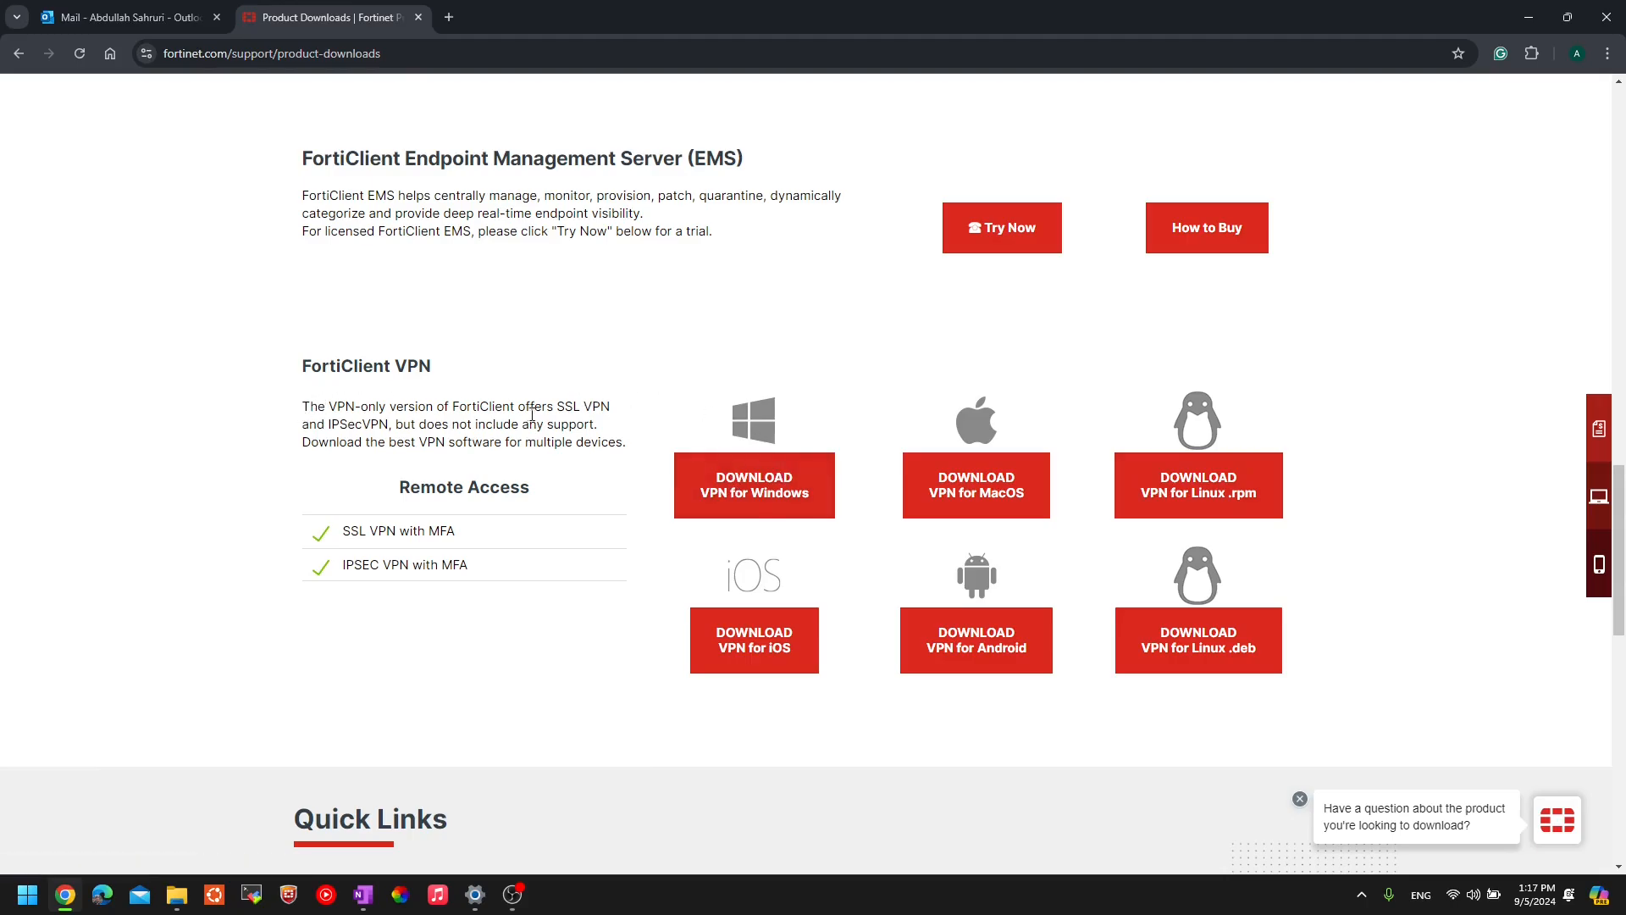
- Search 'moba' in a new tab, visit the MobaXterm download page, close it, and move Chrome aside
left_click(452, 22)
type("mo")
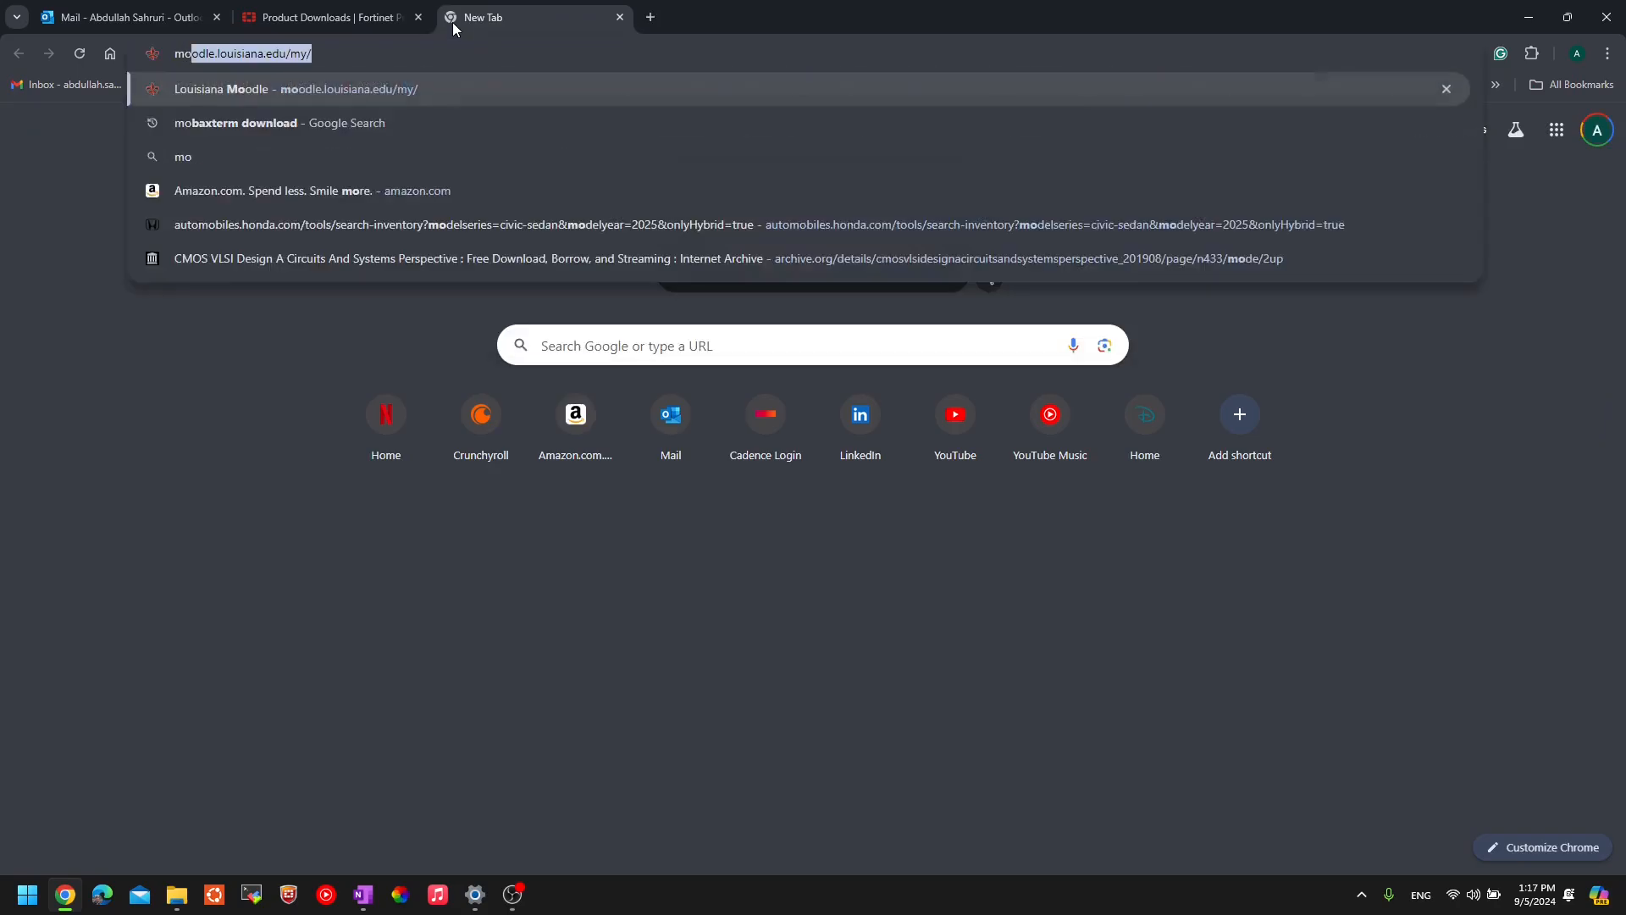
type("ba")
key("Return")
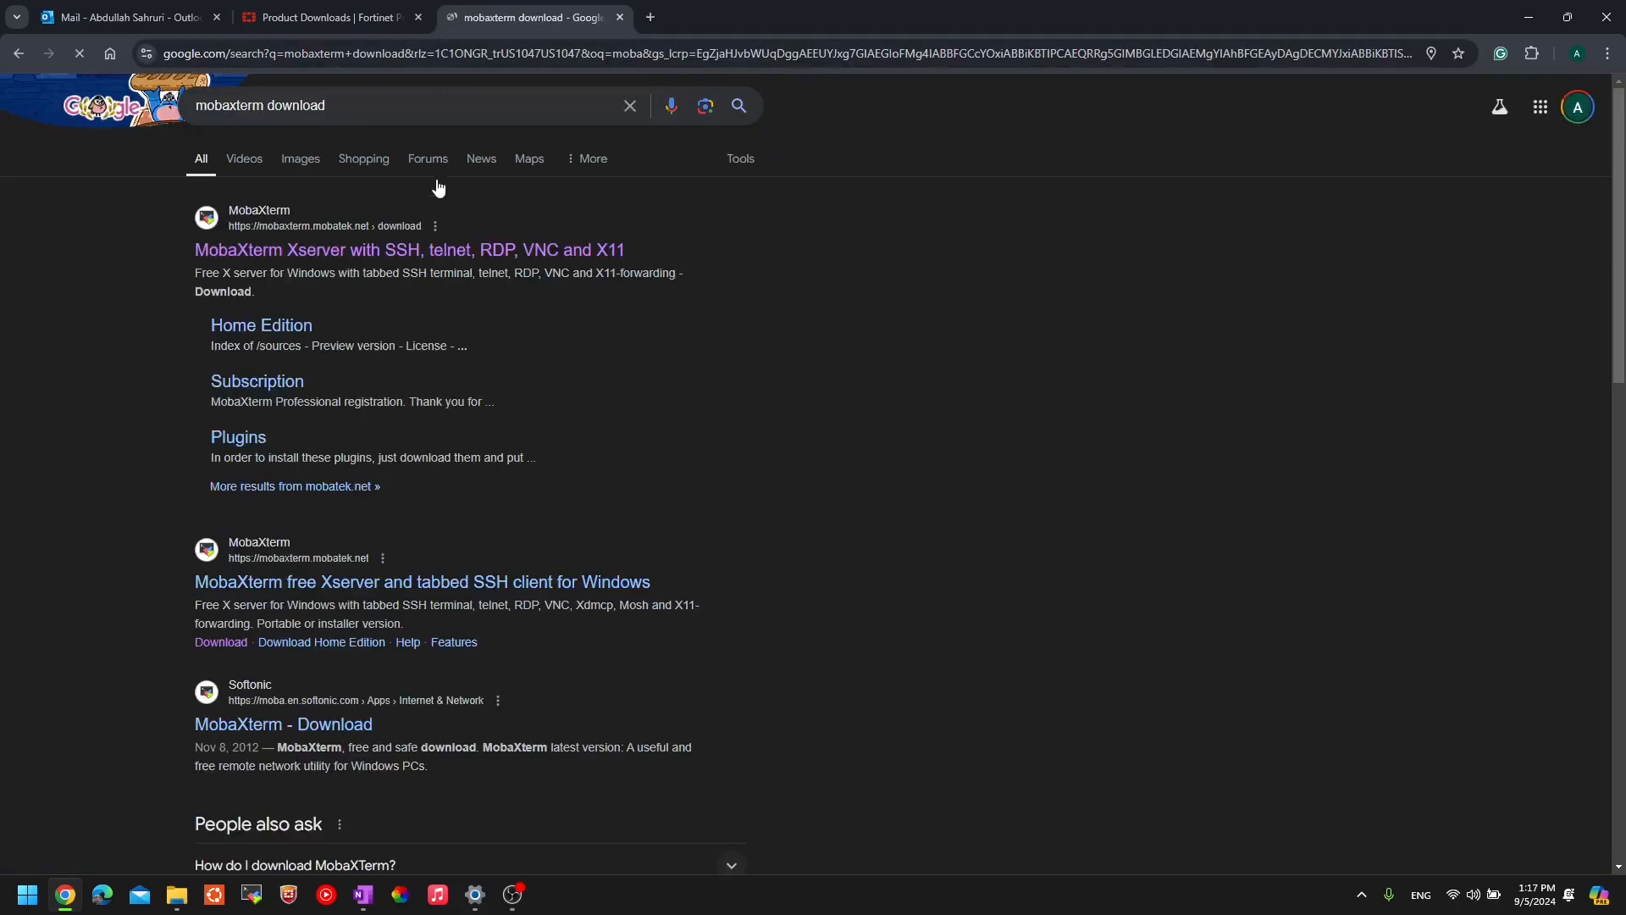
left_click(457, 250)
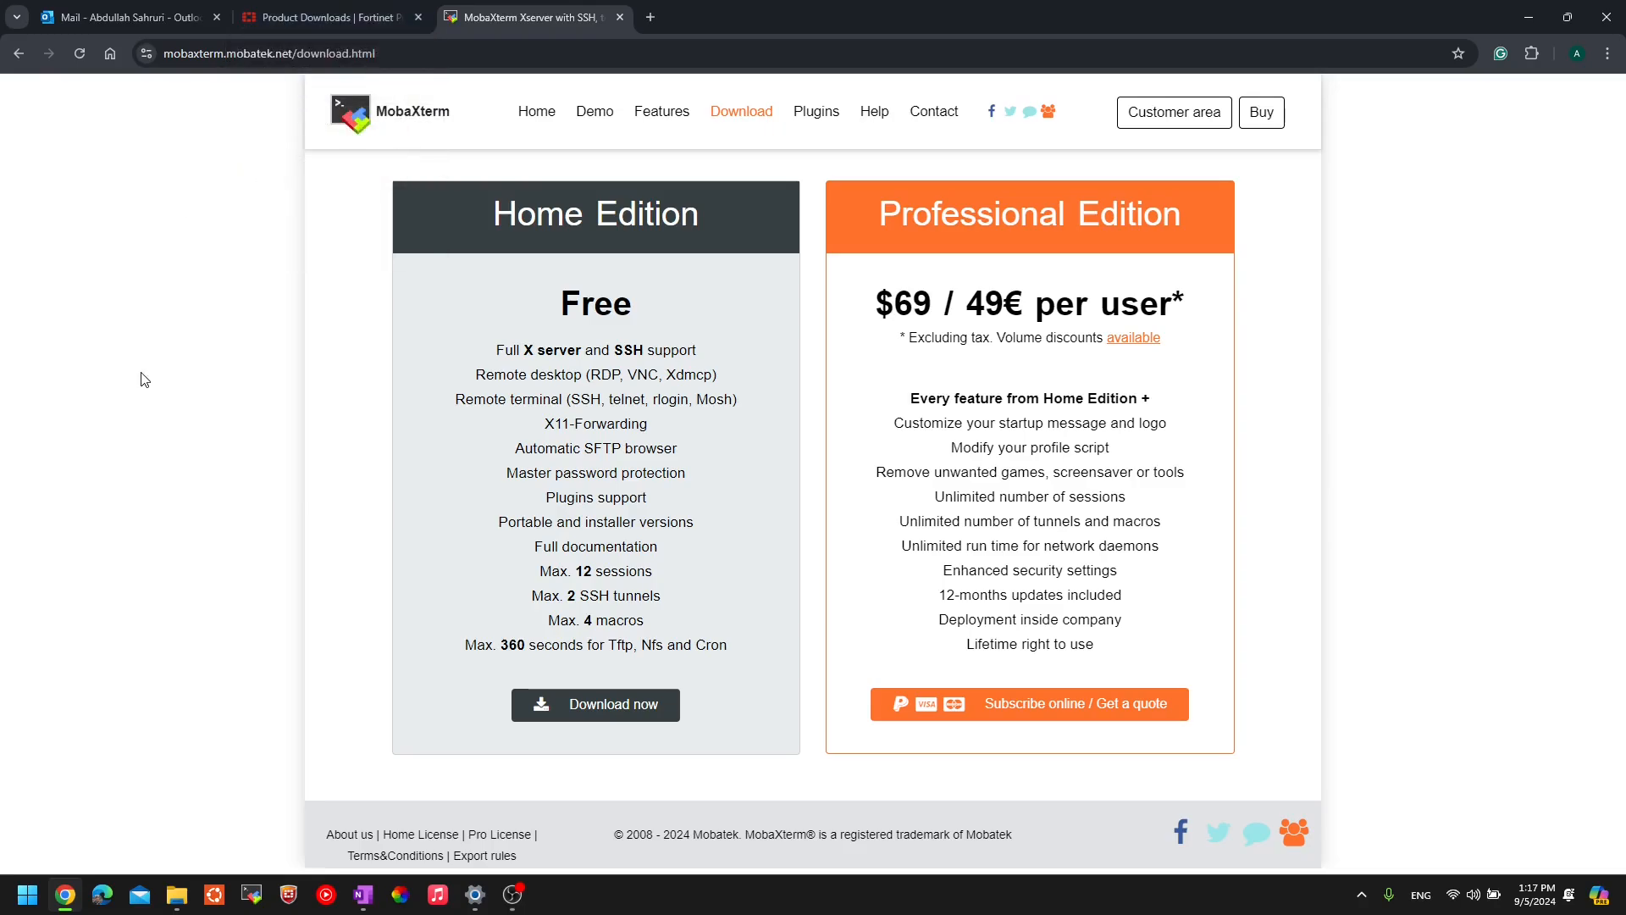
middle_click(527, 4)
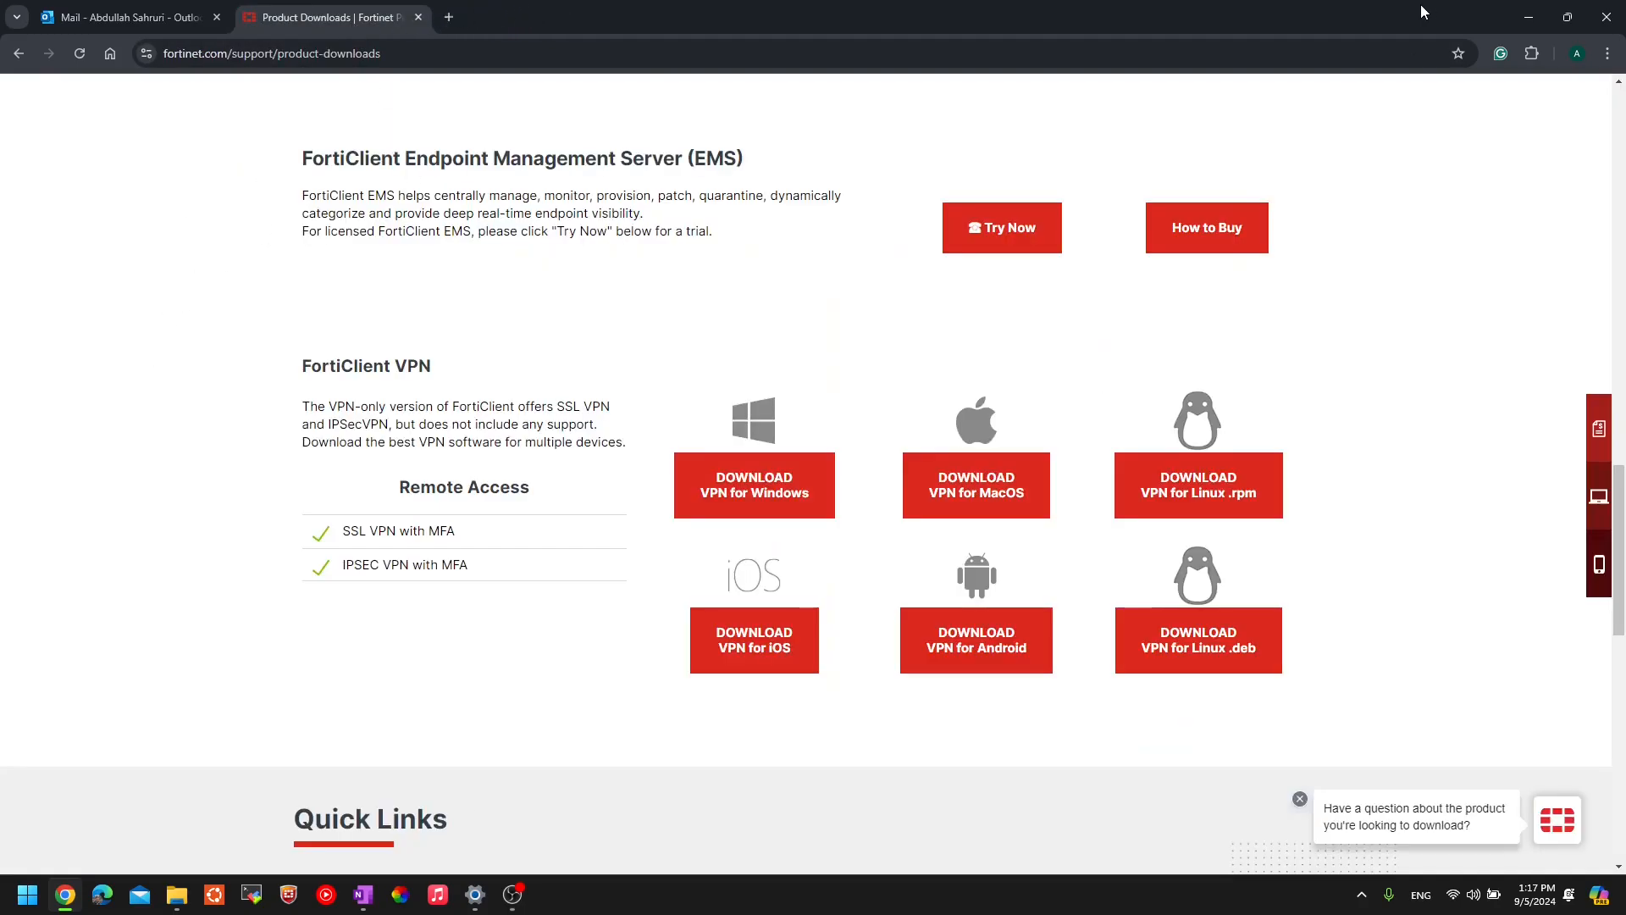
left_click_drag(1423, 6, 0, 449)
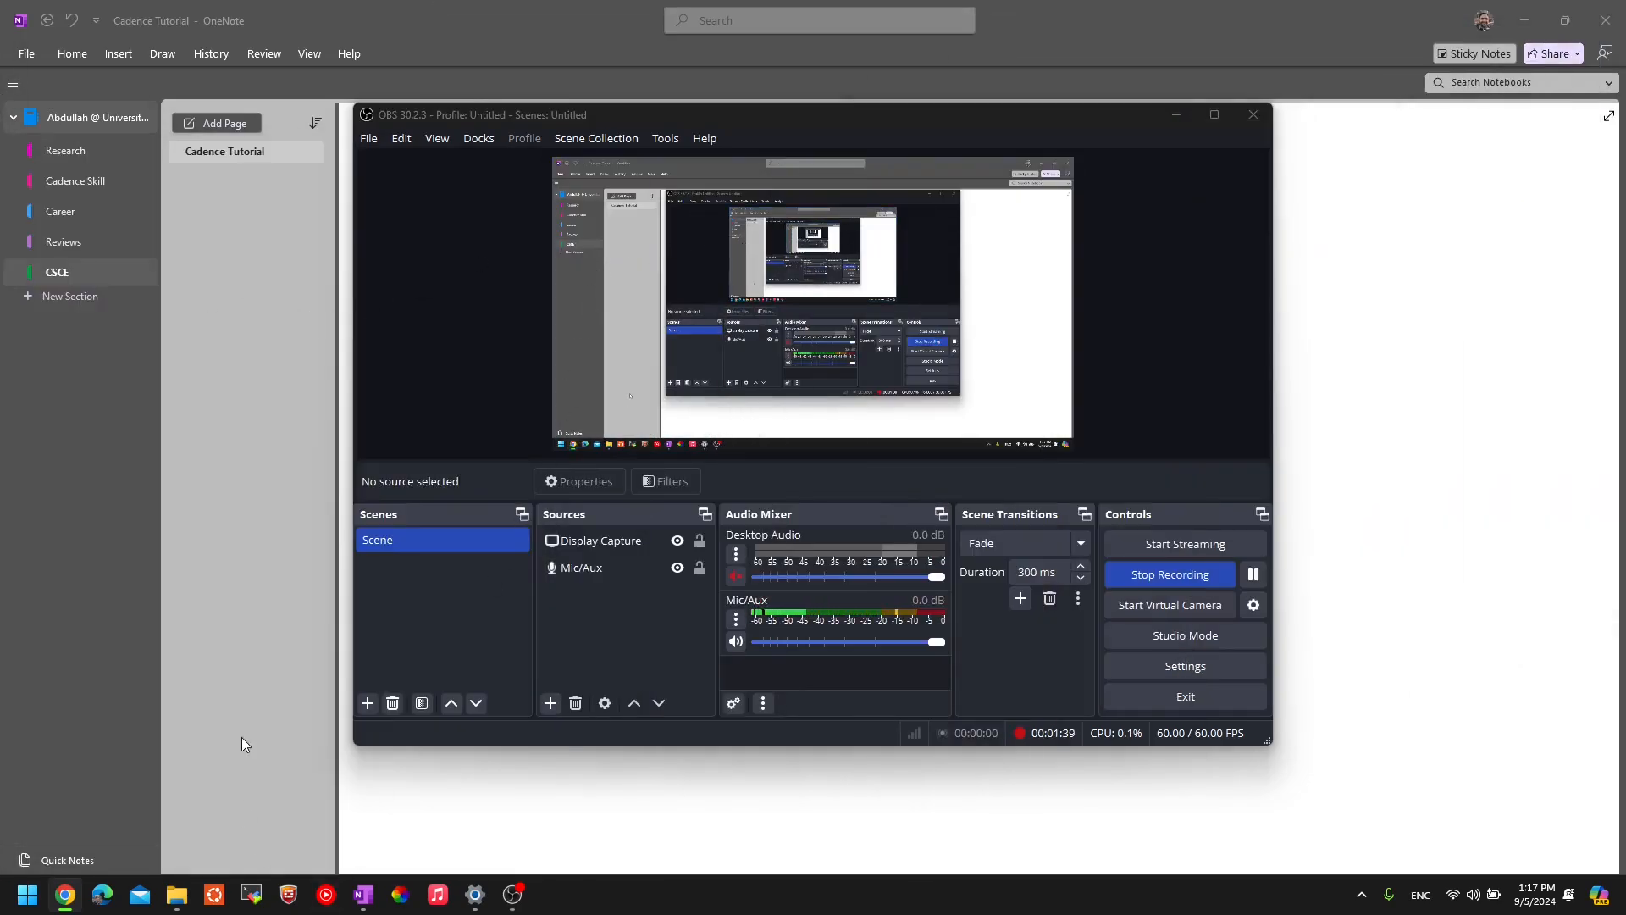
- Bring up the FortiClient VPN window from the taskbar and go to its Settings page
left_click(289, 895)
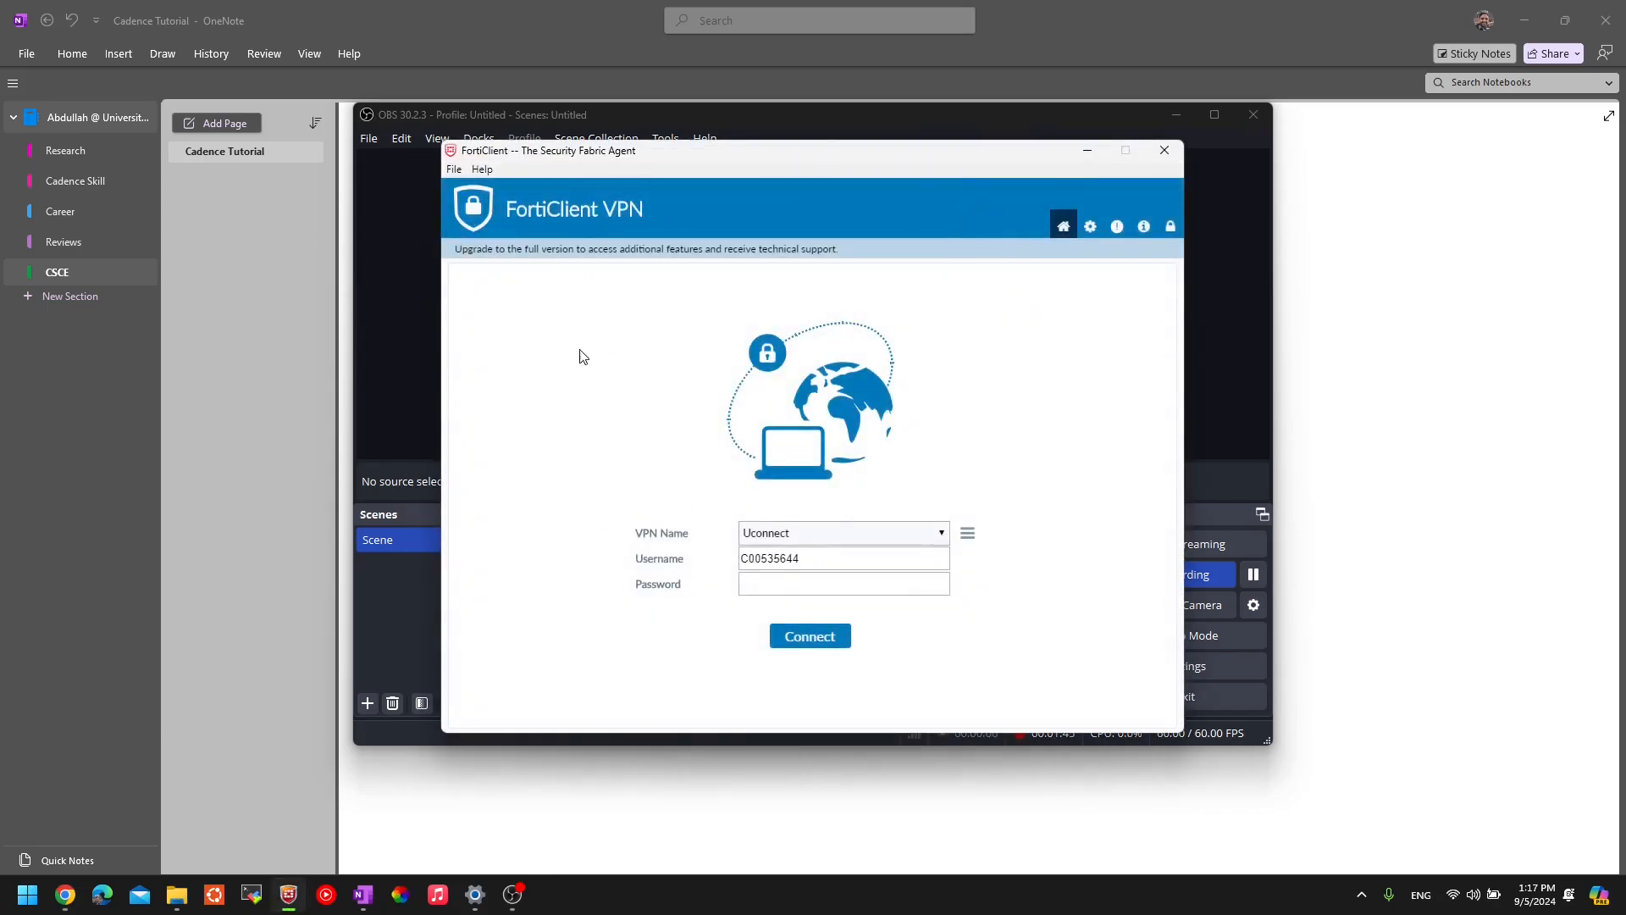
left_click(1090, 227)
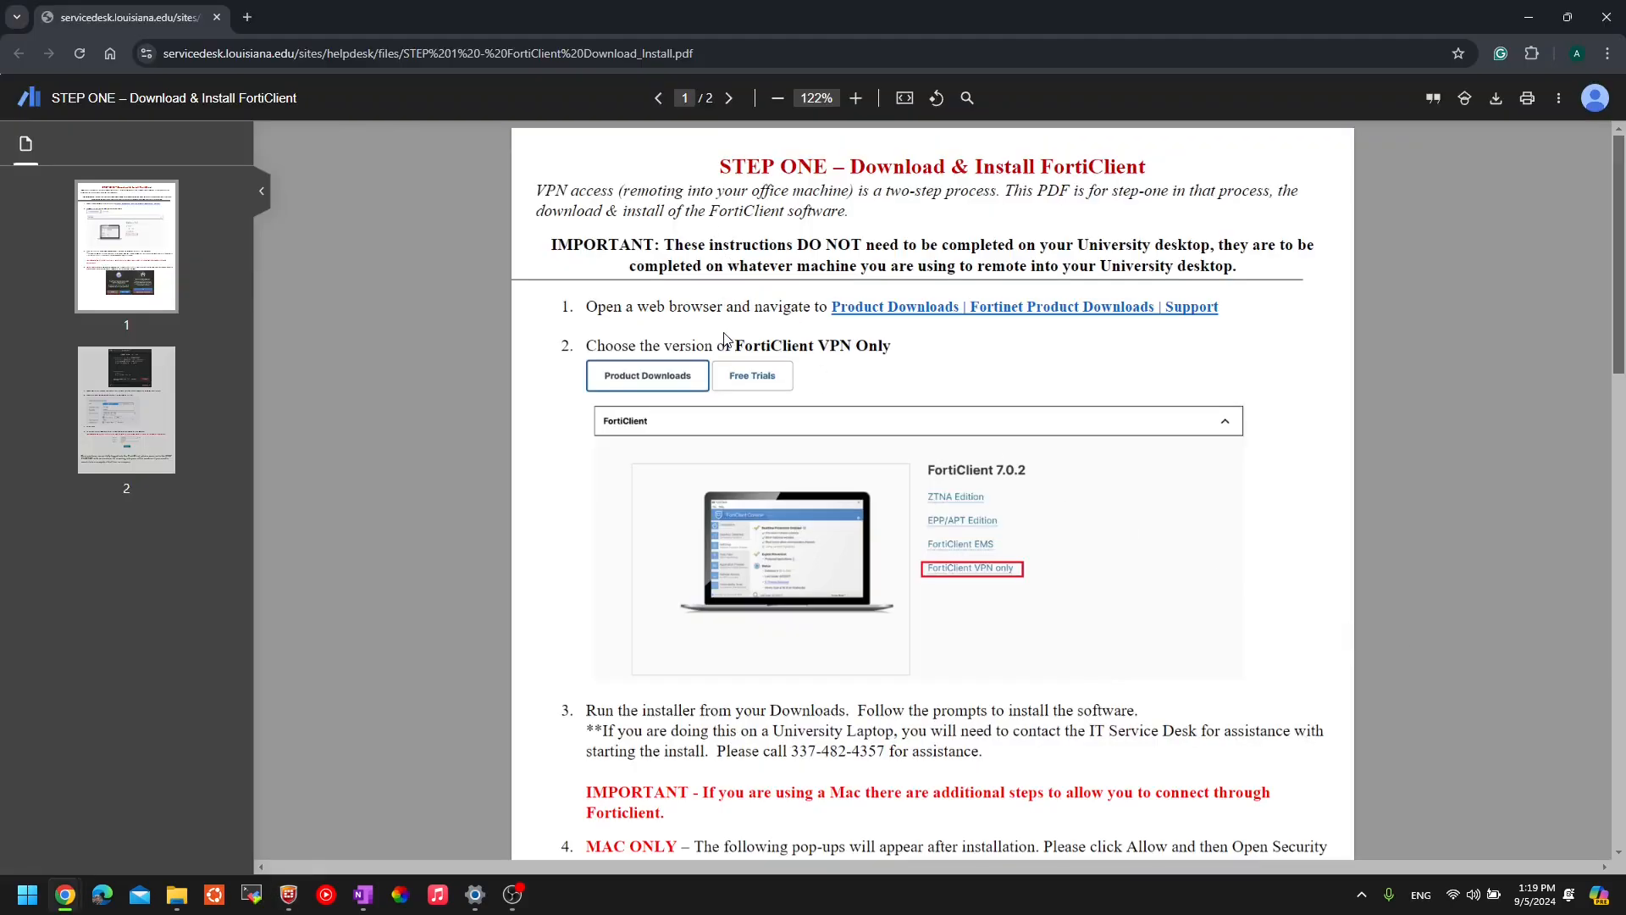
- Read the install guide down to page 2's VPN settings: UConnect, uconnect.louisiana.edu, port 10443
scroll(724, 338, "down", 3)
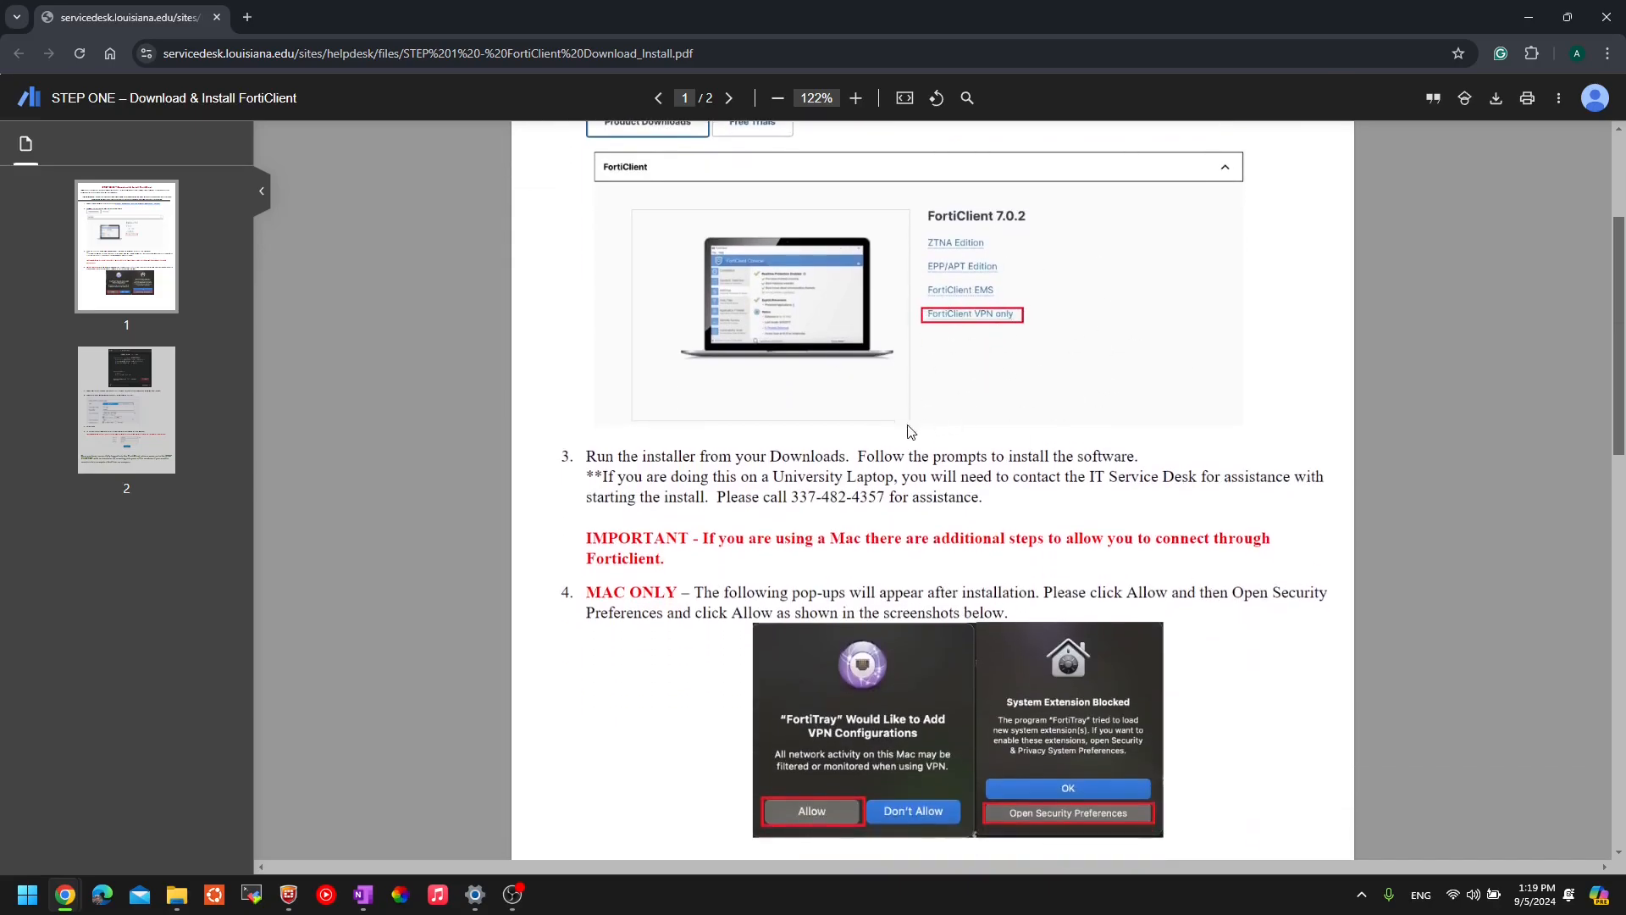
scroll(576, 385, "down", 1)
scroll(576, 385, "down", 6)
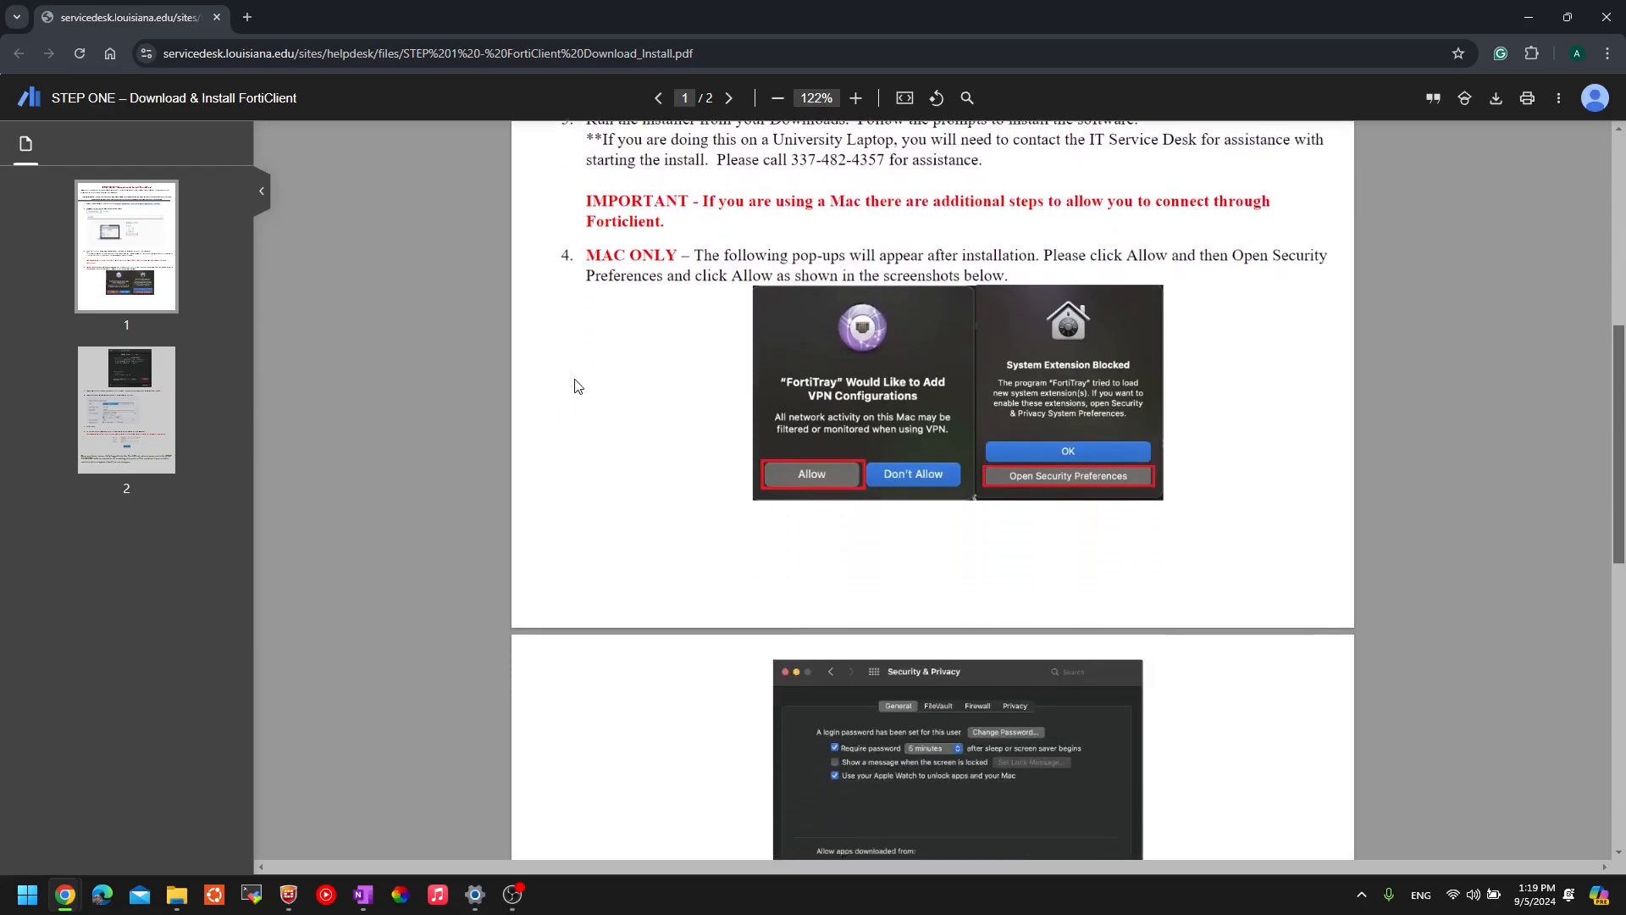
scroll(637, 458, "up", 5)
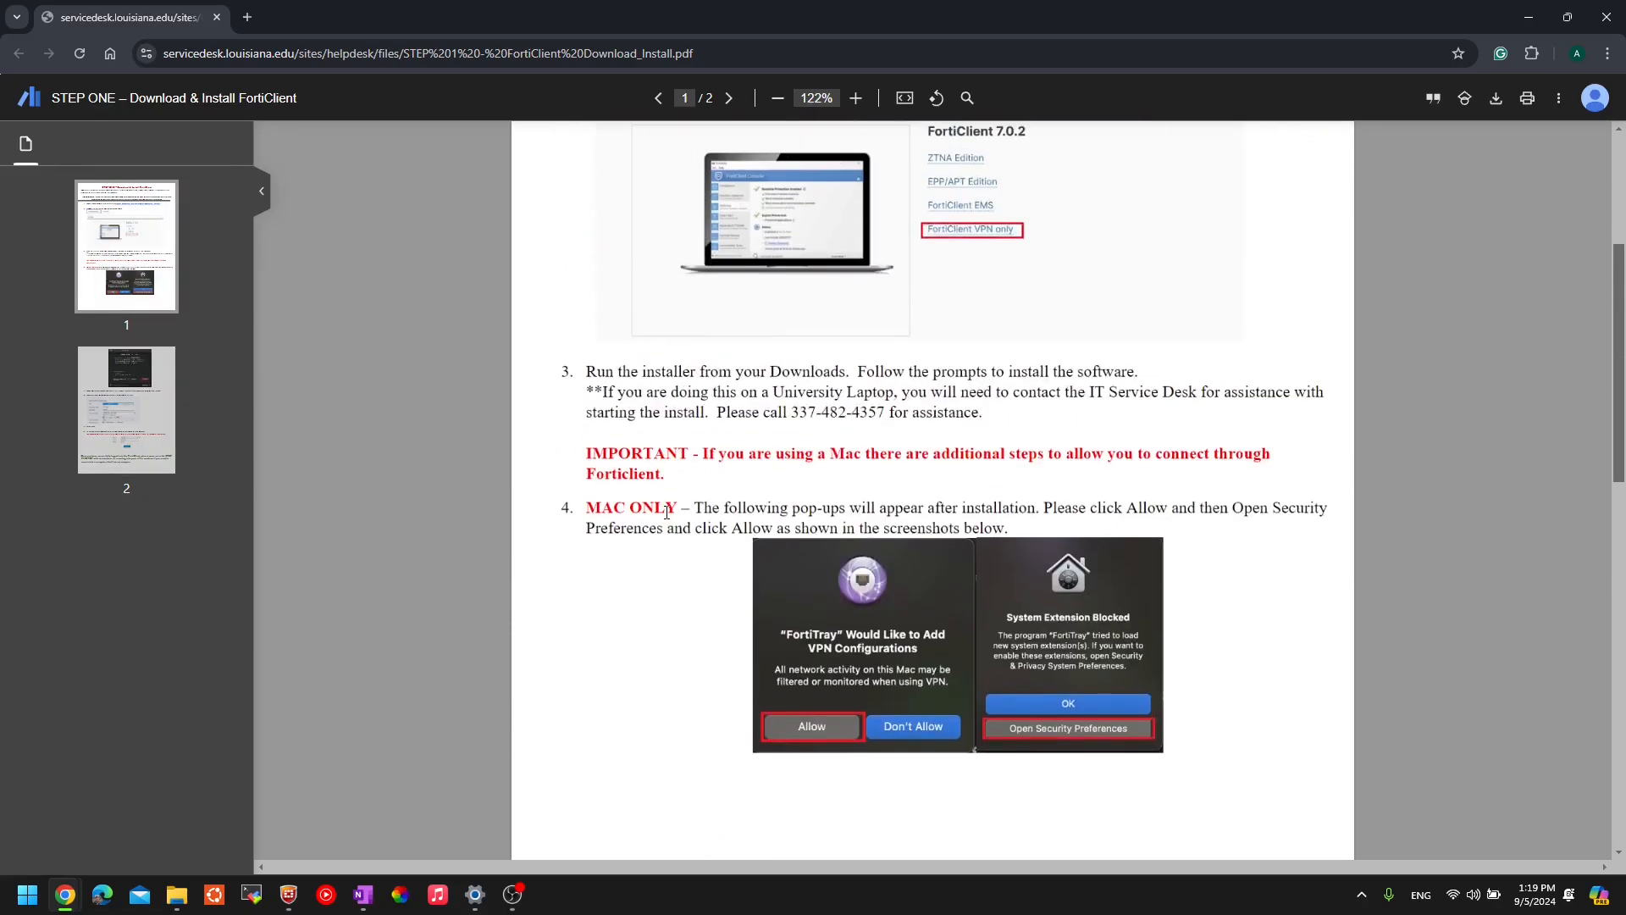
scroll(667, 511, "down", 2)
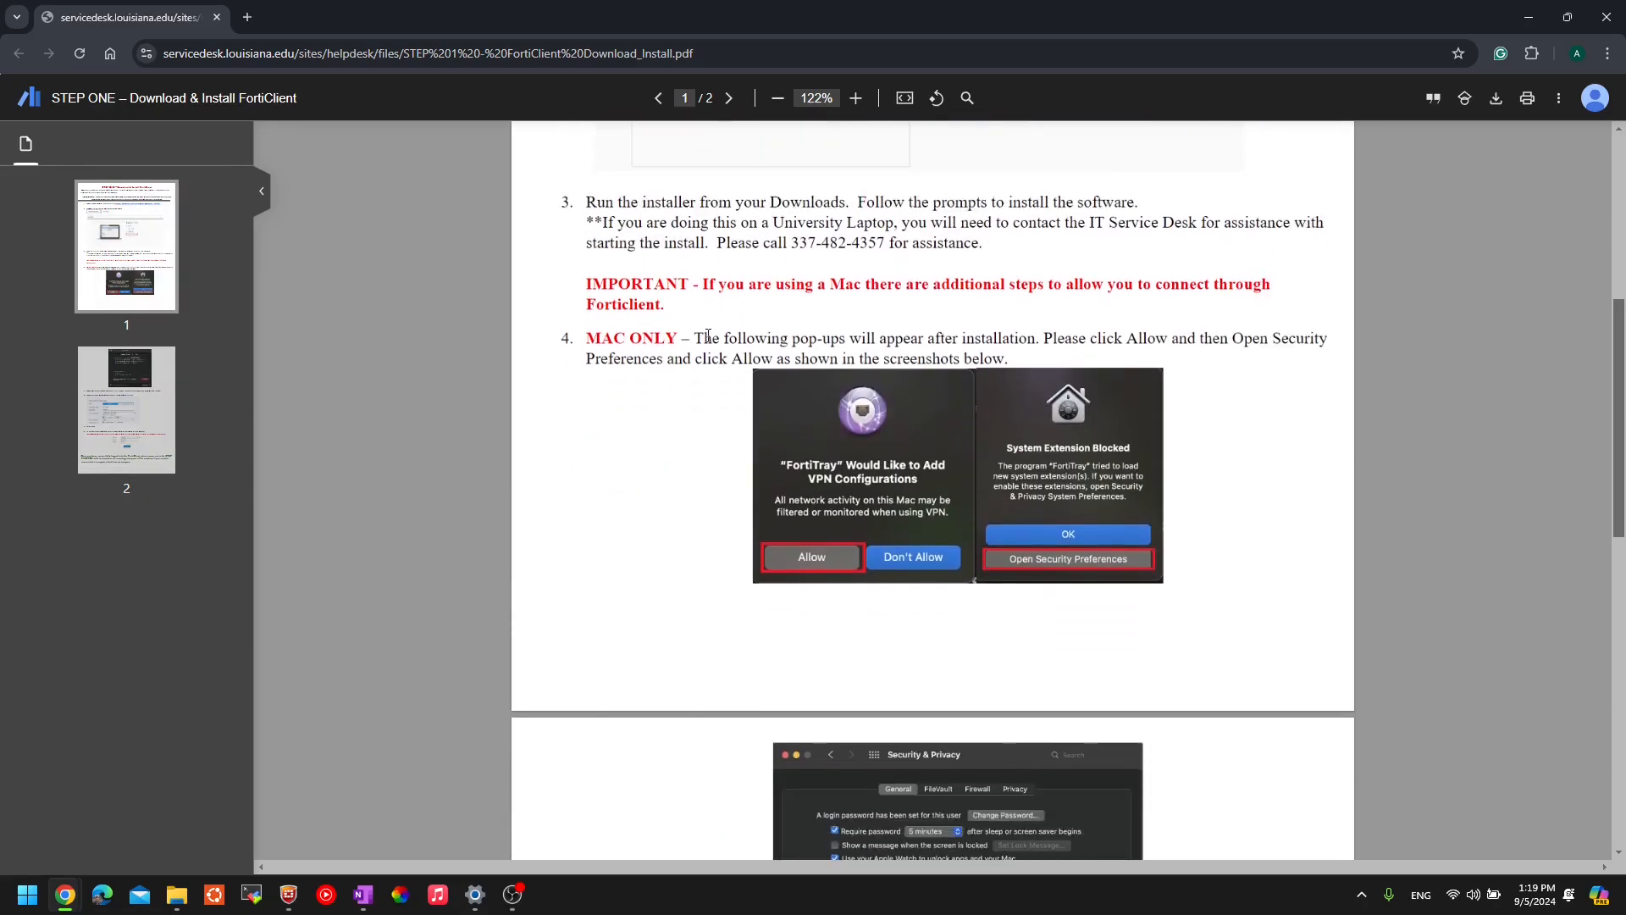
left_click_drag(708, 337, 1237, 340)
left_click(758, 354)
scroll(758, 354, "down", 7)
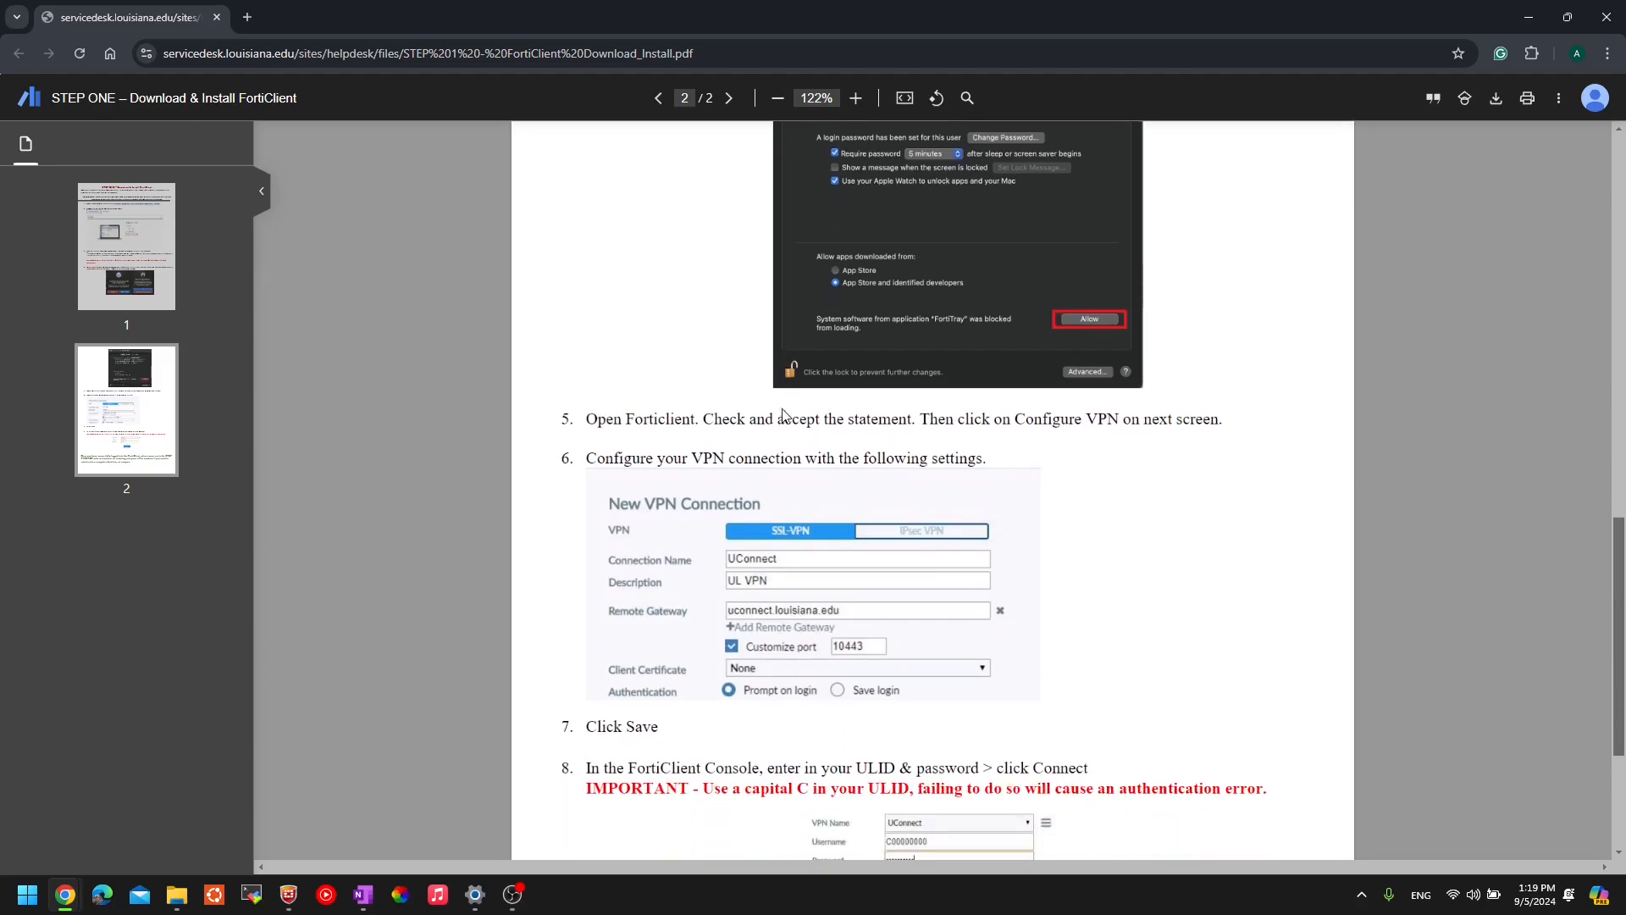
scroll(704, 329, "up", 2)
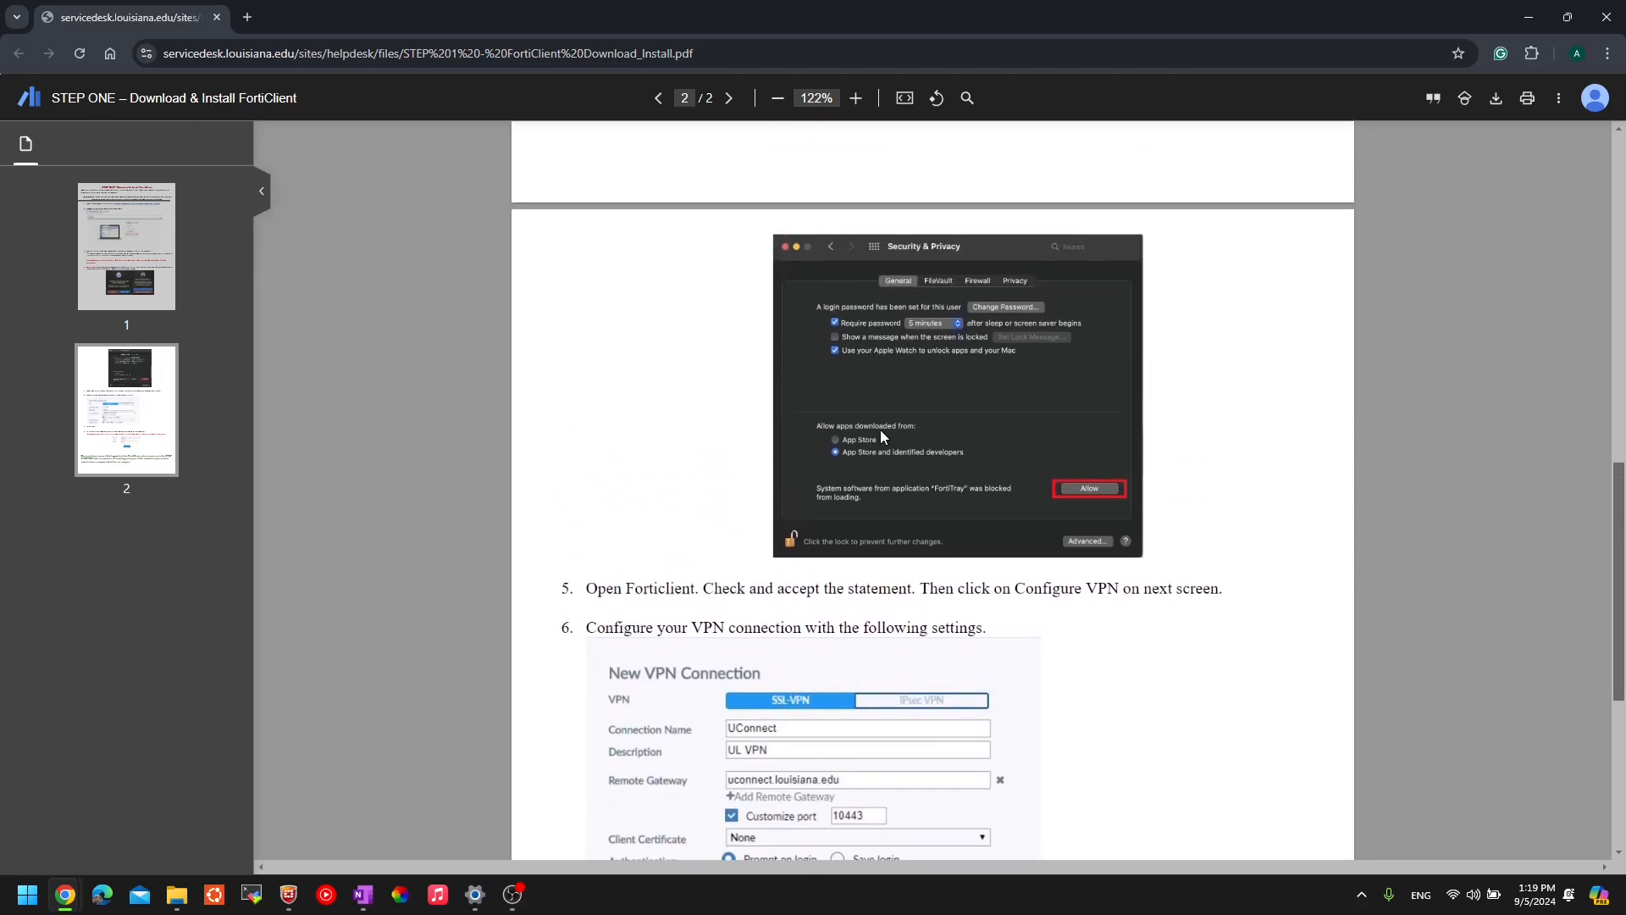
scroll(881, 429, "up", 2)
scroll(880, 428, "down", 3)
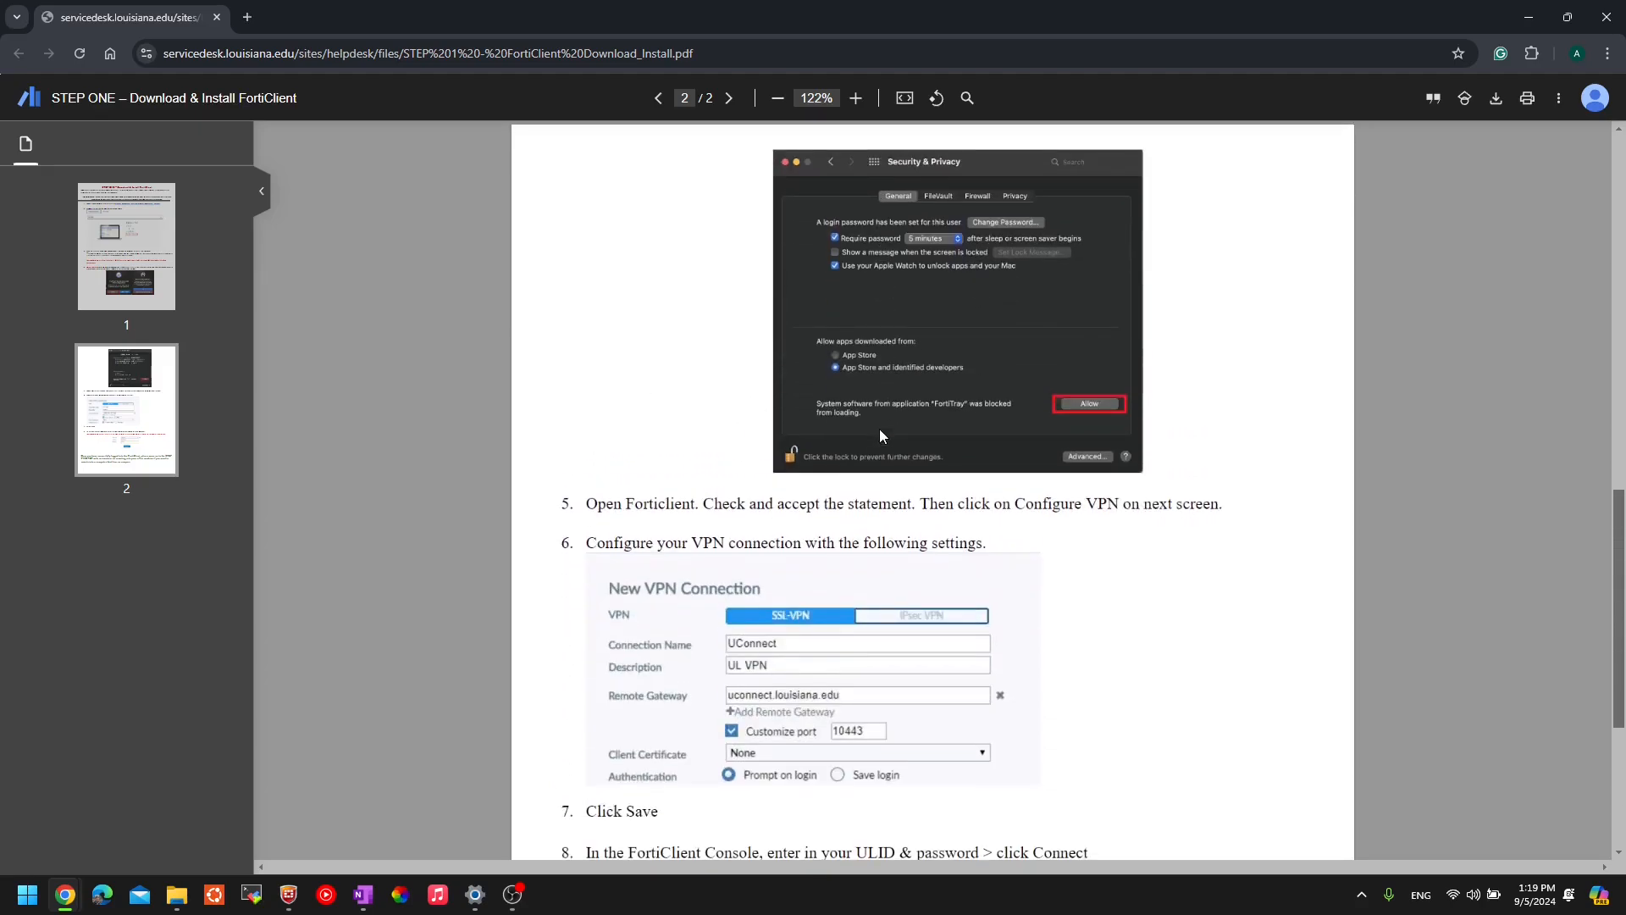
scroll(879, 428, "down", 3)
scroll(686, 510, "up", 2, "ctrl")
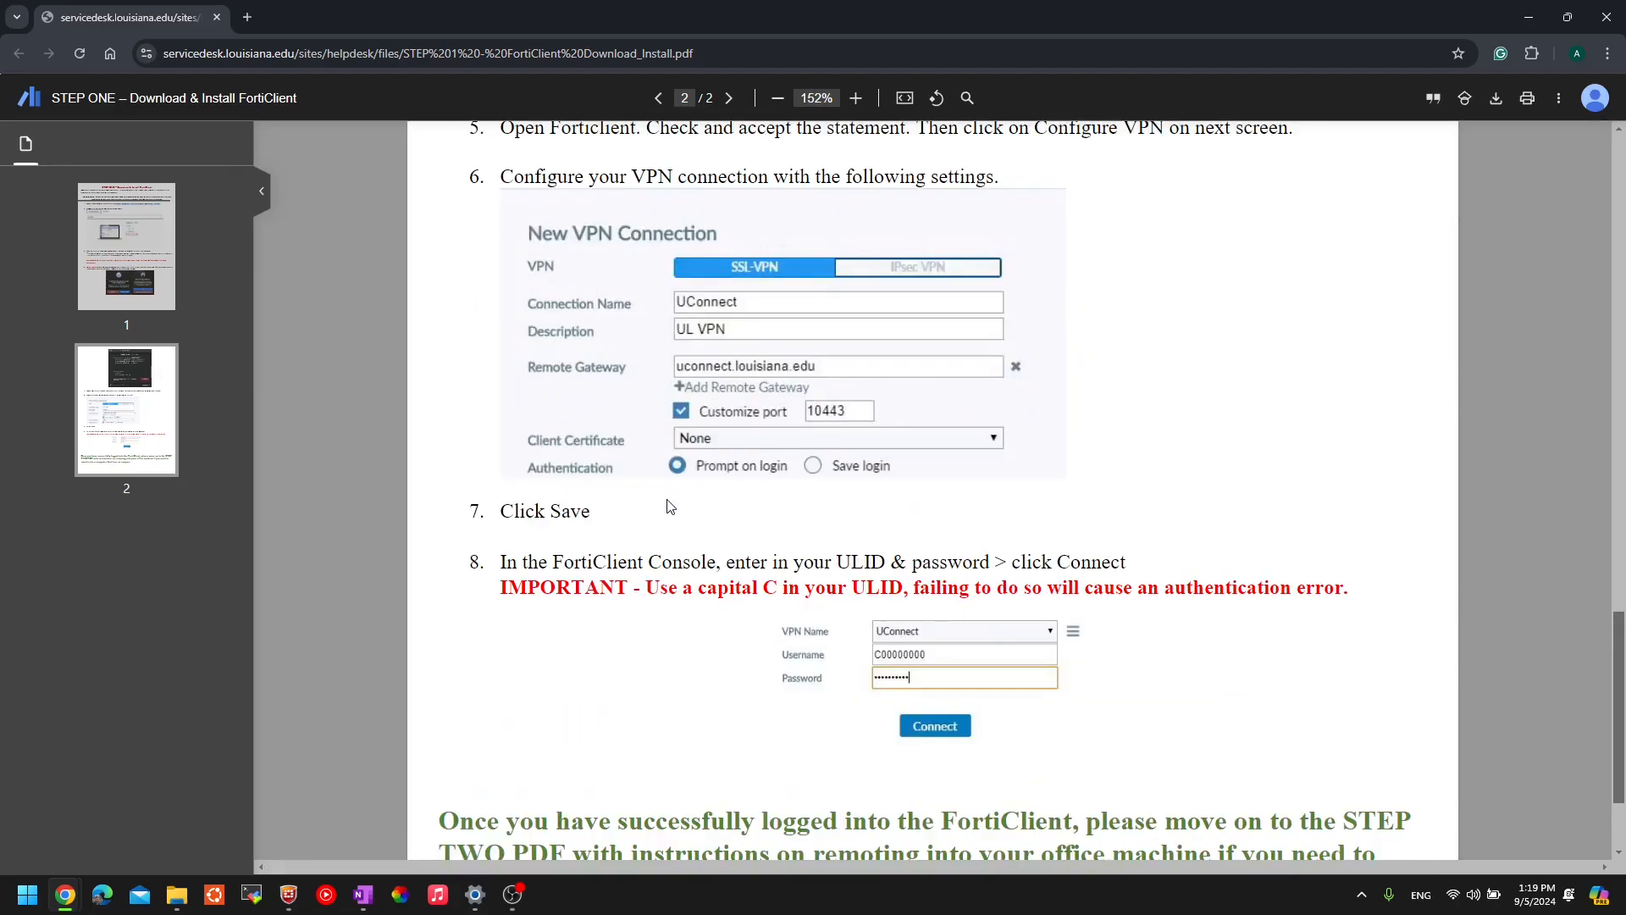
scroll(562, 229, "up", 1)
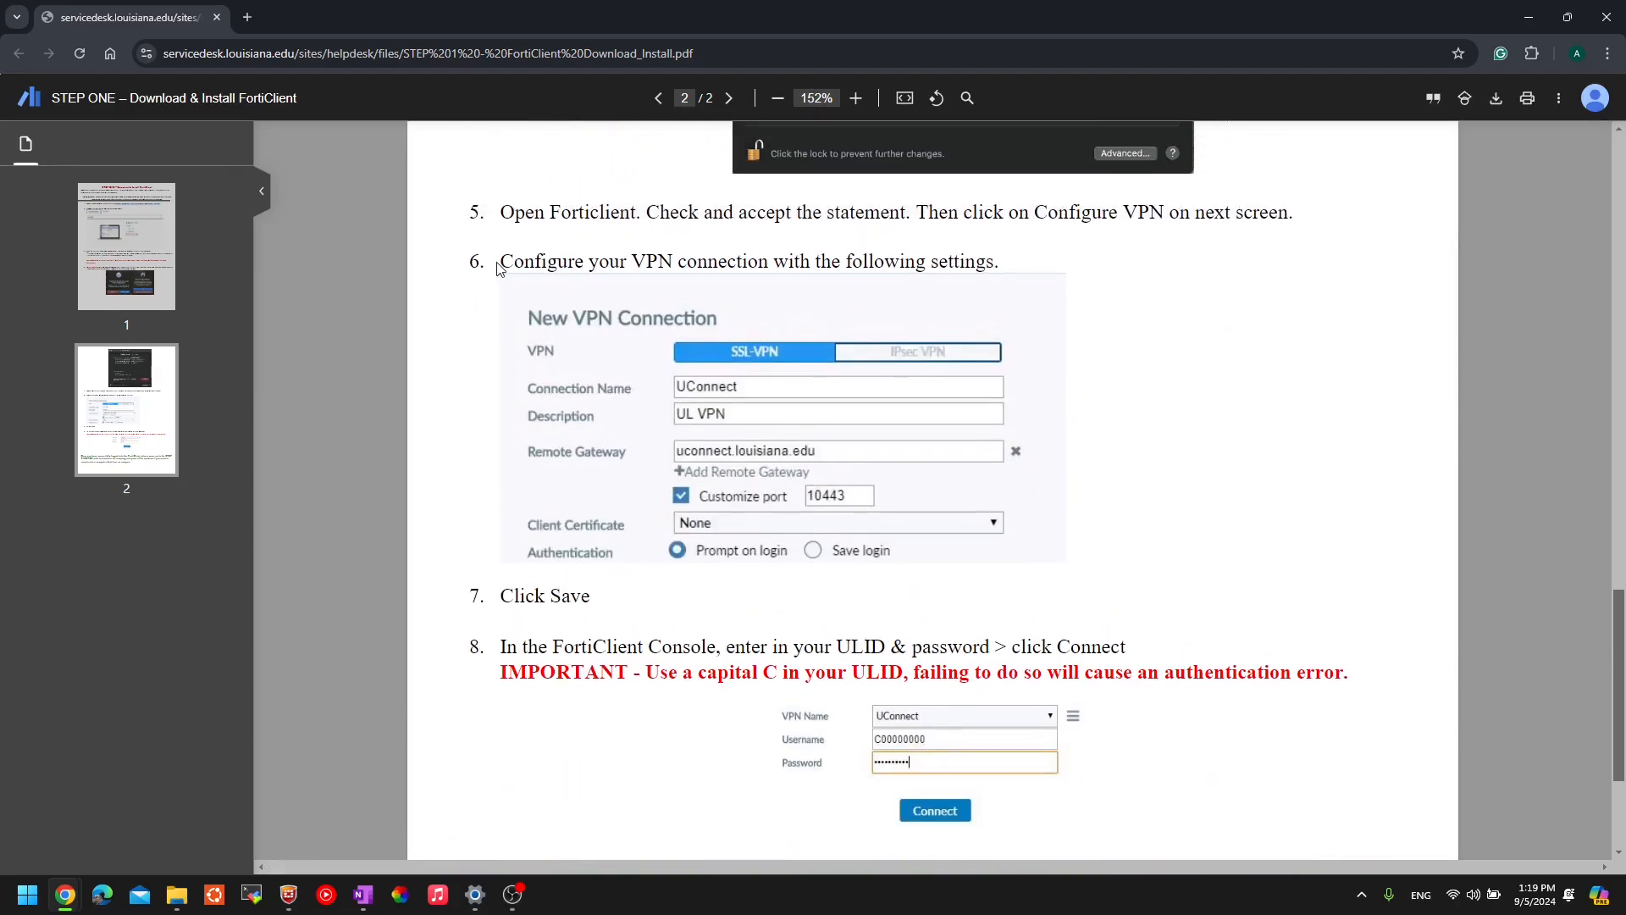
left_click_drag(498, 264, 1000, 266)
scroll(682, 560, "down", 1)
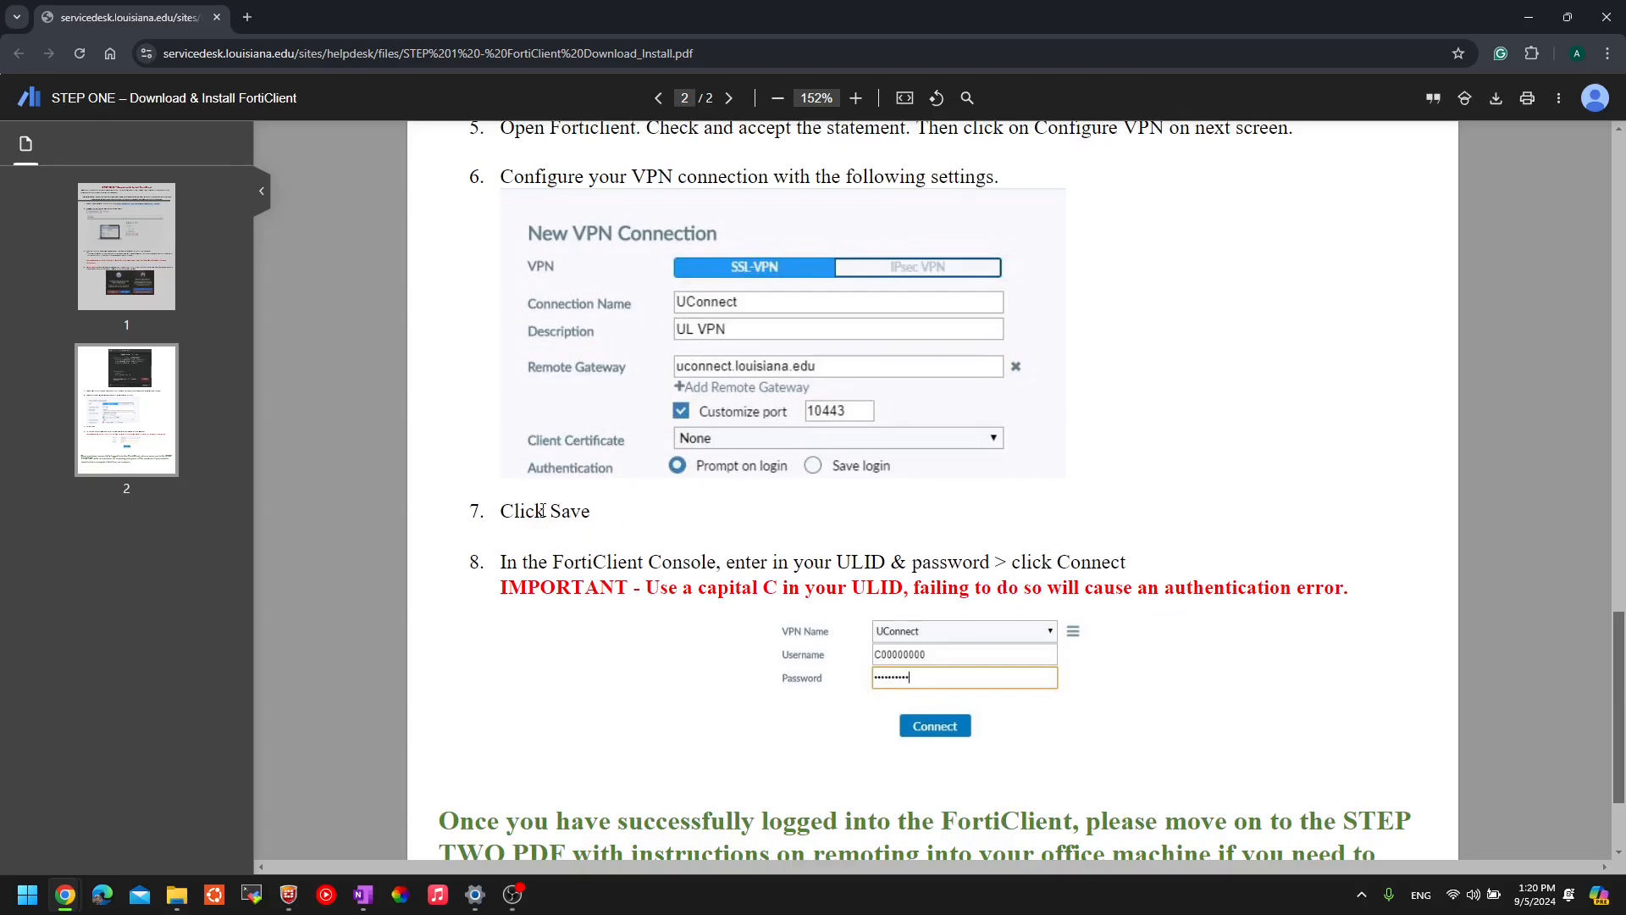
scroll(542, 509, "down", 2)
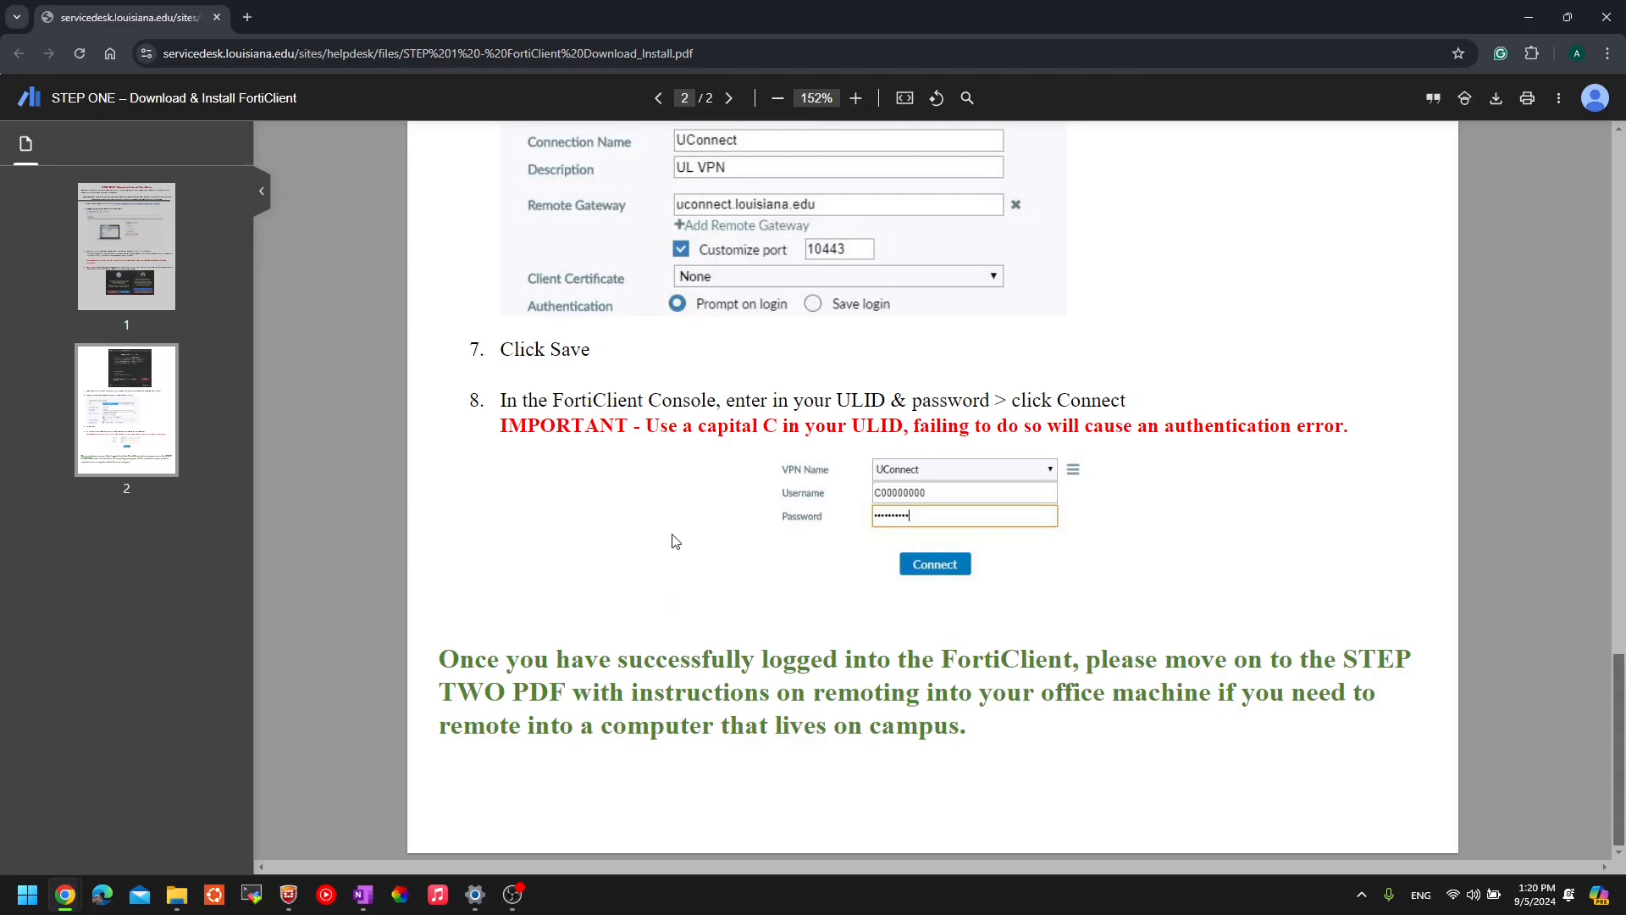
- Return FortiClient to the VPN connection page and check the saved username
left_click(289, 895)
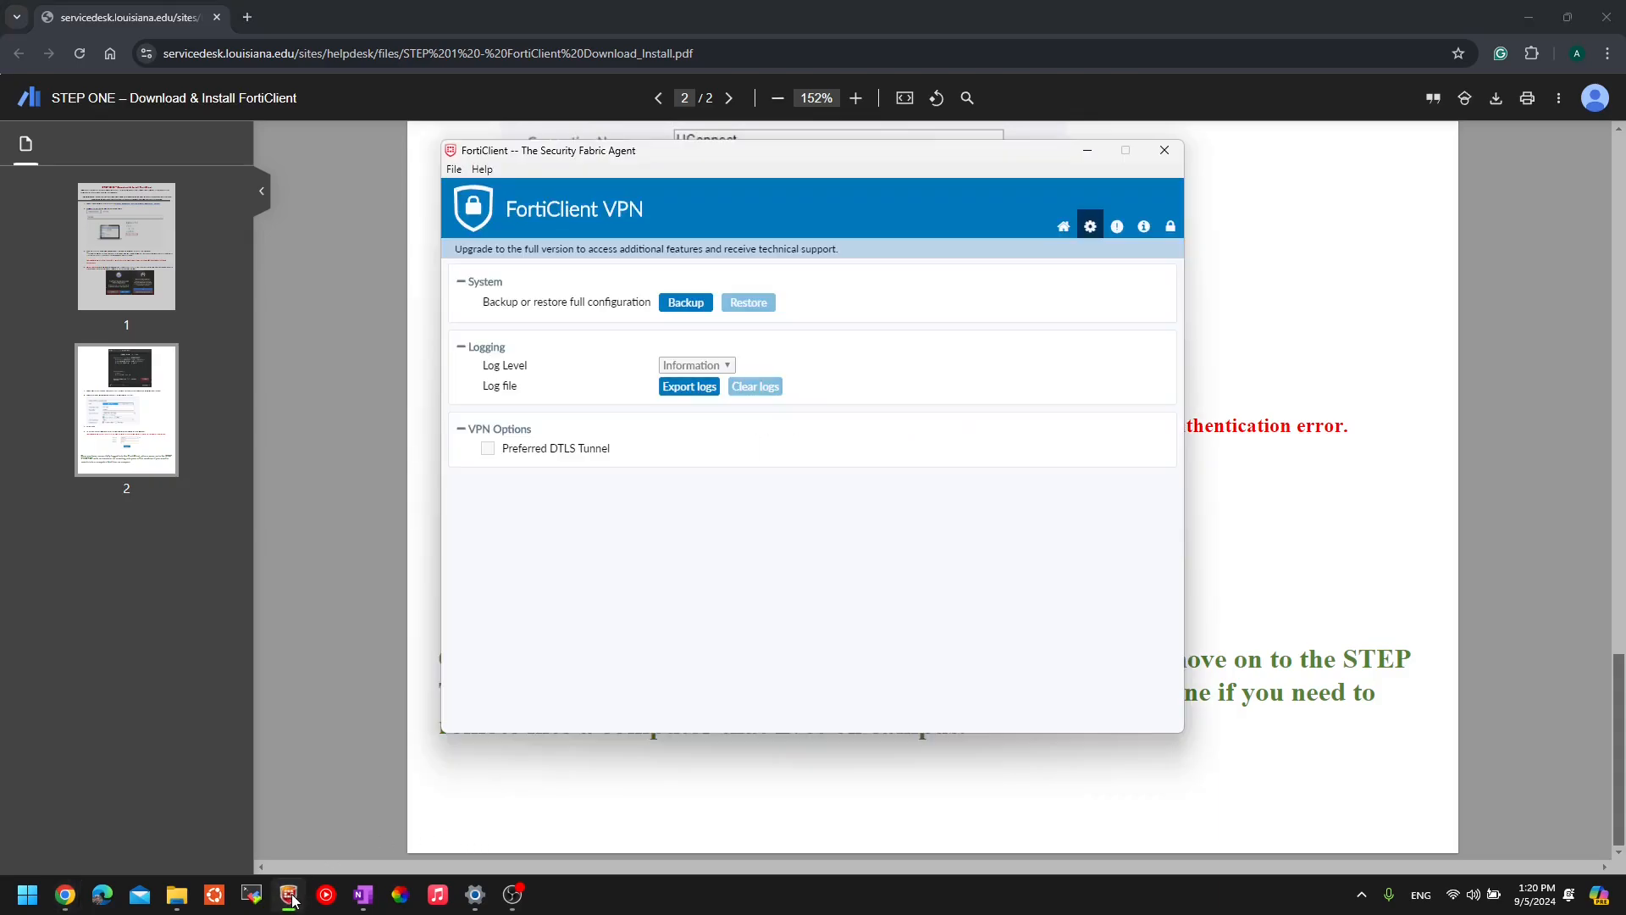
left_click(1064, 226)
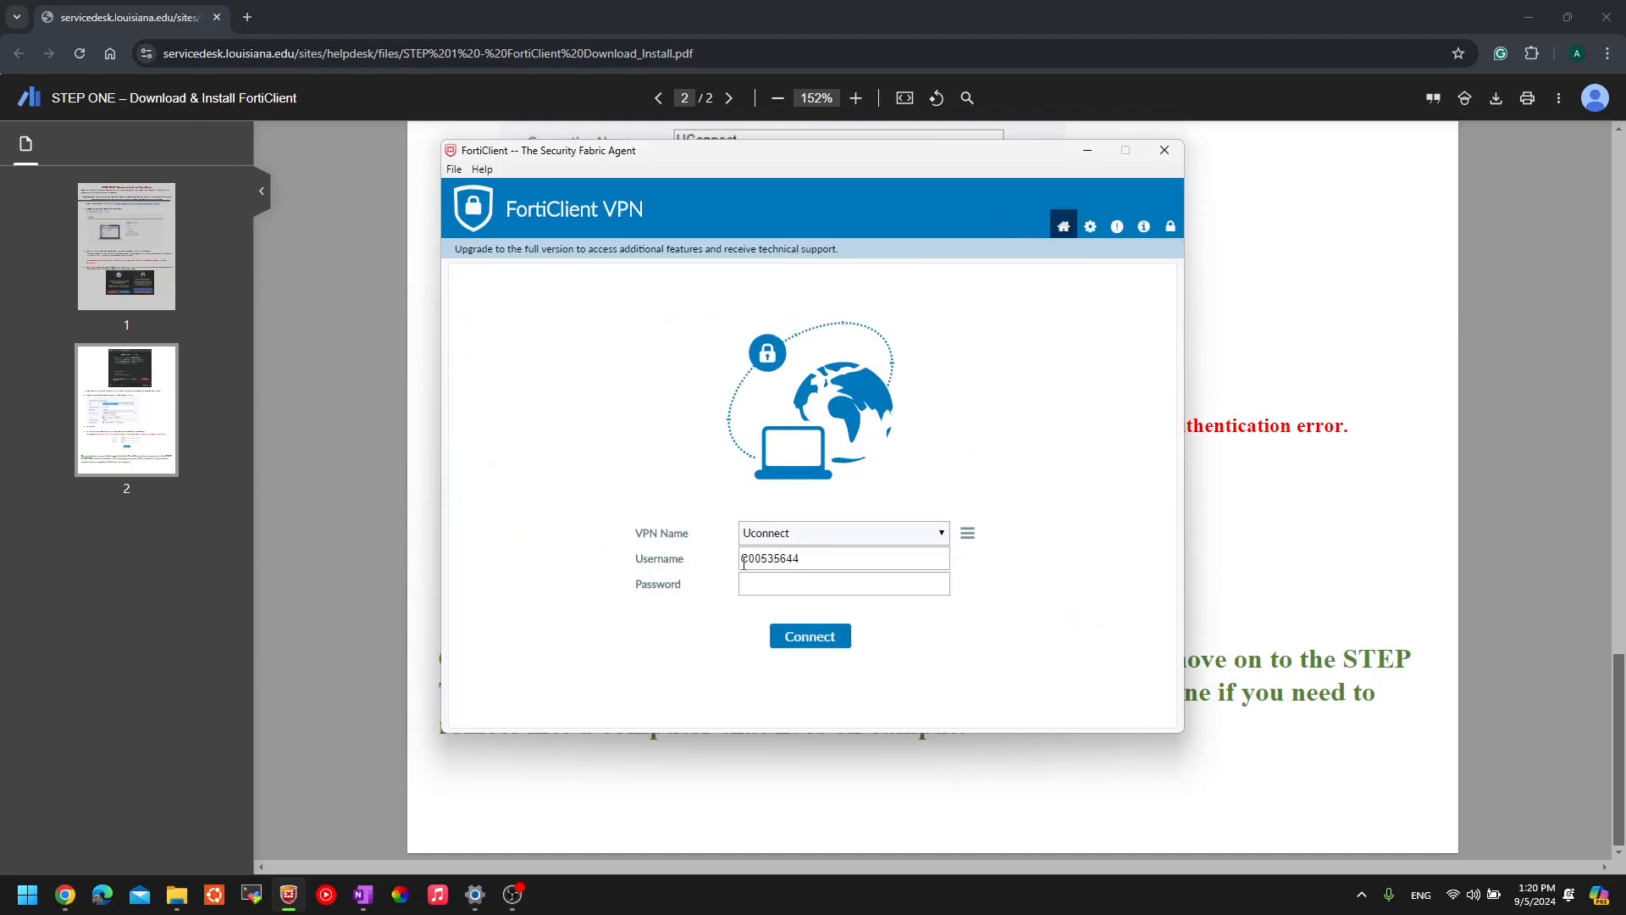
left_click_drag(744, 562, 838, 552)
left_click(846, 561)
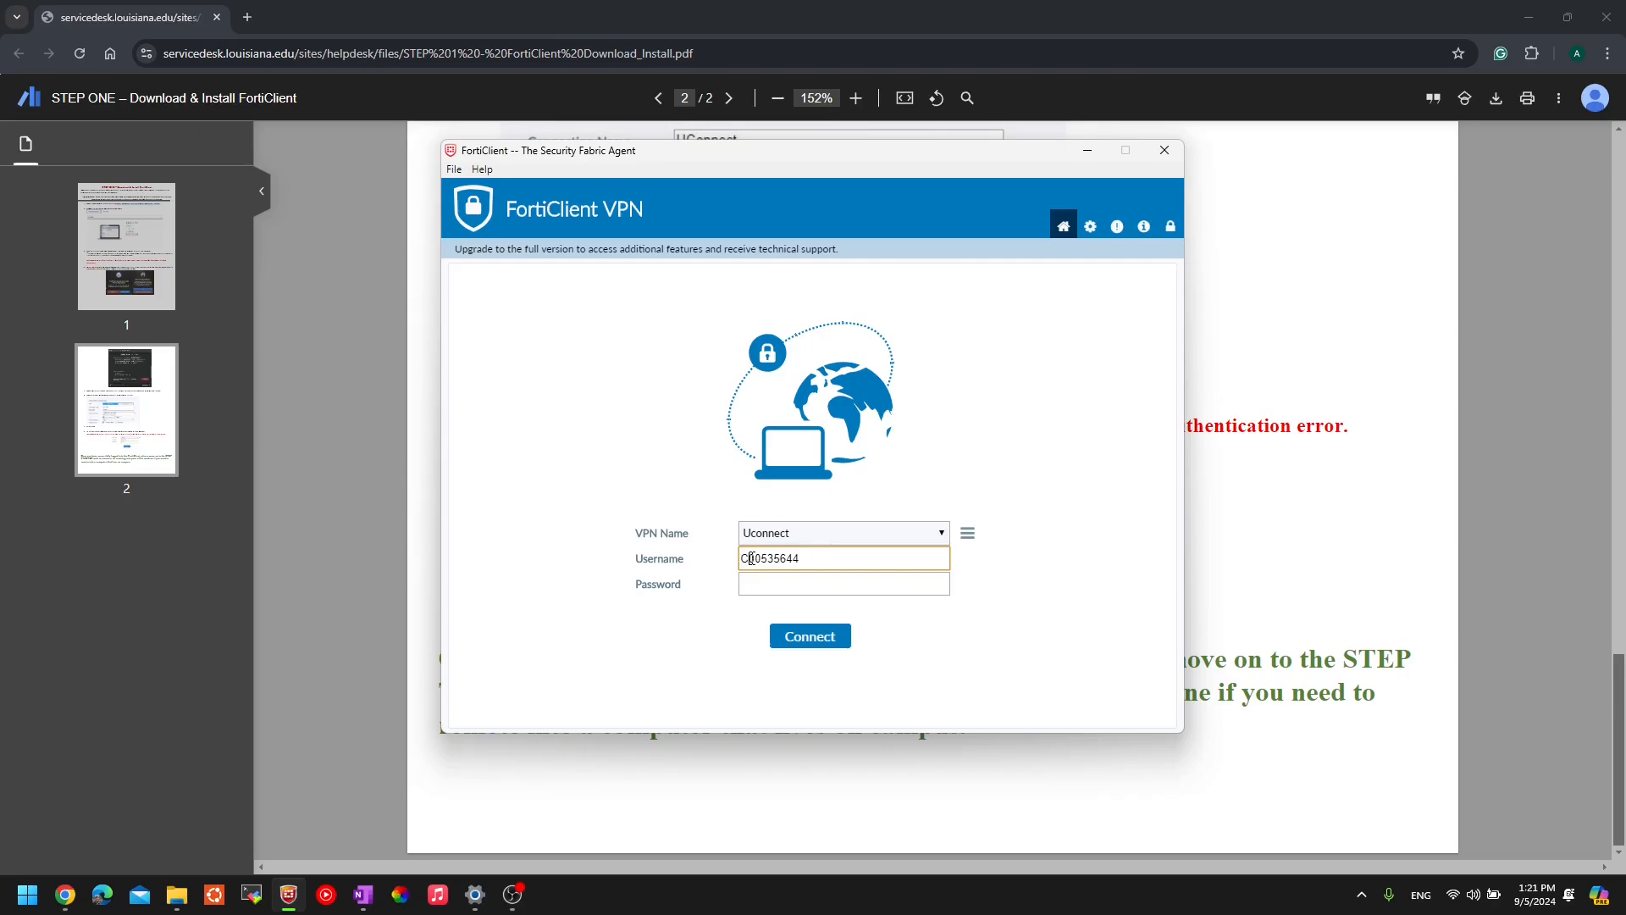
left_click_drag(748, 559, 742, 558)
left_click(786, 559)
- Enter the password, connect to the Uconnect VPN, and launch MobaXterm
left_click(773, 583)
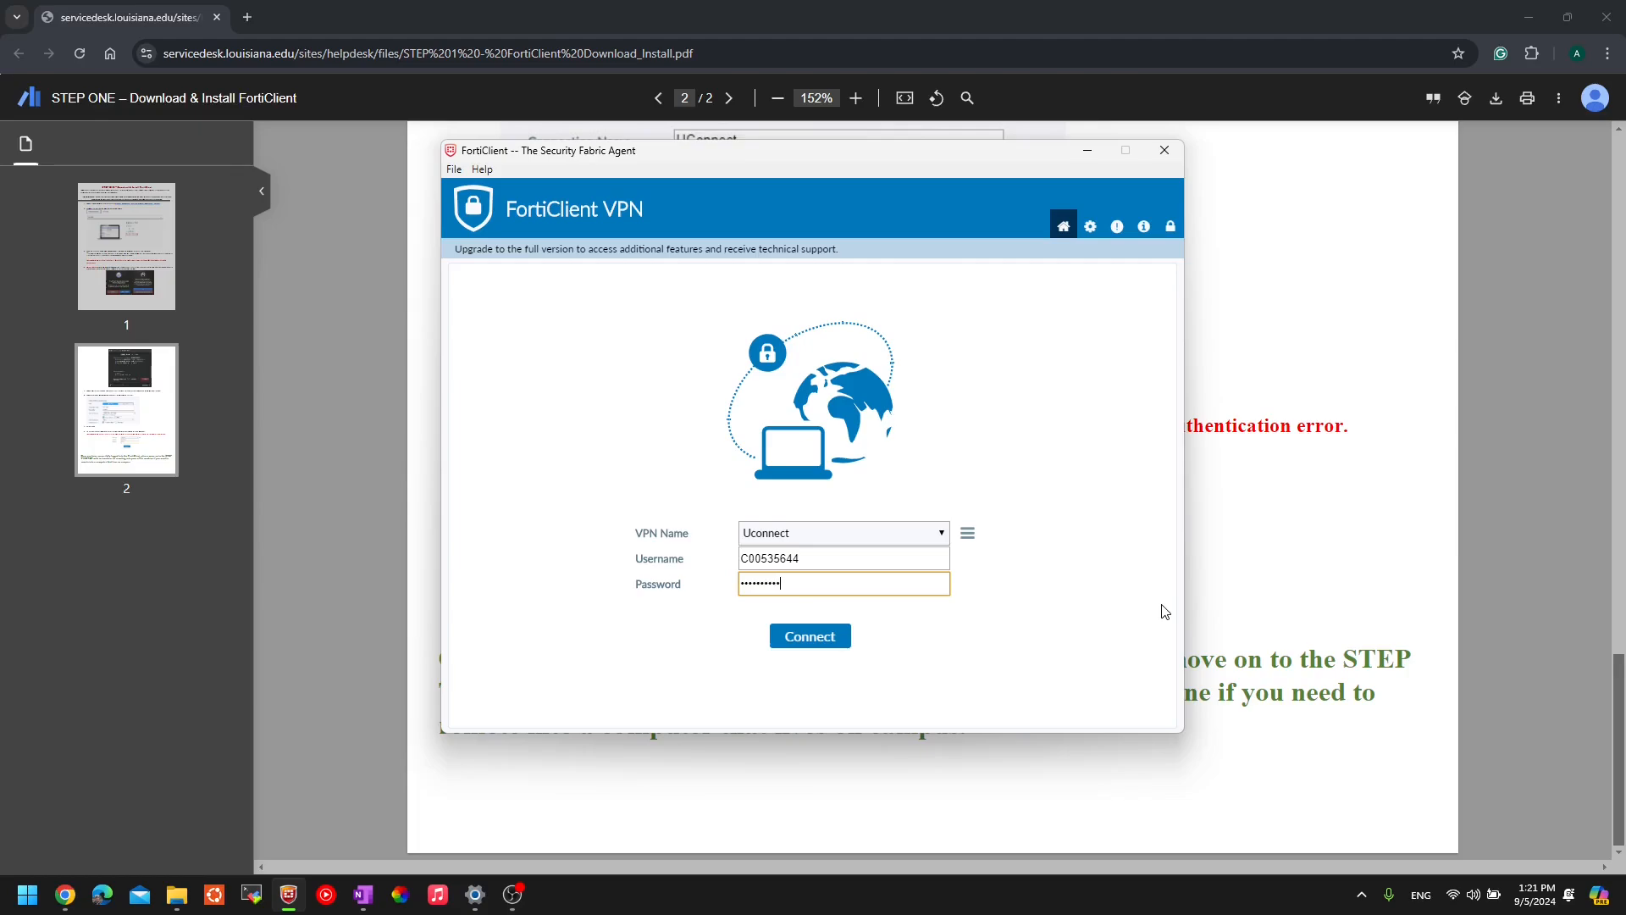
left_click(838, 643)
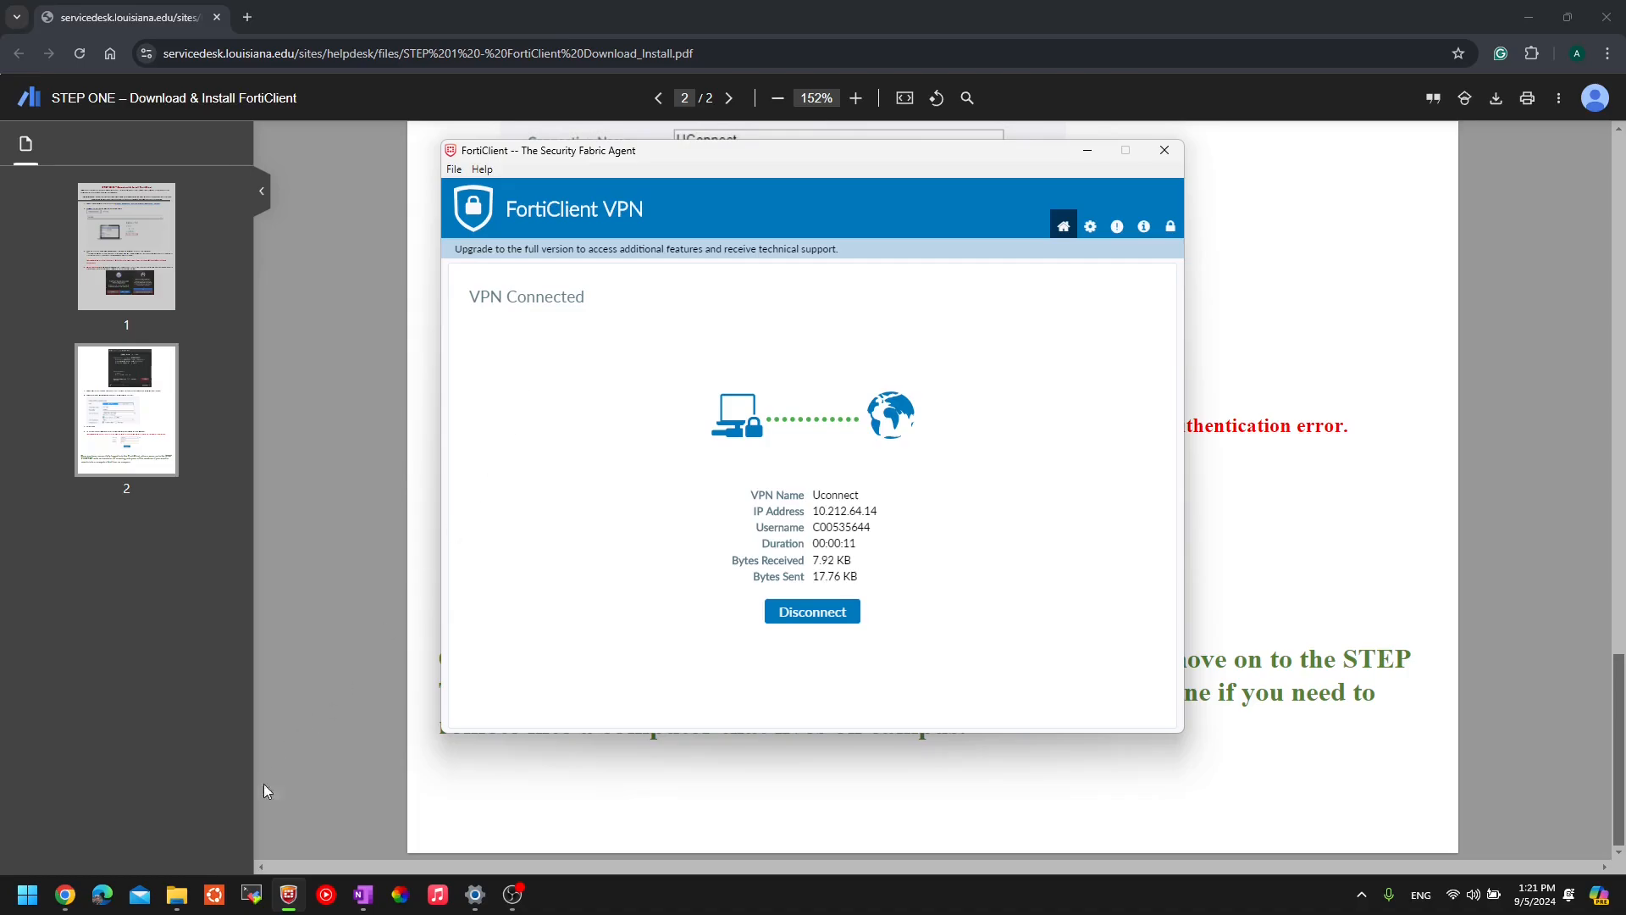
left_click(252, 896)
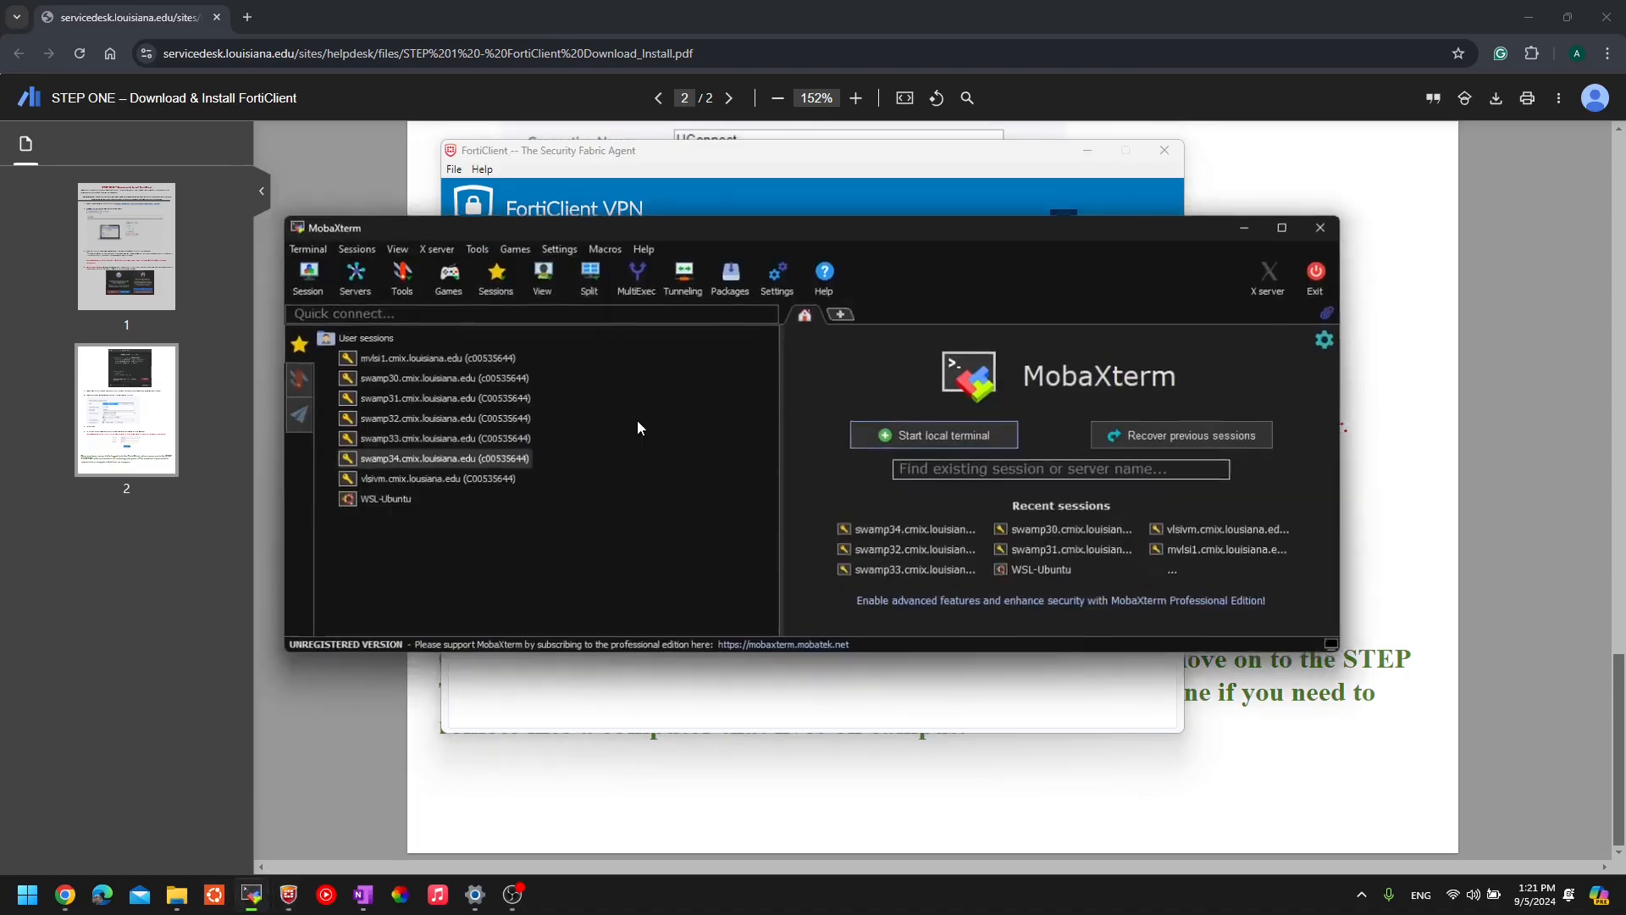
- Maximize MobaXterm, select the swamp30 saved session, and start a new session setup
left_click(1288, 226)
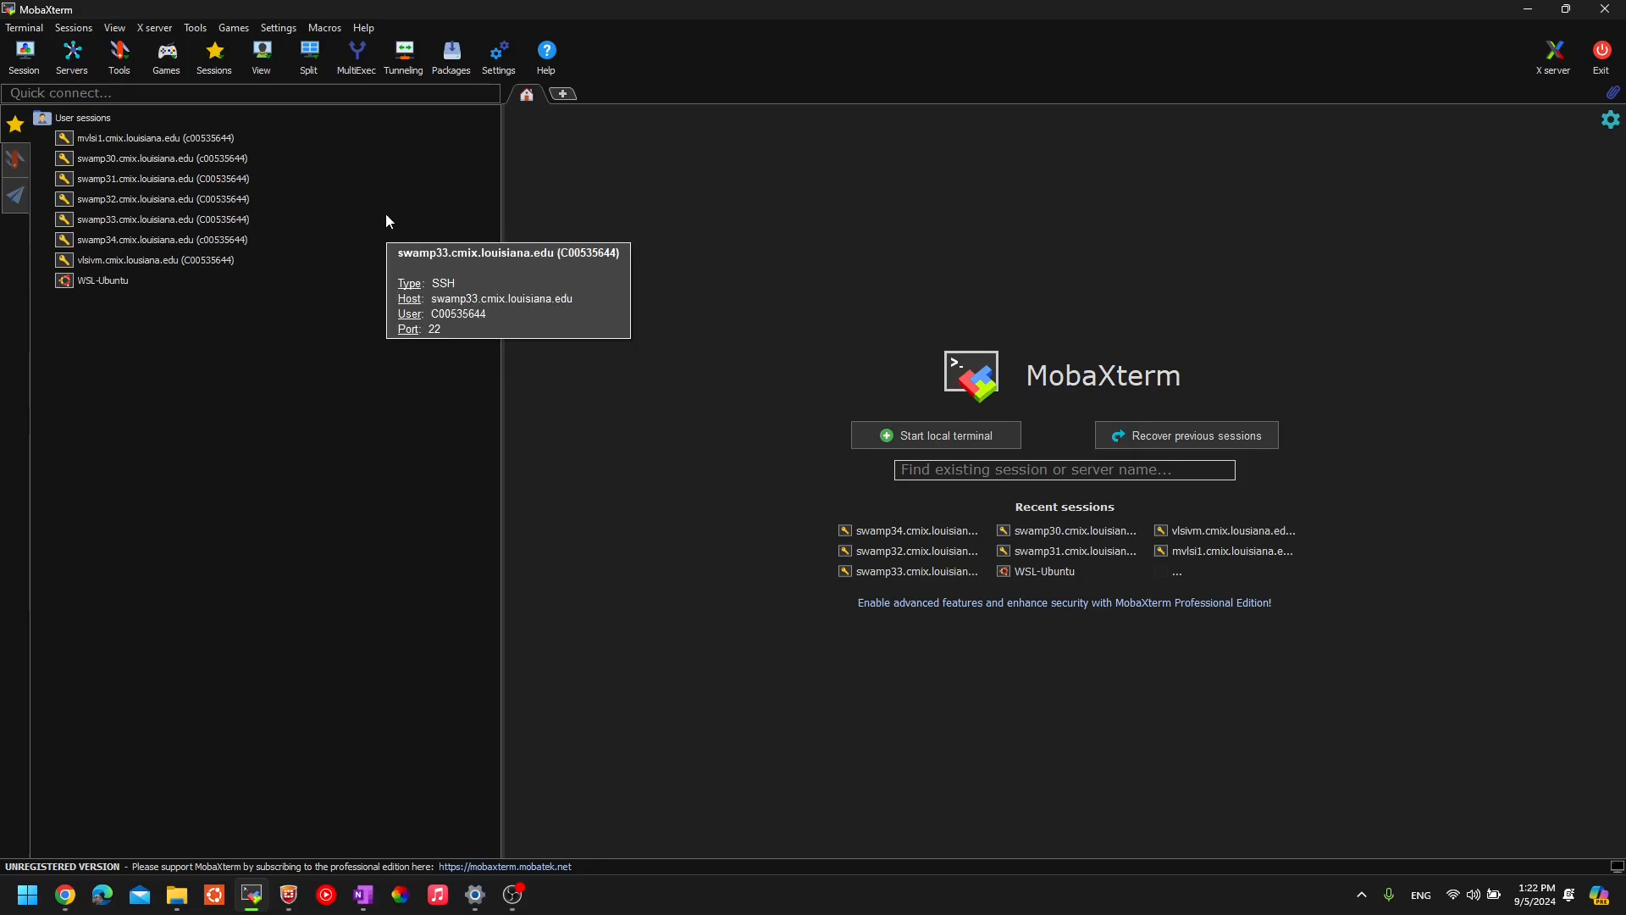
left_click(100, 156)
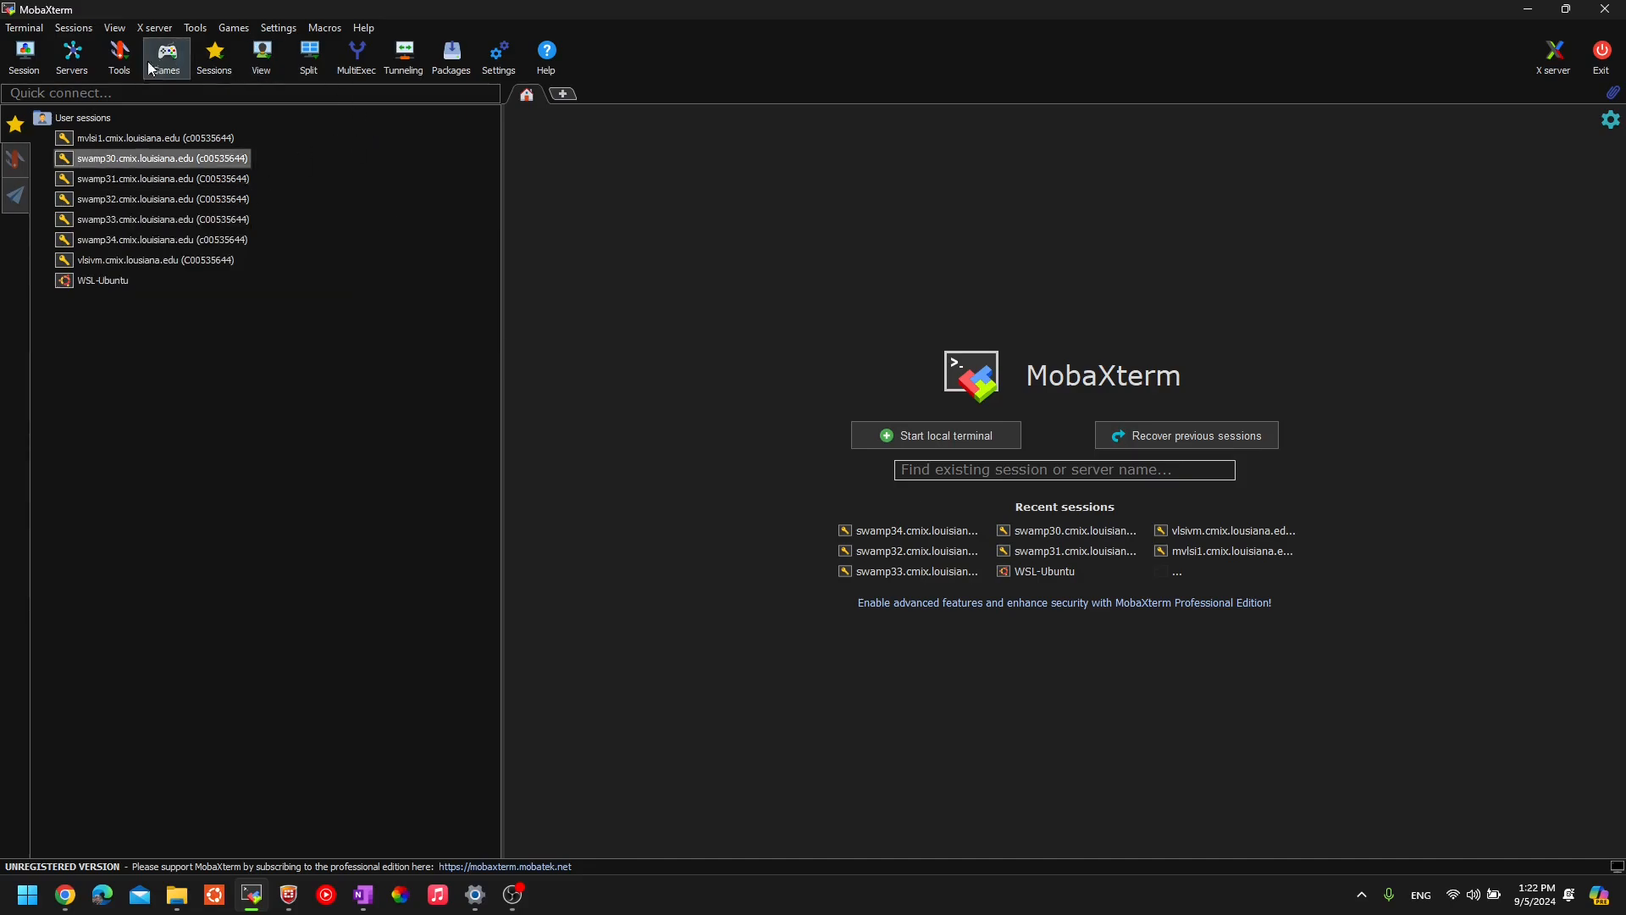
left_click(24, 58)
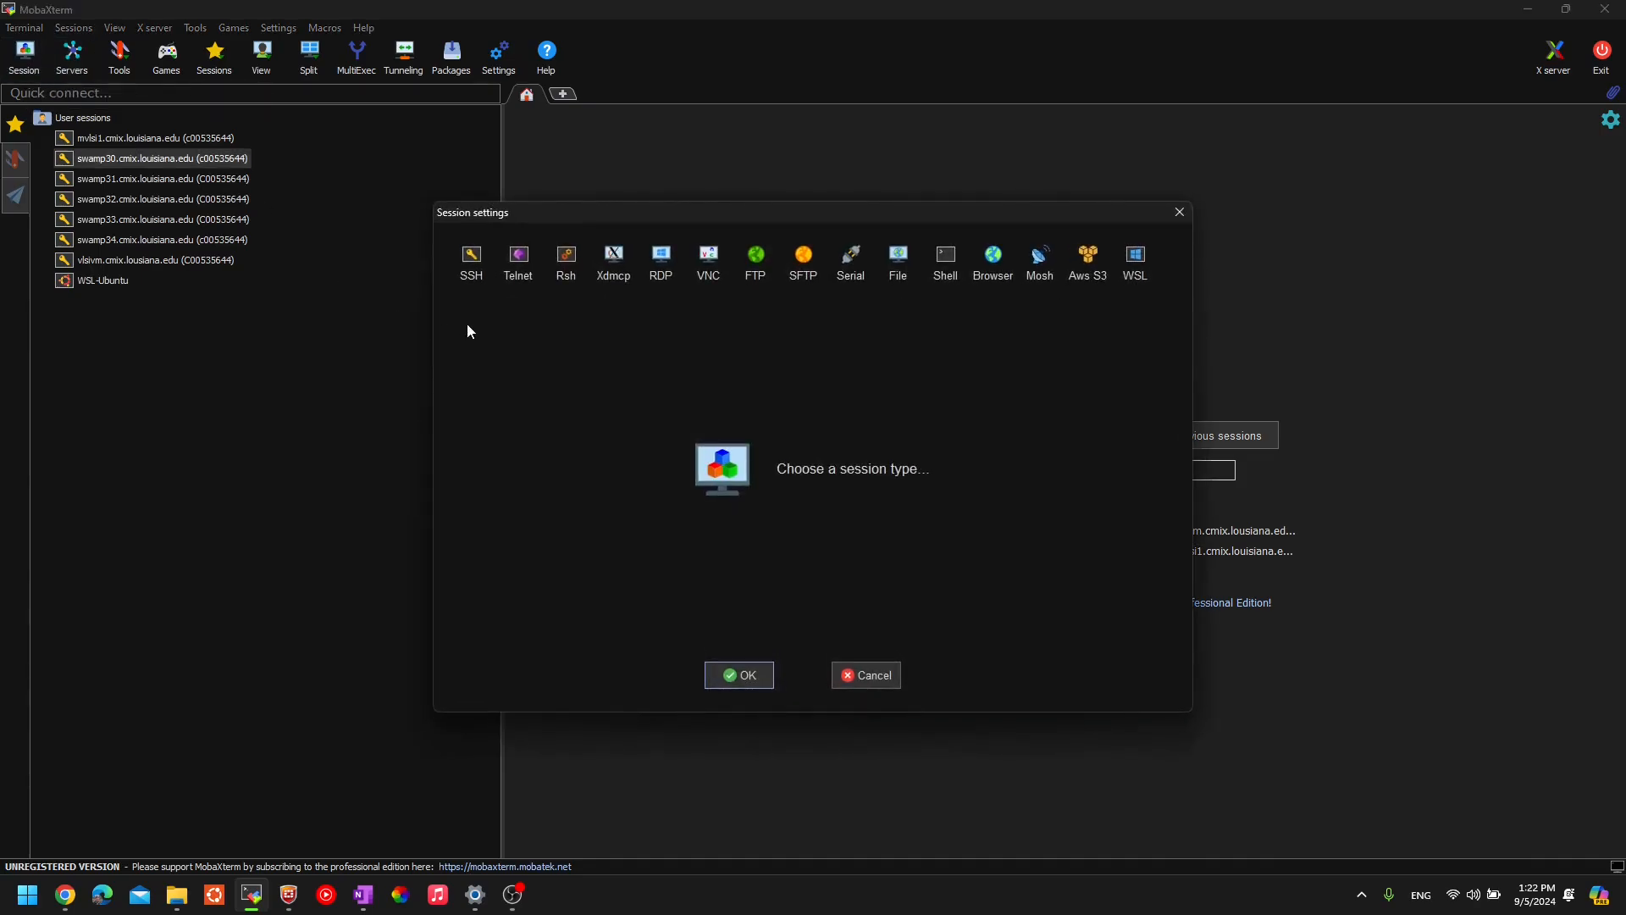
- Choose an SSH session with remote host swamp29.cmix.louisiana.edu
left_click(472, 261)
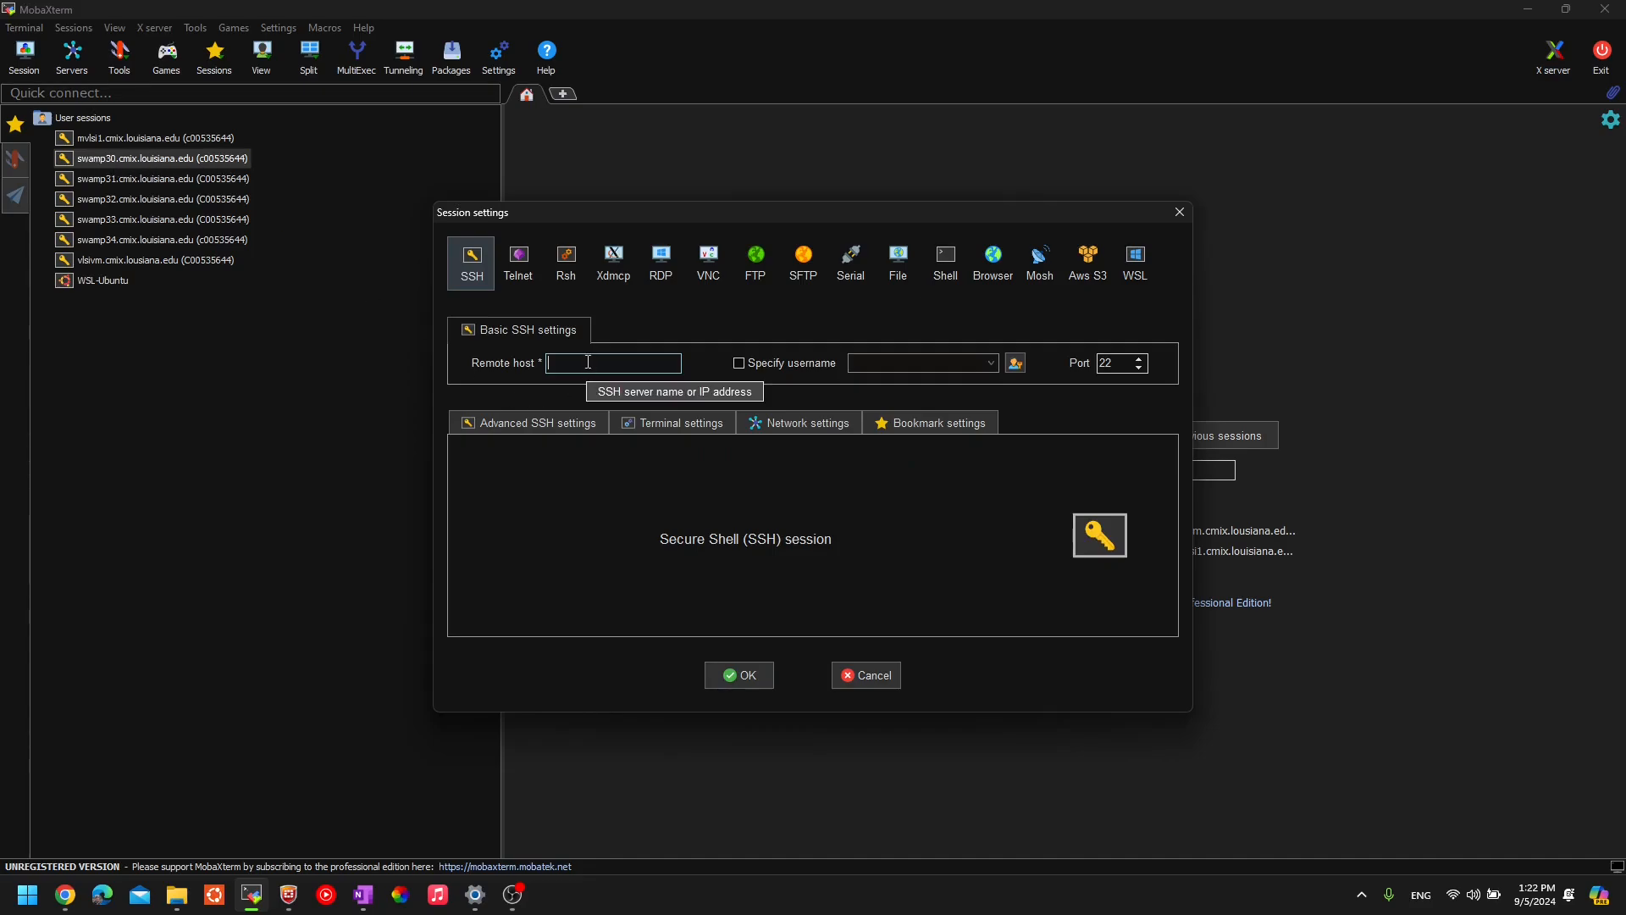
type("swamp")
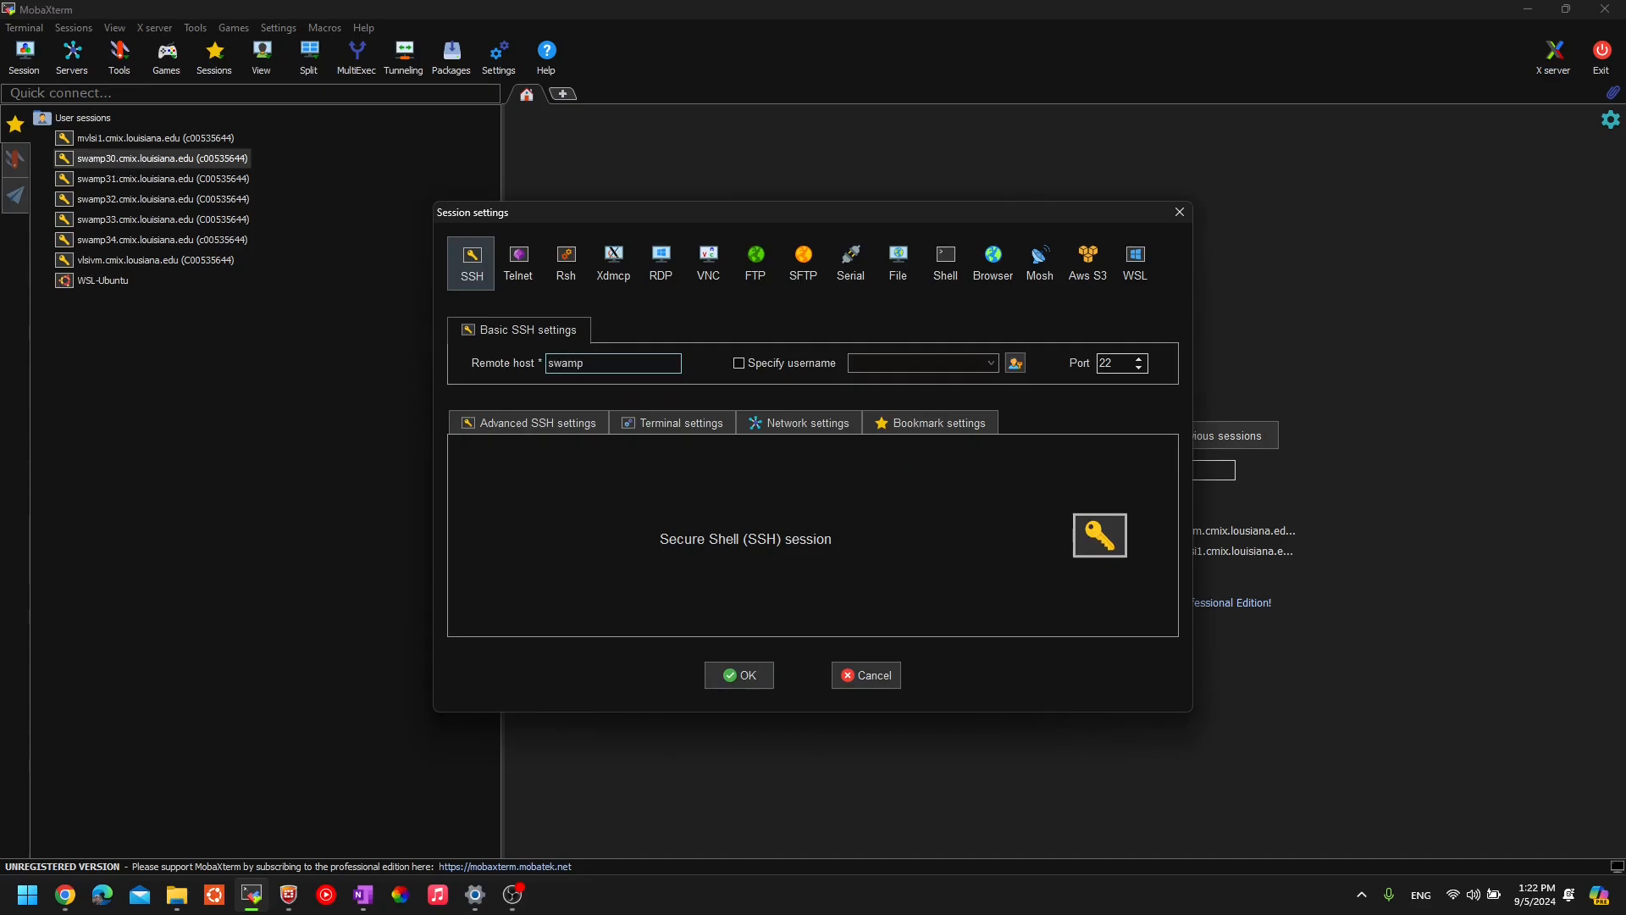
type("30")
type(".cmix")
type(".louisiana")
type(".edu")
key("BackSpace")
key("BackSpace")
type("29")
key("Left")
key("Left")
key("Left")
key("Left")
key("Left")
key("Left")
key("Right")
key("Right")
key("Right")
- Specify the account username and save the session to start connecting
left_click(739, 363)
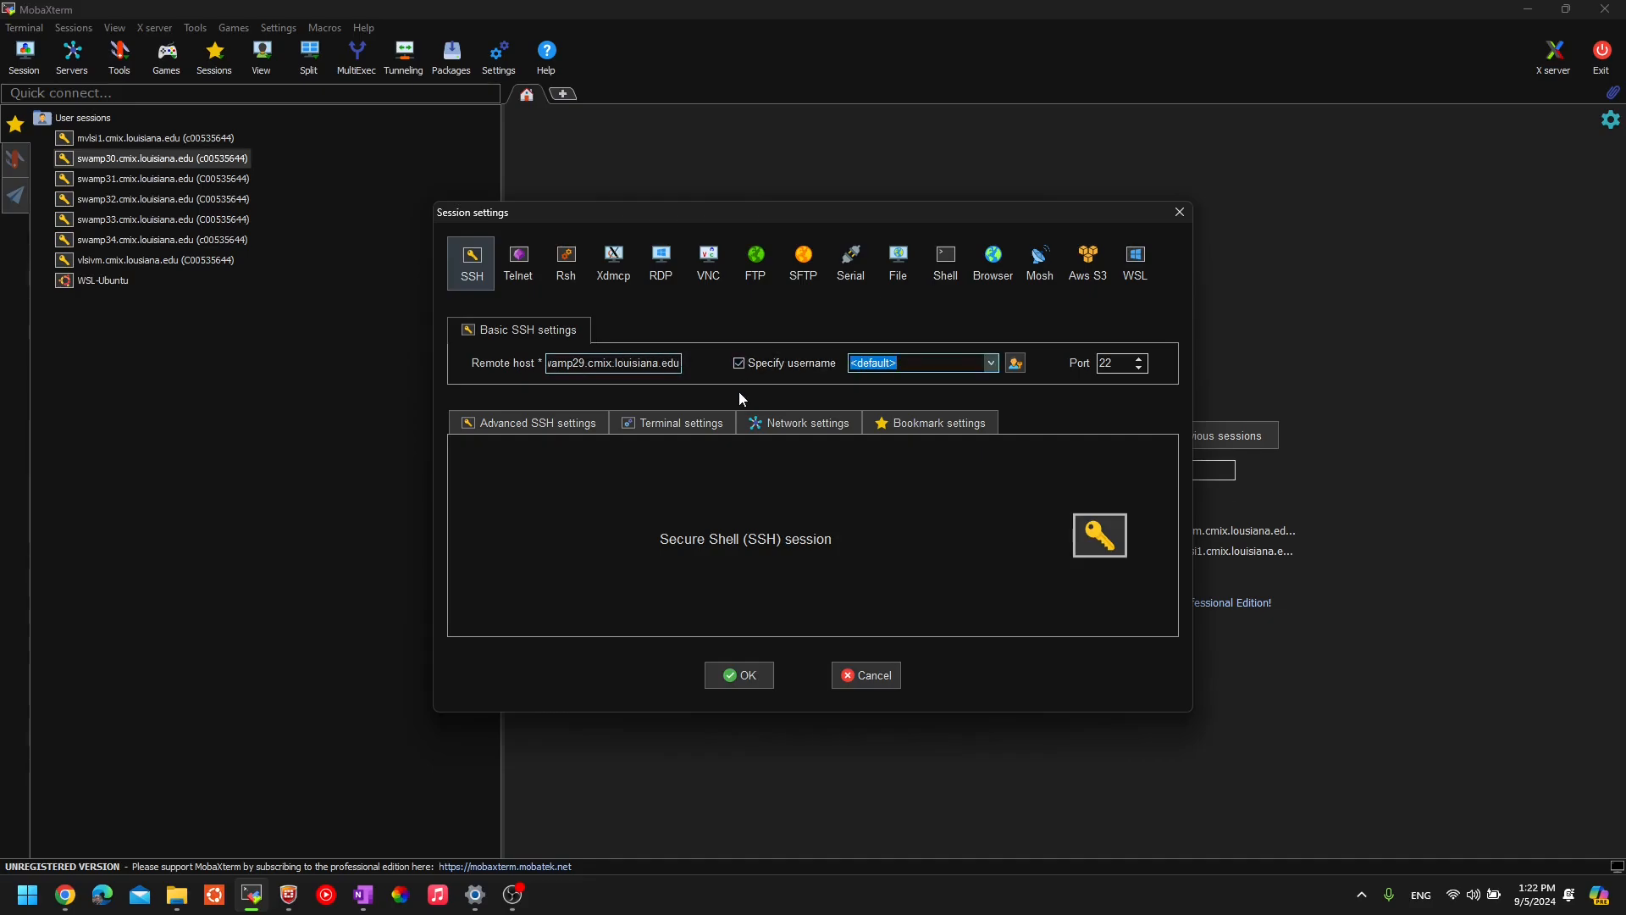
left_click_drag(929, 363, 837, 365)
left_click(740, 676)
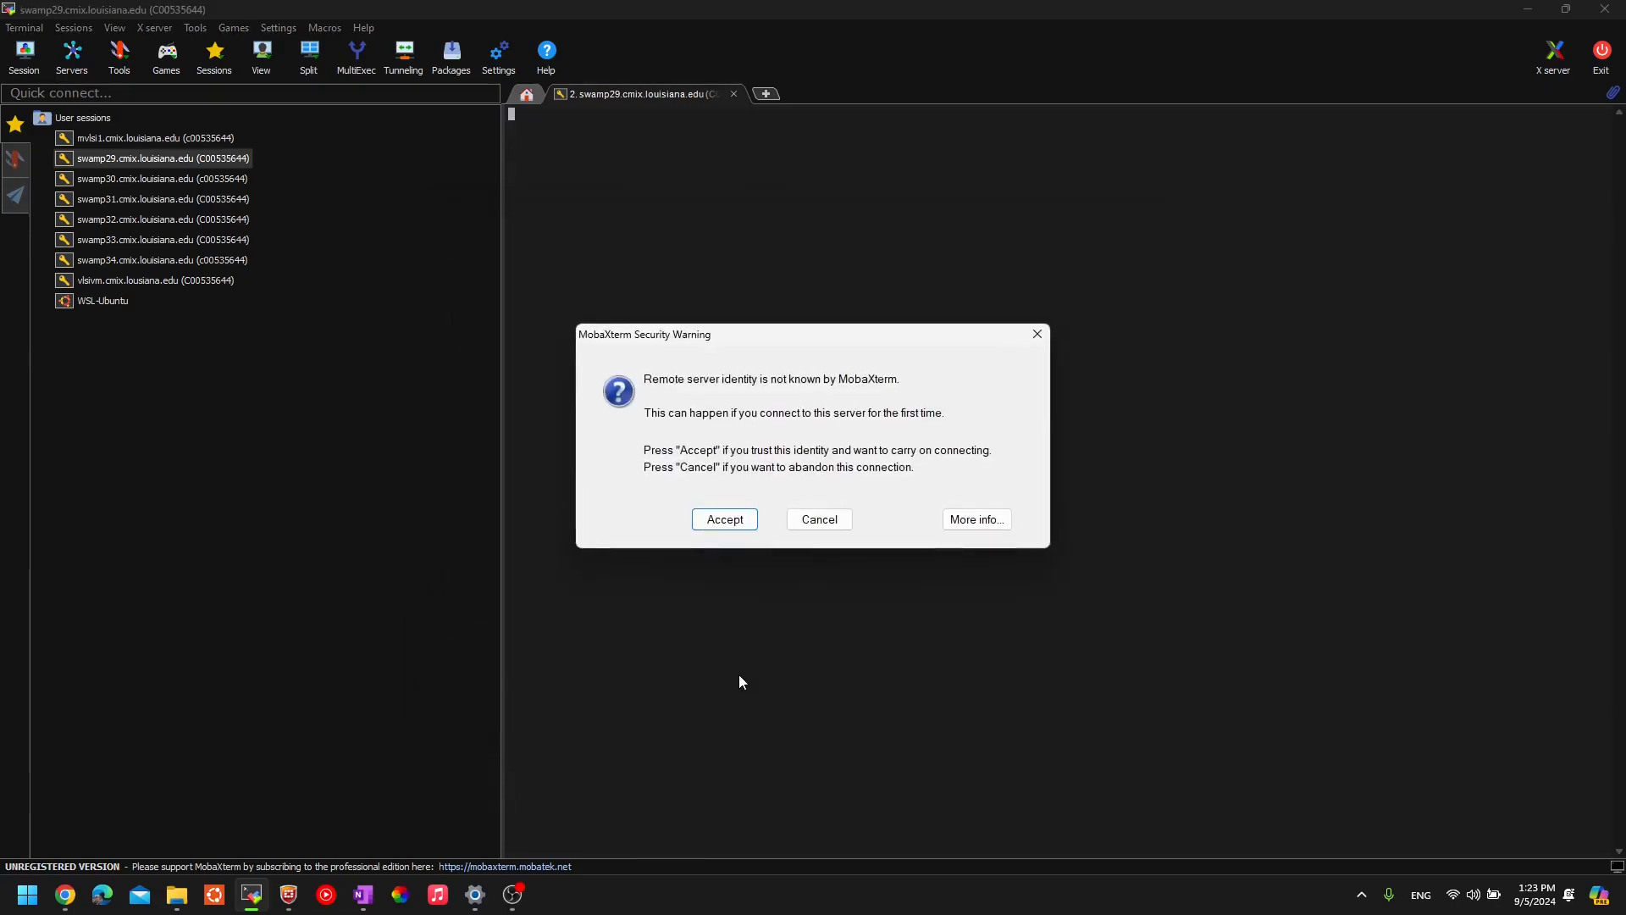
- Accept the server identity, log in with the password, and save the password
left_click(718, 523)
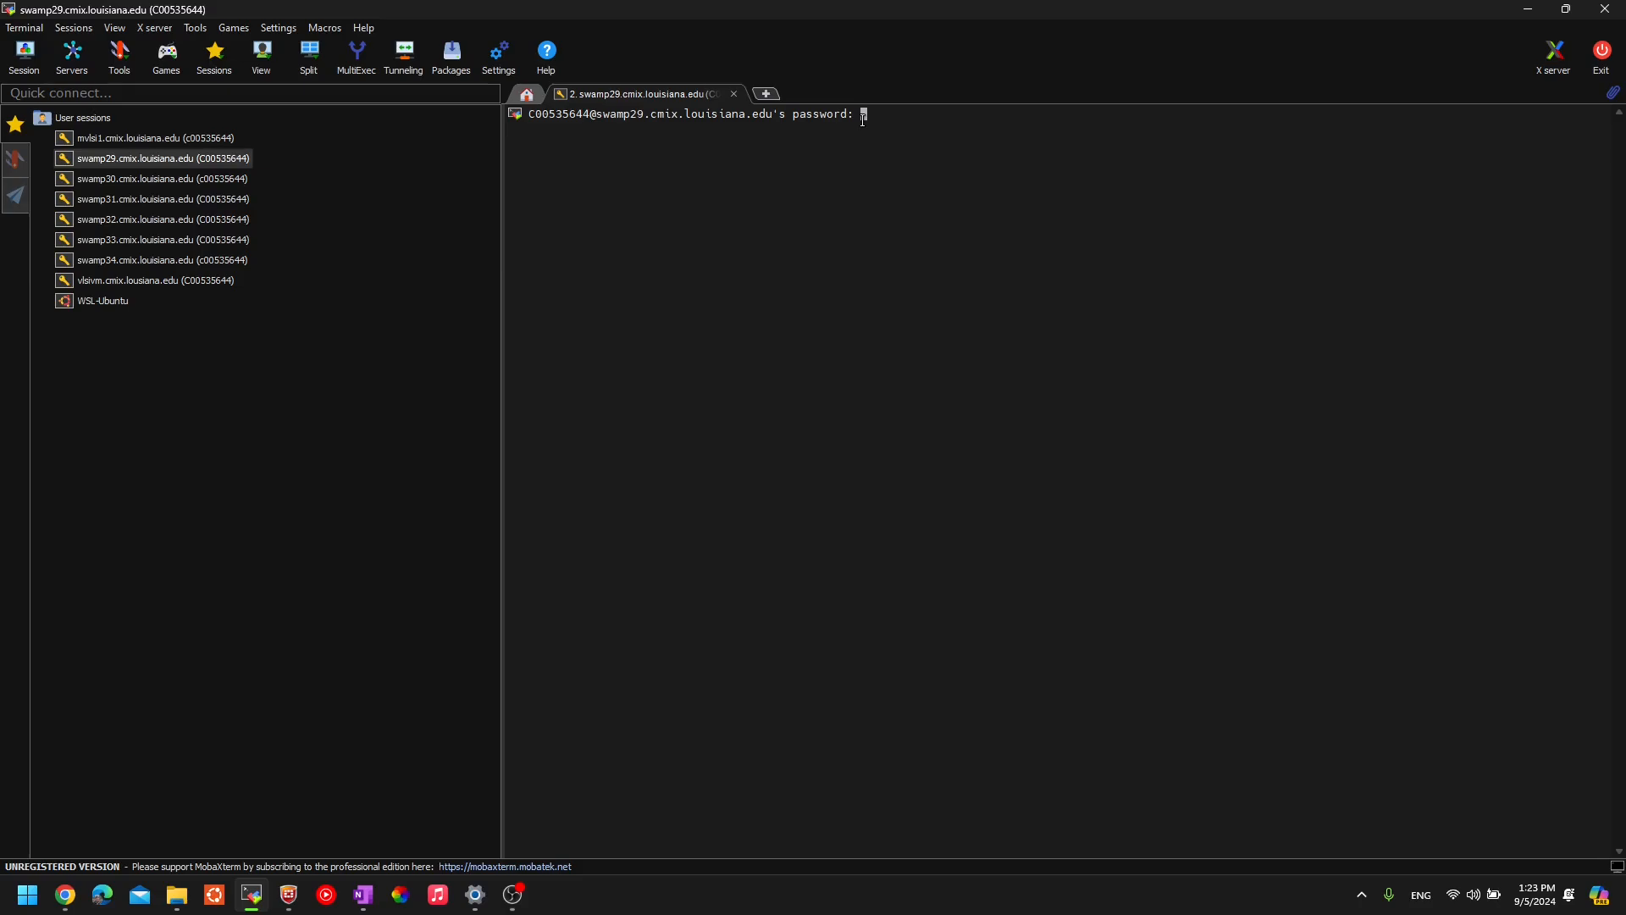
key("Return")
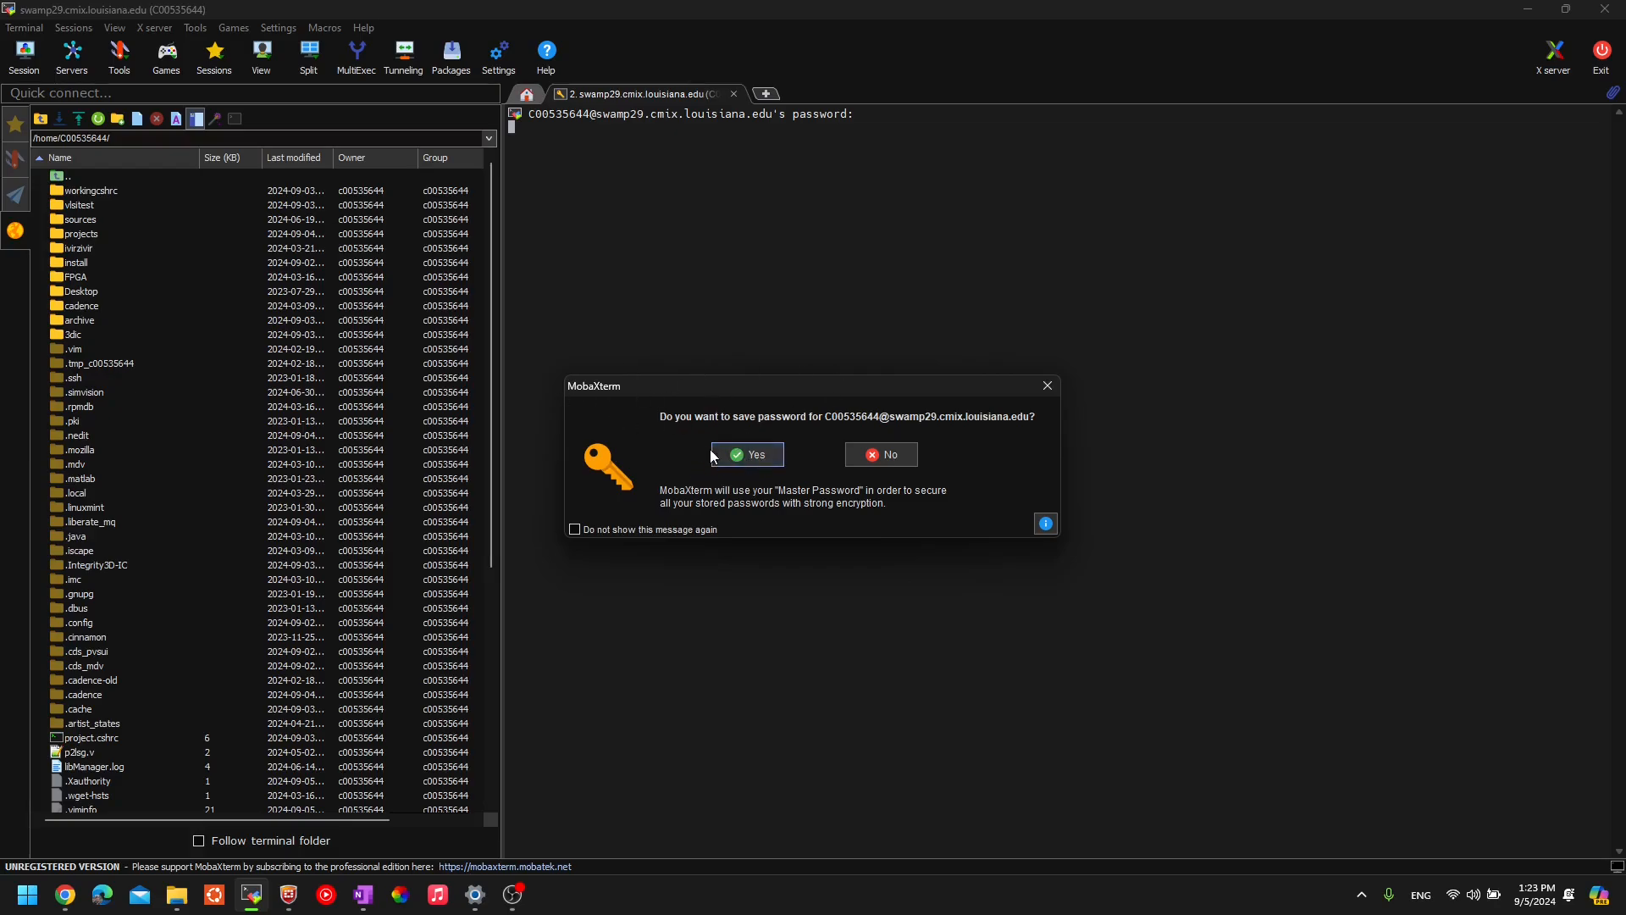
left_click(752, 456)
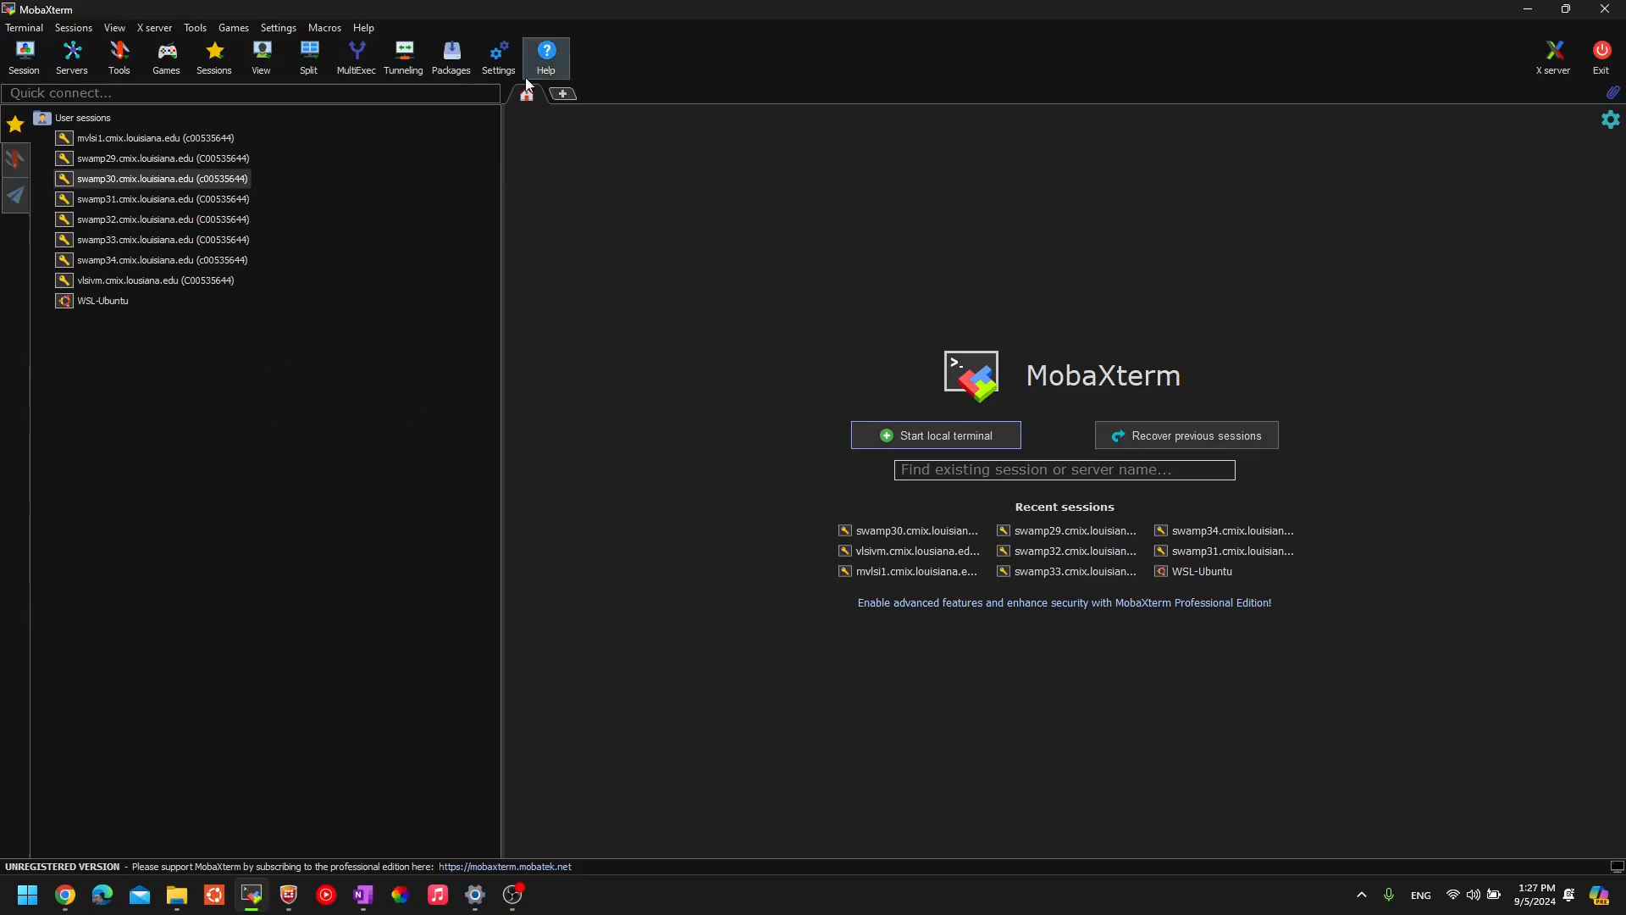
- Step through the saved sessions list starting from swamp29 and swamp30
left_click(140, 159)
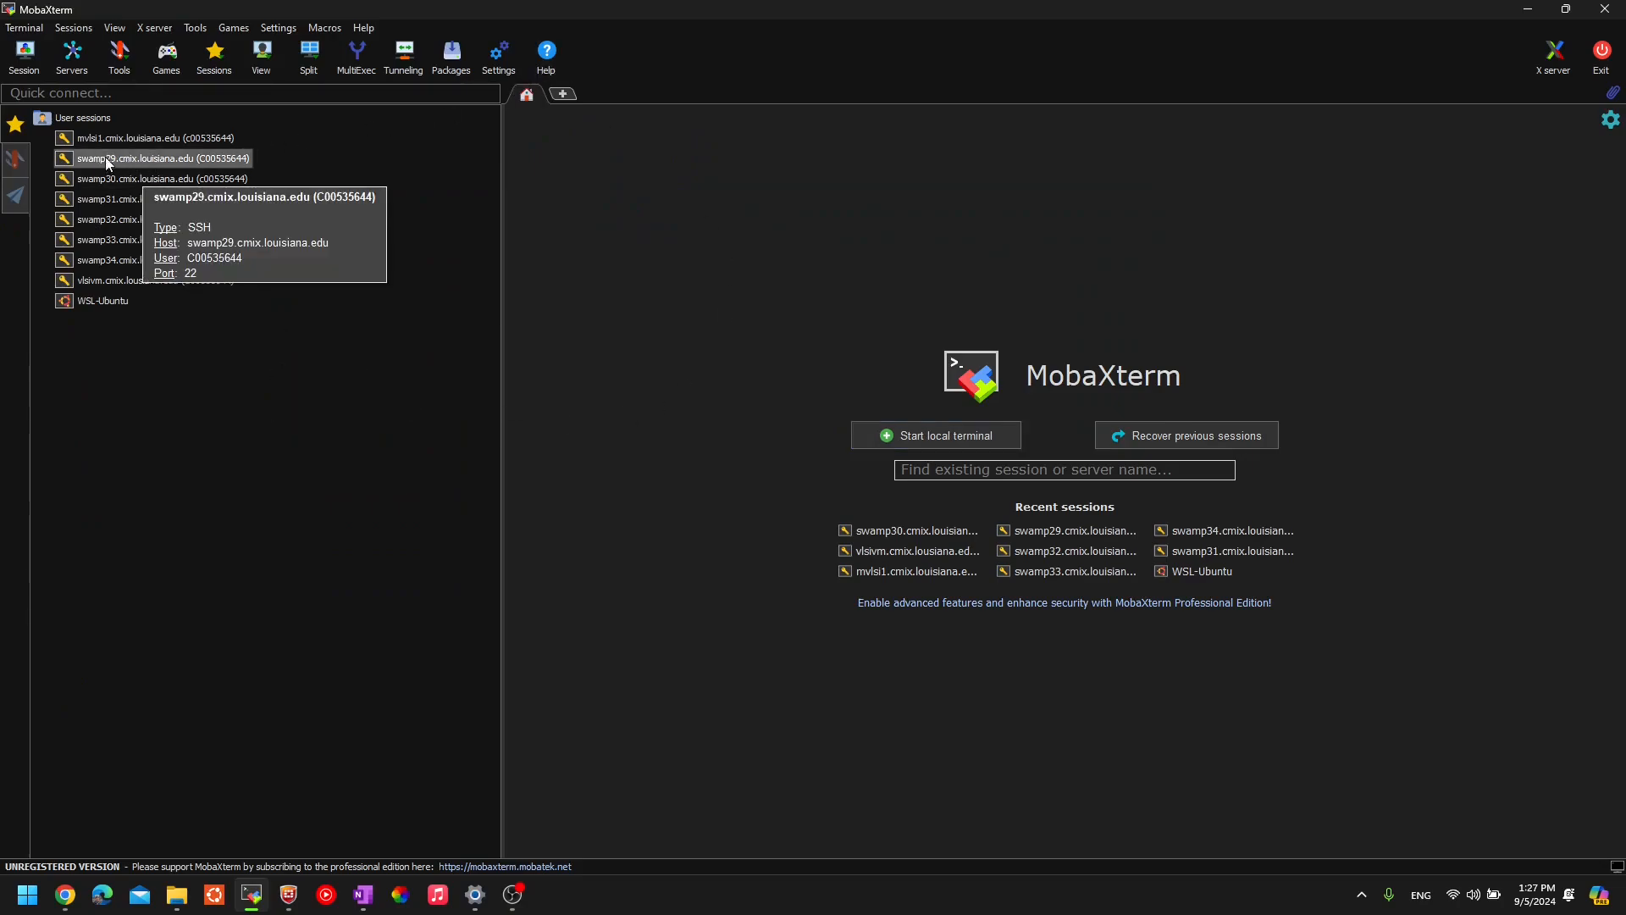
left_click(111, 186)
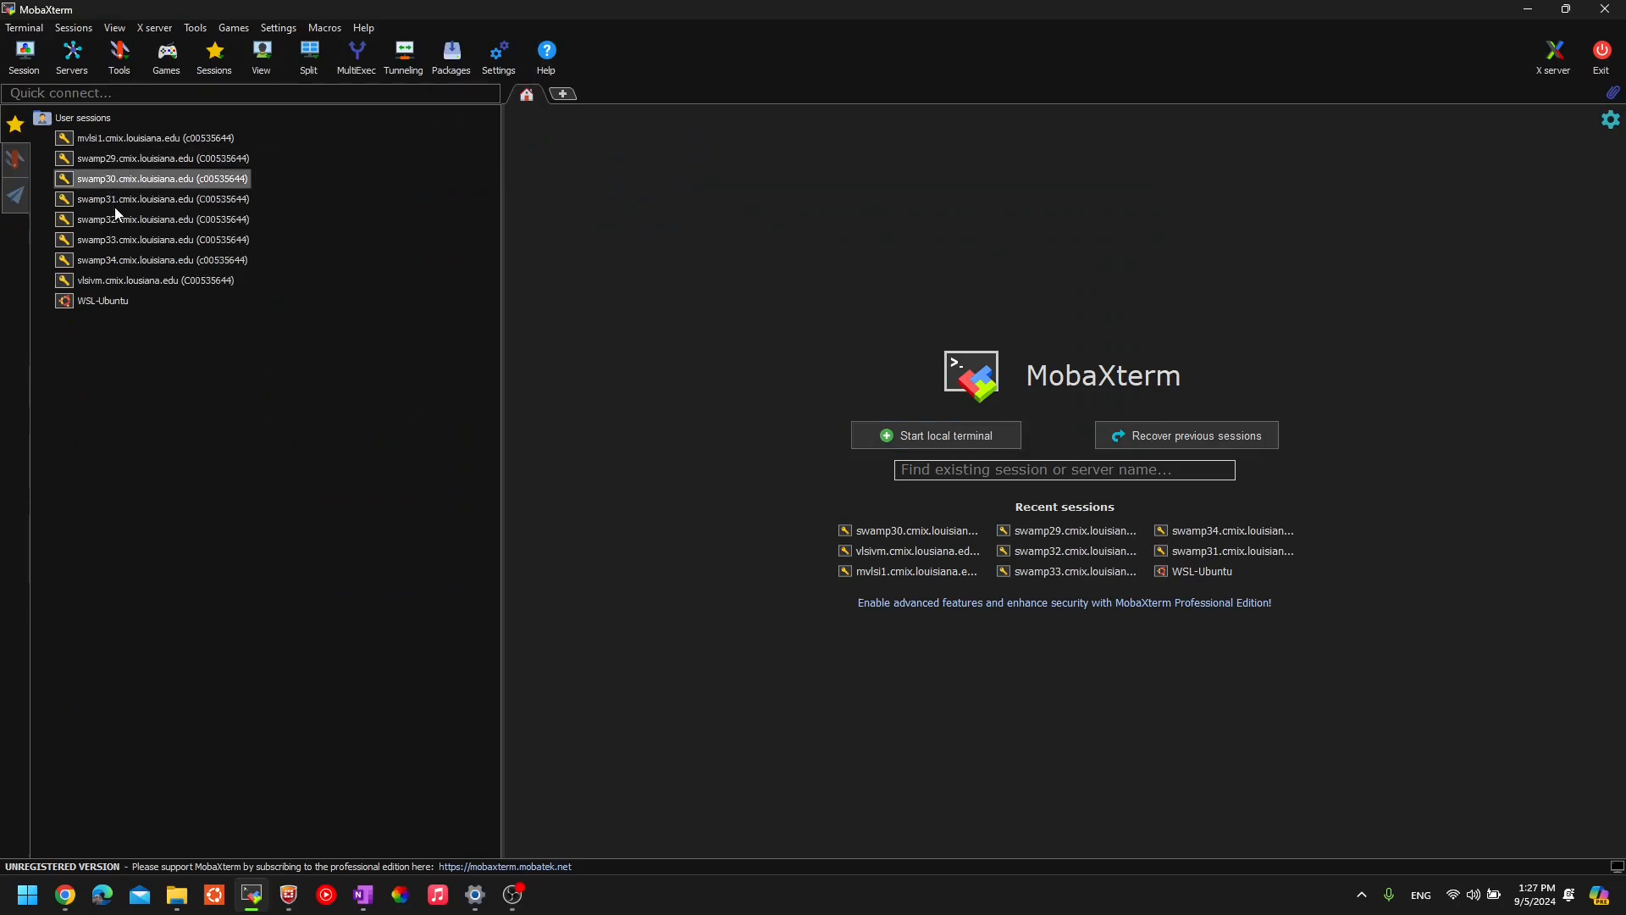
left_click(114, 206)
left_click(116, 227)
- Delete the swamp29 entry from User sessions via its right-click menu and confirm
left_click(115, 245)
left_click(116, 260)
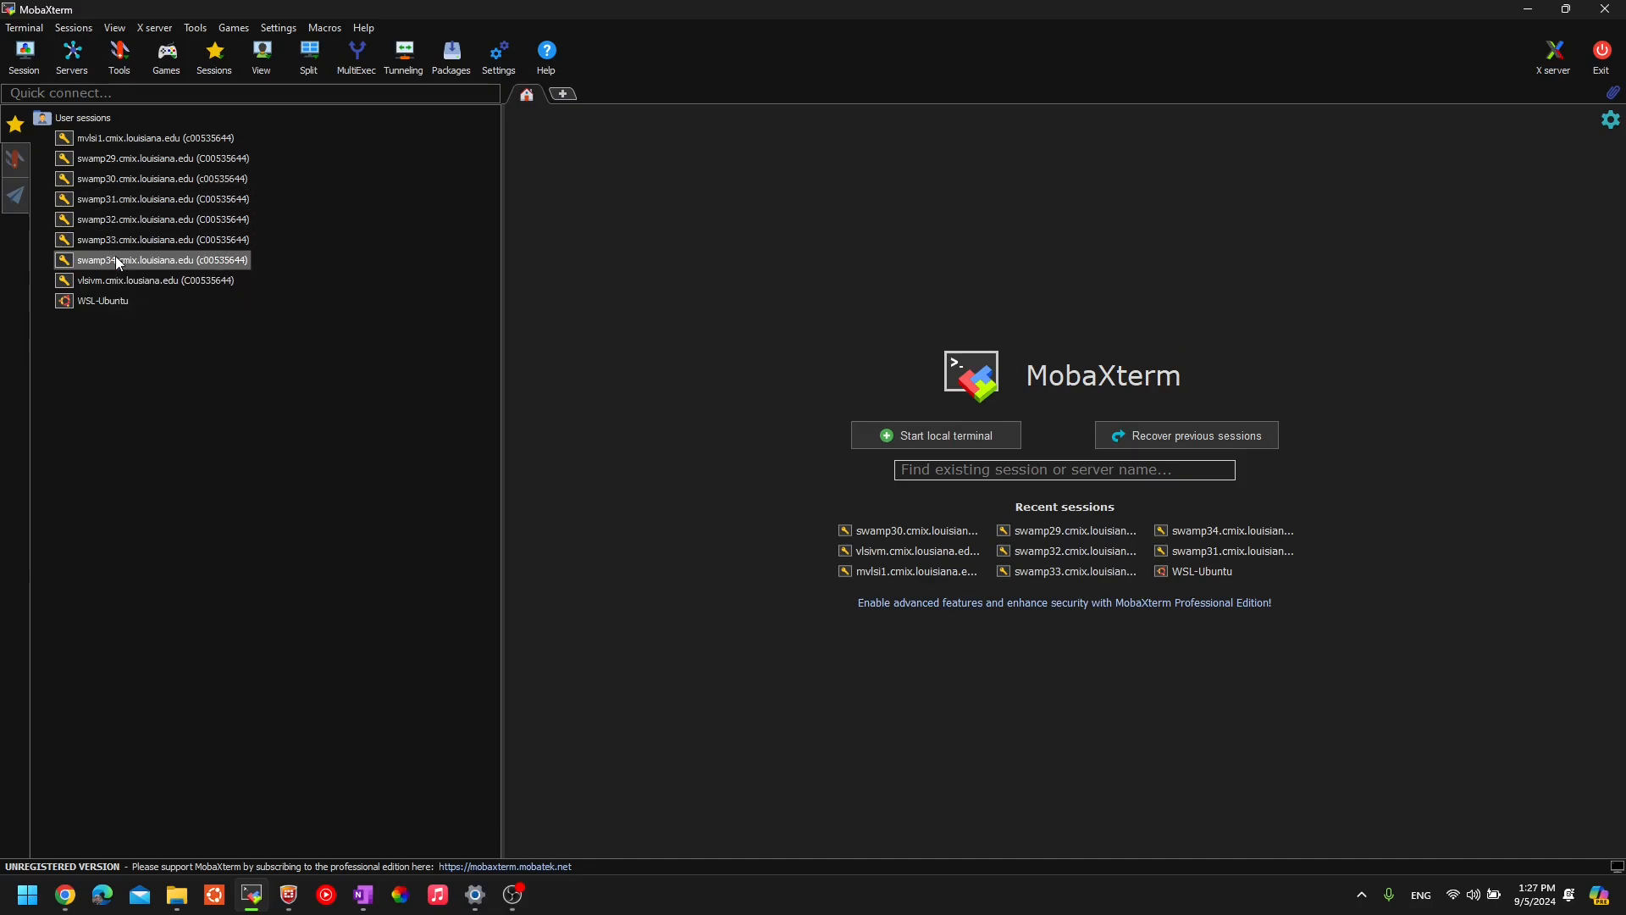
left_click(116, 161)
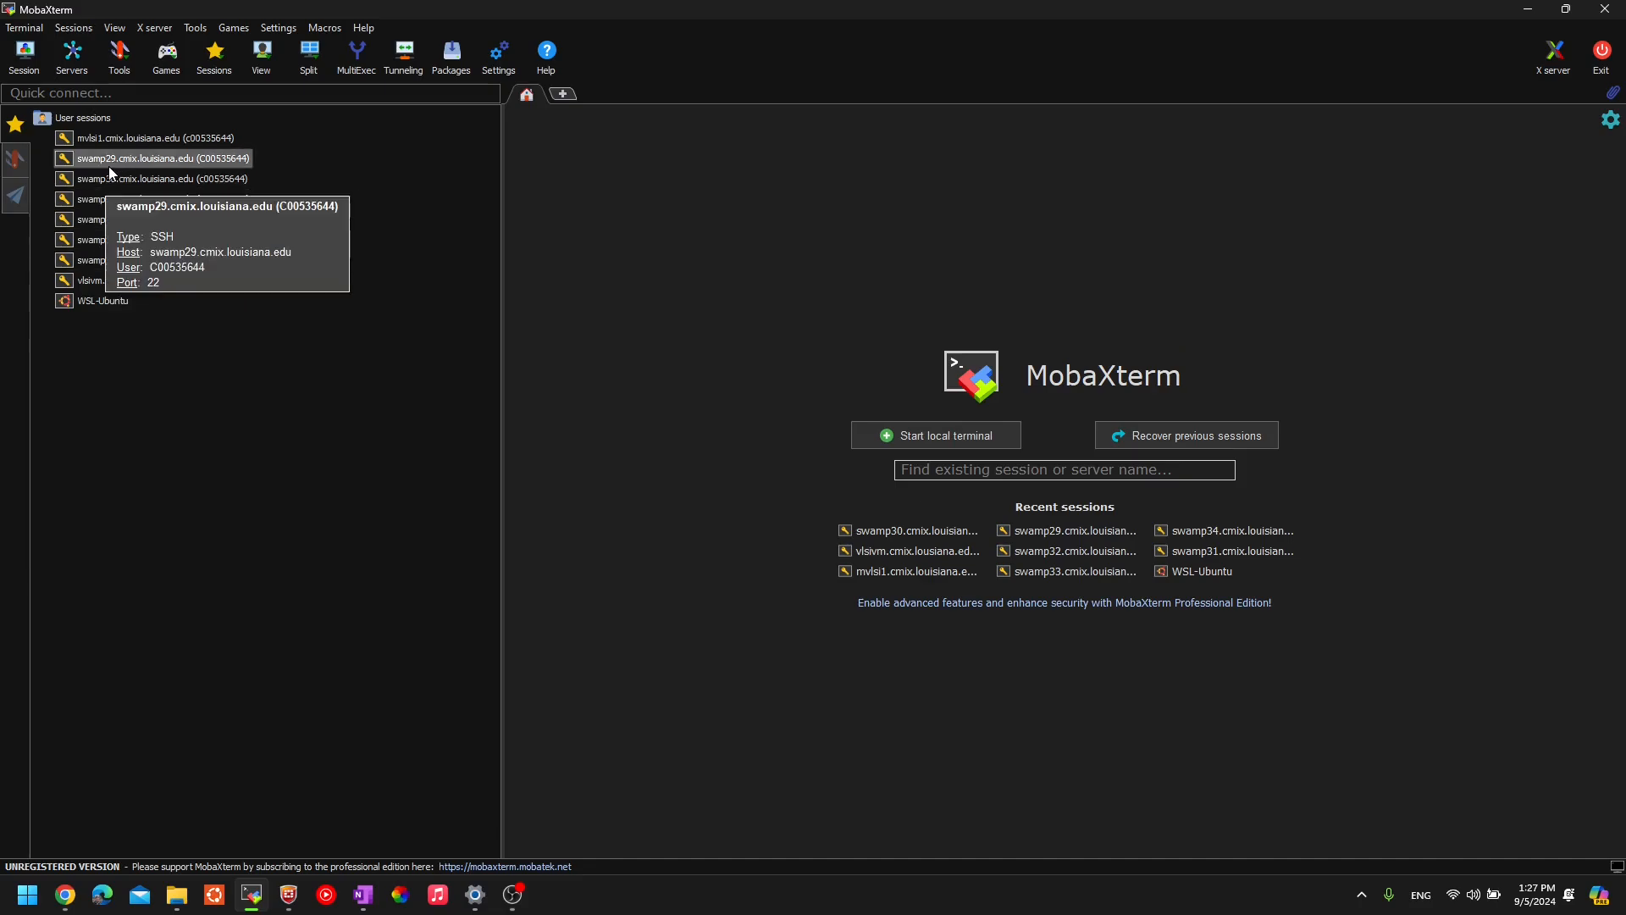
right_click(109, 161)
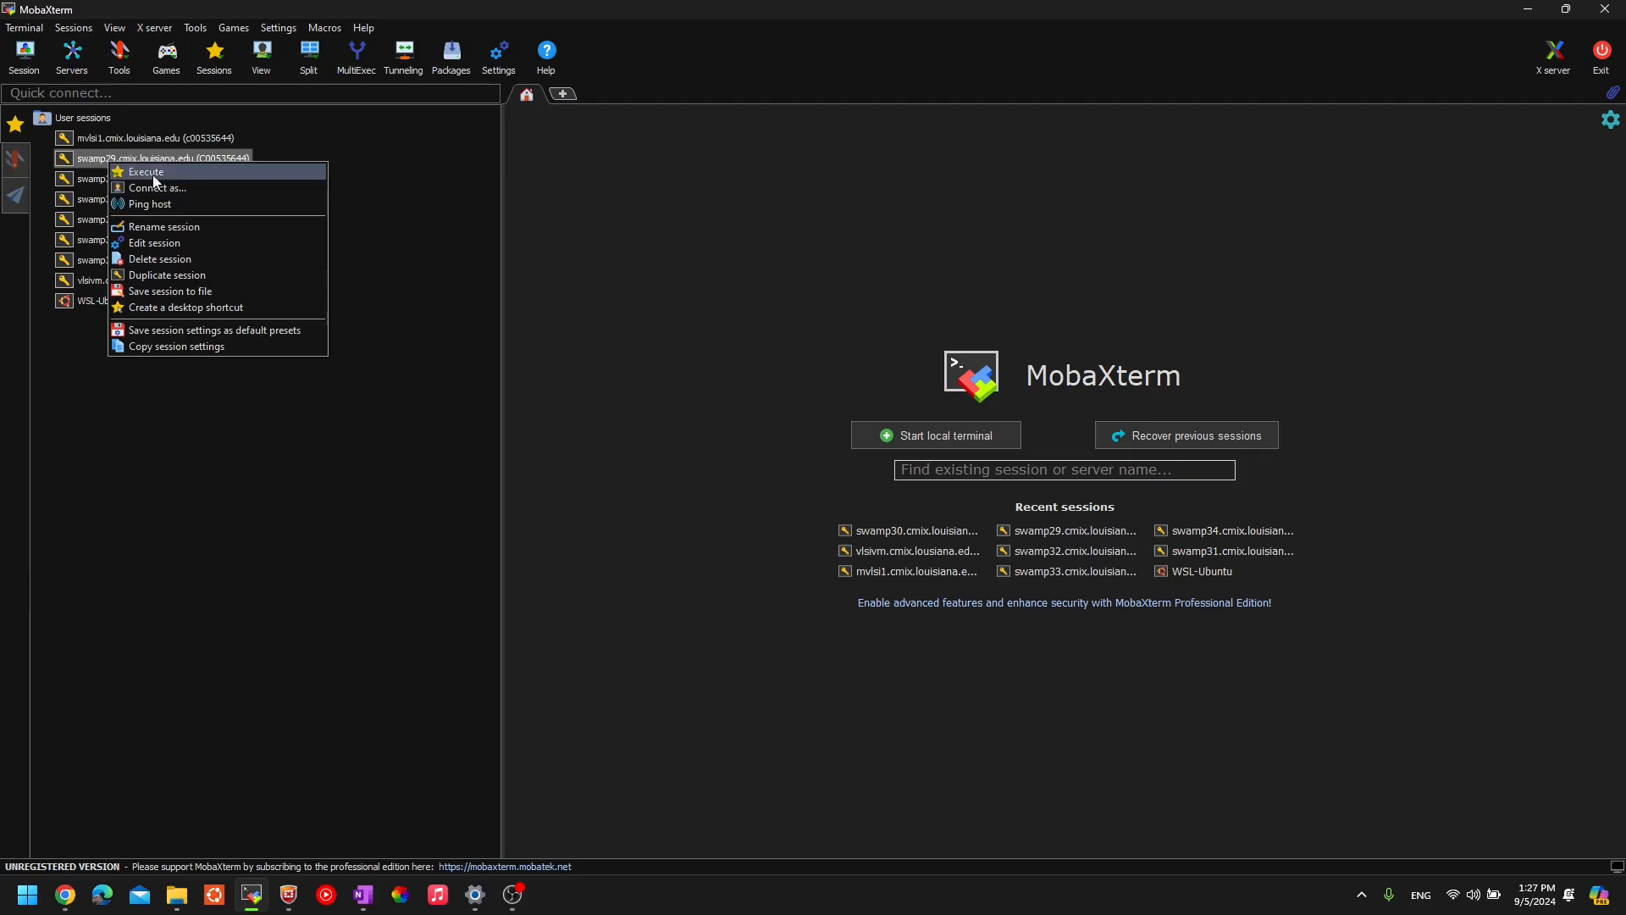
left_click(179, 260)
left_click(839, 503)
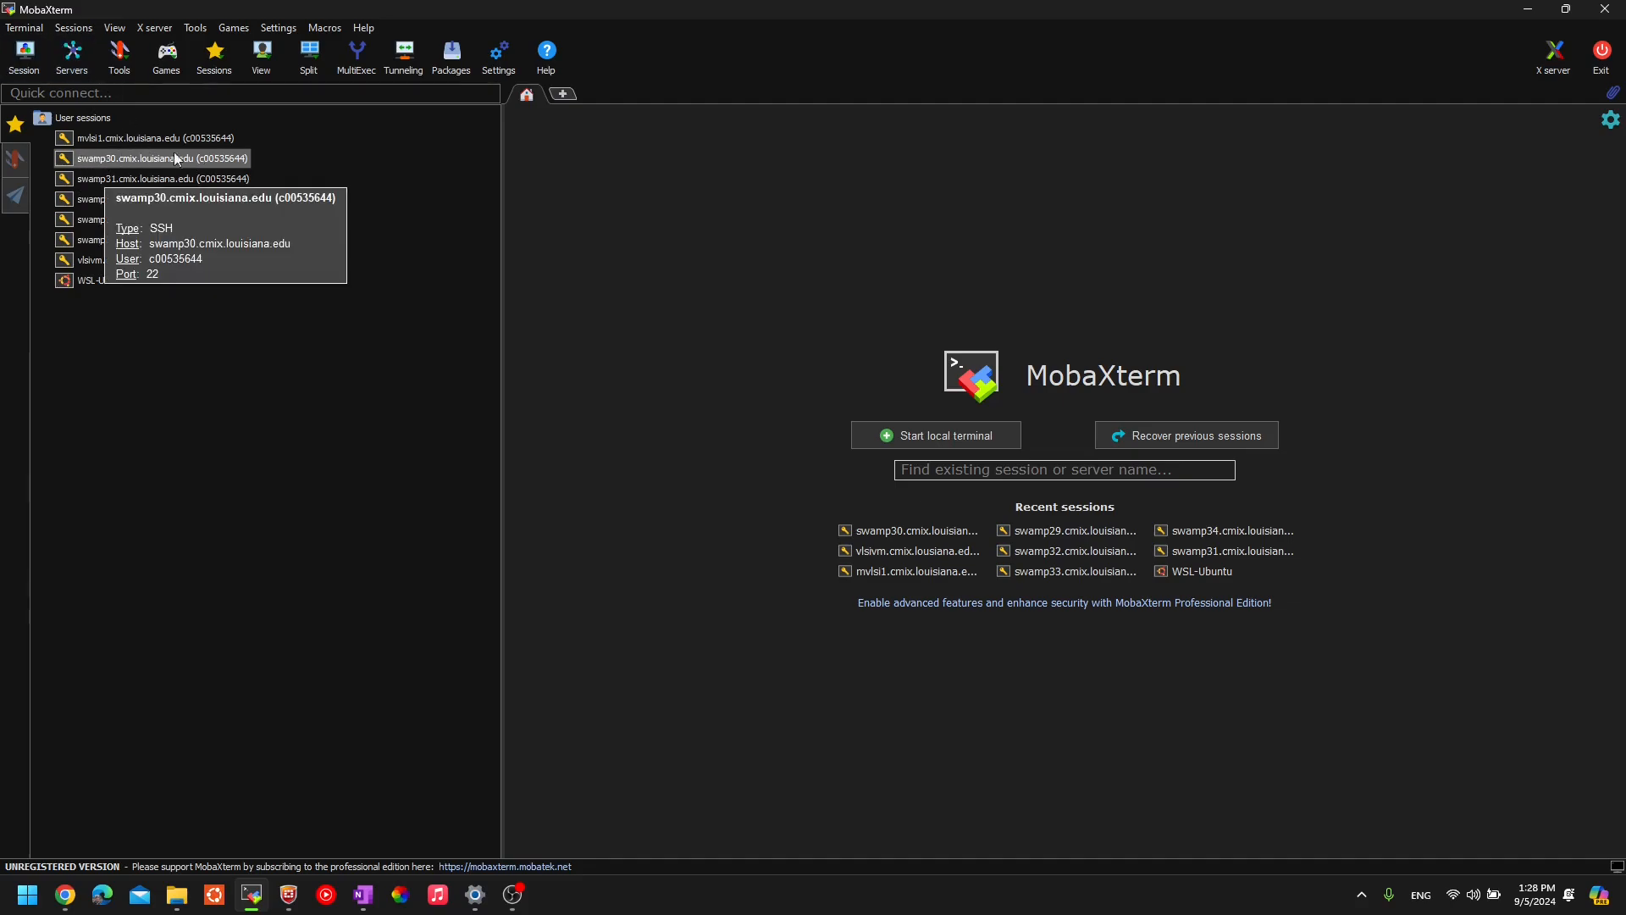
left_click(25, 55)
left_click(472, 261)
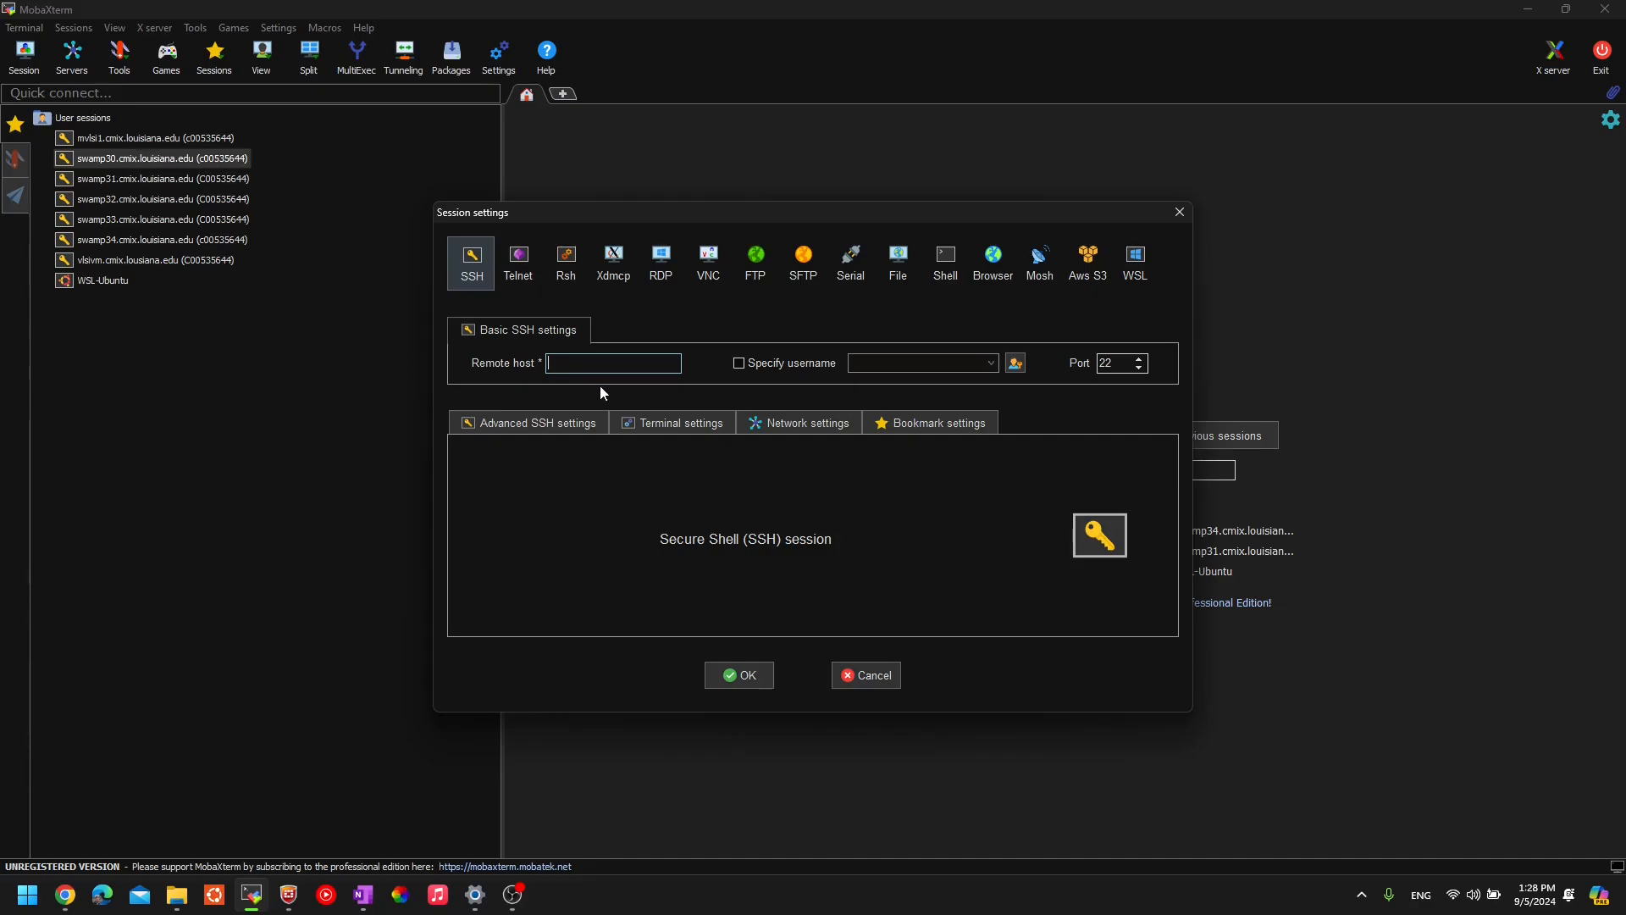
type("swamp39")
key("BackSpace")
type("0-")
key("BackSpace")
type(".cmix.louisiana.edu")
left_click(737, 364)
type("C")
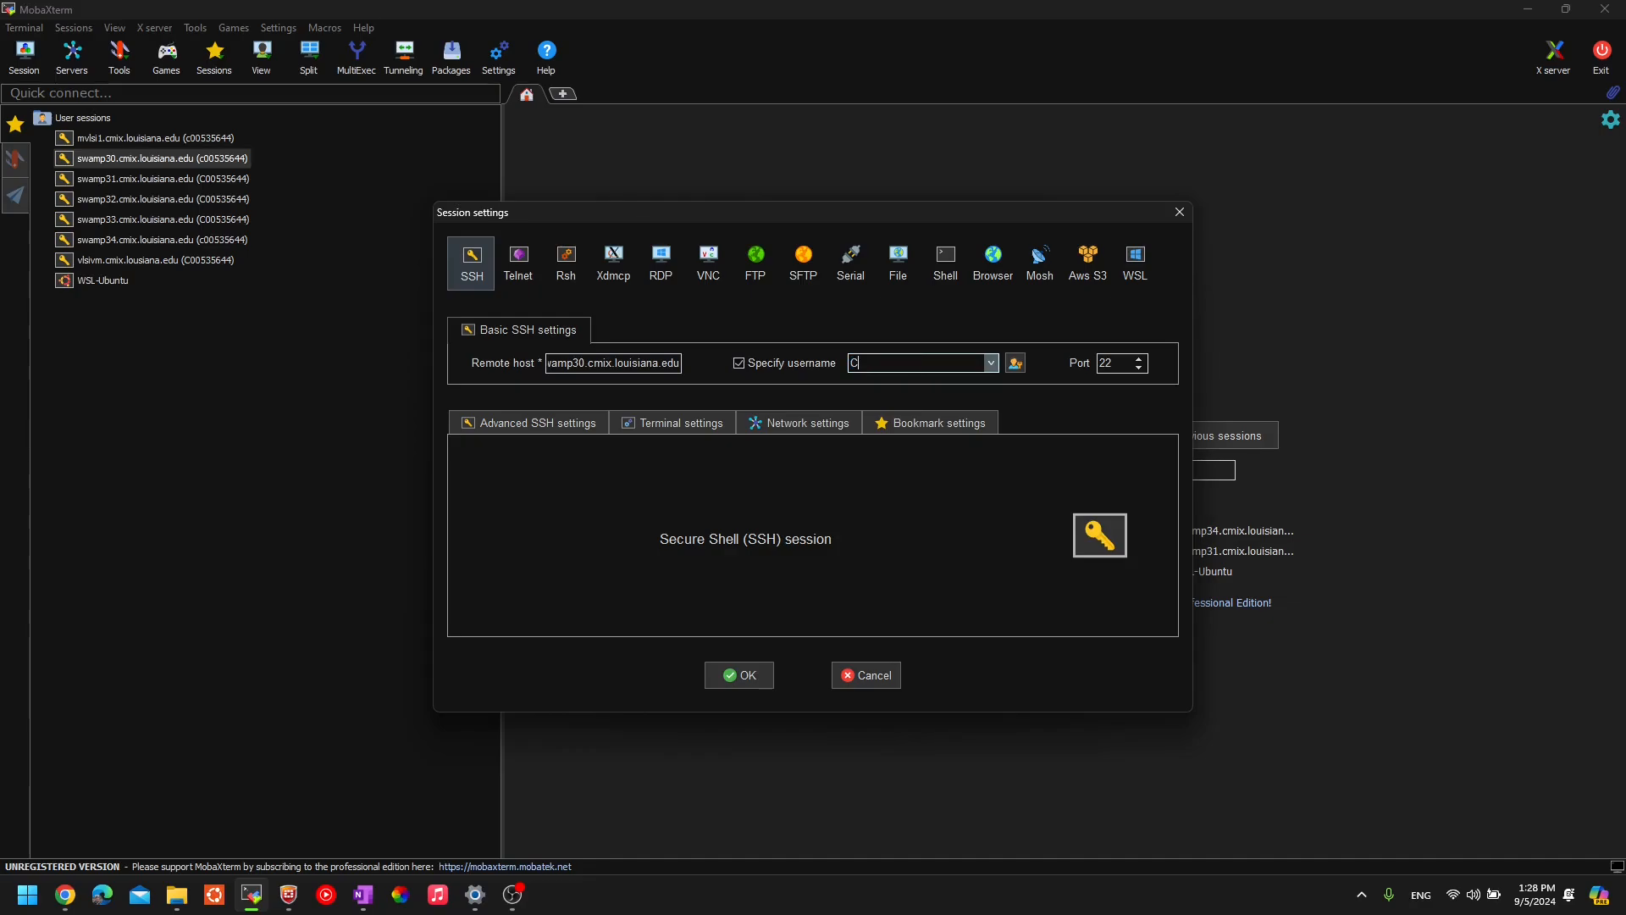
type("00535644")
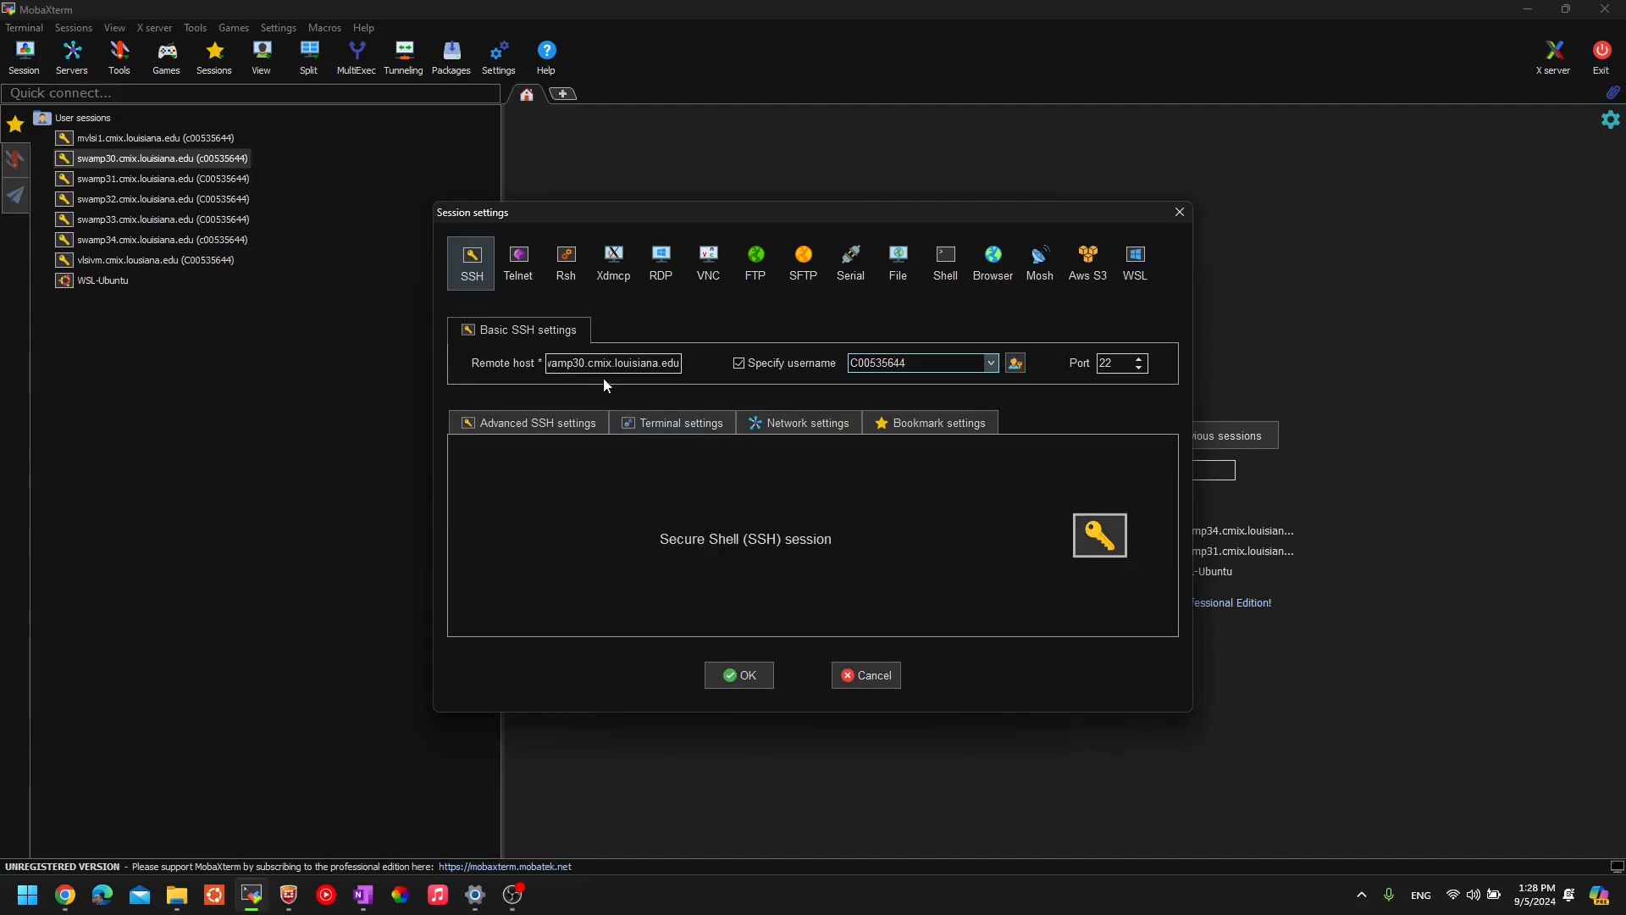
left_click_drag(585, 361, 544, 365)
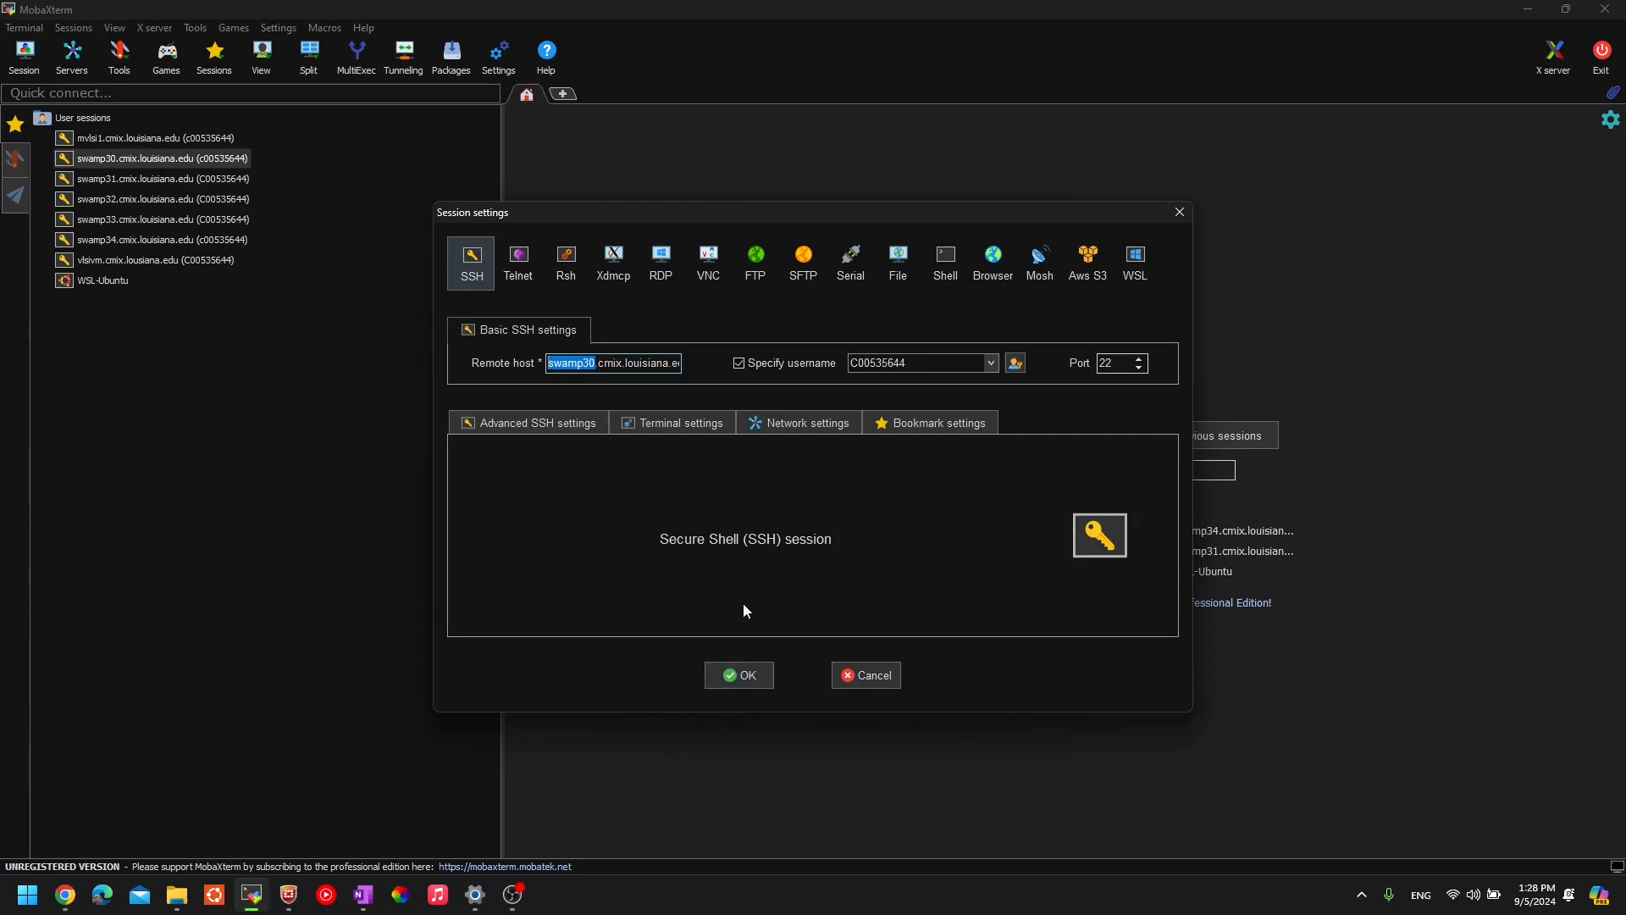
left_click(1179, 212)
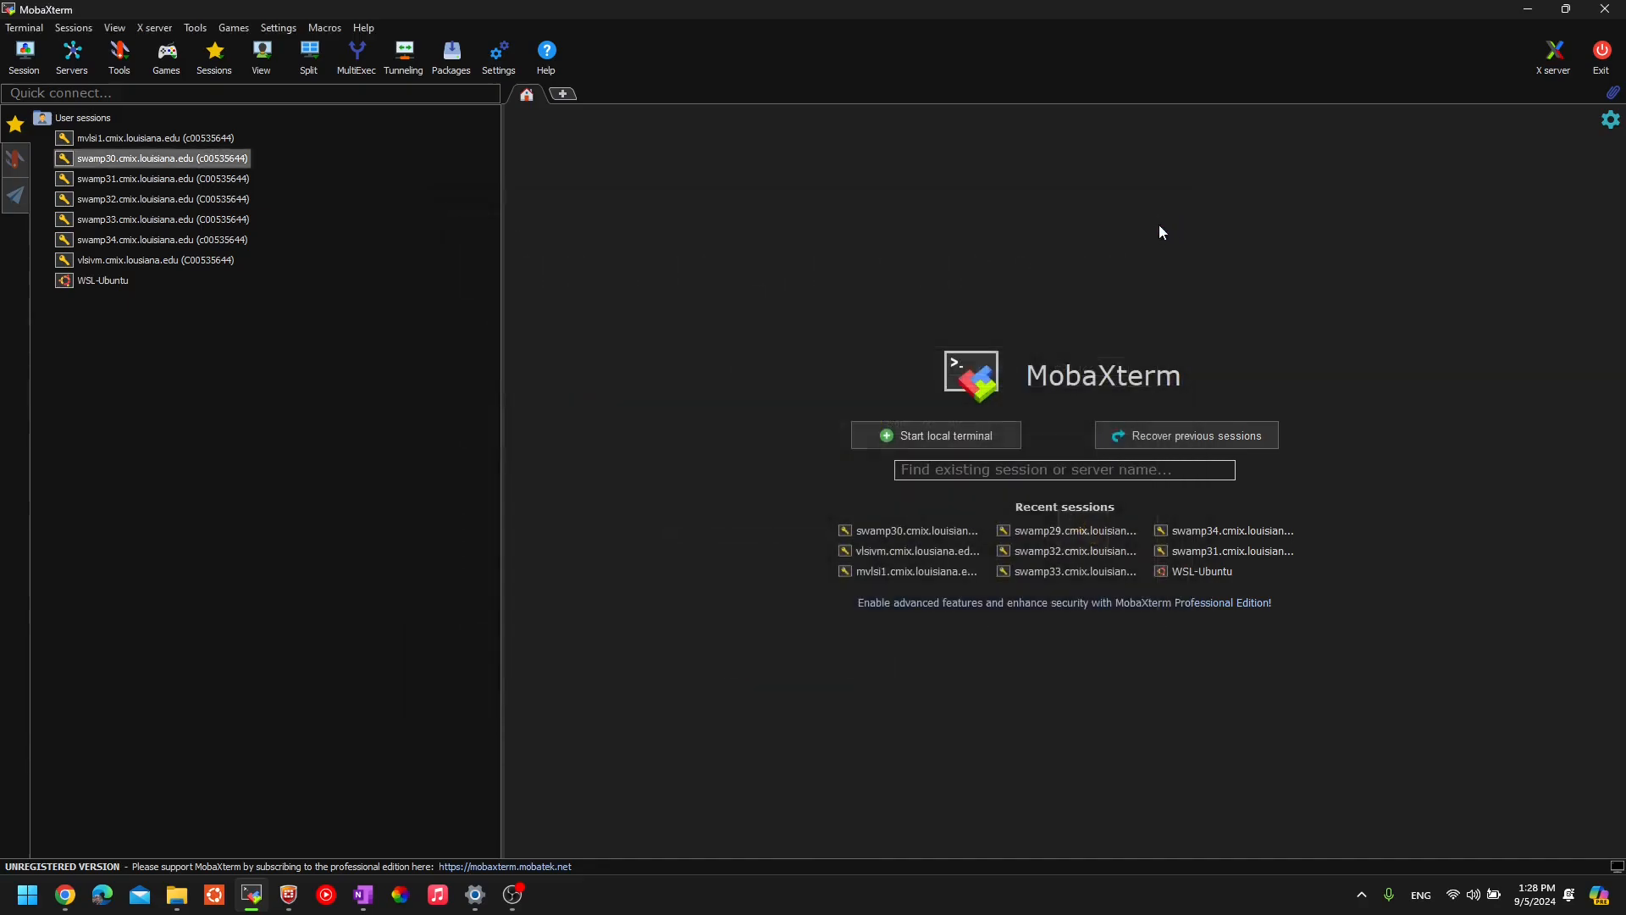
- Open a swamp30 terminal and list the home directory with ls
double_click(134, 160)
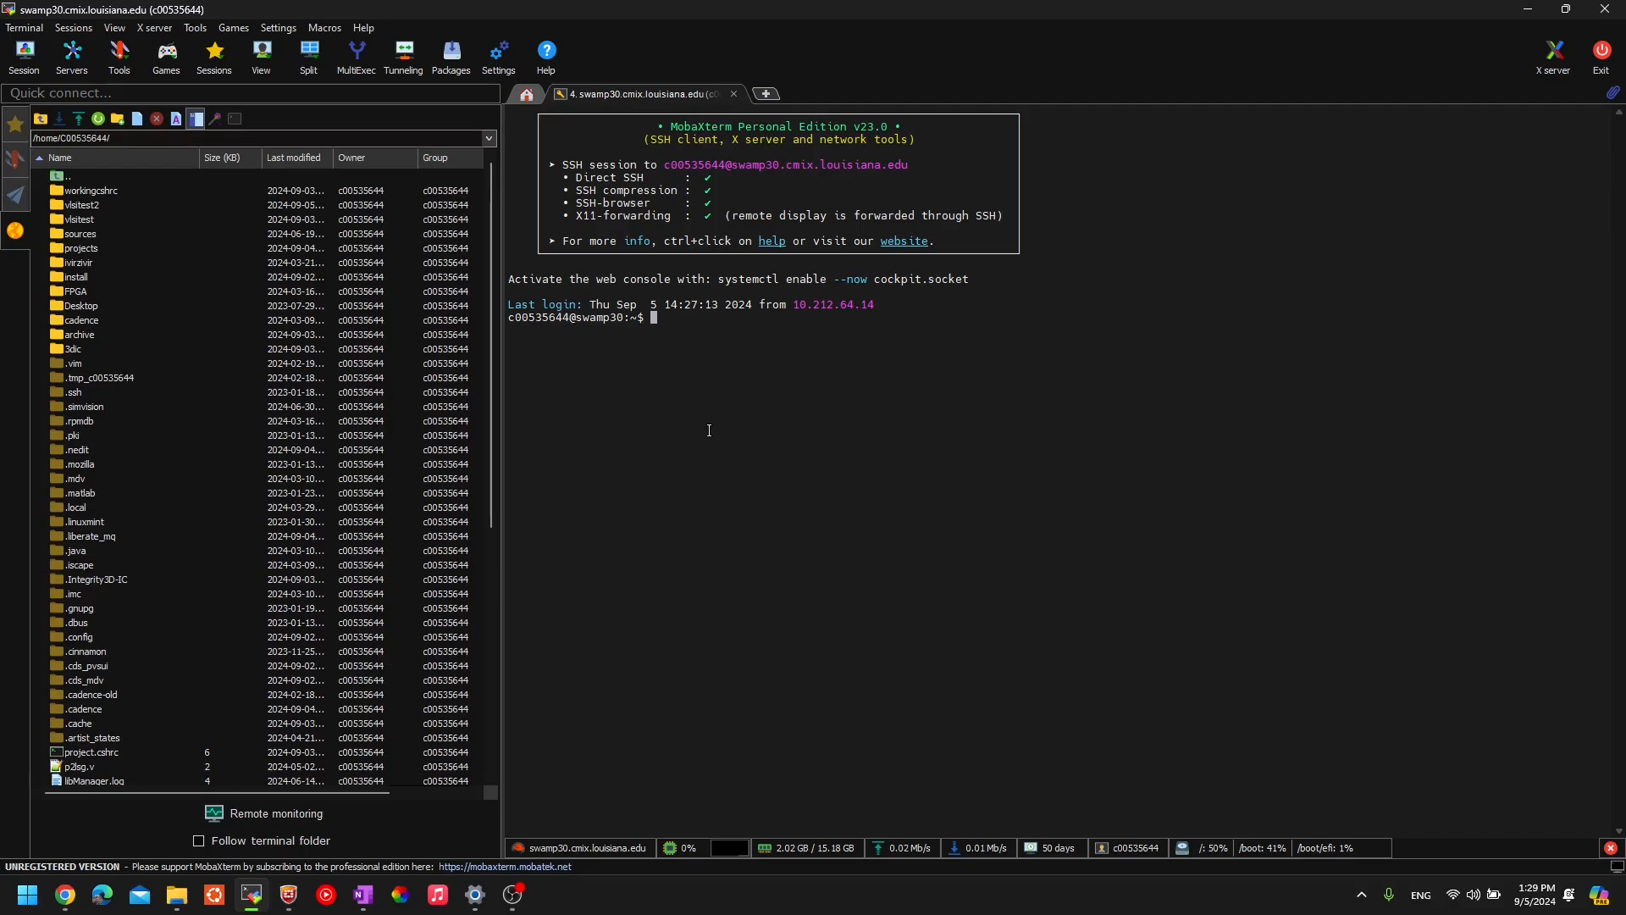
type("ls")
key("Return")
- Remove the existing vlsitest2 folder, retrying with rm -R vlsitest2
type("[")
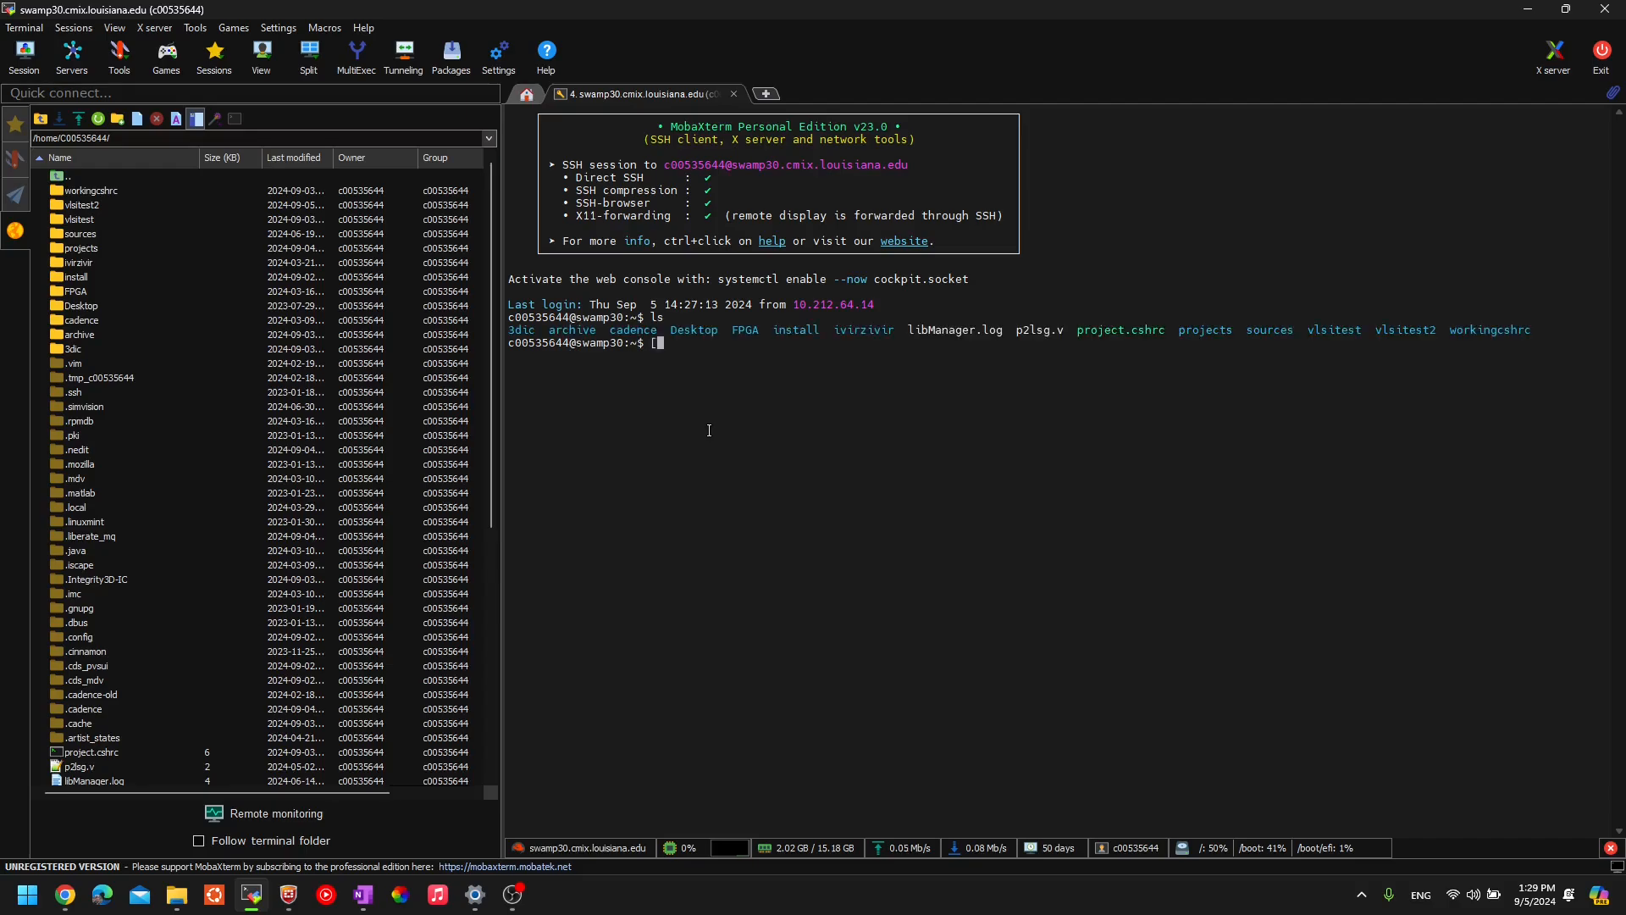
type("rm vl")
key("Tab")
key("Home")
key("Delete")
key("Right")
key("Right")
key("End")
type("2")
key("Return")
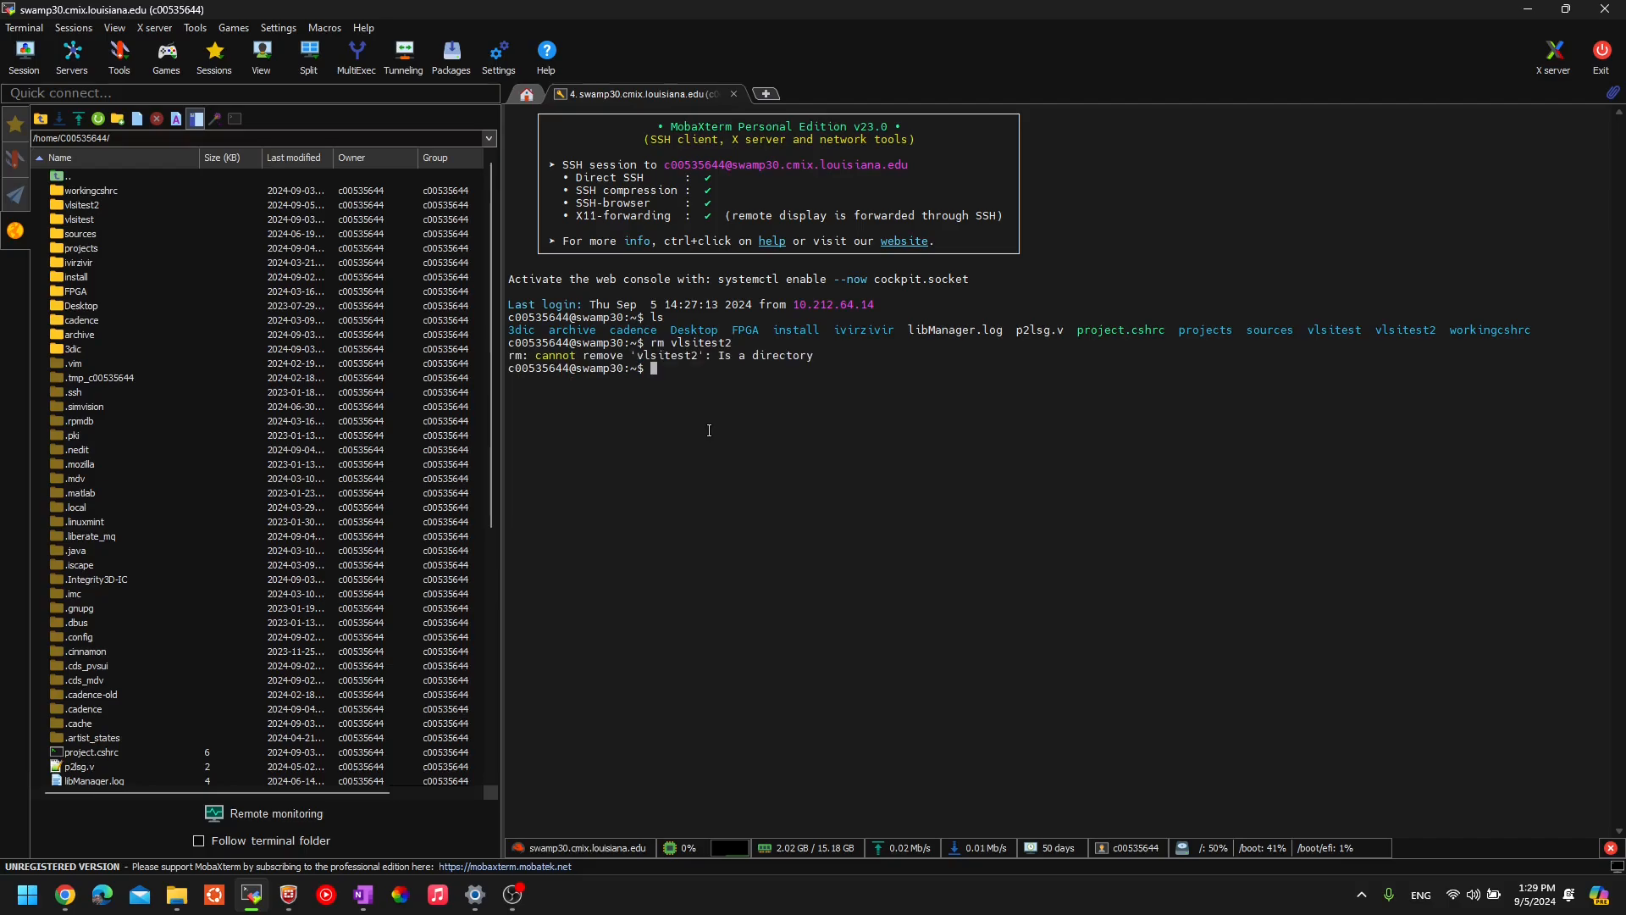
key("Up")
key("Left")
key("Left")
key("Left")
key("Left")
key("Left")
key("Left")
key("Left")
key("Left")
key("Left")
type("-R")
key("Return")
- Confirm the deletion, recreate the folder with mkdir vlsitest2, and list it again
type("ls")
key("Return")
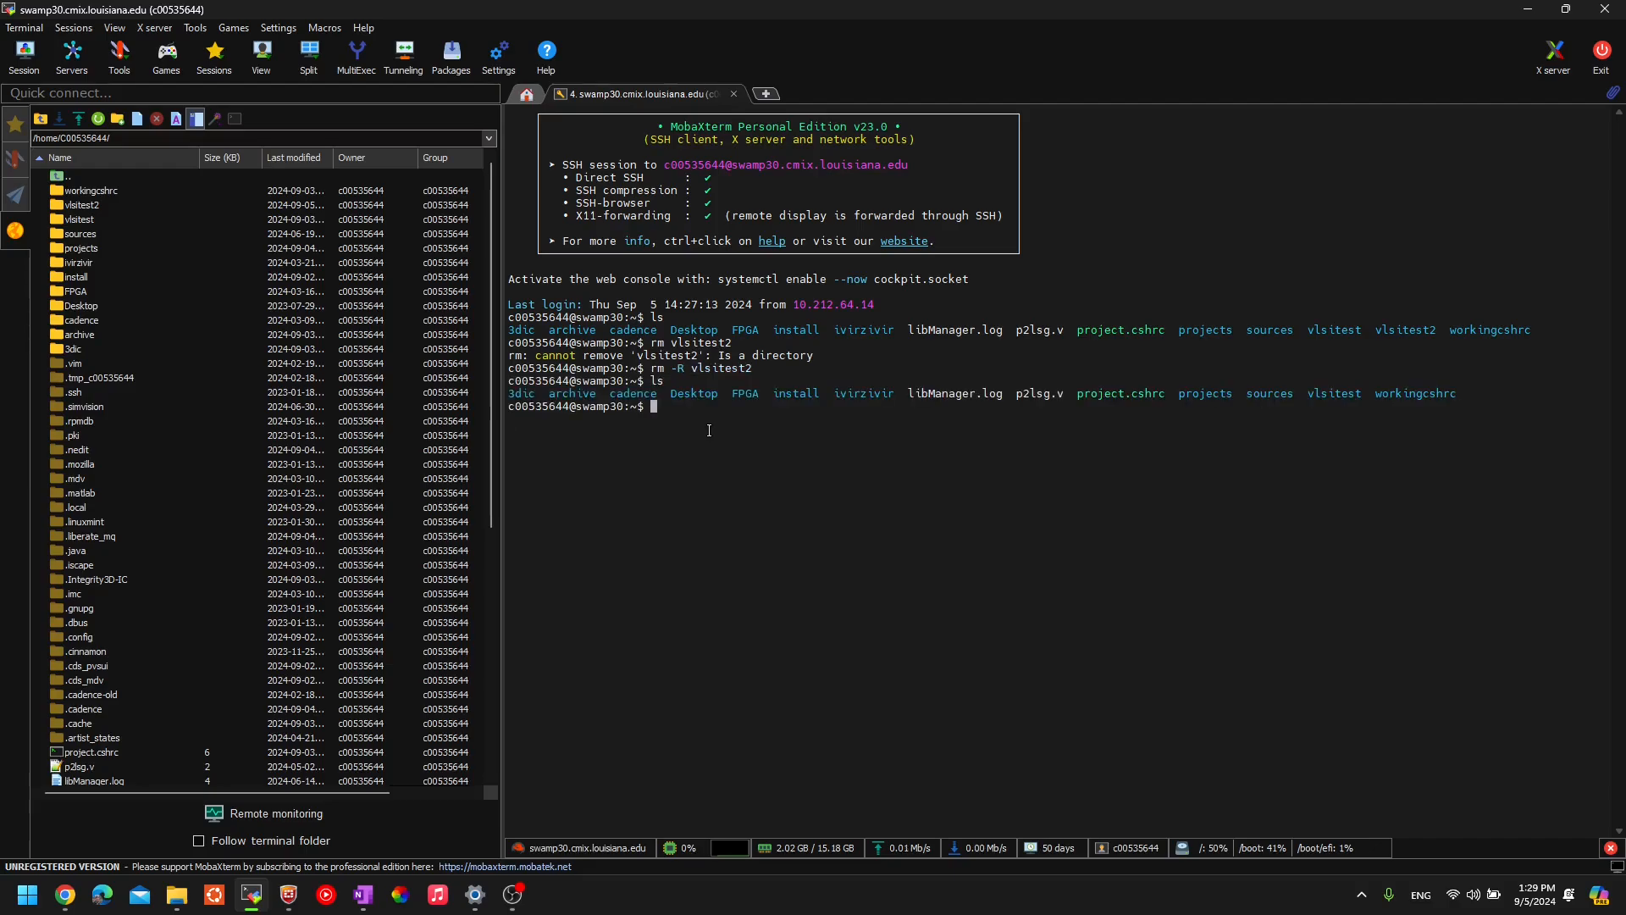
type("mkdir vlsitest2")
key("Return")
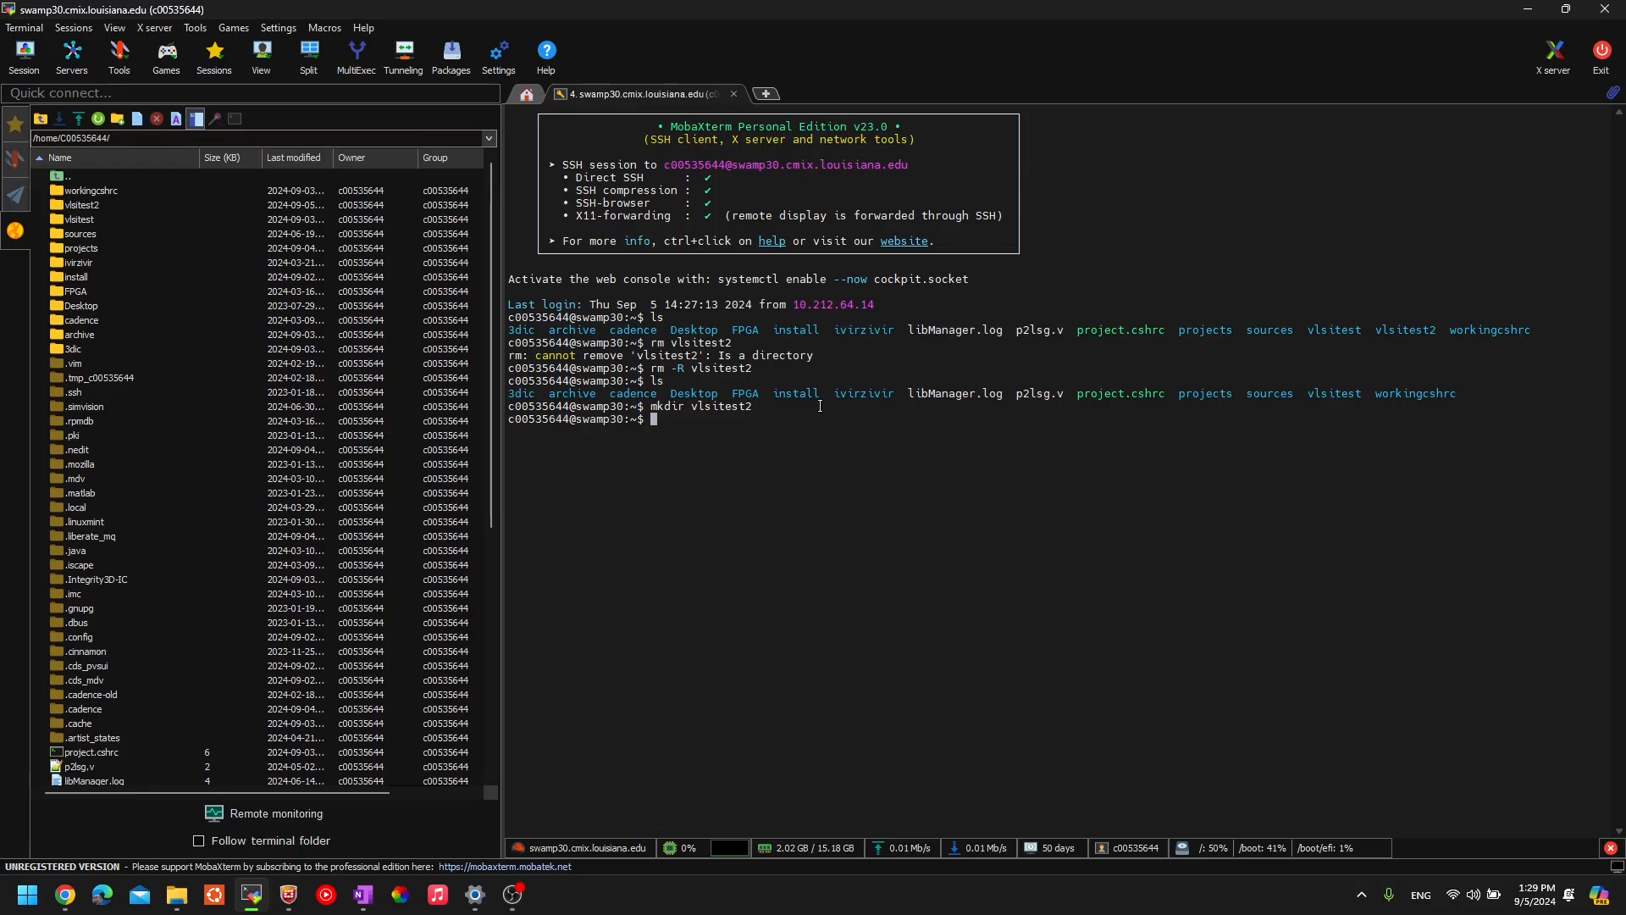
type("ls")
key("Return")
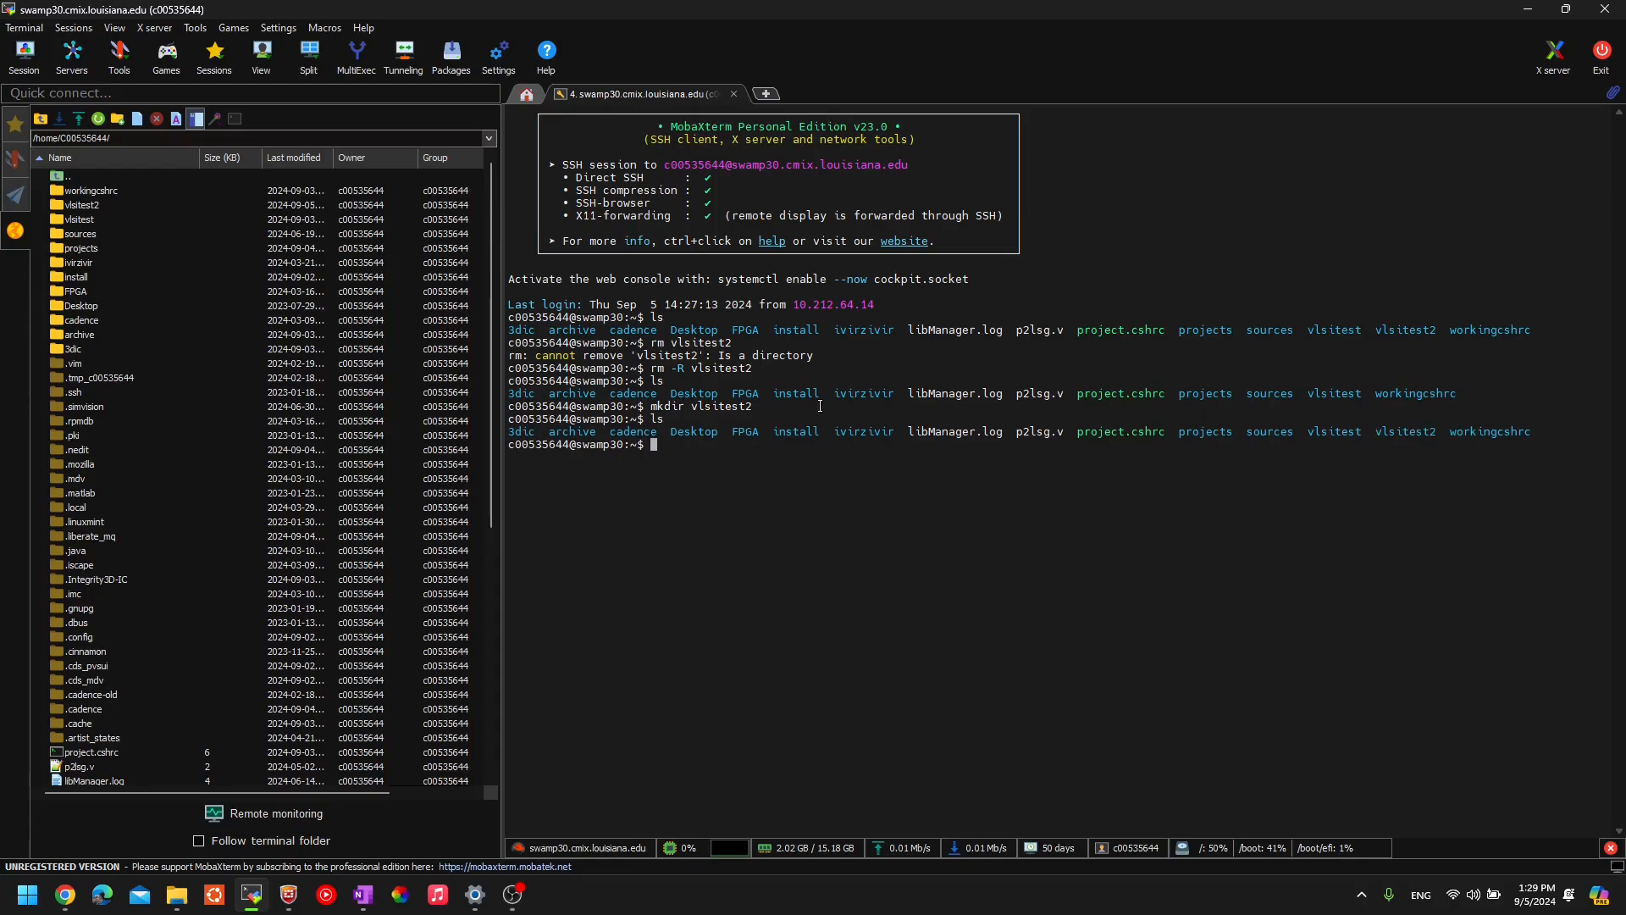
- Spot vlsitest2 in the listing and type 'cd vlsitest2/' at the prompt
double_click(1409, 423)
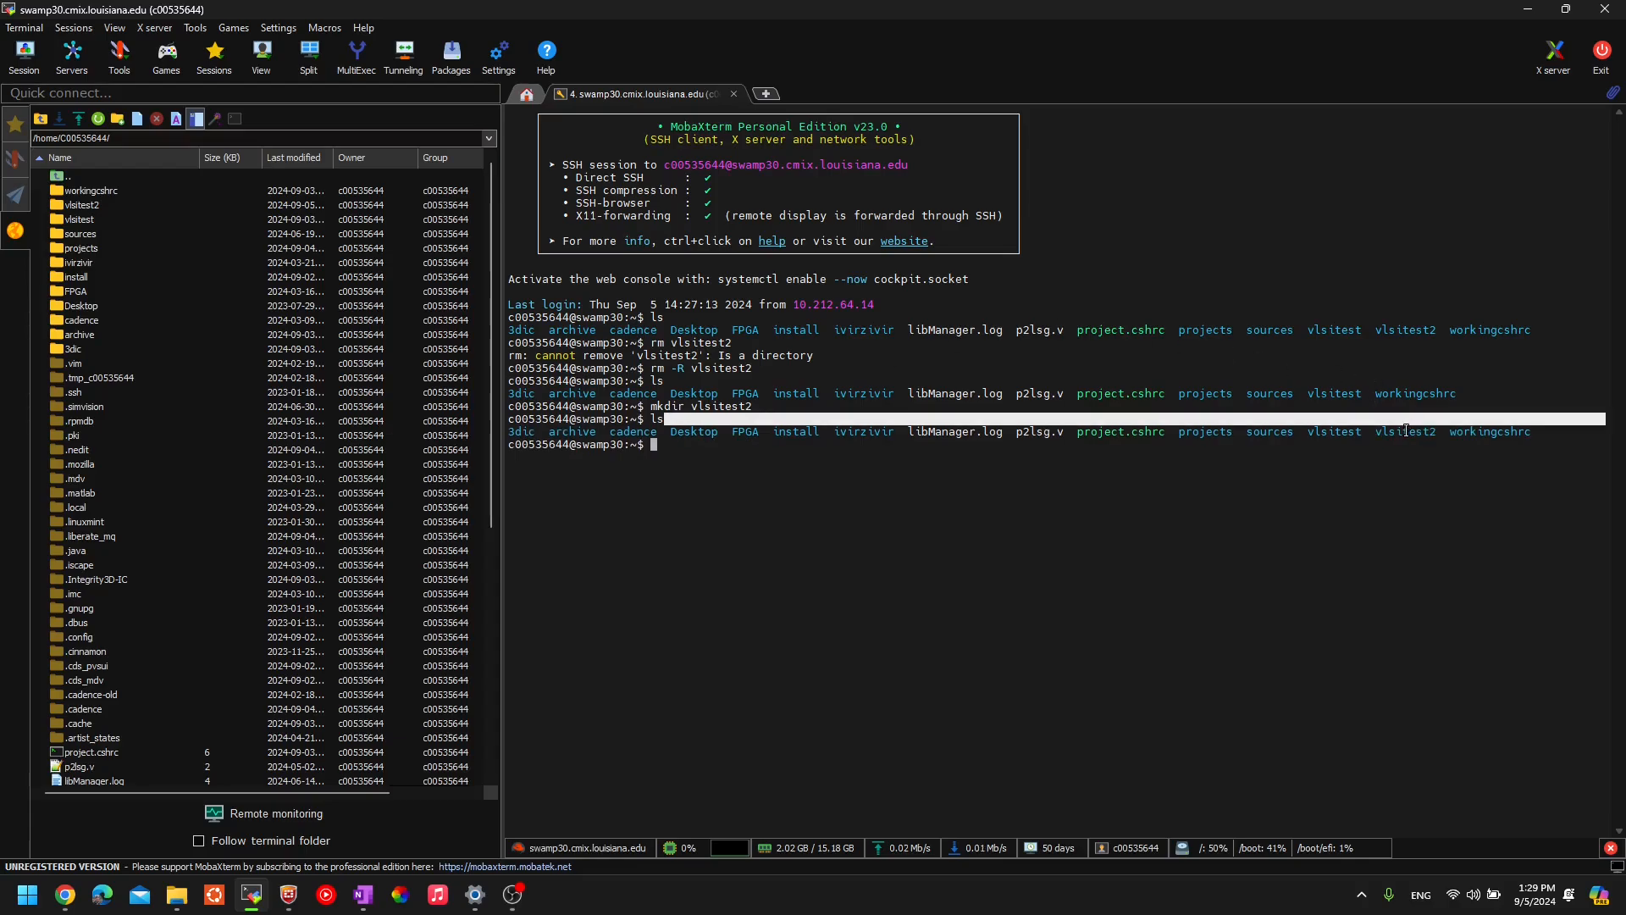
left_click(1406, 431)
double_click(1407, 432)
left_click(912, 470)
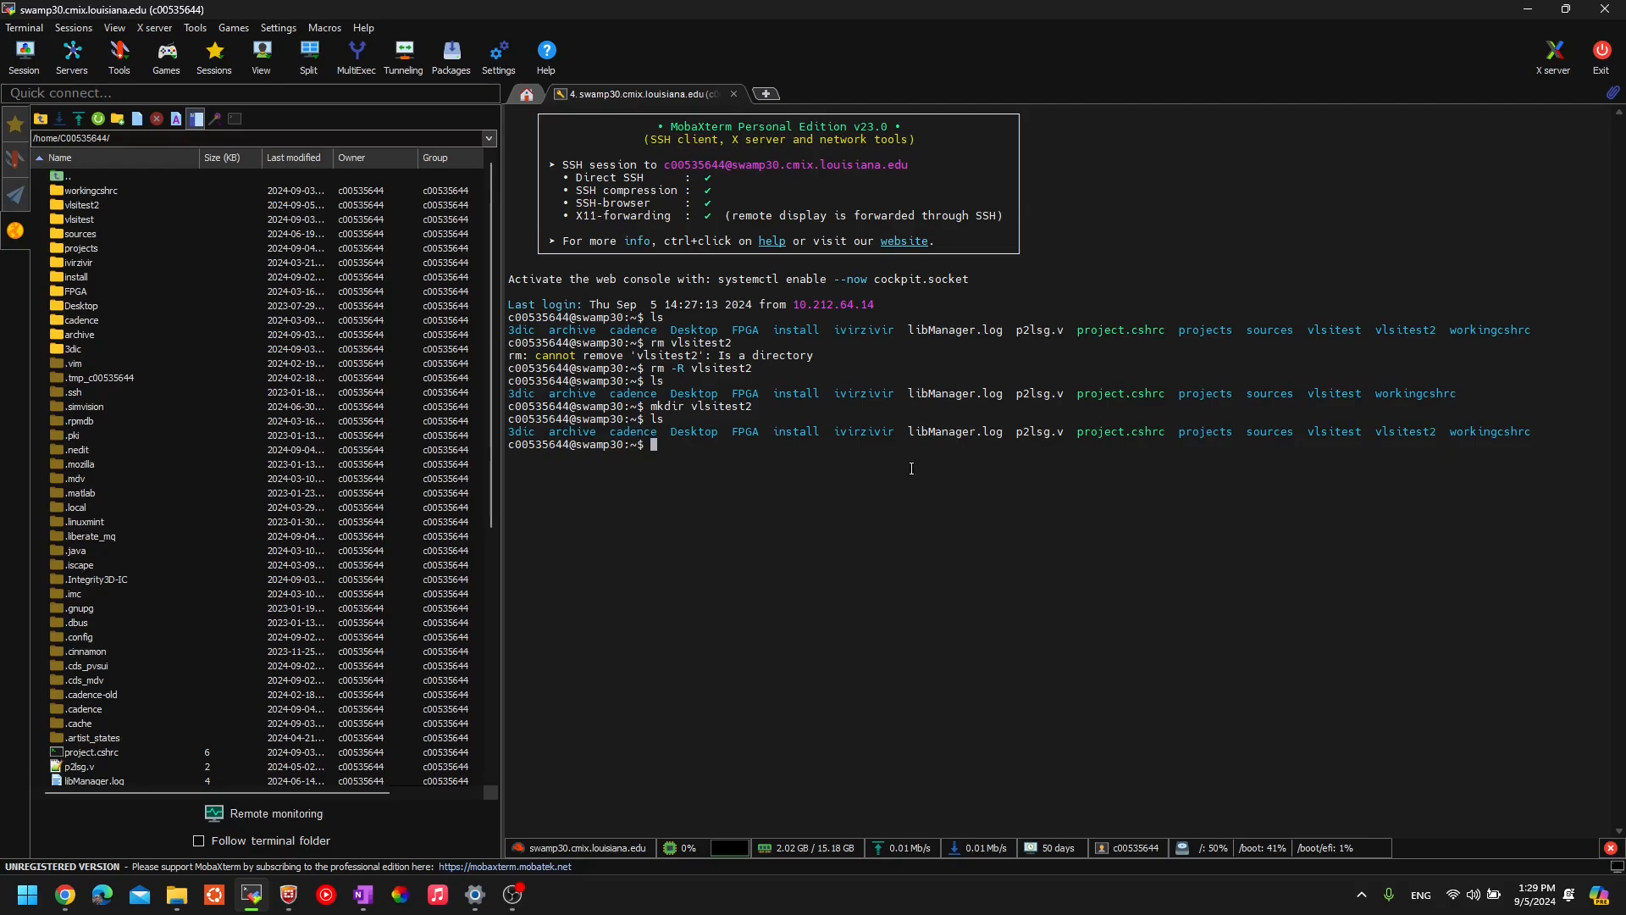
type("cdc")
key("BackSpace")
key("BackSpace")
type("vlsitest2/")
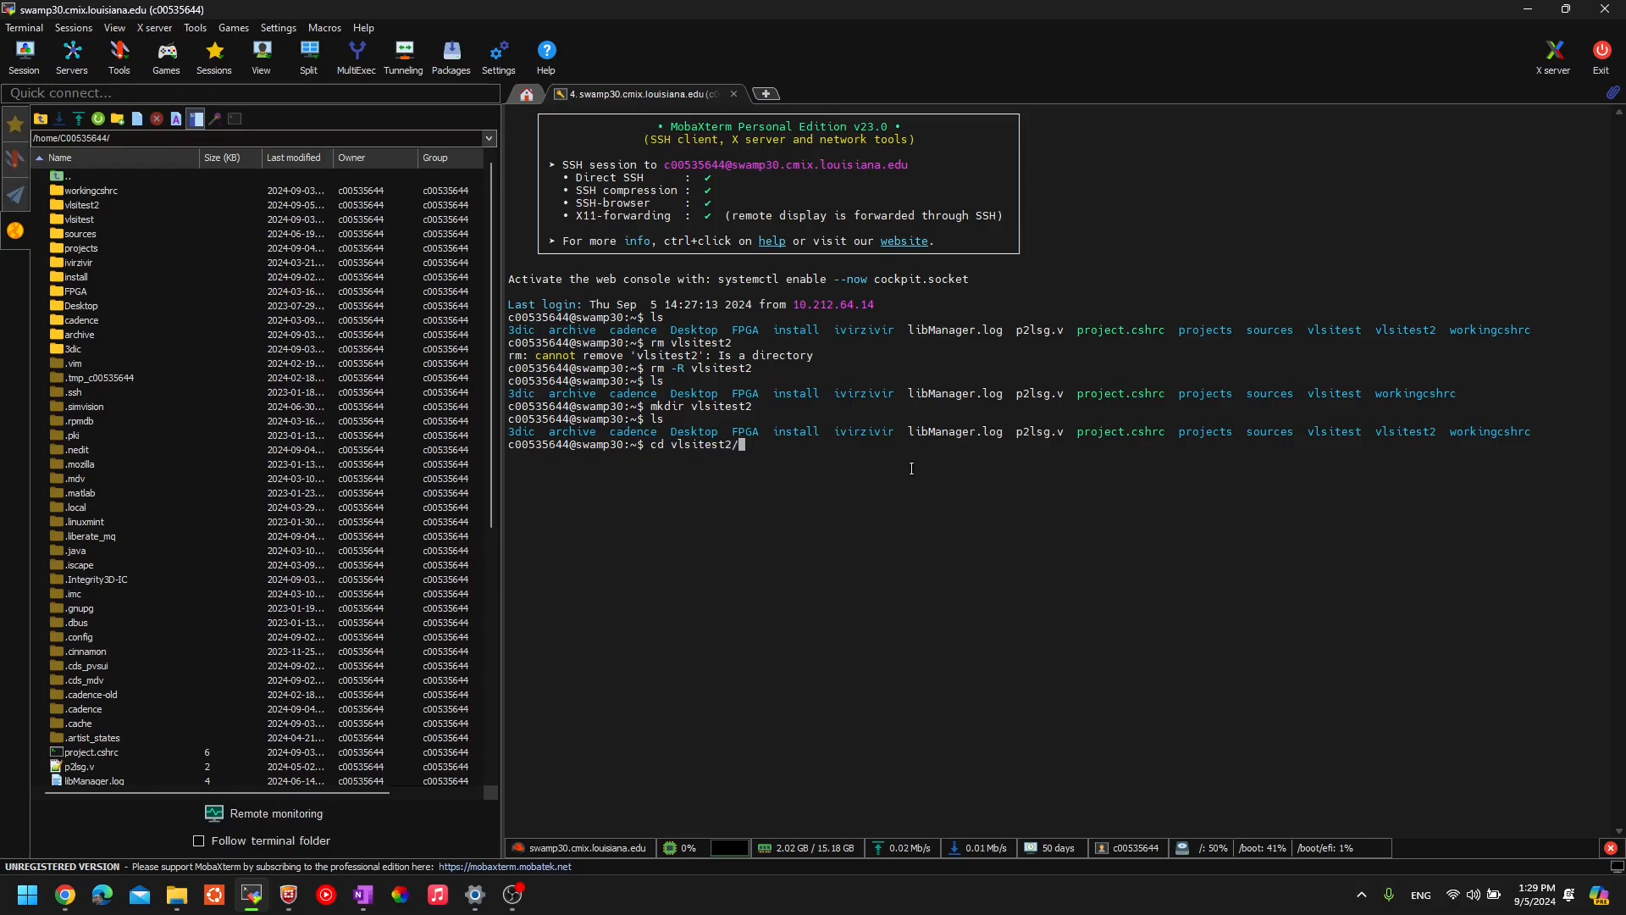
- Enter the vlsitest2 folder and list its still-empty contents
key("Return")
type("ls")
key("Return")
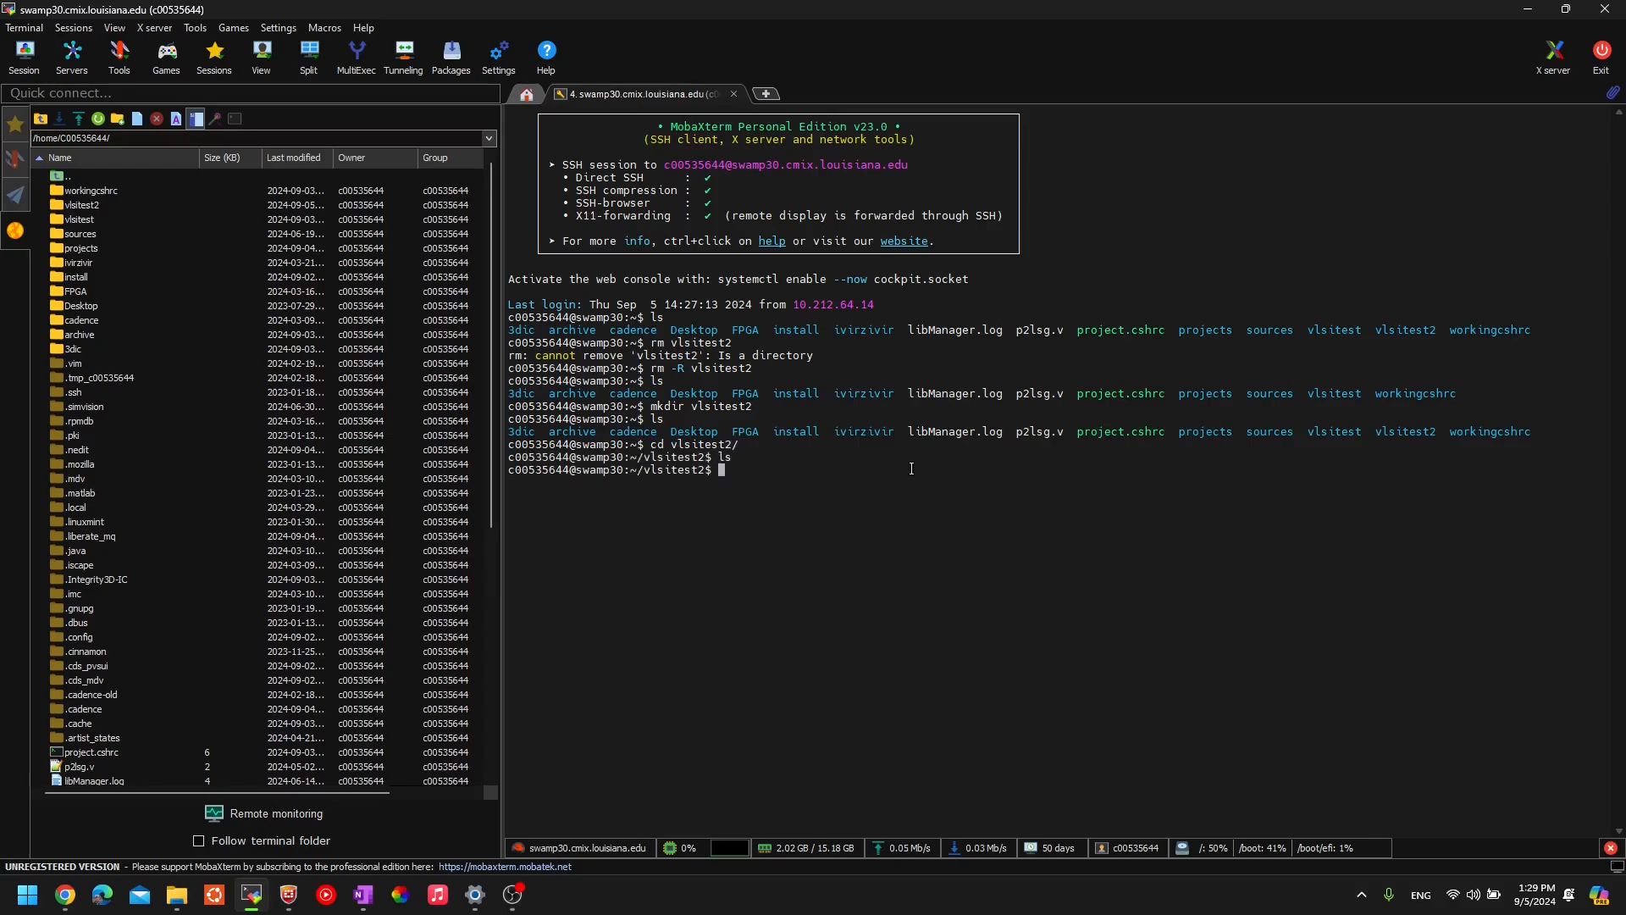
- Copy /cadsw/gpdk045/ATT21885.cshrc into the current vlsitest2 folder
type("cp /cadsw/")
type("cad")
key("Tab")
key("BackSpace")
key("BackSpace")
key("BackSpace")
key("BackSpace")
key("BackSpace")
key("BackSpace")
key("BackSpace")
key("BackSpace")
type("g")
key("Tab")
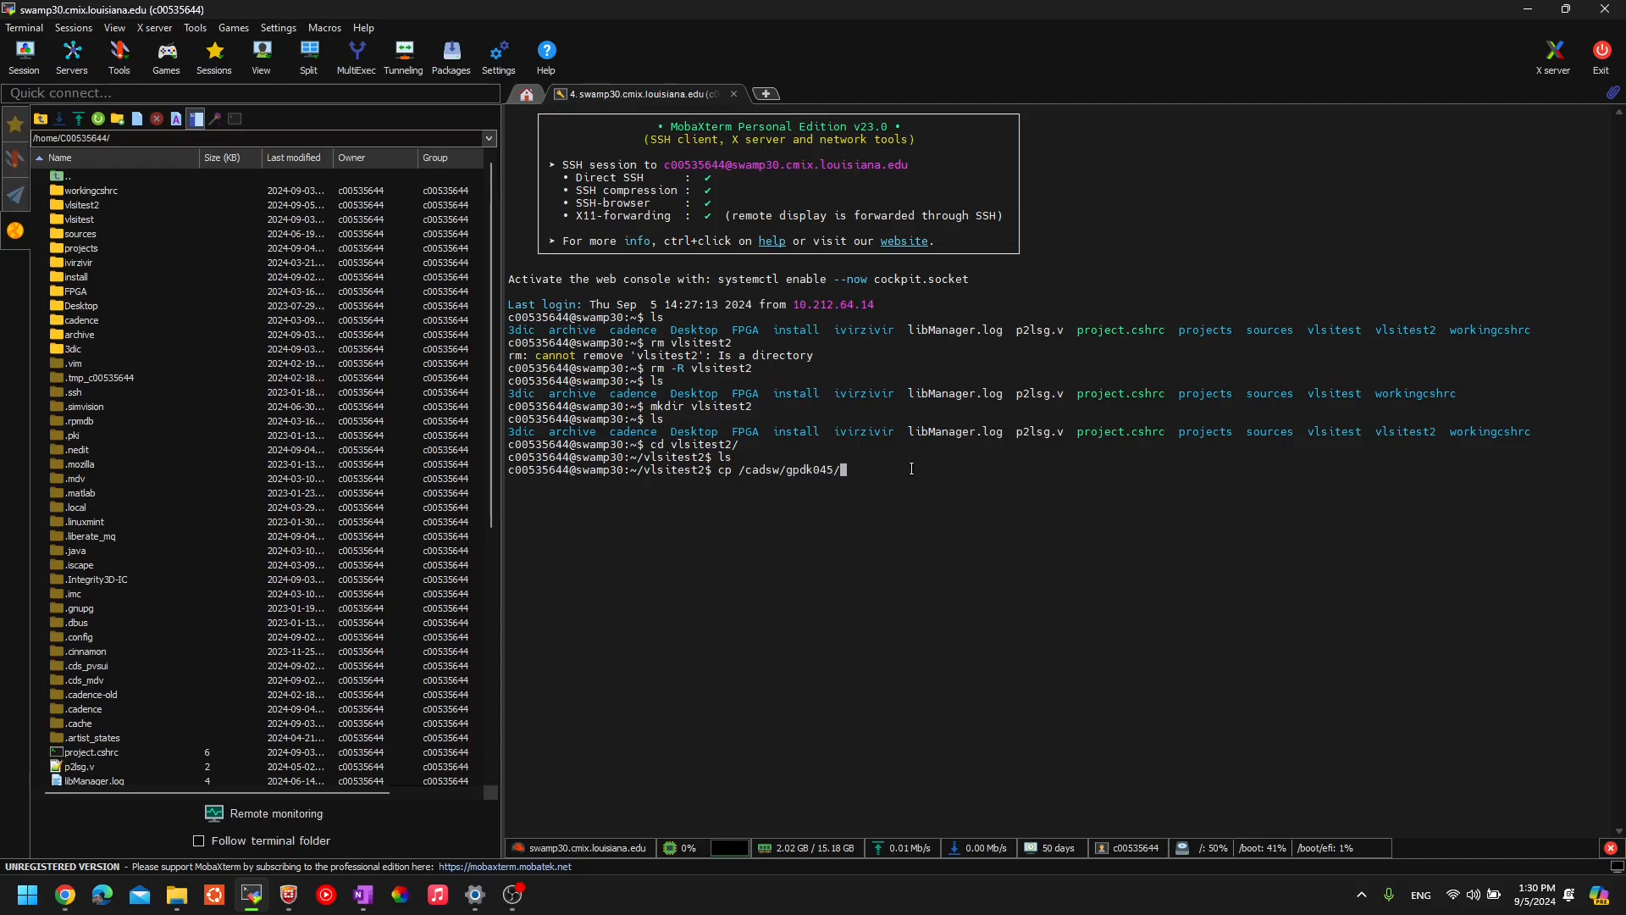
type("ATT")
key("Tab")
type(".")
key("Left")
key("Left")
key("Right")
key("Right")
key("Return")
- List the folder to confirm ATT21885.cshrc is there, then start a tcsh shell
type("ls")
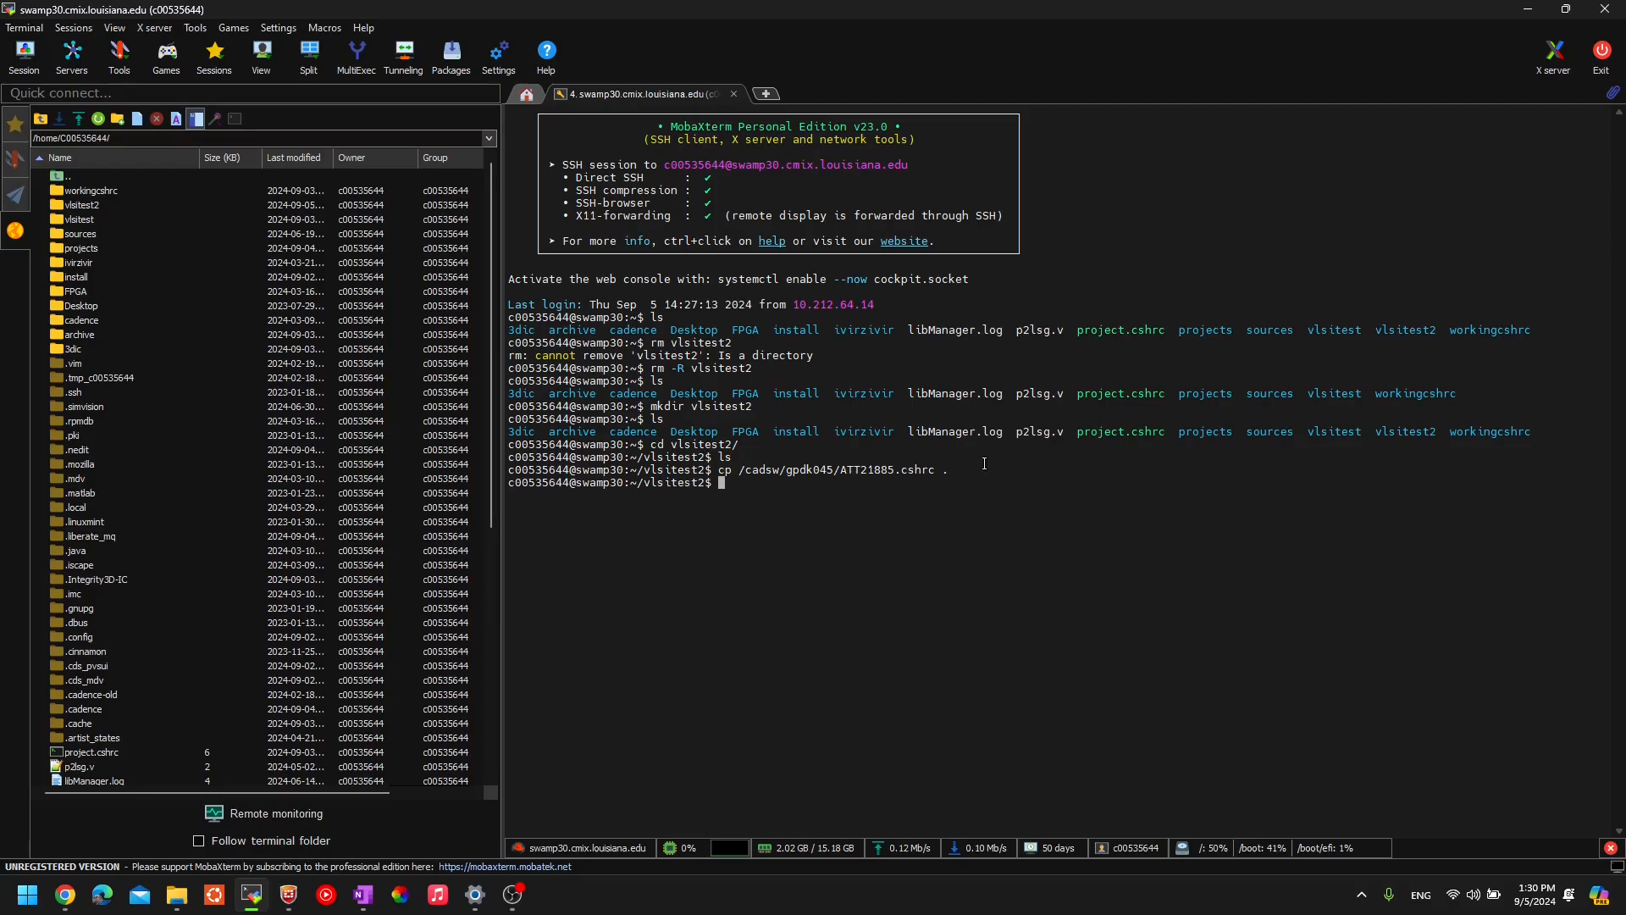
key("Return")
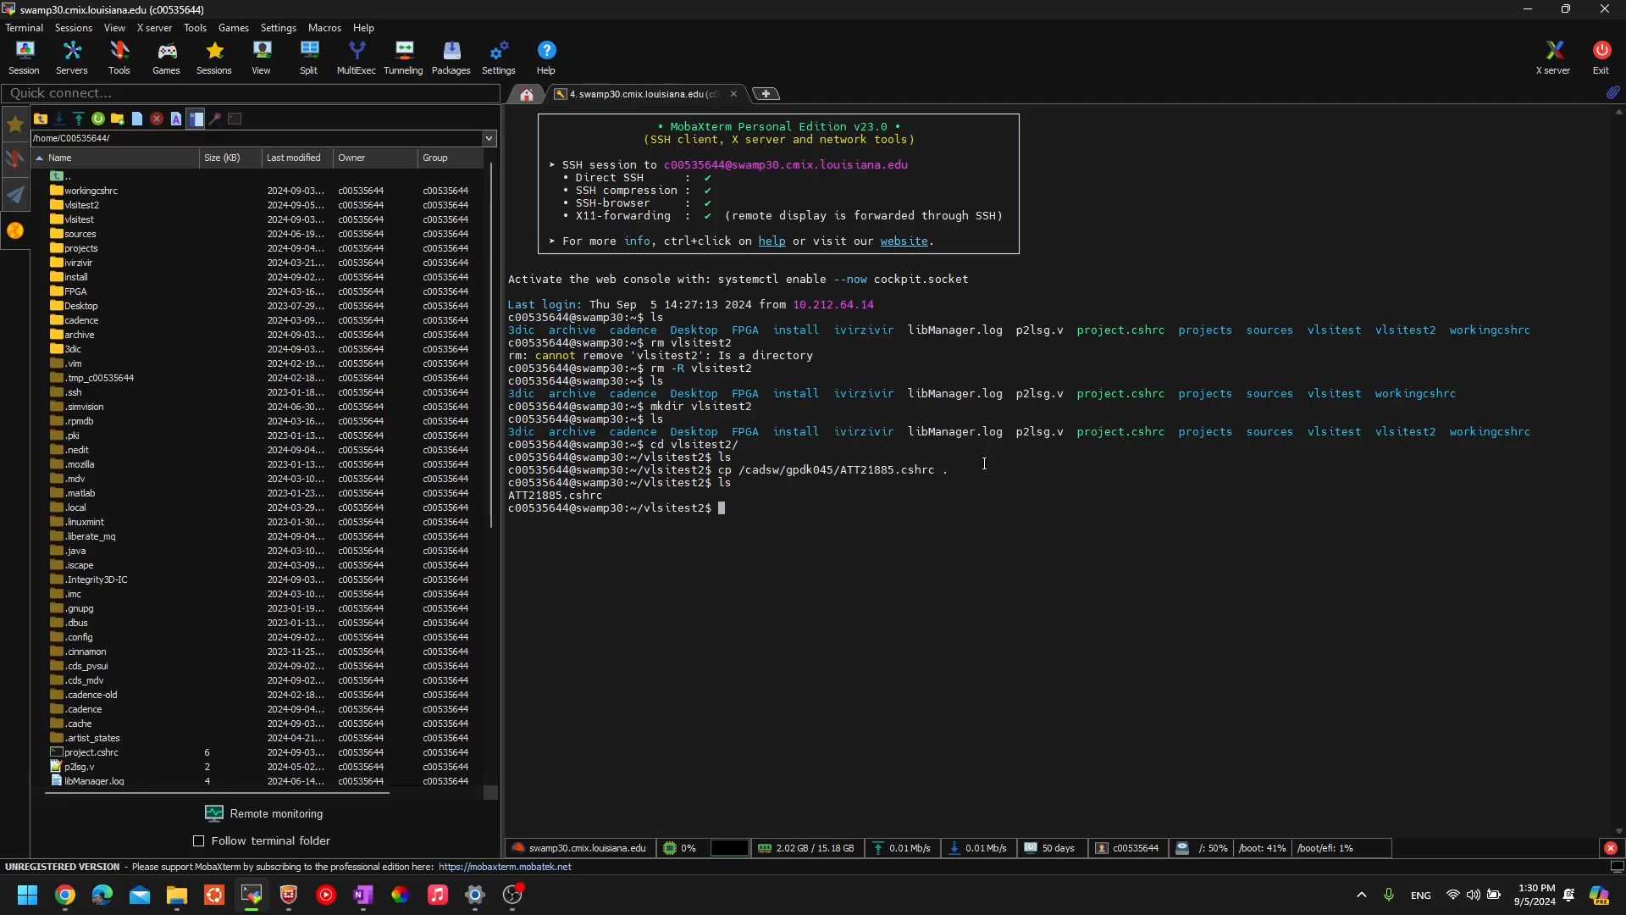
type("tcsh")
key("Return")
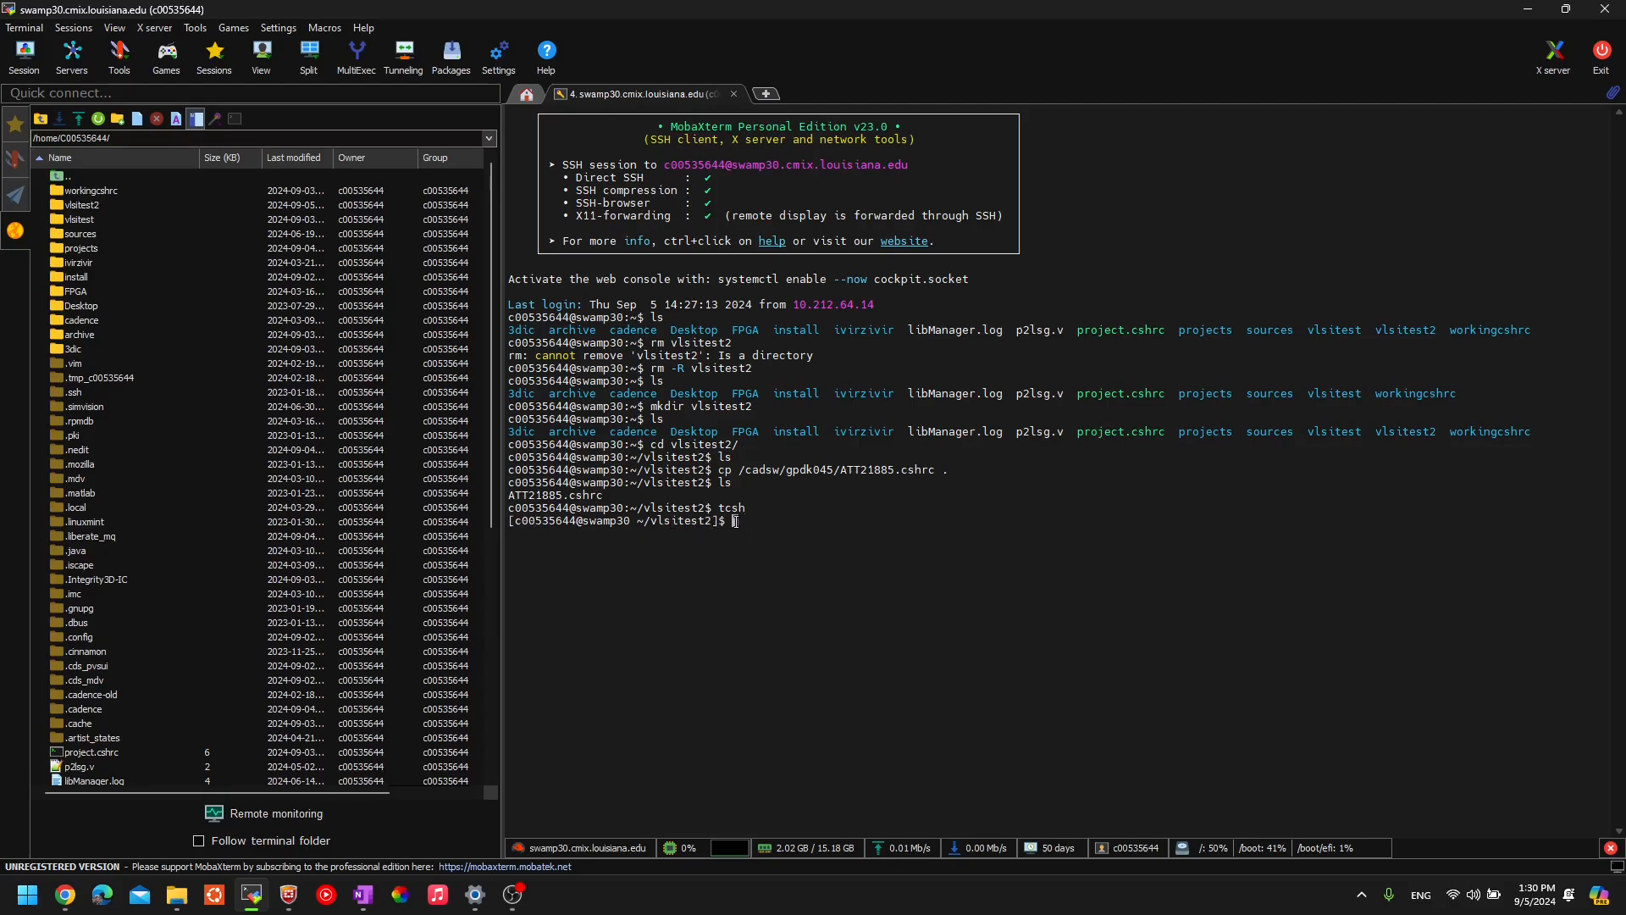
- Run 'source ATT21885.cshrc' twice in the tcsh shell
type("source ATT")
key("Tab")
key("Return")
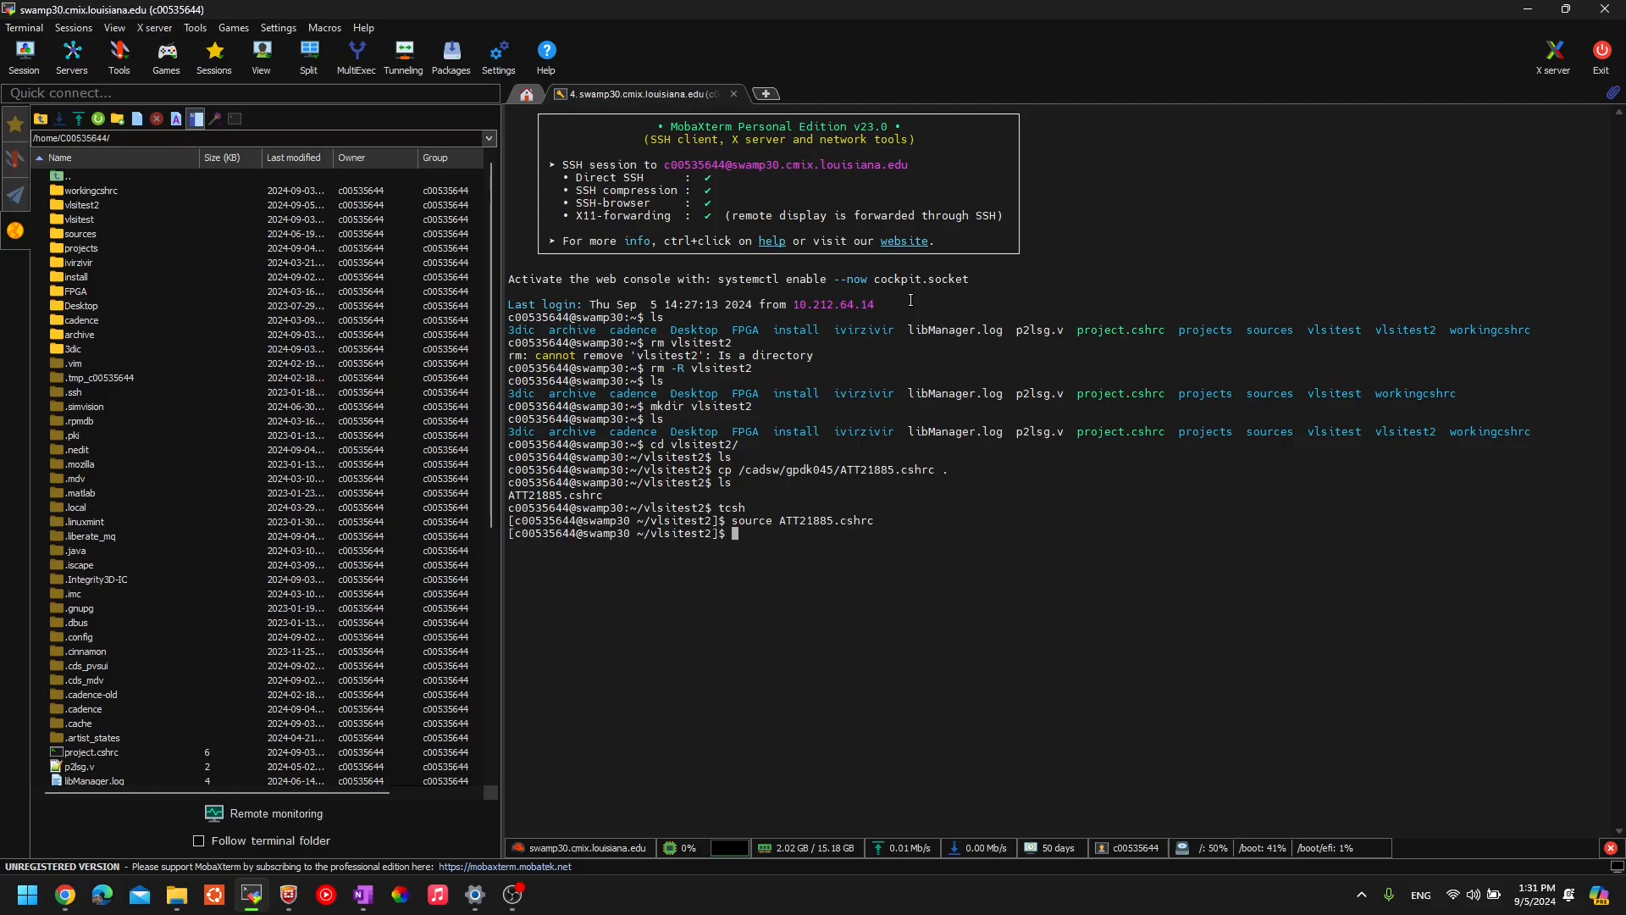
type("source ATT21885.cshrc")
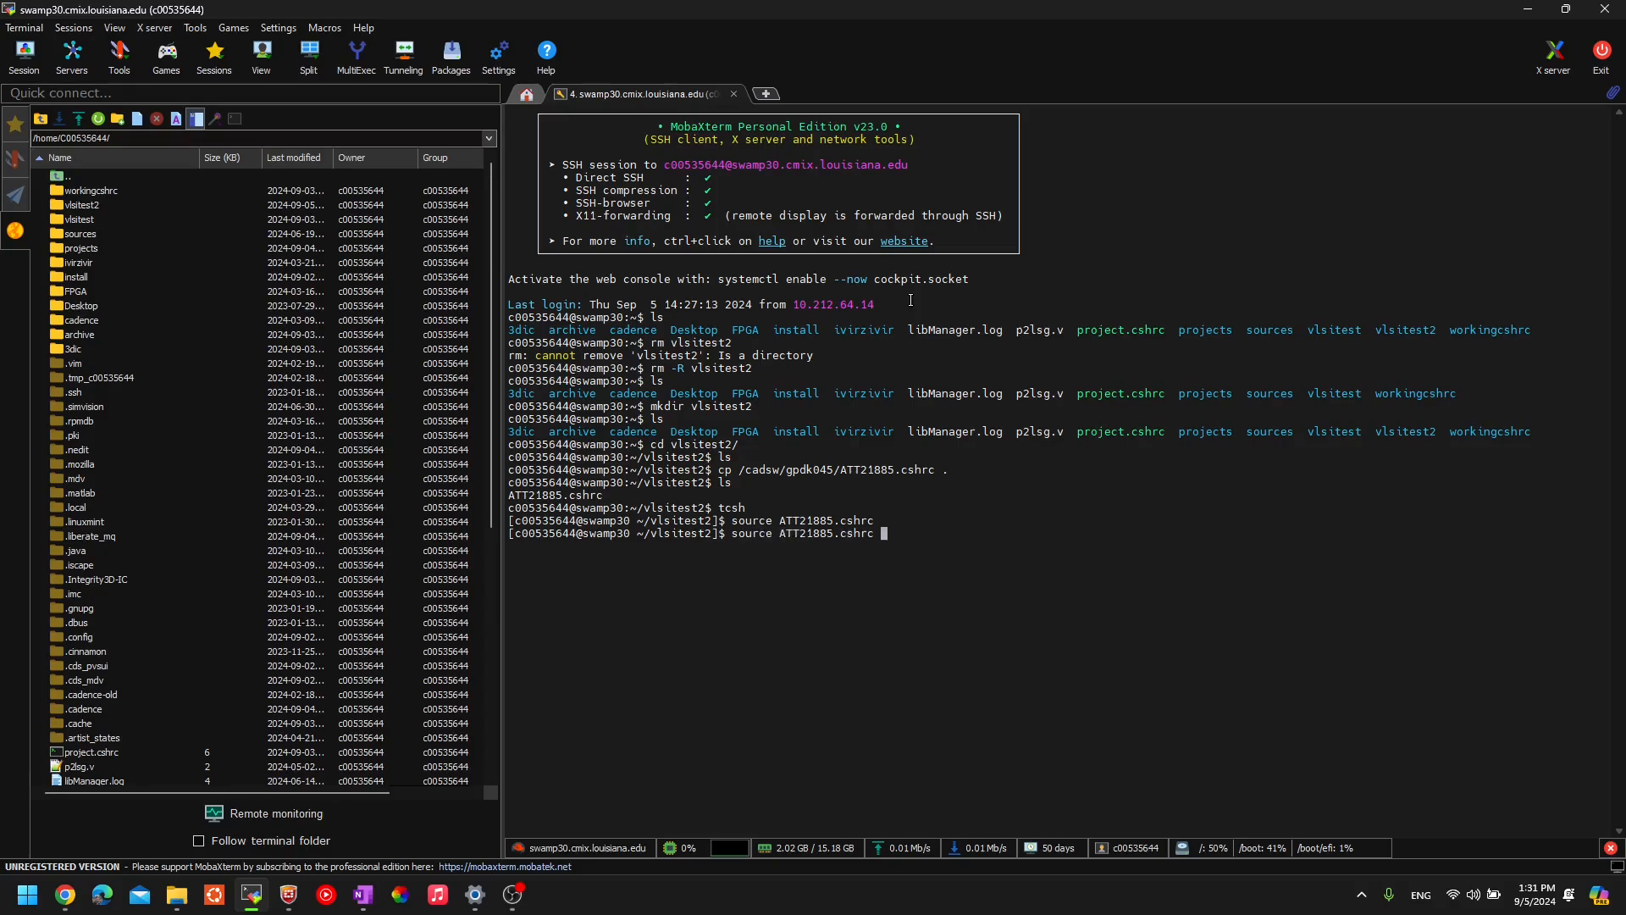
key("Tab")
key("Return")
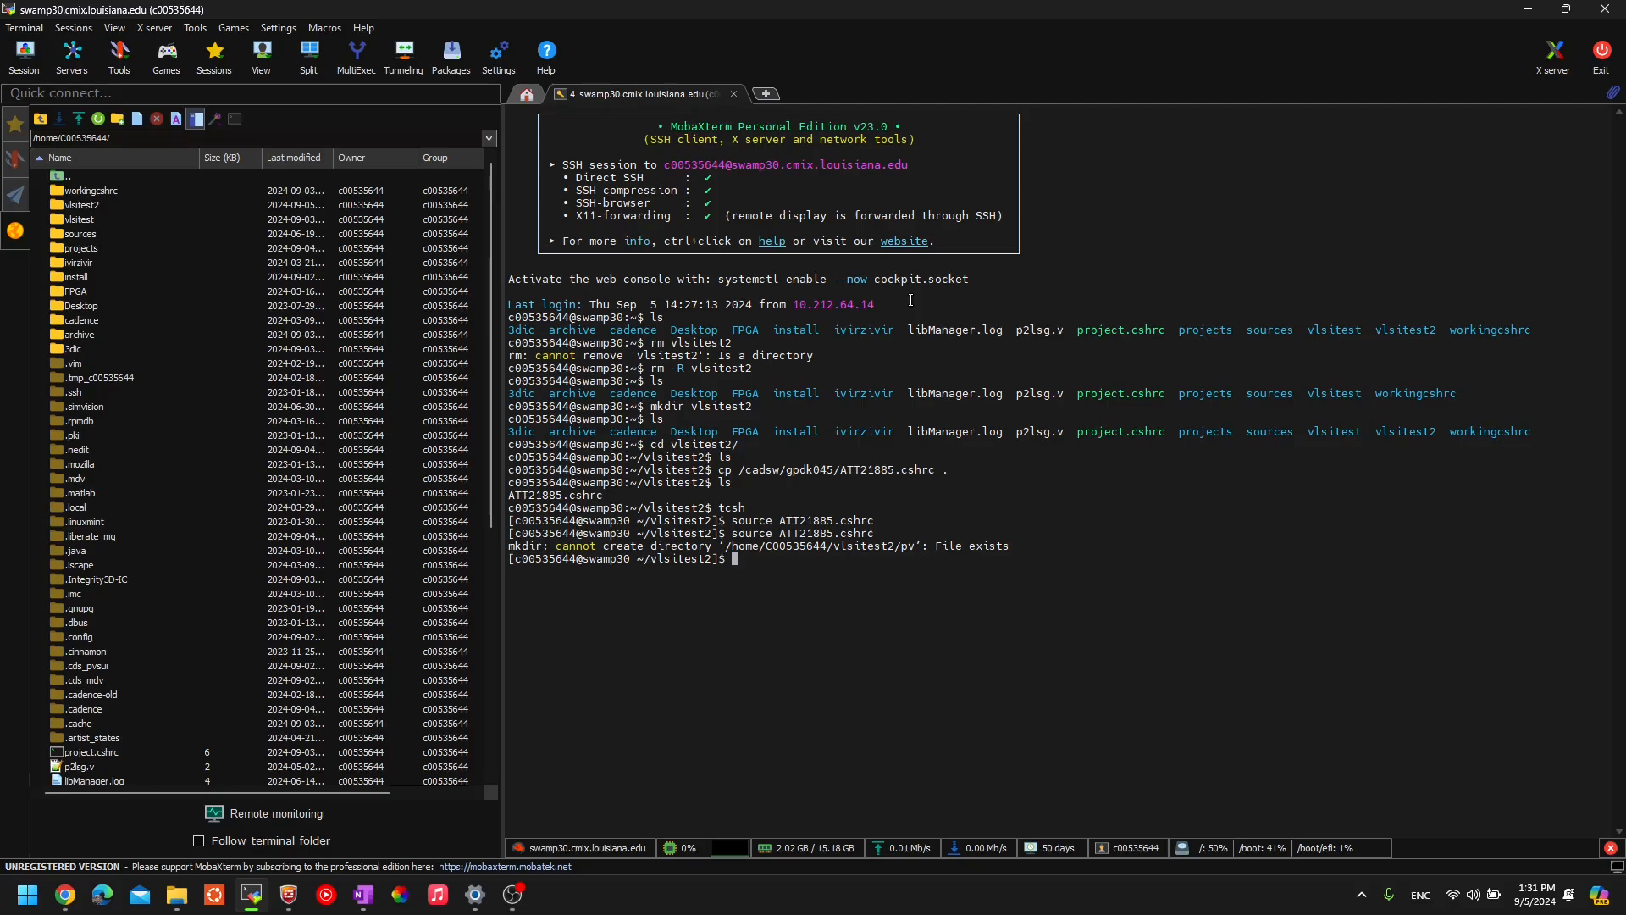
- Run 'virtuoso &' to start Virtuoso in the background
type("virtuoso &")
key("Left")
key("Right")
key("Left")
key("Left")
key("Right")
key("Right")
key("Return")
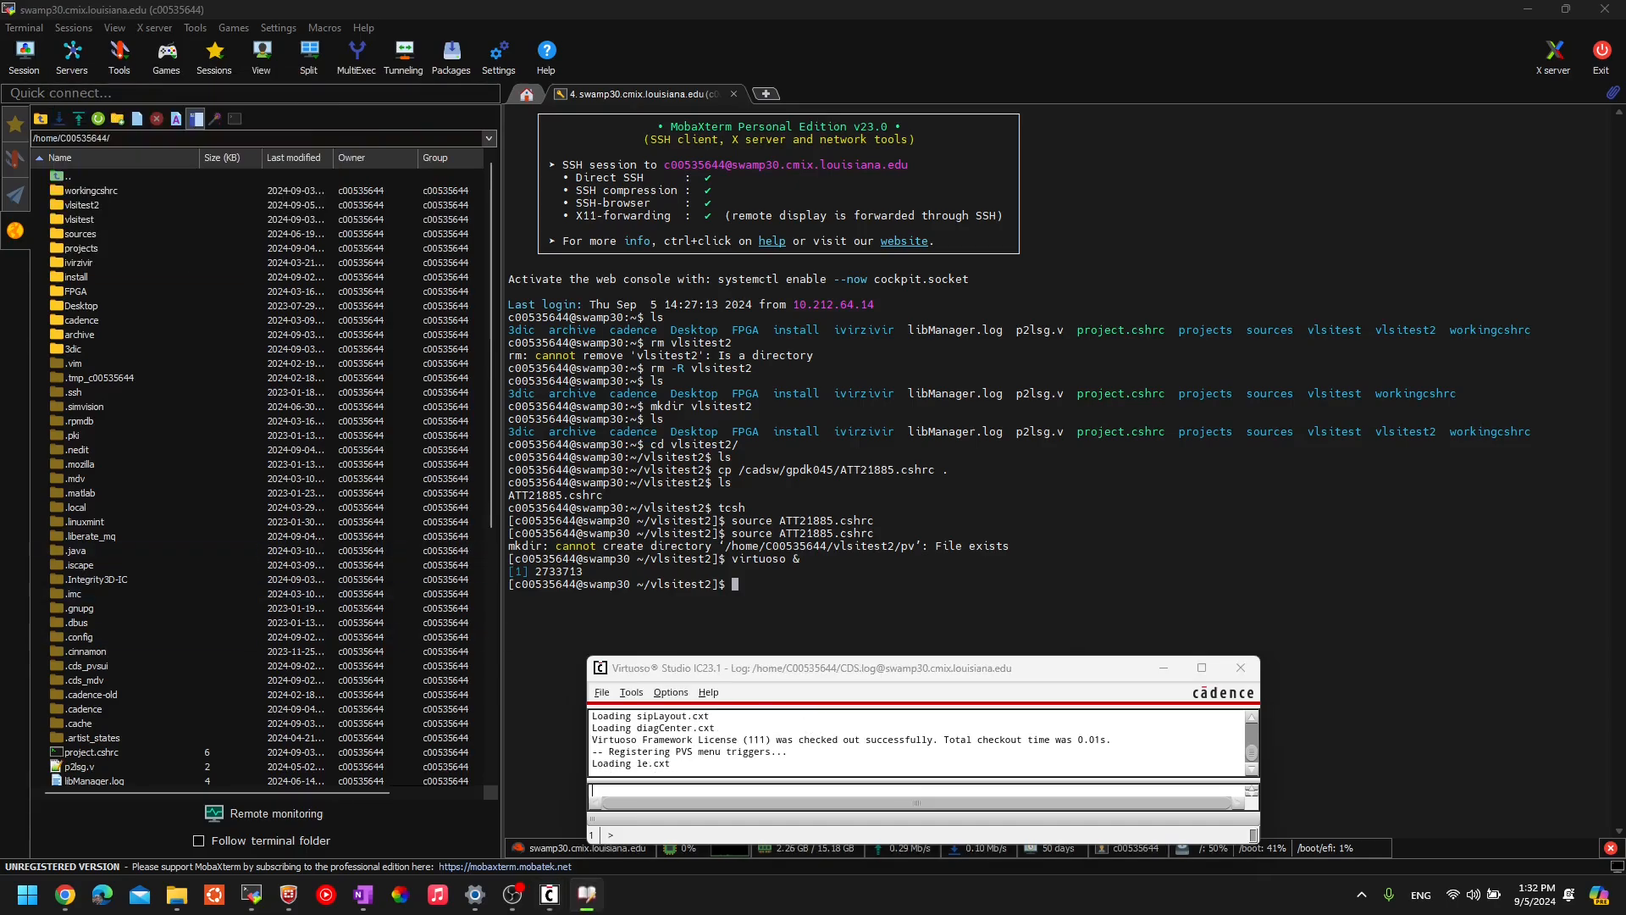
- Drag the Library Manager window fully onto the screen next to the log window
left_click_drag(0, 254, 1091, 59)
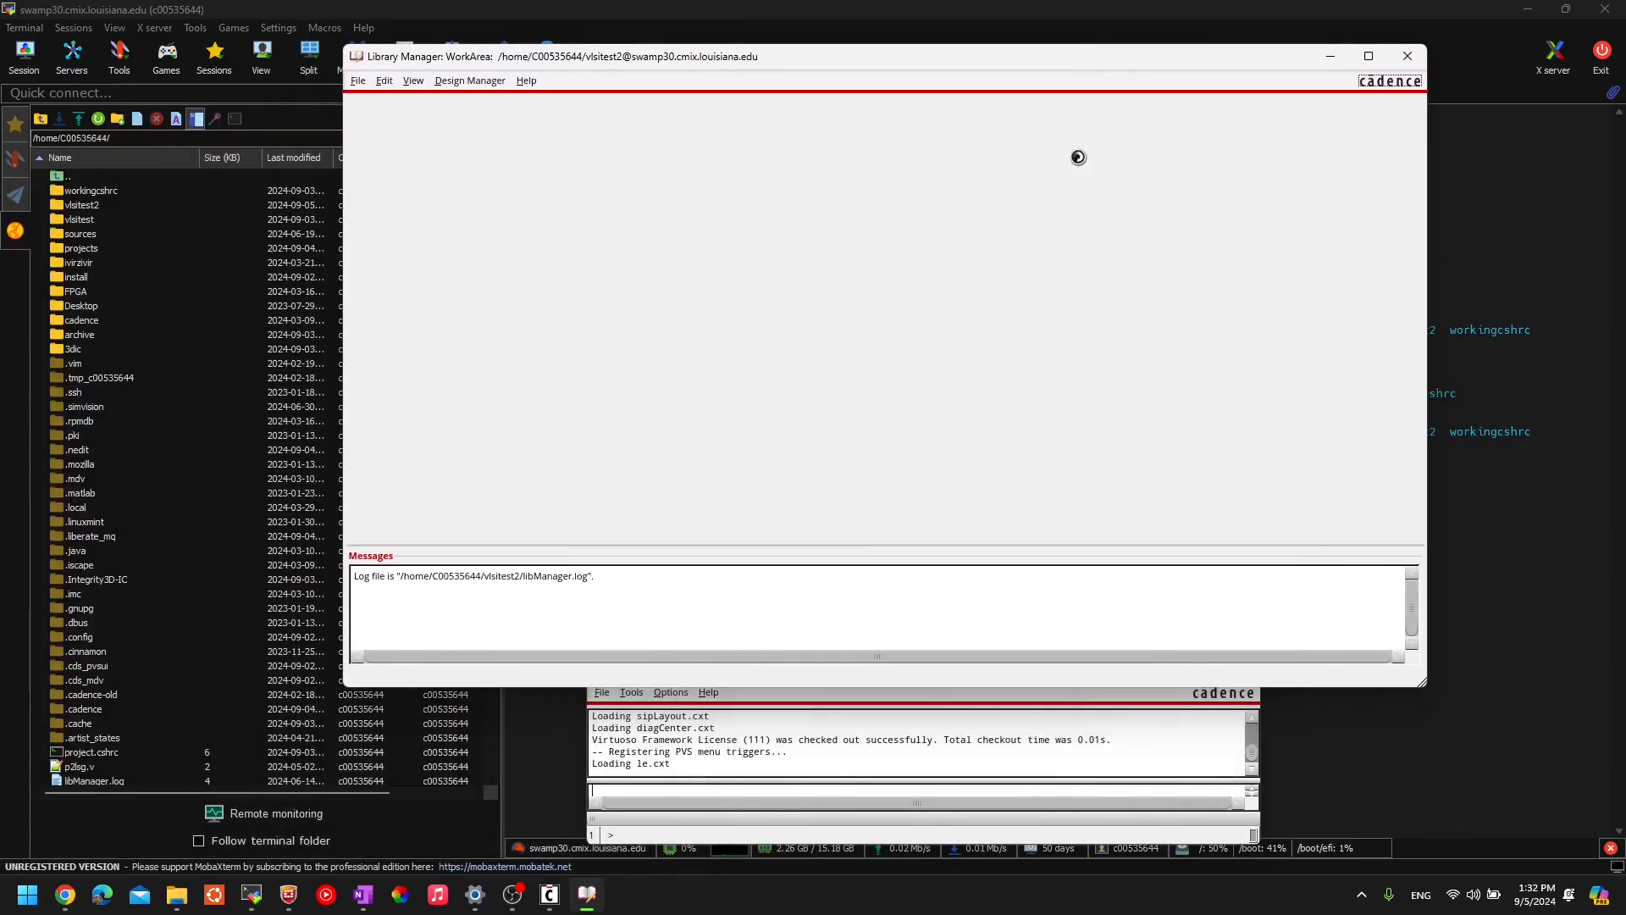
left_click(941, 713)
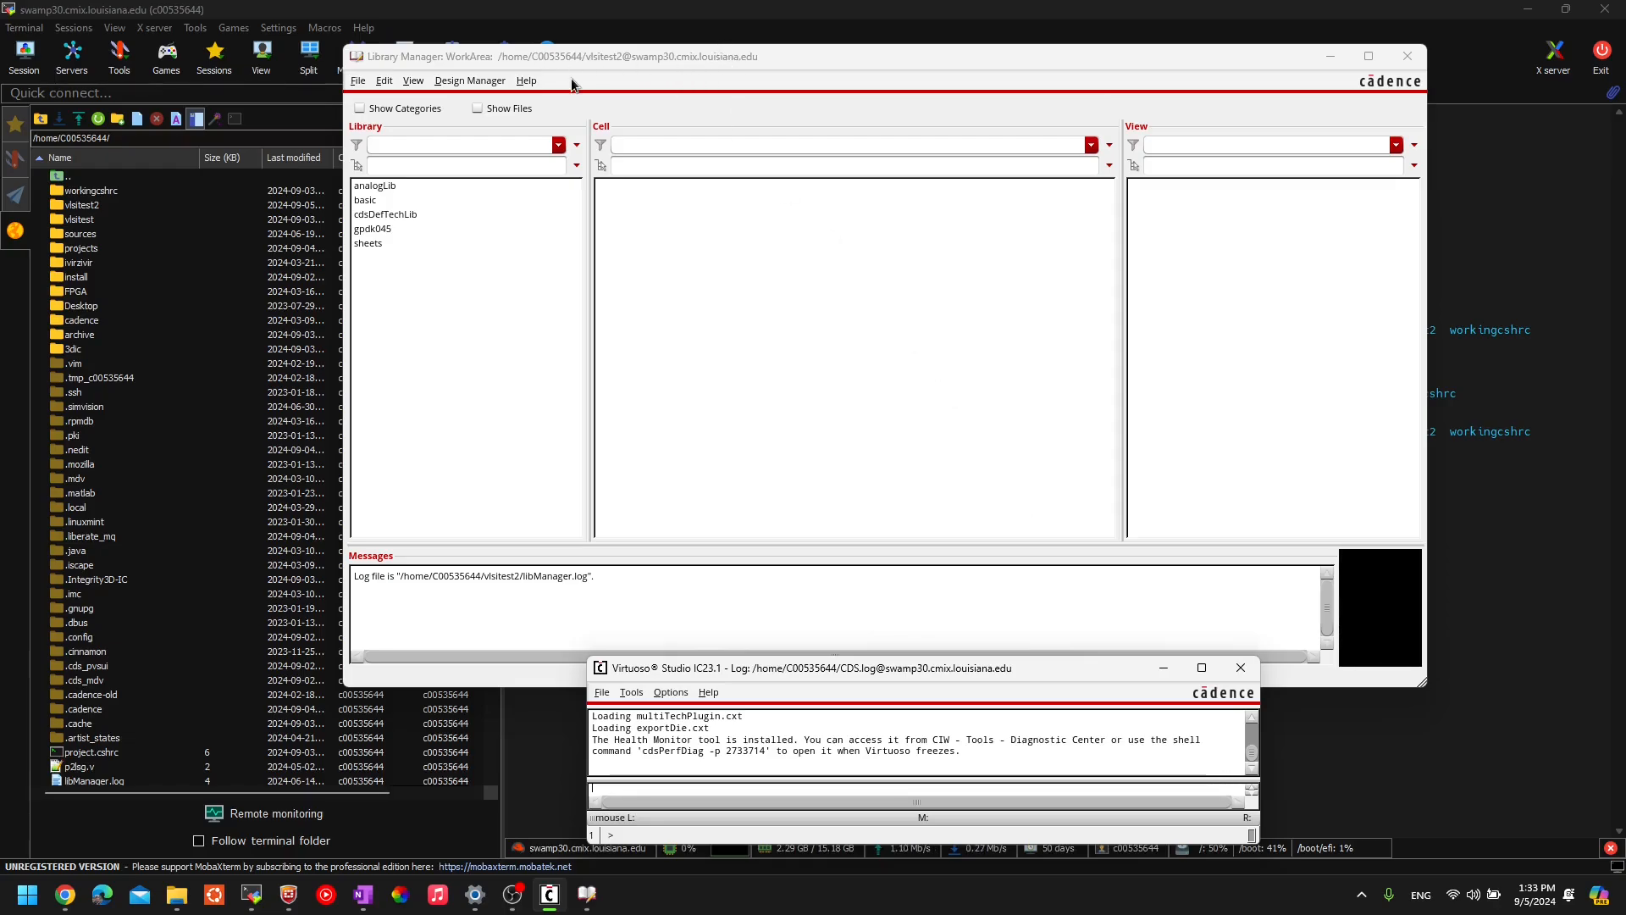
- Browse the cells of sheets, gpdk045, basic, cdsDefTechLib and analogLib
left_click(429, 317)
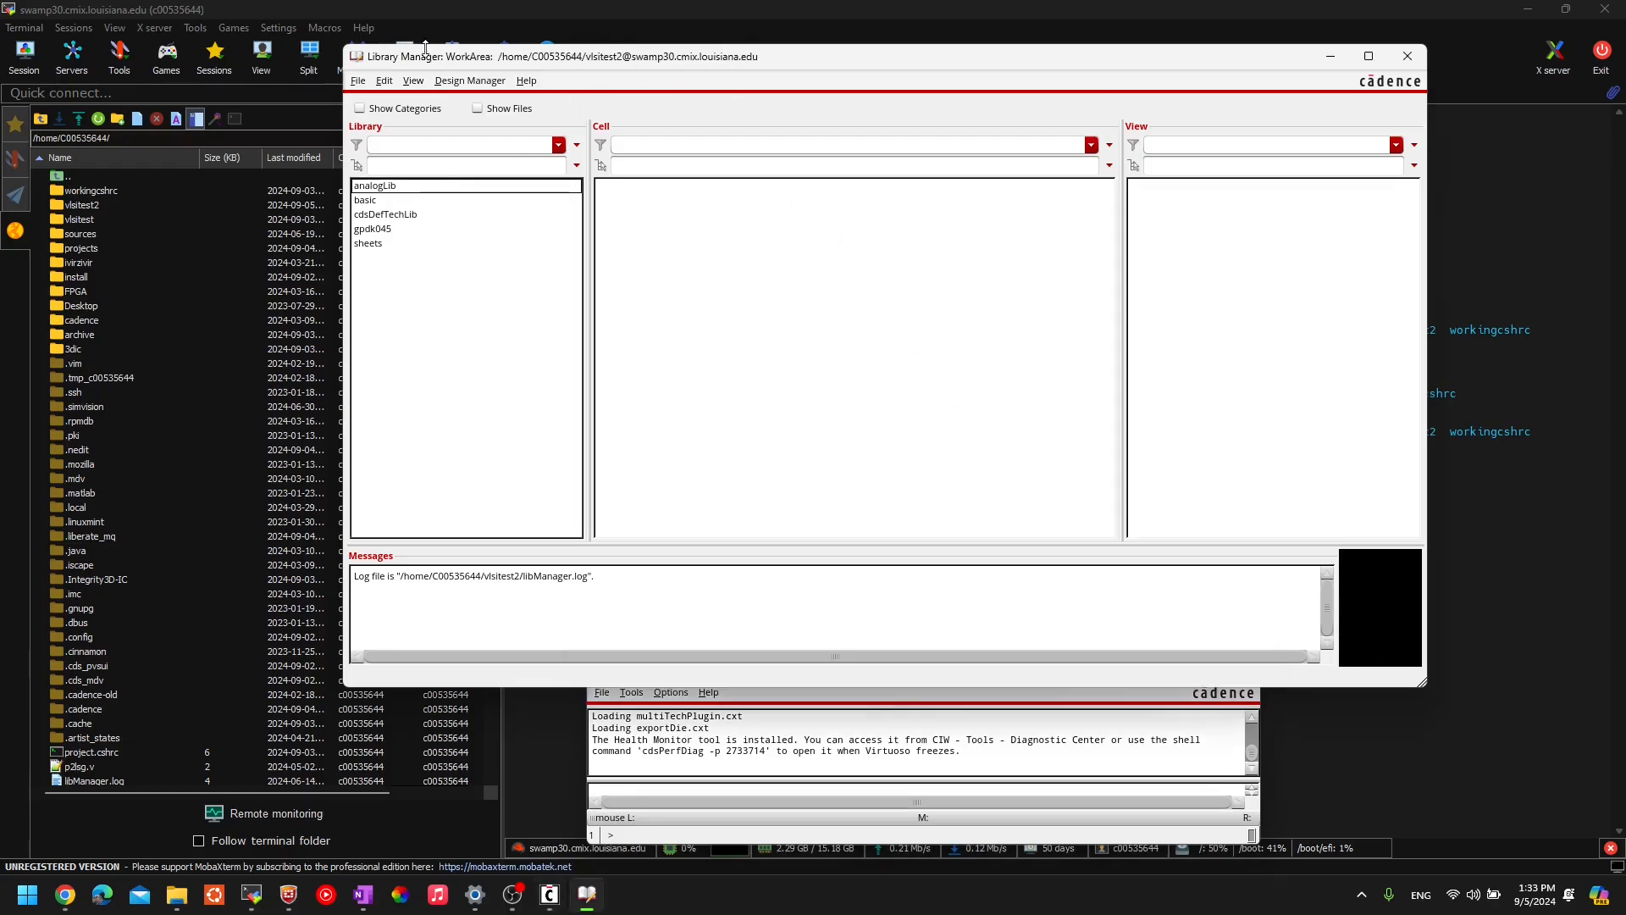
left_click(373, 245)
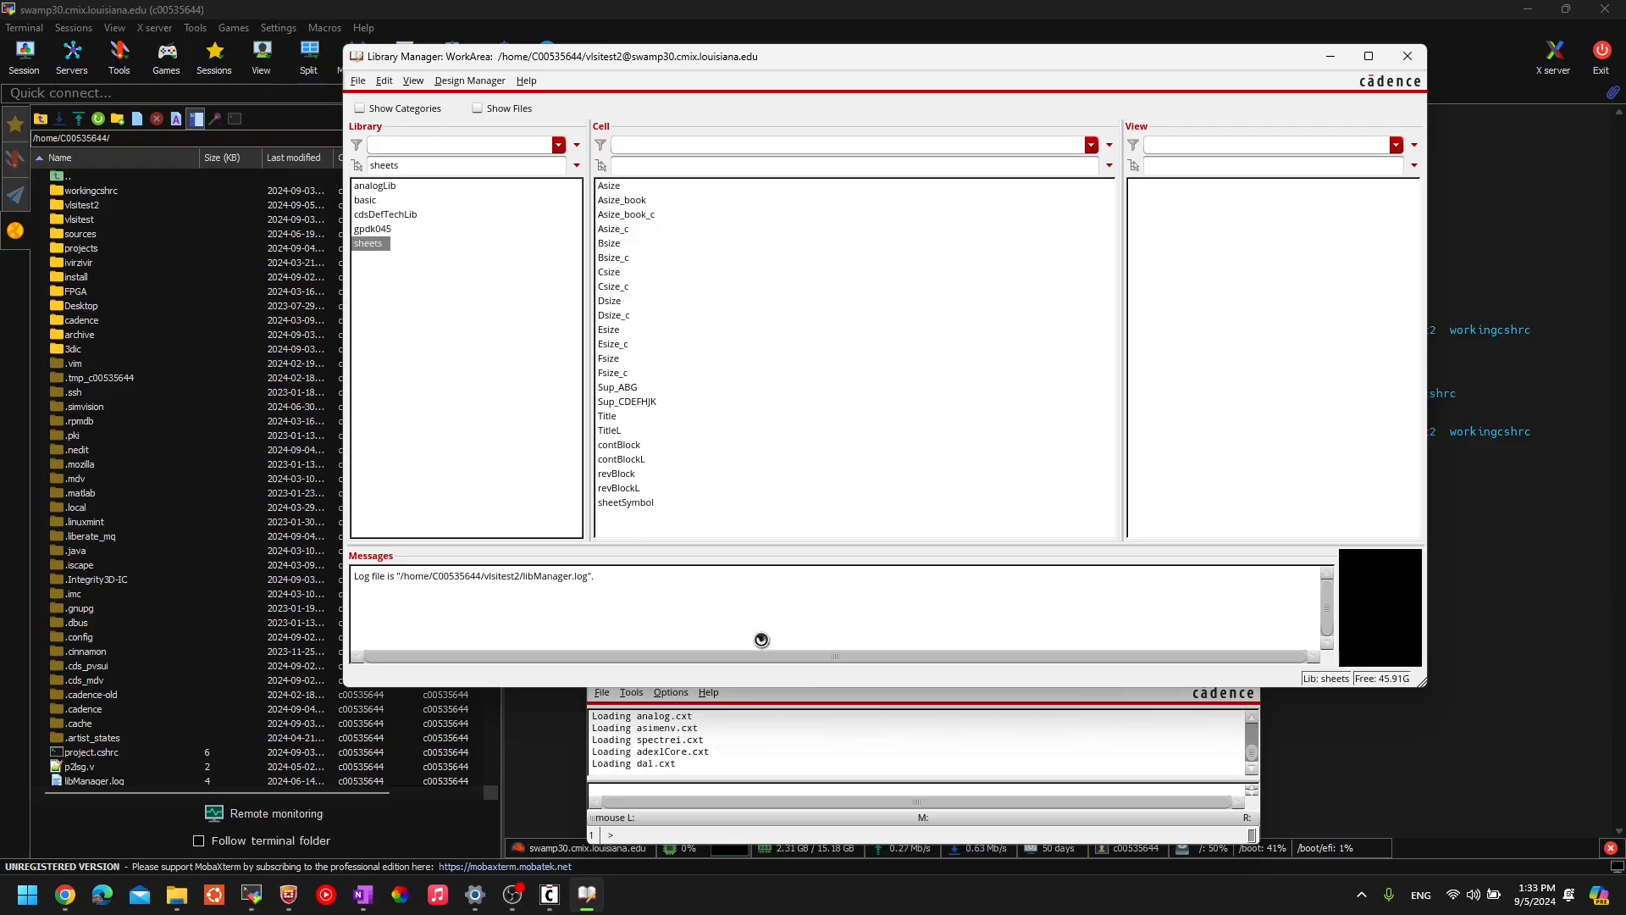
left_click(833, 739)
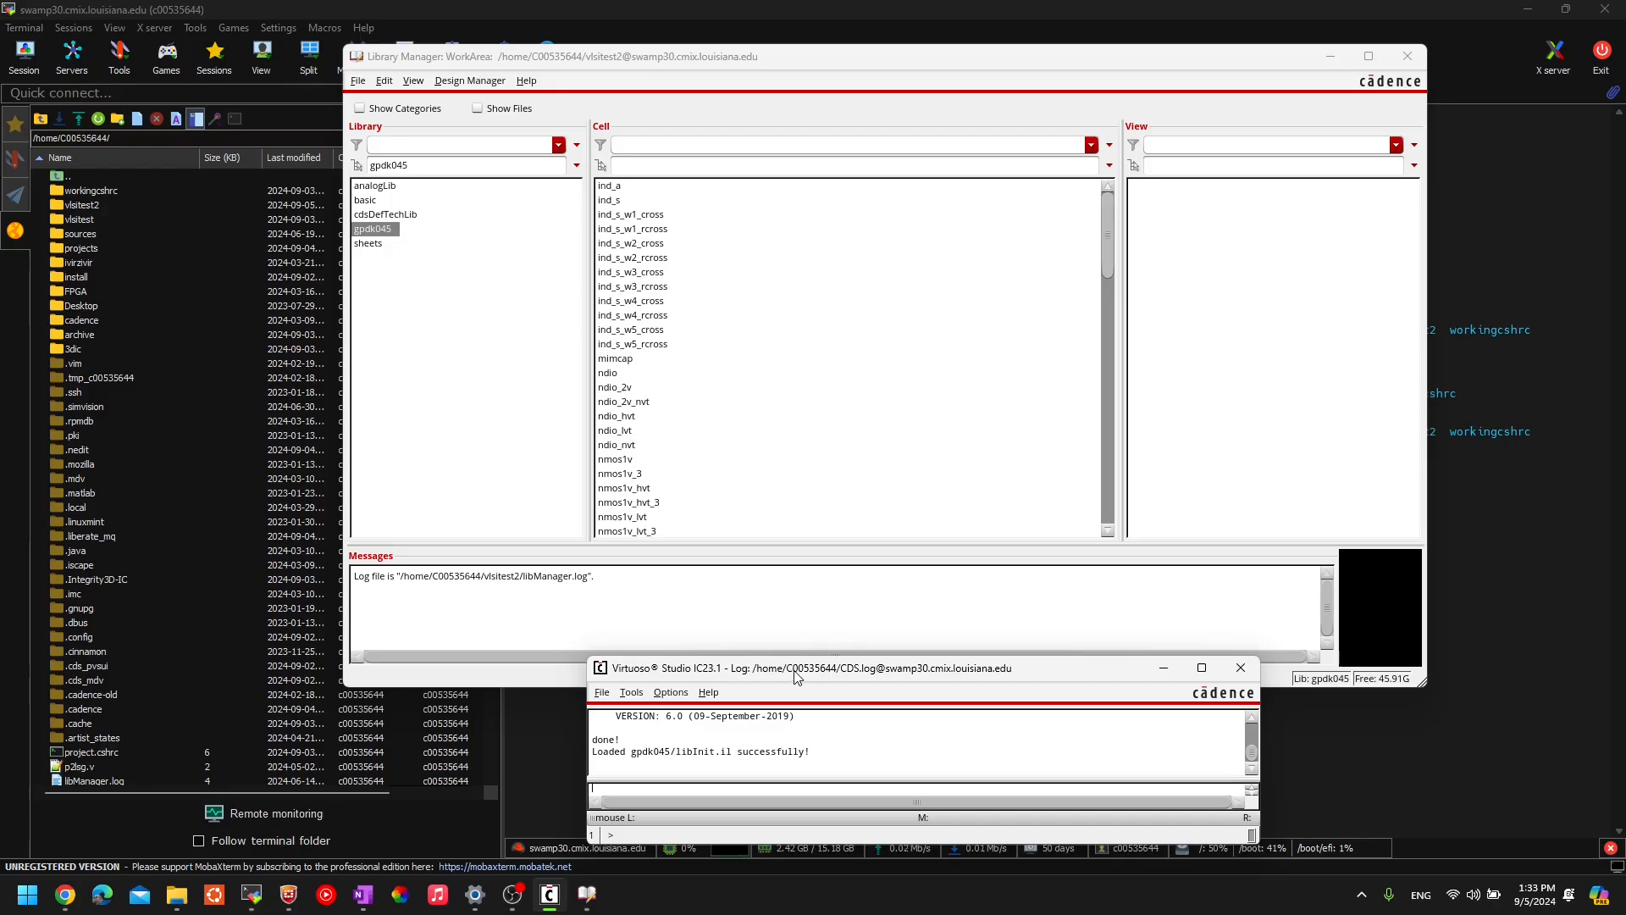
left_click(519, 398)
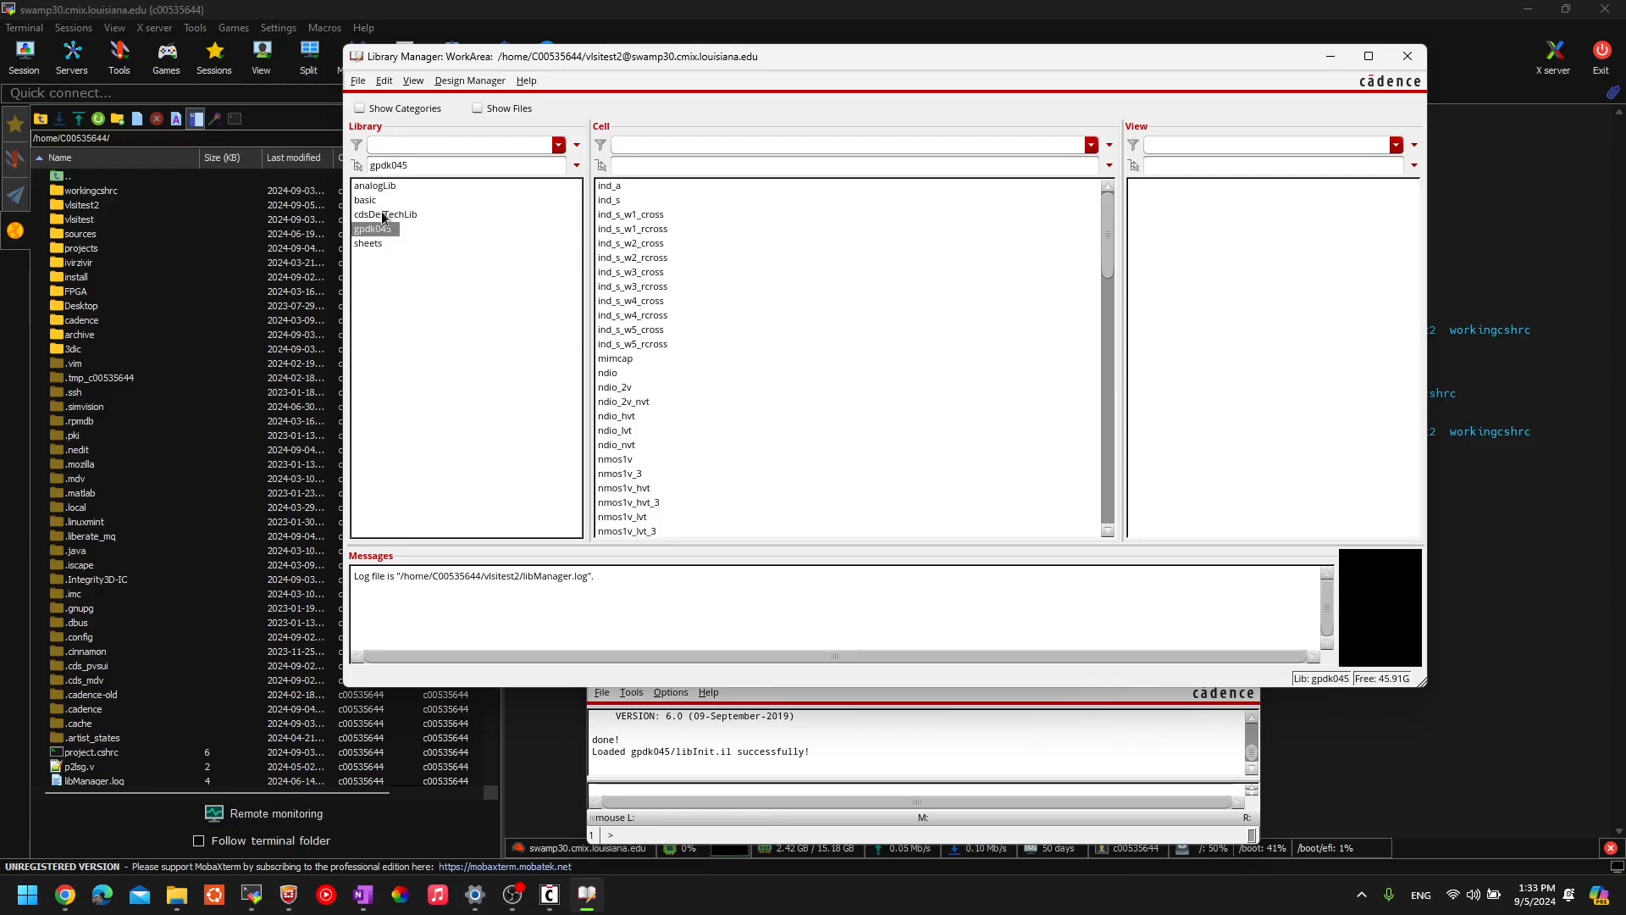
left_click(378, 244)
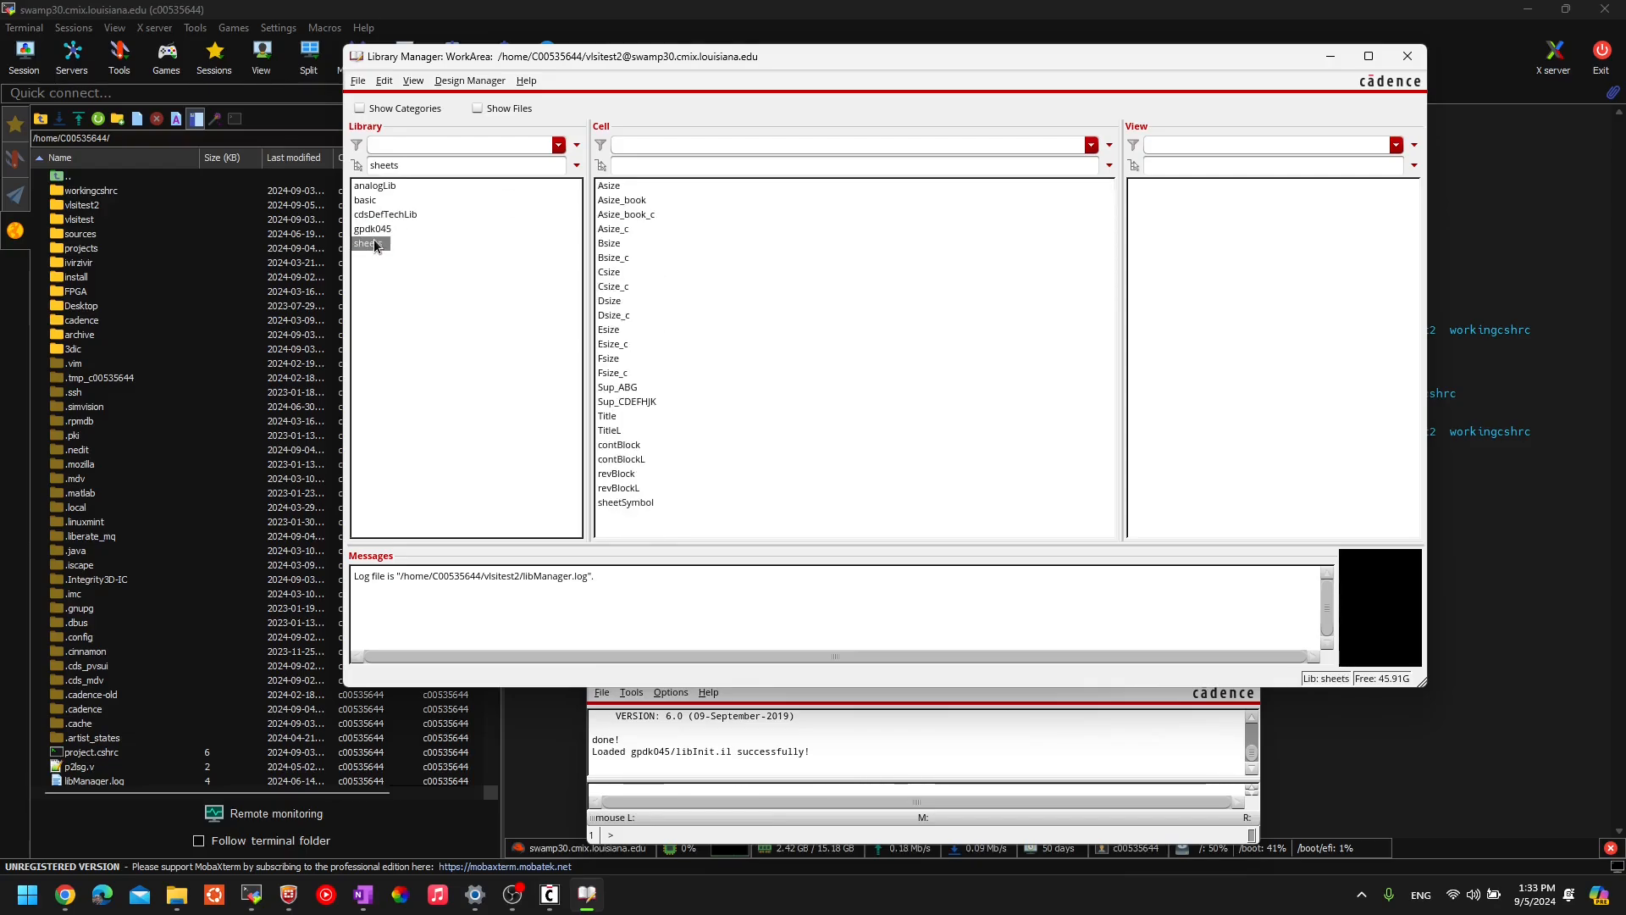
left_click(376, 230)
left_click(379, 201)
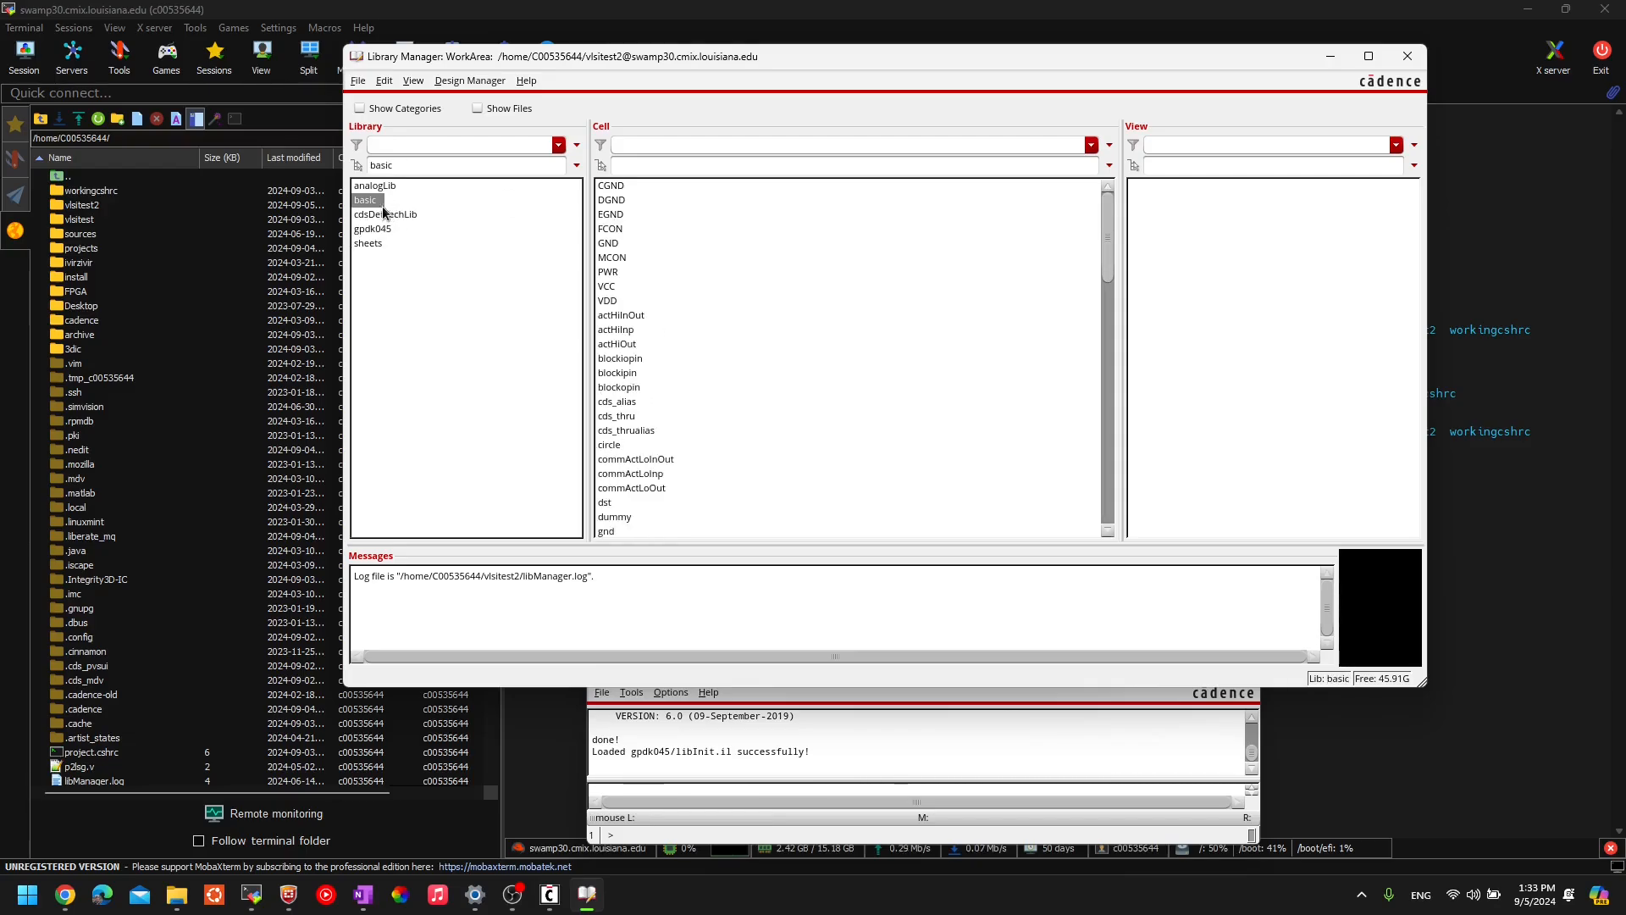
left_click(374, 218)
left_click(380, 187)
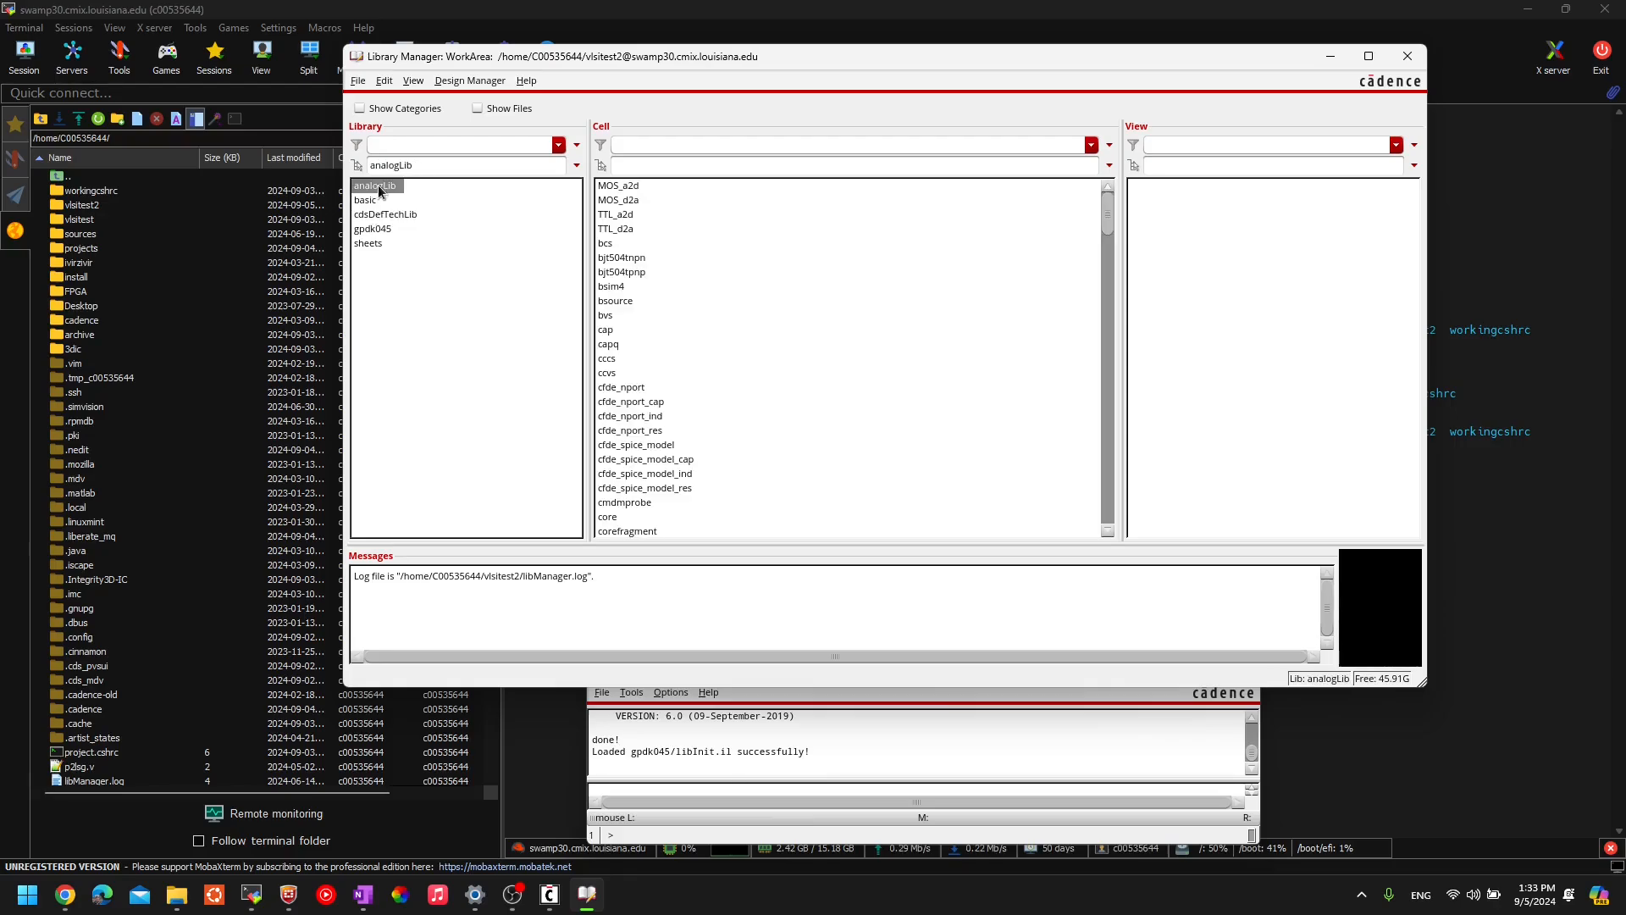
- Go through each library again, finishing on the gpdk045 device list
left_click(385, 230)
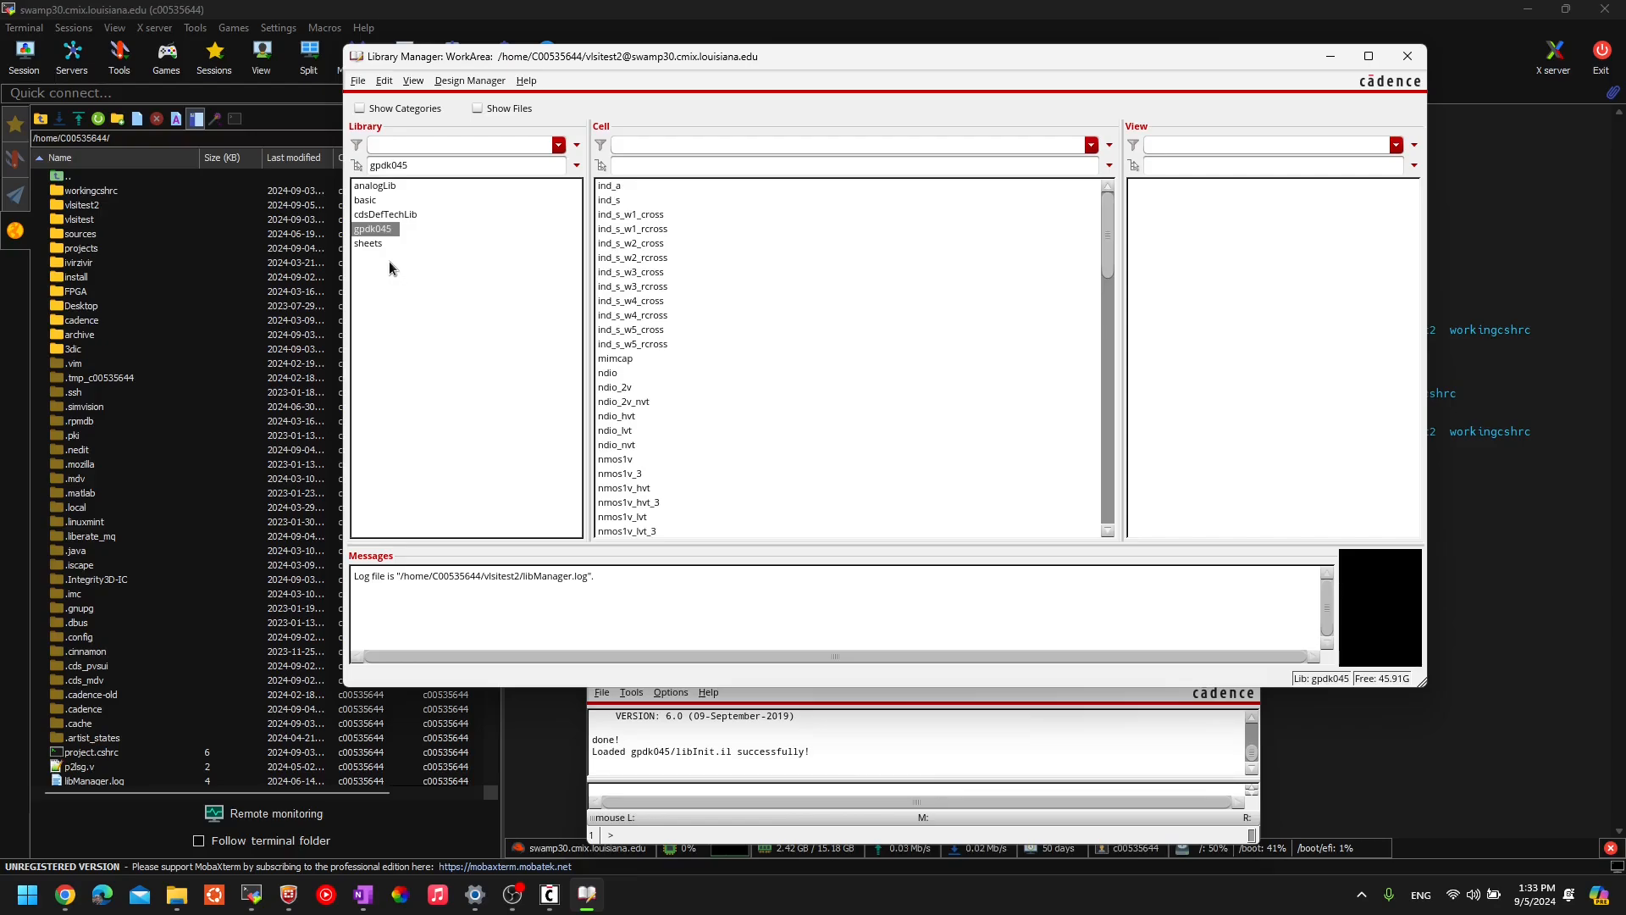
left_click(373, 246)
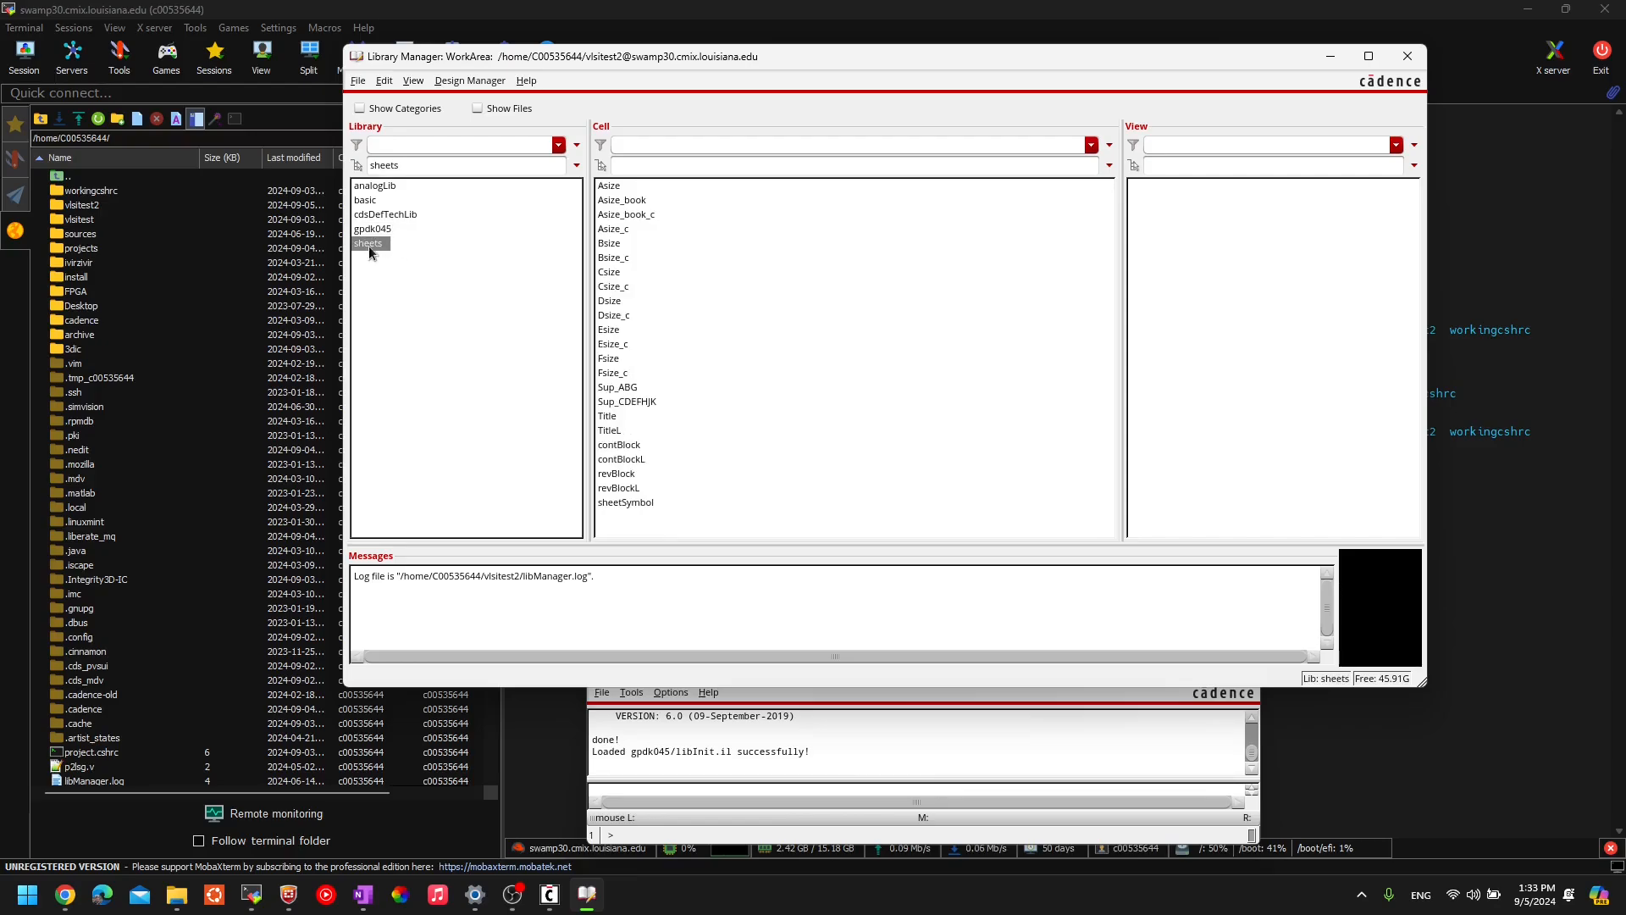
left_click(395, 215)
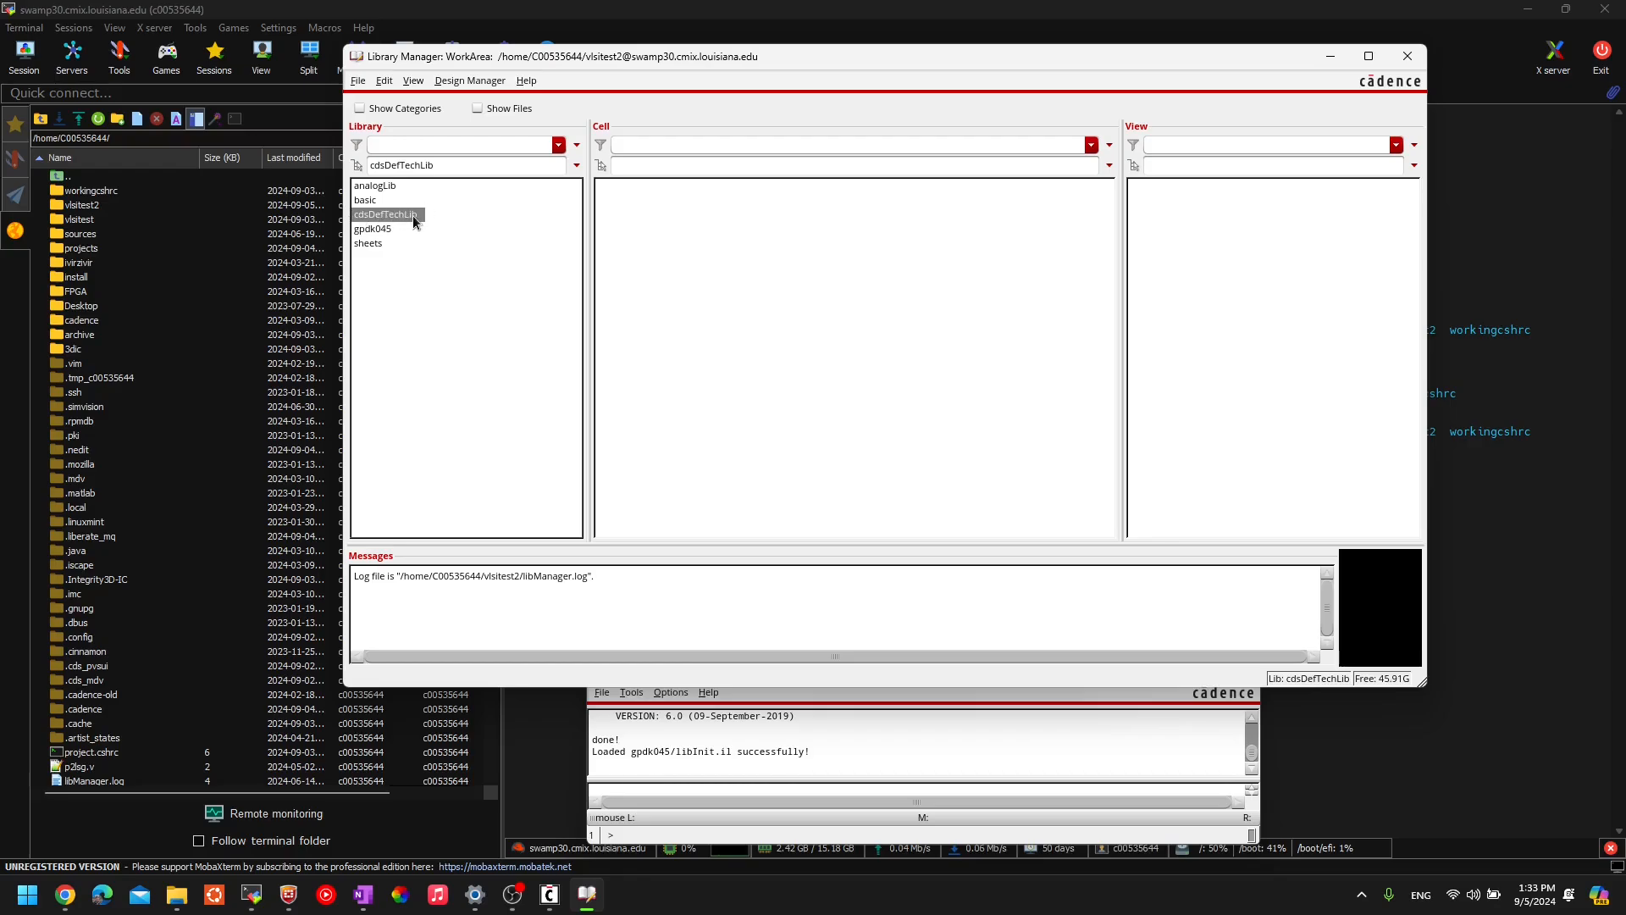
left_click(376, 201)
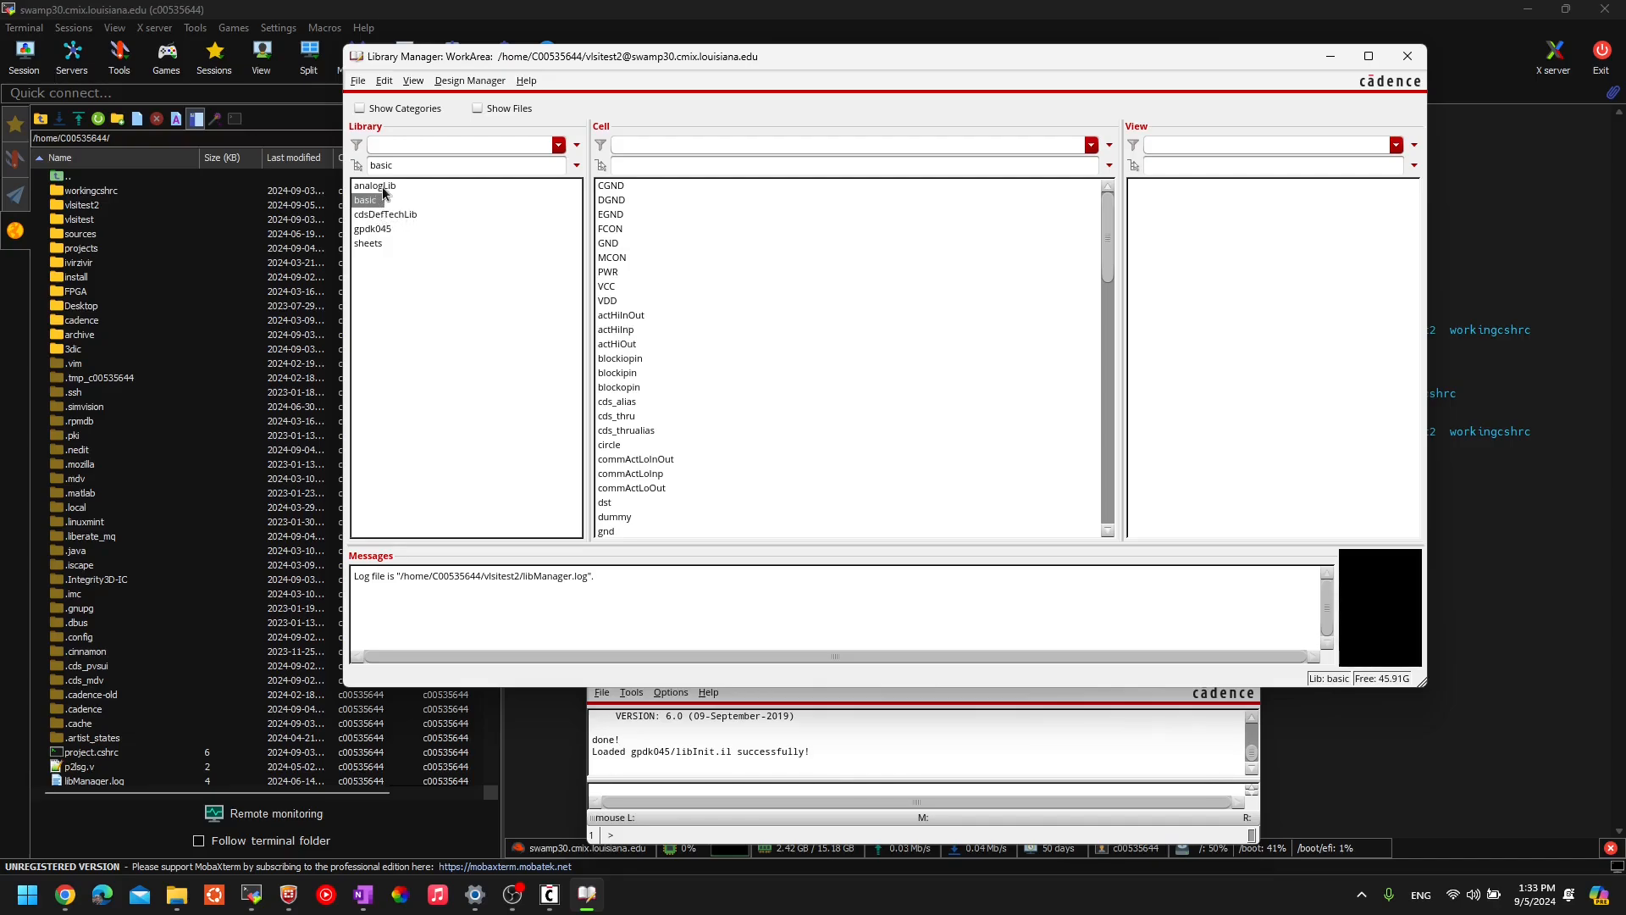
left_click(381, 187)
left_click(369, 201)
left_click(379, 230)
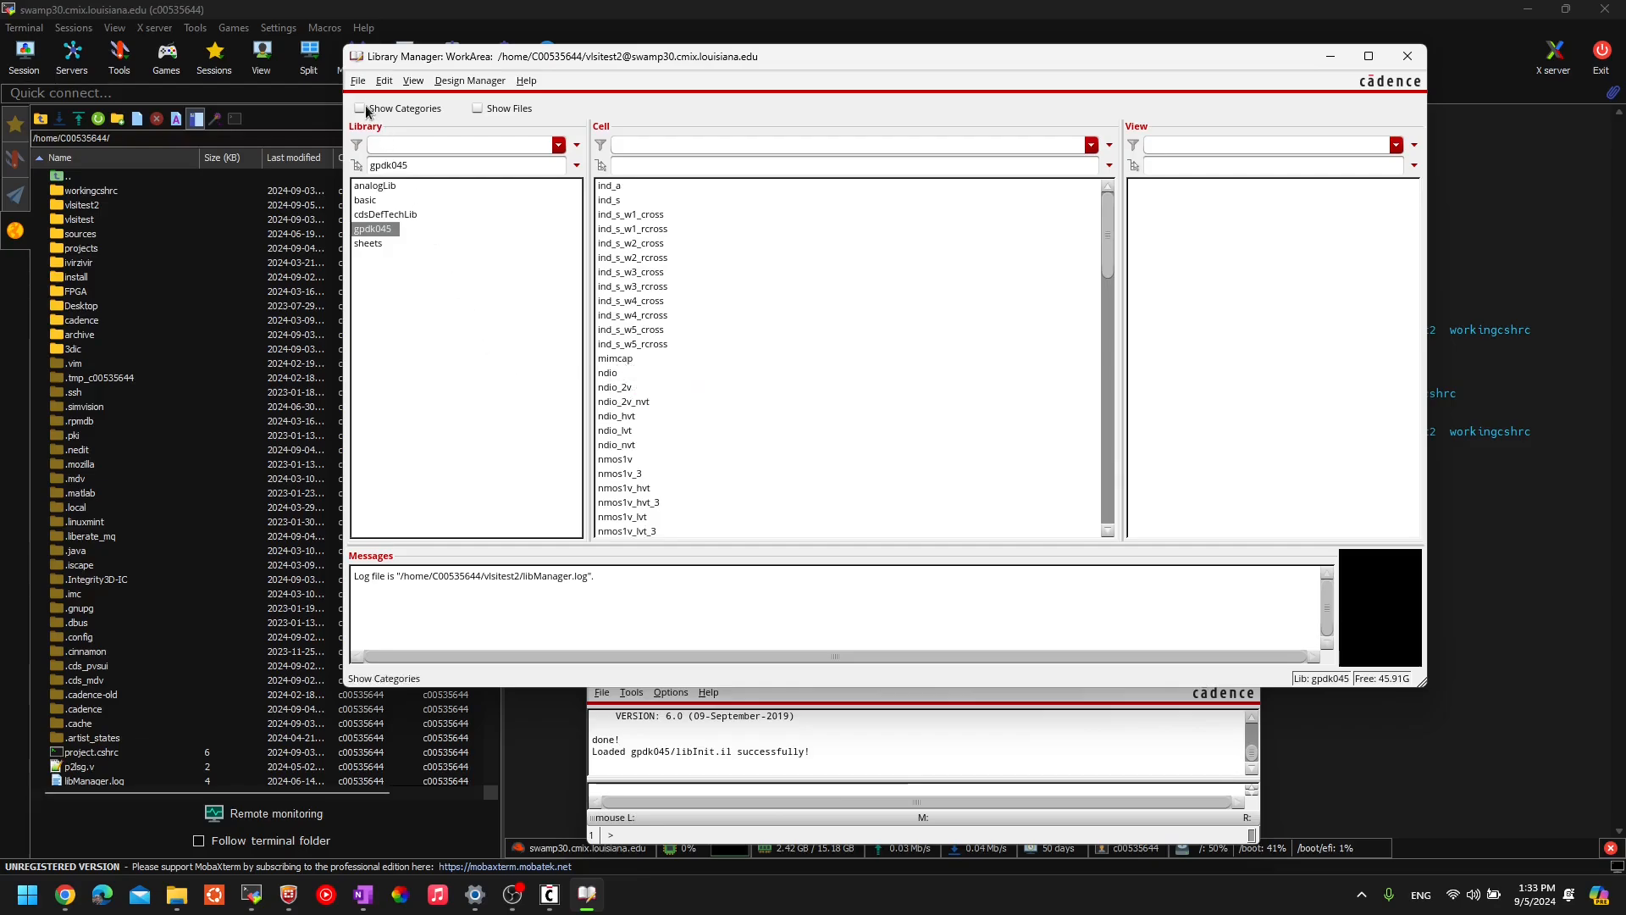
left_click(355, 81)
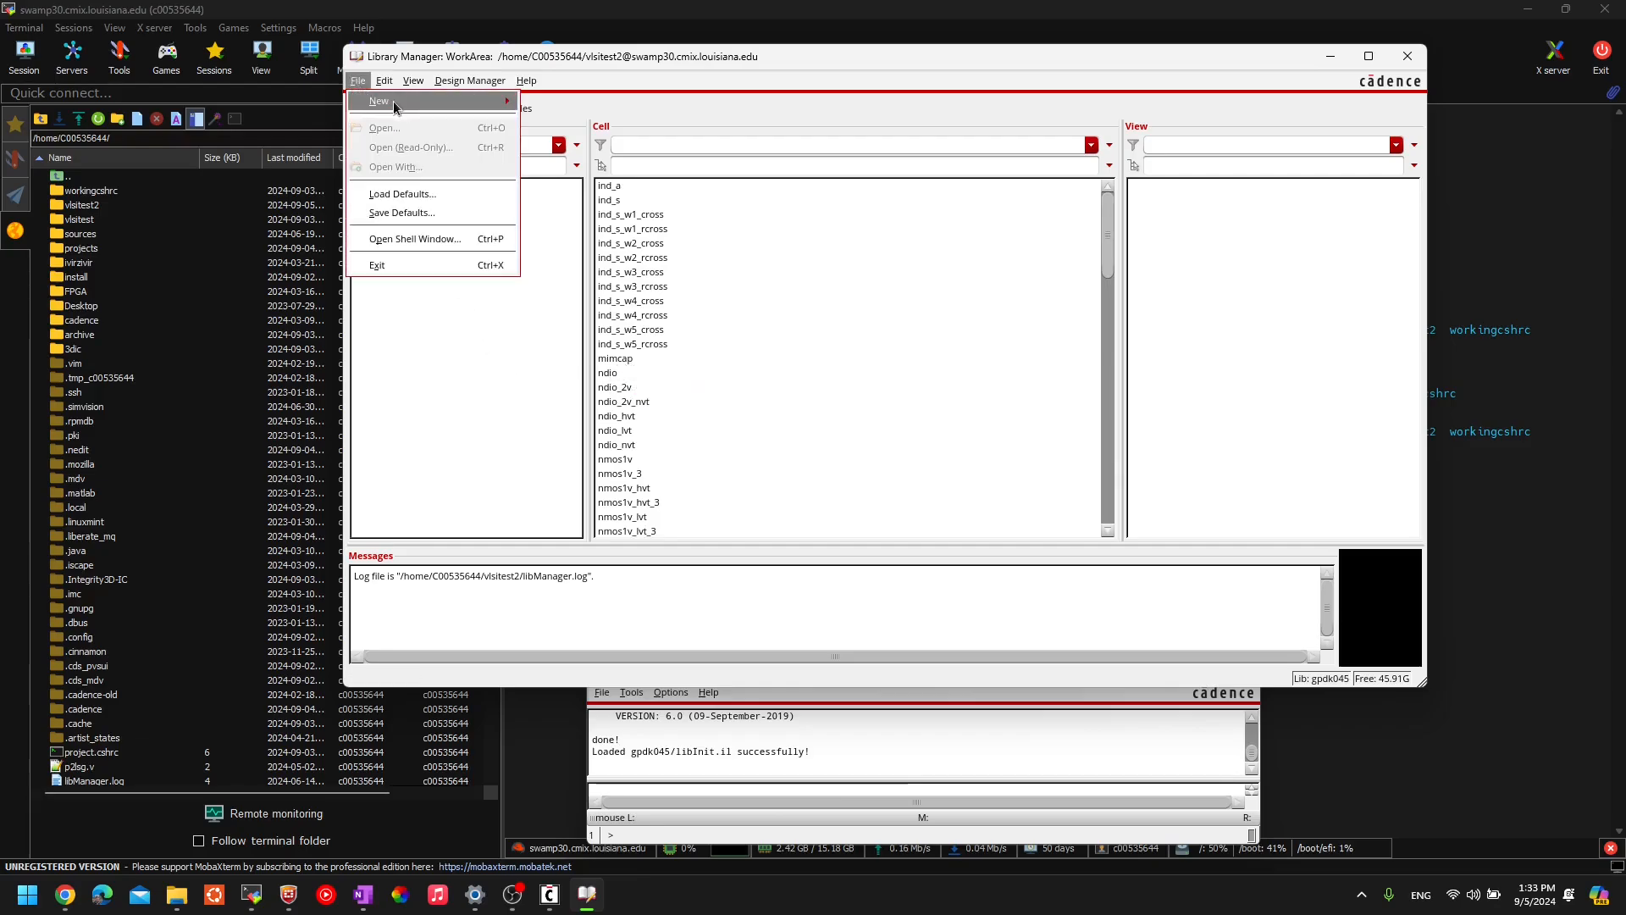
- Create a new library named 'vlsitest' from the File > New menu
left_click(362, 81)
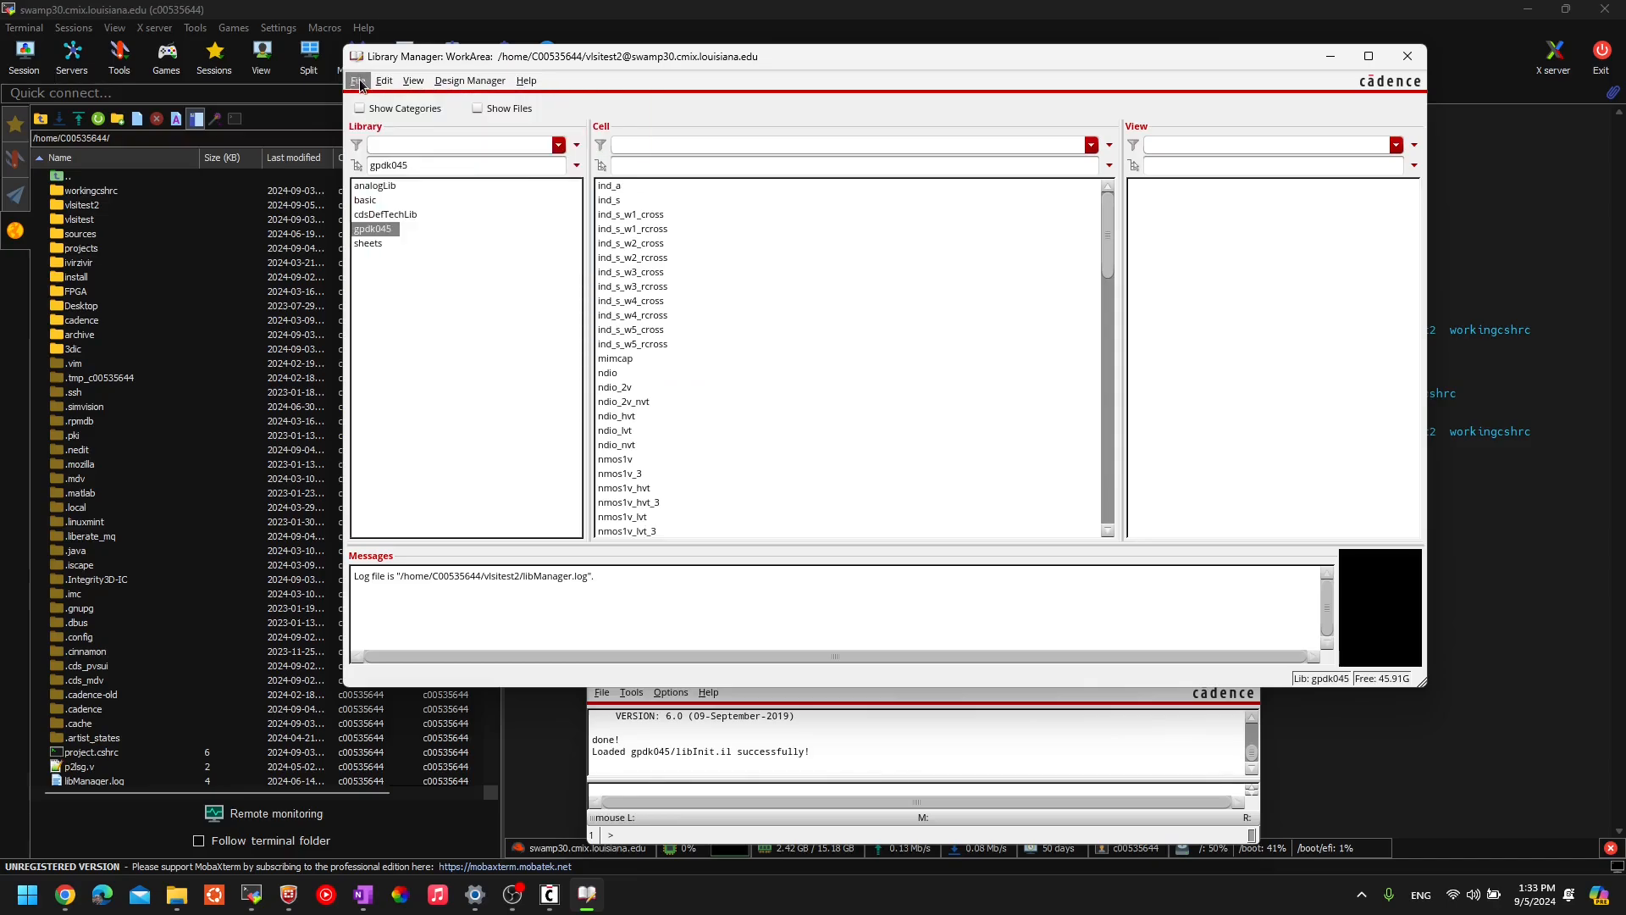
left_click(360, 81)
mouse_move(392, 105)
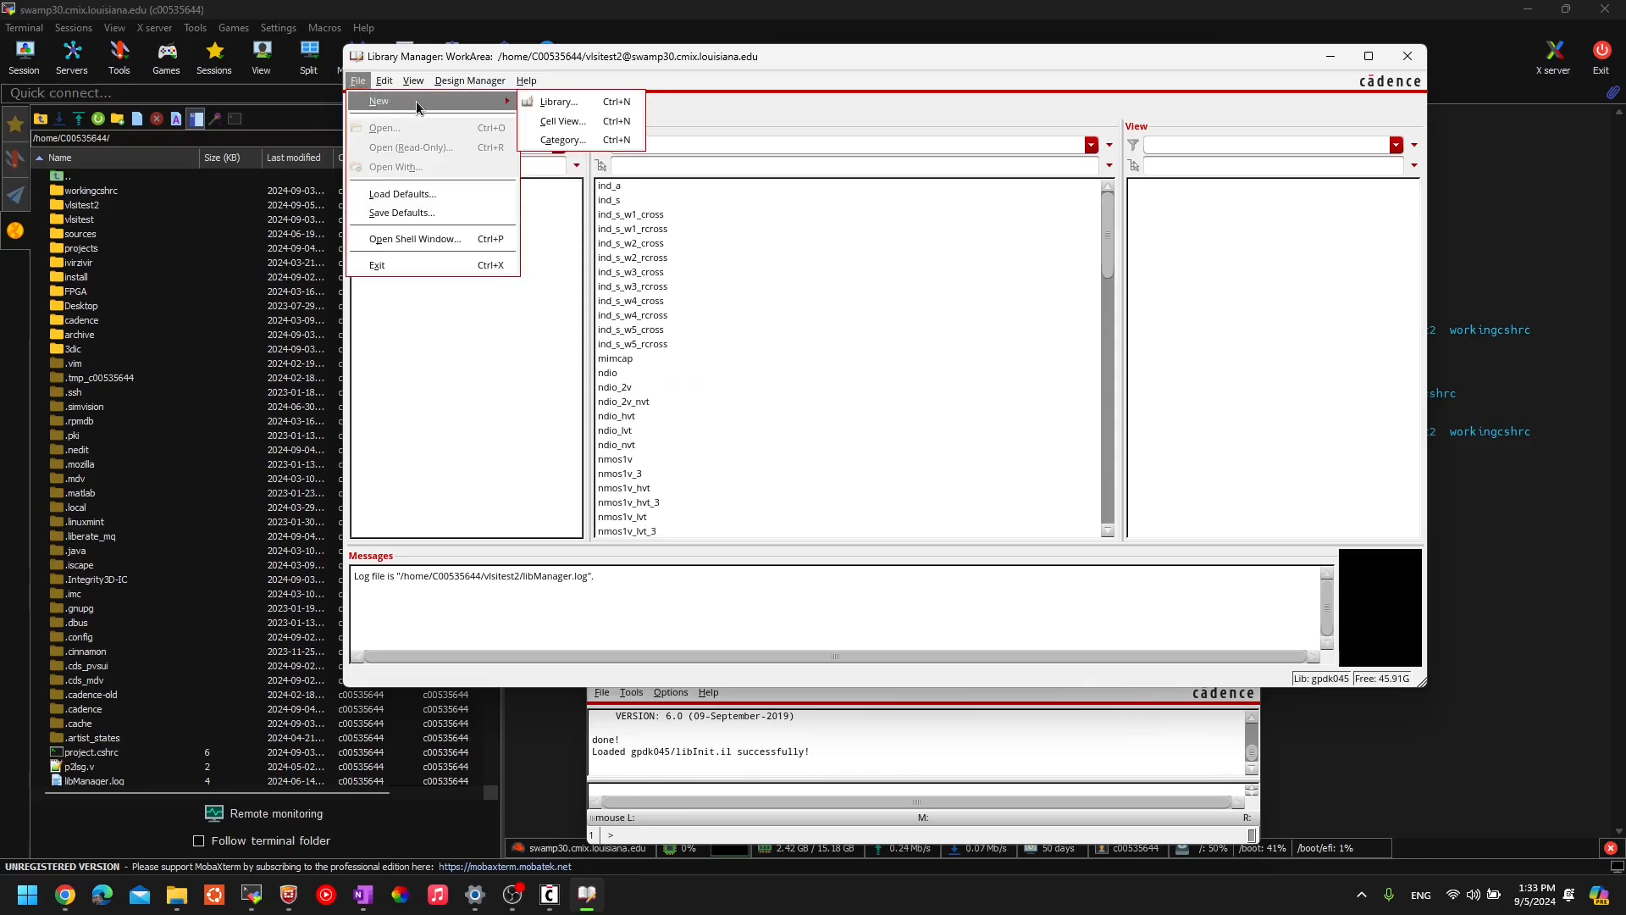
left_click(555, 104)
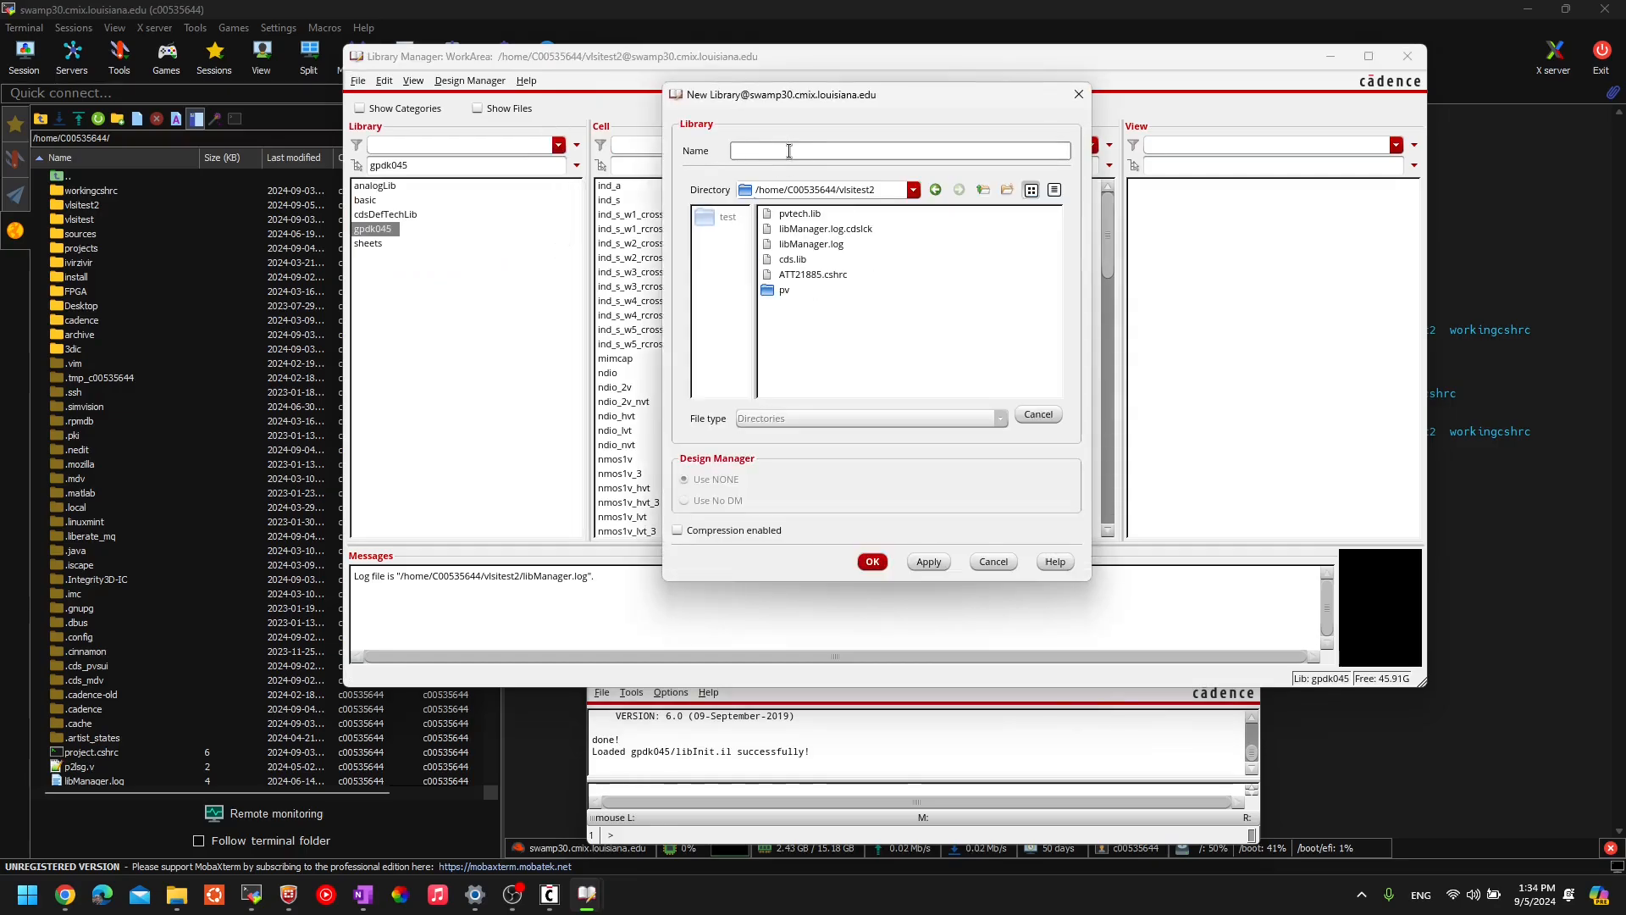
type("vlsite")
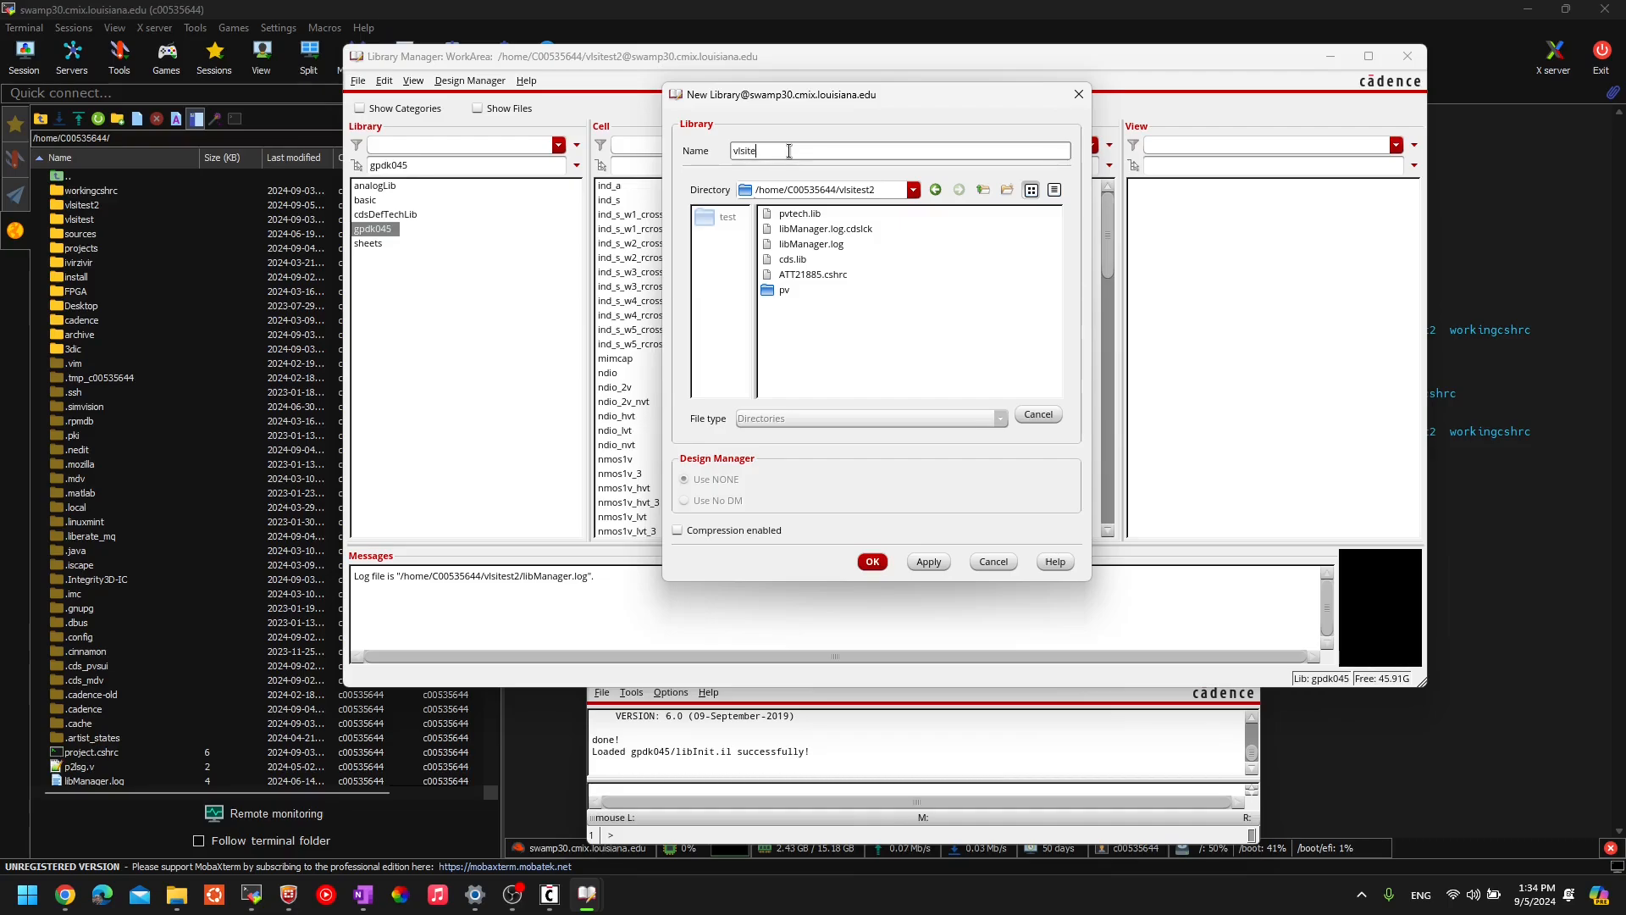
type("st")
left_click(878, 563)
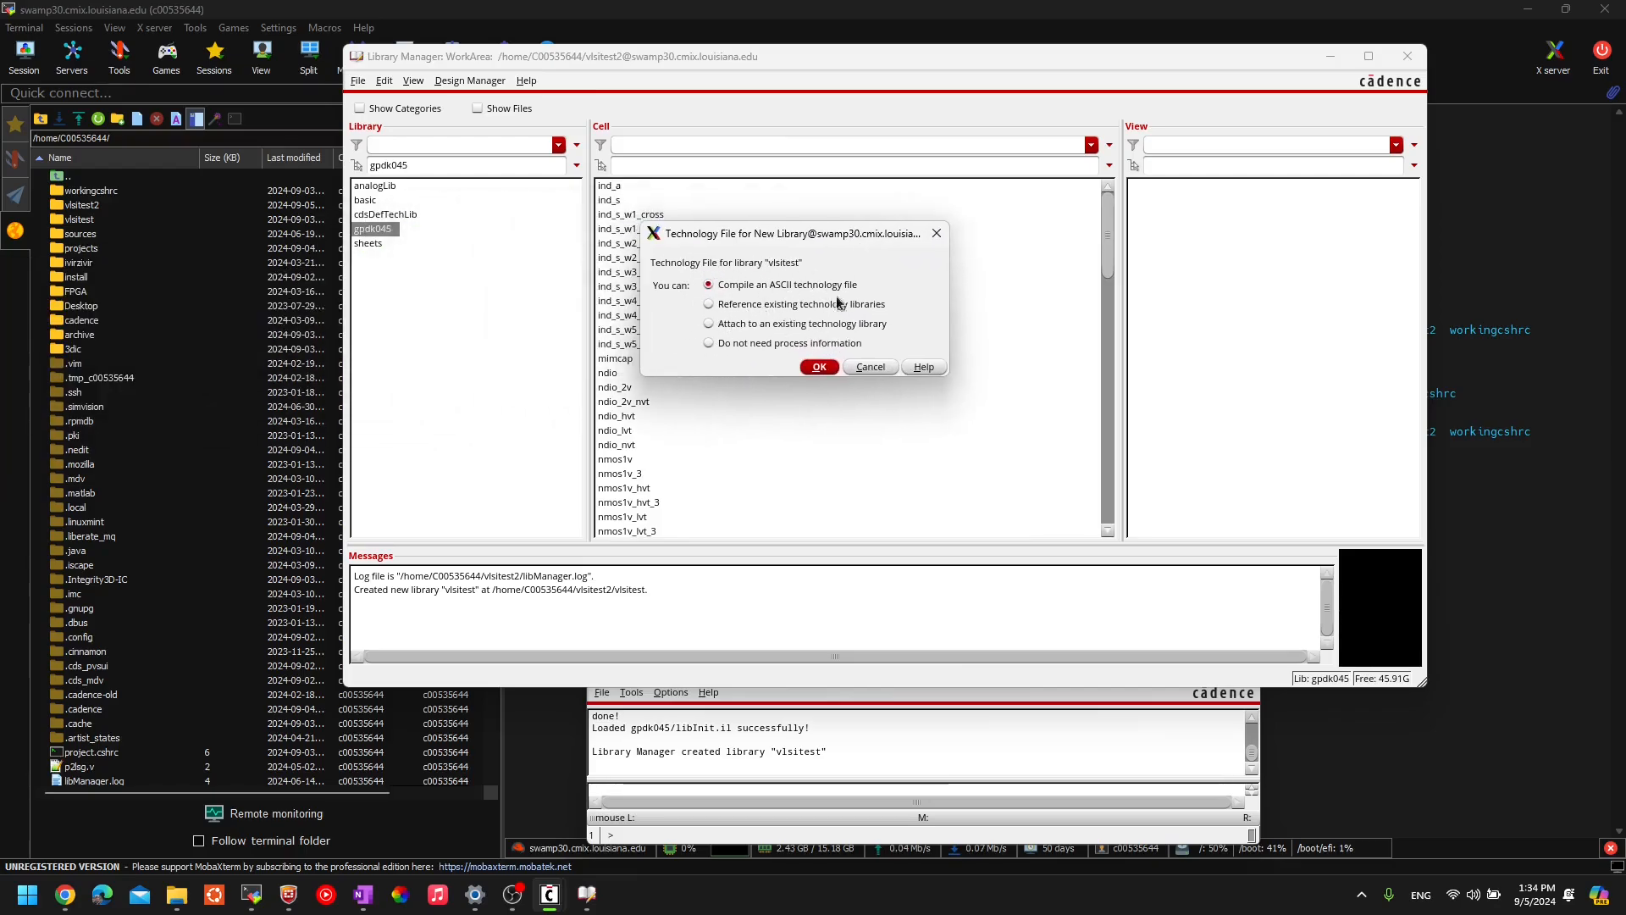
- Attach vlsitest to the existing gpdk045 technology library
left_click(710, 325)
left_click(819, 367)
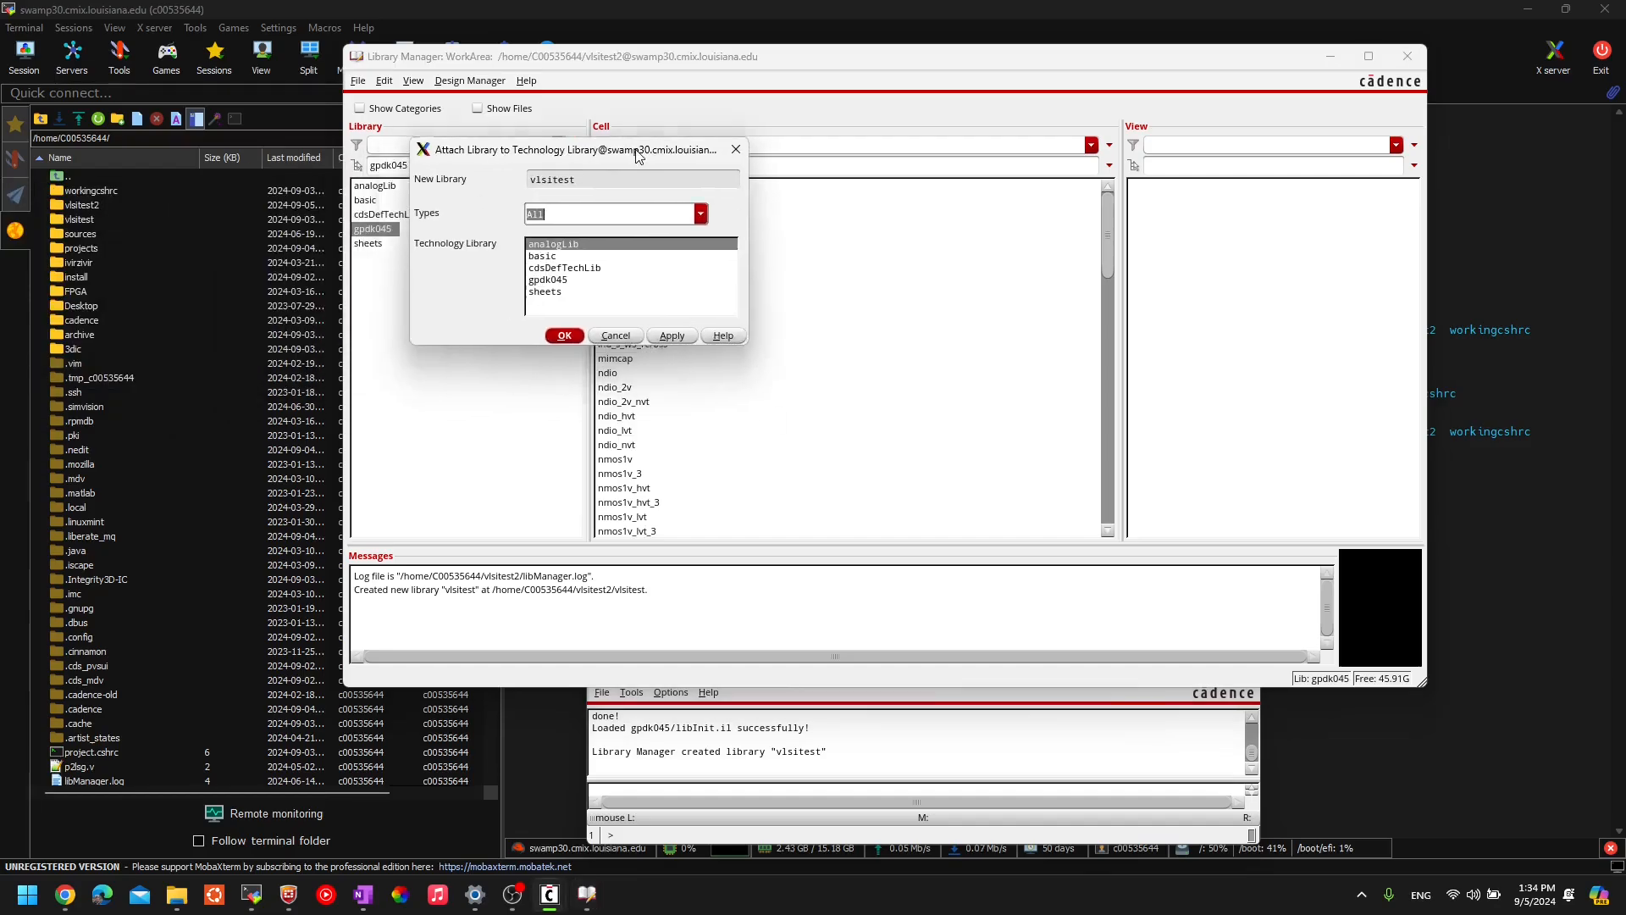
left_click_drag(637, 158, 718, 168)
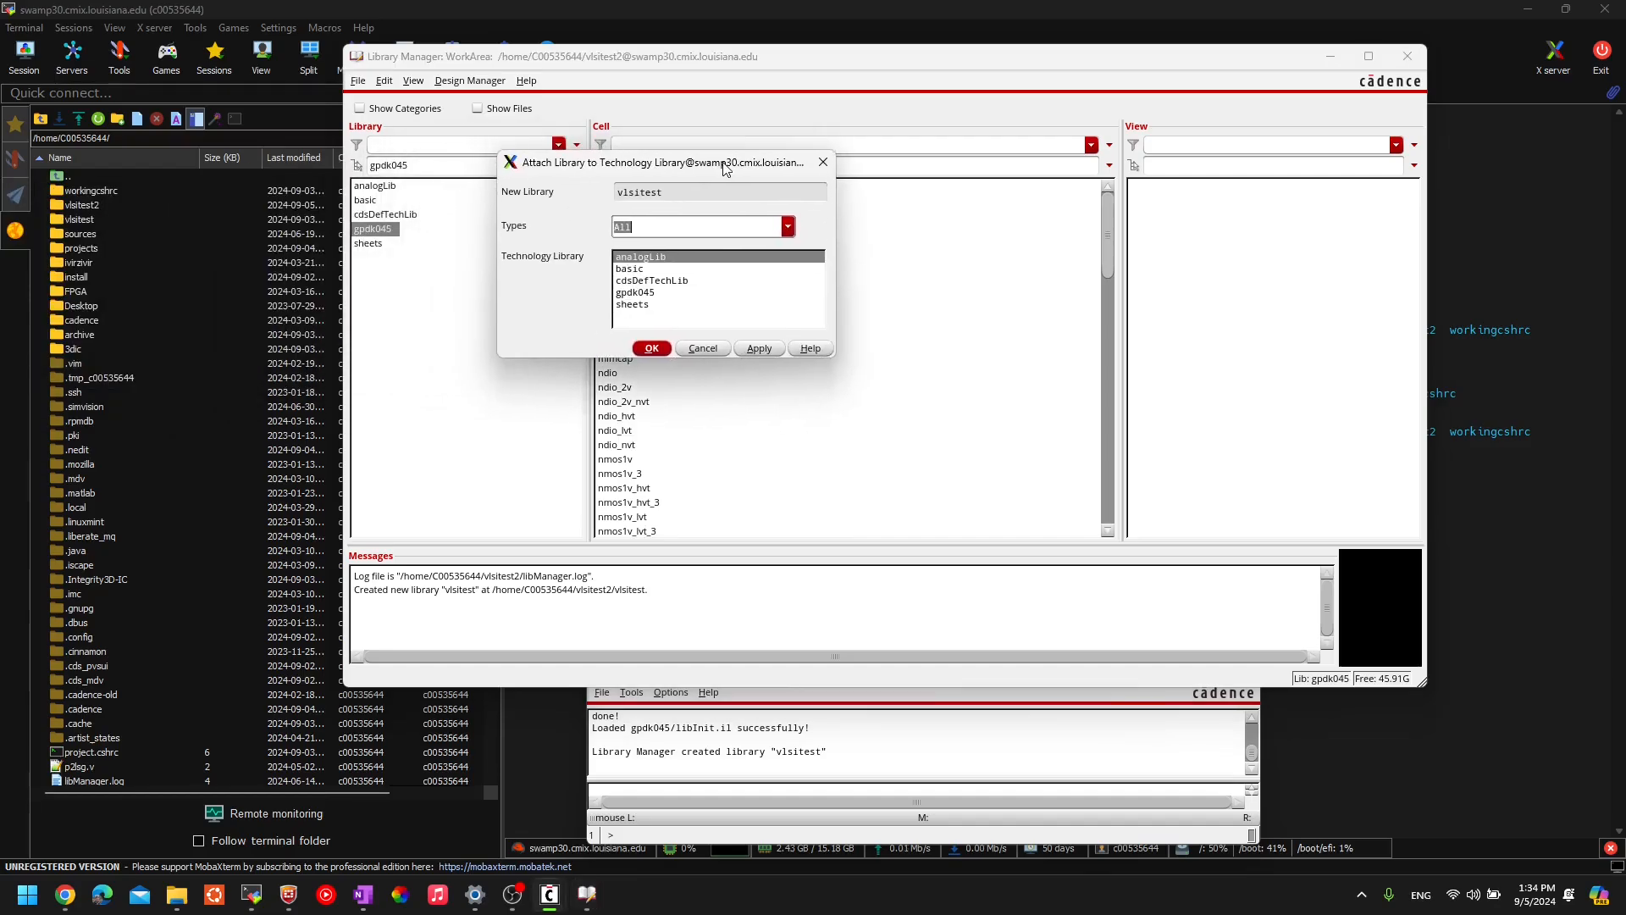
left_click(654, 293)
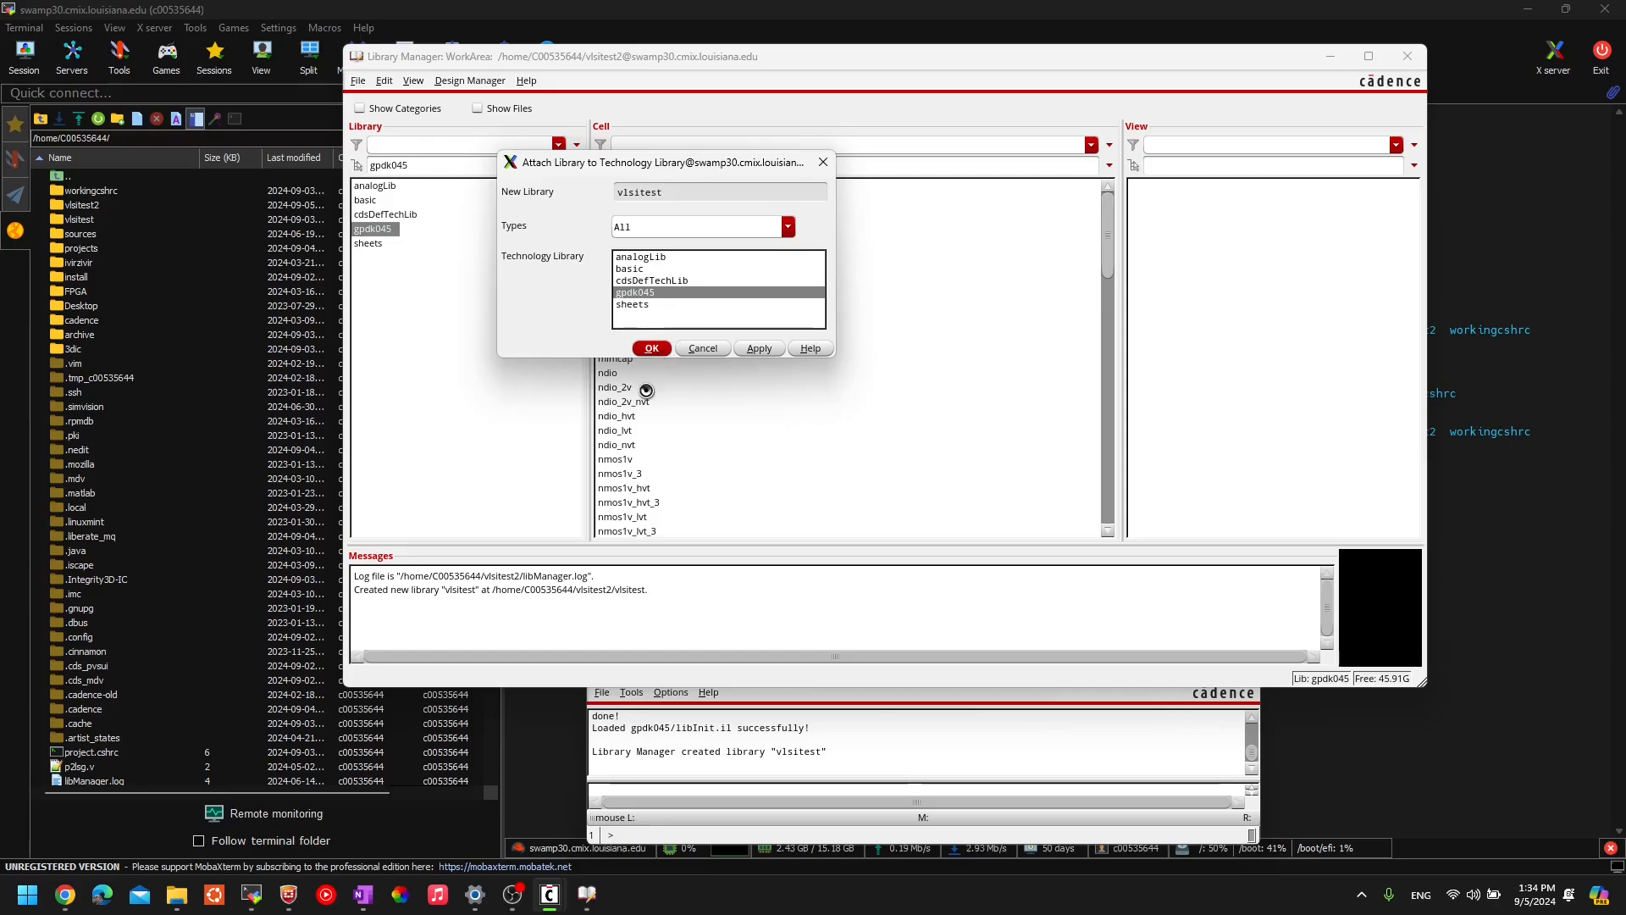
key("Return")
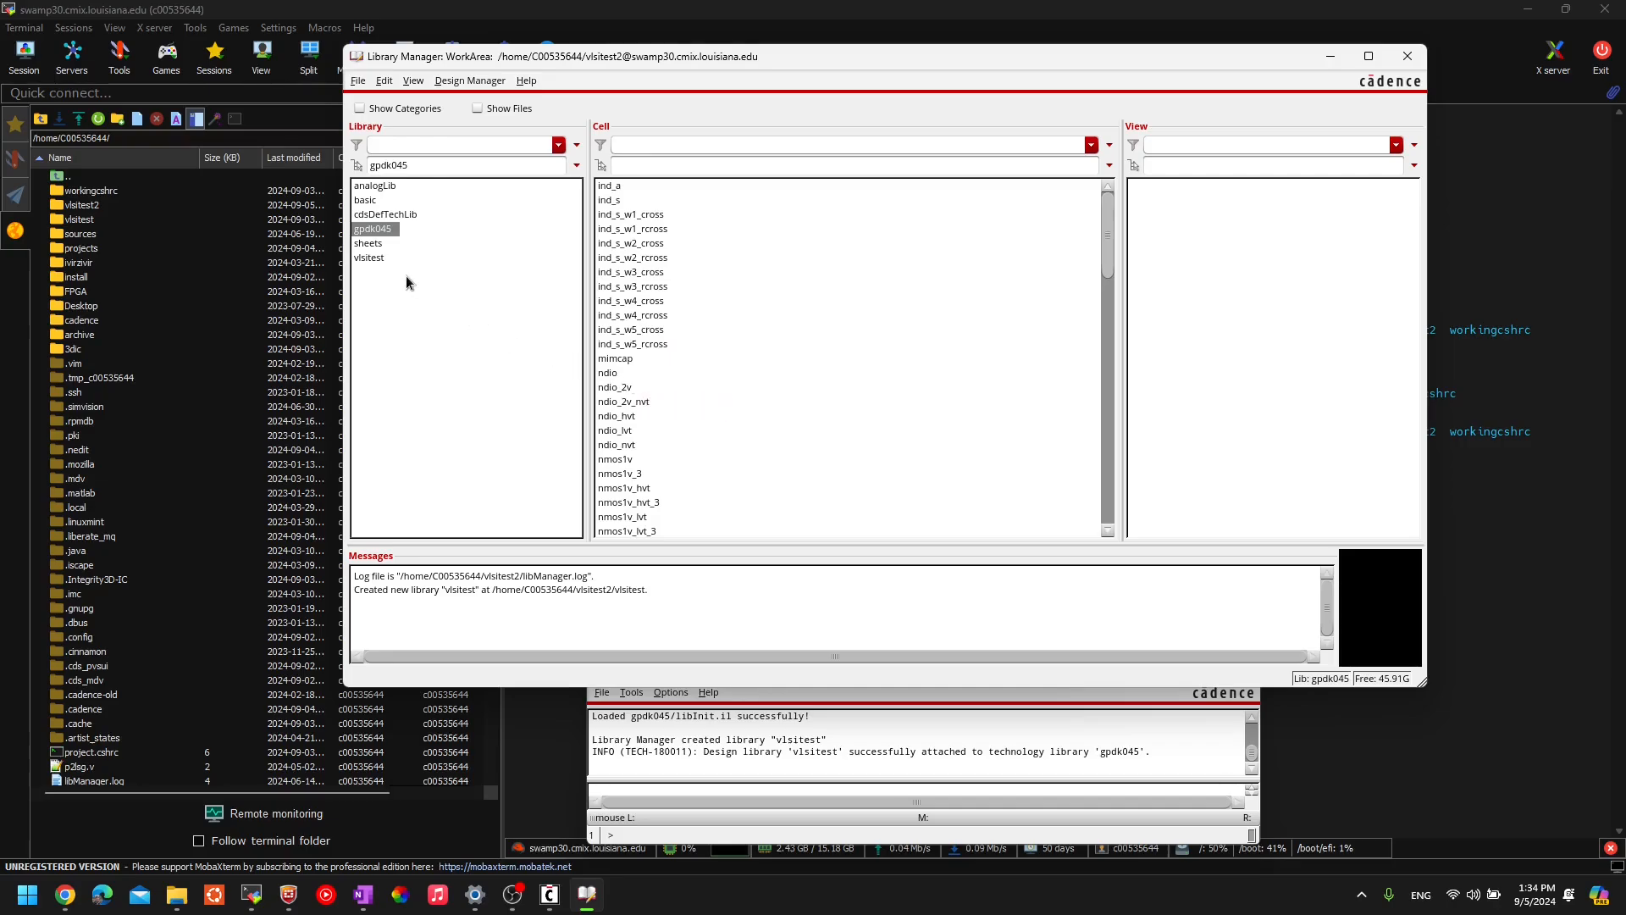
- Select the empty vlsitest library and bring up the File > New choices
left_click(376, 260)
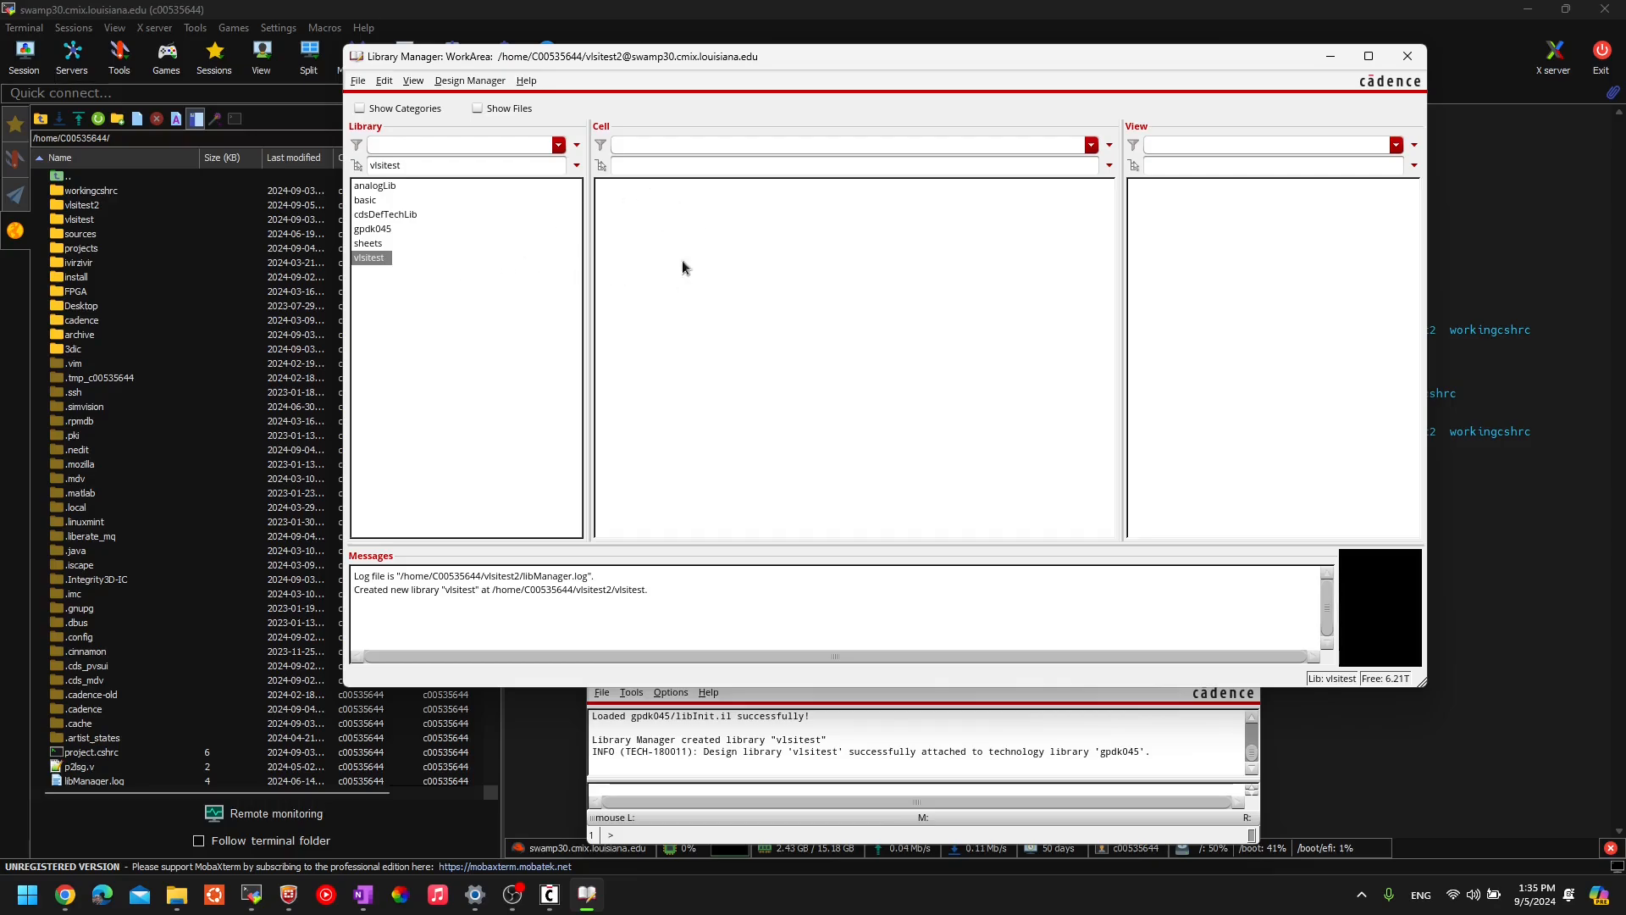
left_click(359, 83)
mouse_move(370, 100)
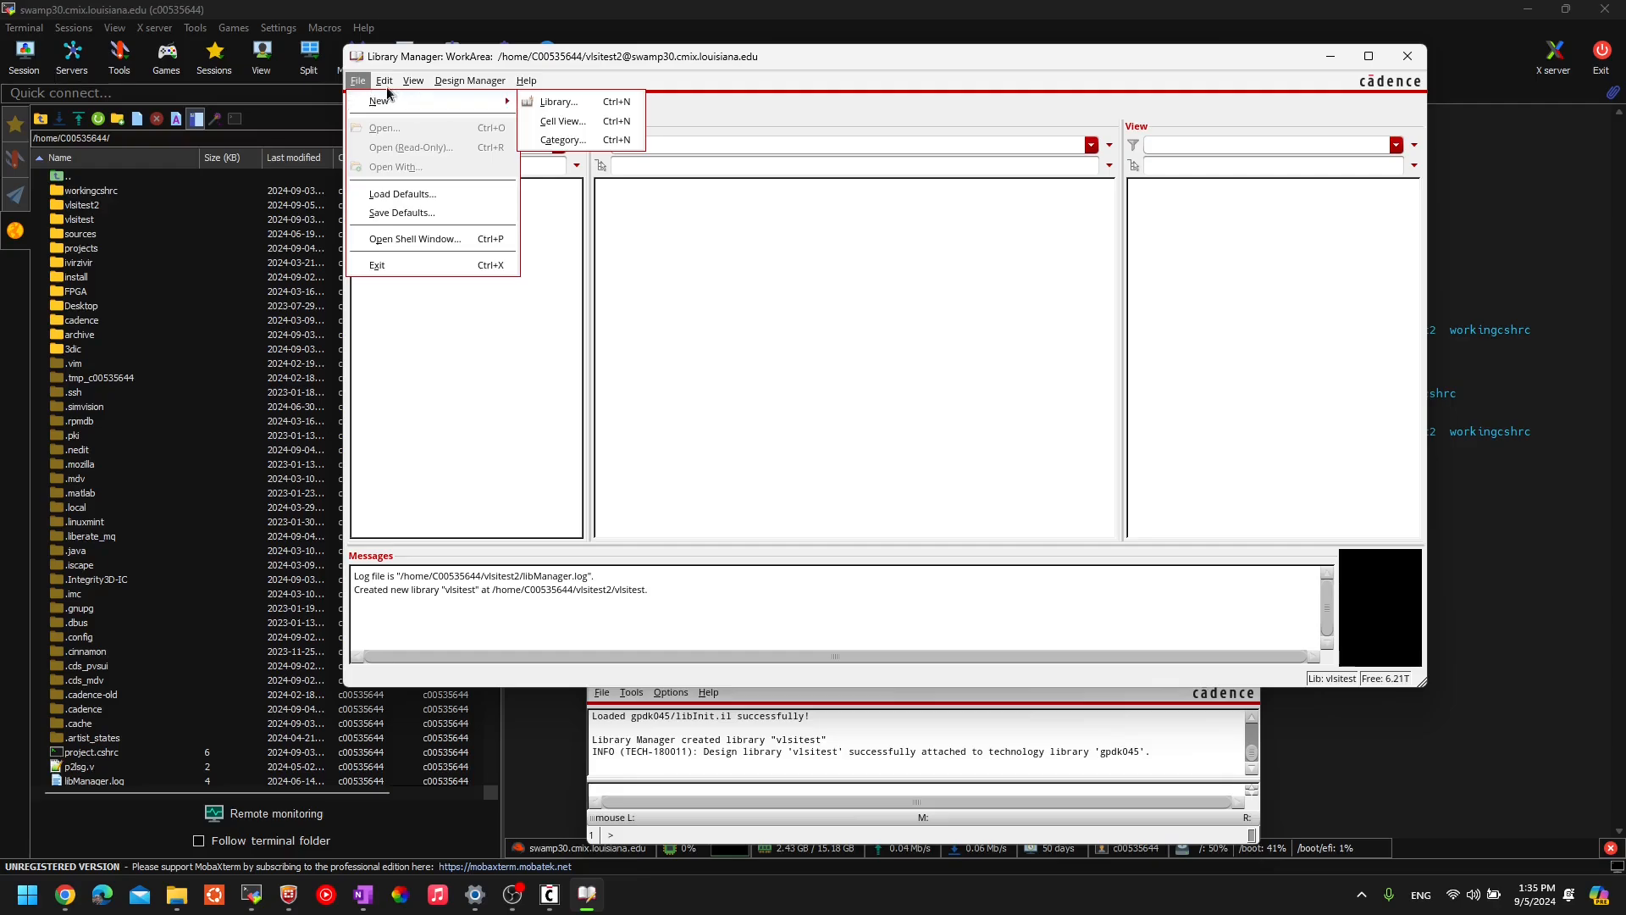
- Create a schematic cell view named 'inv' in vlsitest and open it
left_click(354, 81)
left_click(352, 81)
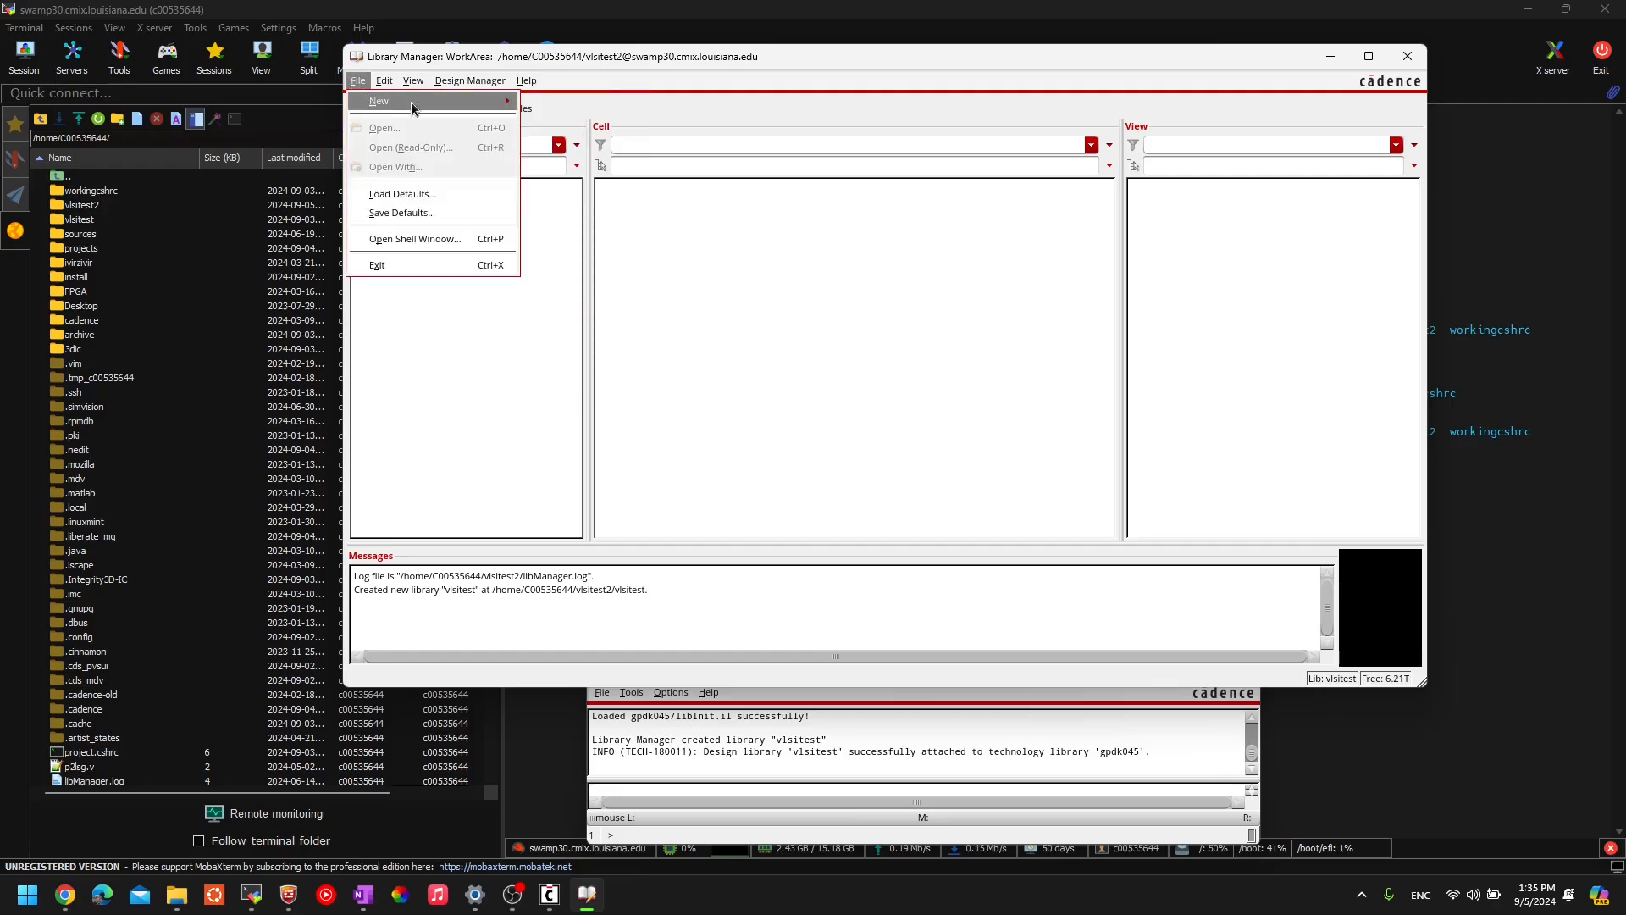
mouse_move(415, 101)
left_click(563, 122)
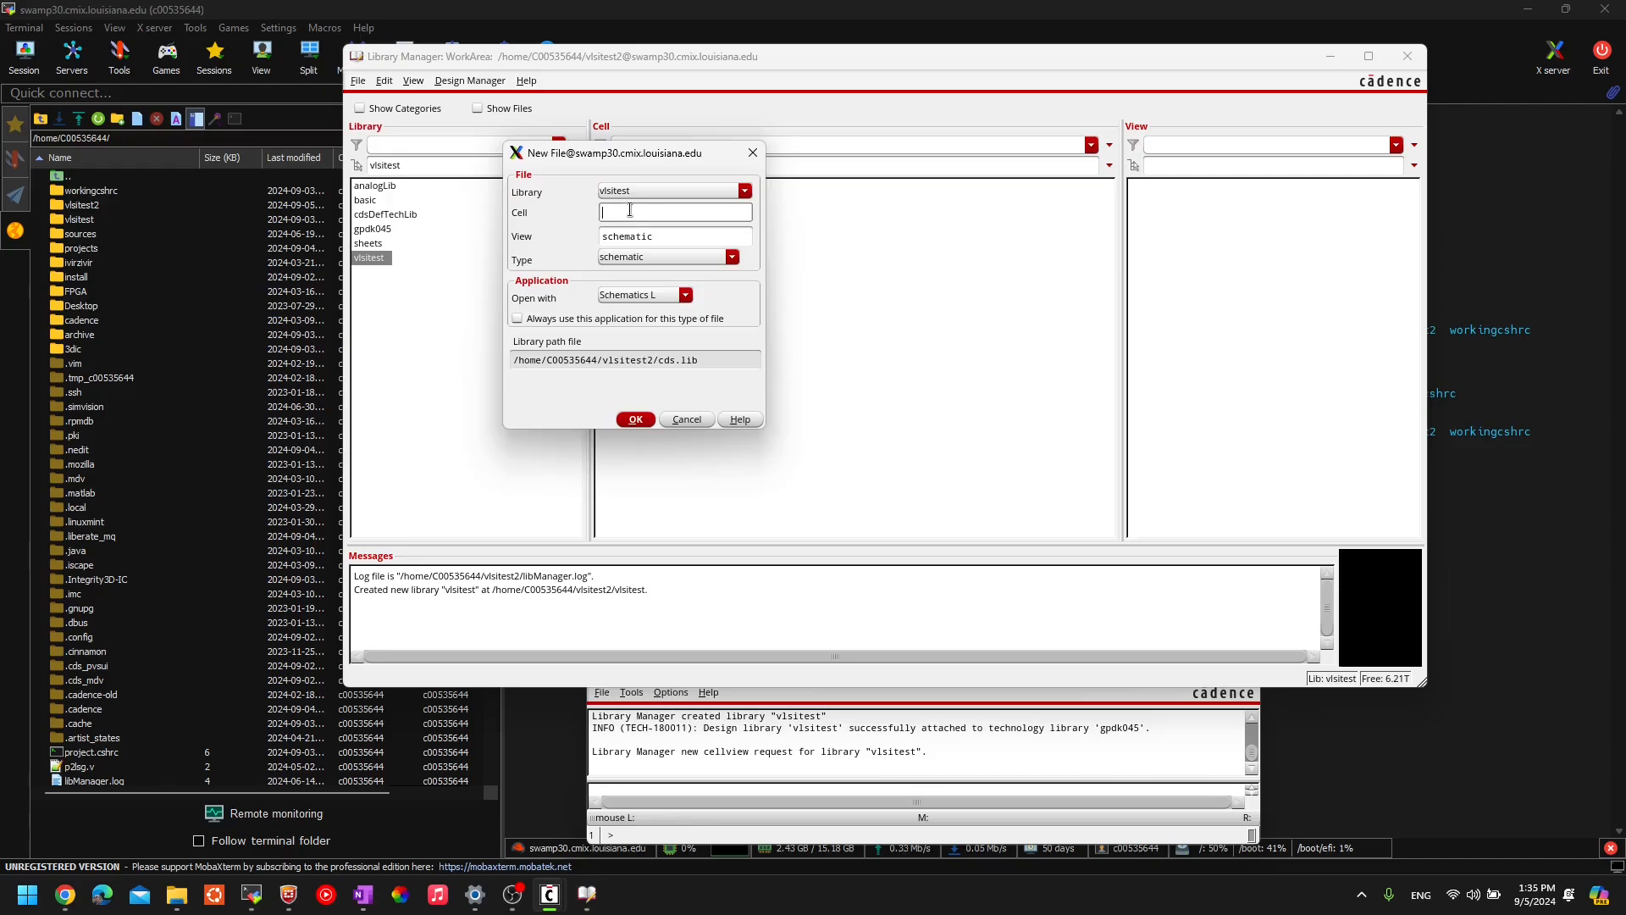
left_click_drag(633, 160, 923, 146)
left_click(906, 197)
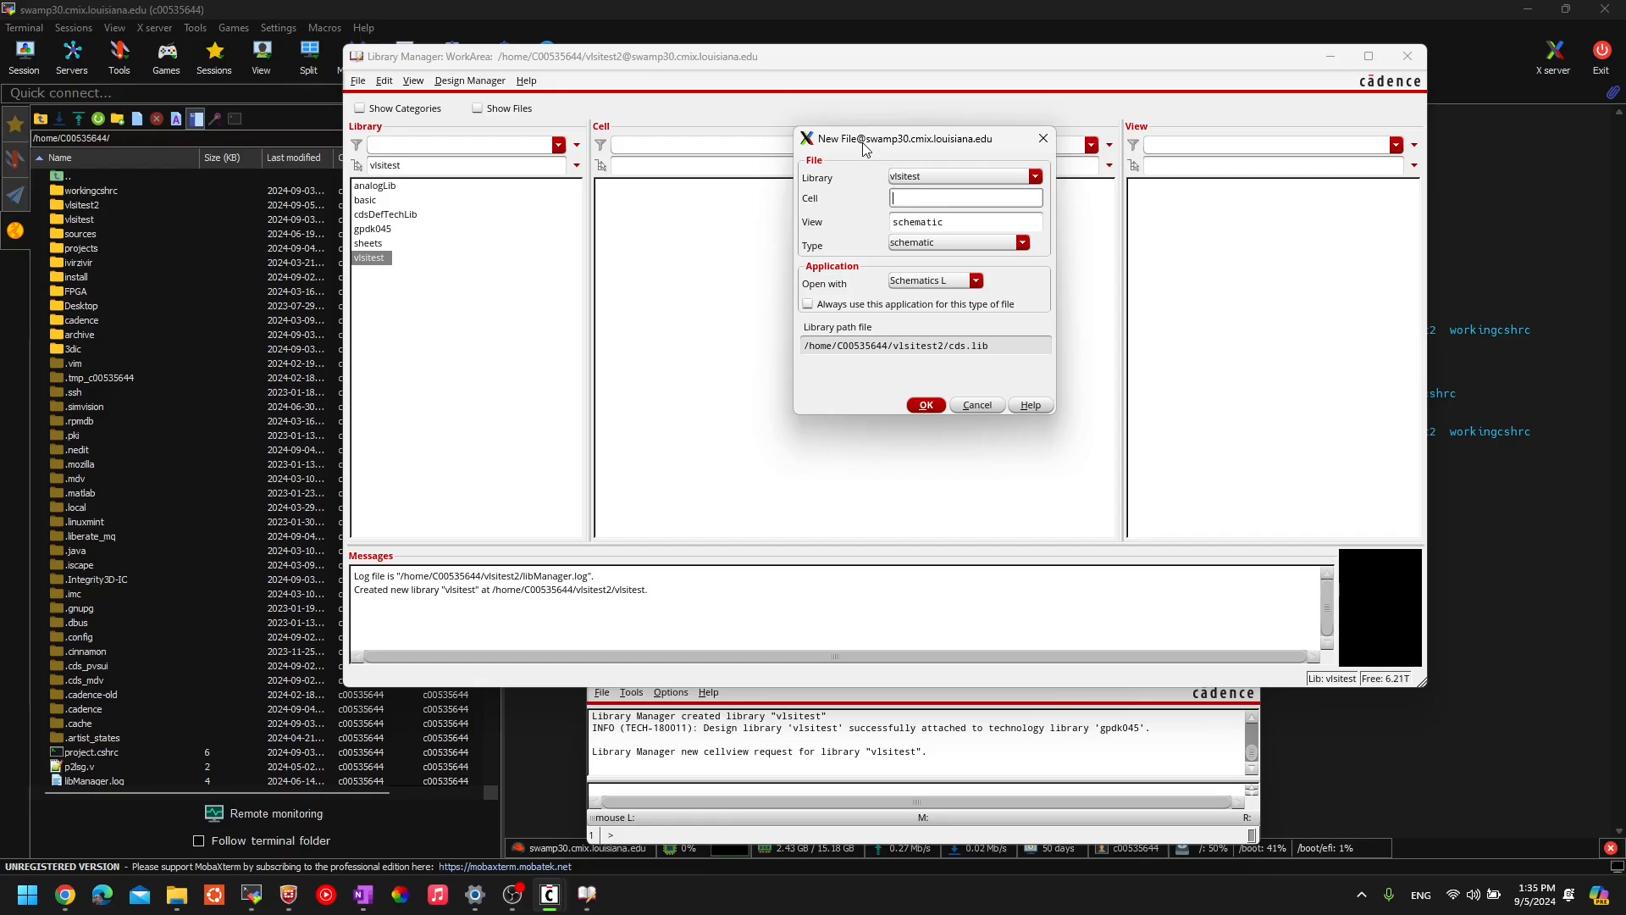
type("inv")
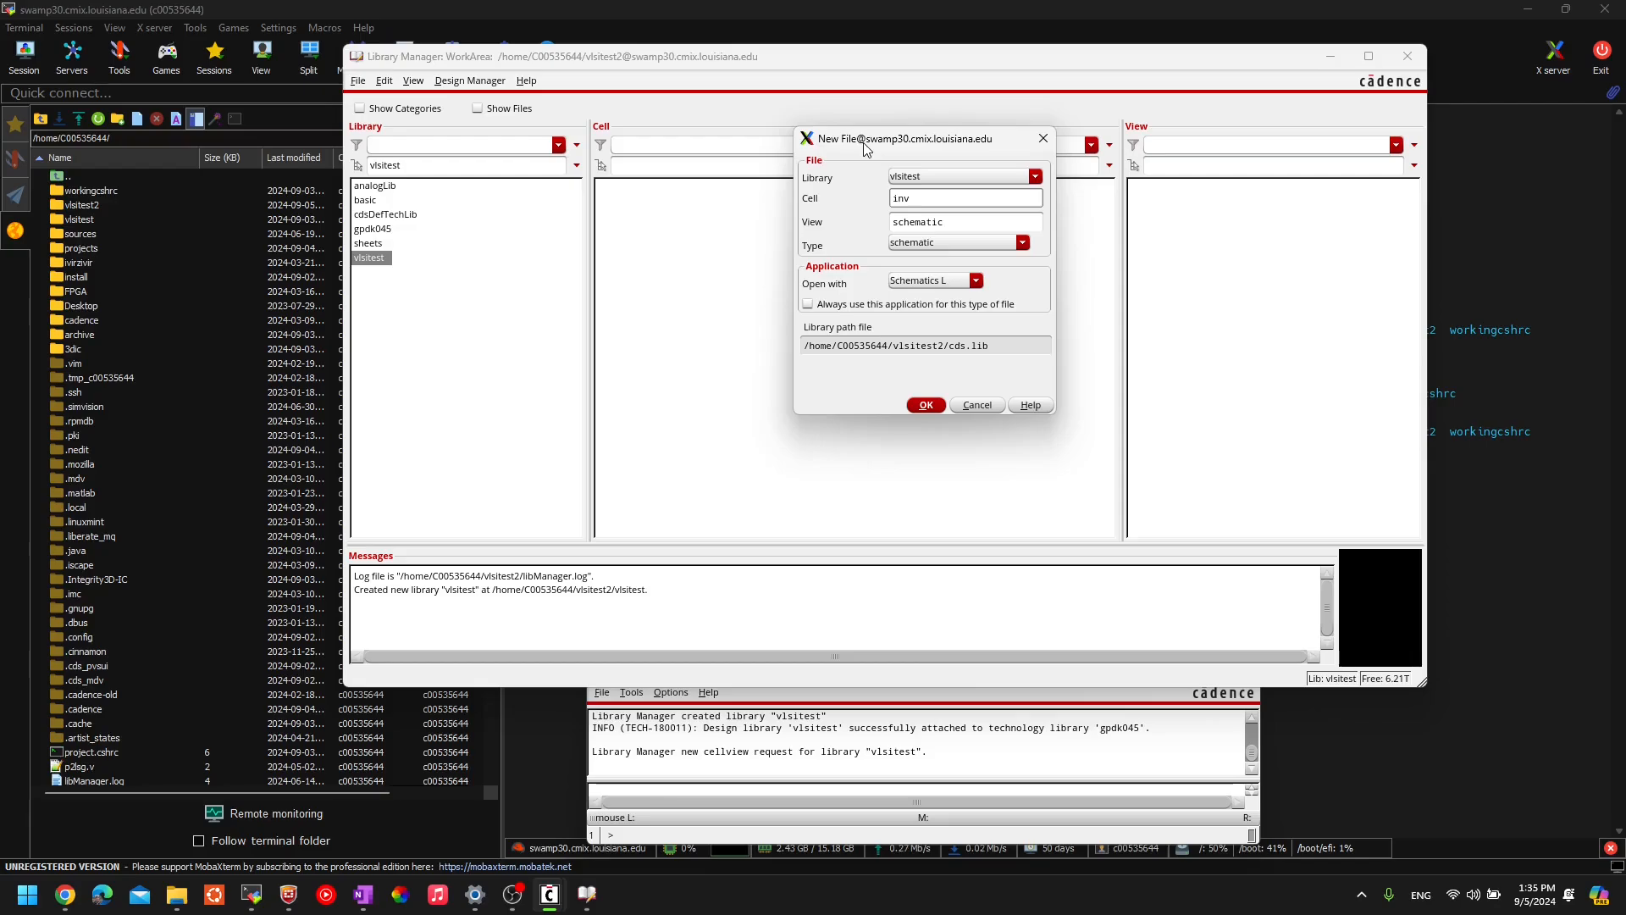
left_click(926, 404)
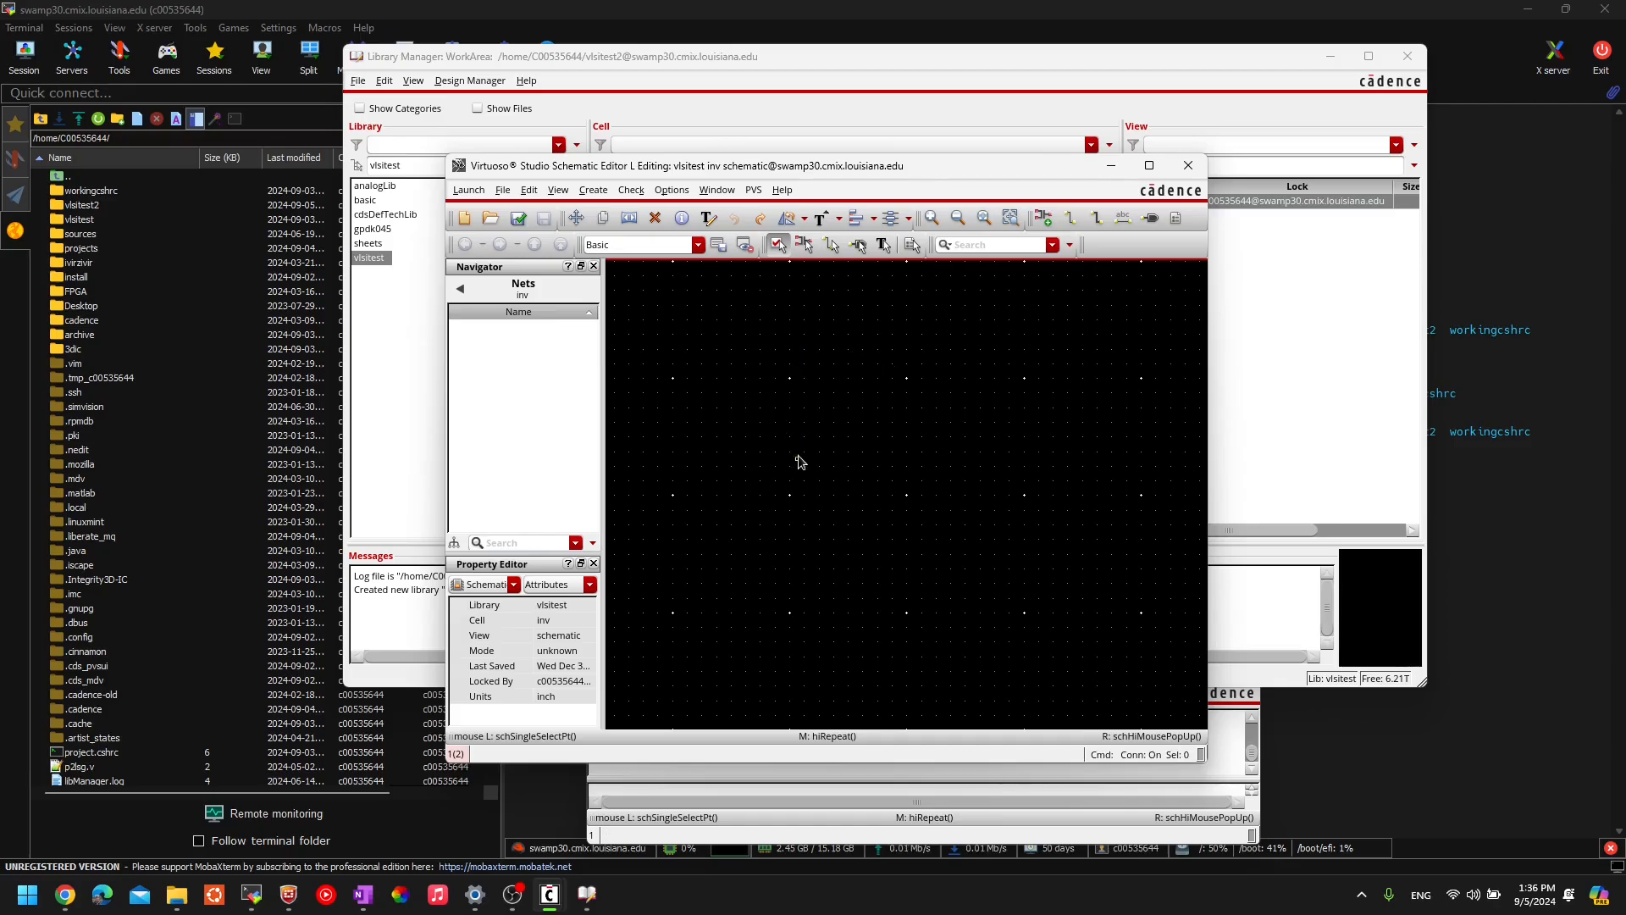
- Maximize the inv Schematic Editor window and zoom the empty canvas in and out
key("p")
left_click(1149, 165)
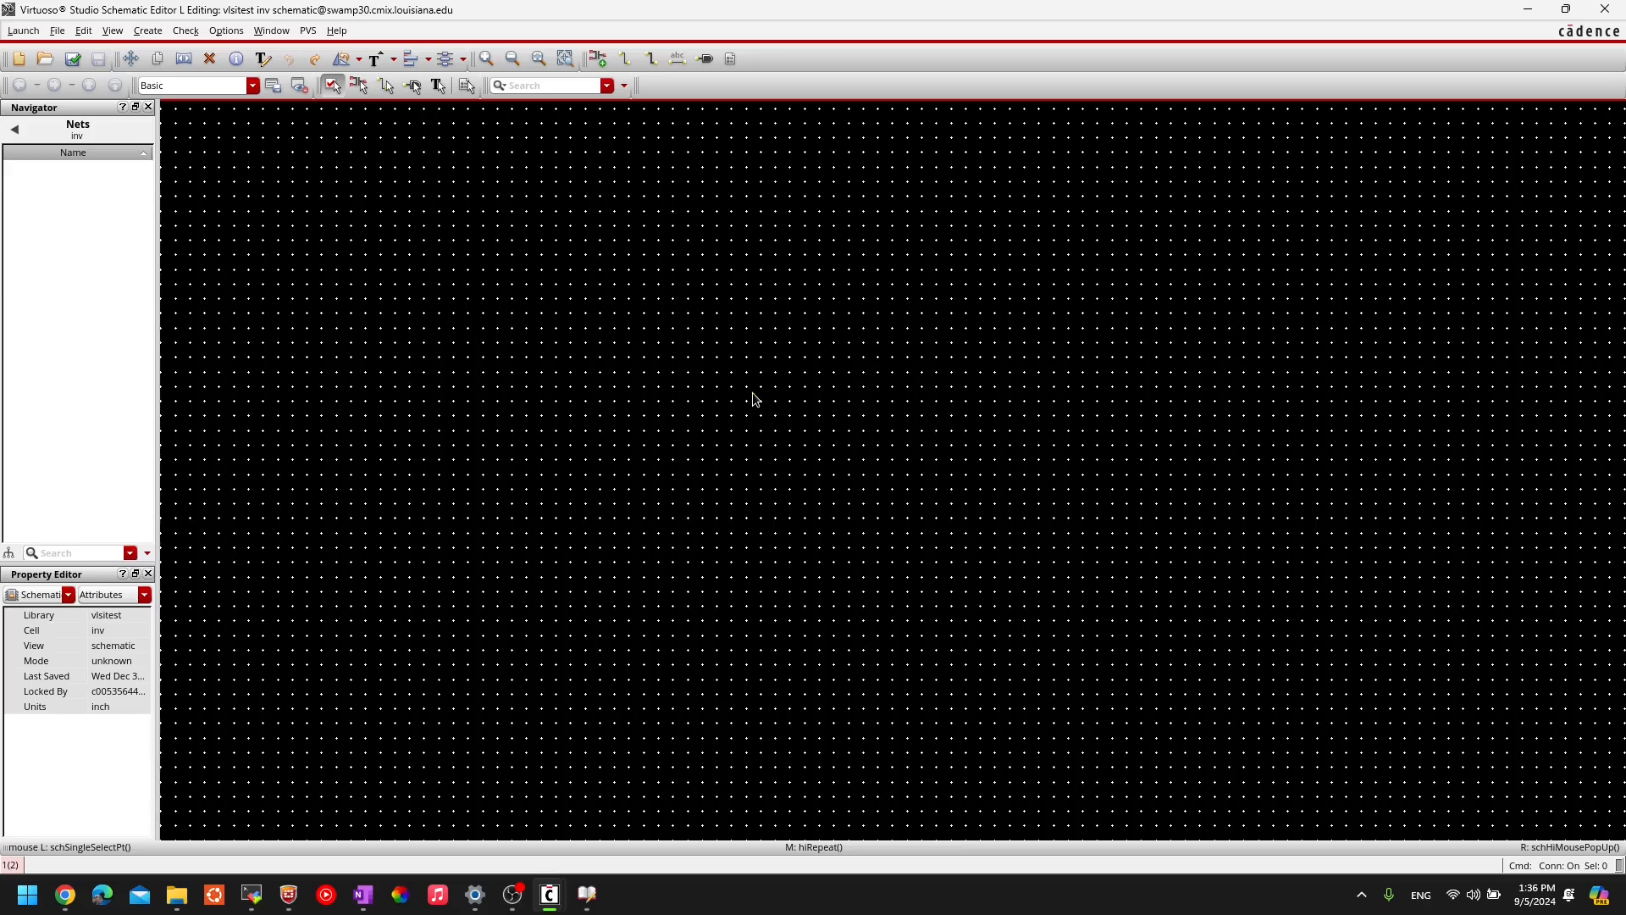
scroll(752, 393, "up", 3)
scroll(752, 393, "down", 3)
scroll(752, 393, "up", 1)
scroll(752, 393, "up", 2)
scroll(354, 224, "up", 1)
scroll(354, 224, "up", 1)
scroll(816, 459, "up", 2)
scroll(814, 458, "down", 1)
scroll(815, 183, "down", 2)
scroll(813, 176, "down", 4)
scroll(815, 184, "up", 1)
- Open the Add Instance form with i and move it aside on the screen
key("i")
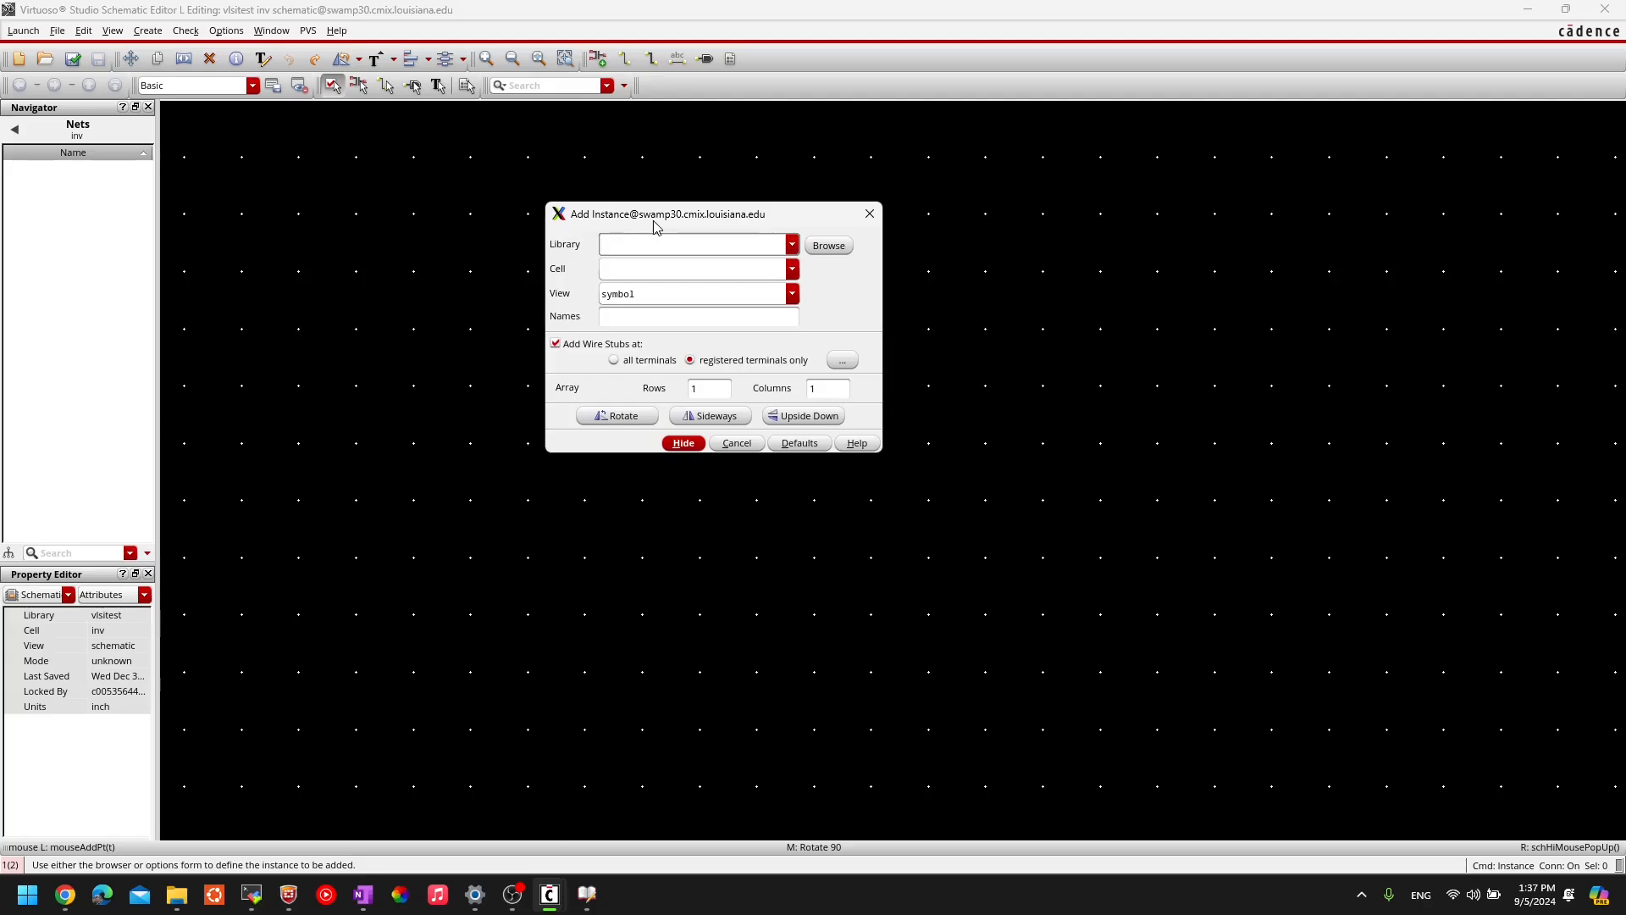
left_click_drag(705, 217, 775, 211)
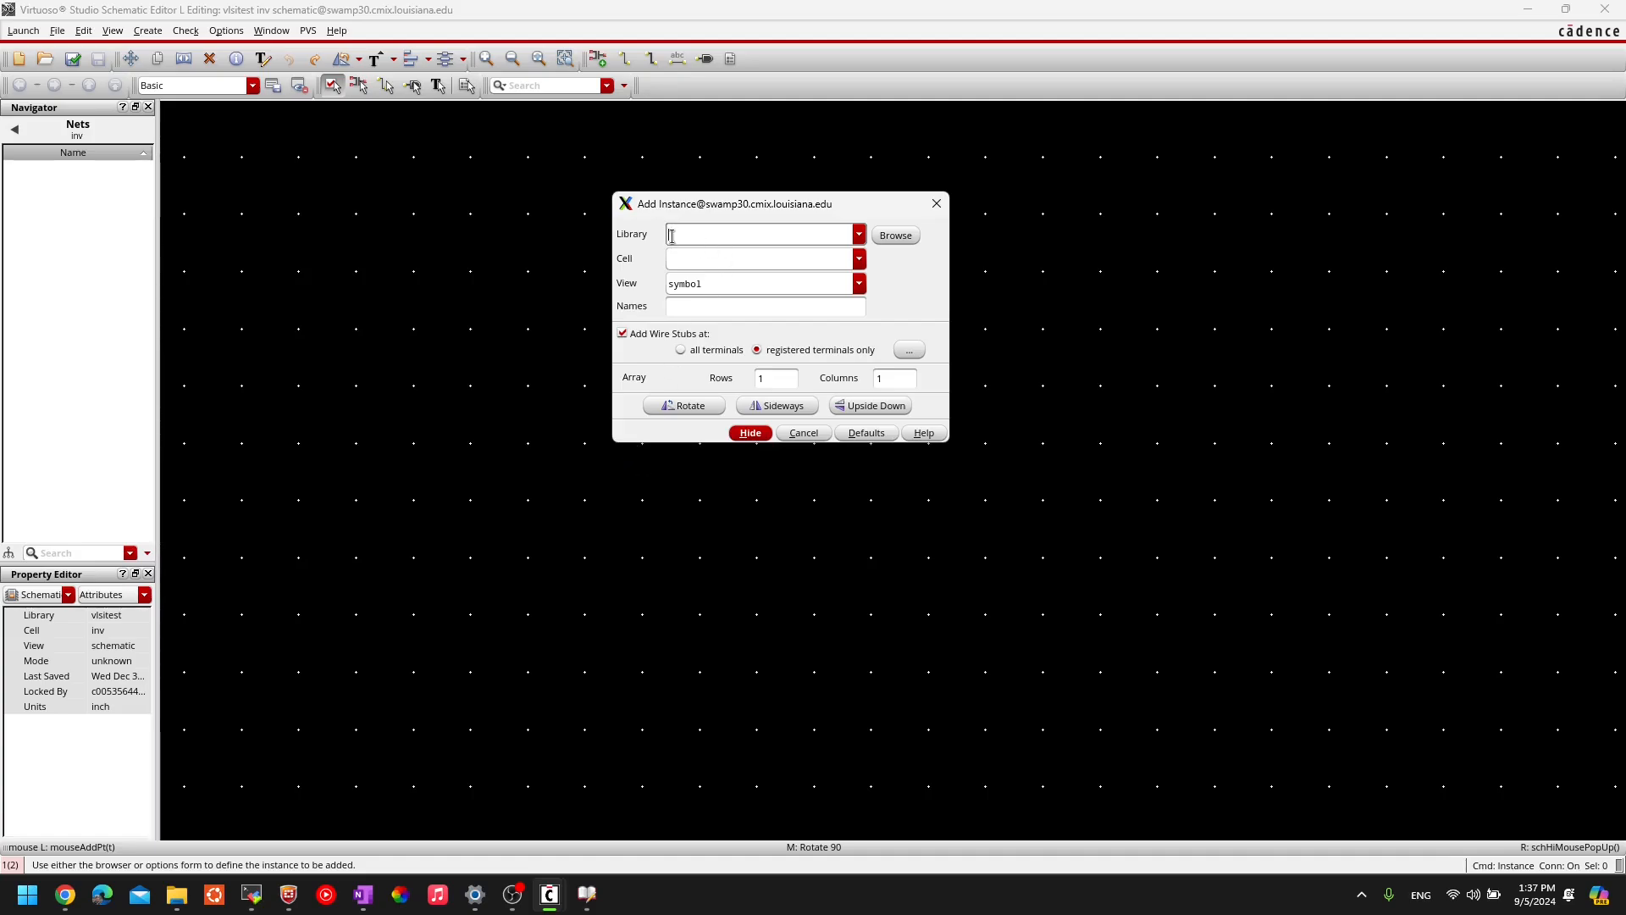
left_click_drag(819, 213, 839, 217)
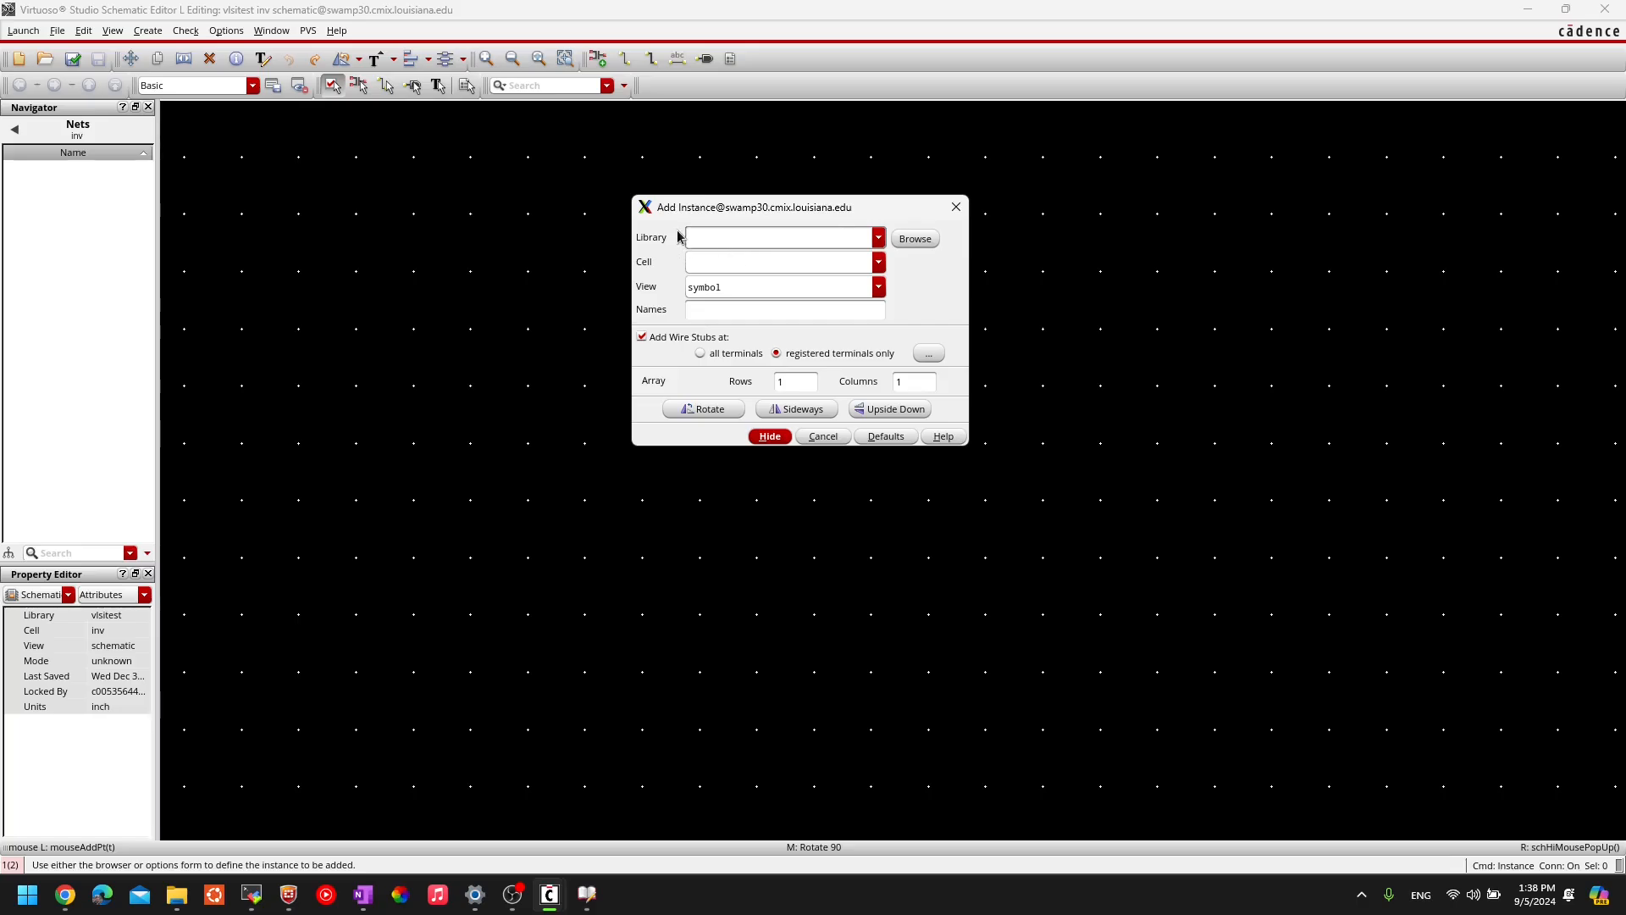
left_click(364, 896)
scroll(576, 657, "up", 3)
scroll(597, 637, "down", 3)
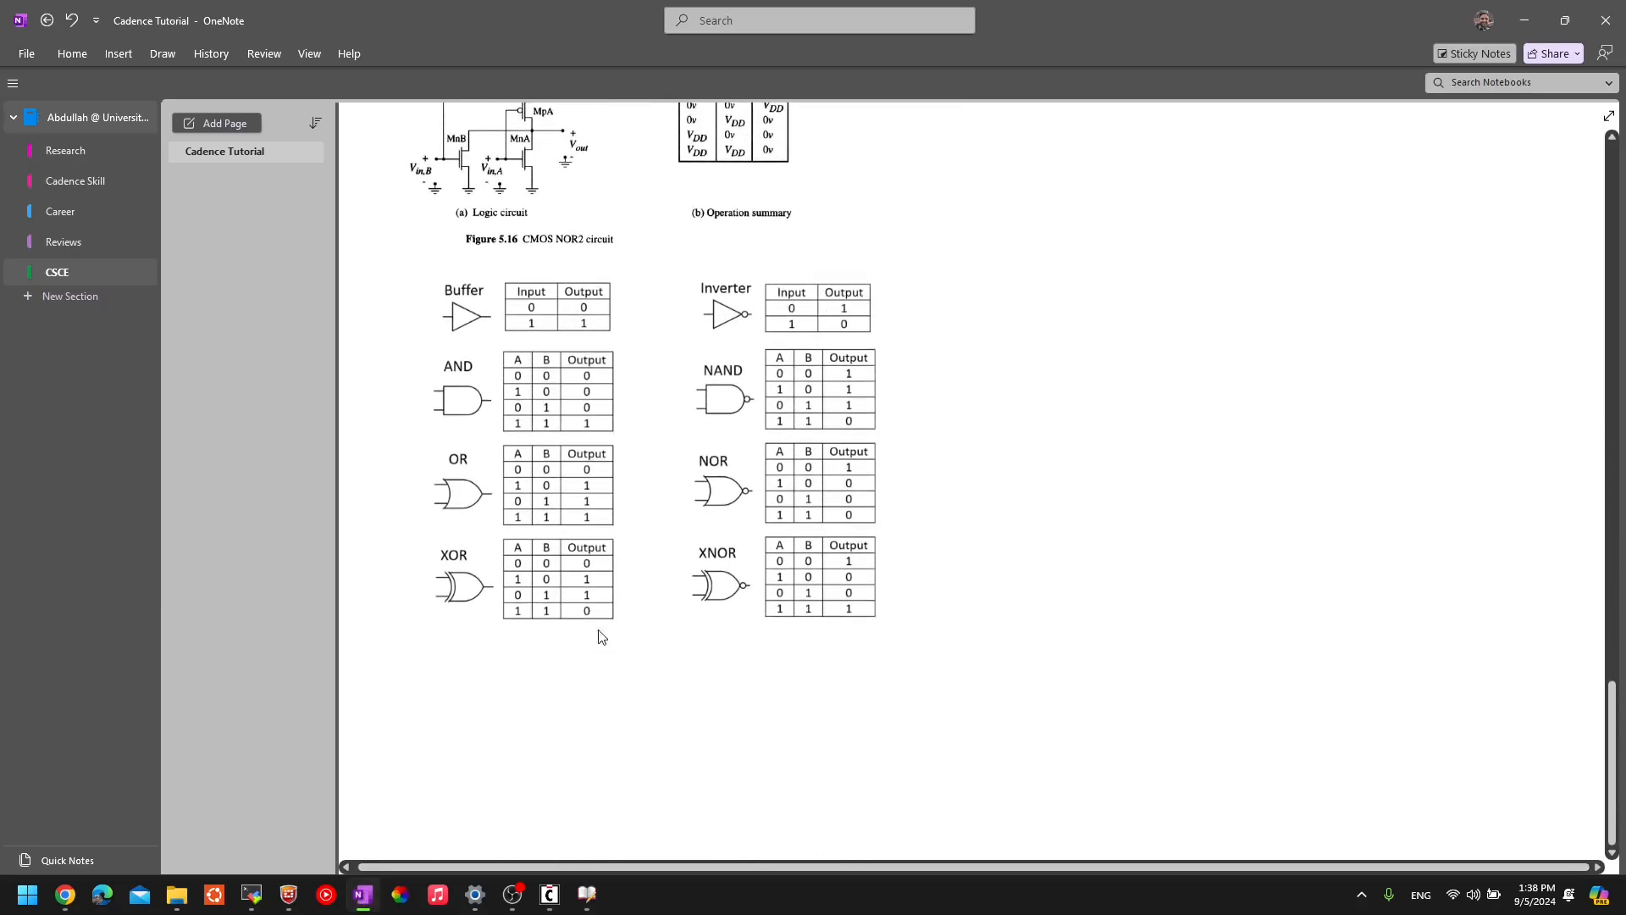
scroll(761, 410, "up", 10)
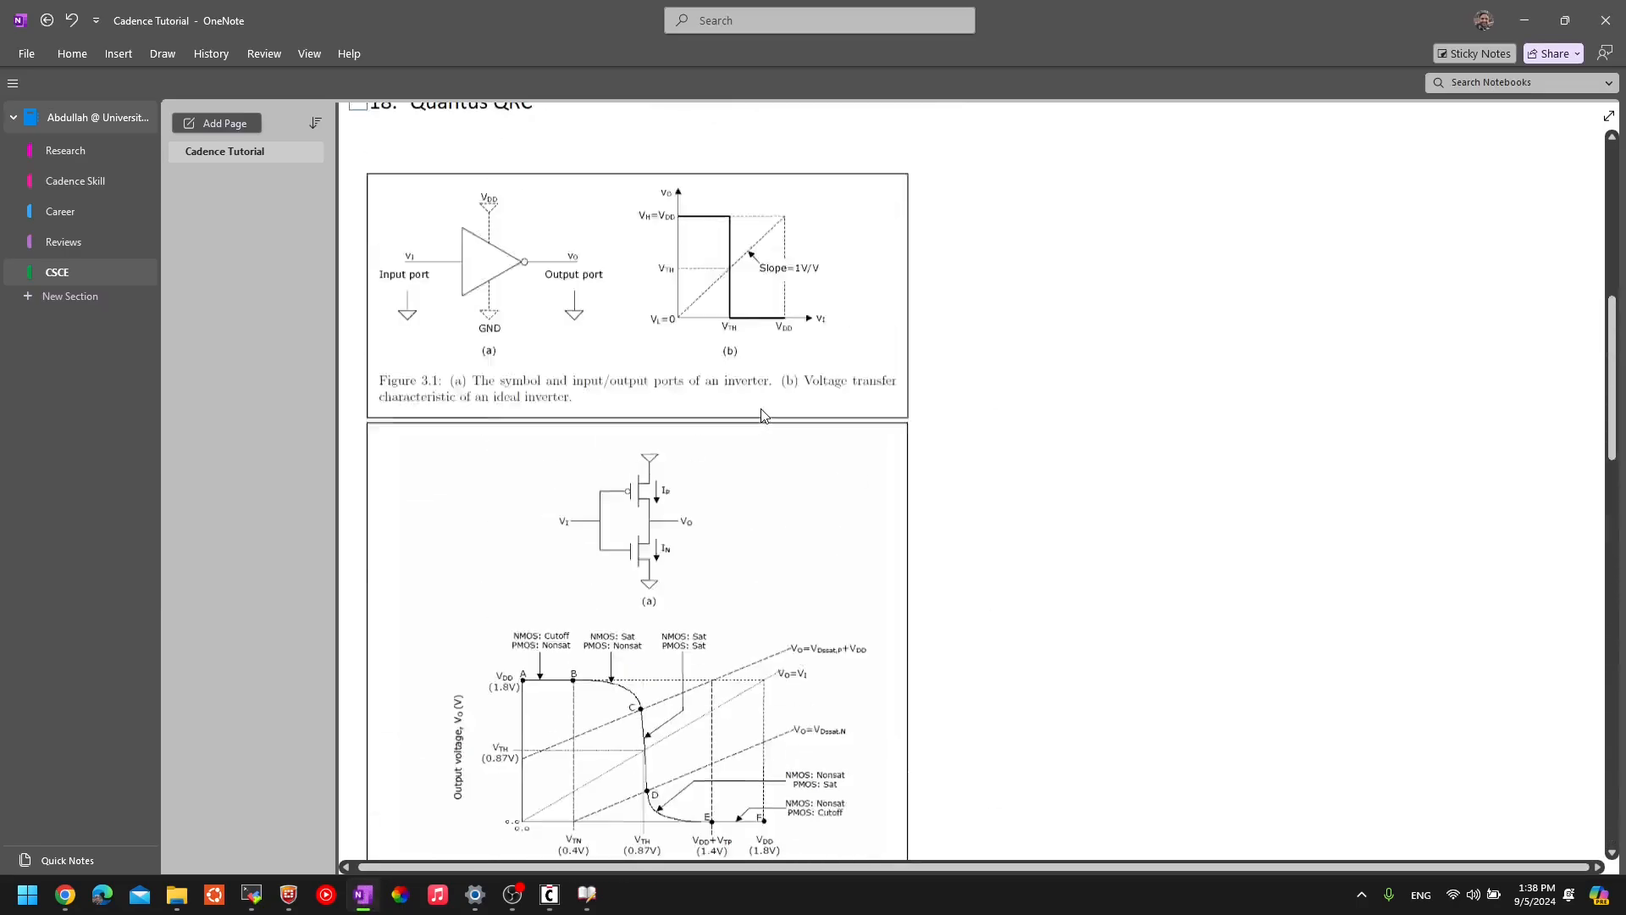
scroll(761, 410, "down", 4)
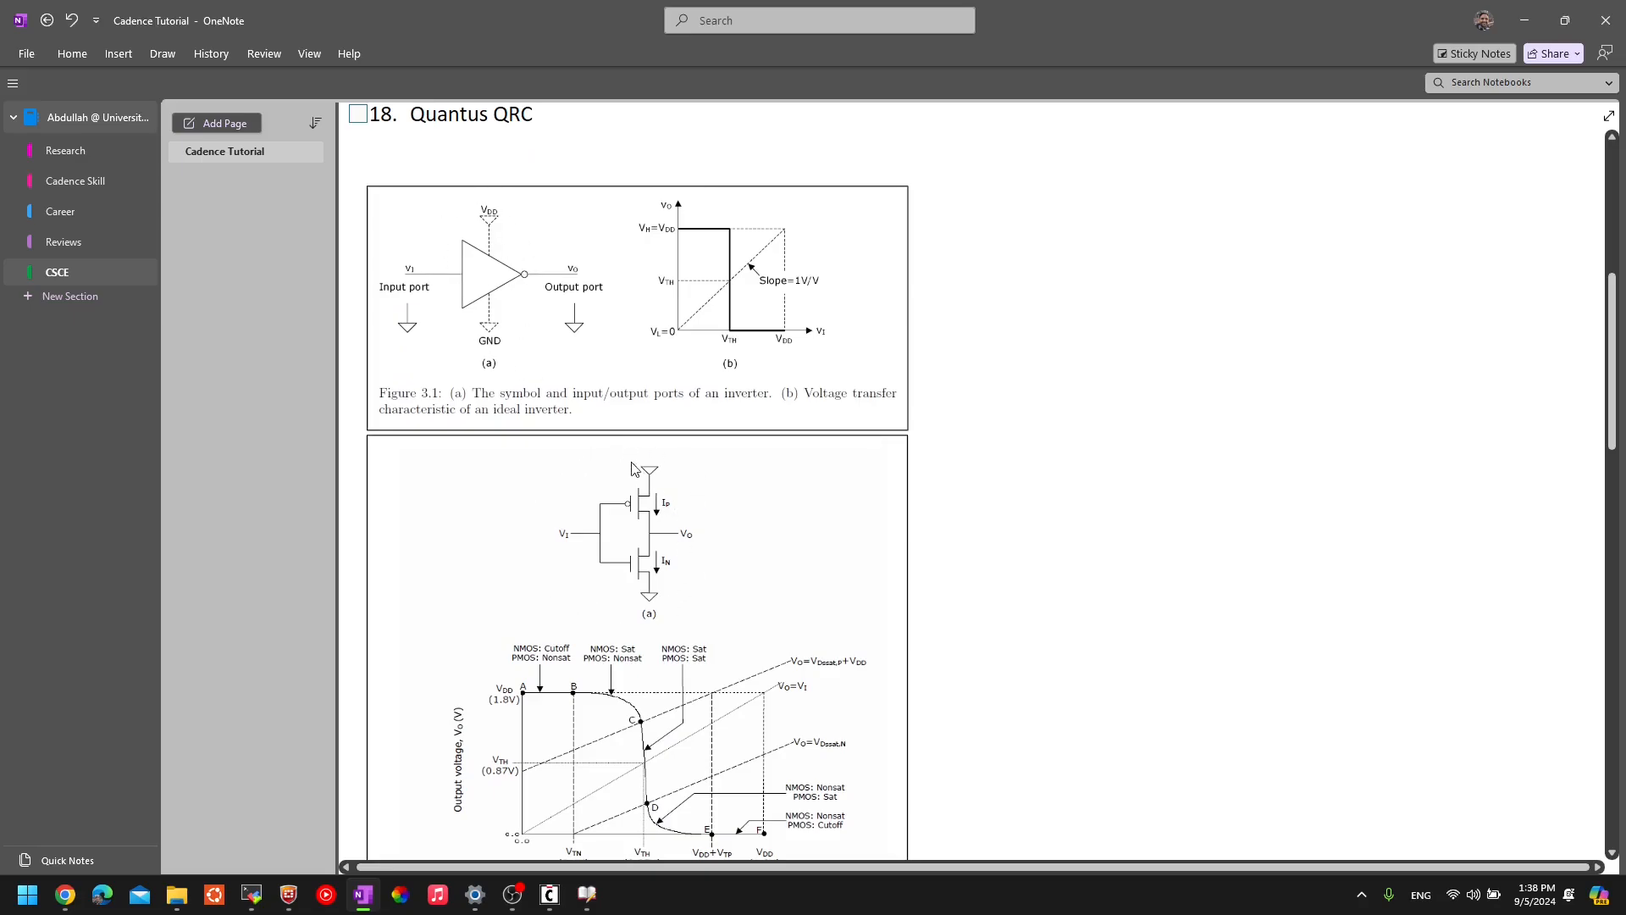
scroll(623, 551, "down", 2)
scroll(599, 425, "up", 3, "ctrl")
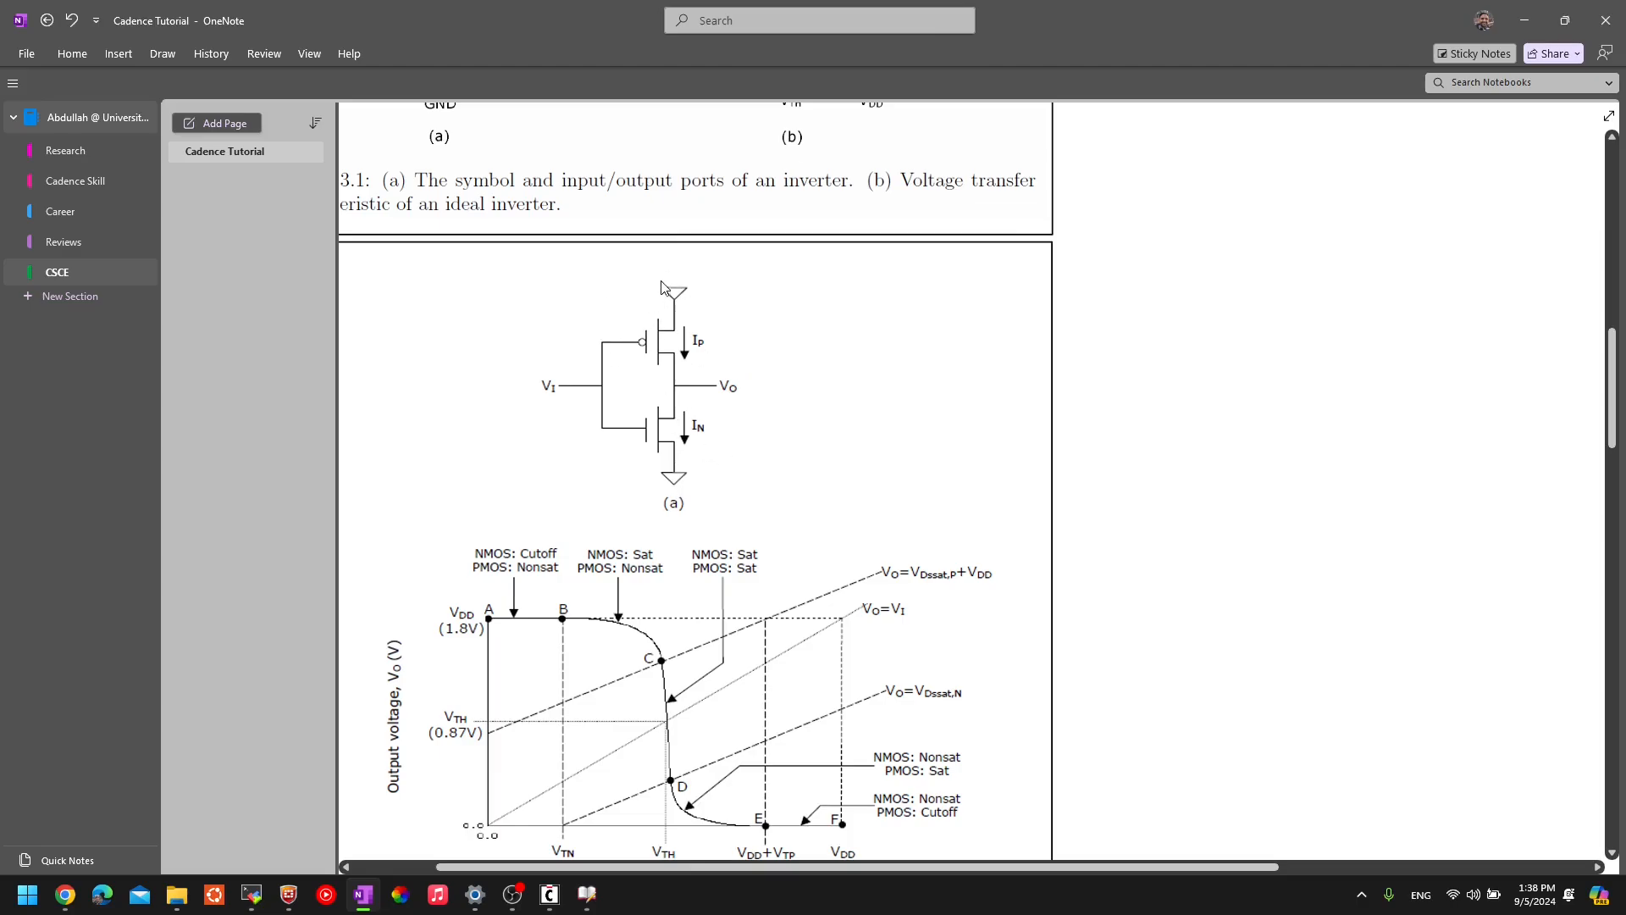
key("alt+Tab")
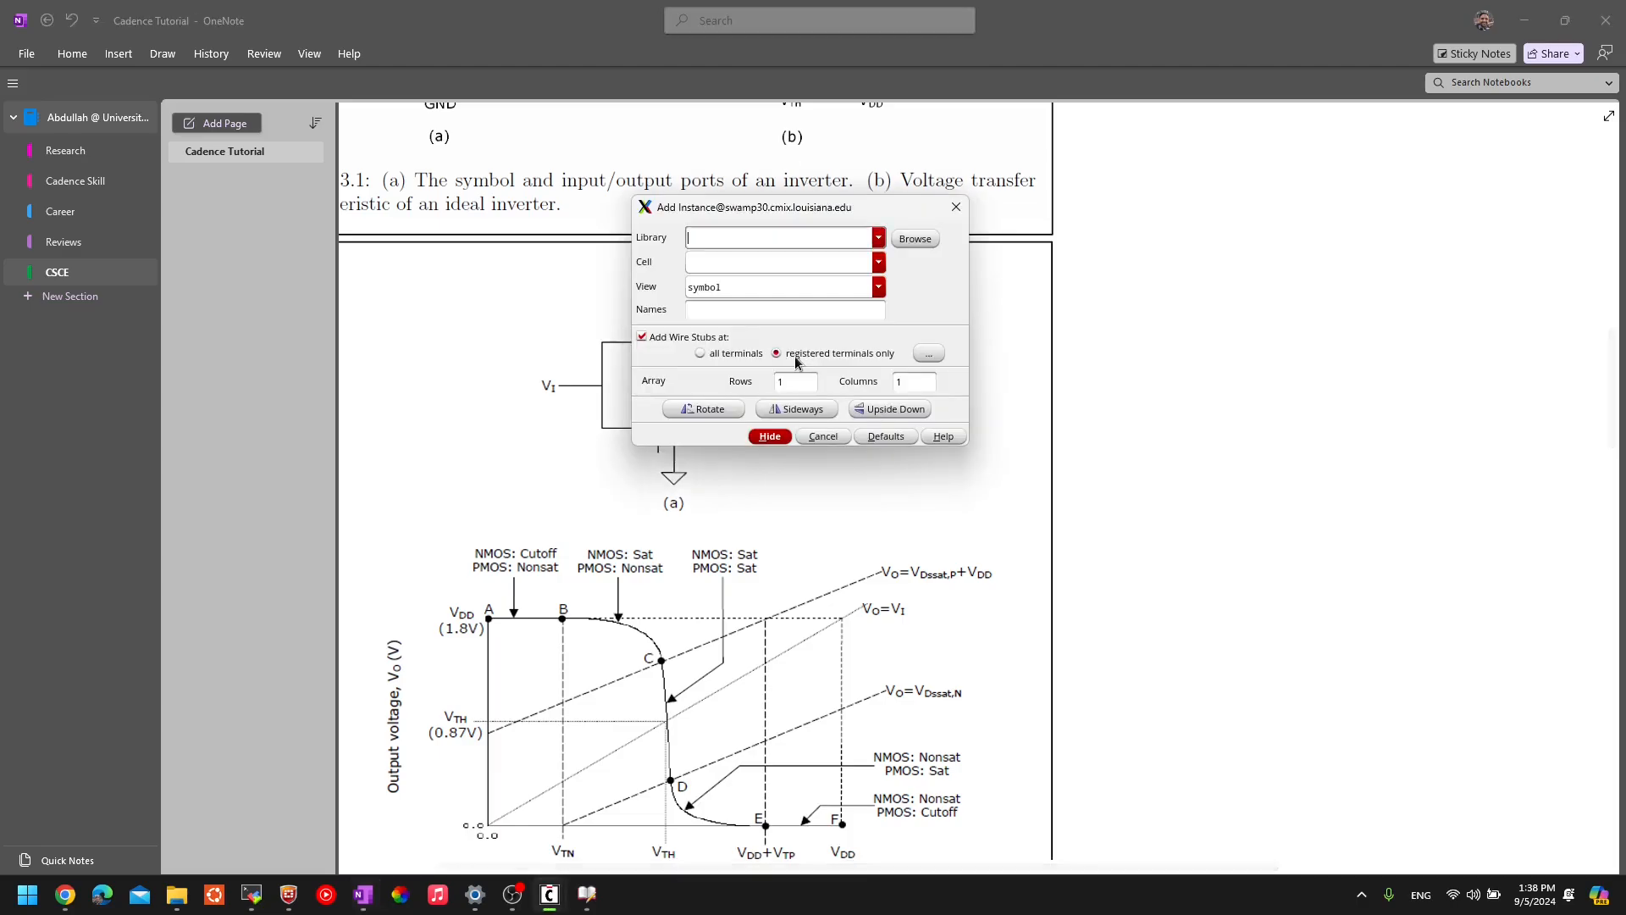
left_click(769, 436)
mouse_move(551, 908)
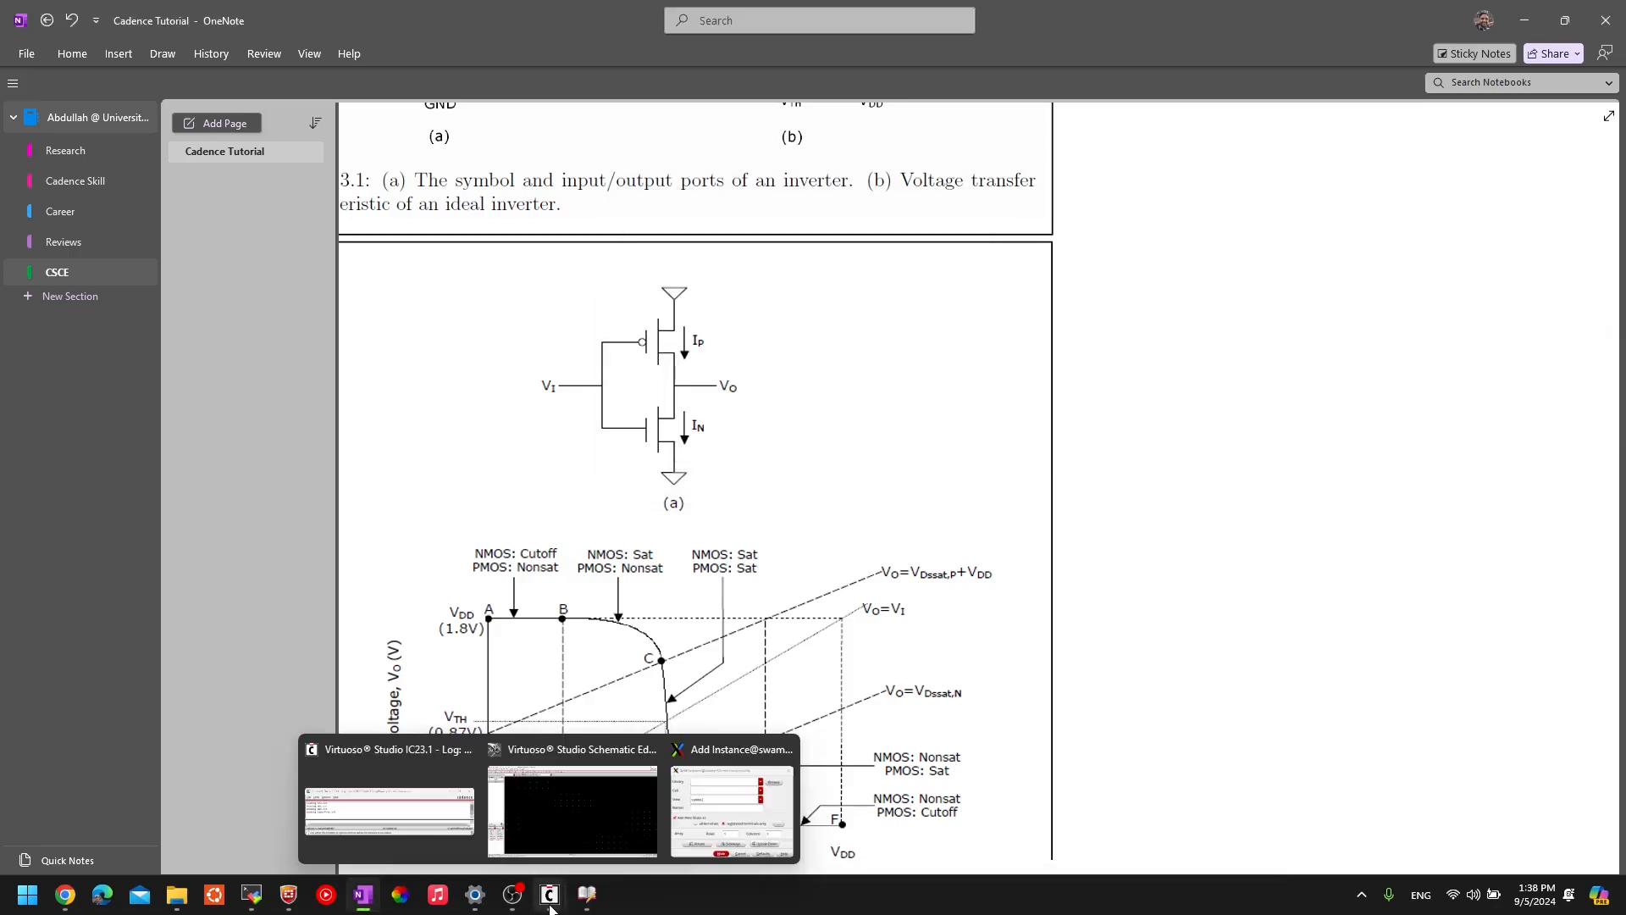
left_click(573, 805)
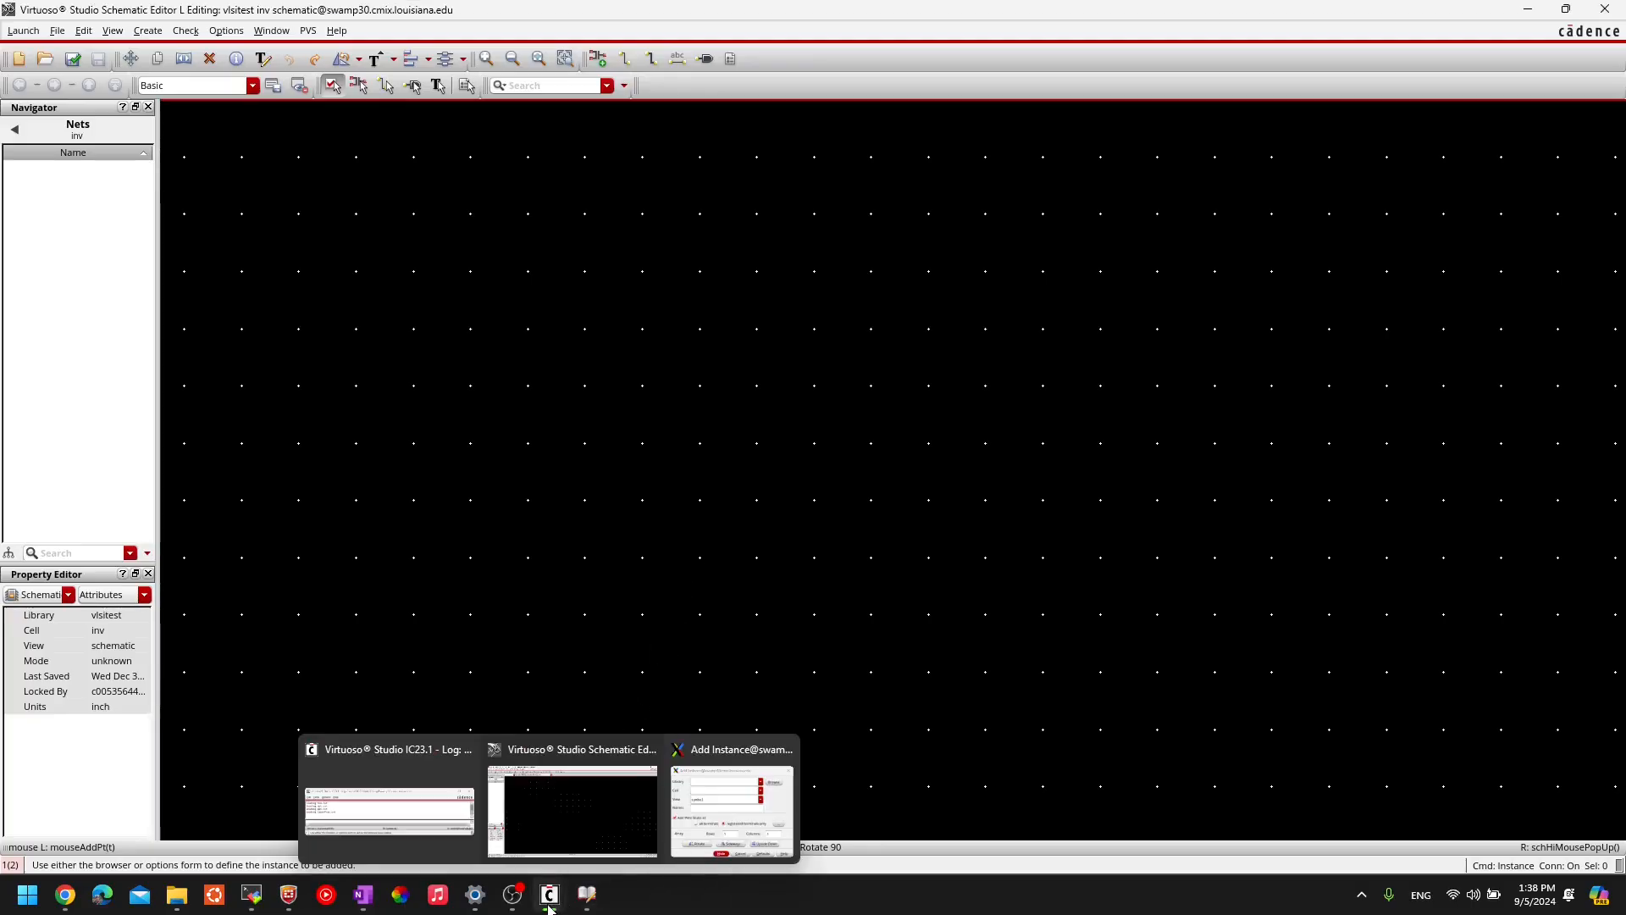
- In Add Instance, pick library gpdk045 and cell pmos1v
left_click(732, 809)
left_click(712, 240)
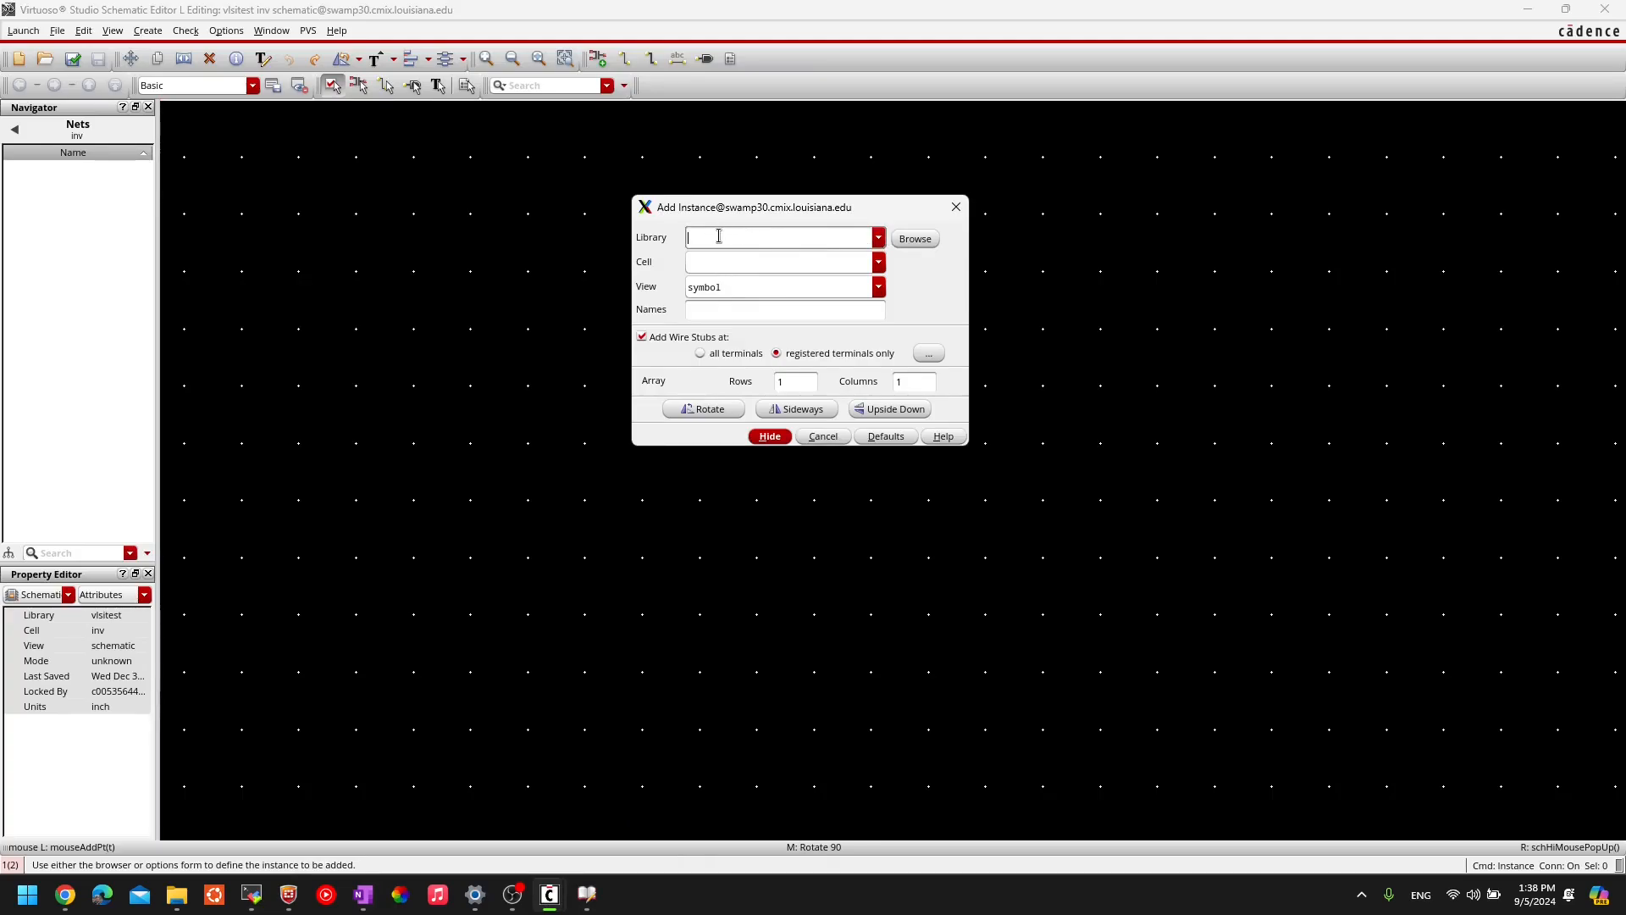
left_click(878, 240)
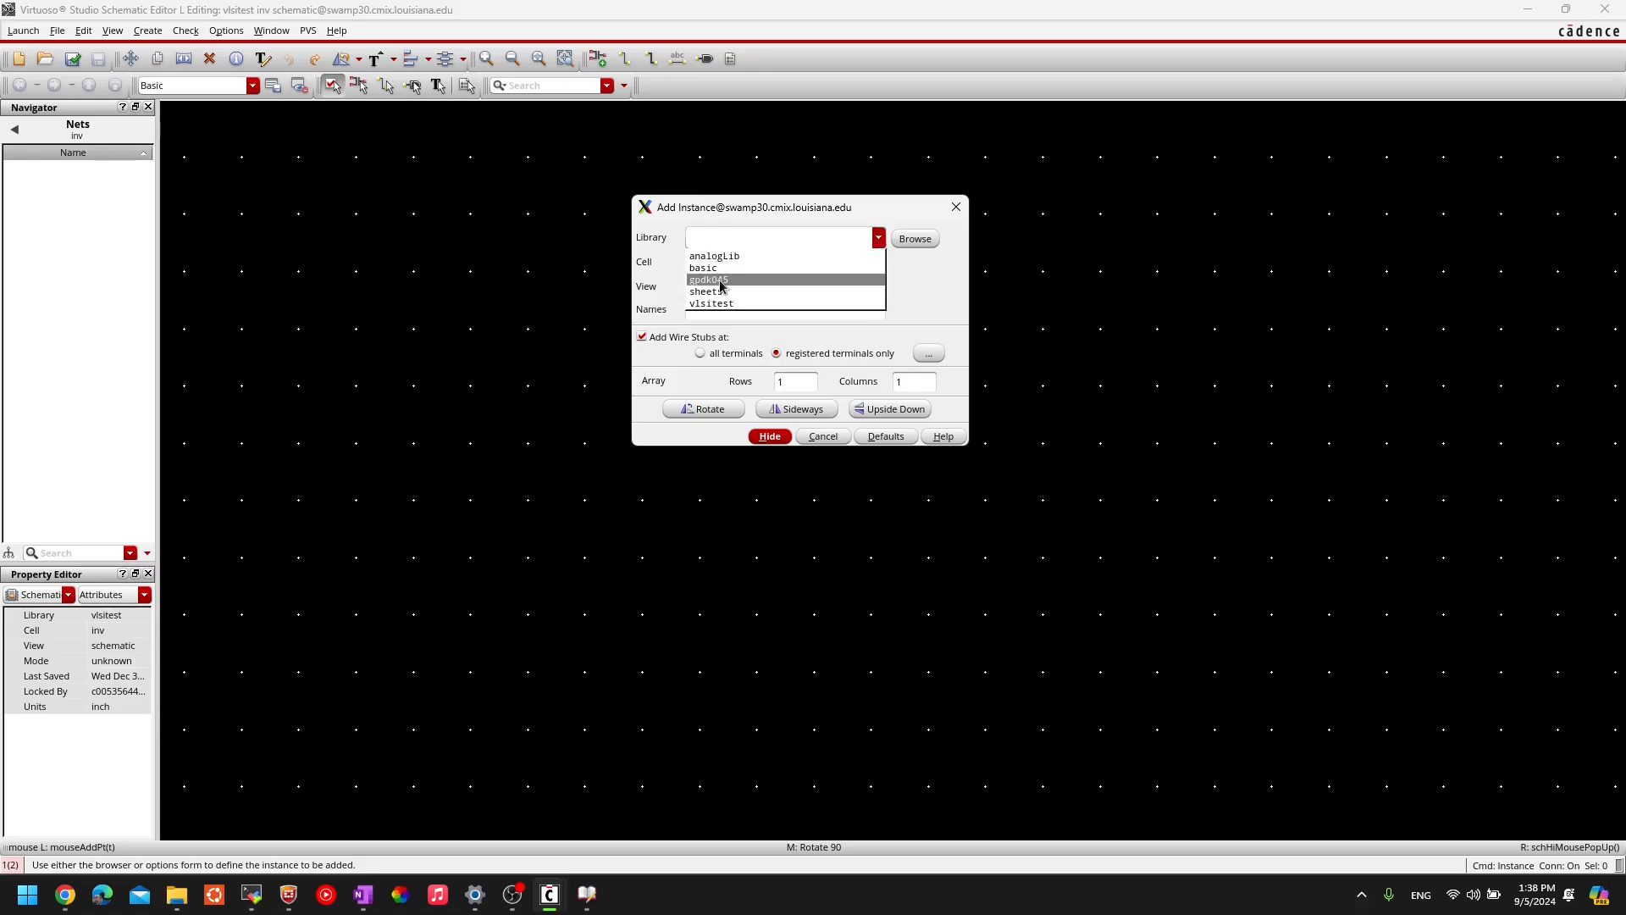
left_click(719, 280)
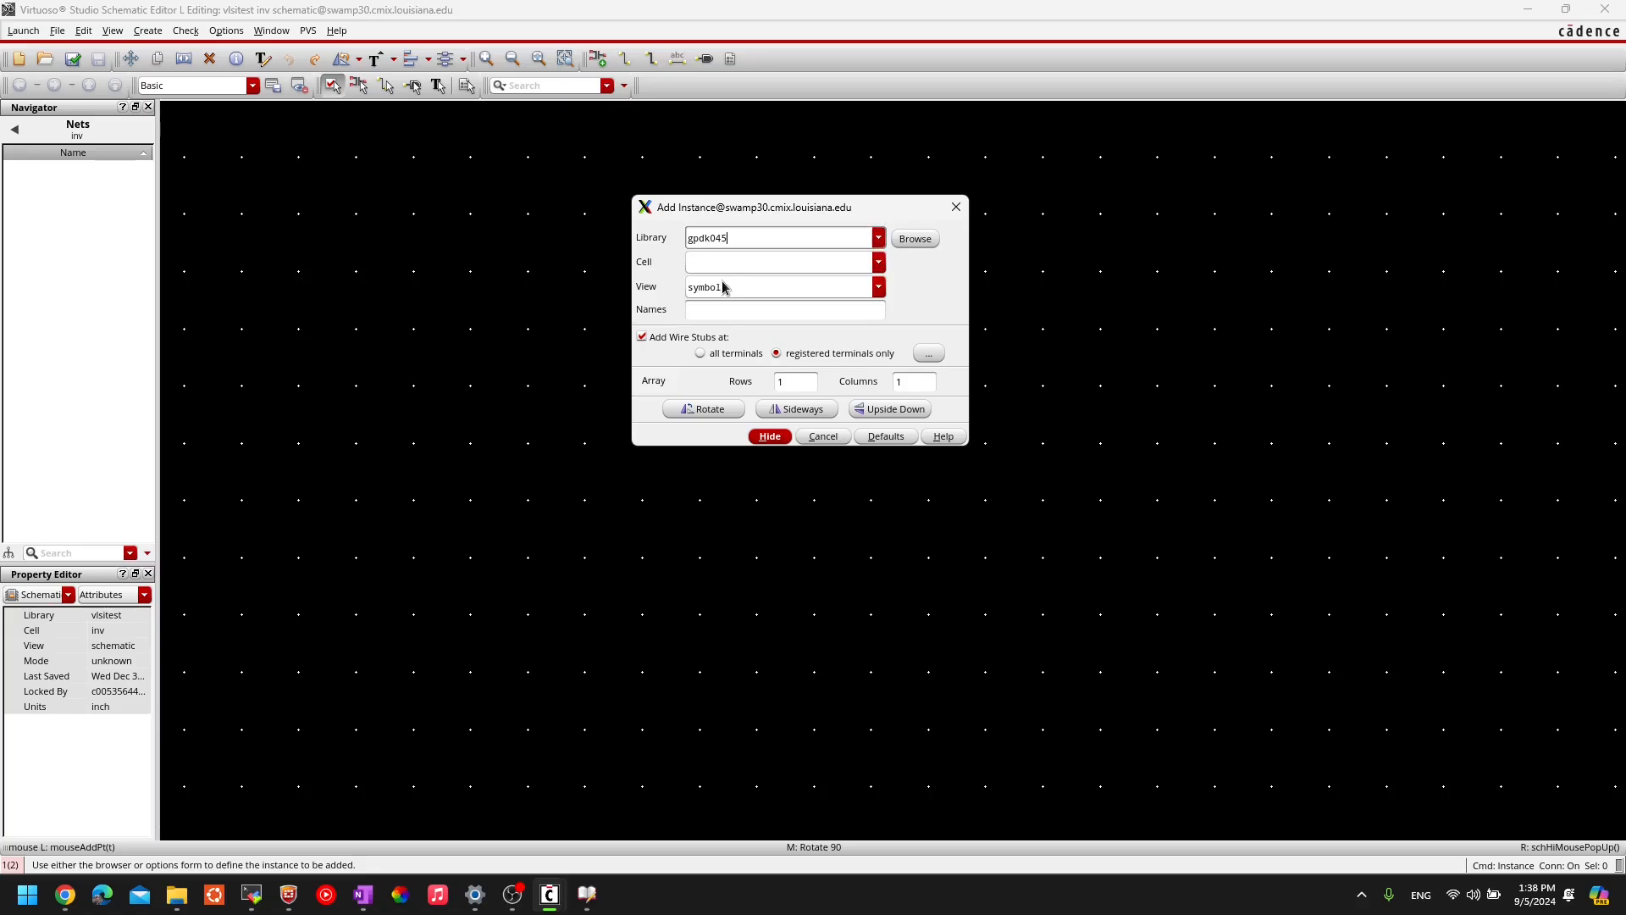
left_click(879, 262)
scroll(813, 424, "down", 5)
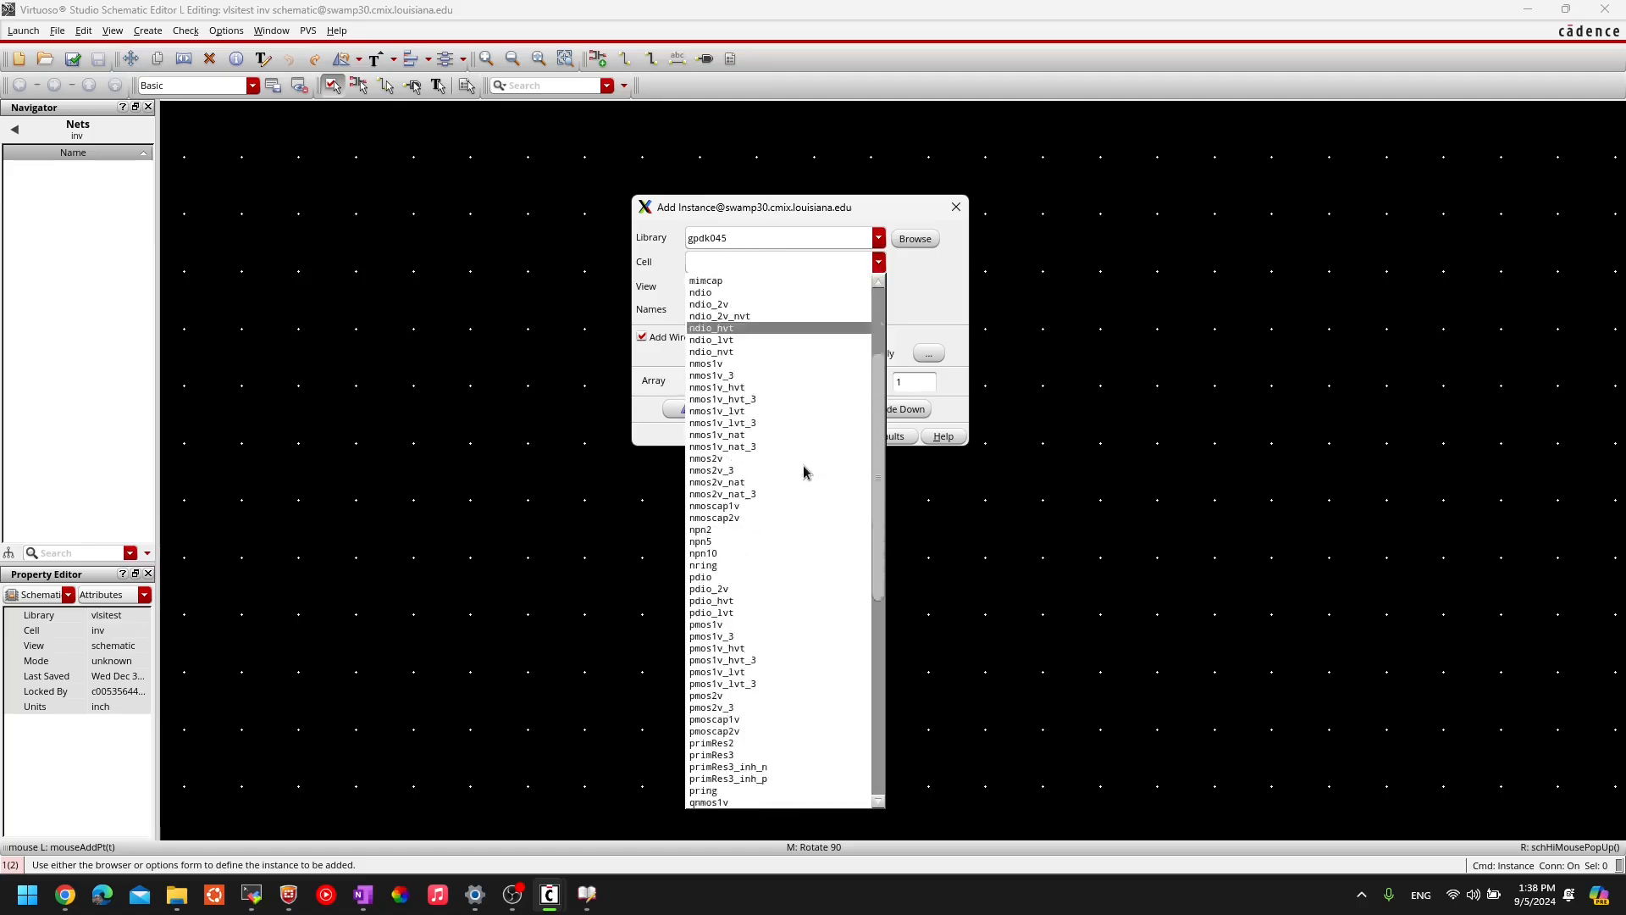
scroll(804, 471, "down", 6)
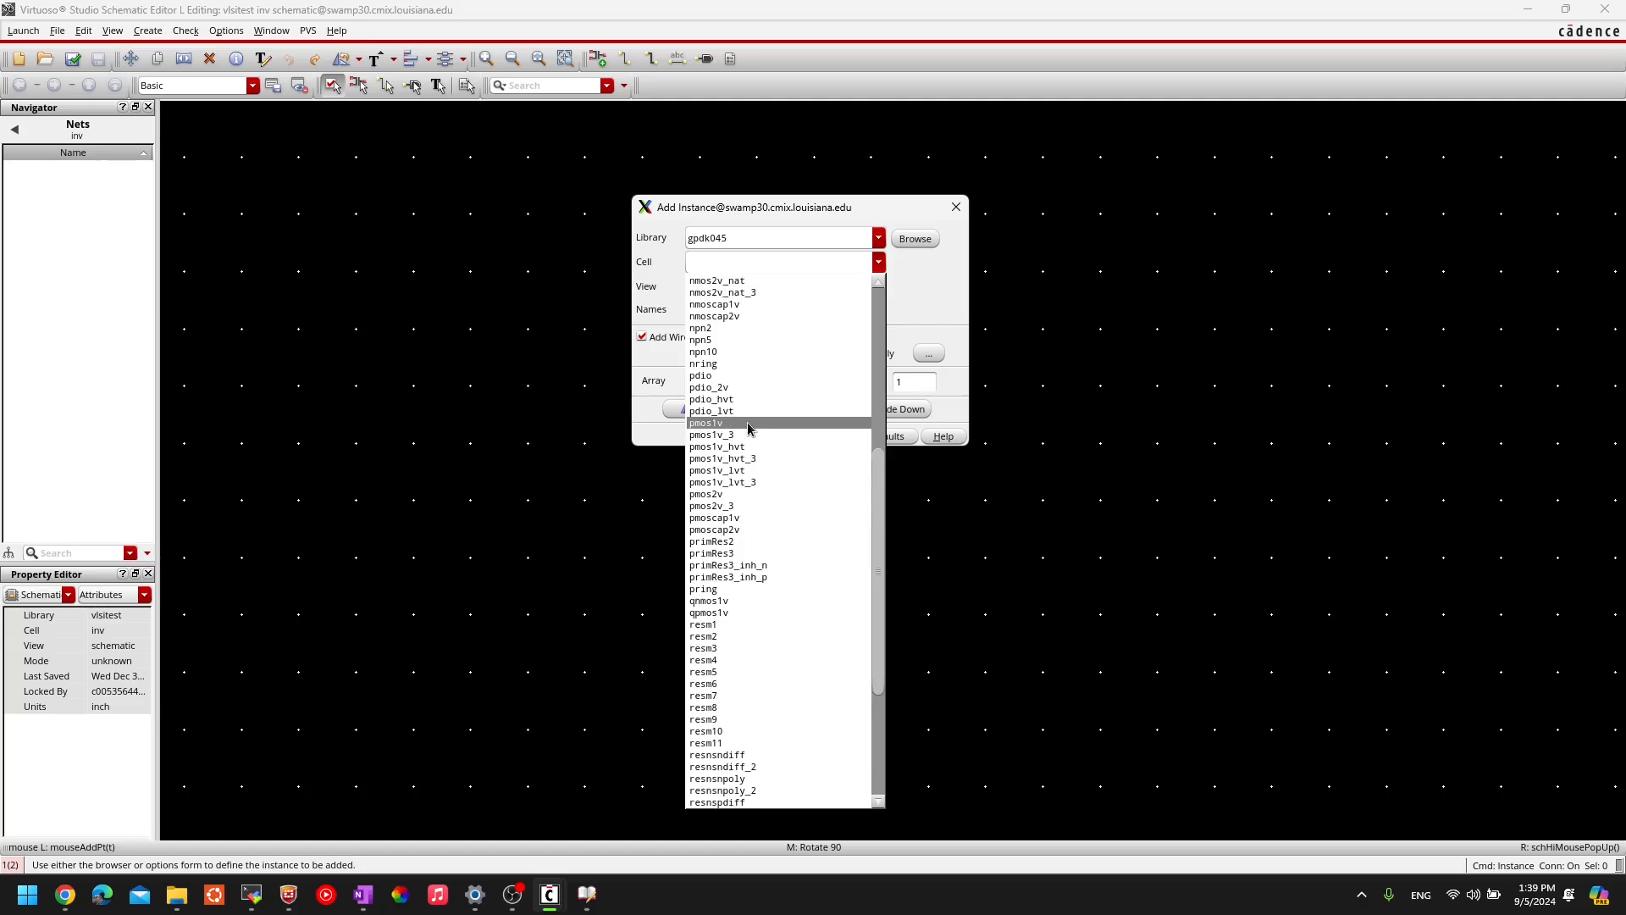
scroll(749, 429, "up", 5)
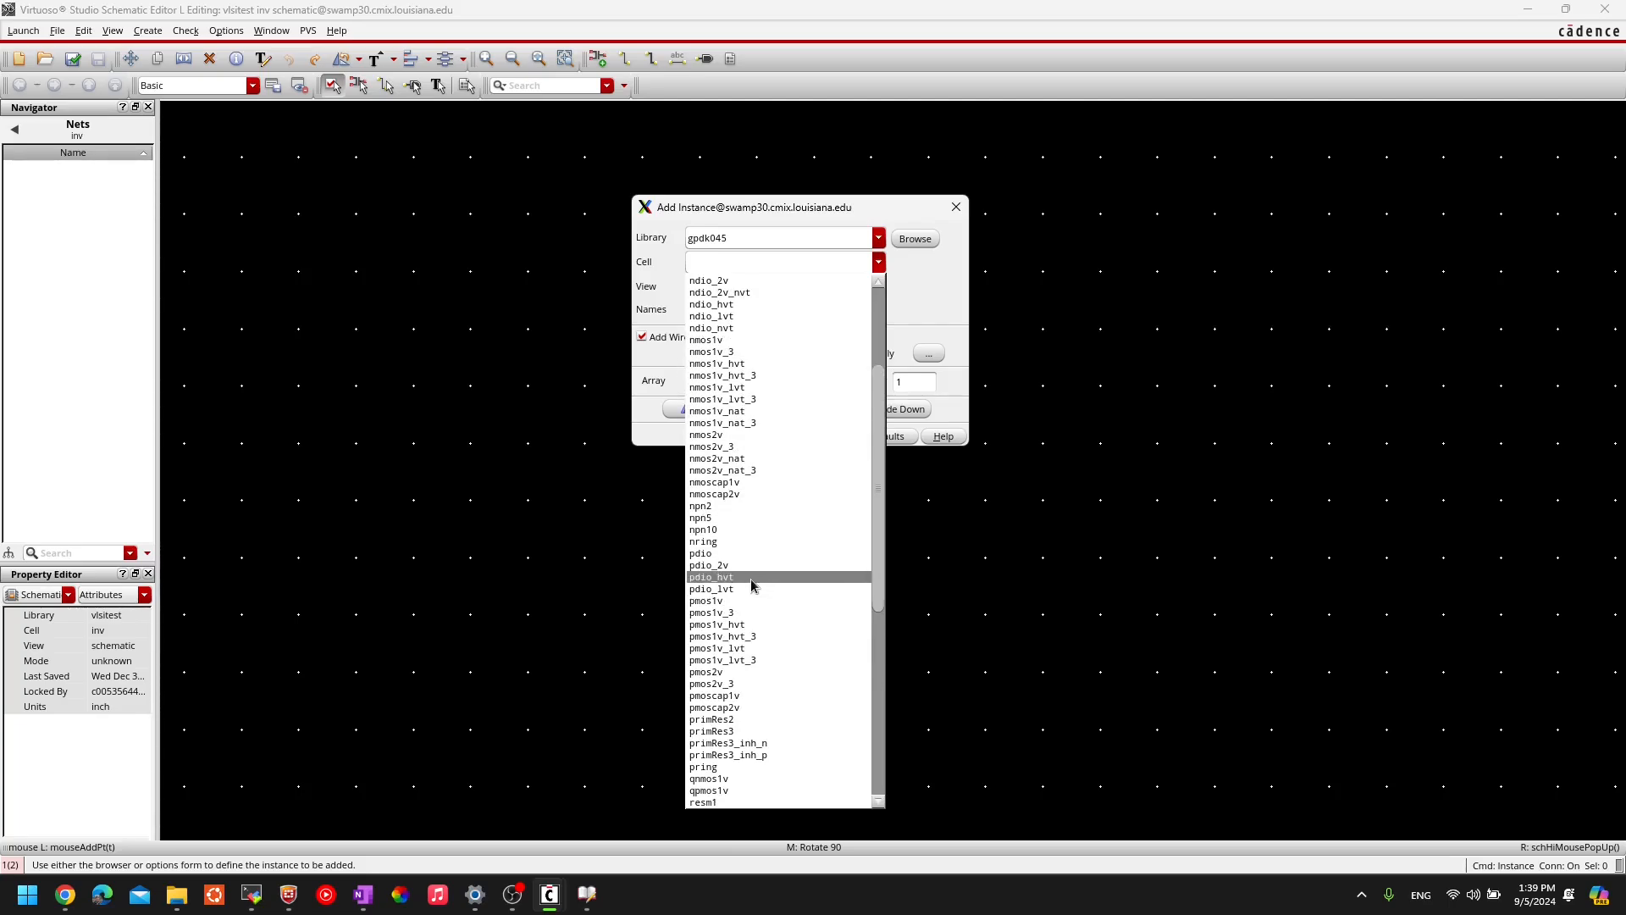
left_click(708, 602)
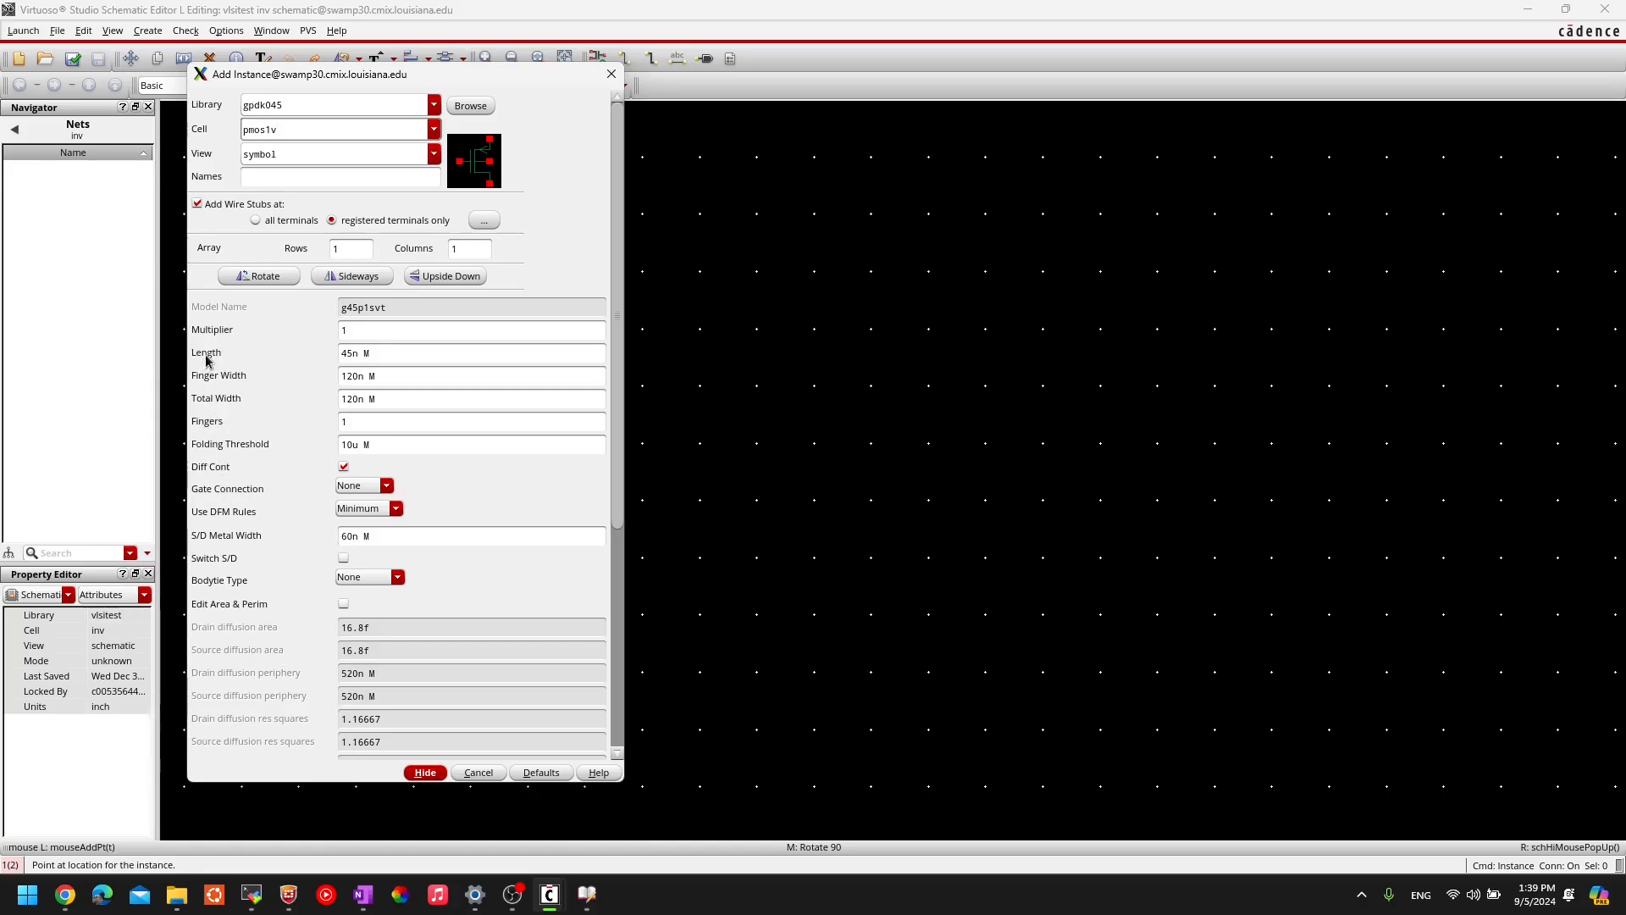
left_click(364, 353)
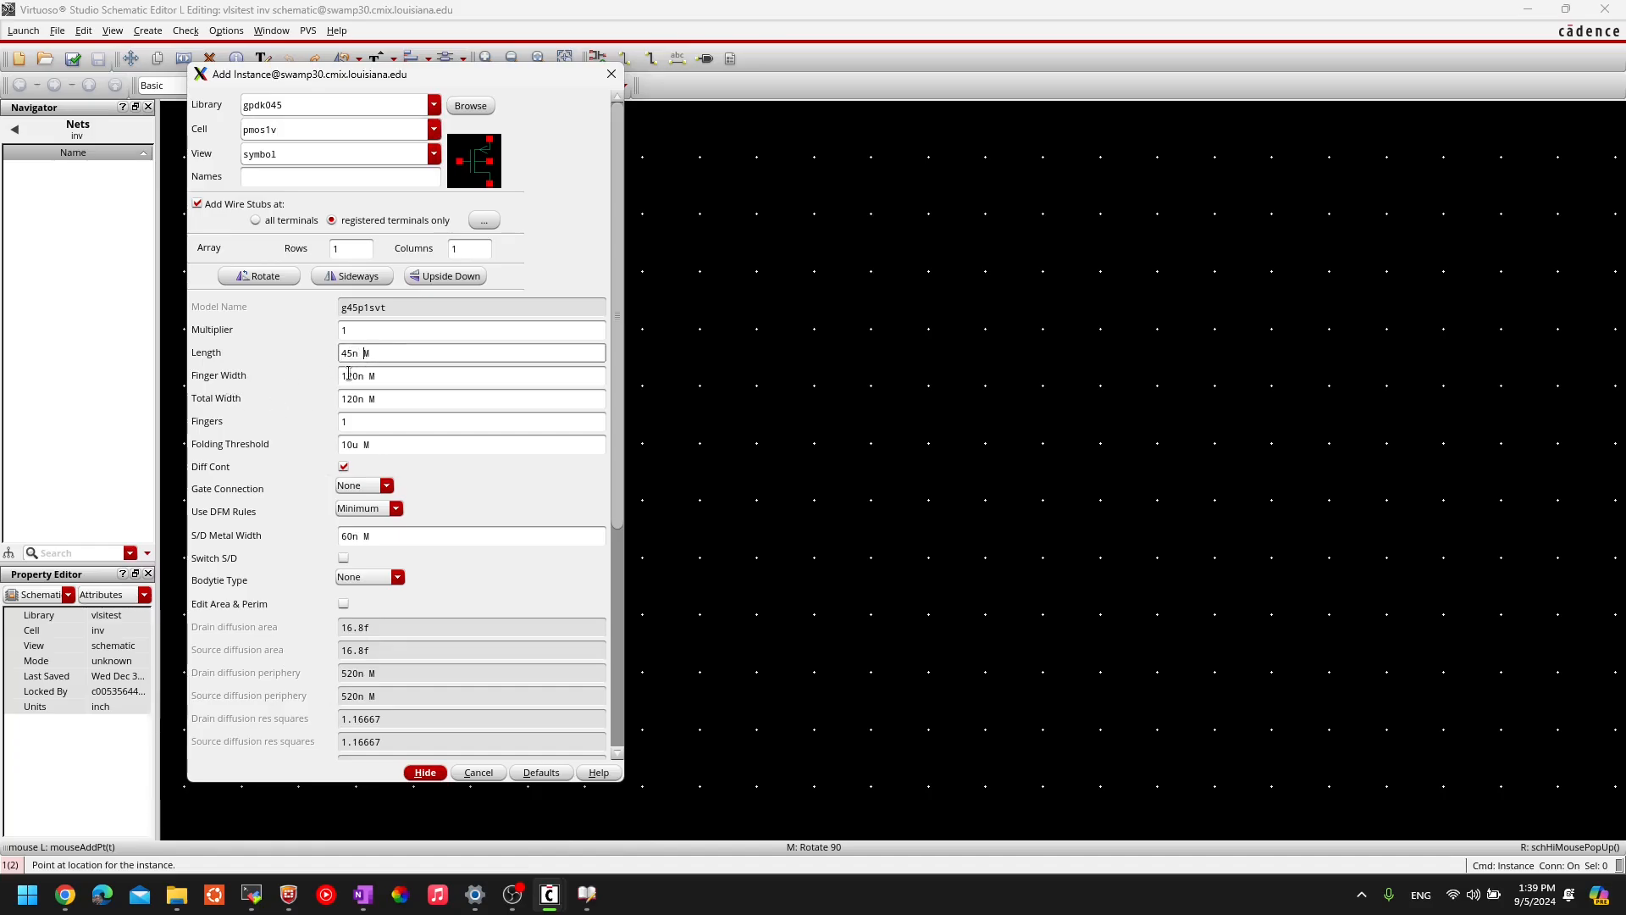
left_click(359, 373)
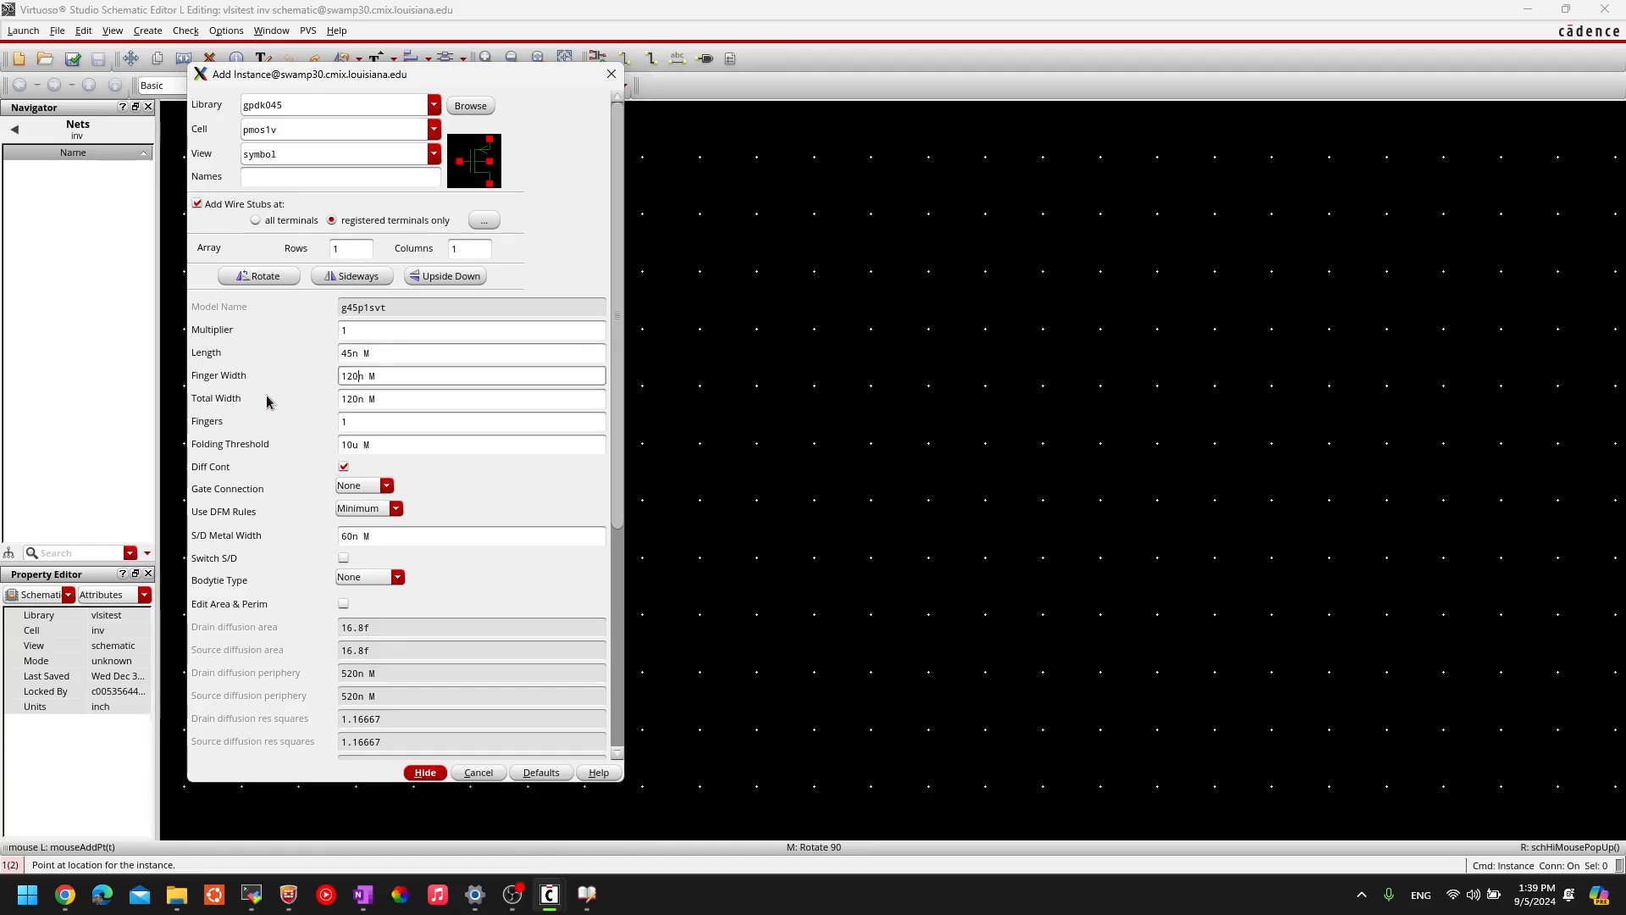
left_click(354, 354)
left_click(352, 378)
left_click(348, 359)
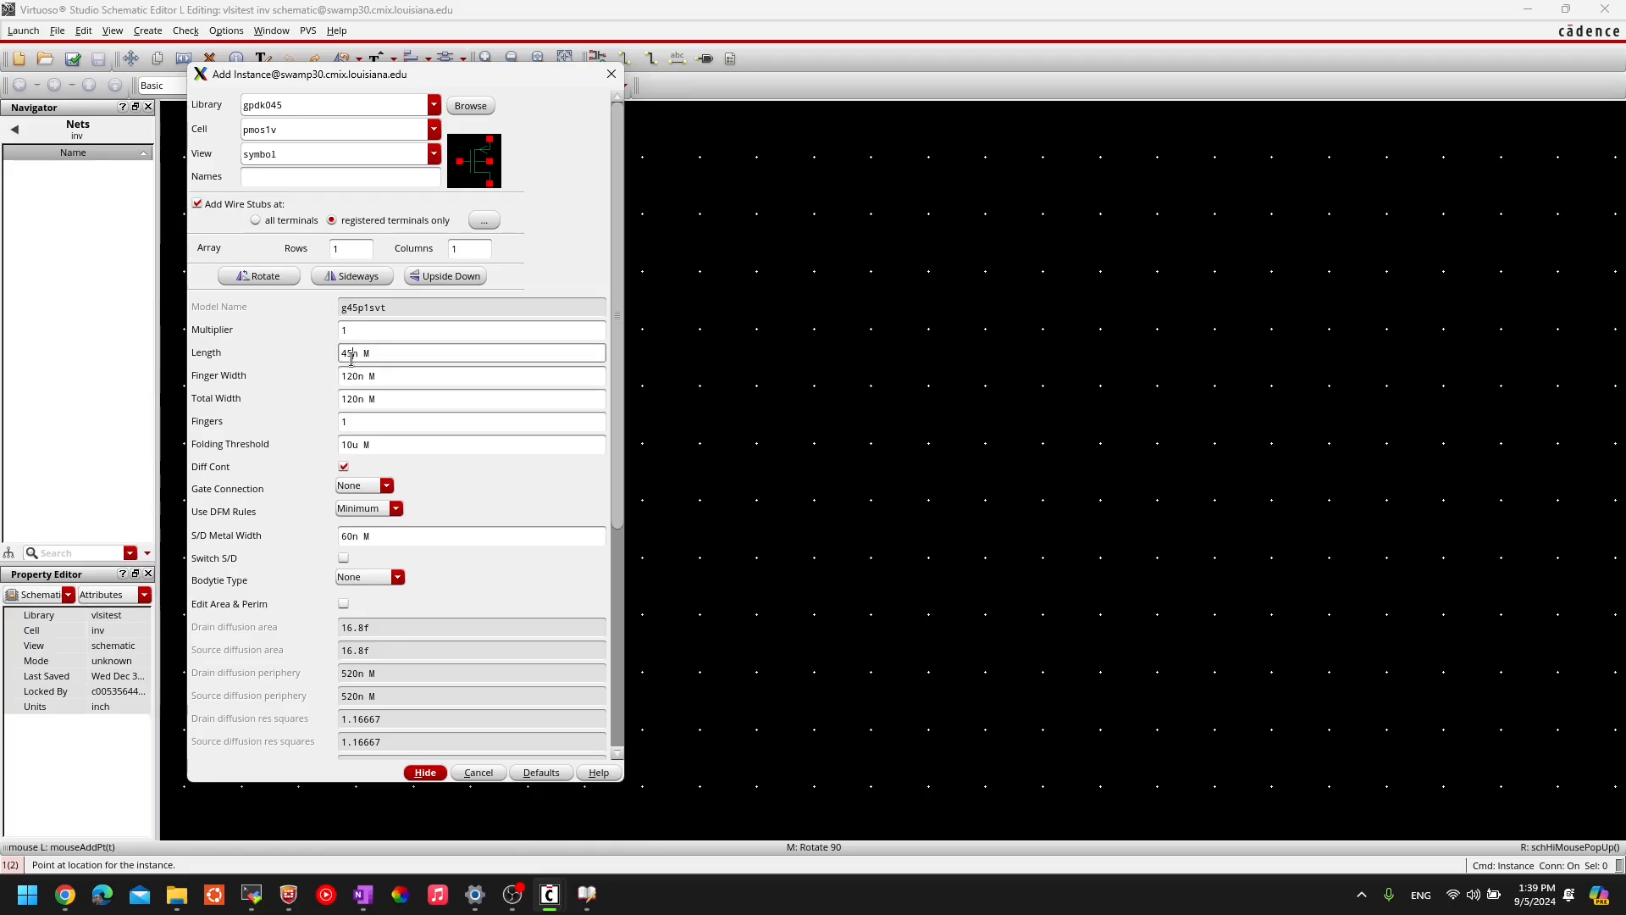
left_click(349, 379)
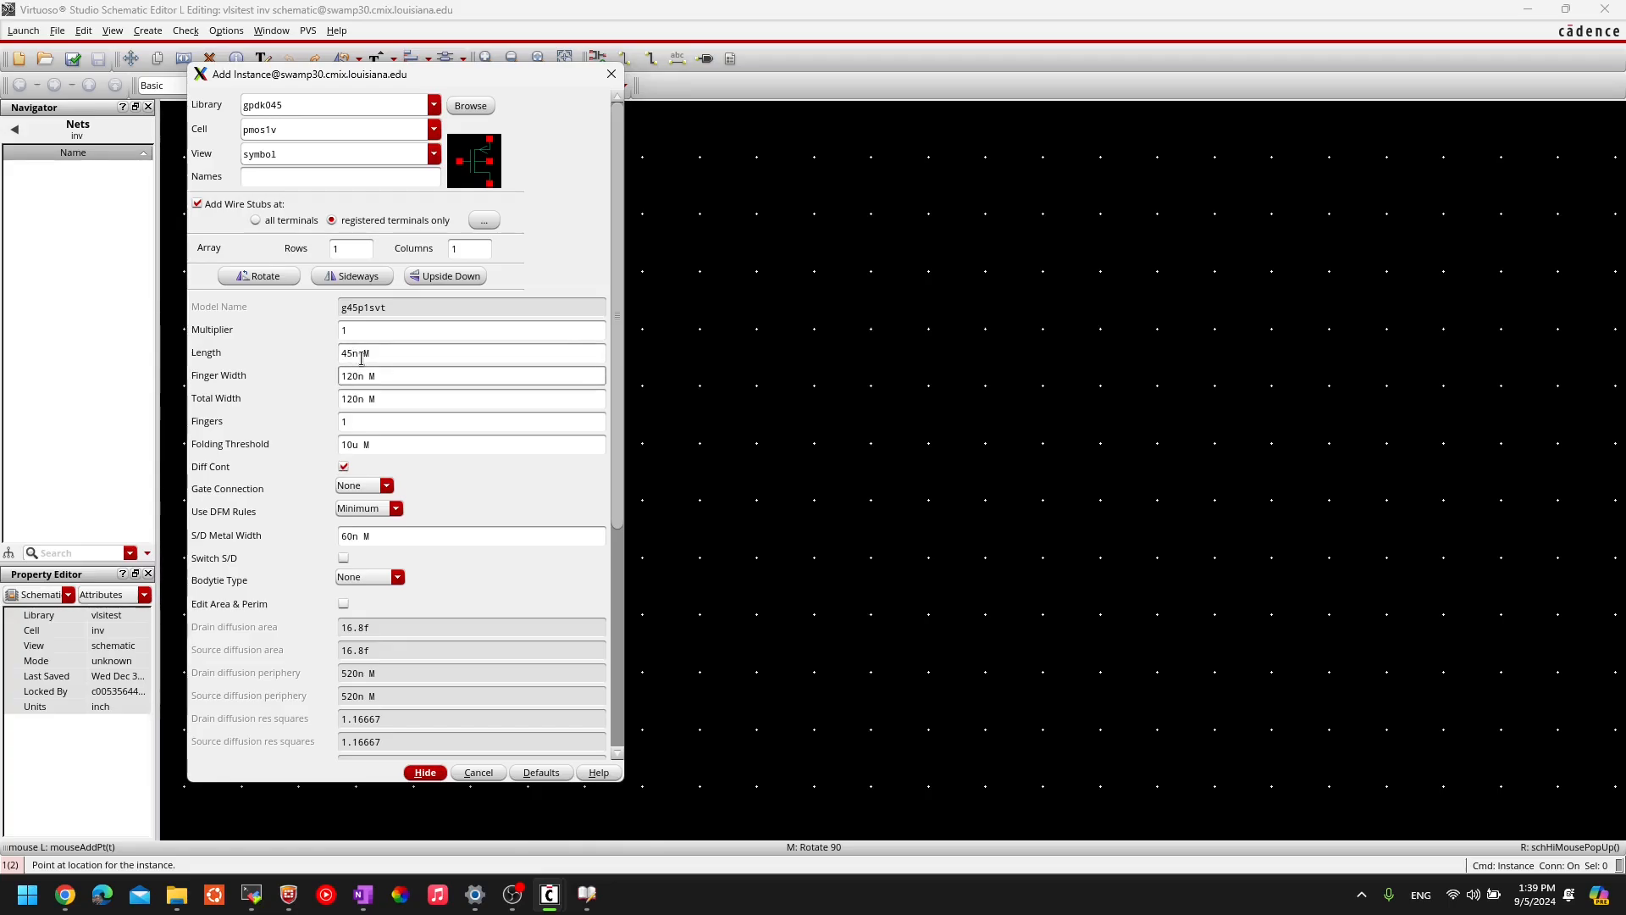
left_click(362, 354)
left_click(349, 333)
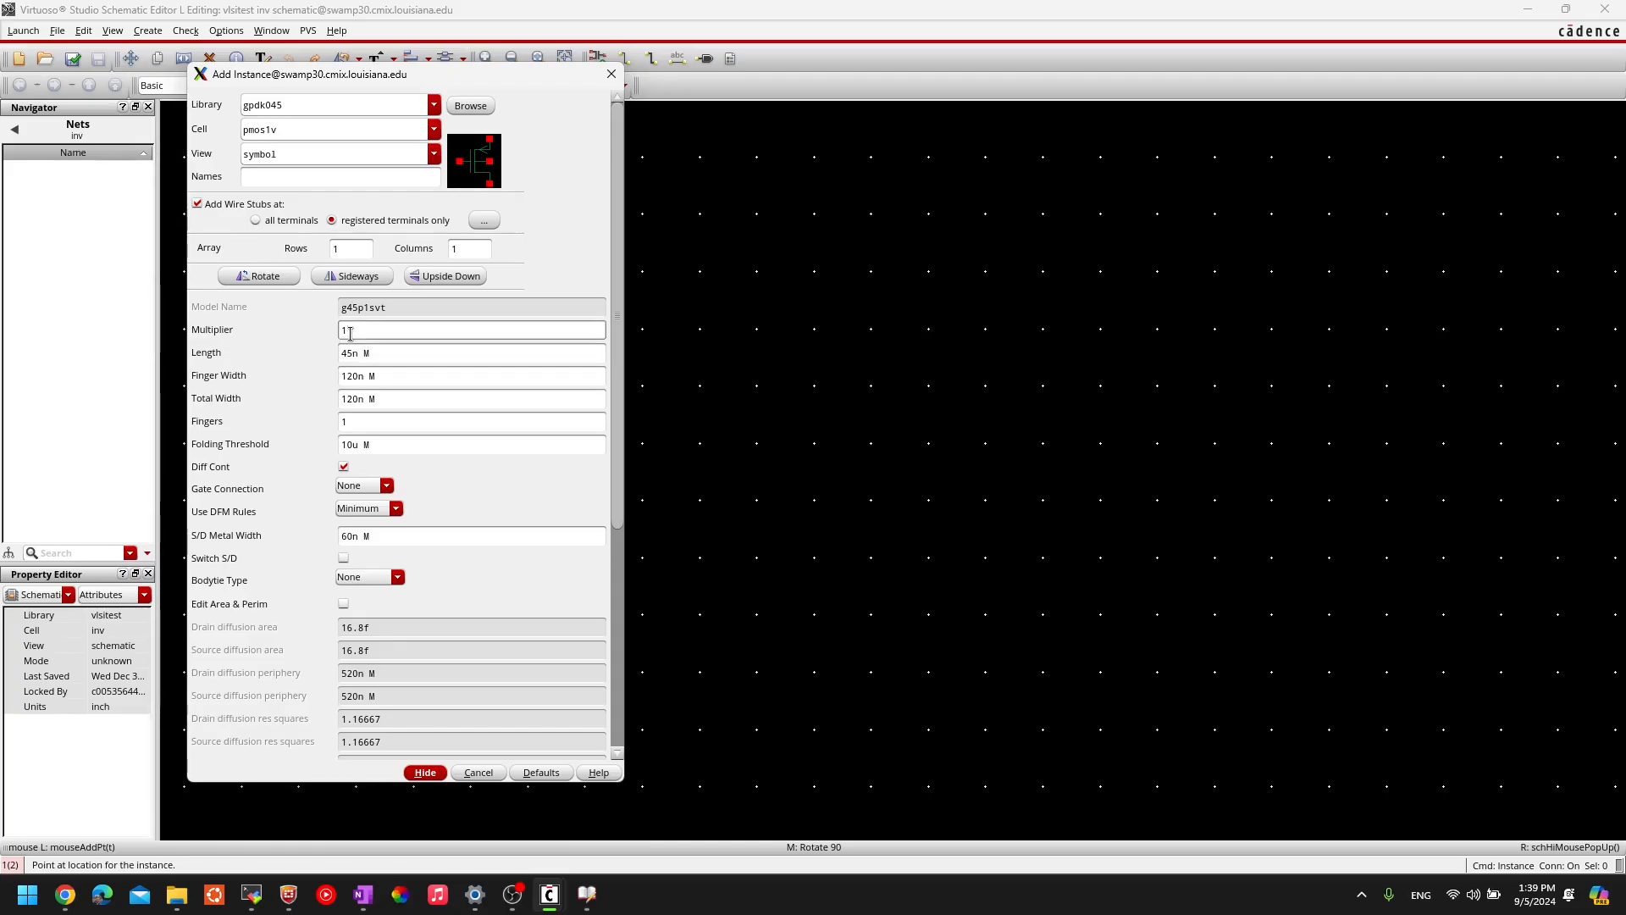
double_click(344, 332)
left_click(382, 355)
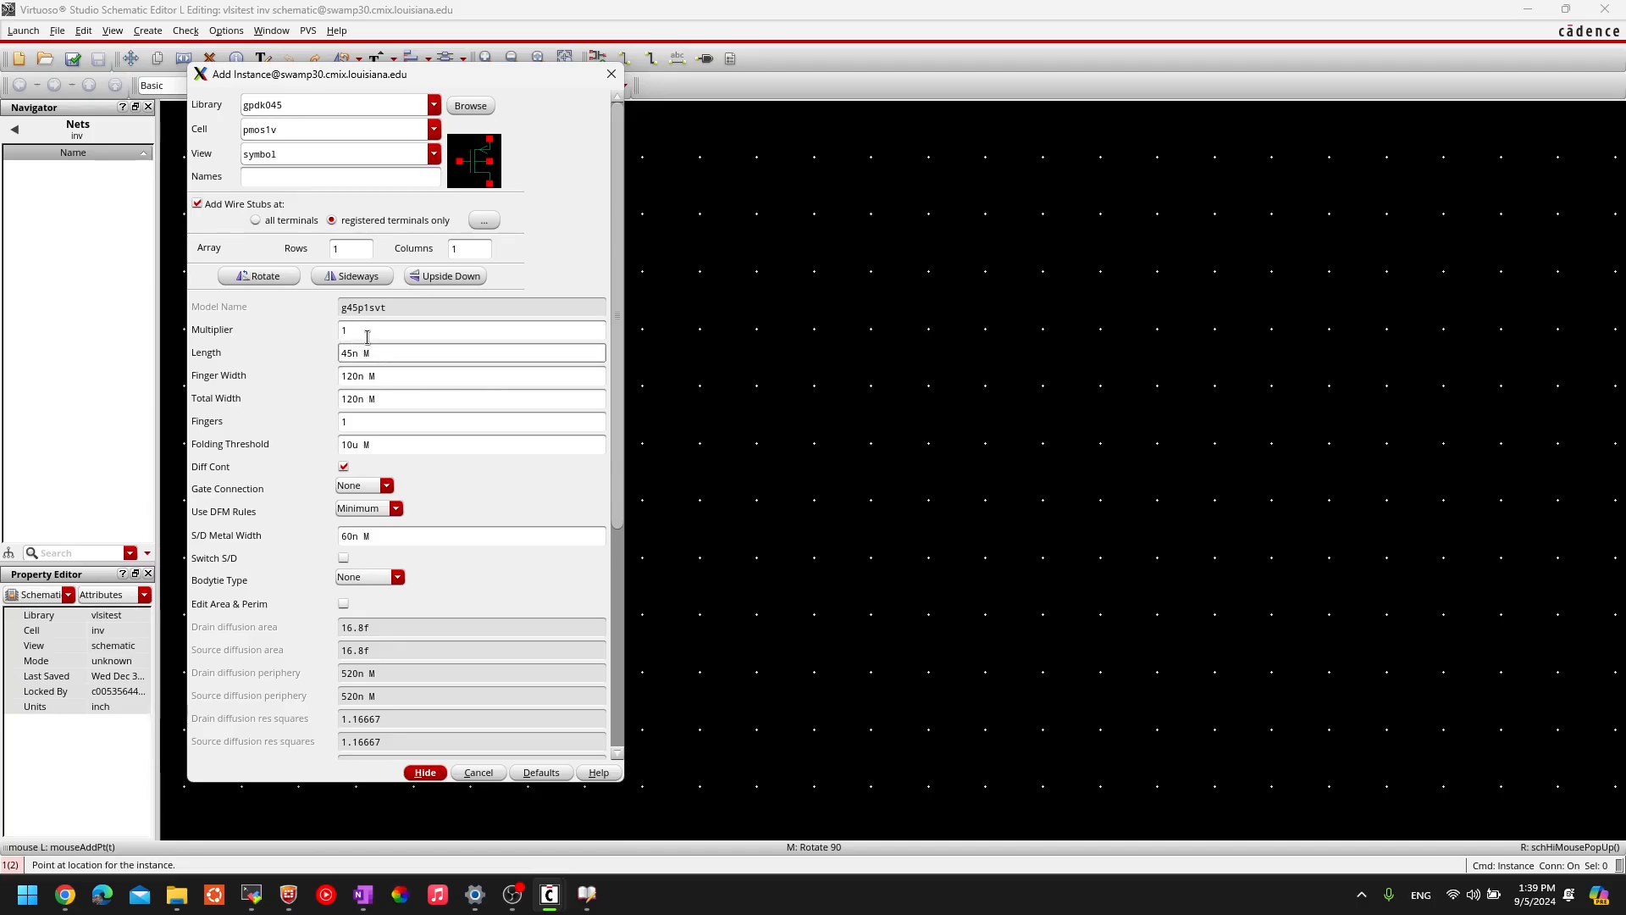
left_click(349, 332)
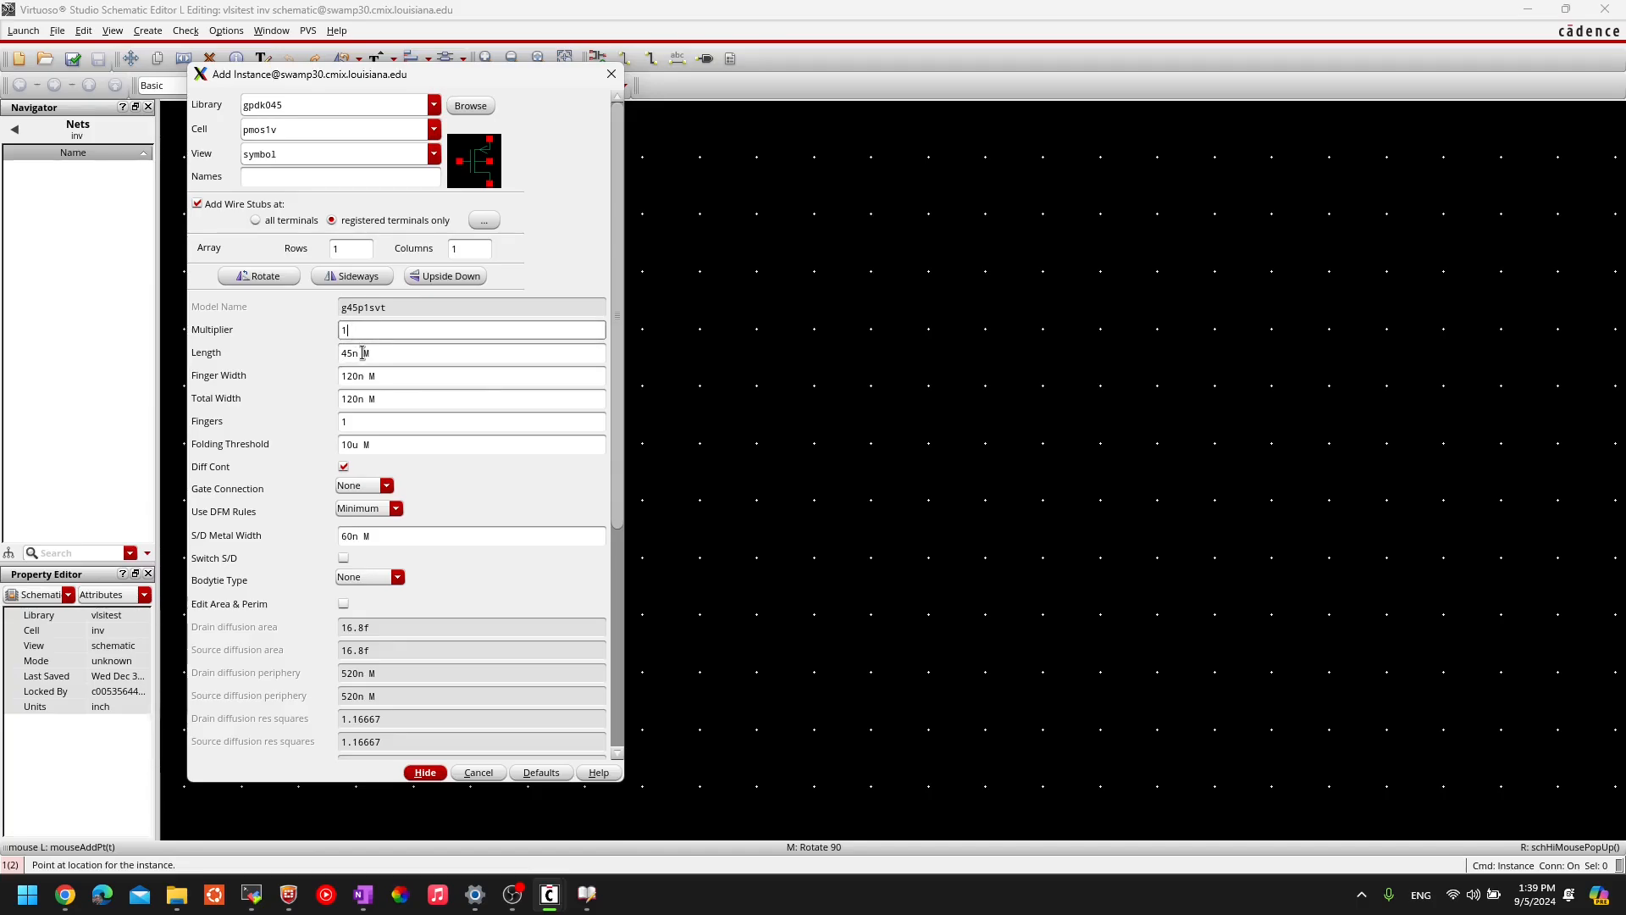
left_click(362, 423)
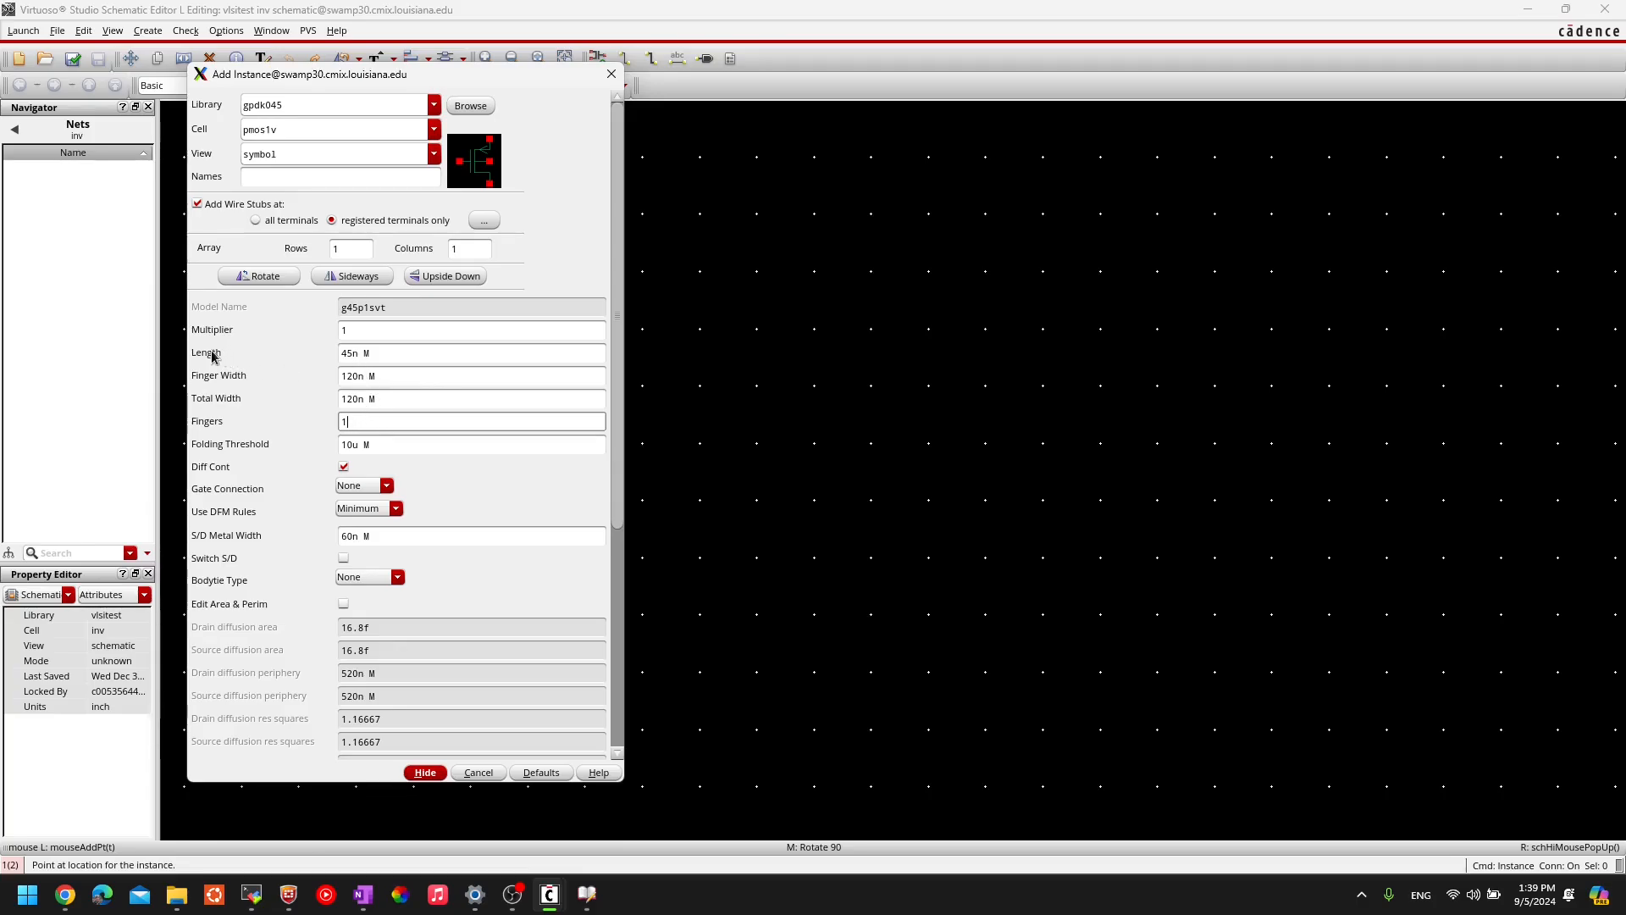
left_click(370, 352)
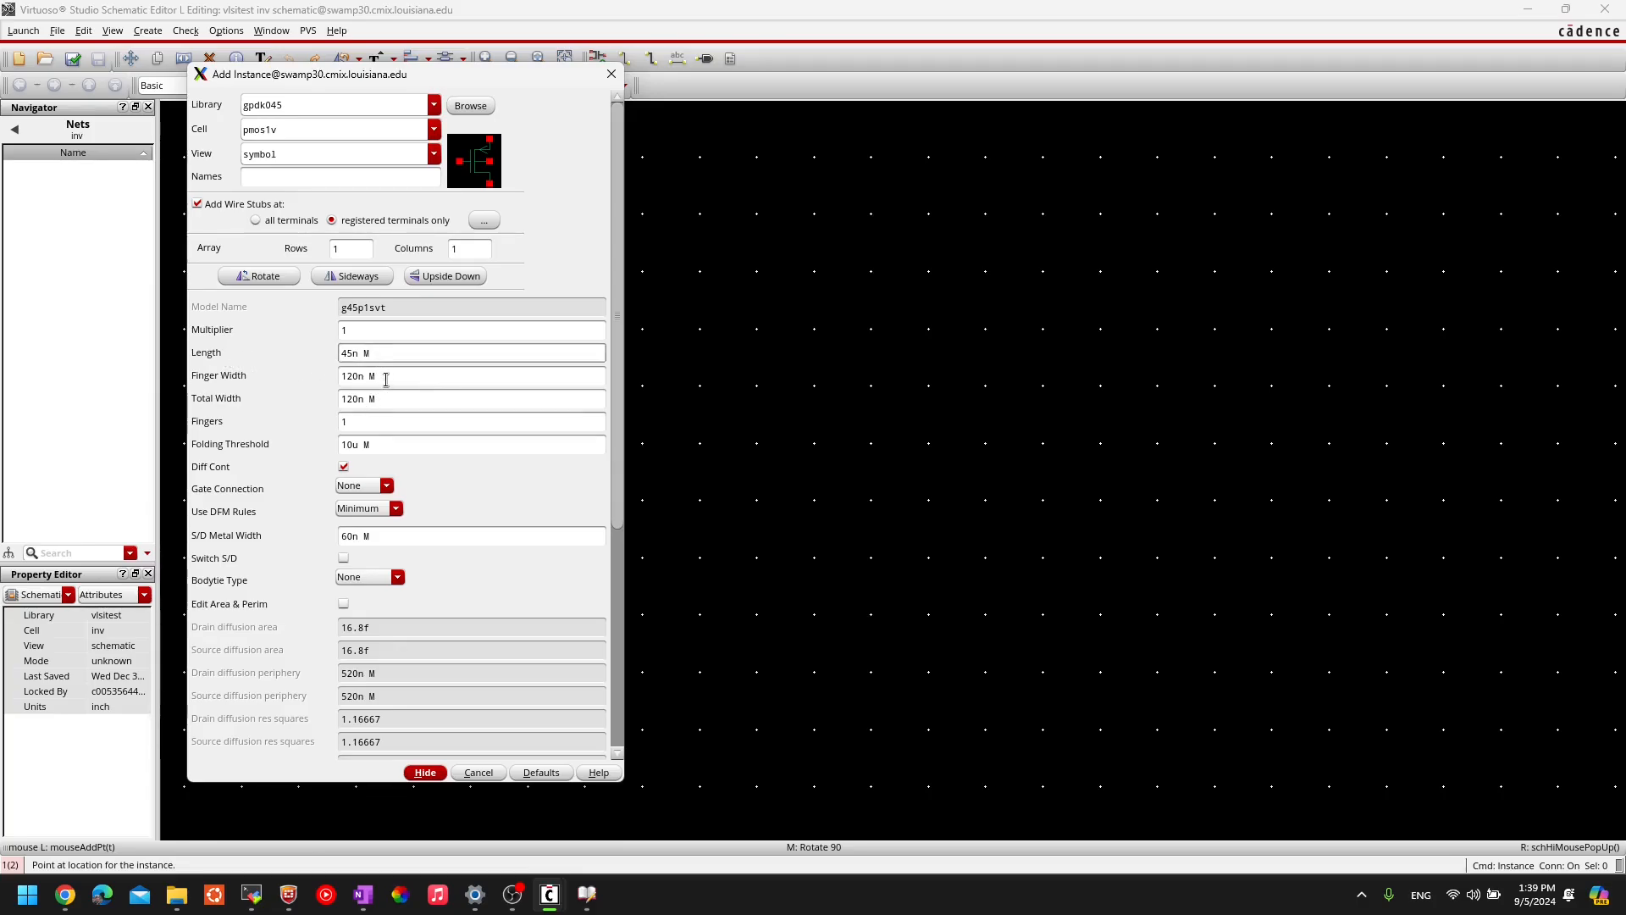
left_click(387, 379)
left_click(382, 359)
left_click(384, 382)
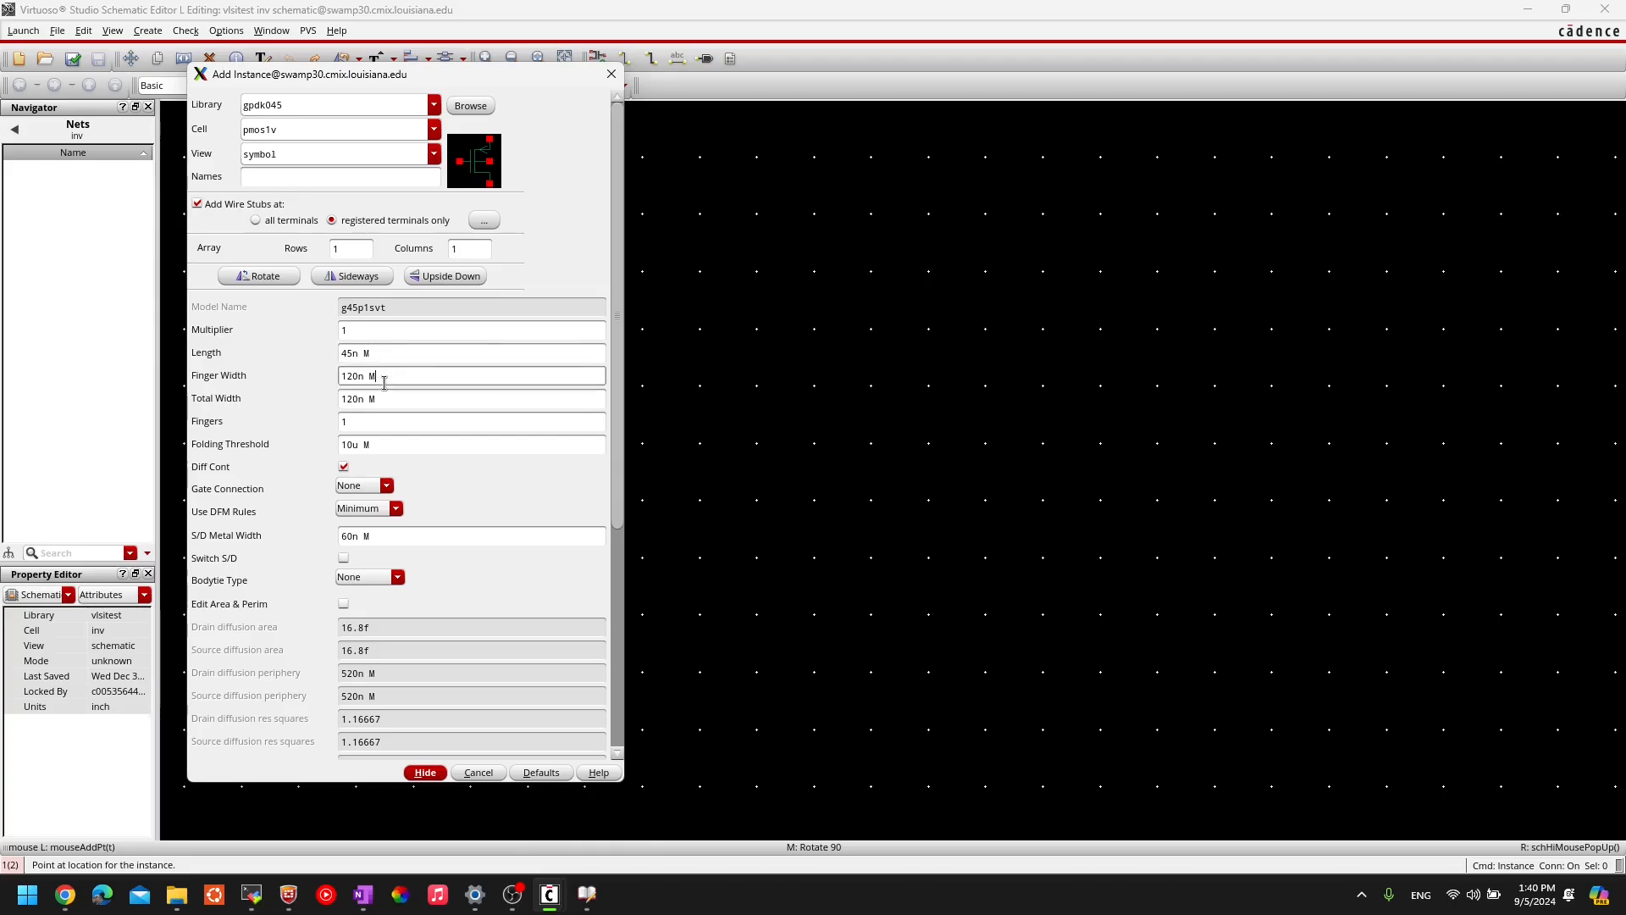
left_click(374, 355)
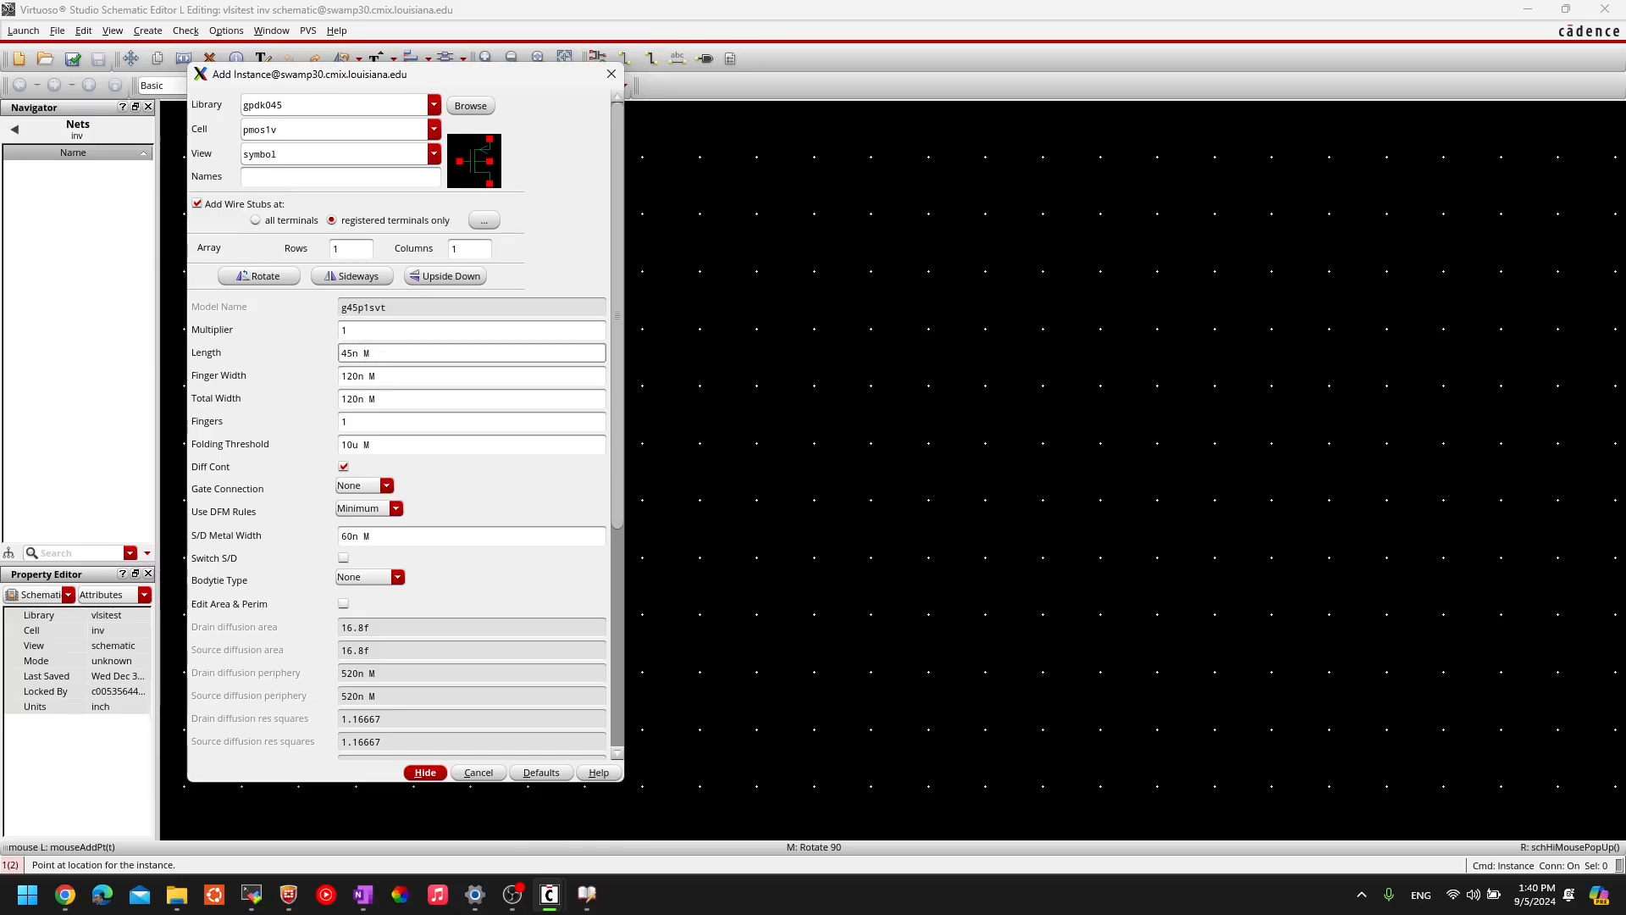
left_click(396, 376)
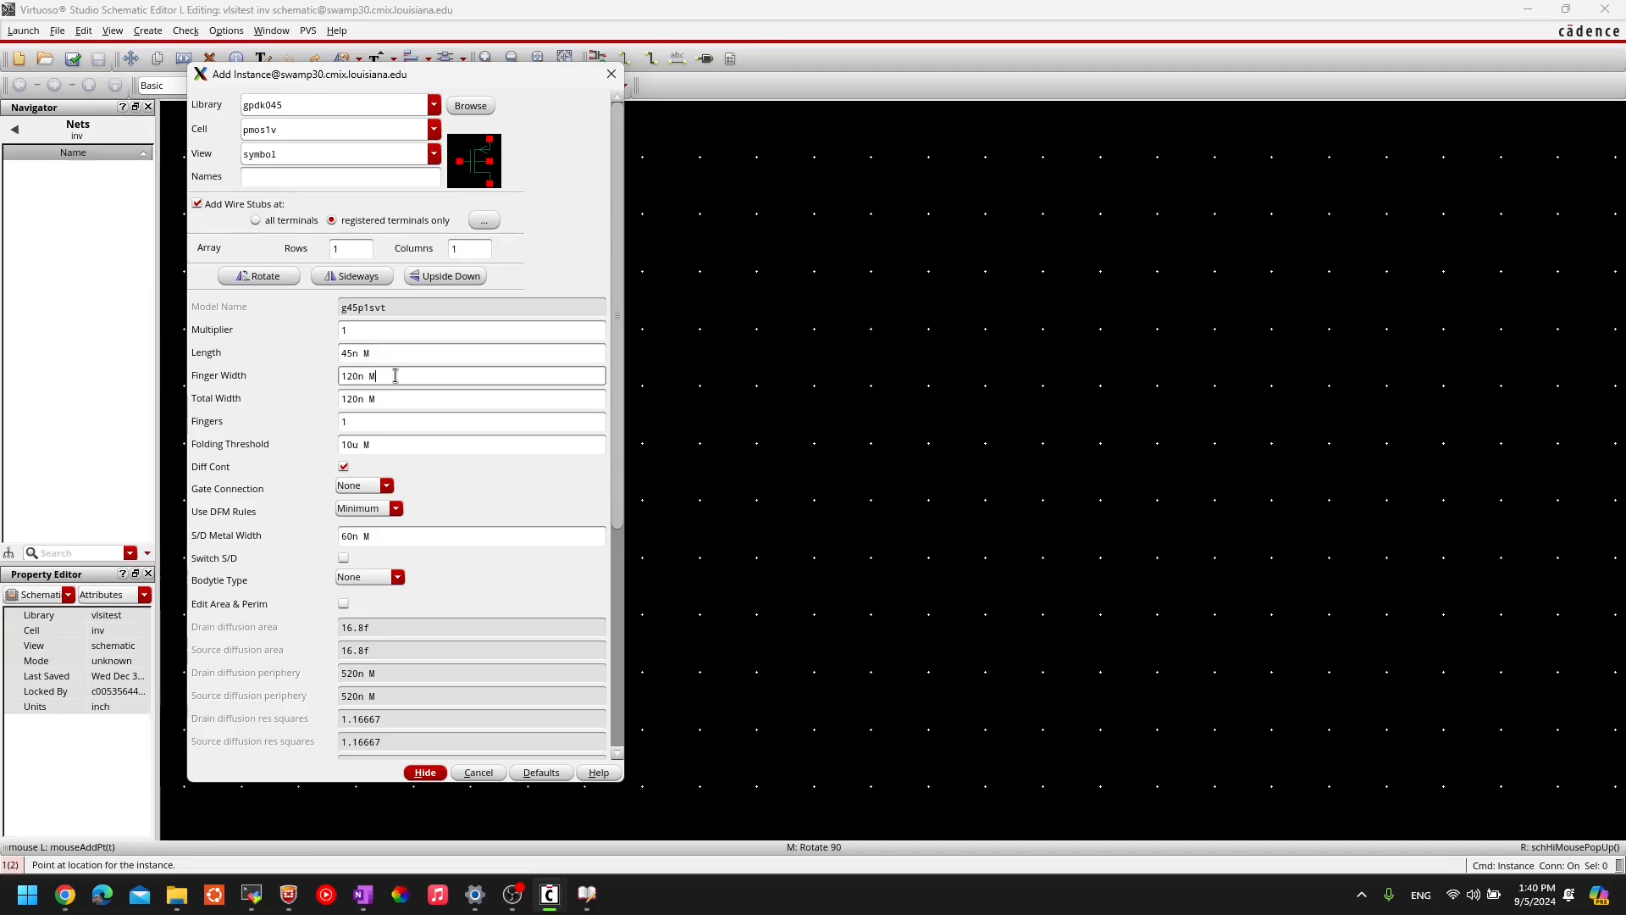
left_click(381, 357)
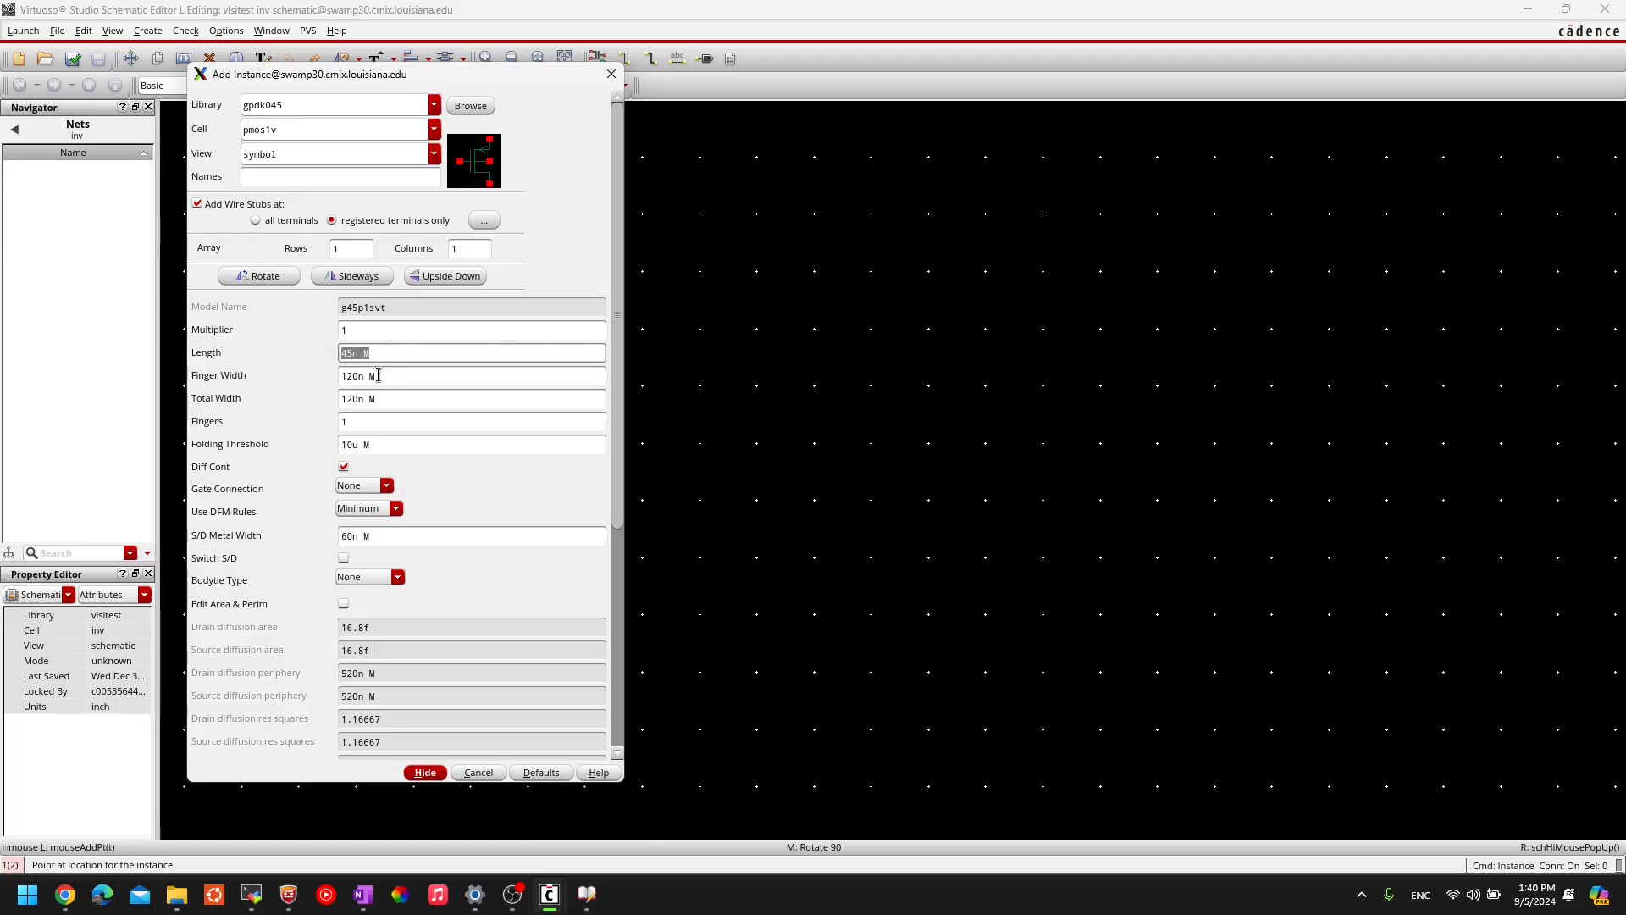
key("Tab")
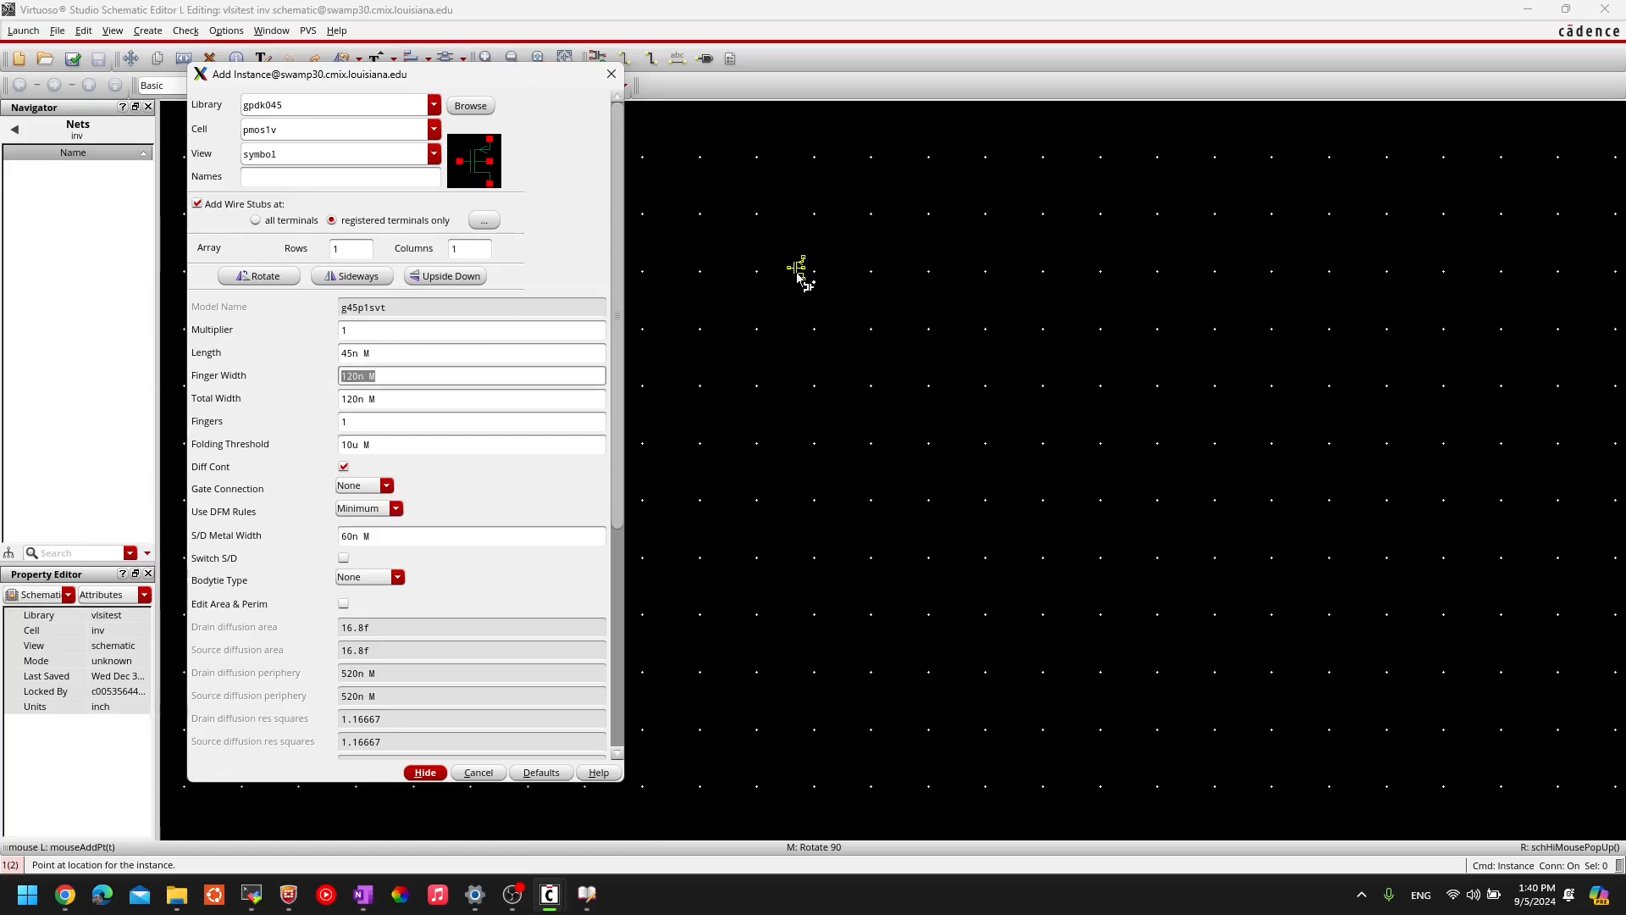
- Place one pmos1v instance PM0 (w:120n, l:45n) on the inv schematic and deselect it
scroll(705, 288, "up", 4)
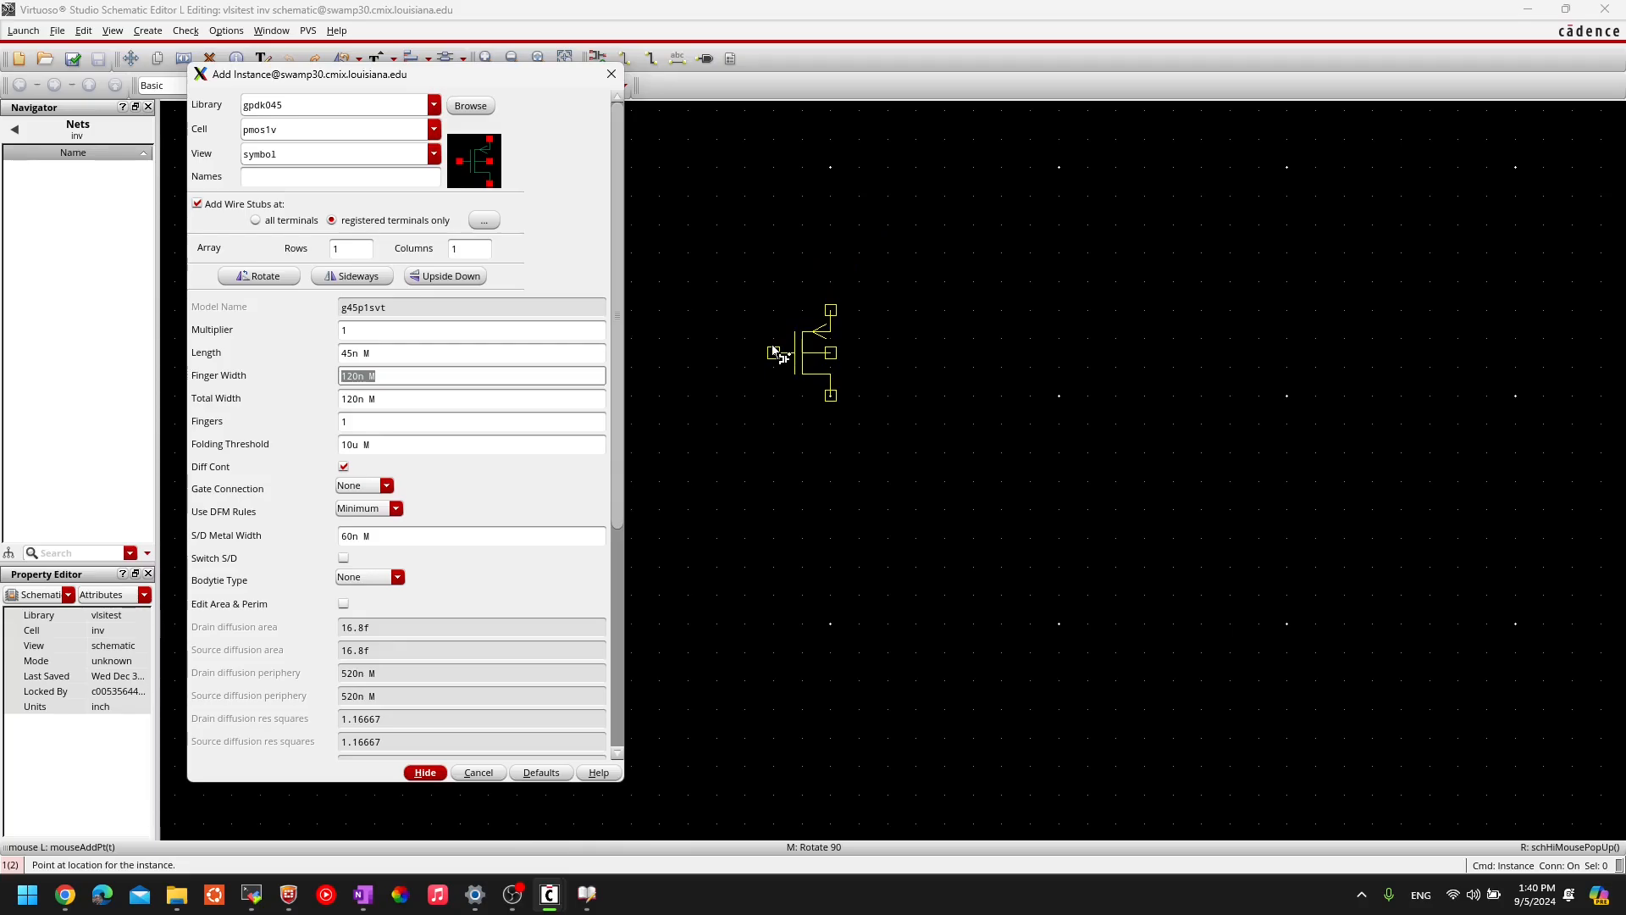
left_click(773, 350)
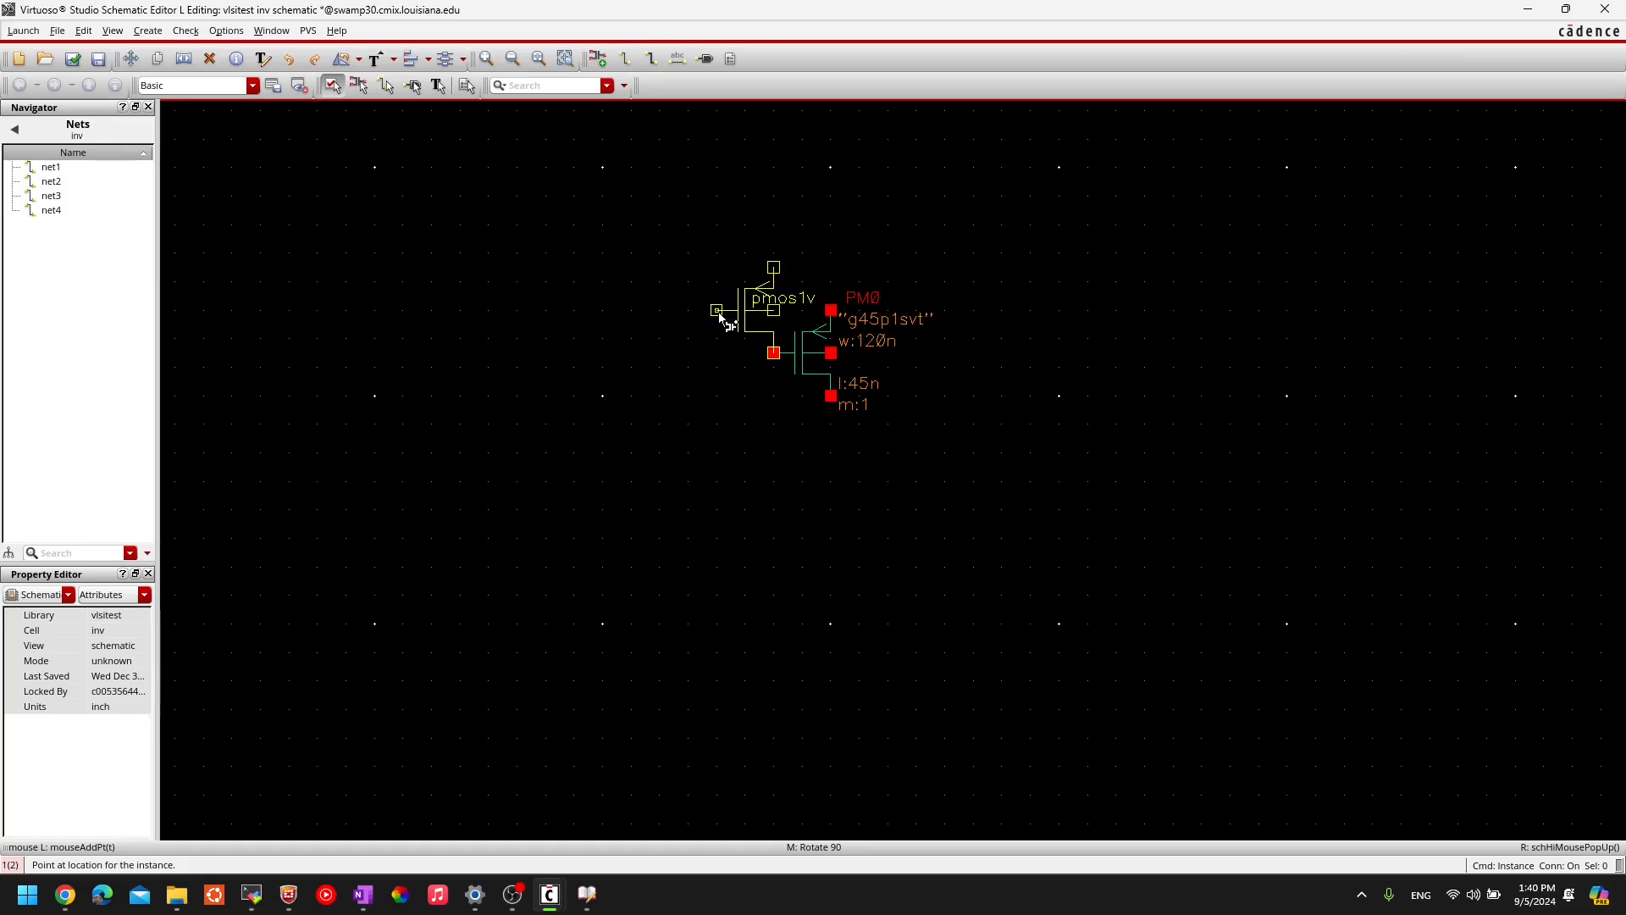
key("Escape")
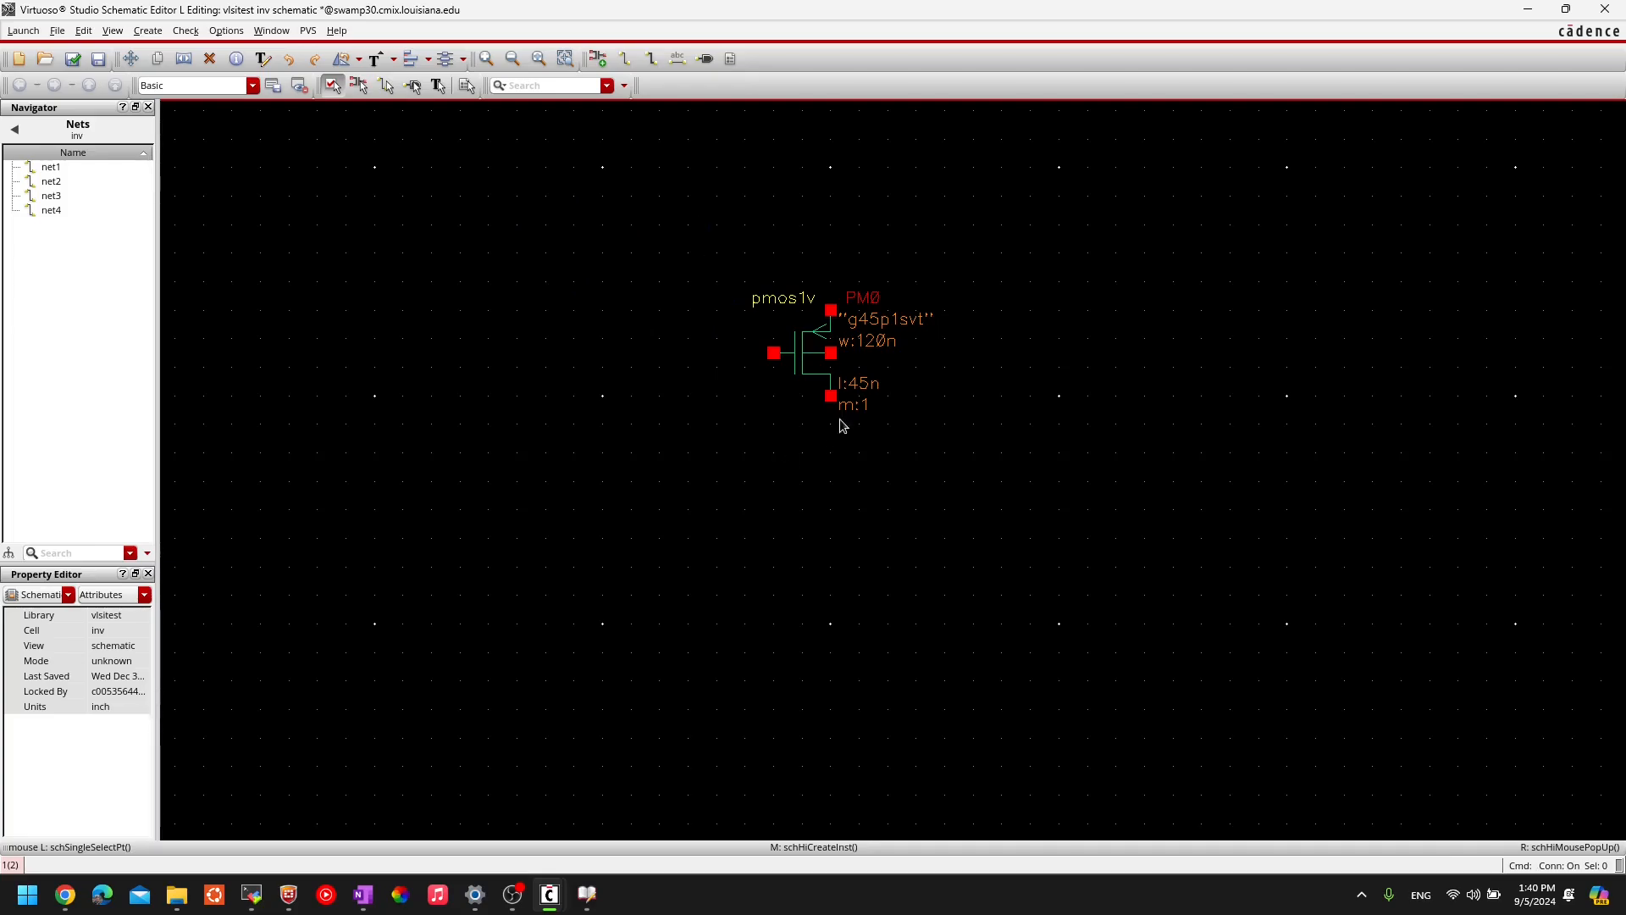
left_click(809, 380)
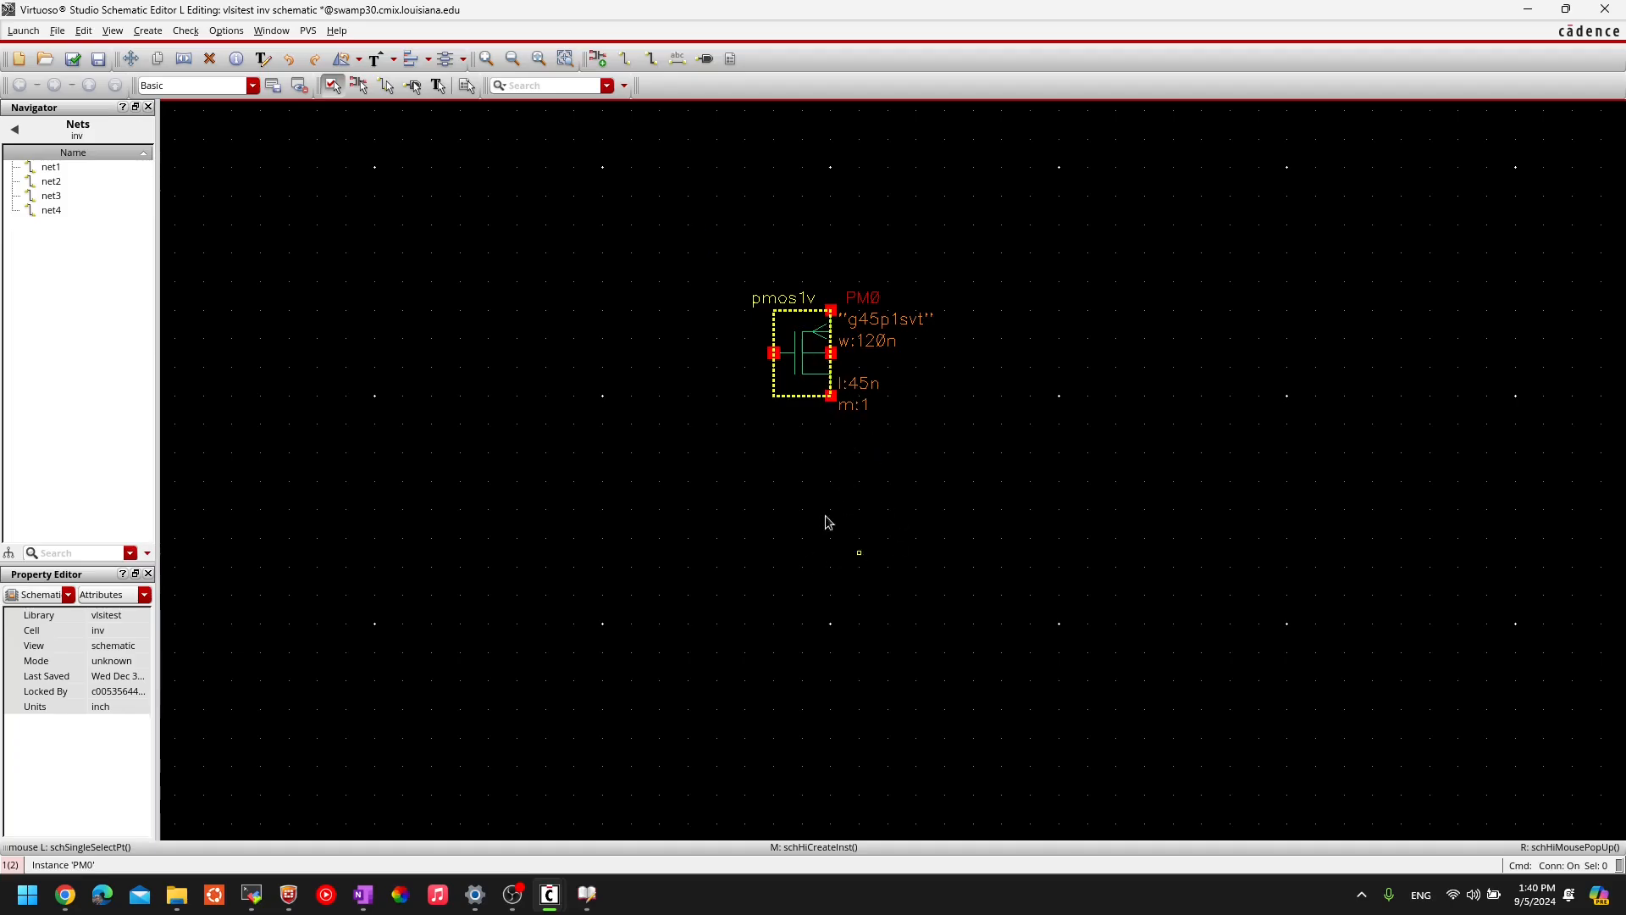
left_click(720, 343)
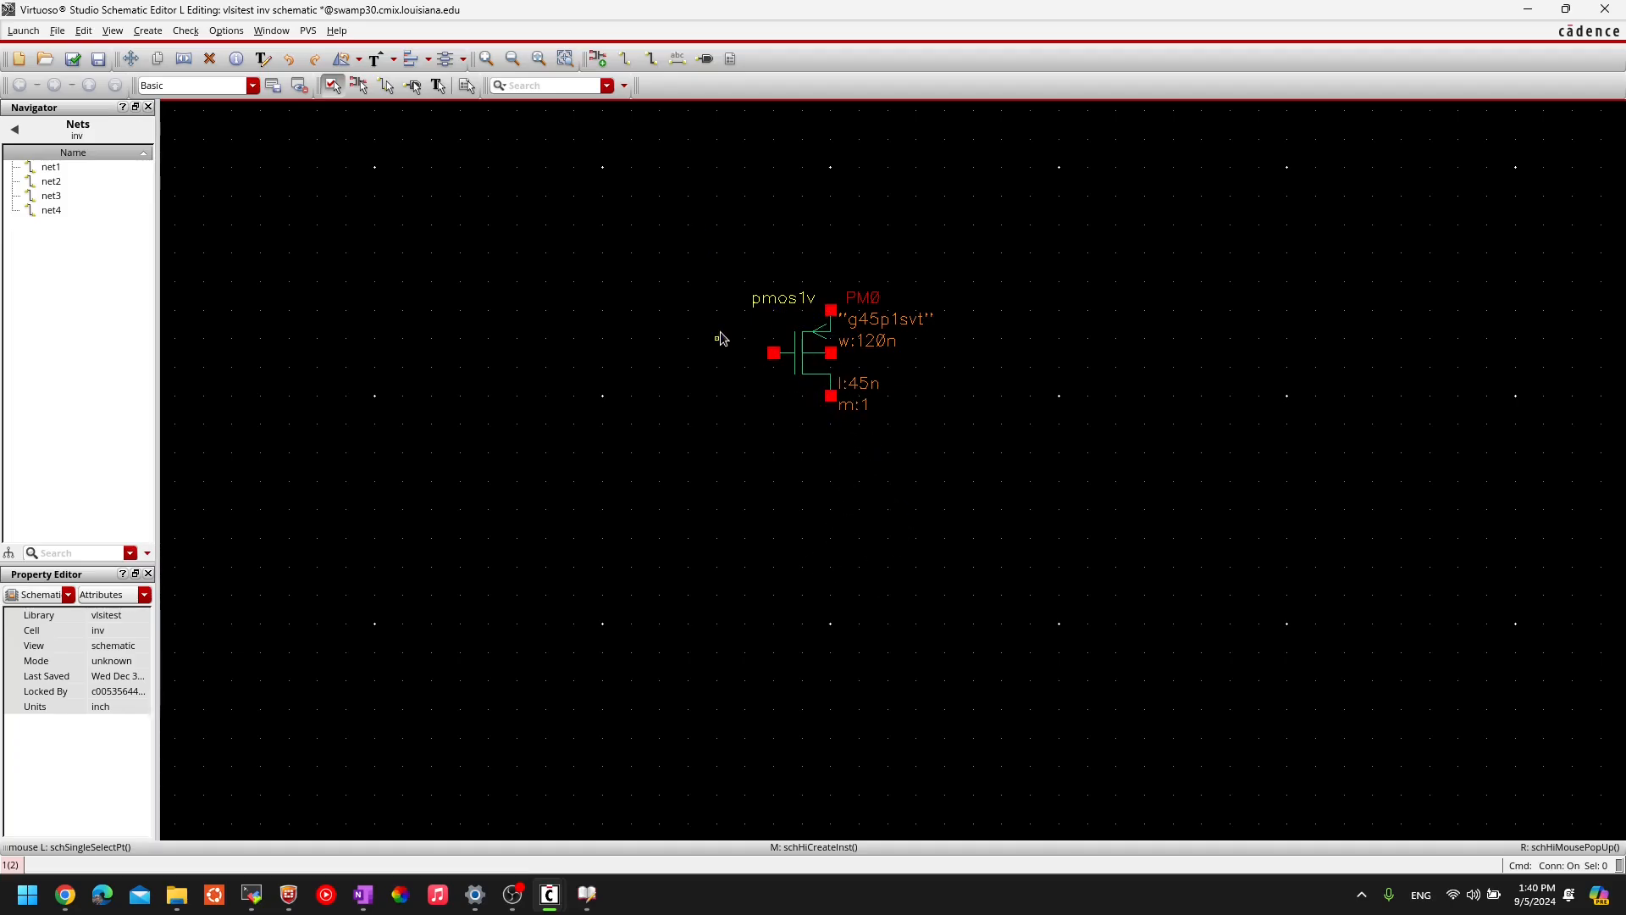
- Reopen Add Instance and change the cell from pmos1v to nmos1v
key("i")
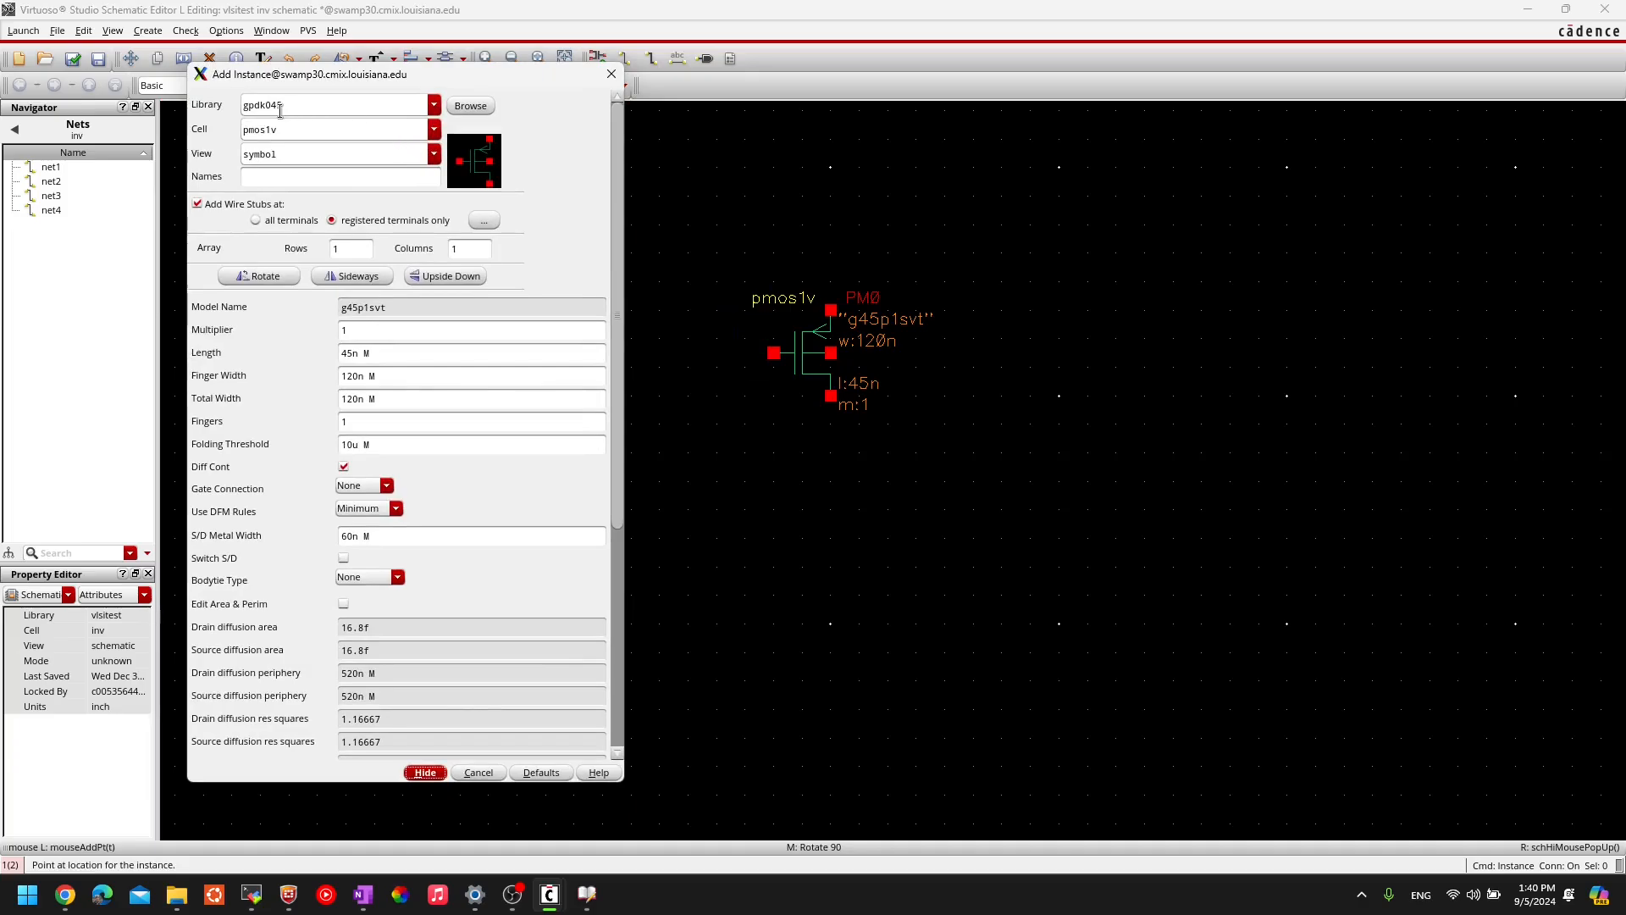
left_click(247, 132)
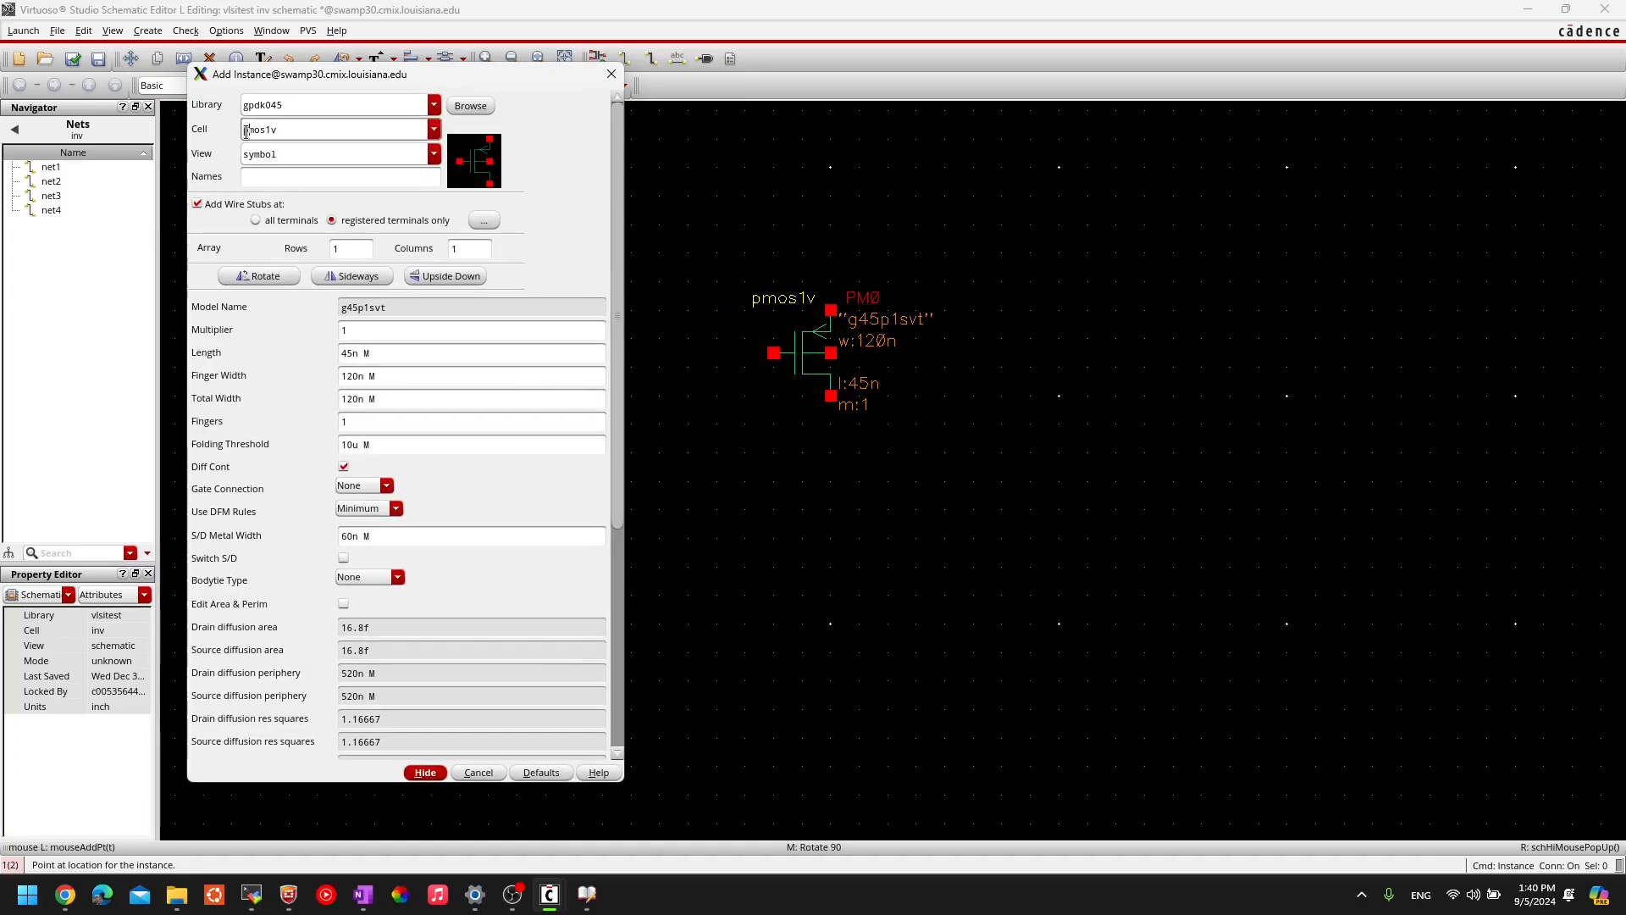
left_click(434, 129)
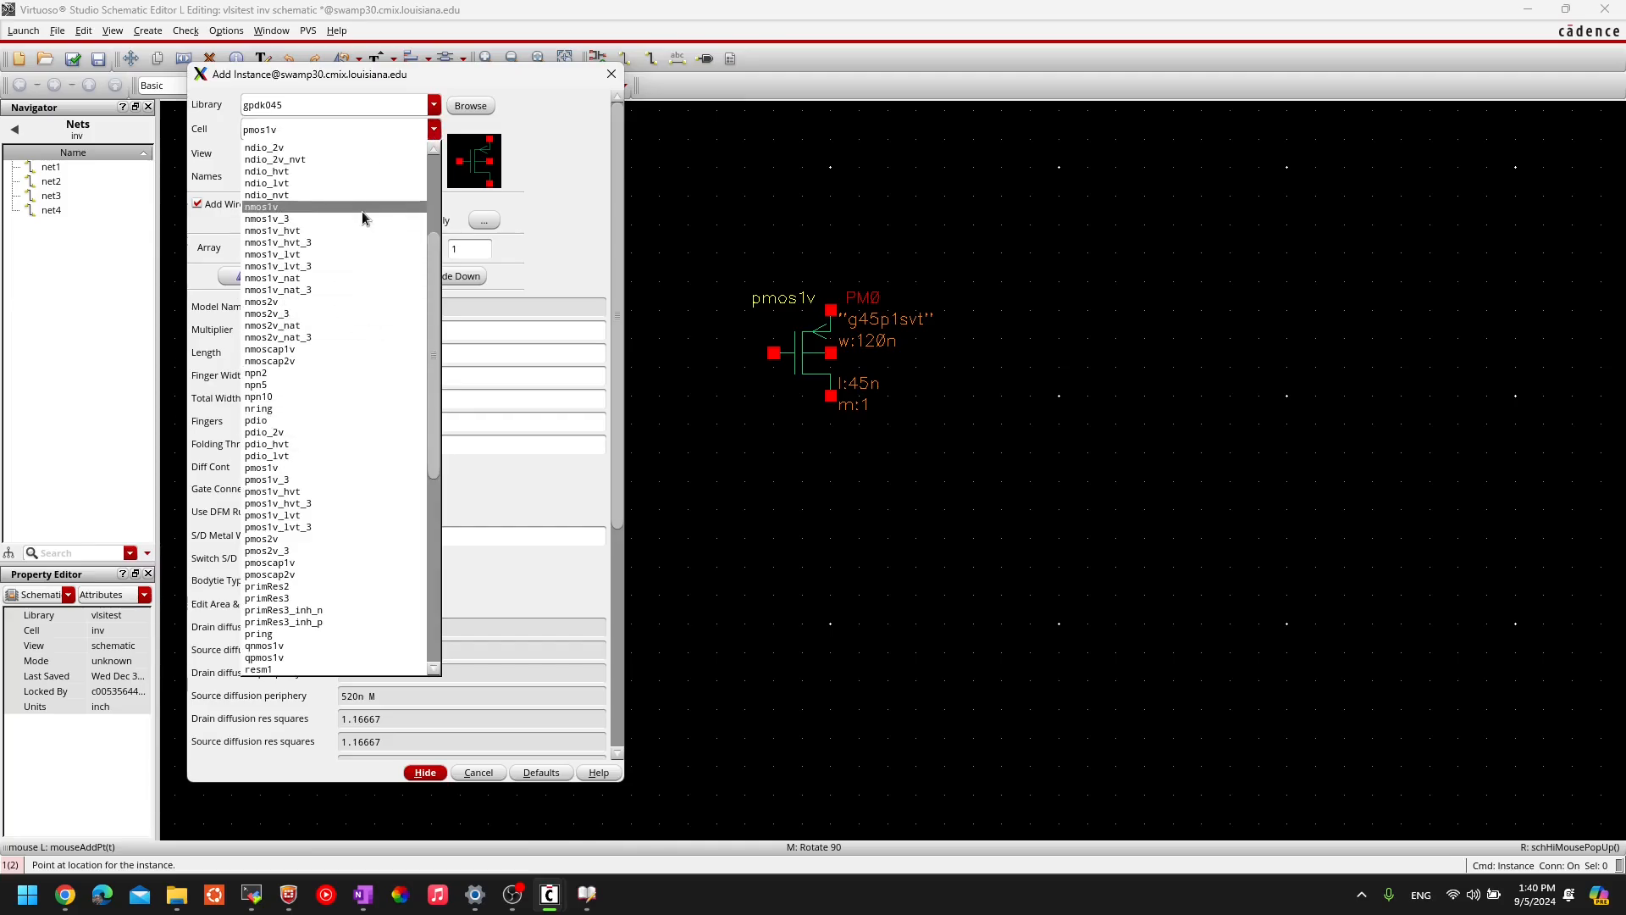
left_click(347, 126)
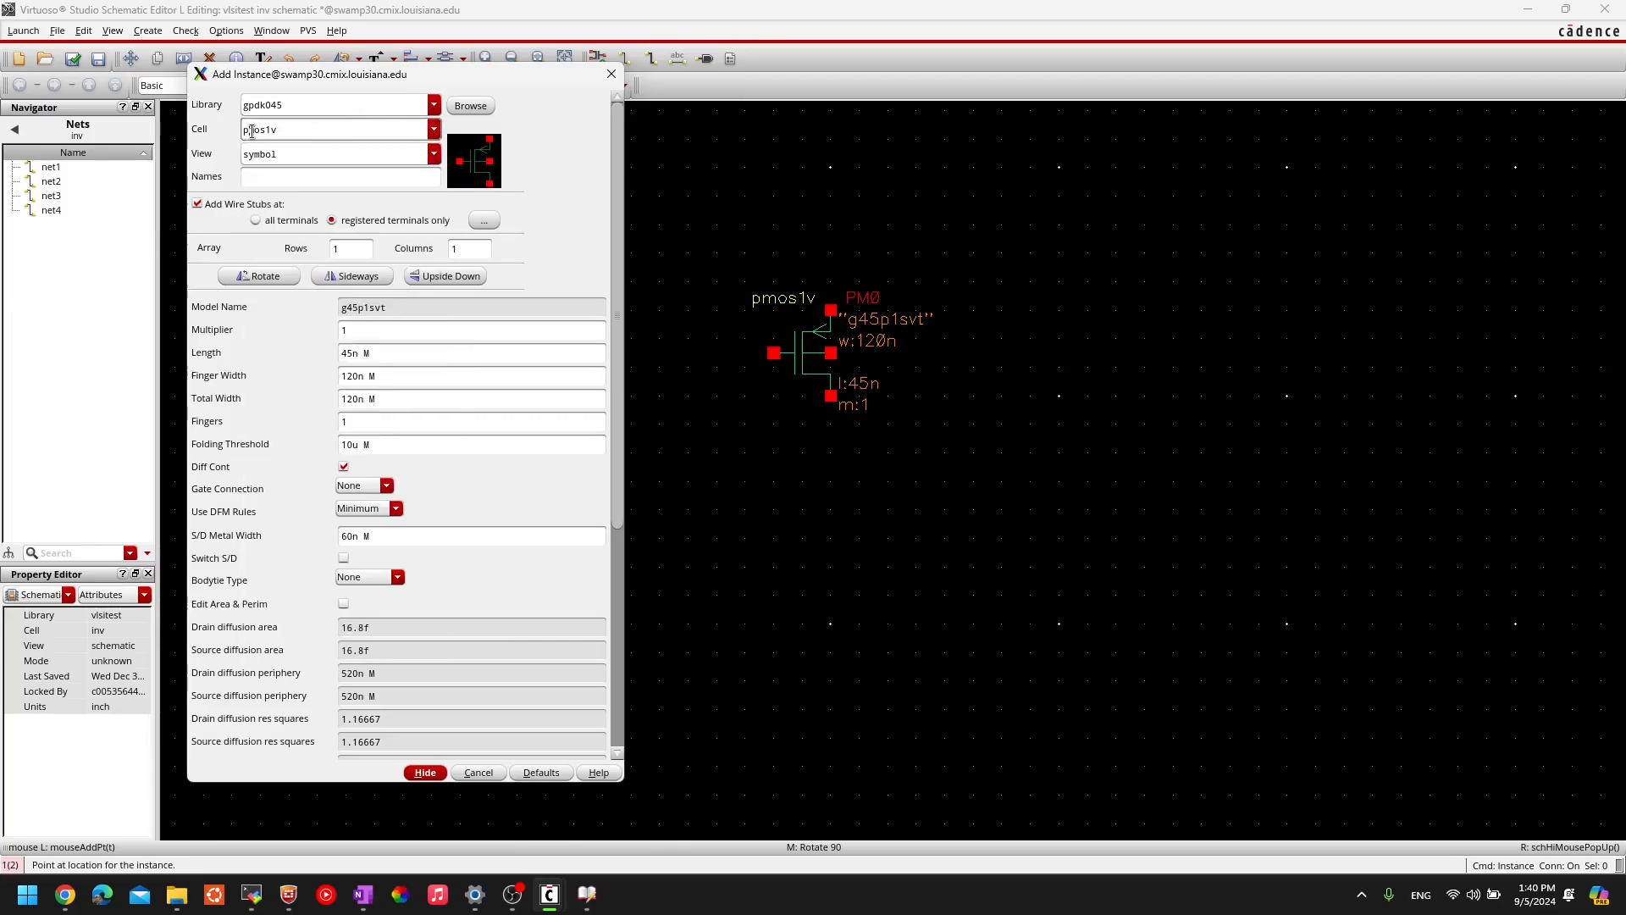
key("BackSpace")
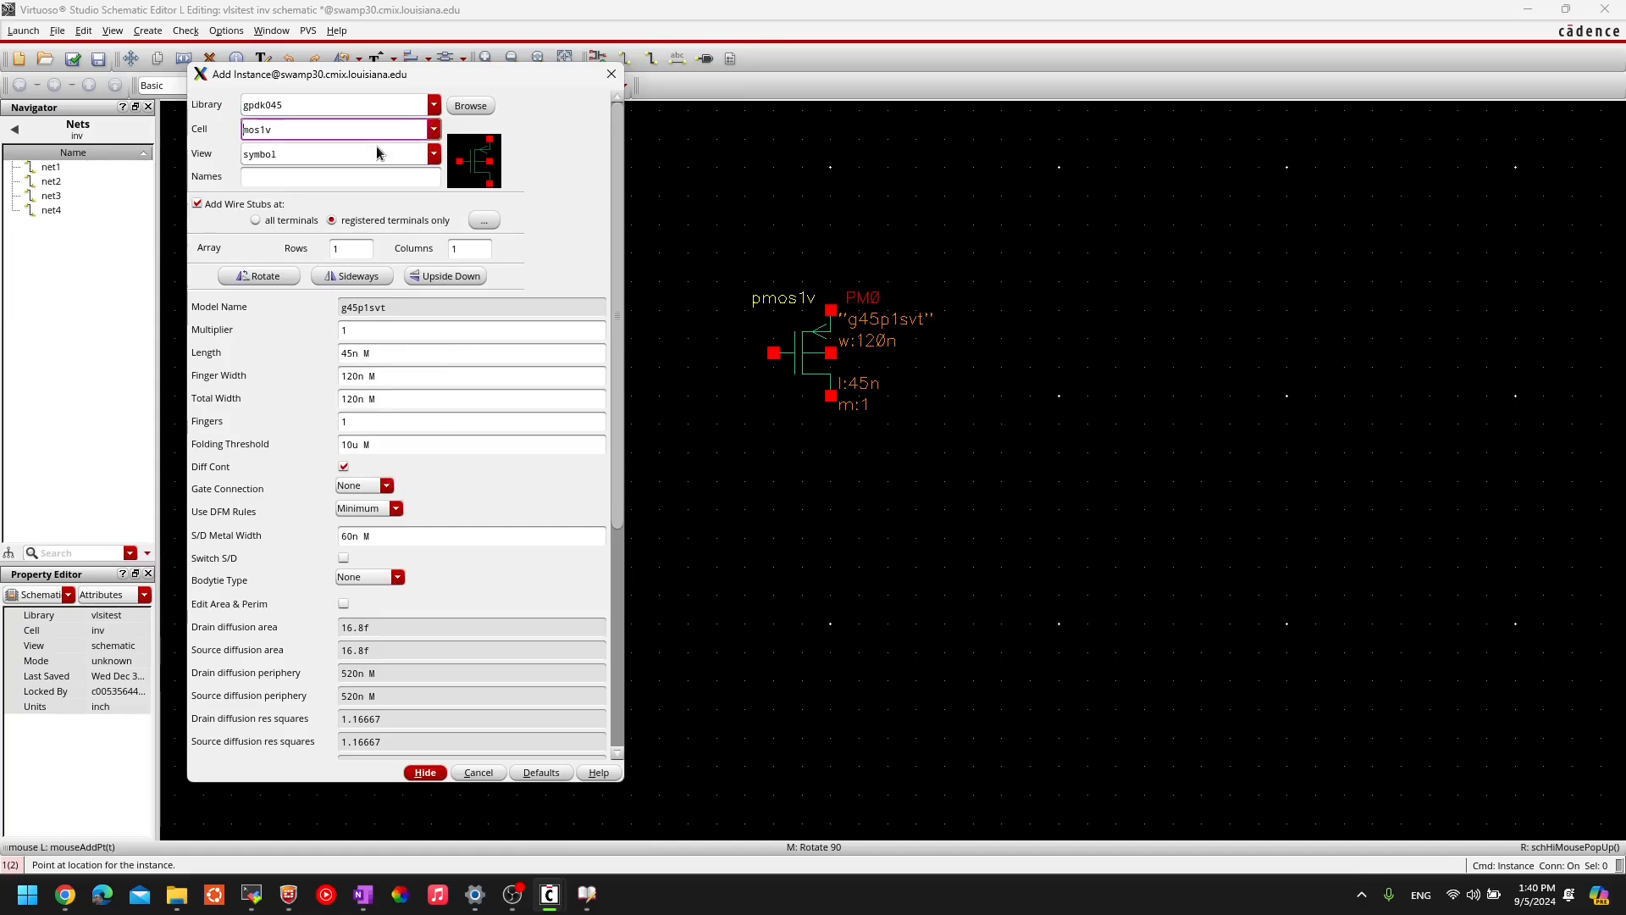
type("n")
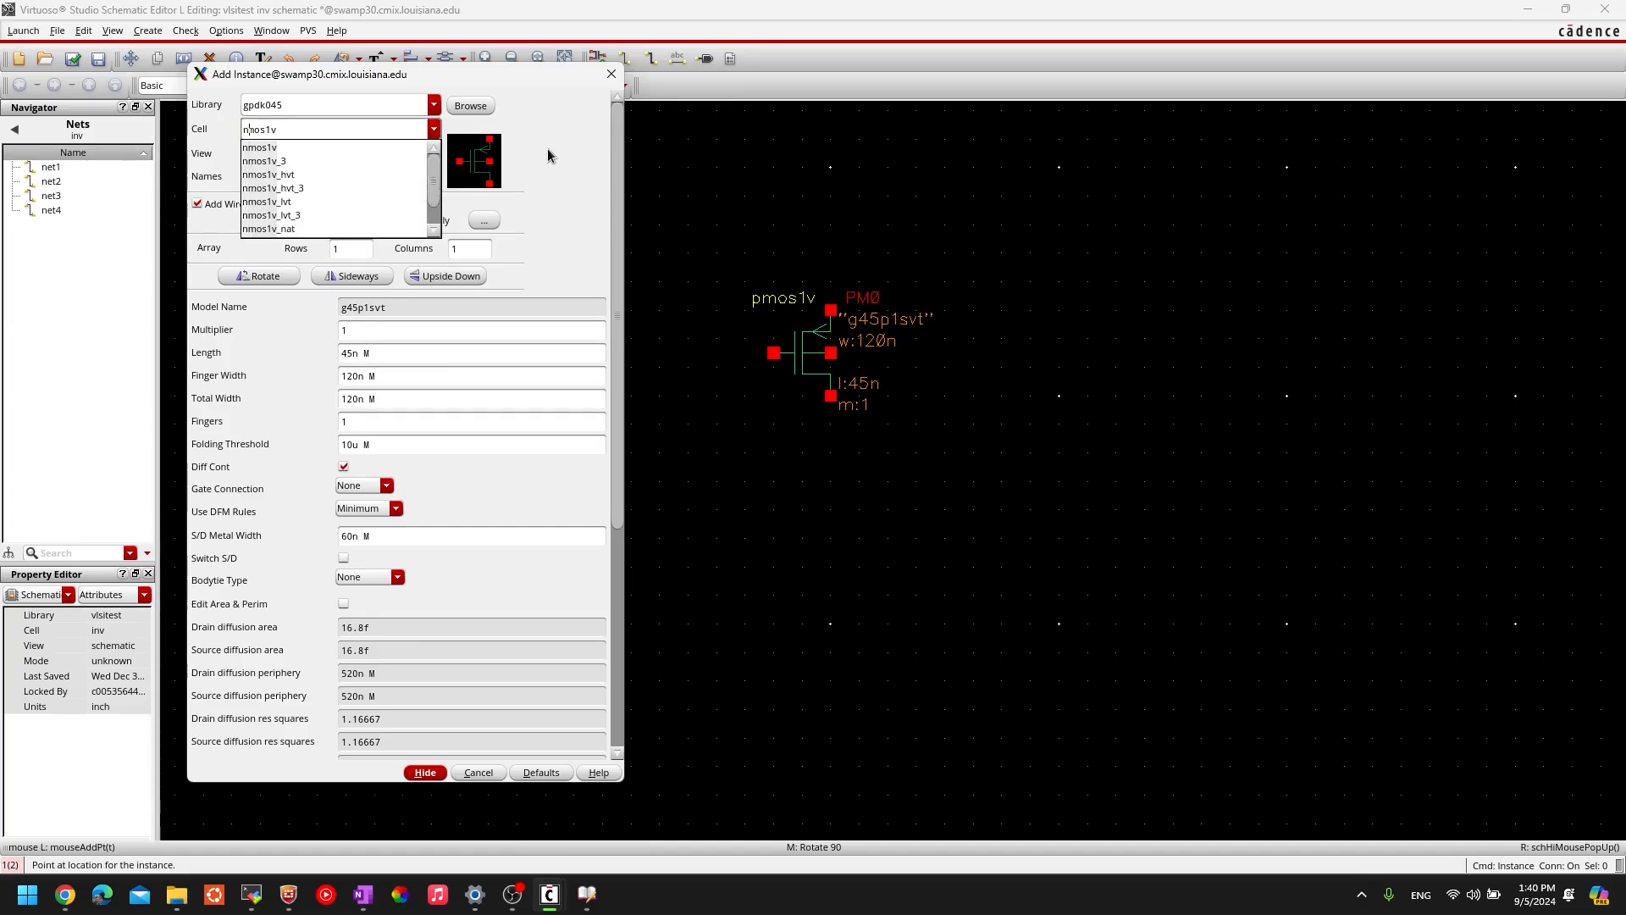
left_click(377, 147)
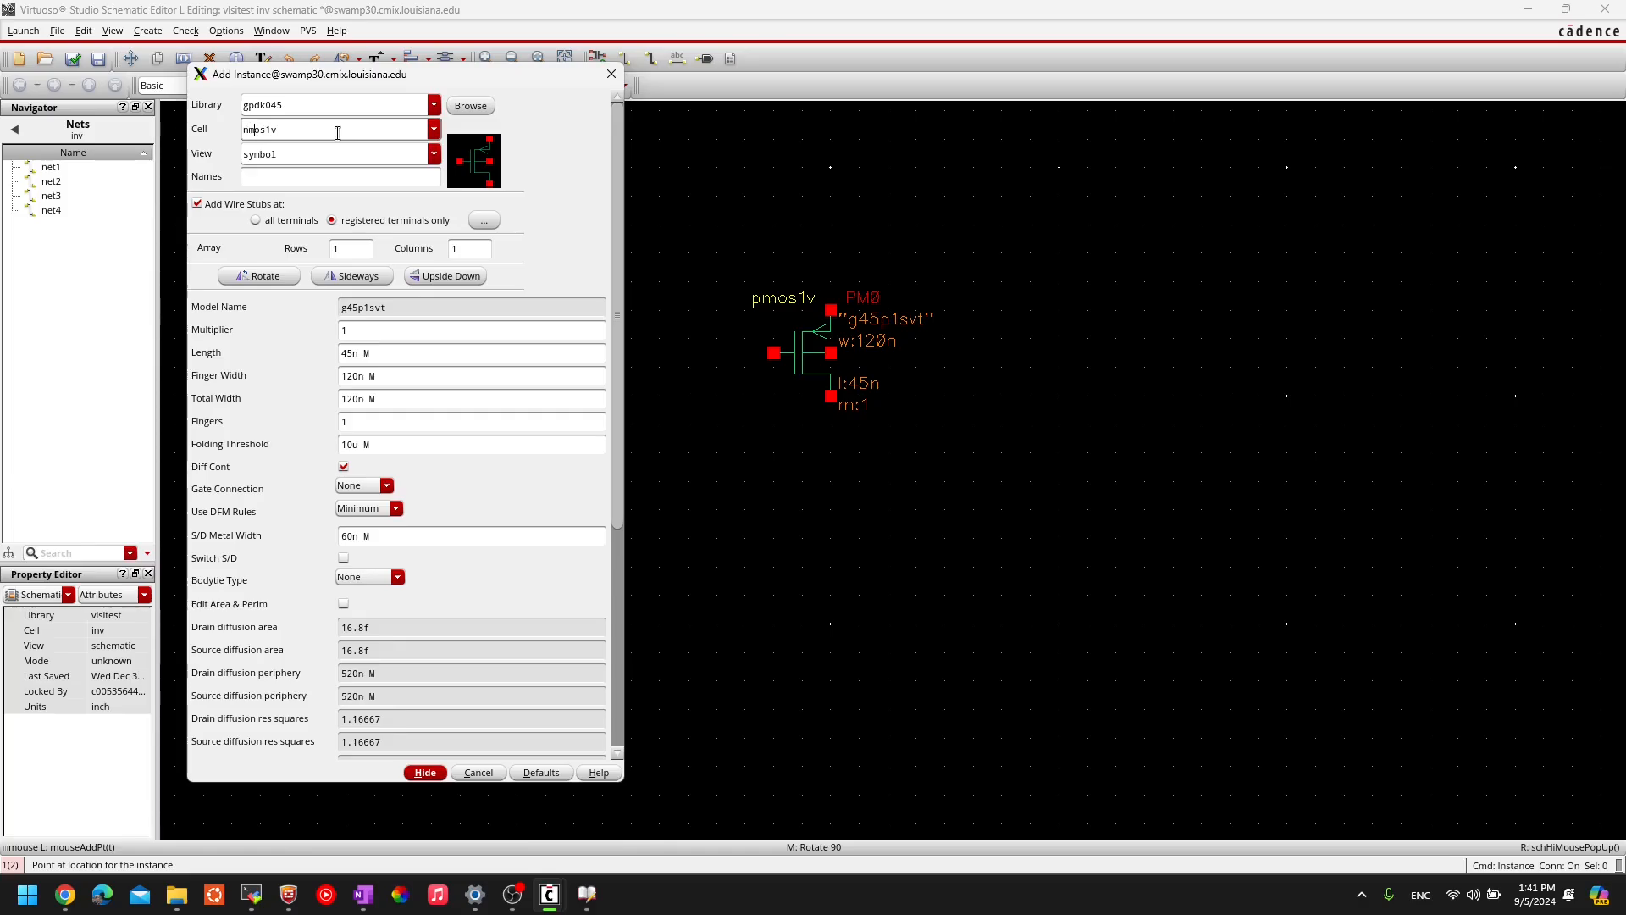
key("Tab")
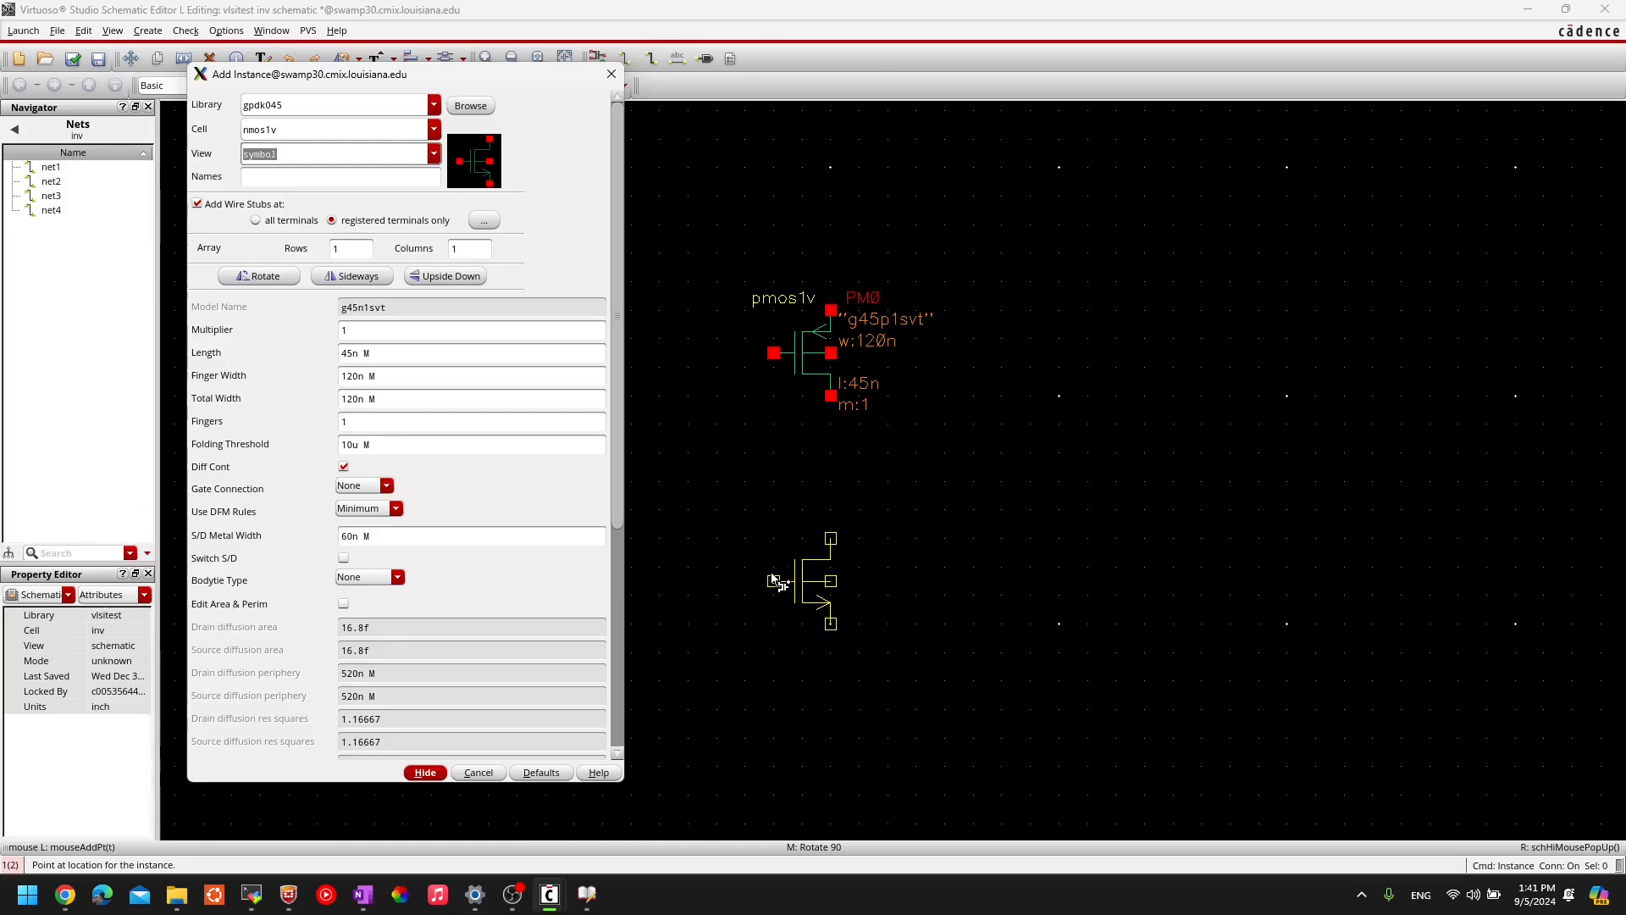
- Place one nmos1v instance NM0 below PM0, then select PM0
left_click(774, 590)
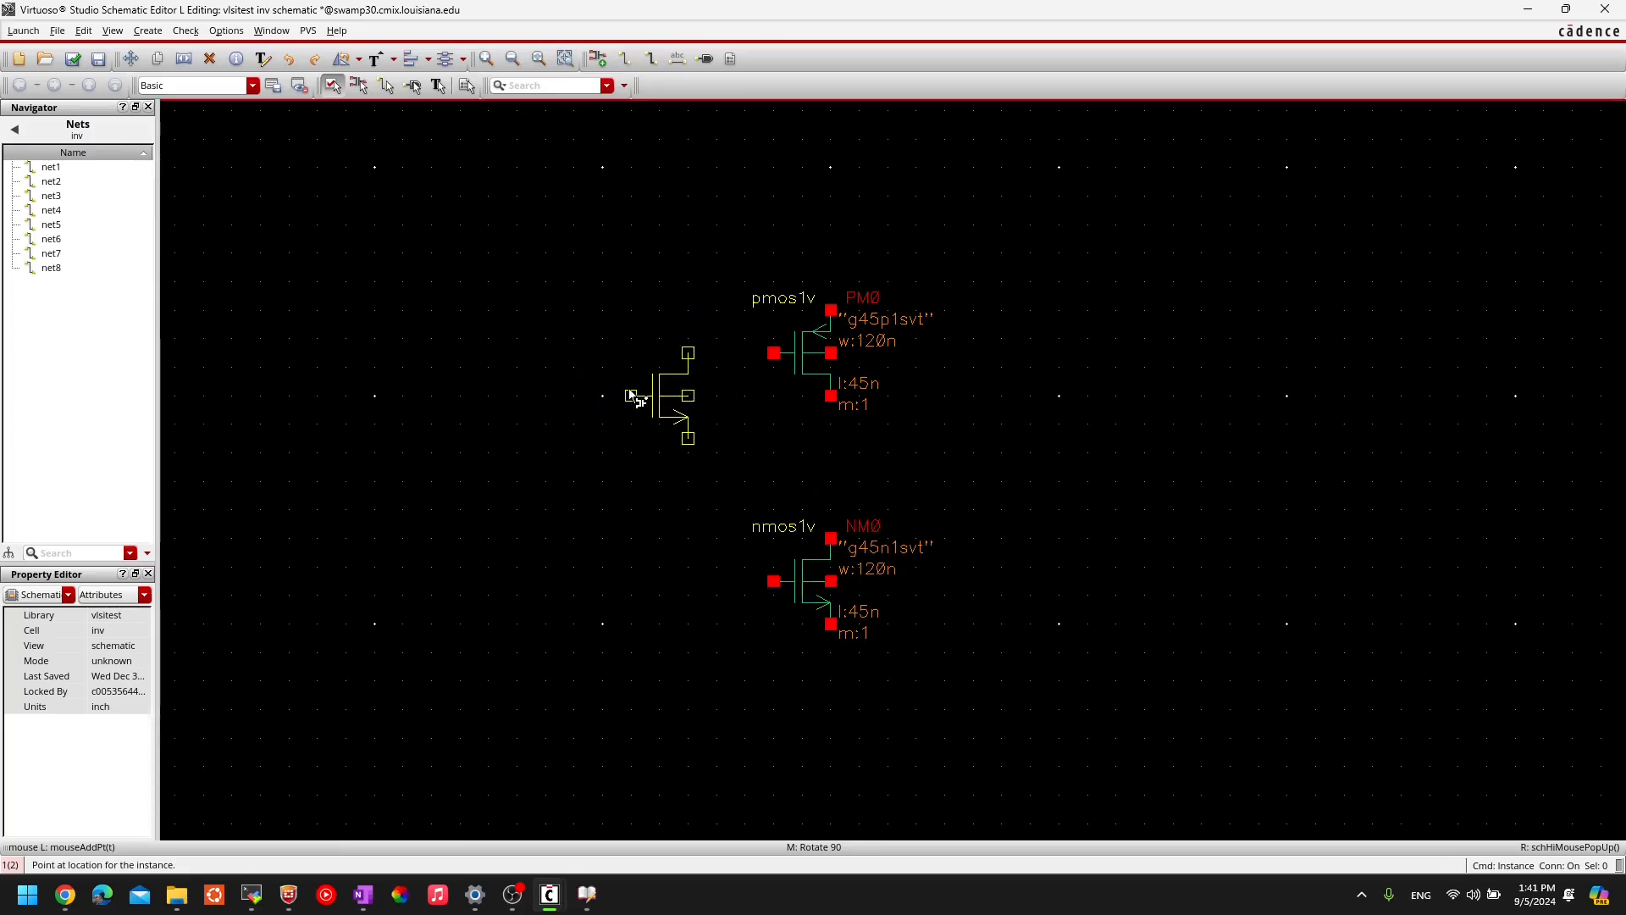
key("Escape")
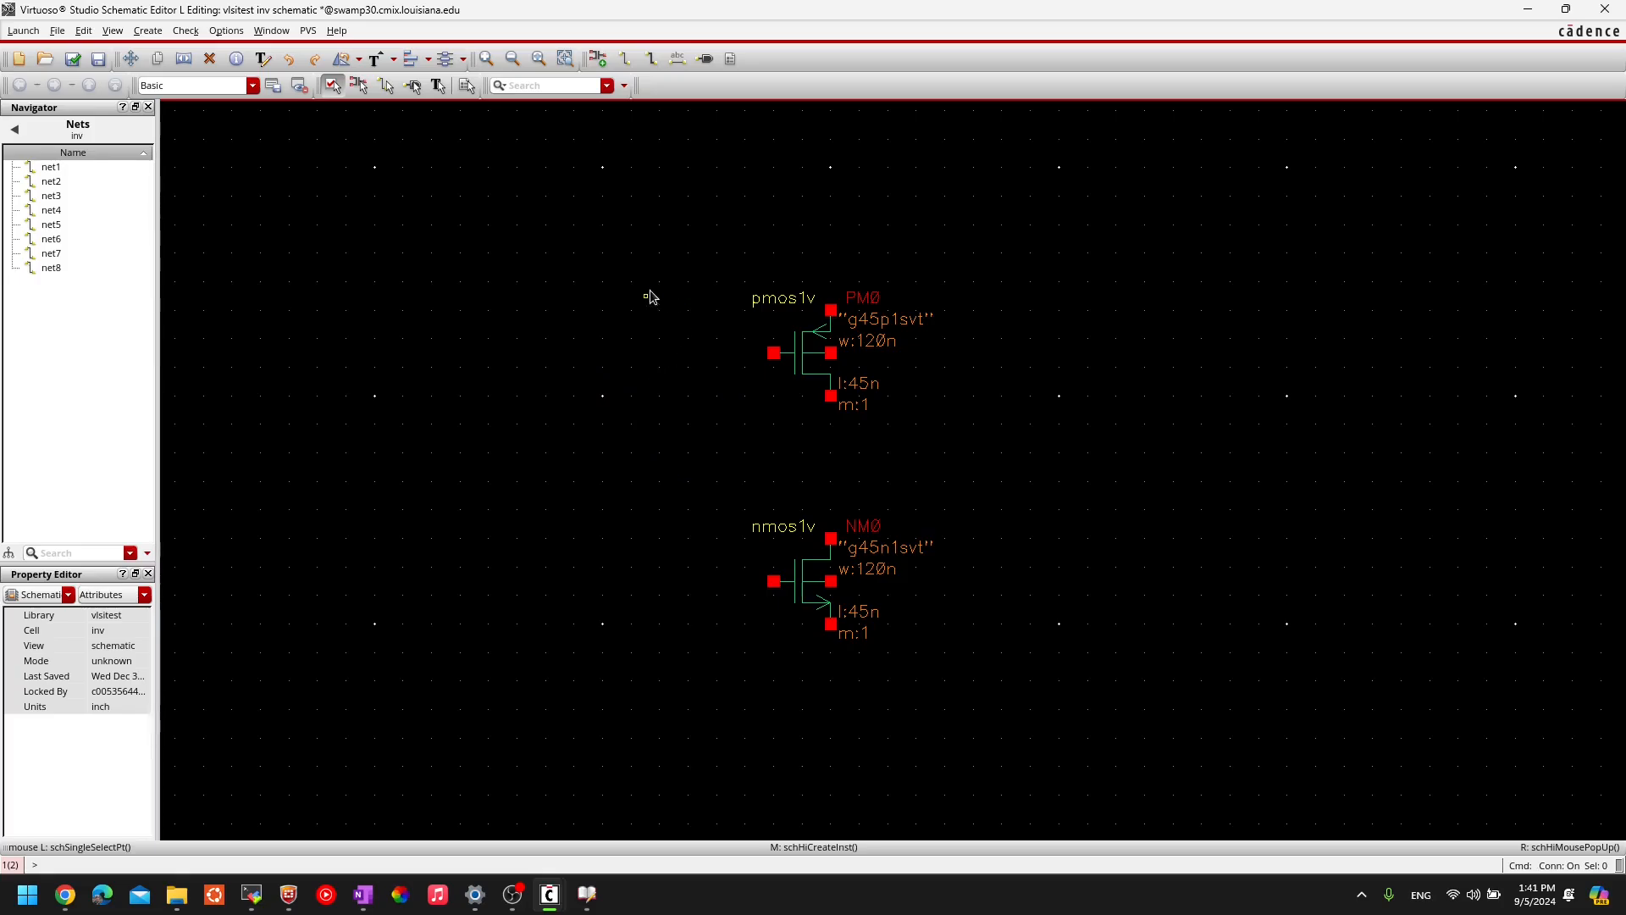
left_click(814, 368)
left_click(363, 892)
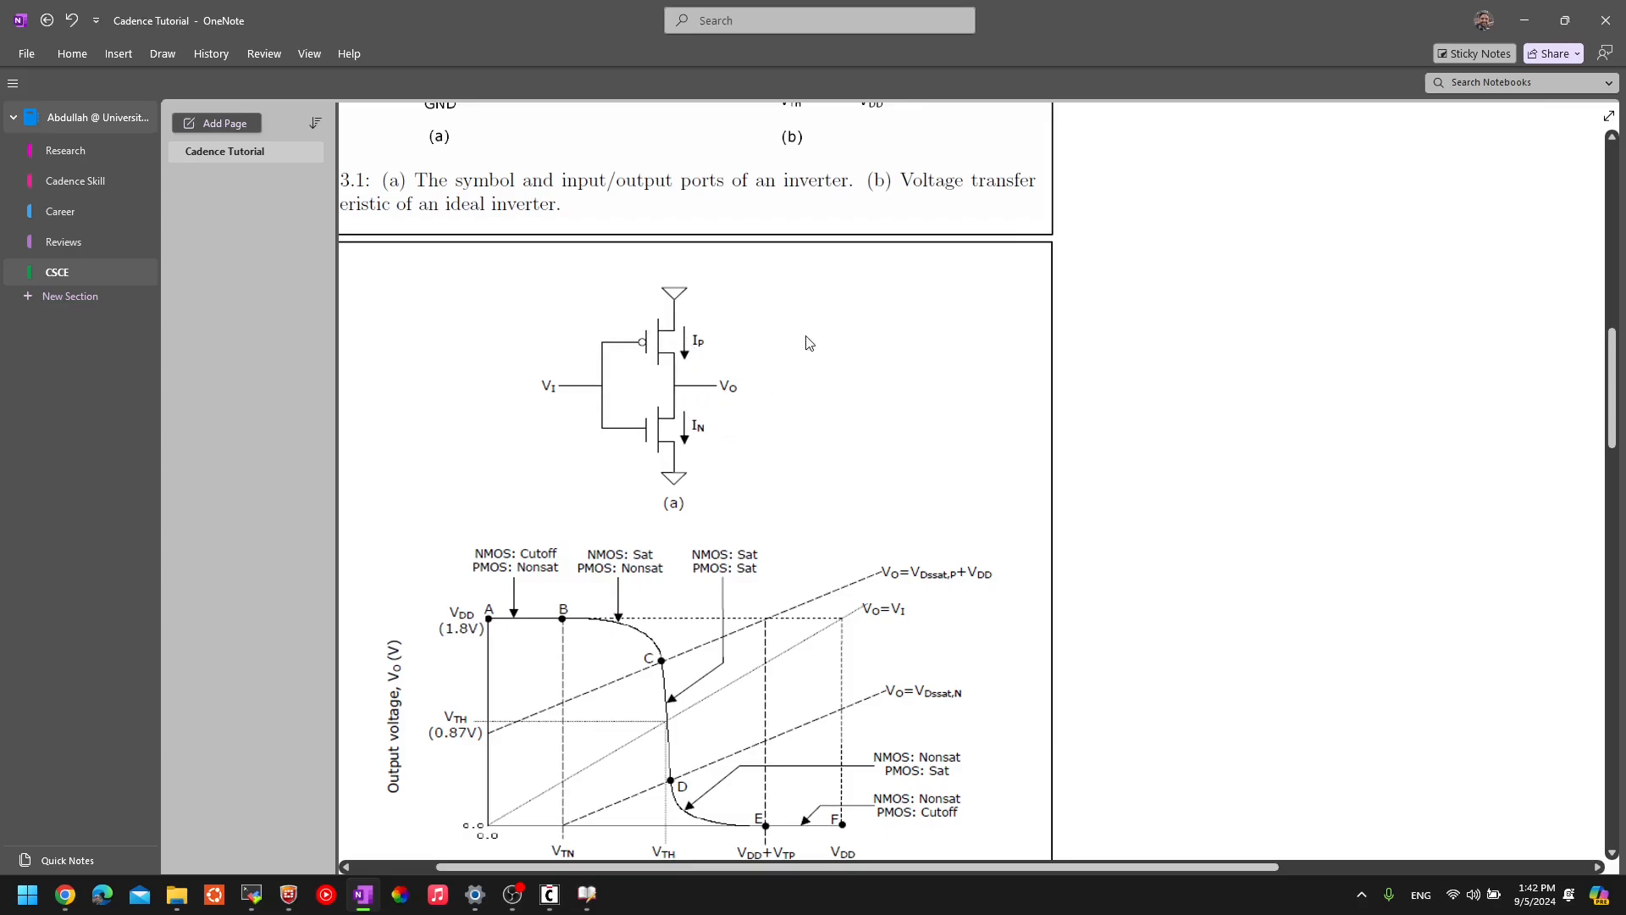
key("alt+Tab")
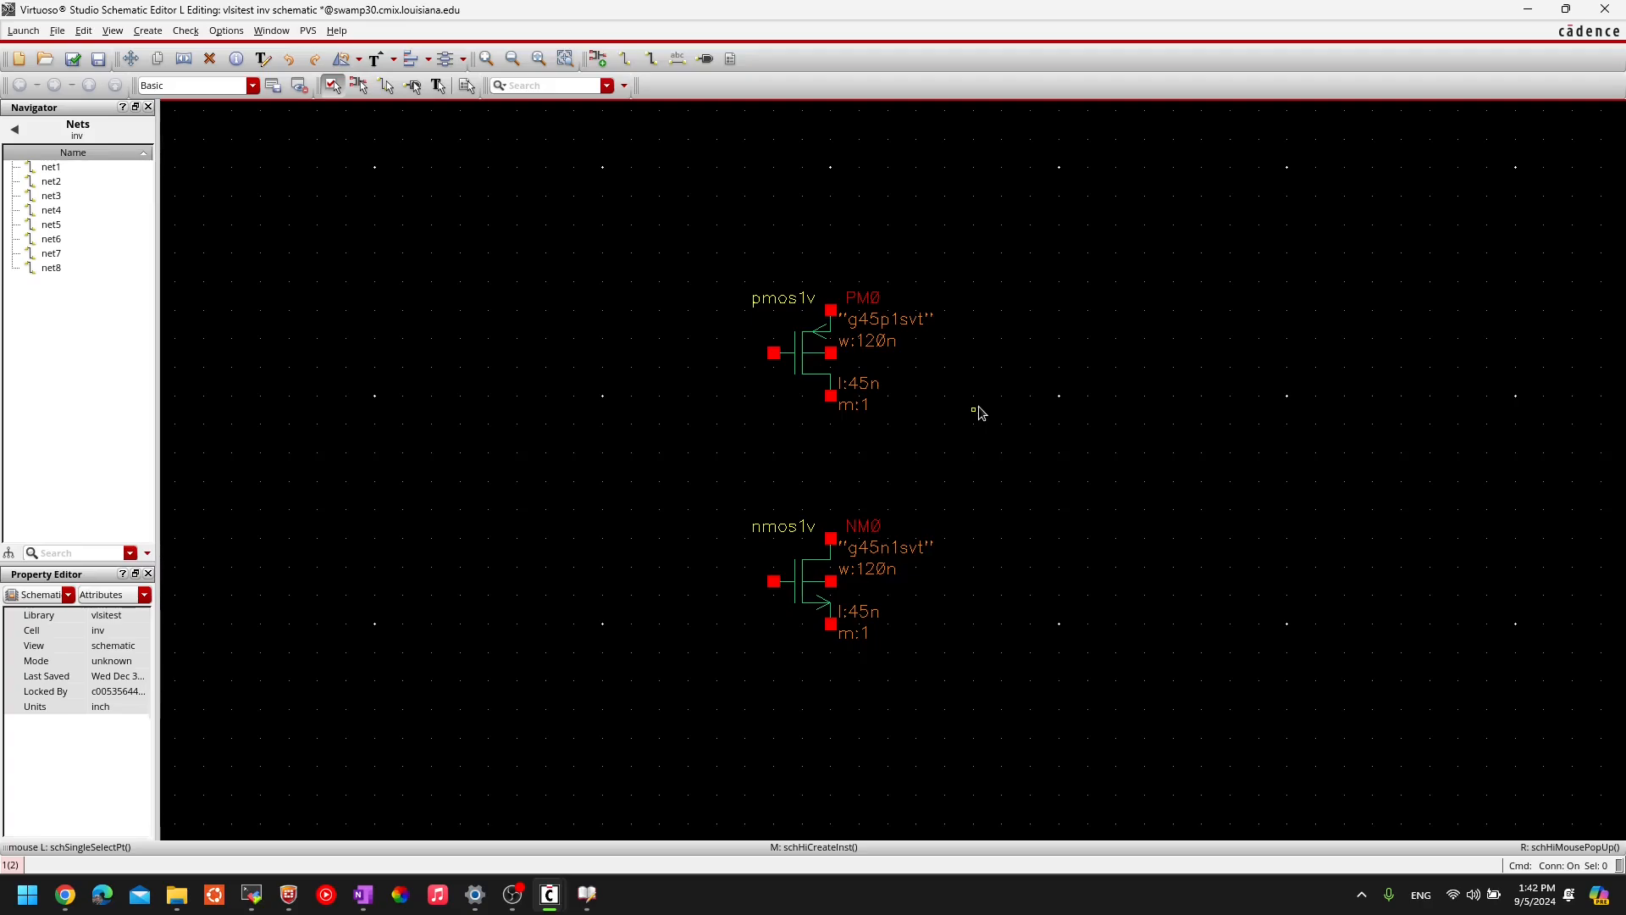
- Start the Stretch command with the s key
key("s")
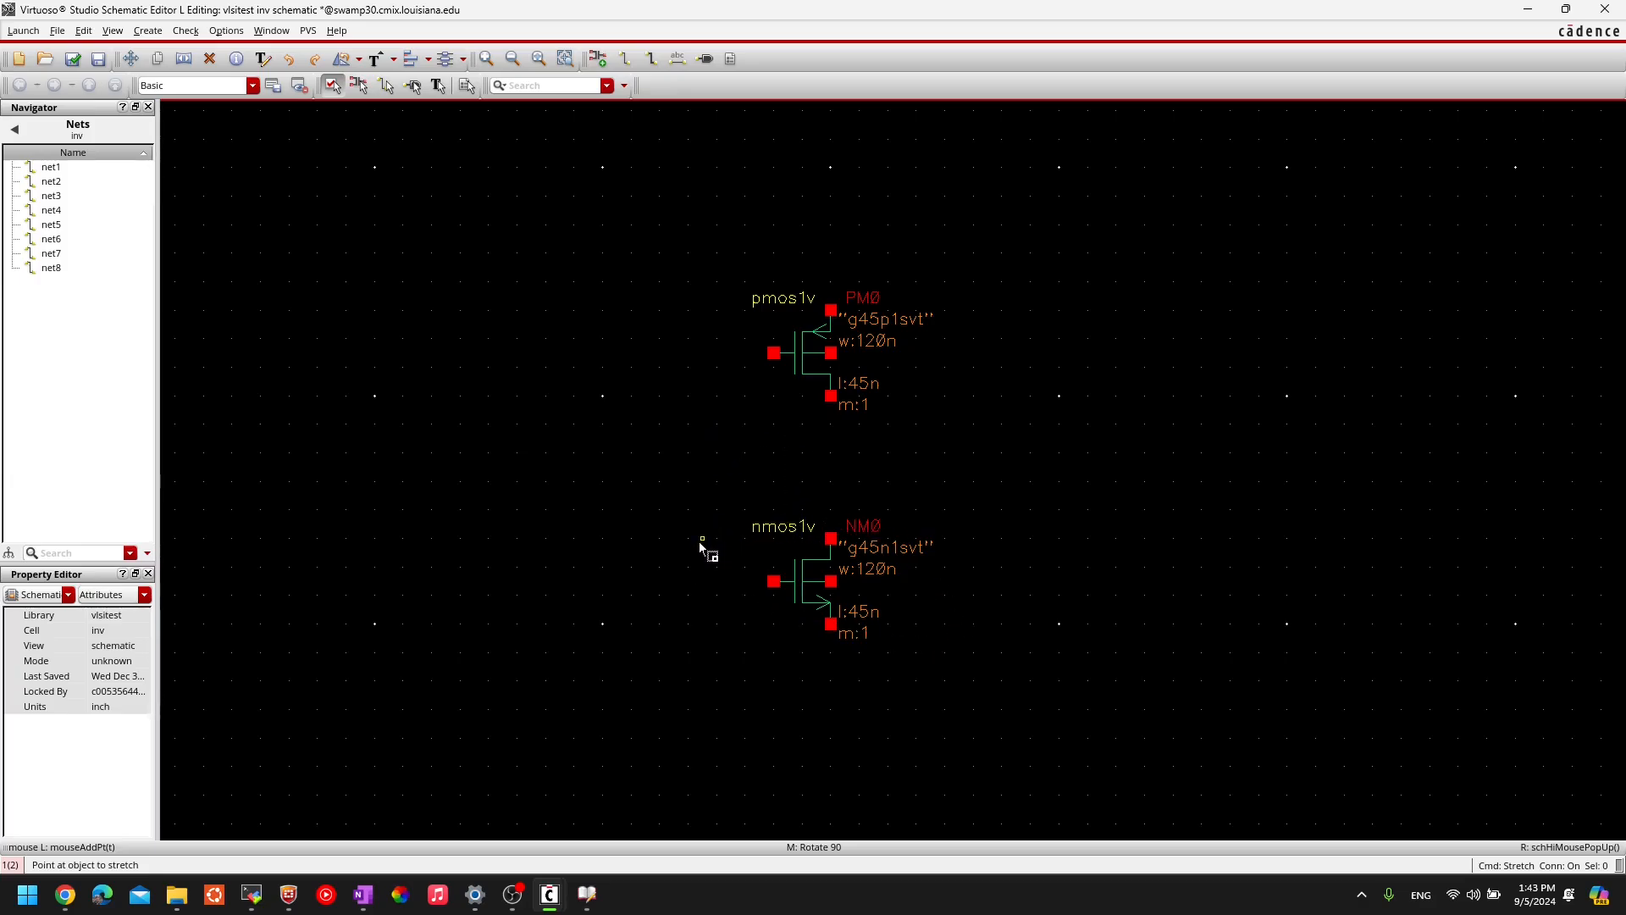
- Stretch NM0 up to sit just below PM0, cancelling the joint move of both transistors
left_click(799, 581)
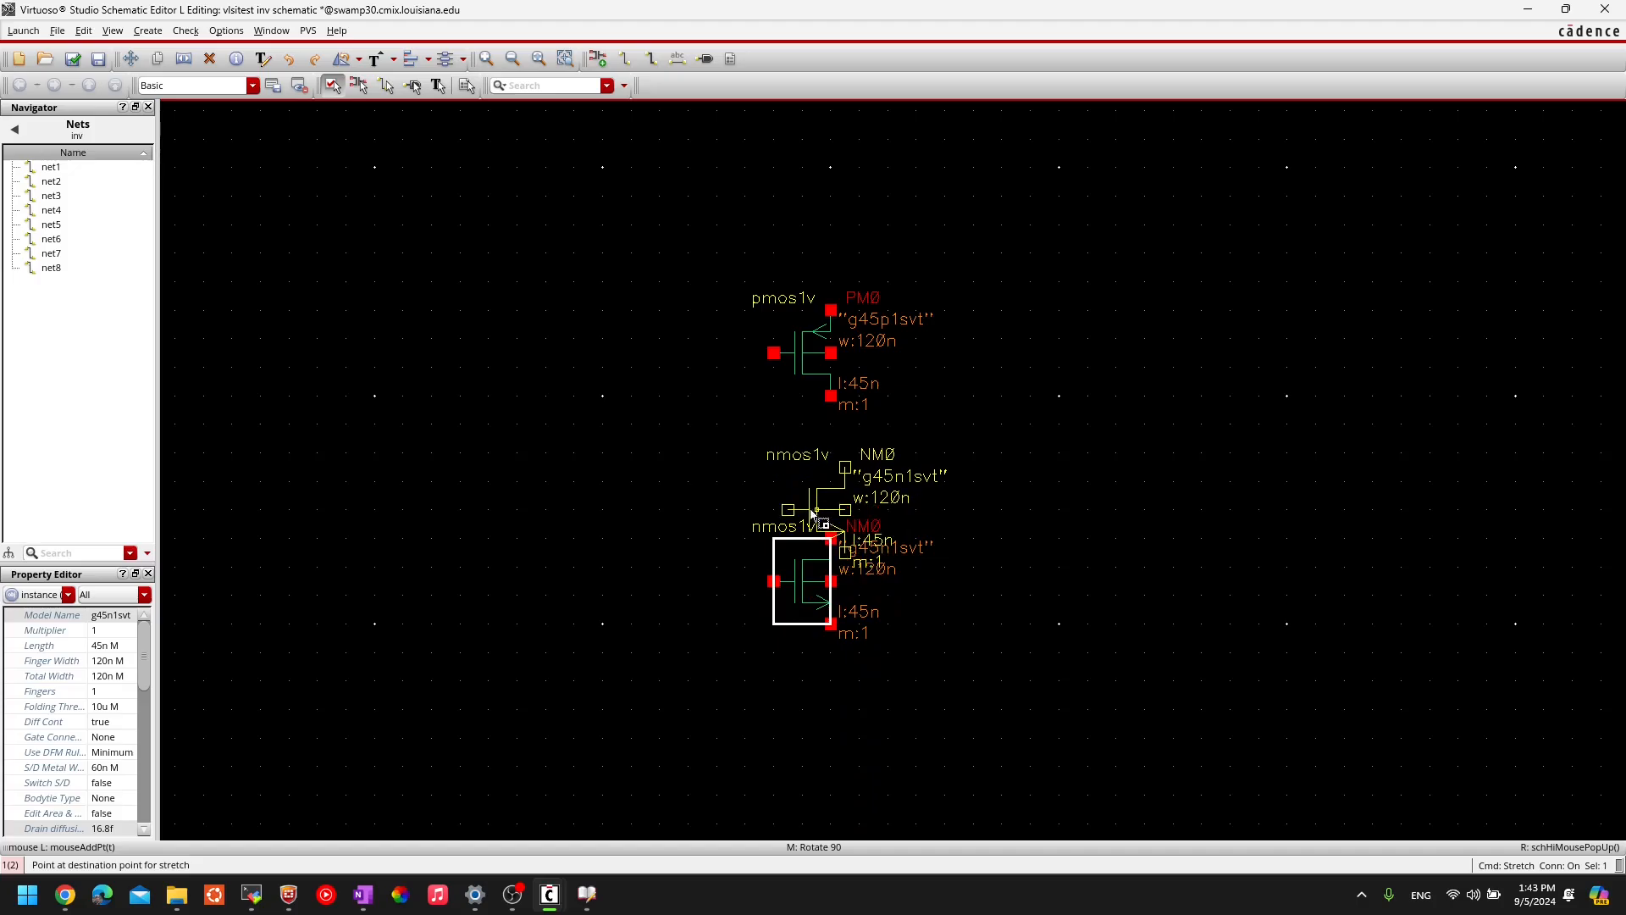
key("Escape")
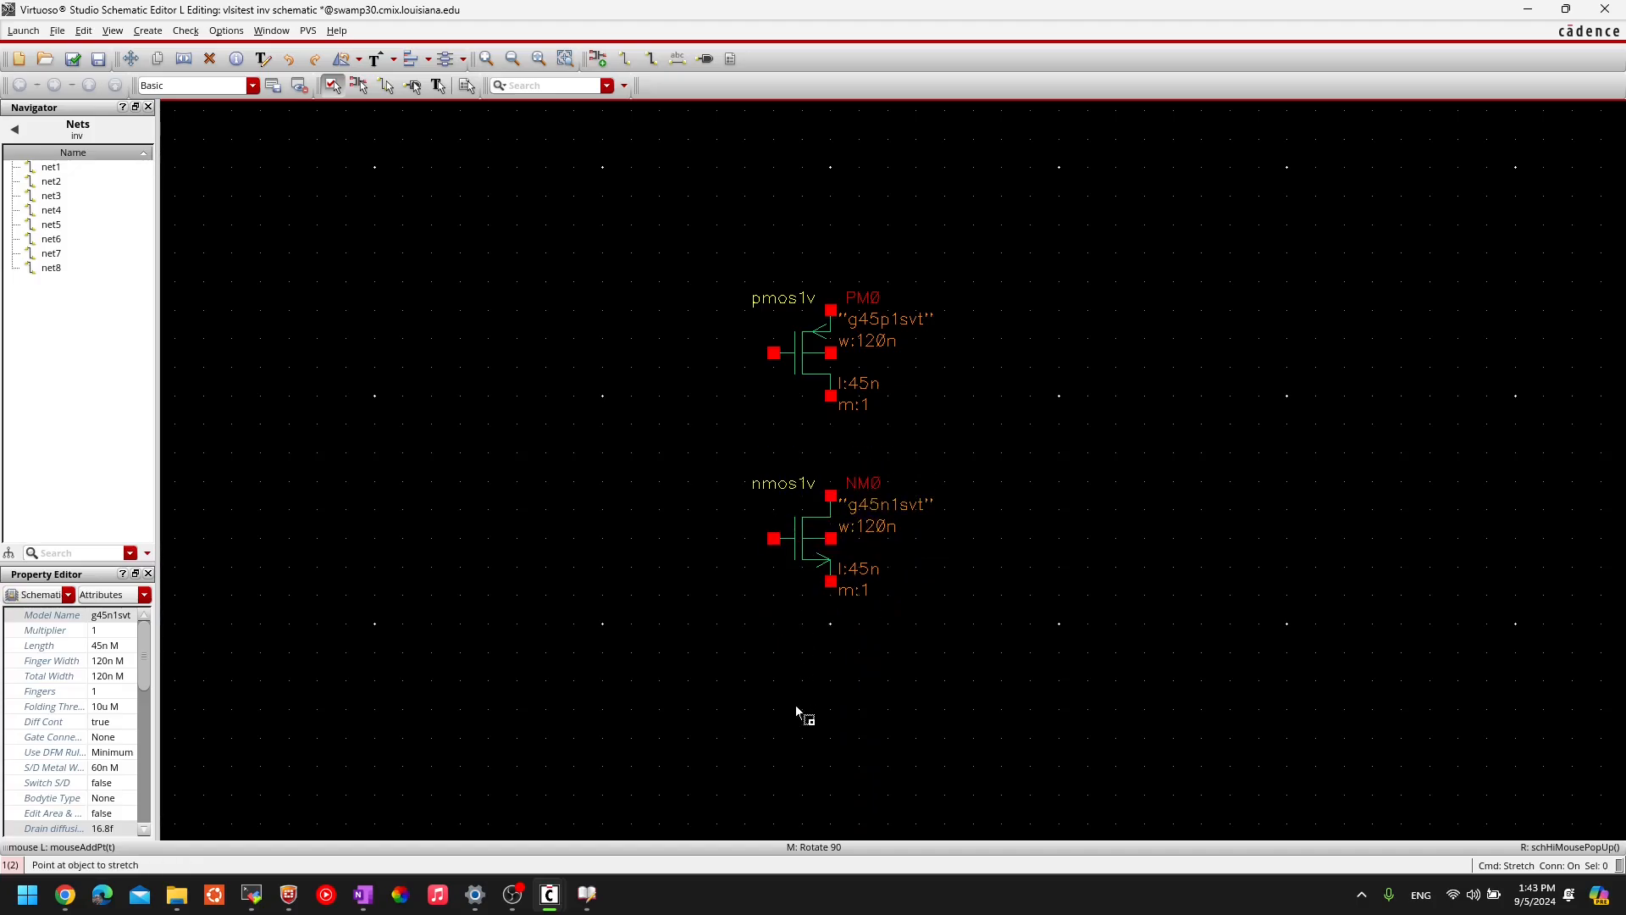
left_click(800, 529)
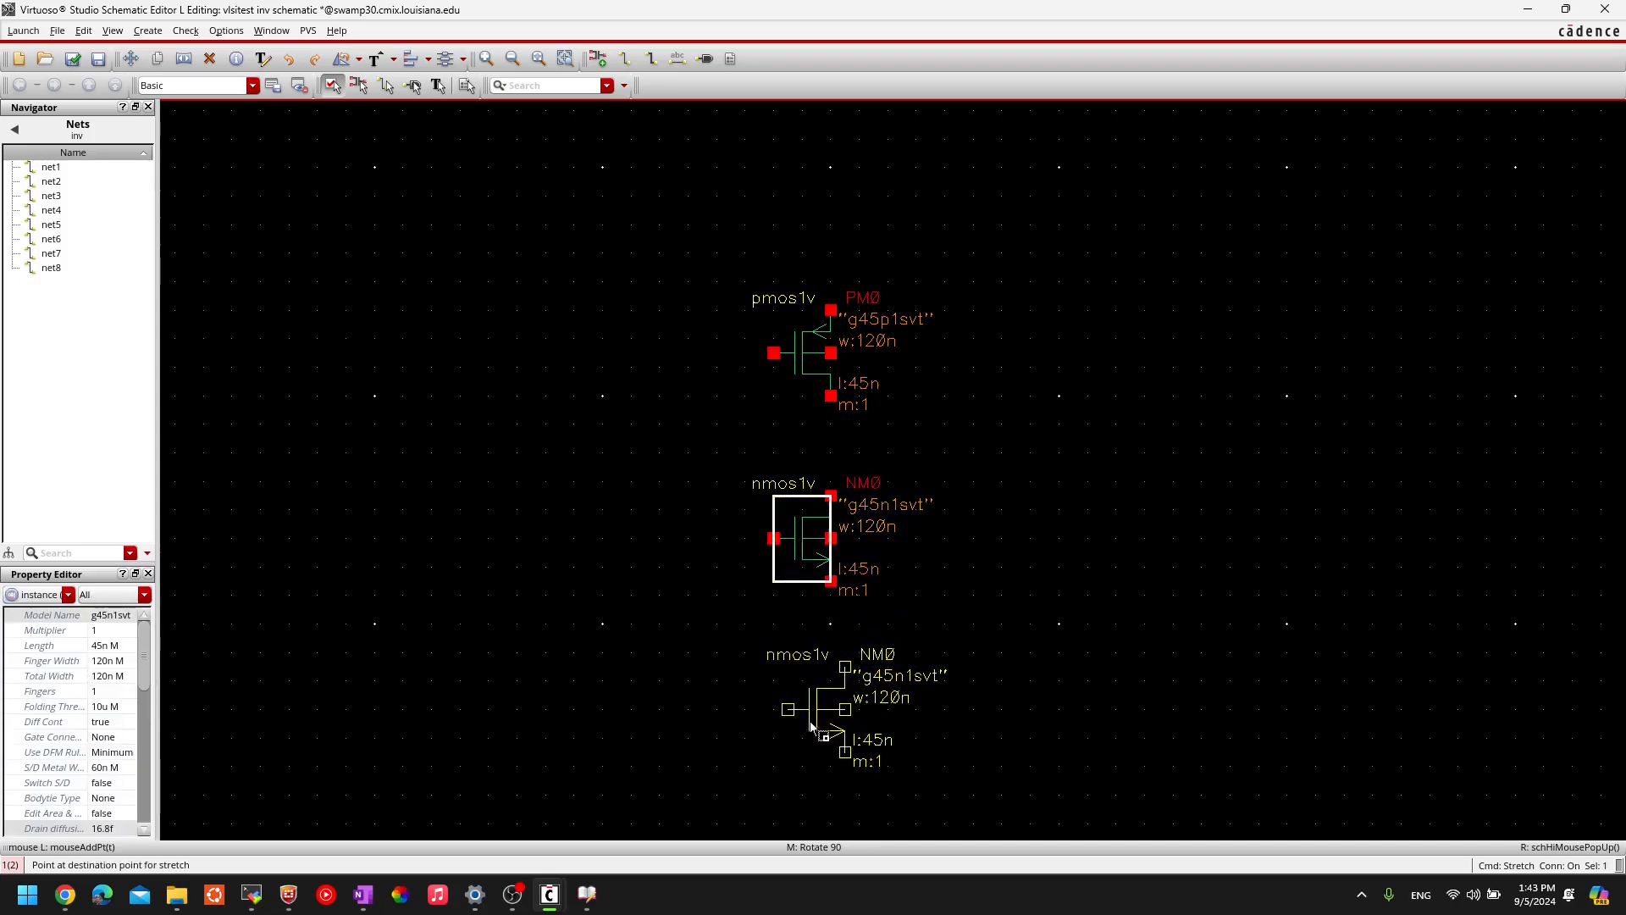
left_click(804, 757)
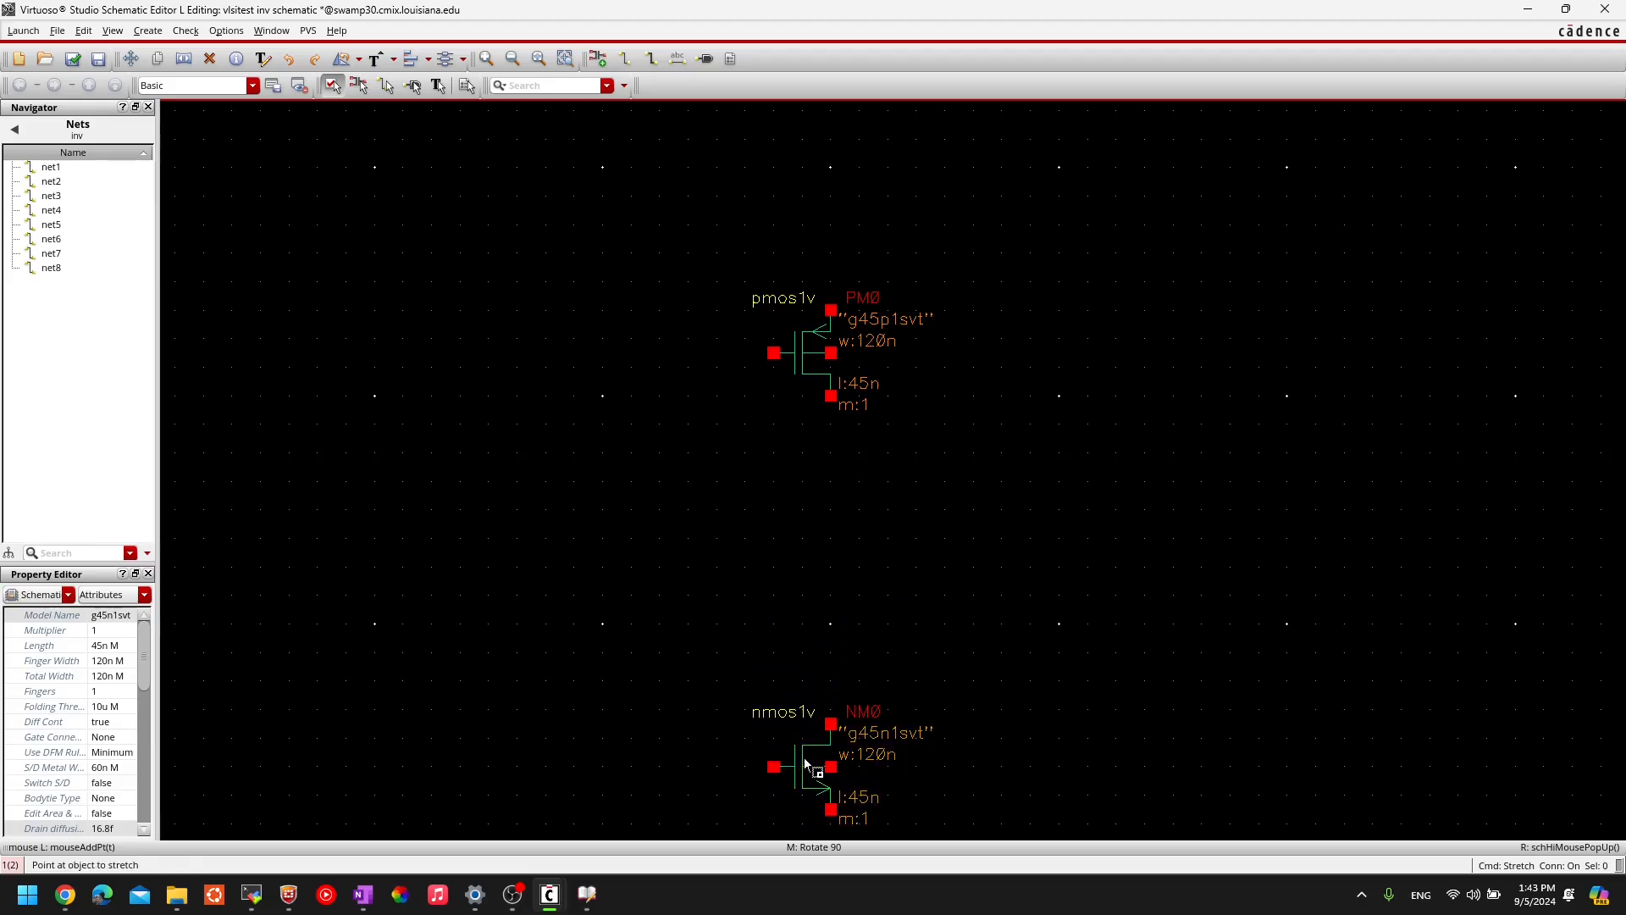
scroll(825, 585, "down", 1, "ctrl")
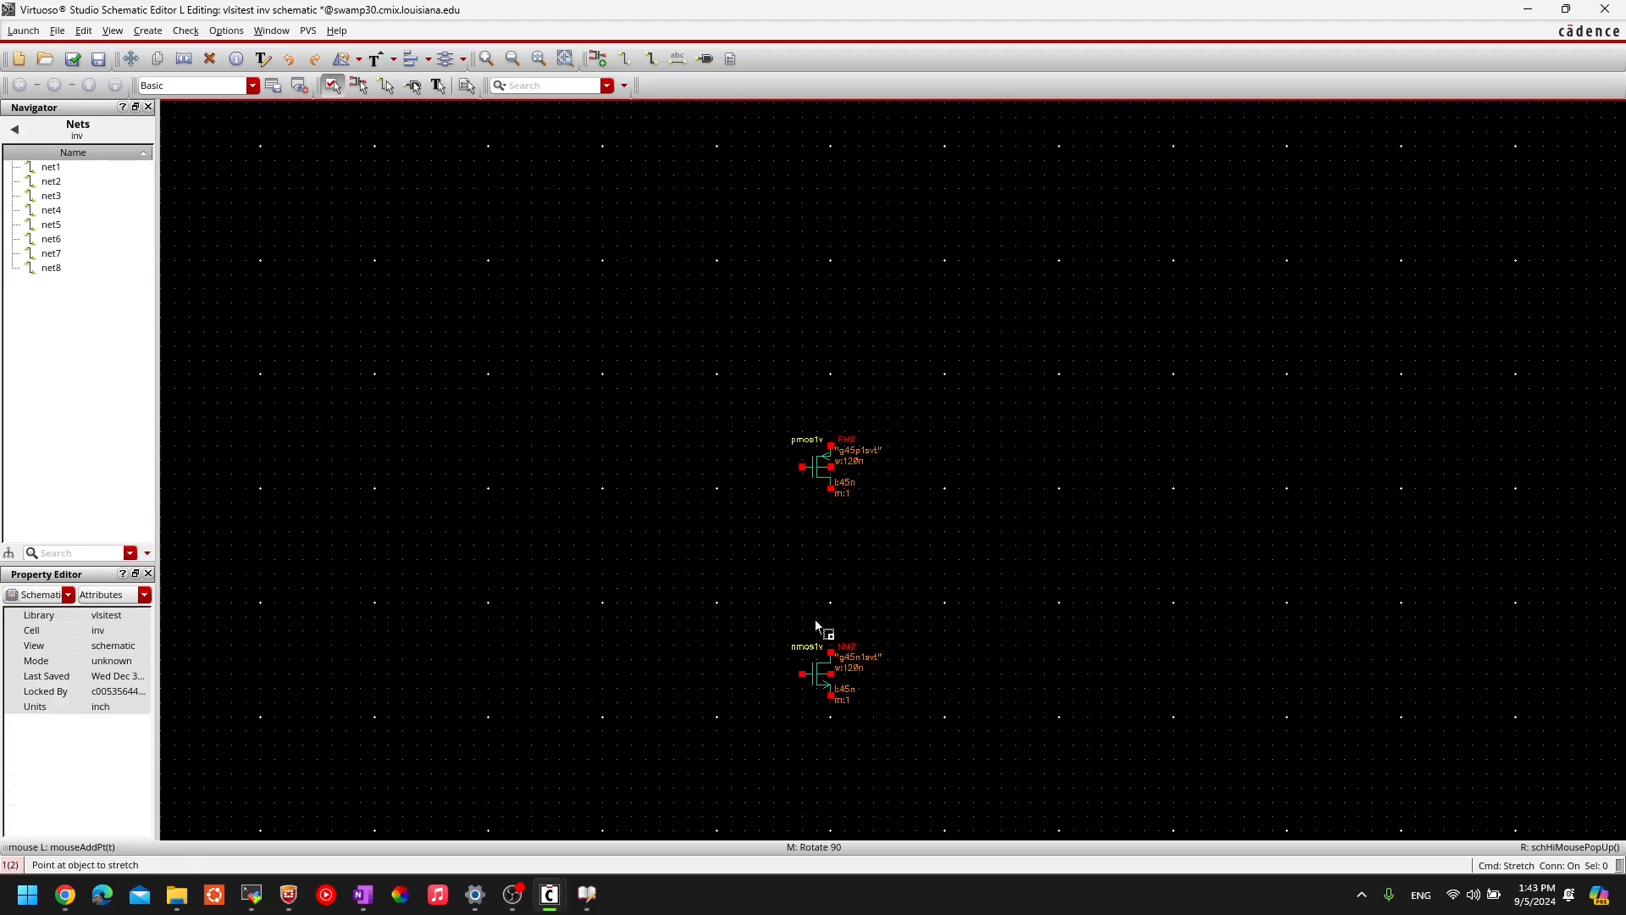
left_click(811, 677)
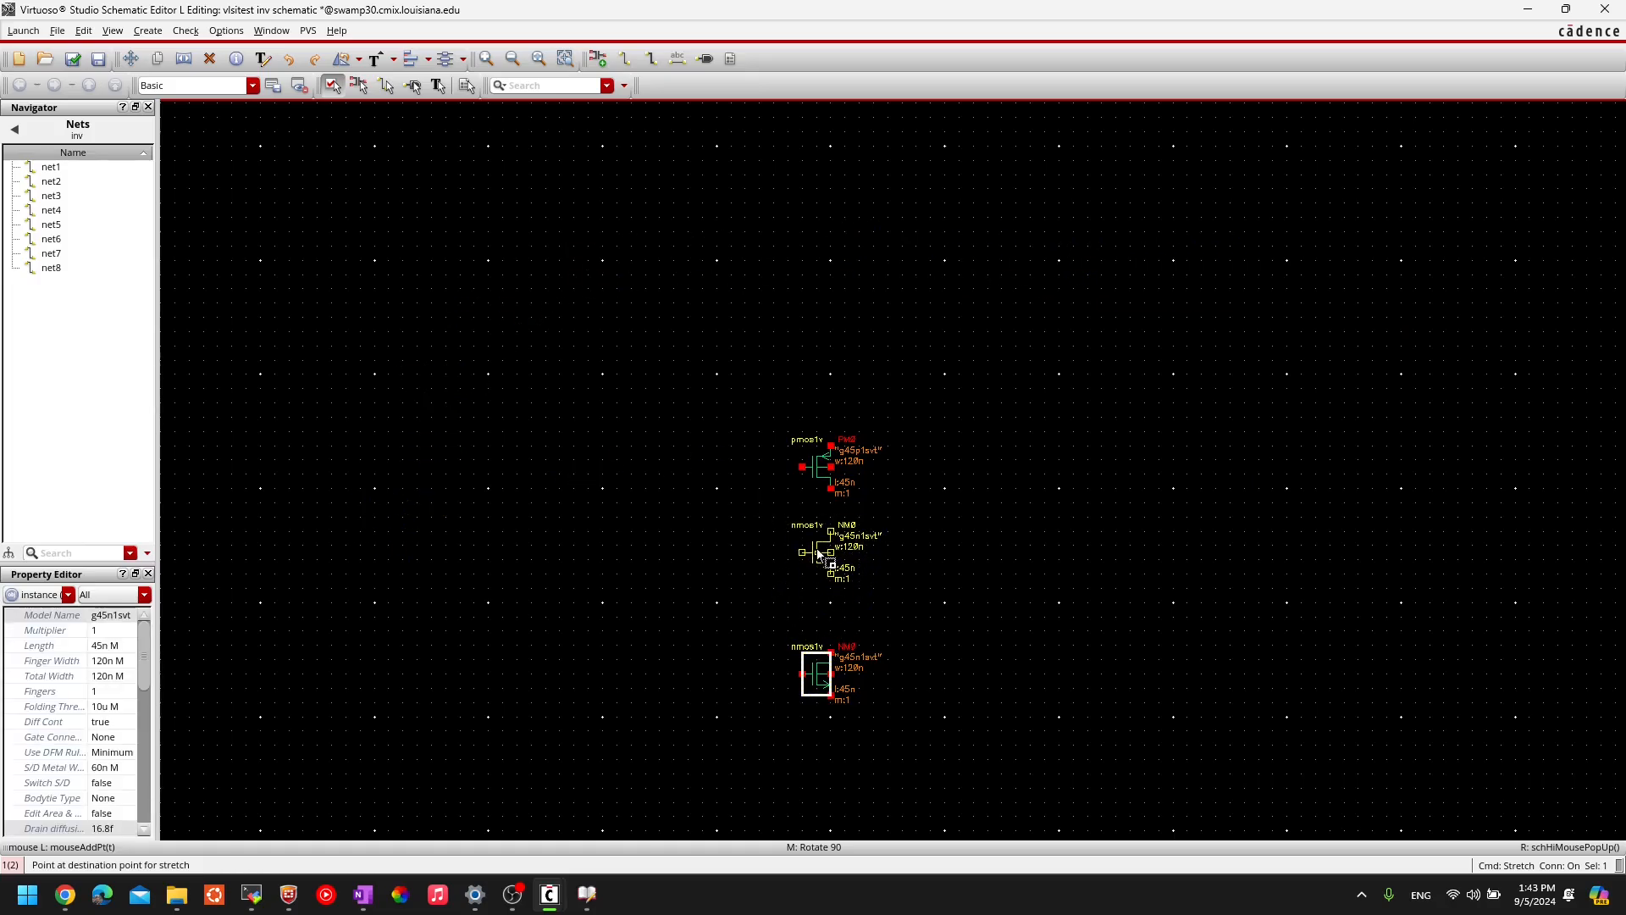
left_click(819, 552)
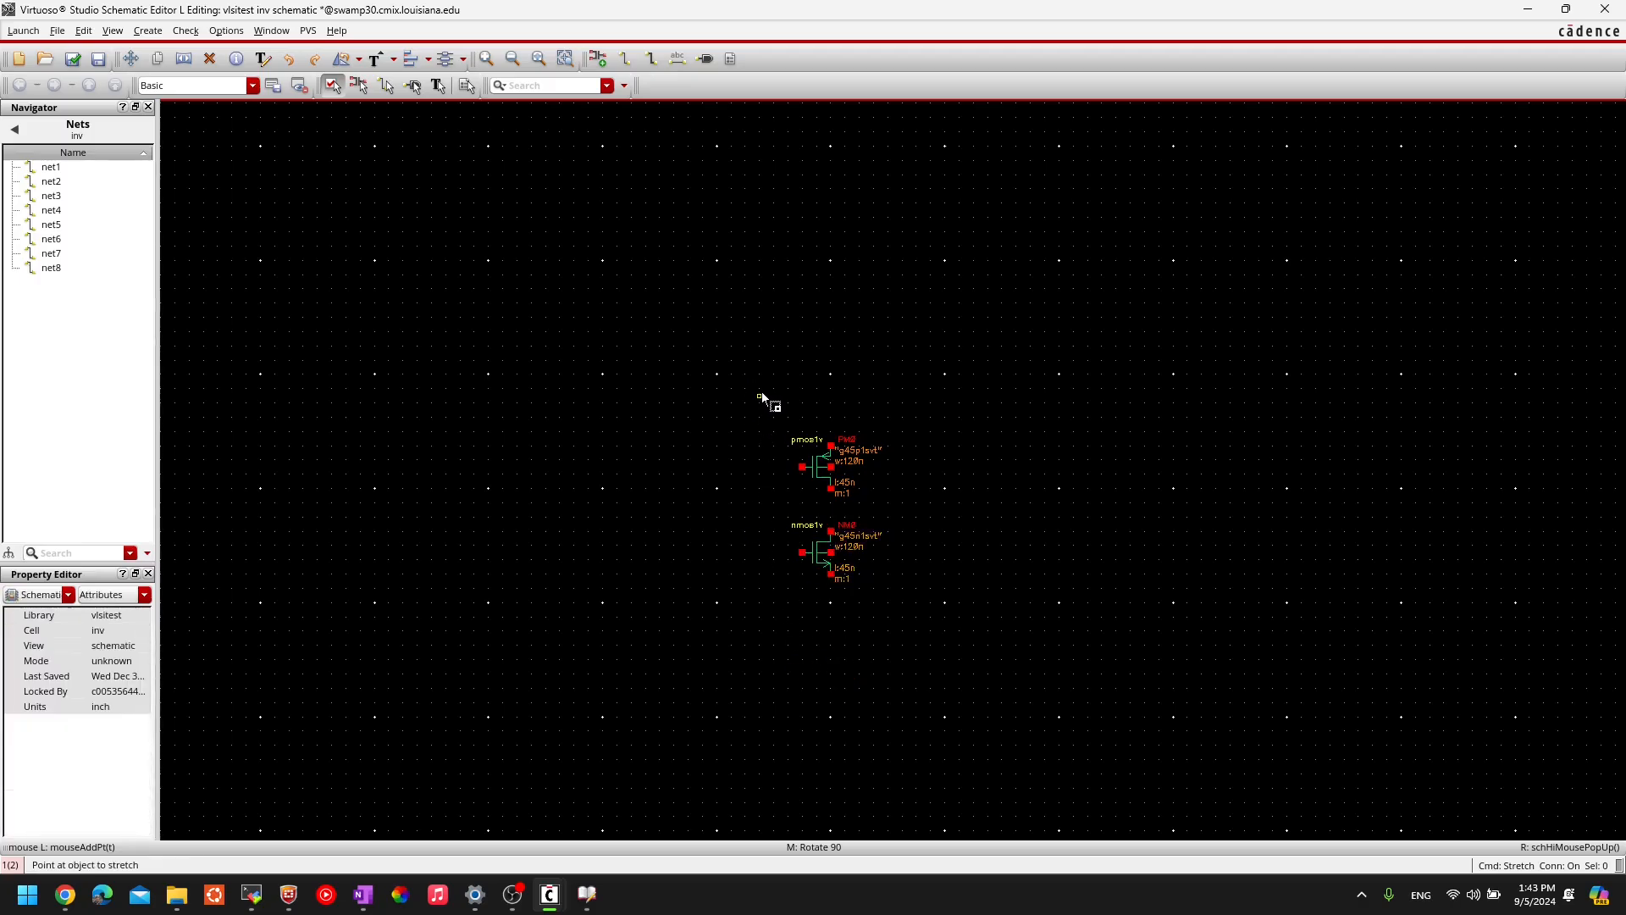
left_click_drag(760, 388, 923, 644)
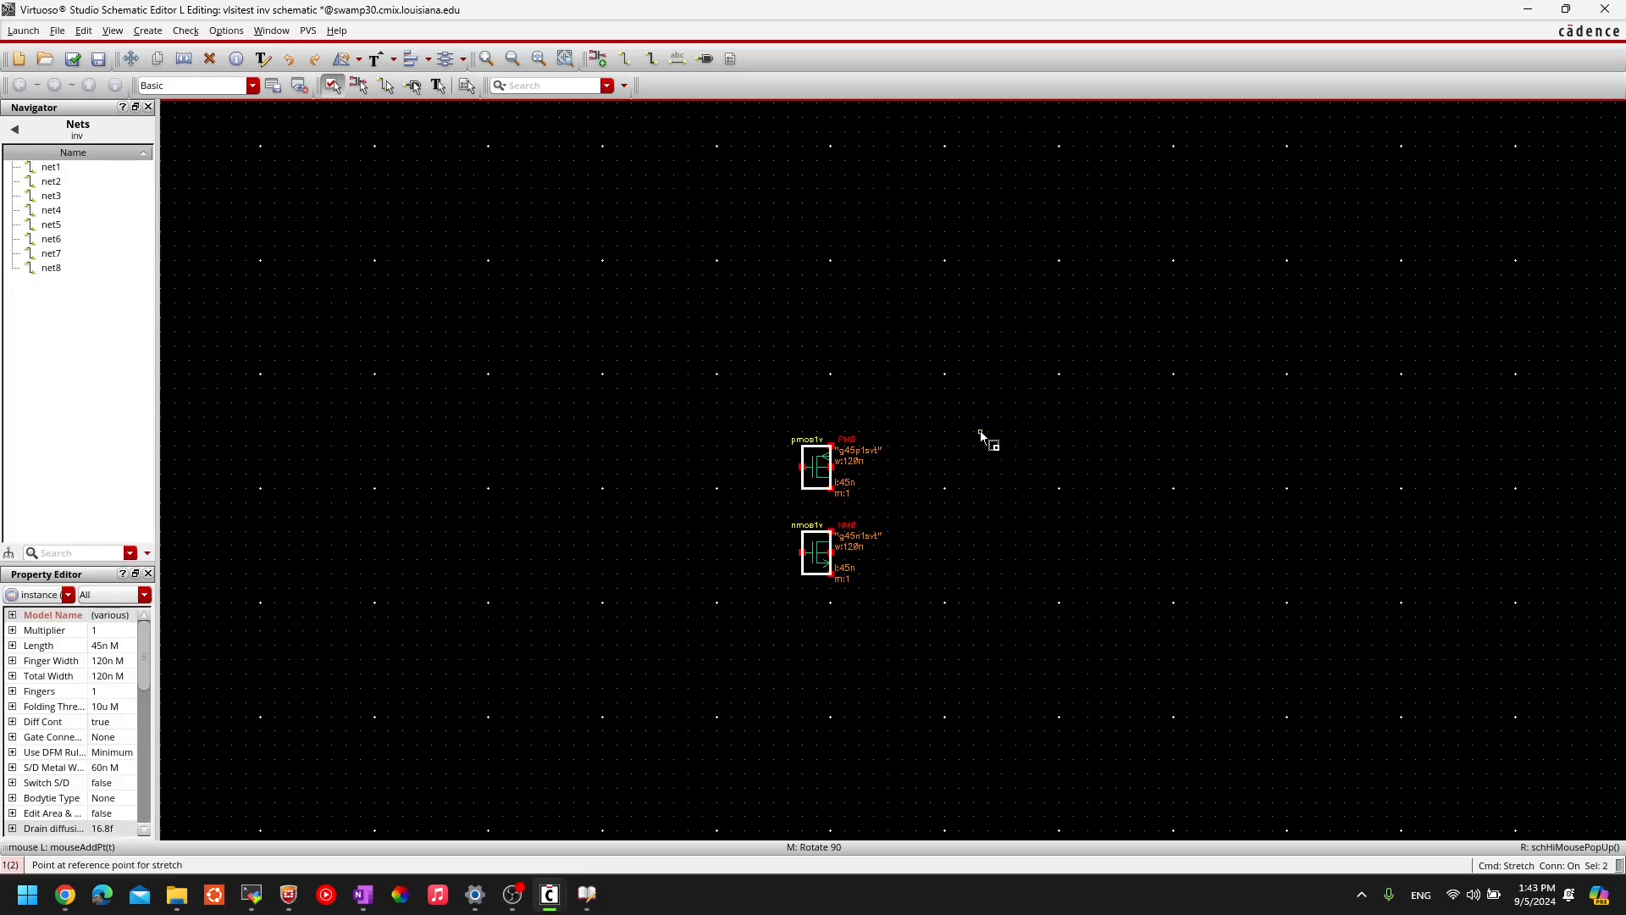
left_click(815, 477)
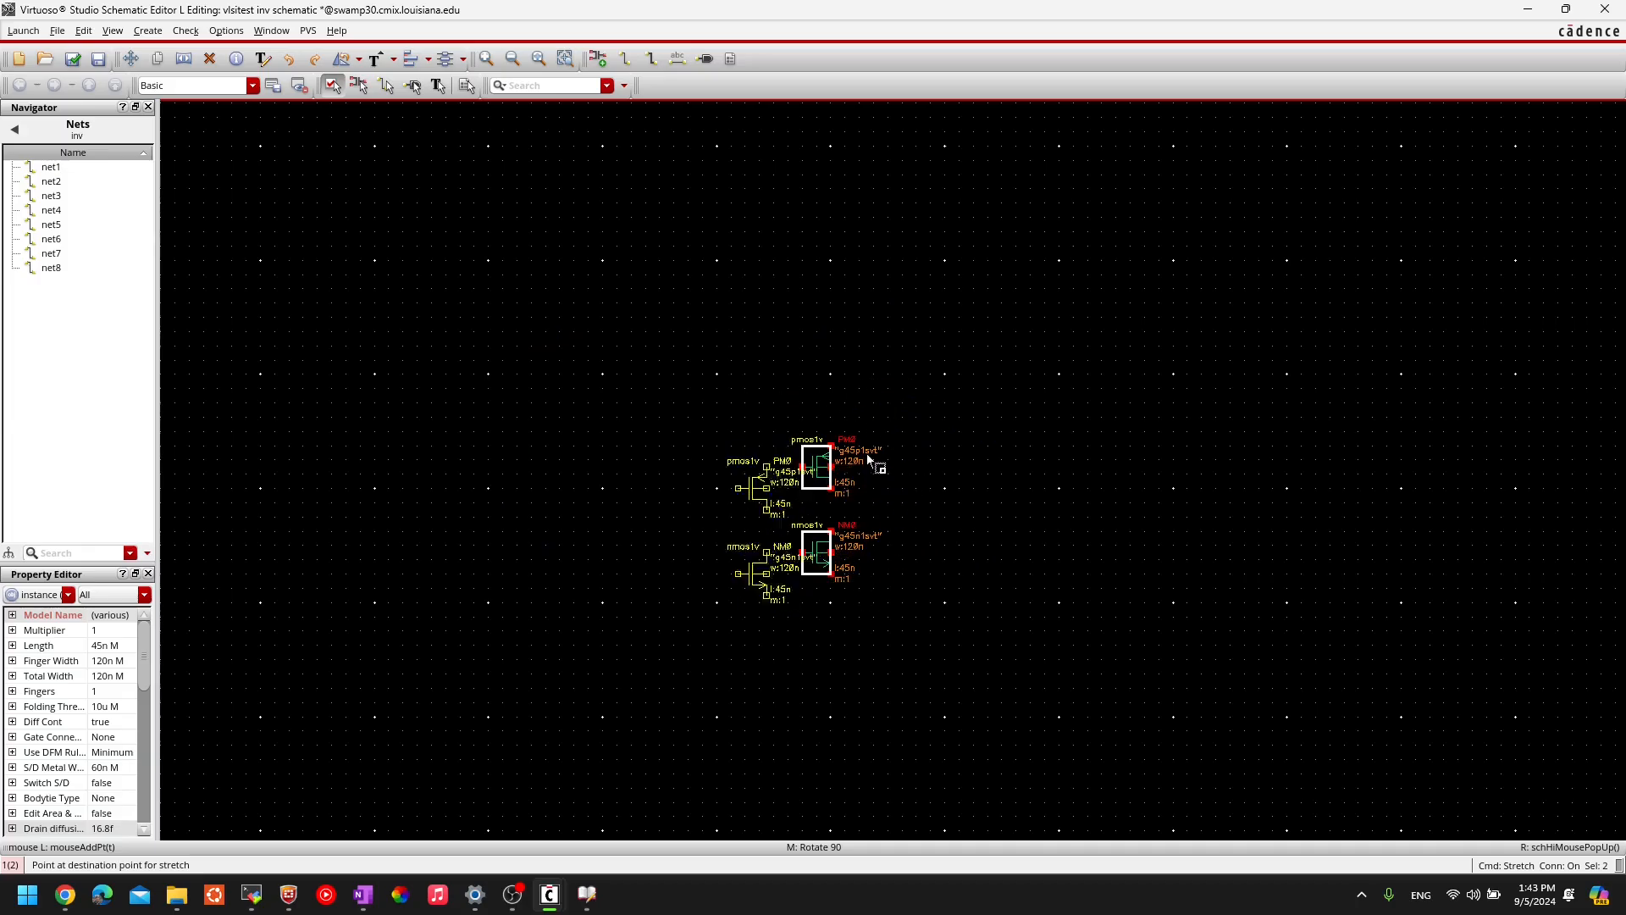
key("Escape")
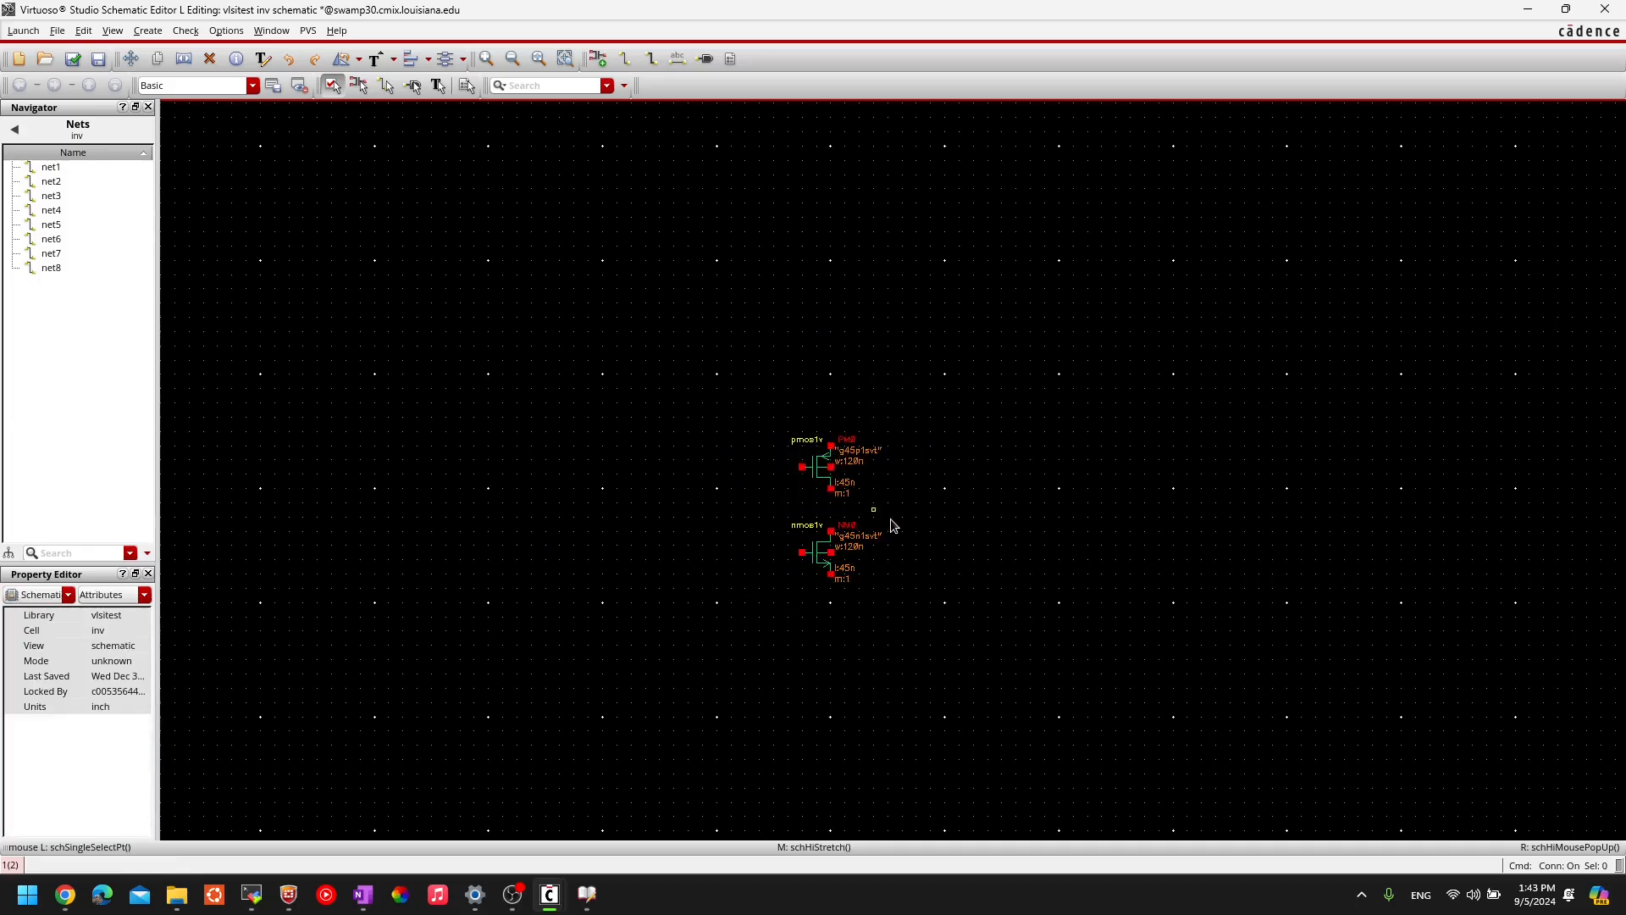
scroll(893, 525, "up", 1)
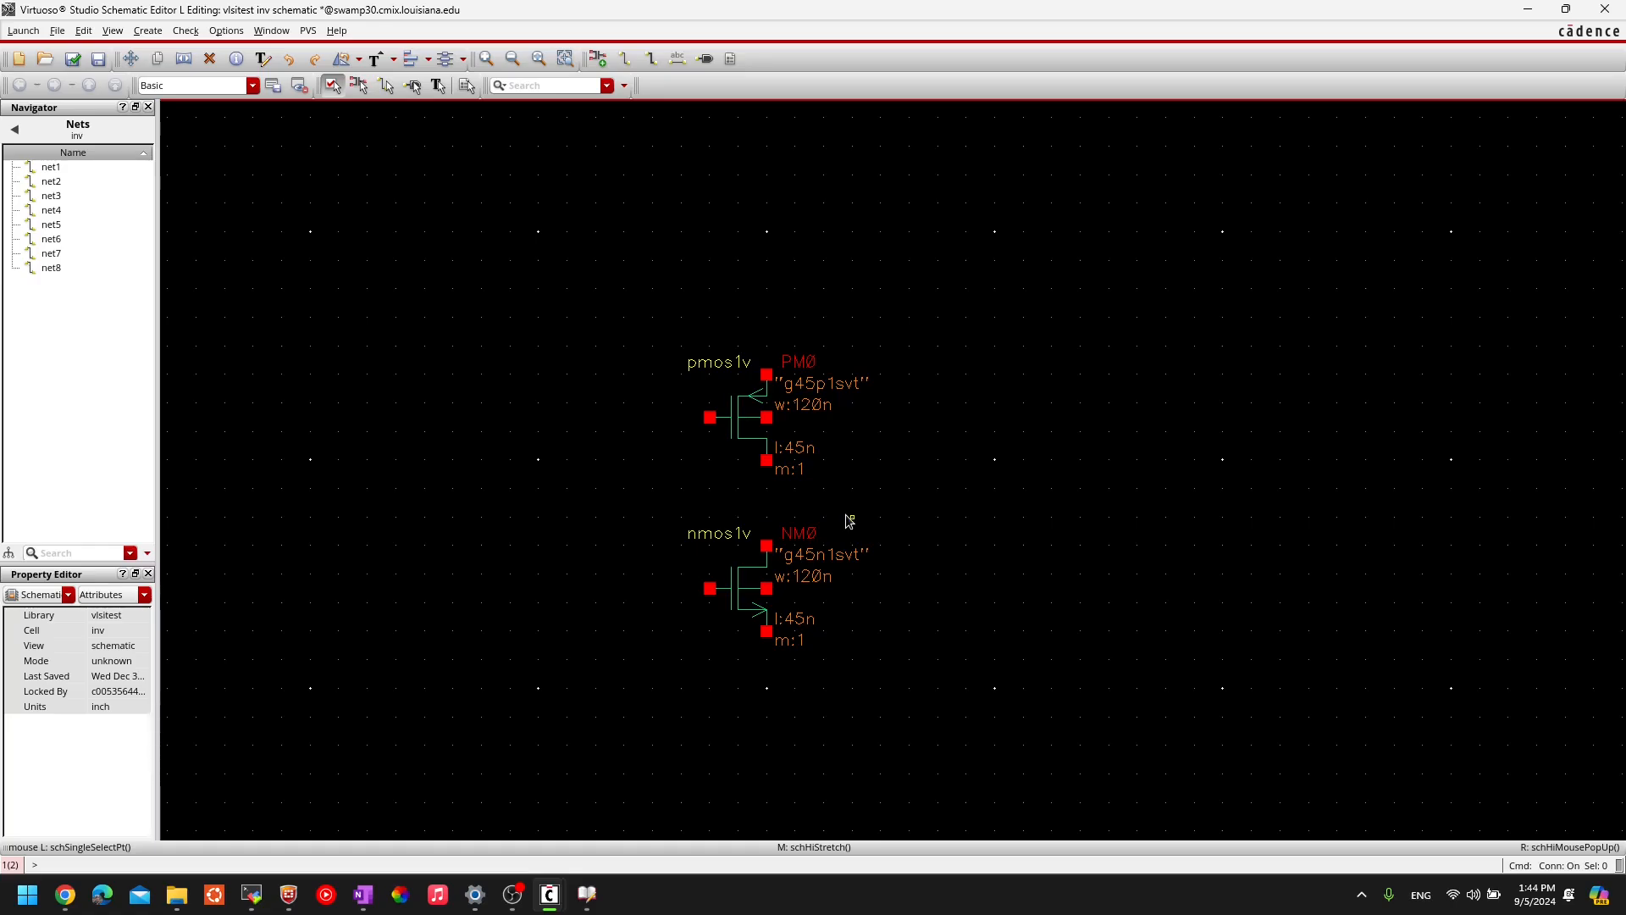
key("c")
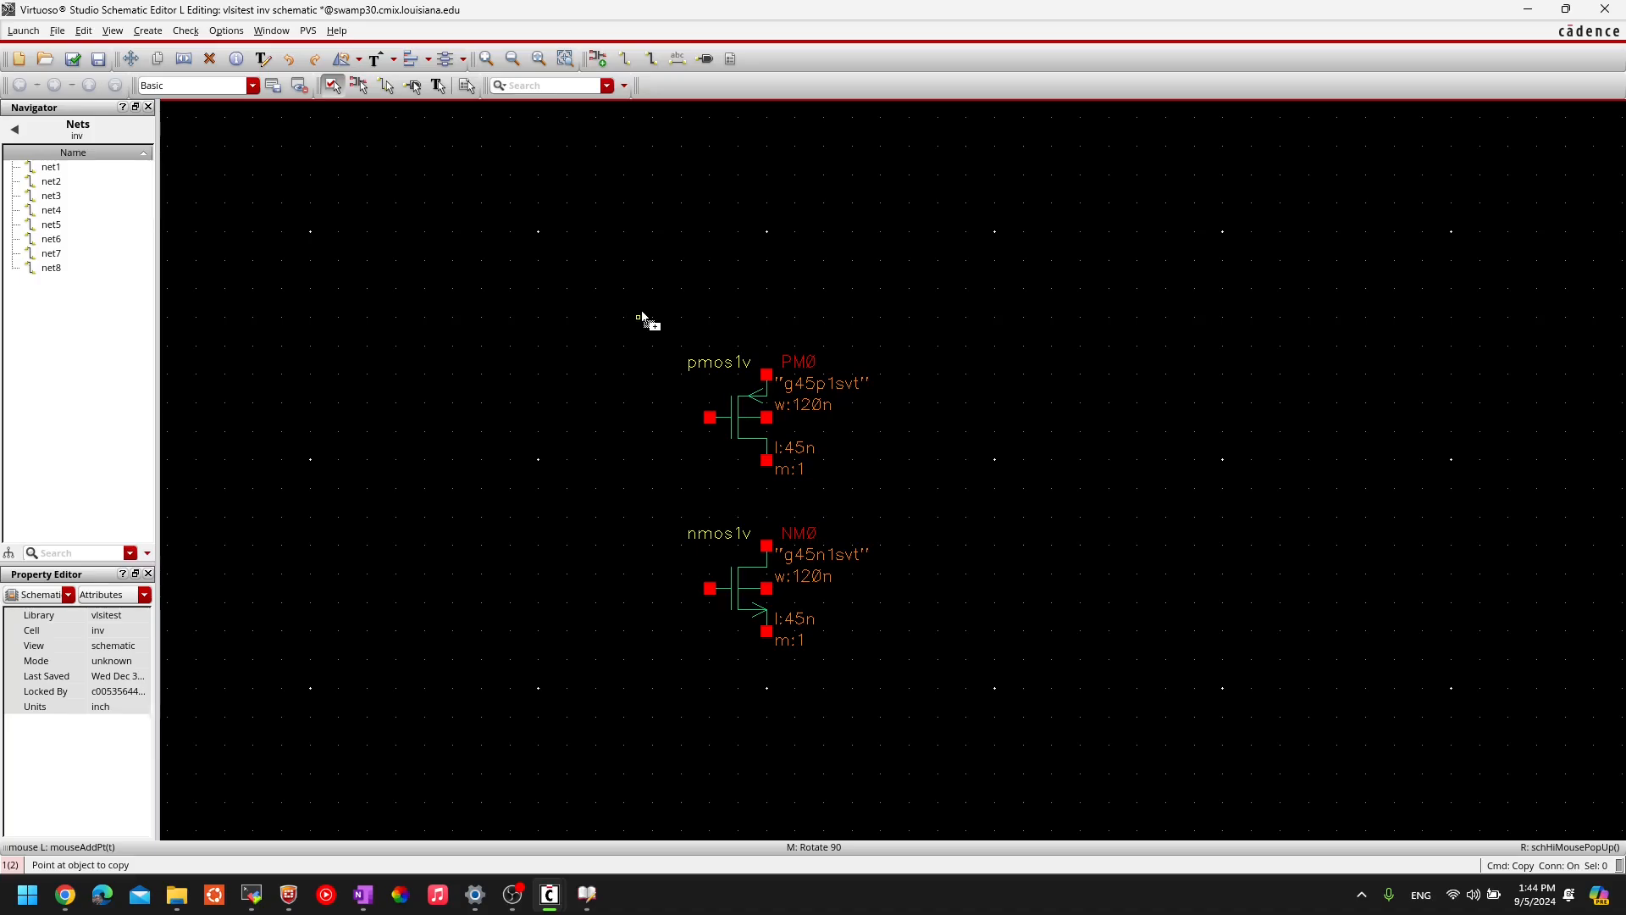
left_click_drag(647, 332, 882, 726)
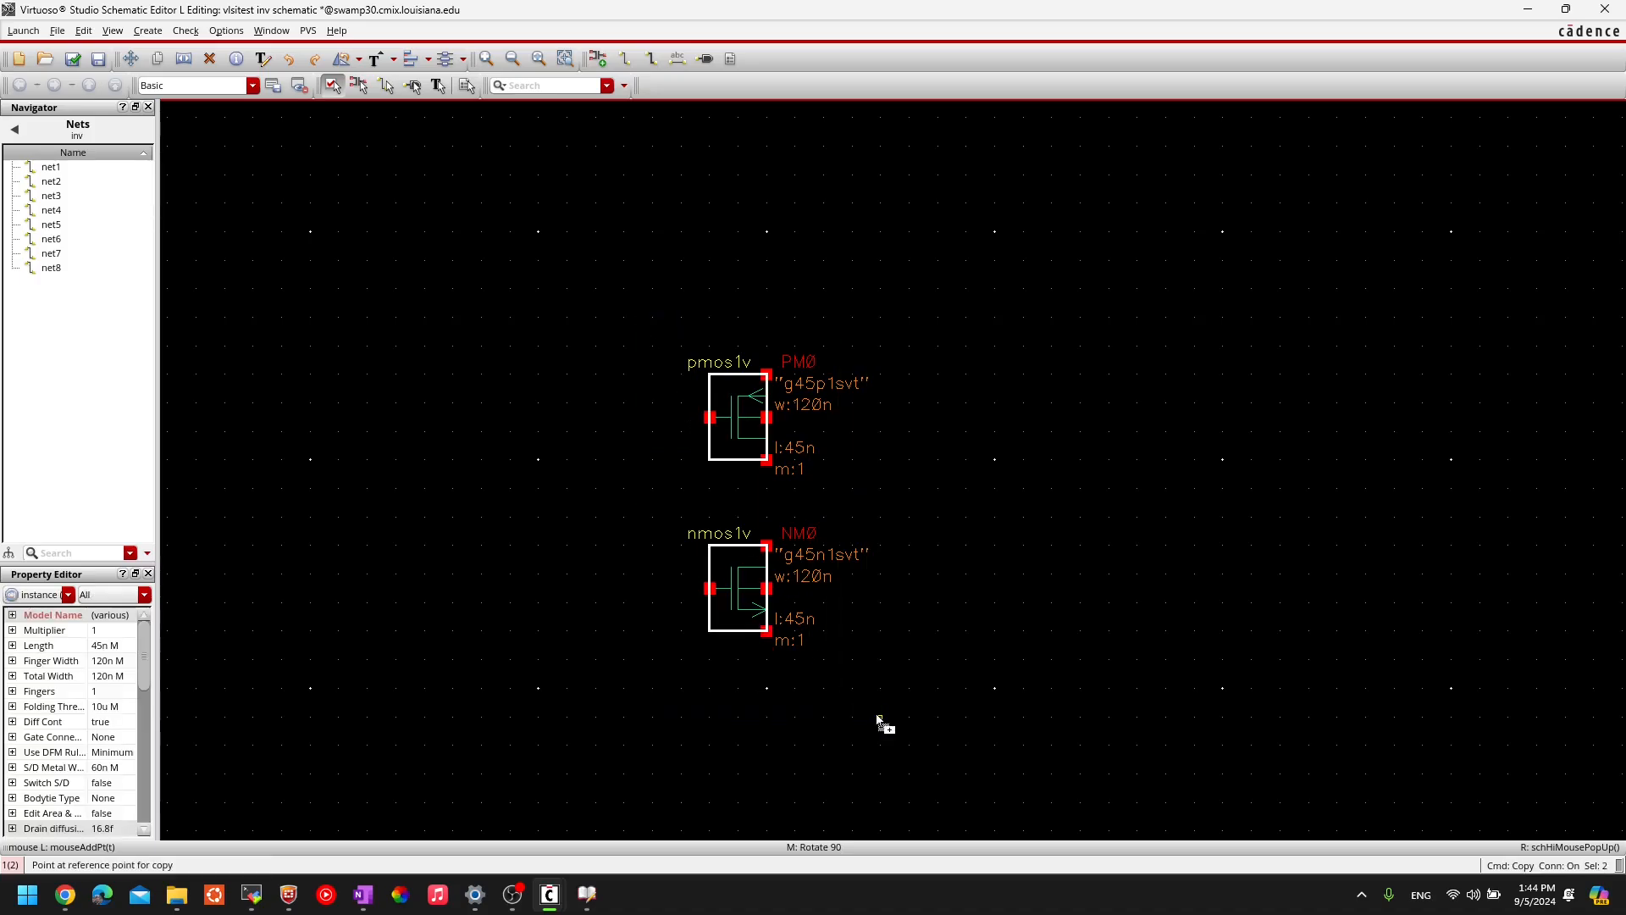
left_click(753, 427)
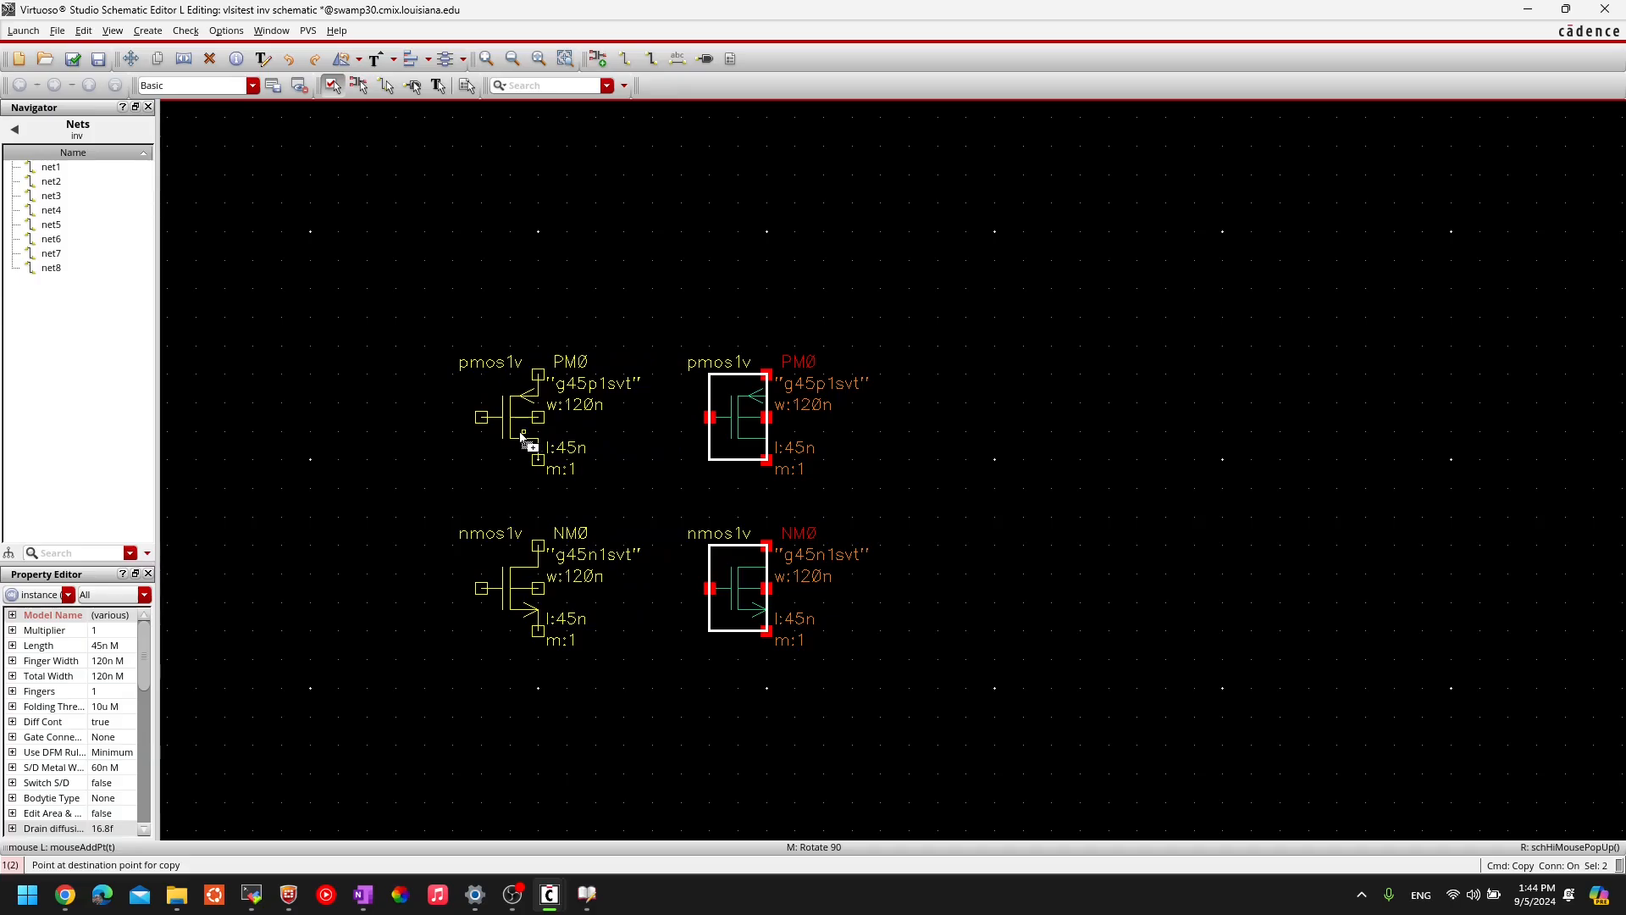
left_click(522, 437)
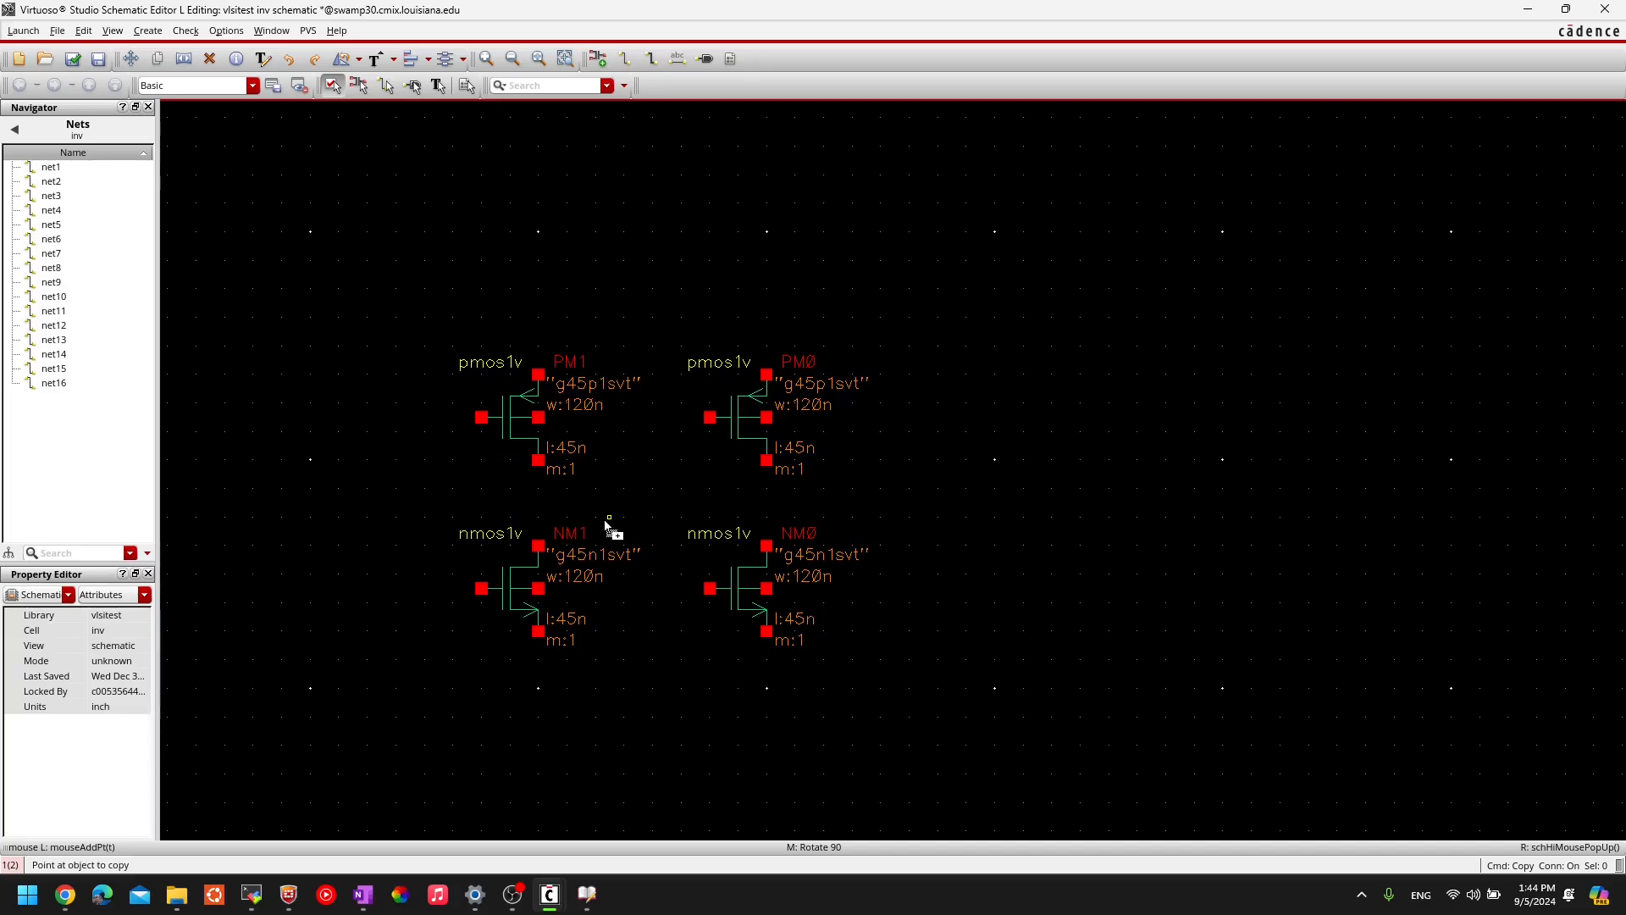
key("Escape")
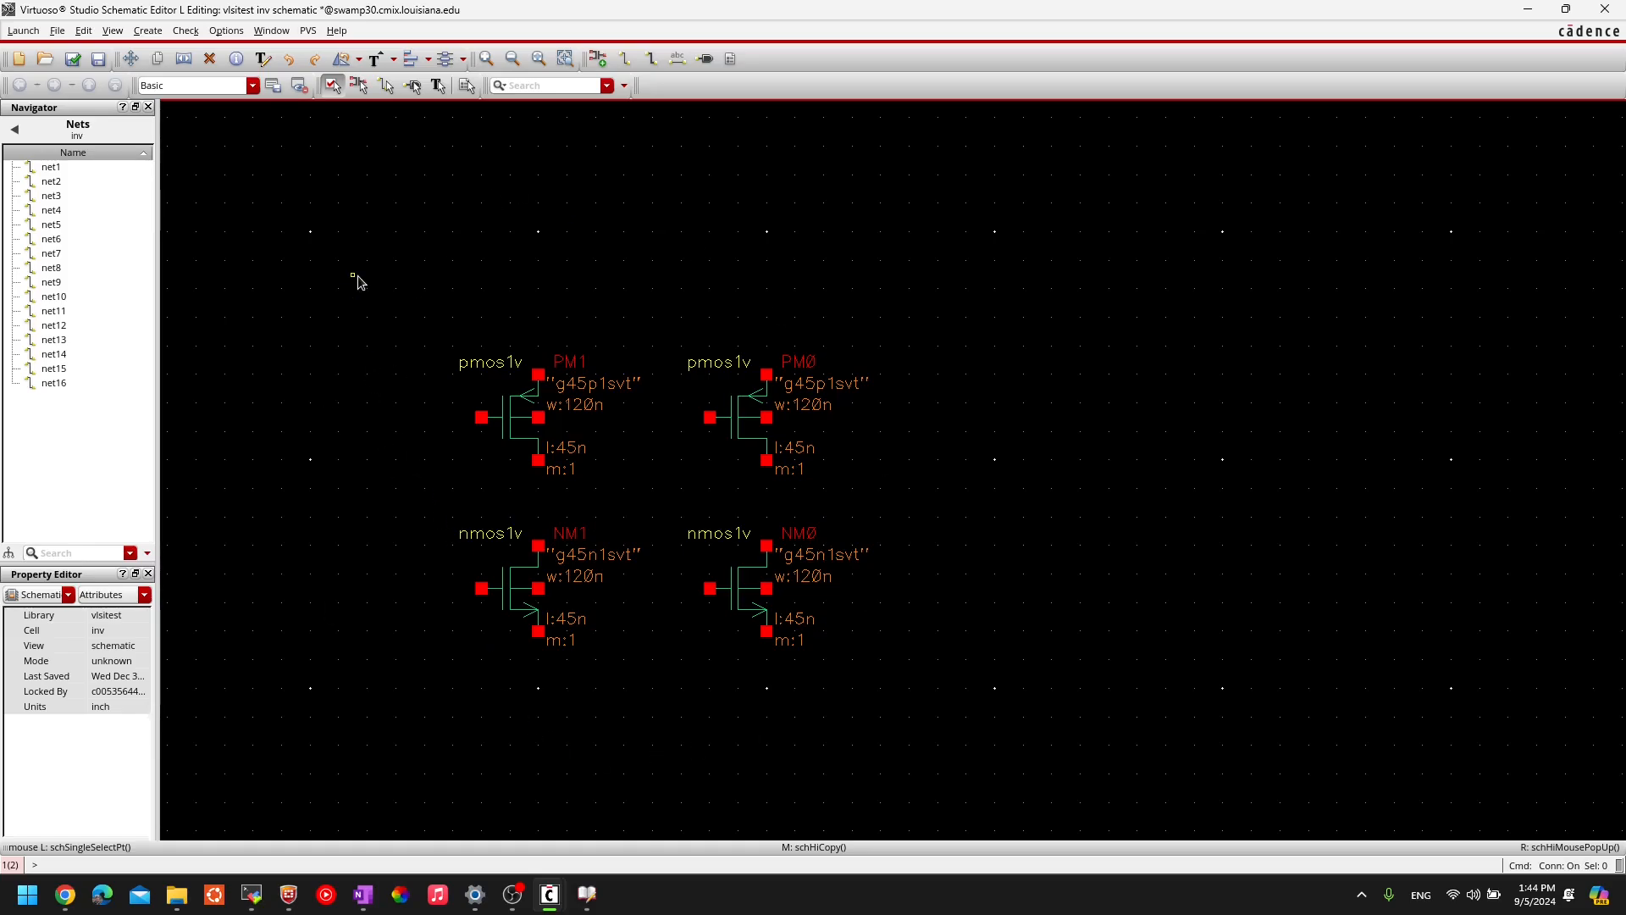
left_click_drag(366, 287, 689, 754)
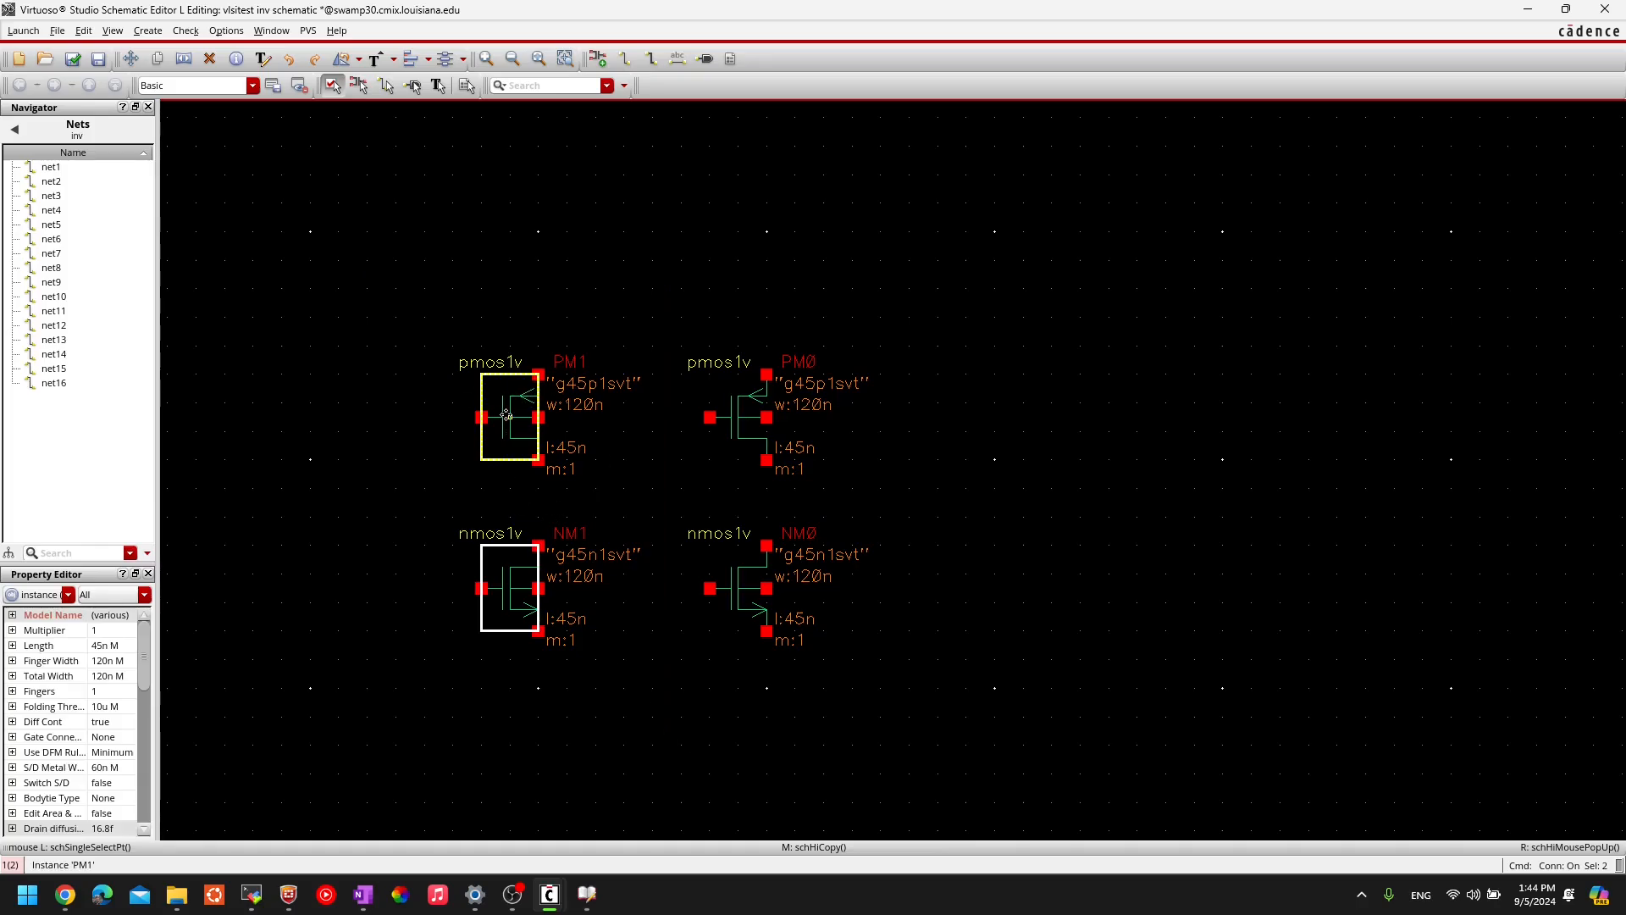
key("Delete")
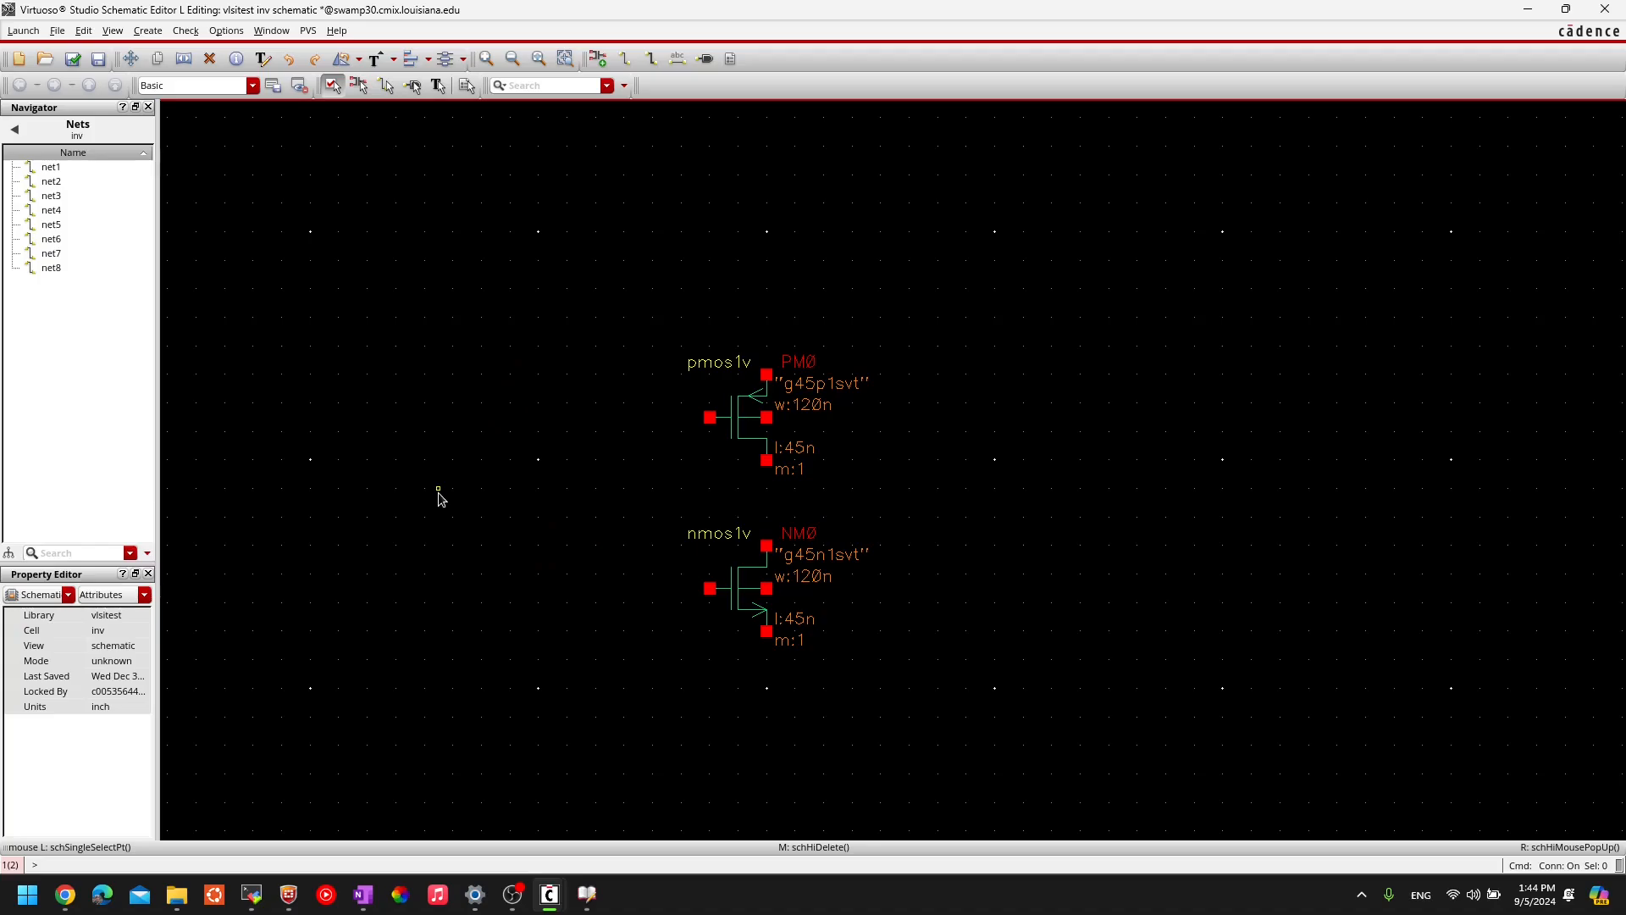
key("u")
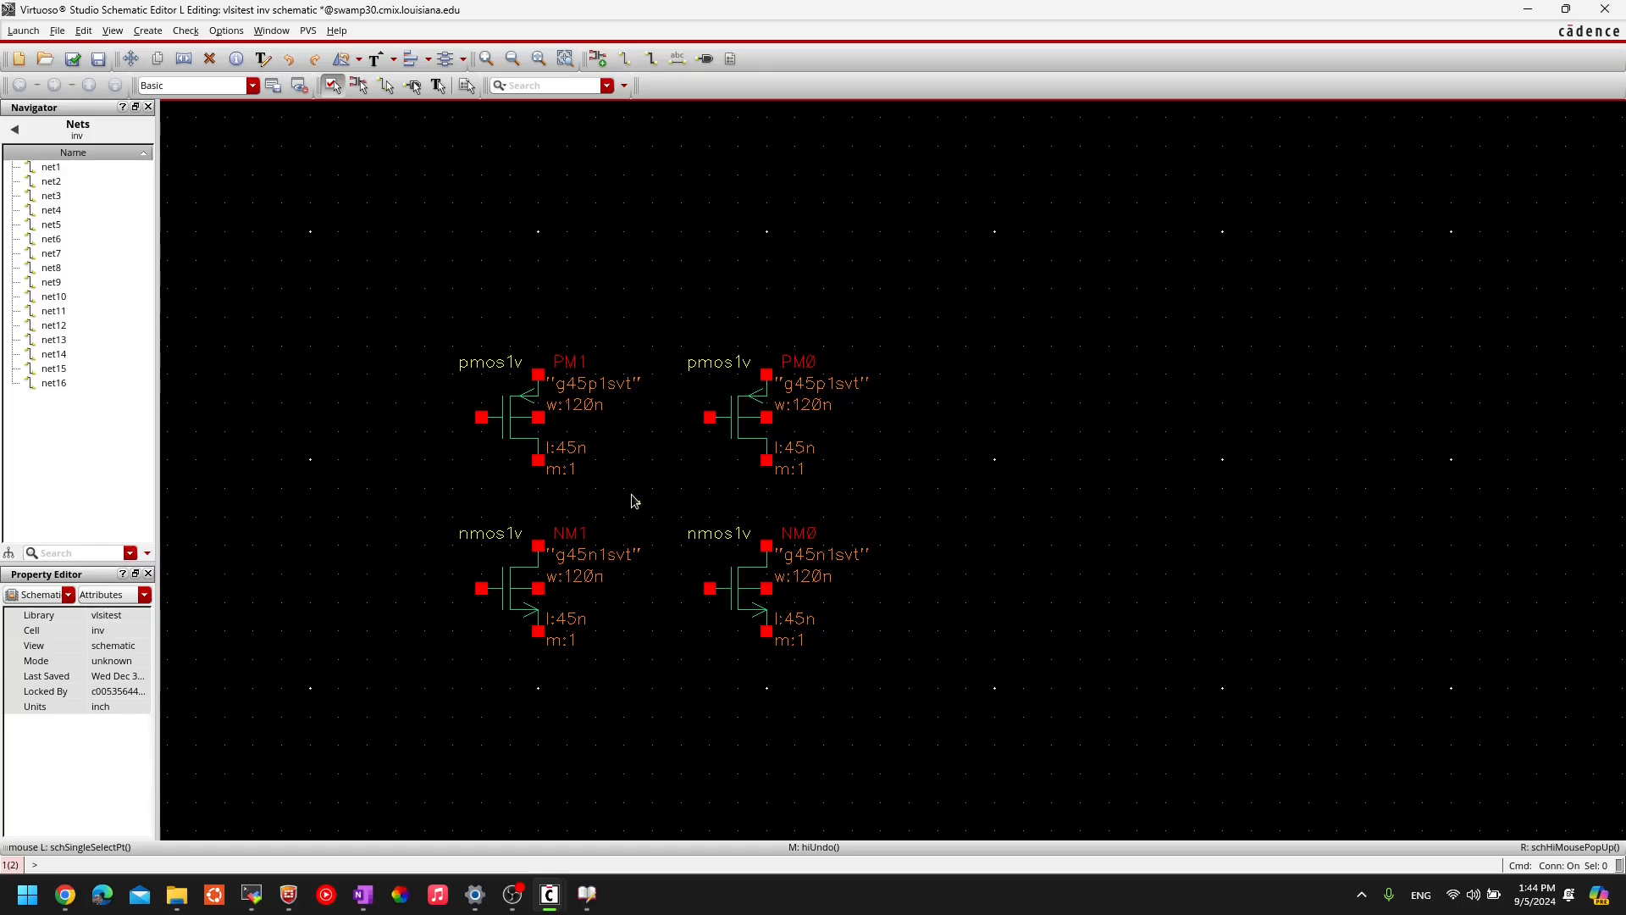
key("shift+u")
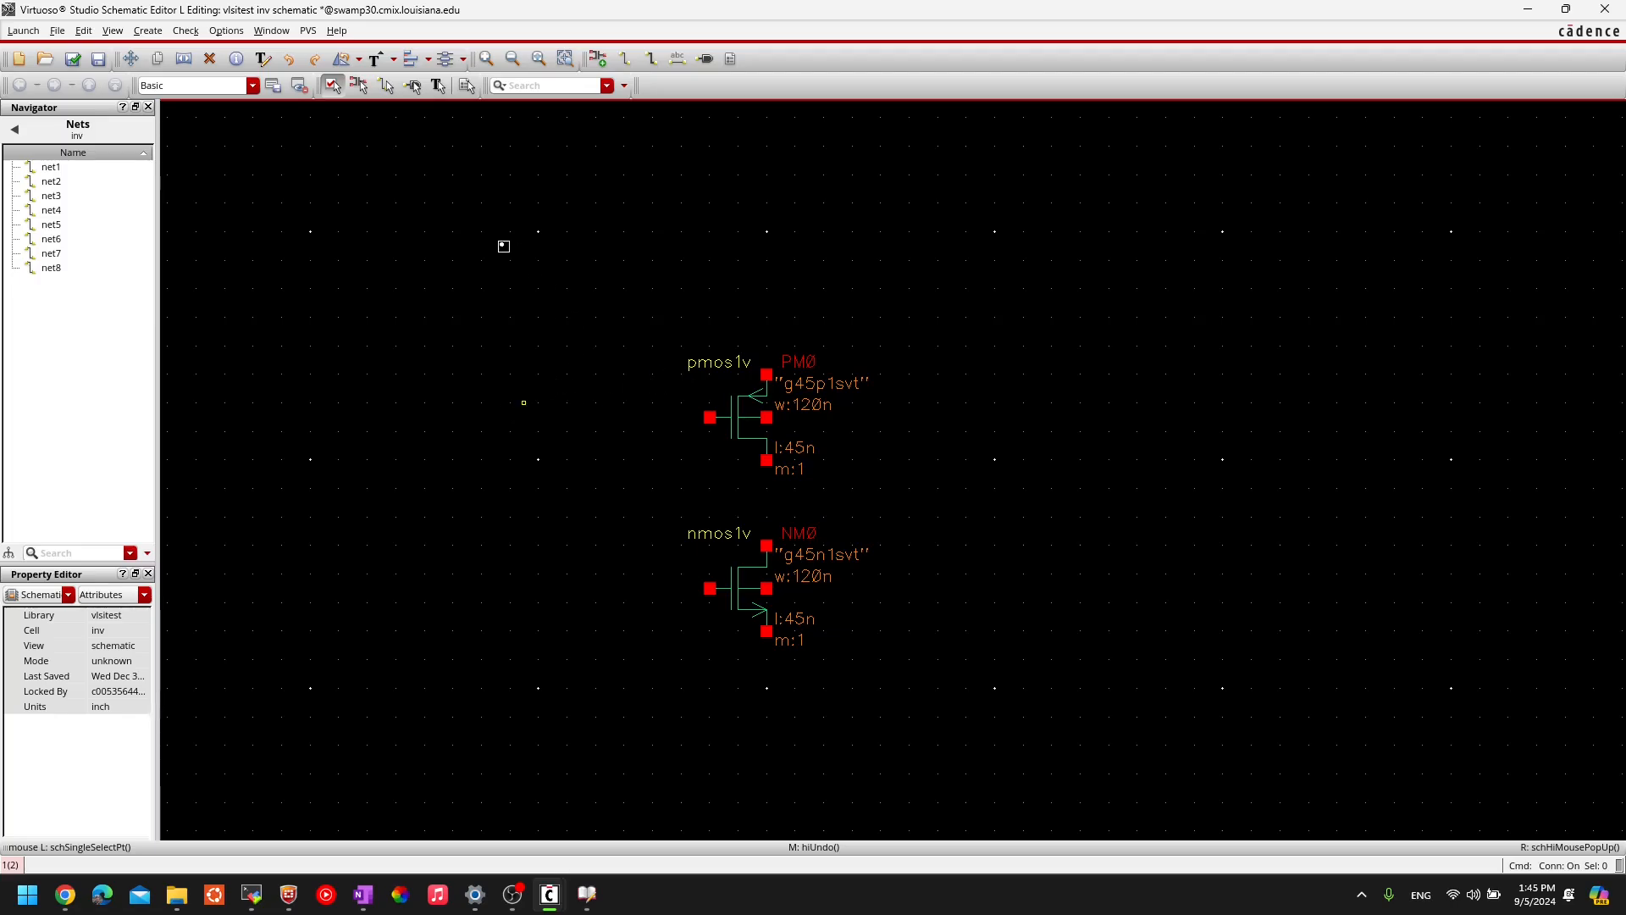
key("w")
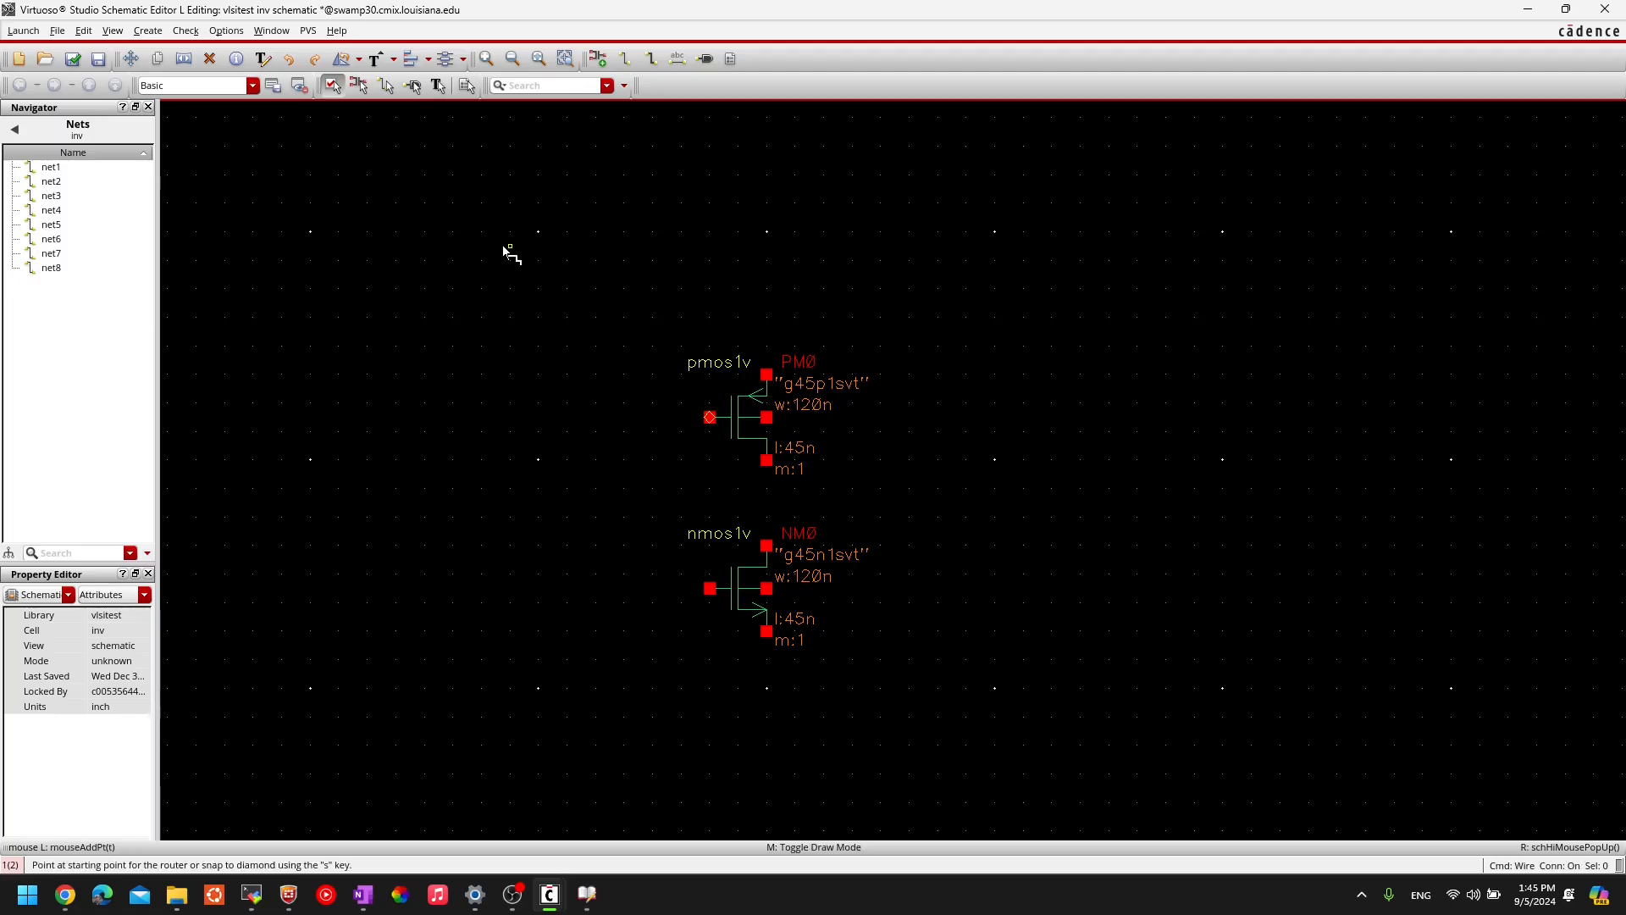
- Draw wires joining PM0's gate to NM0's gate and PM0's drain to NM0's drain
left_click(710, 417)
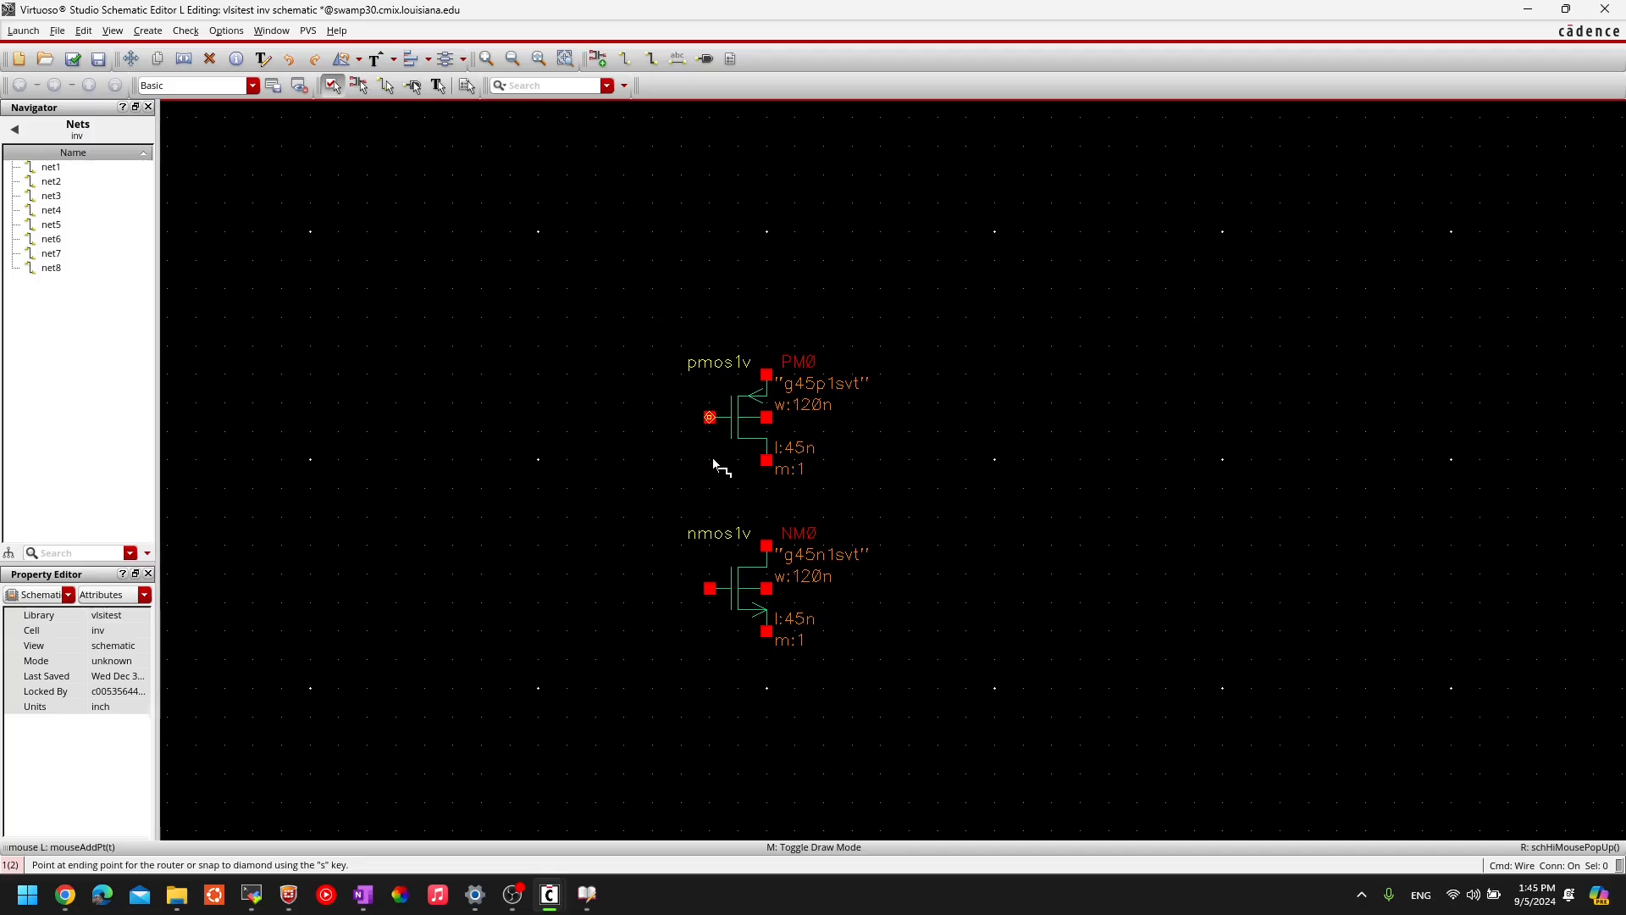
left_click(710, 588)
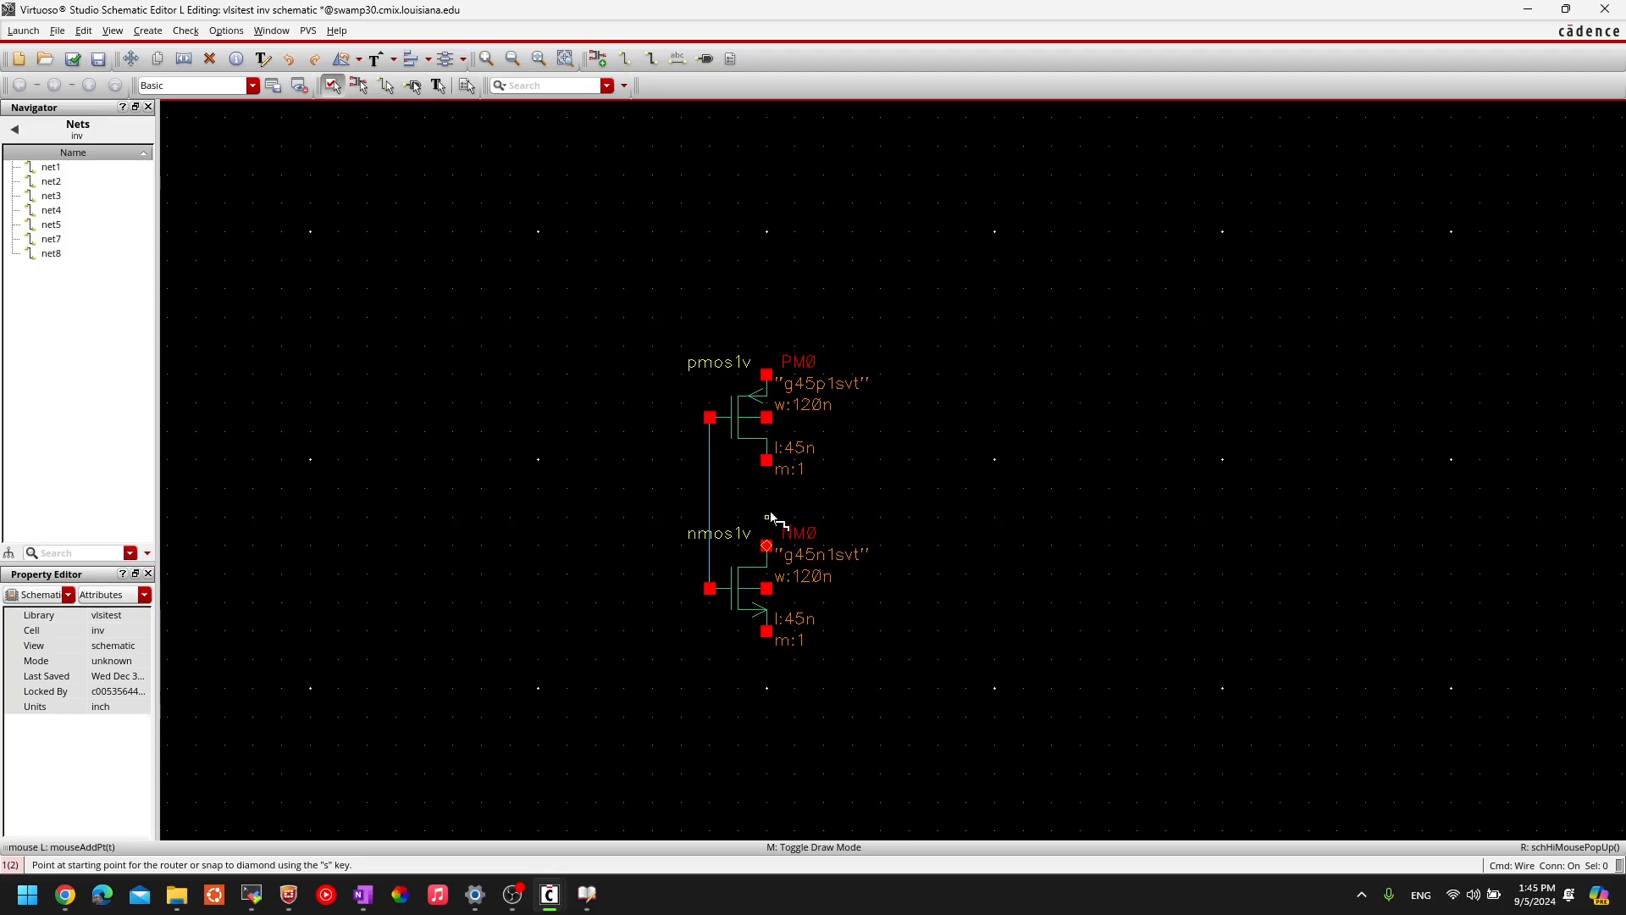
left_click(767, 461)
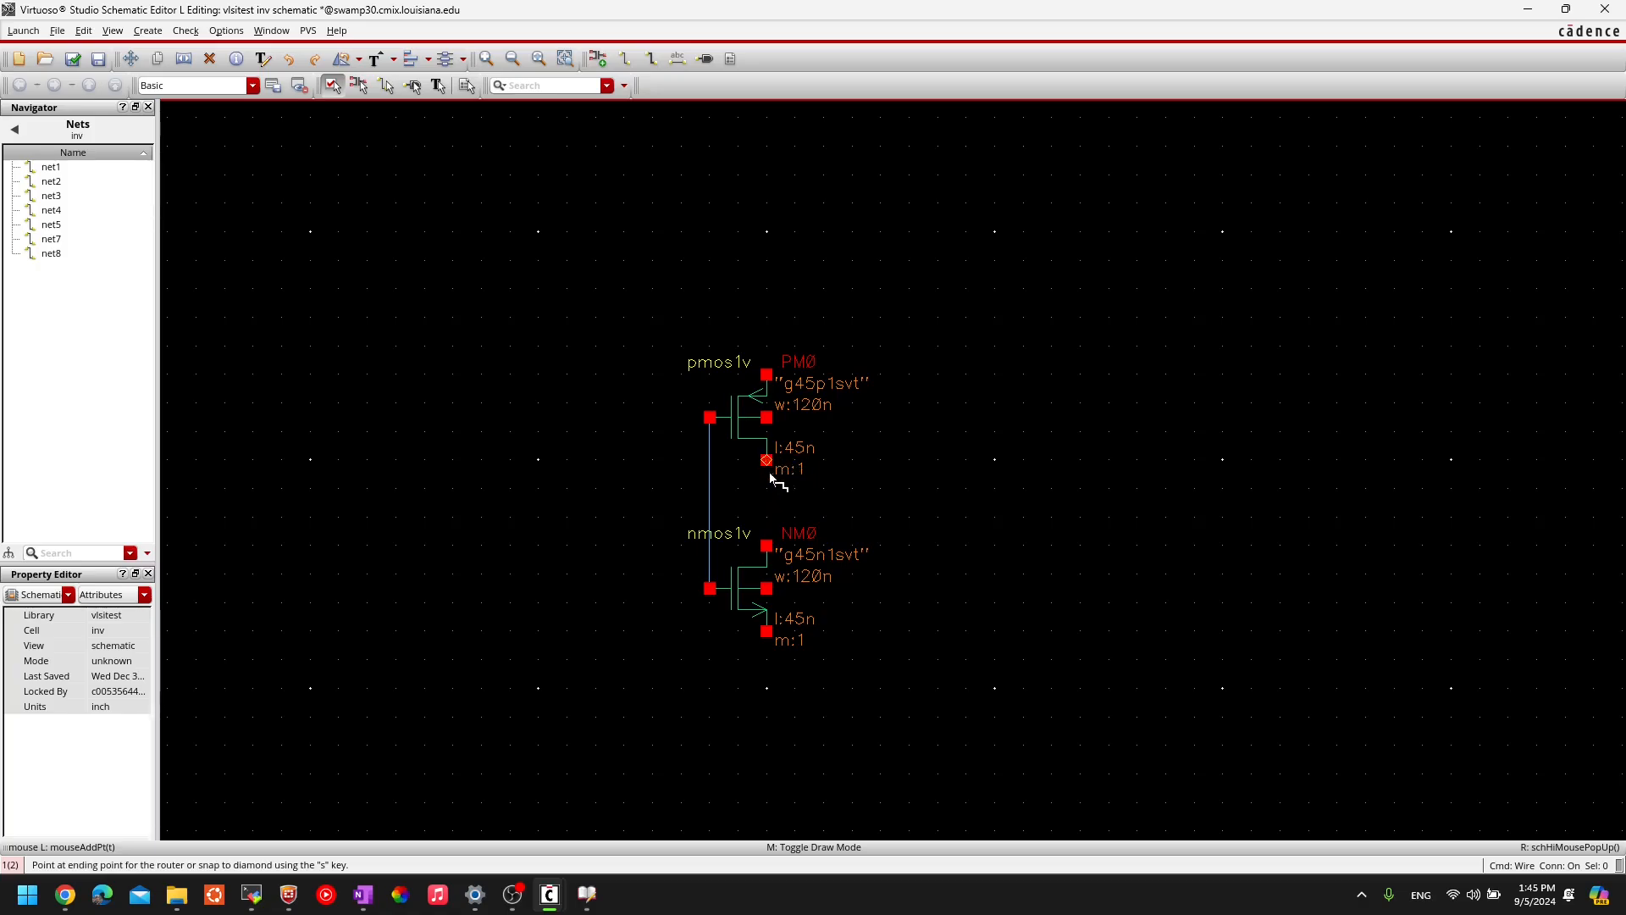
left_click(767, 545)
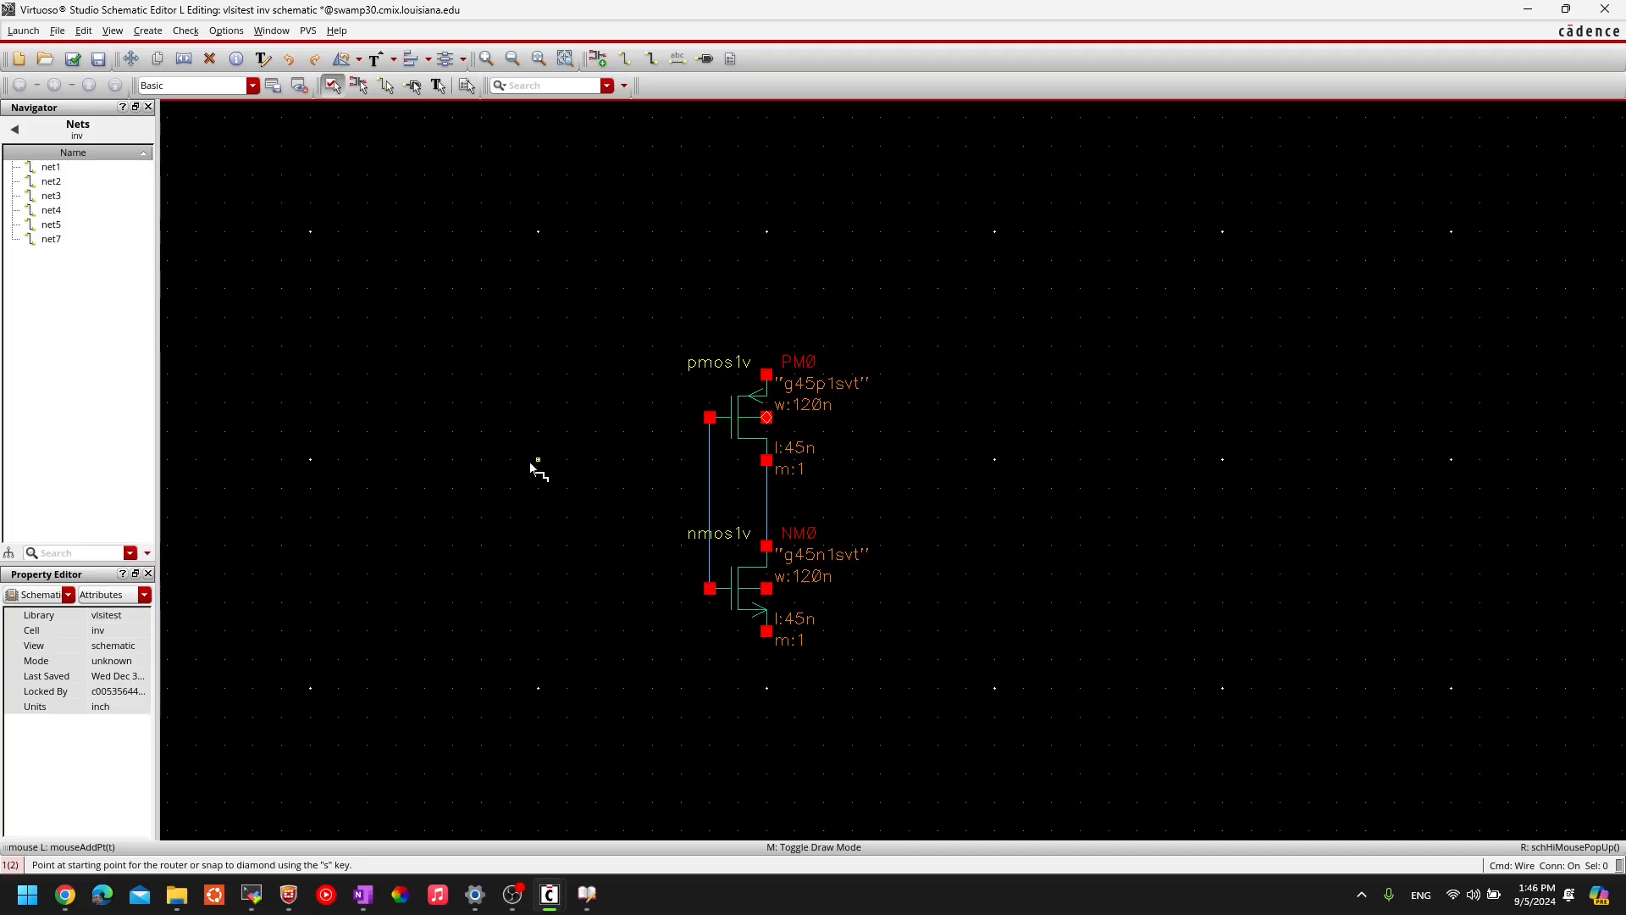
- Cancel the wire command and open Add Instance, currently set to gpdk045 nmos1v
key("Escape")
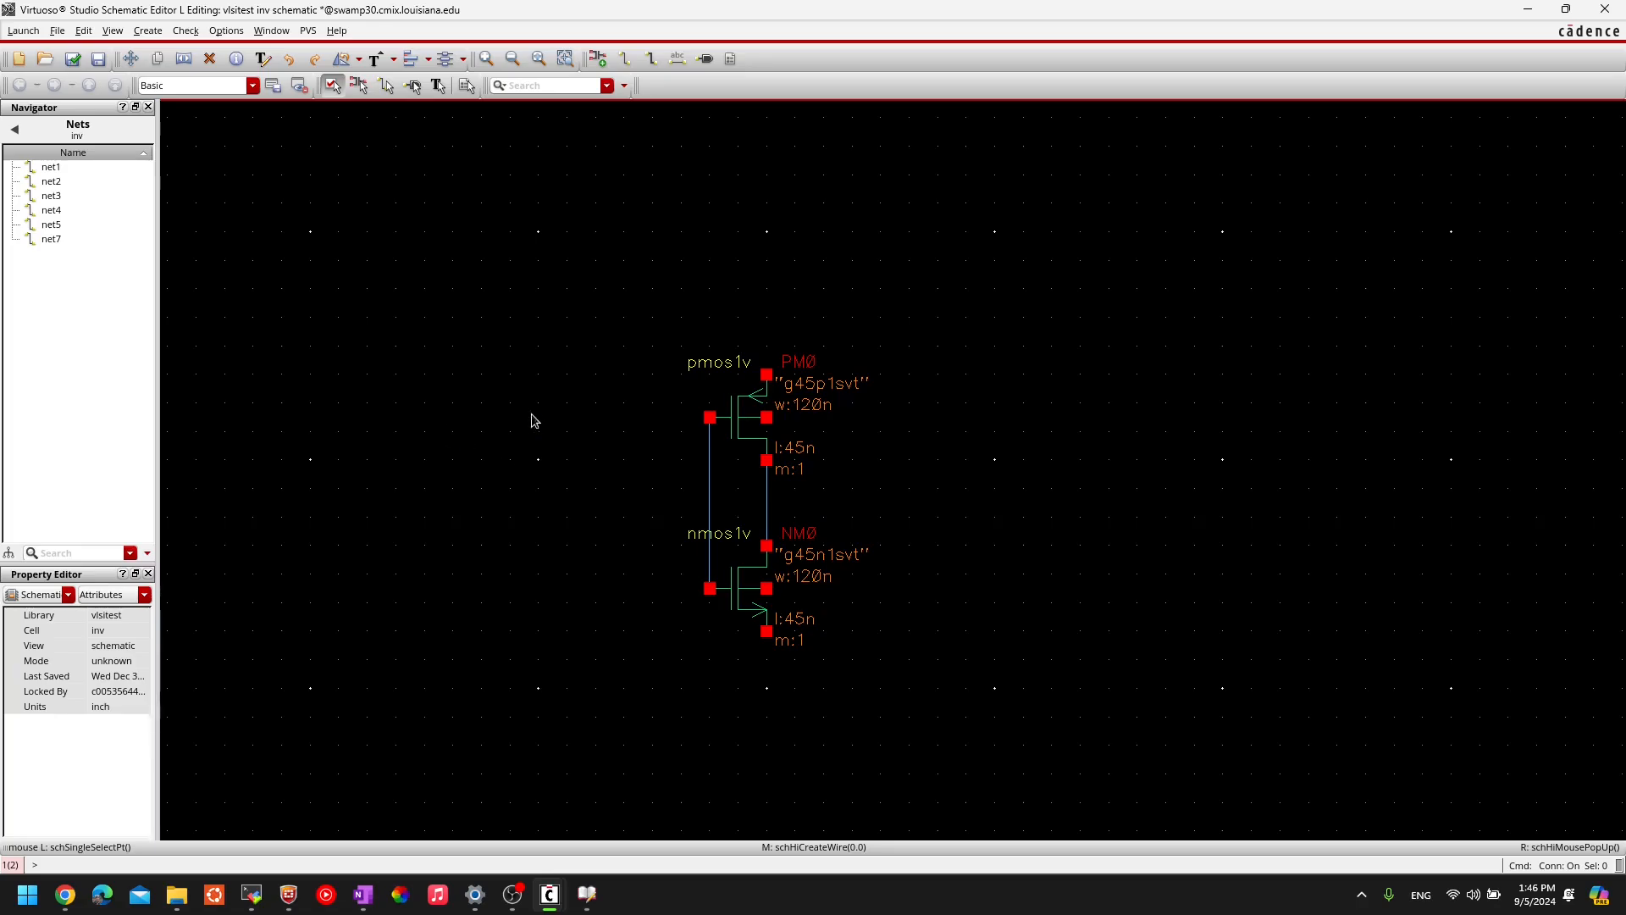
key("i")
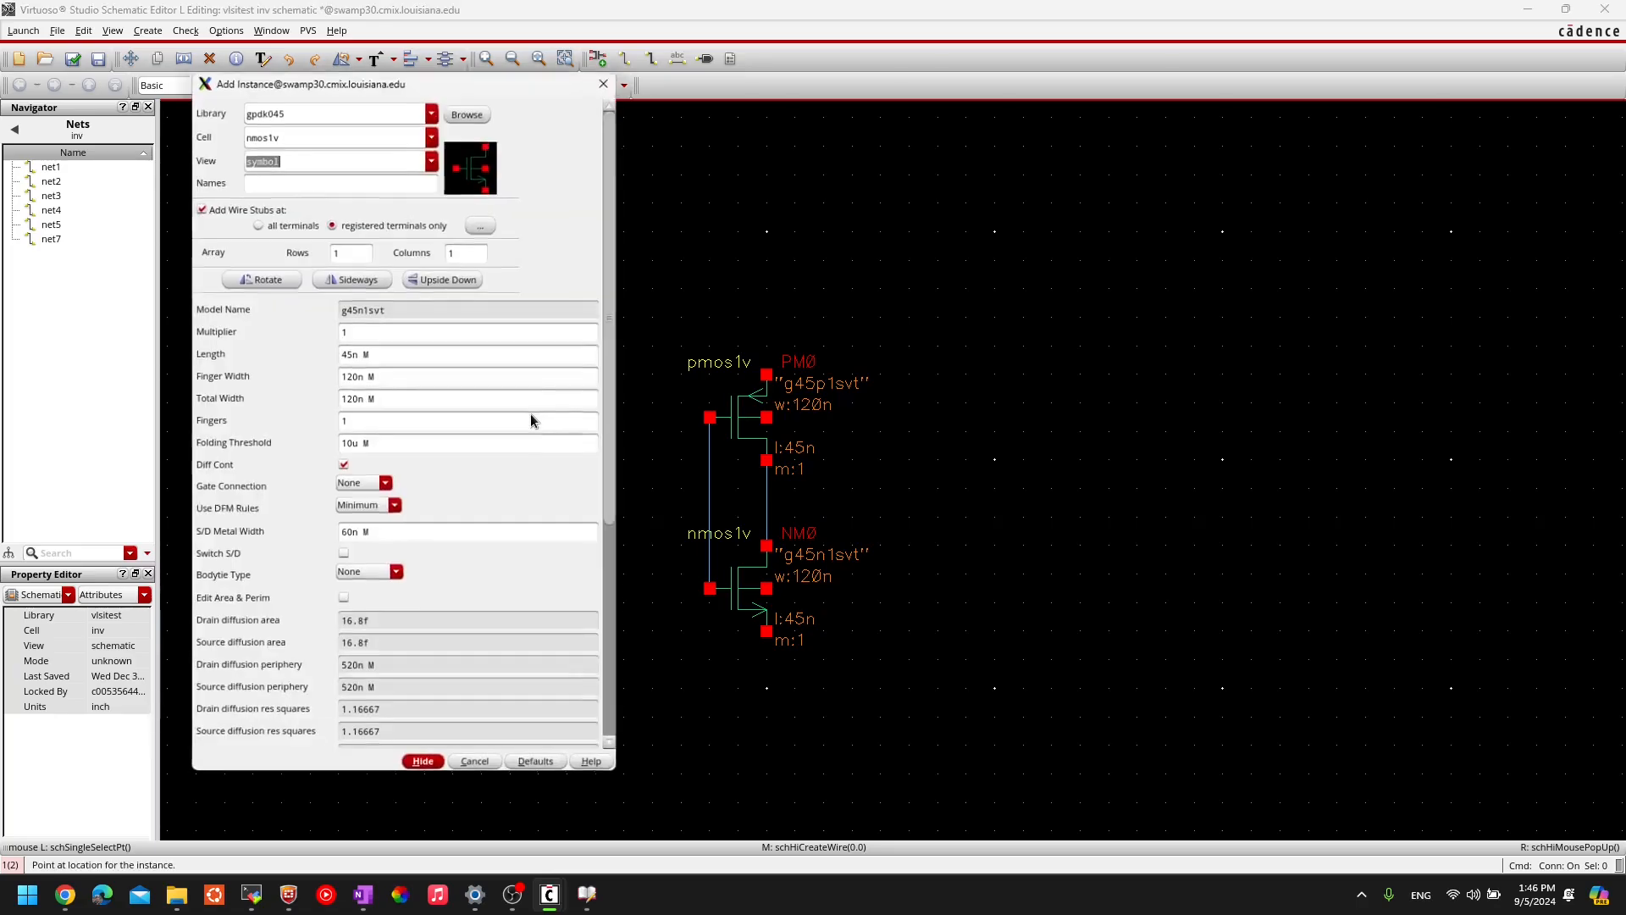
- Set the Add Instance library to analogLib and the cell to vdc
left_click(295, 107)
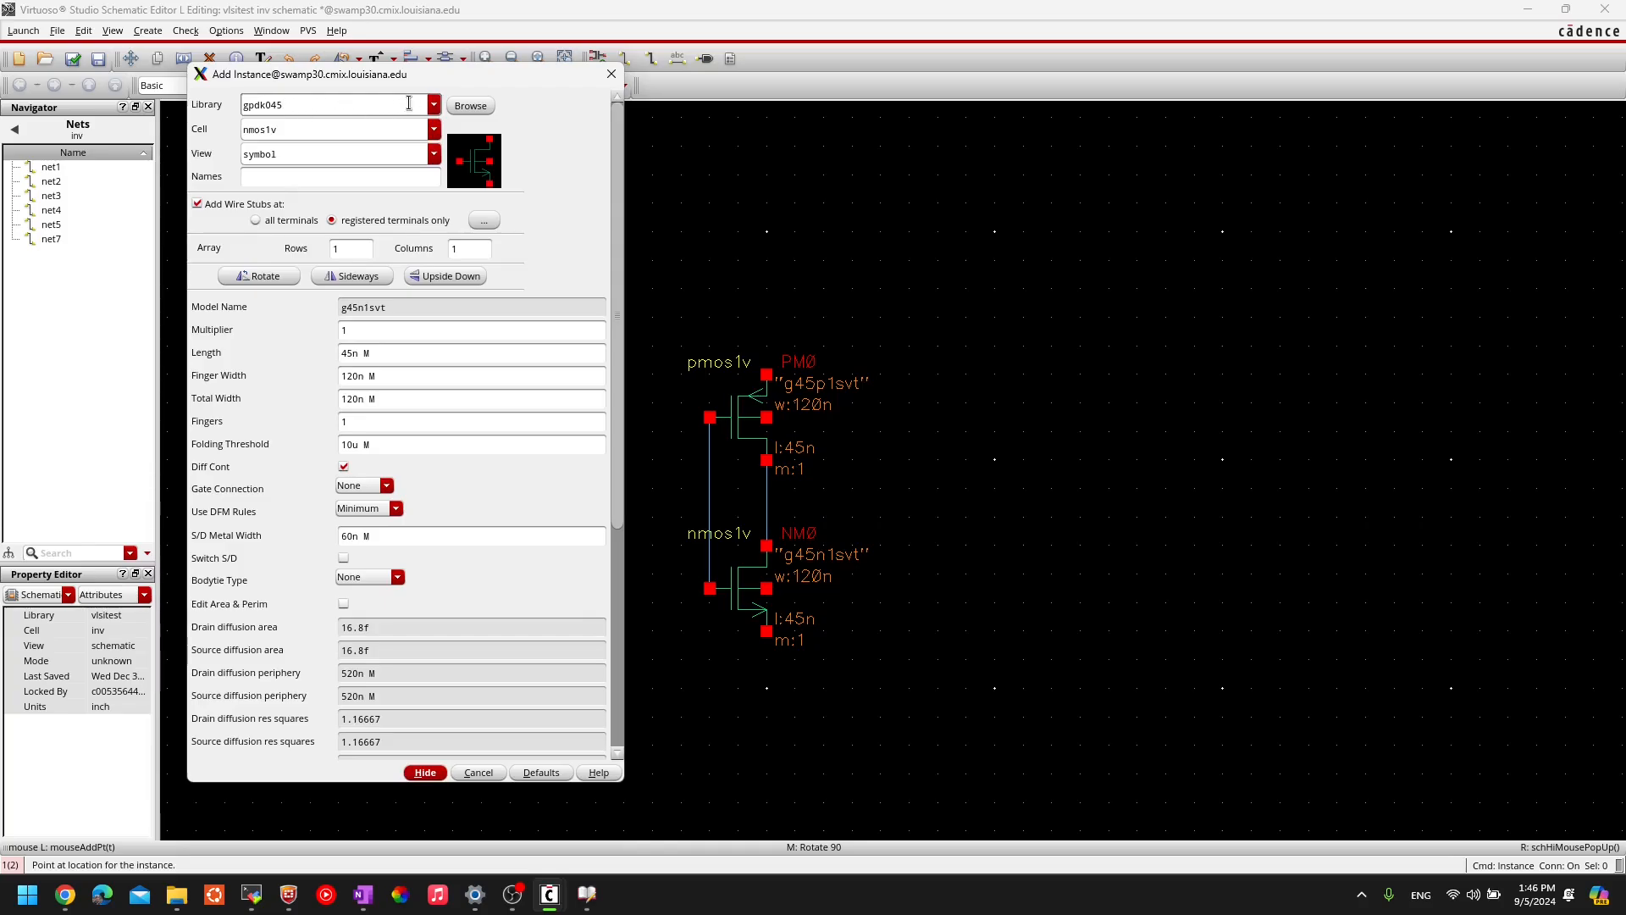
left_click(434, 105)
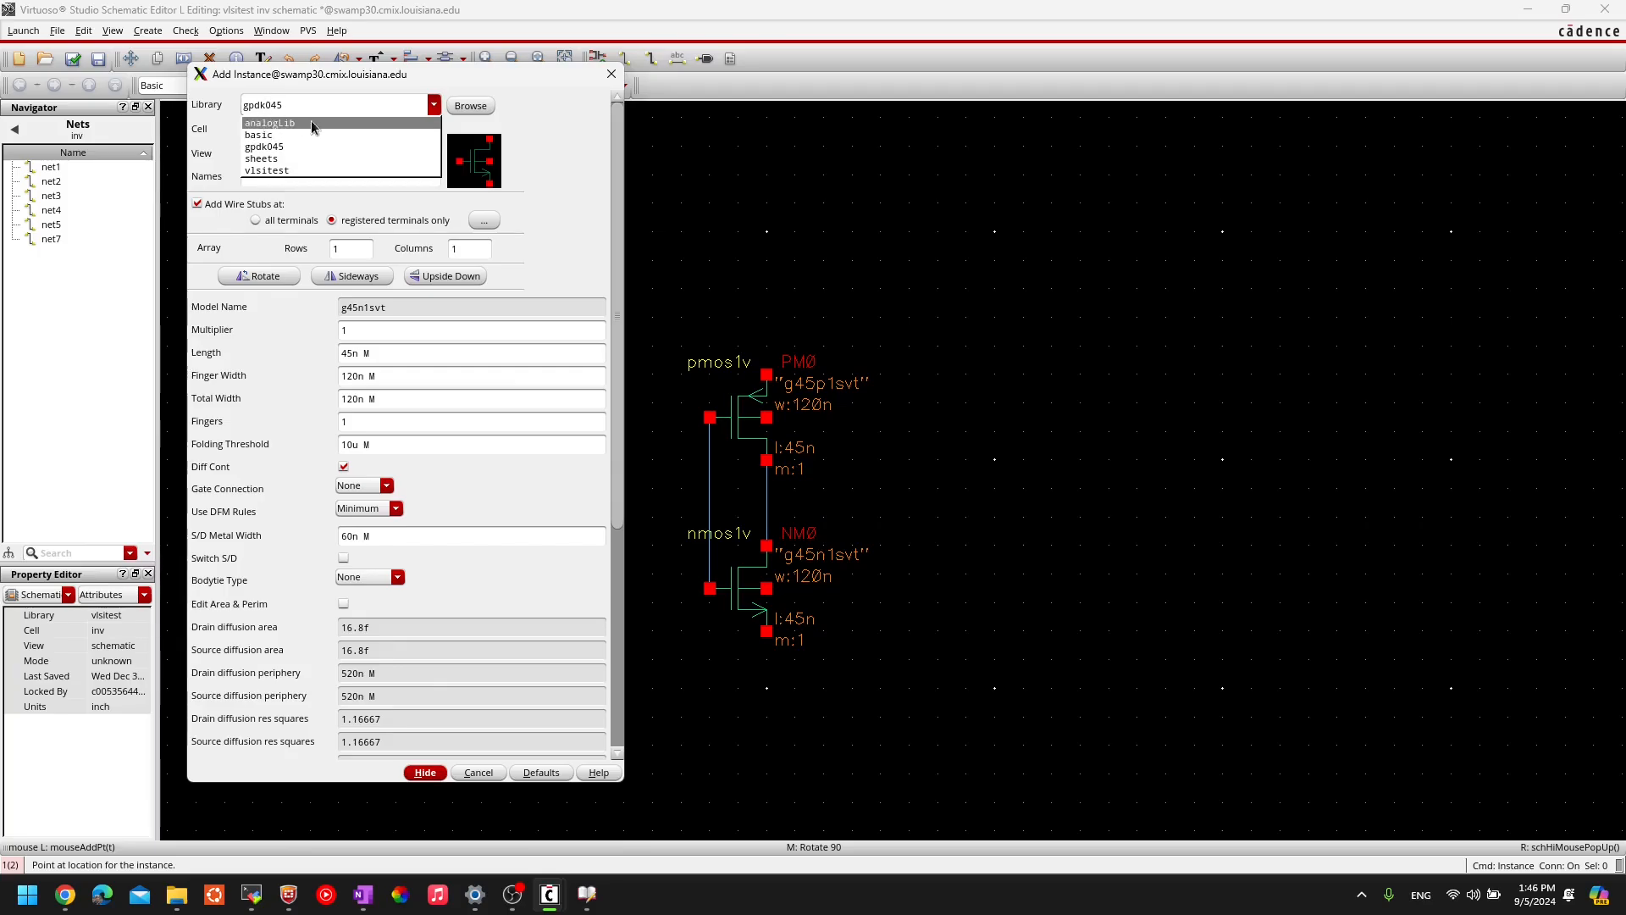
left_click(281, 106)
double_click(281, 106)
type("a")
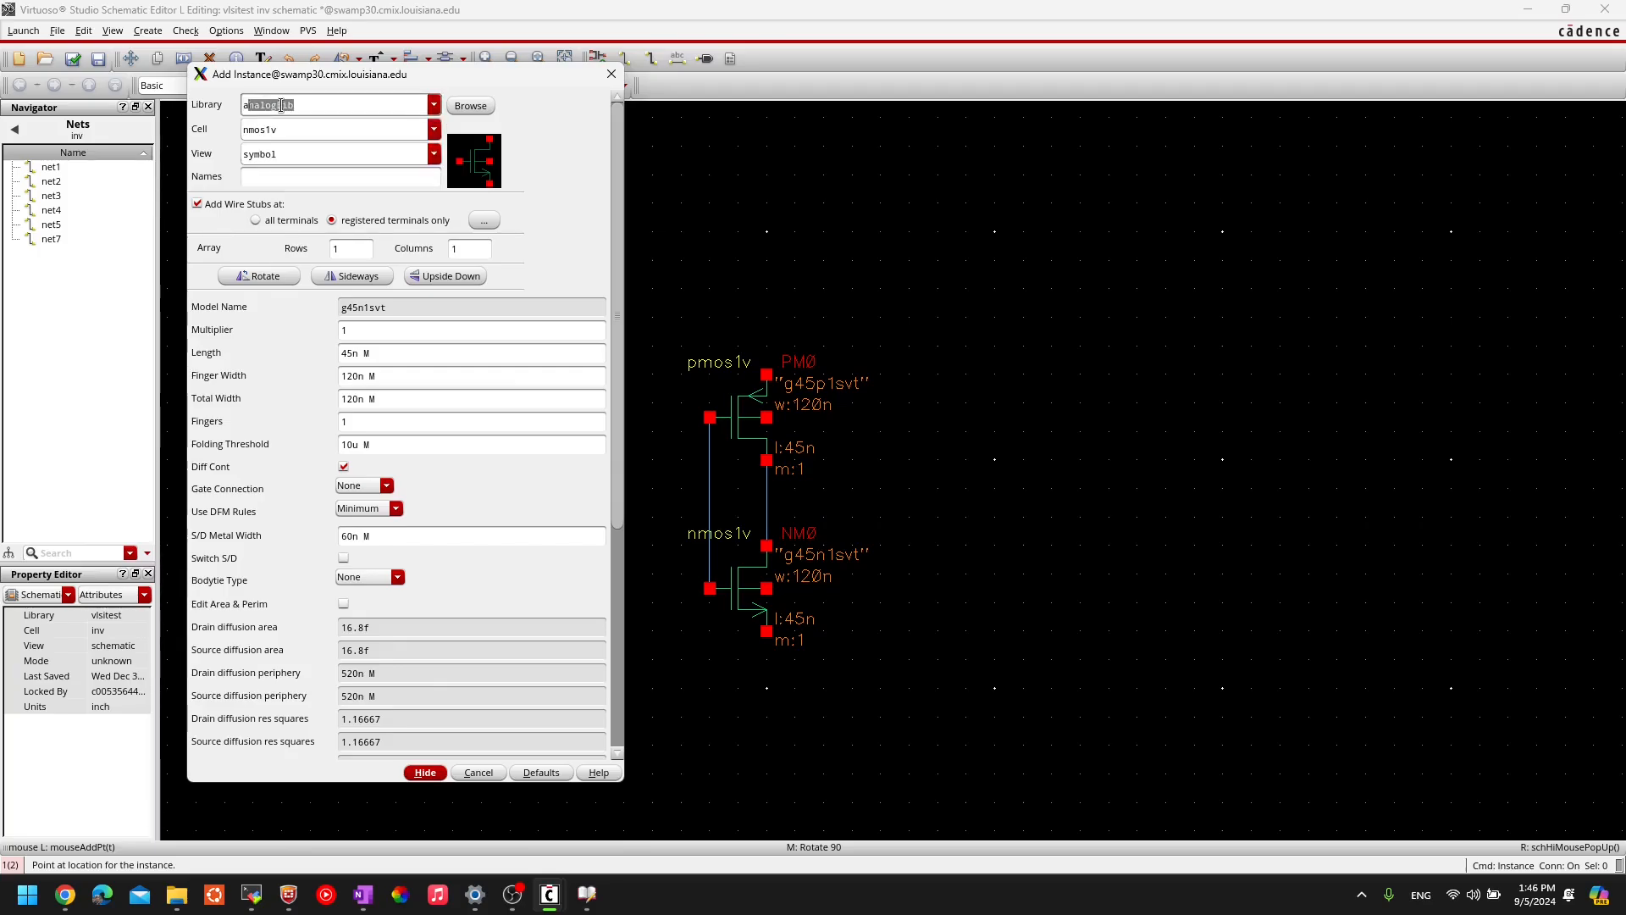
type("nalo")
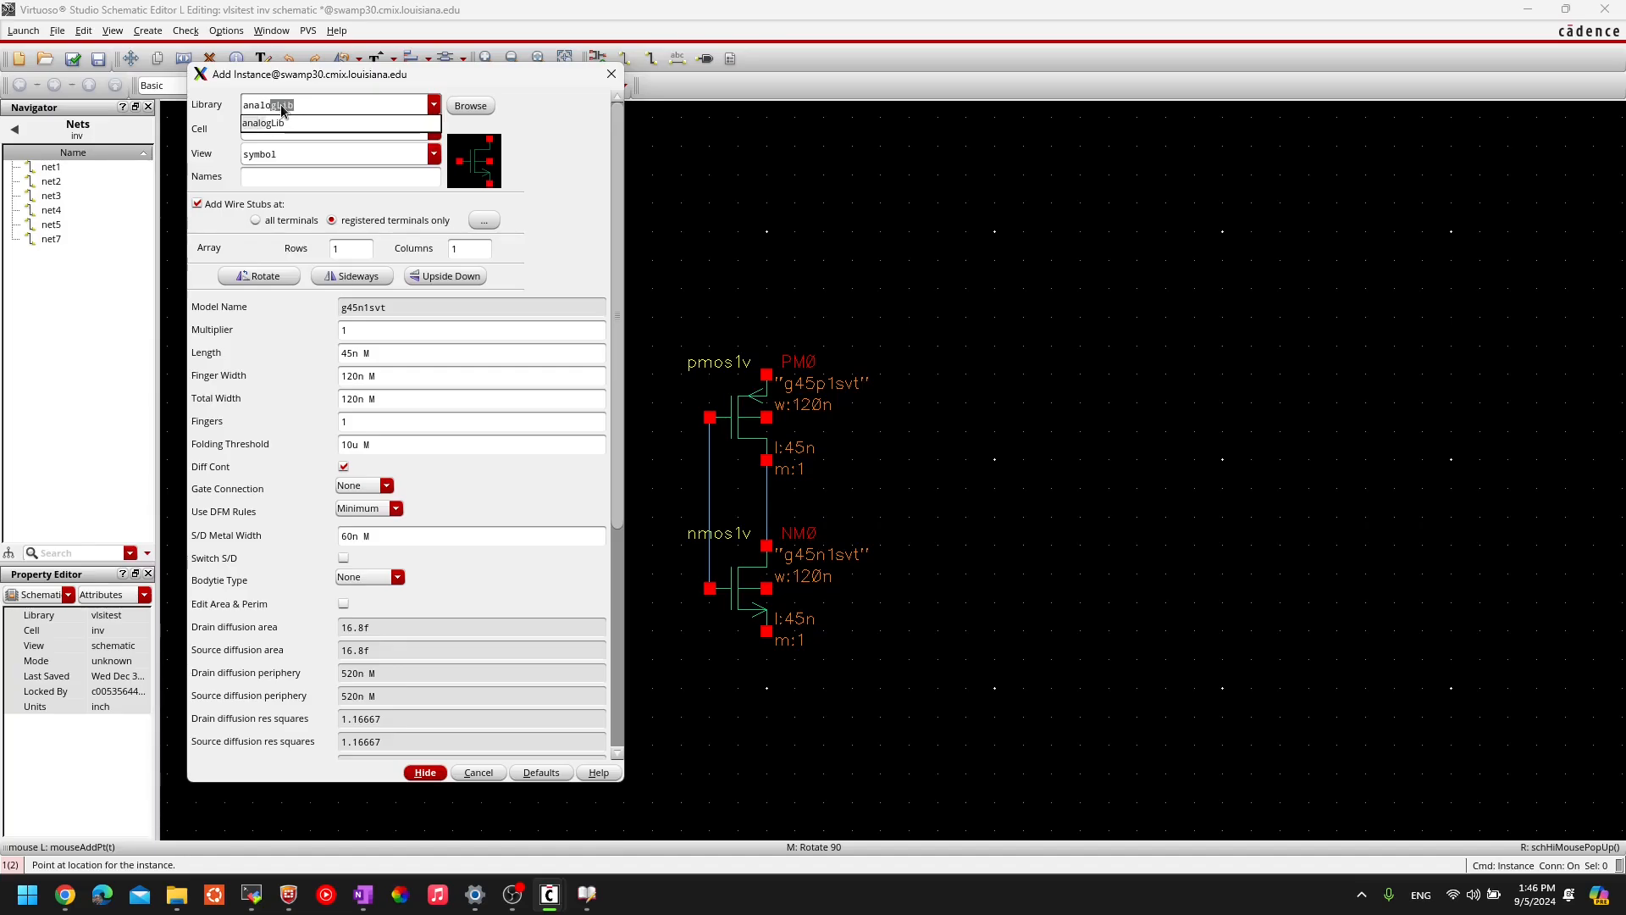
key("Tab")
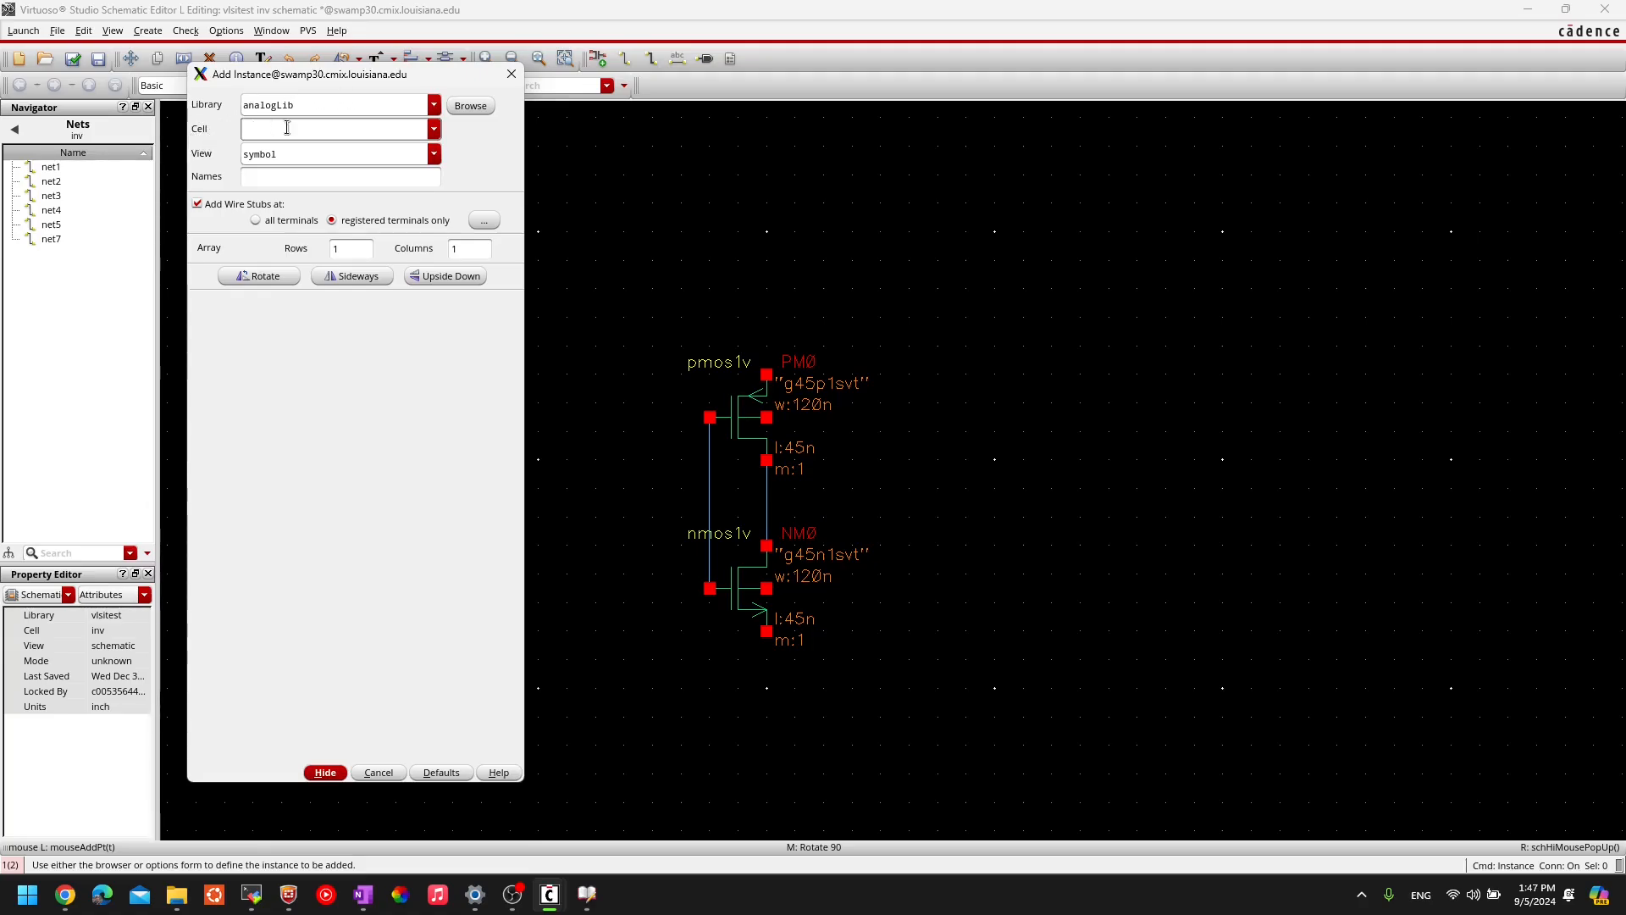
left_click(435, 131)
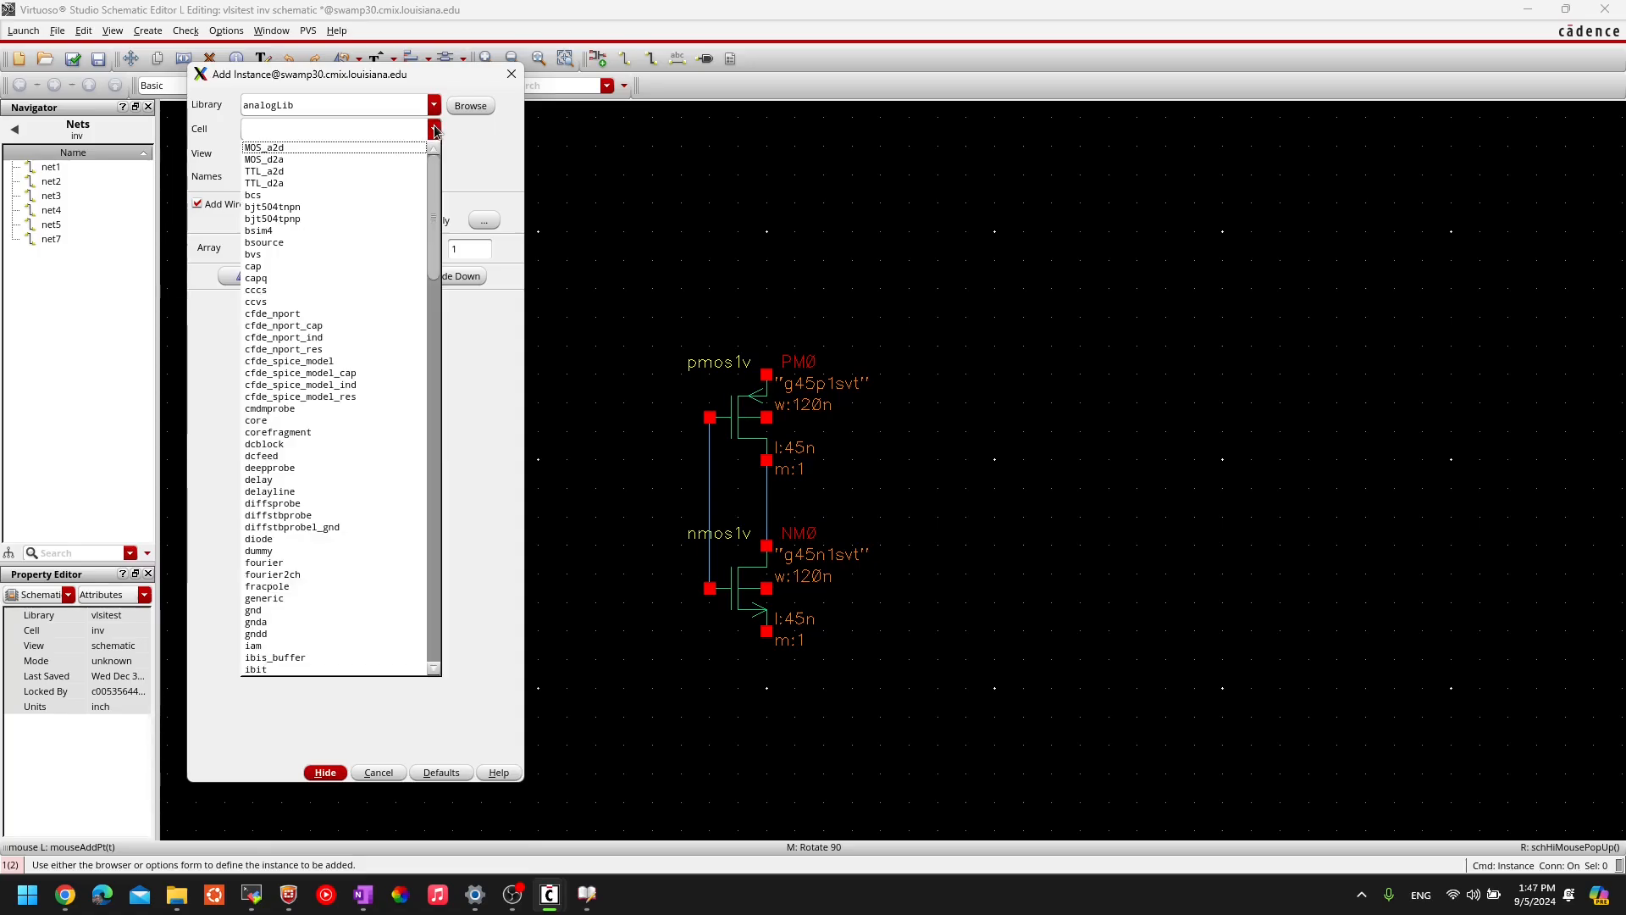
left_click(315, 132)
type("vdc")
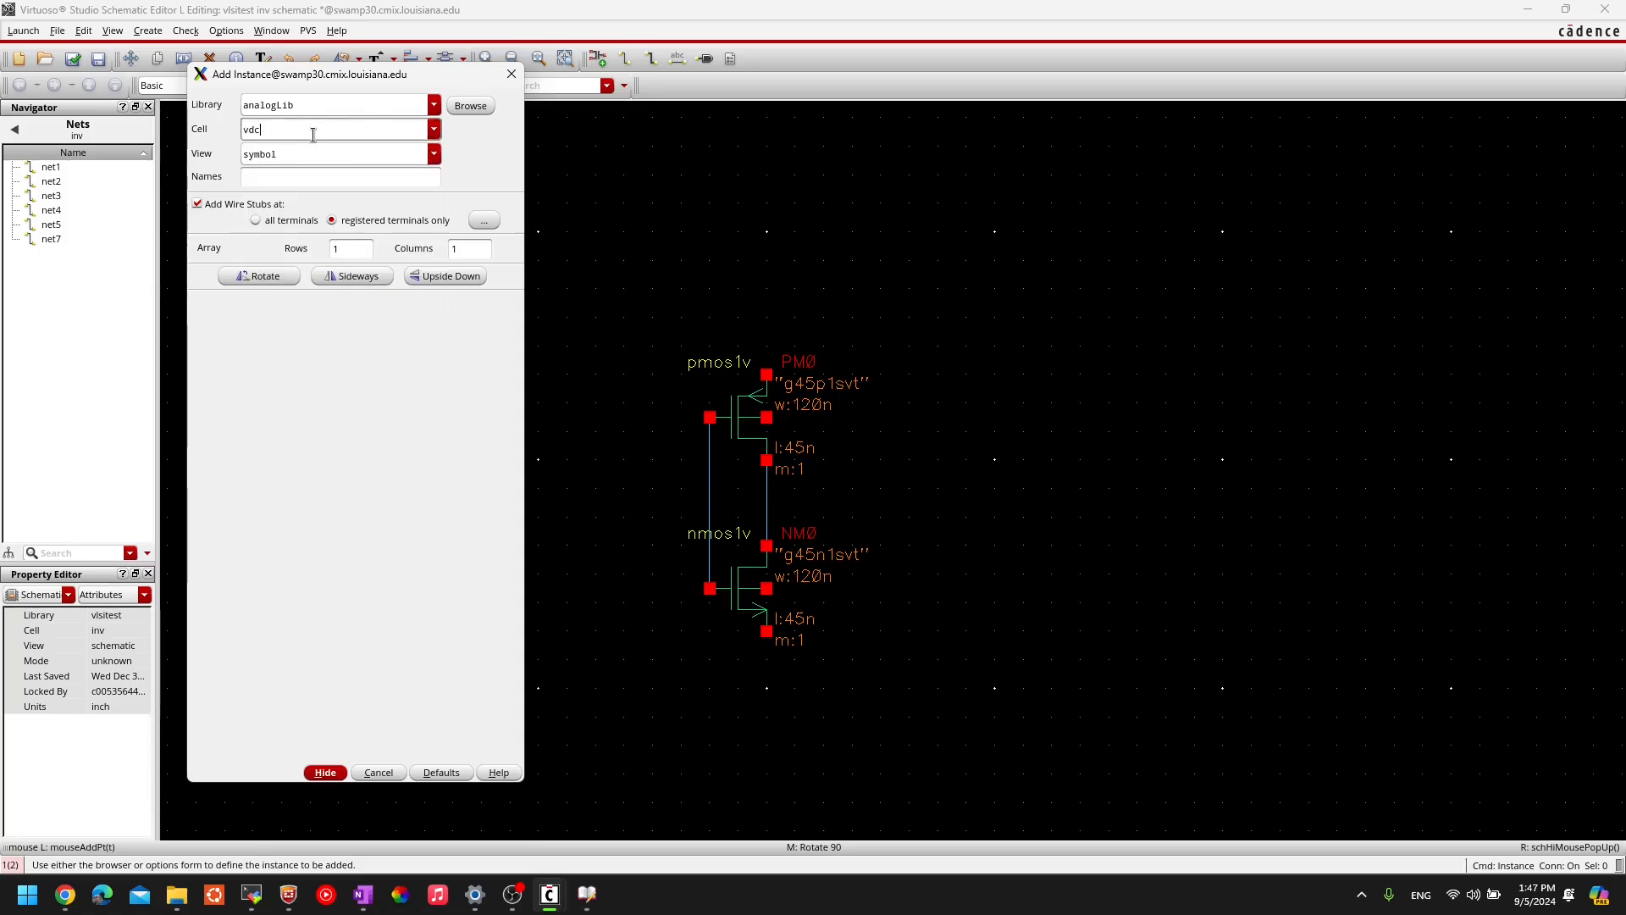
left_click(262, 149)
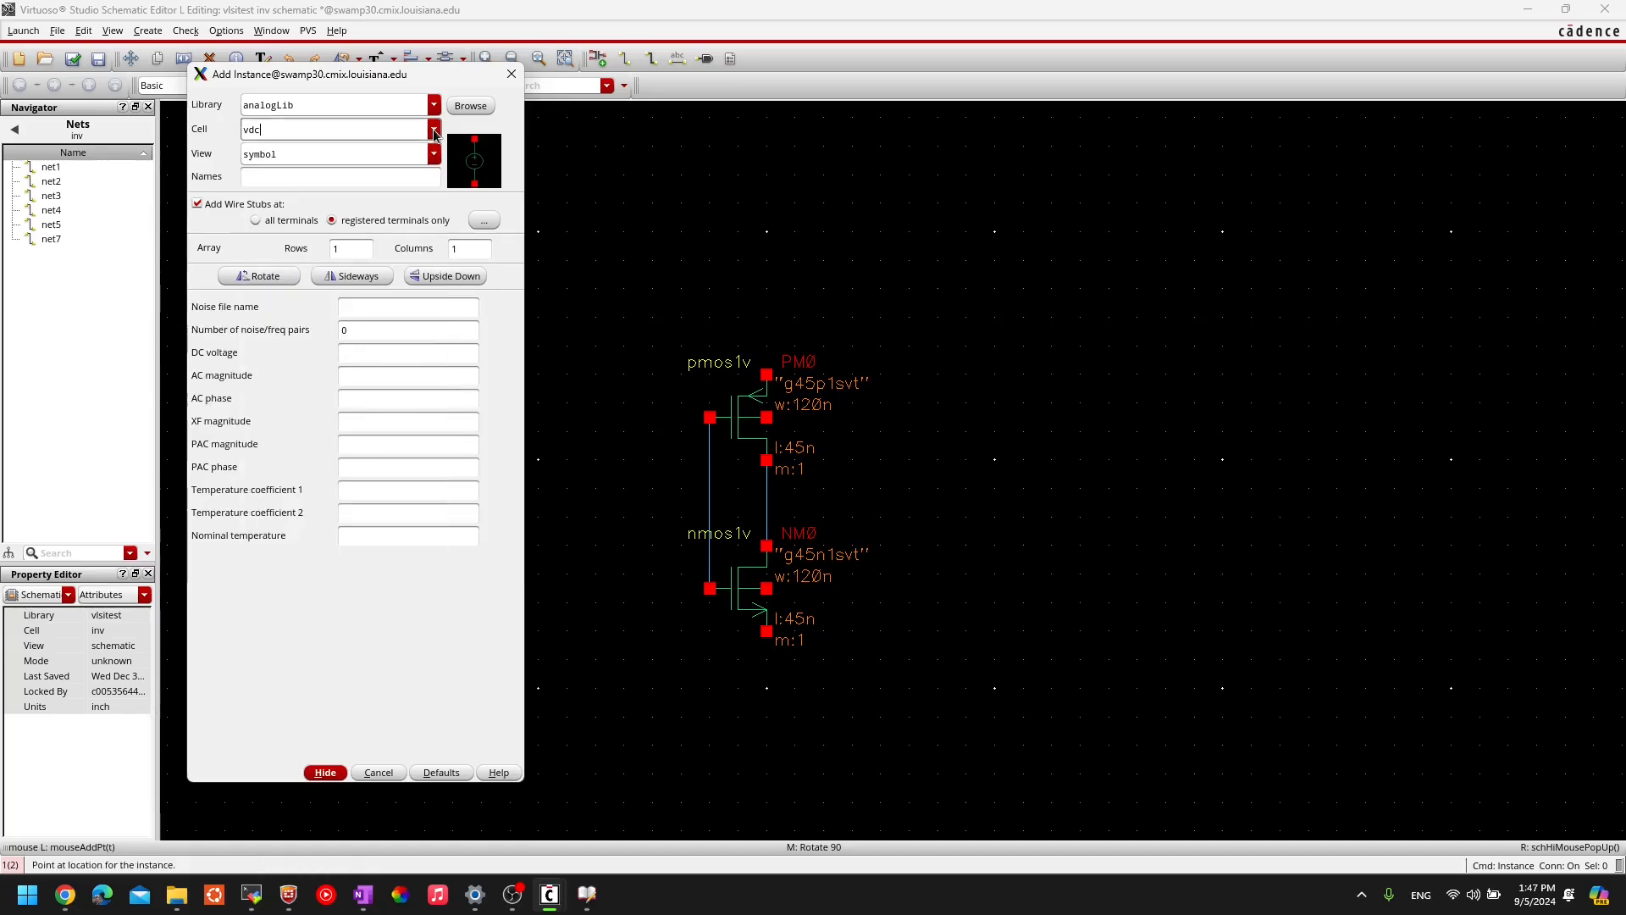
- Confirm vdc as the cell name in the Add Instance form
left_click(435, 129)
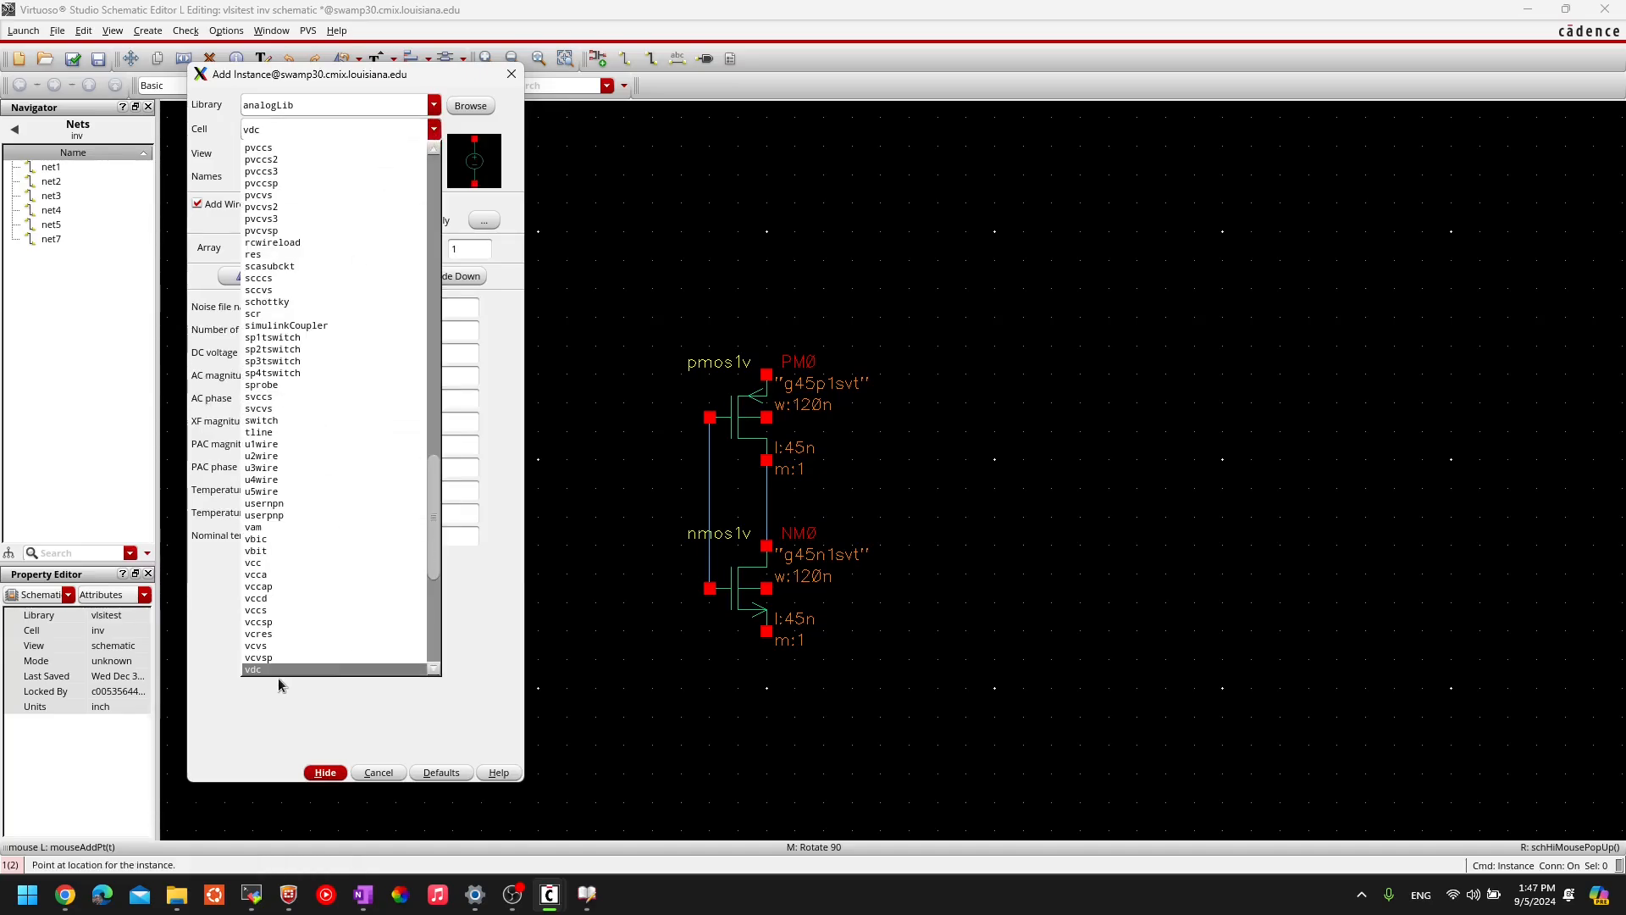
scroll(315, 586, "up", 1)
scroll(315, 579, "down", 6)
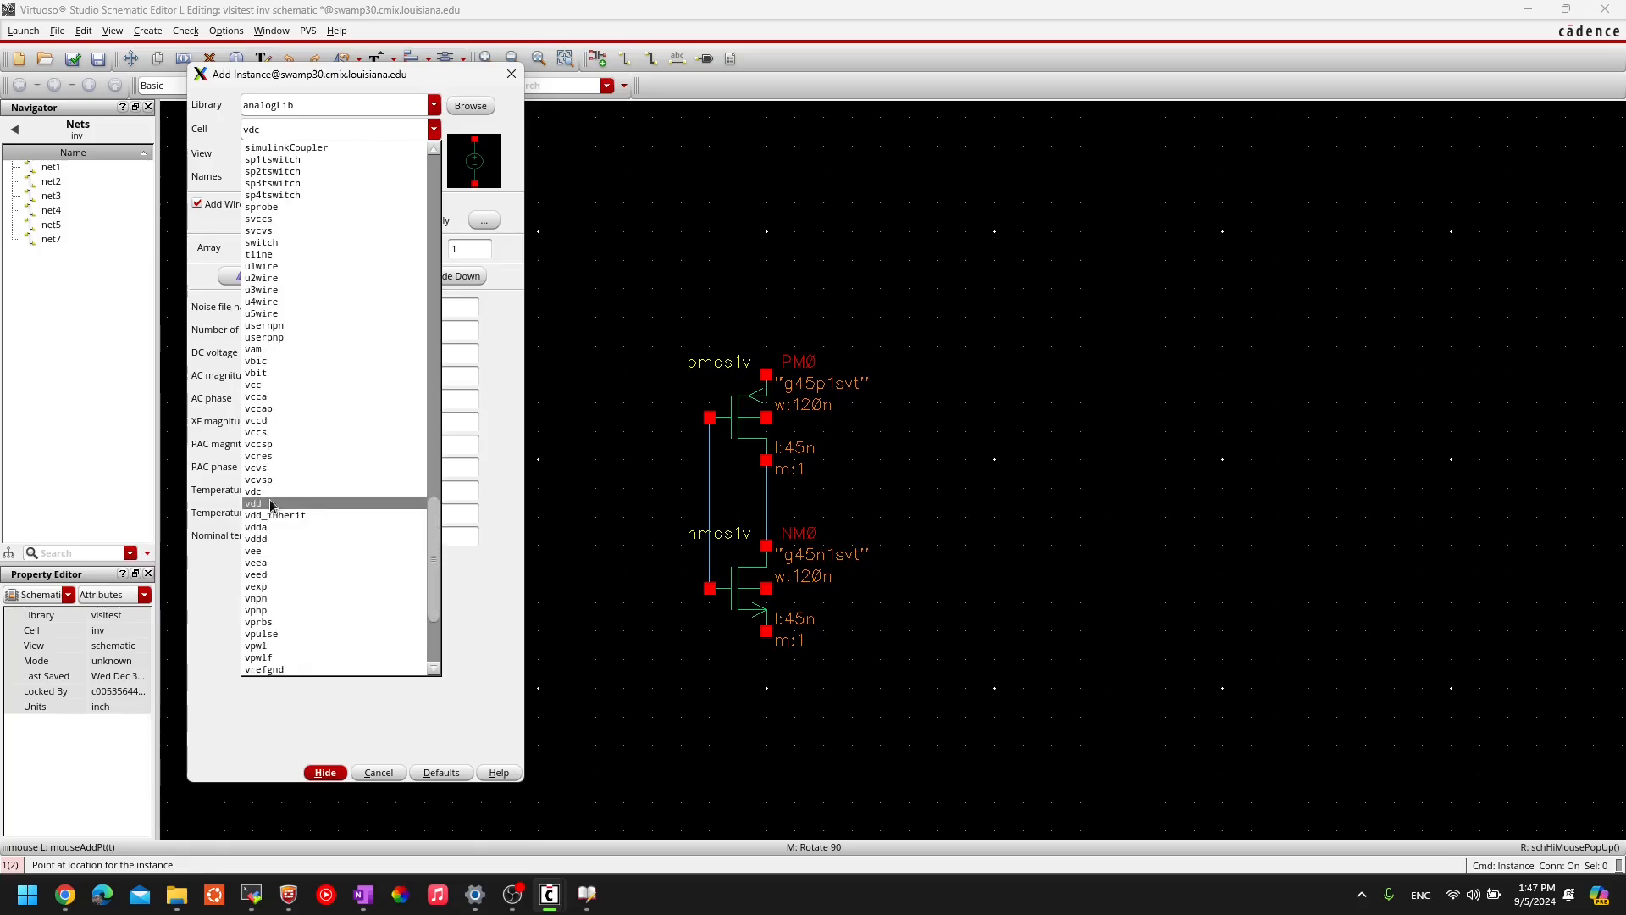
left_click(271, 128)
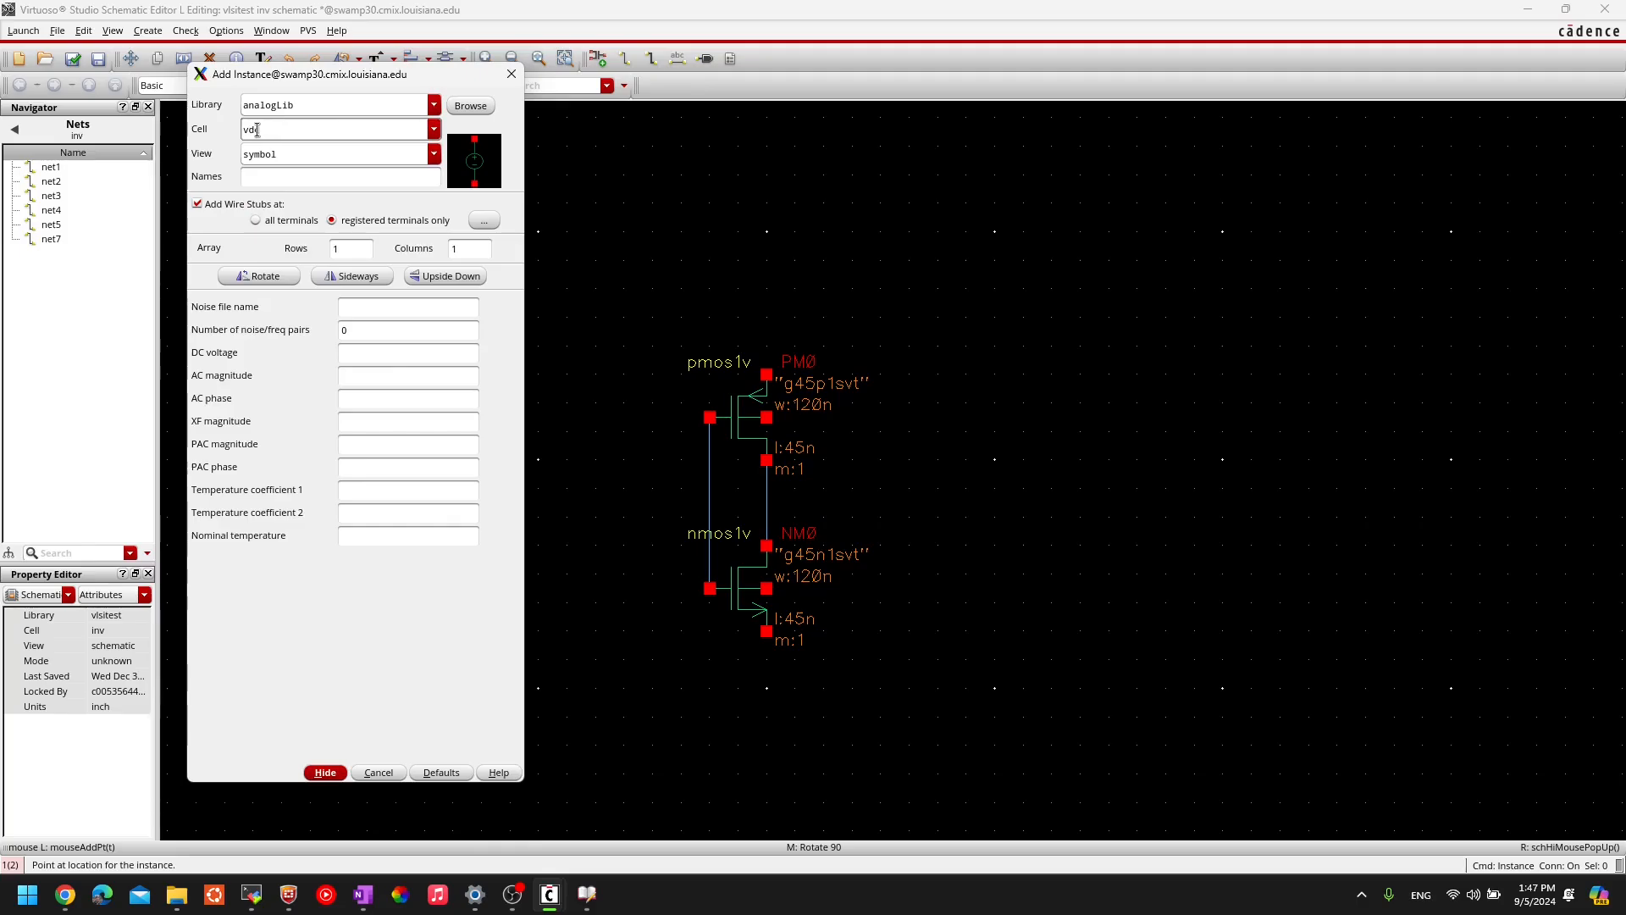
left_click_drag(270, 129, 229, 130)
type("v")
left_click(432, 133)
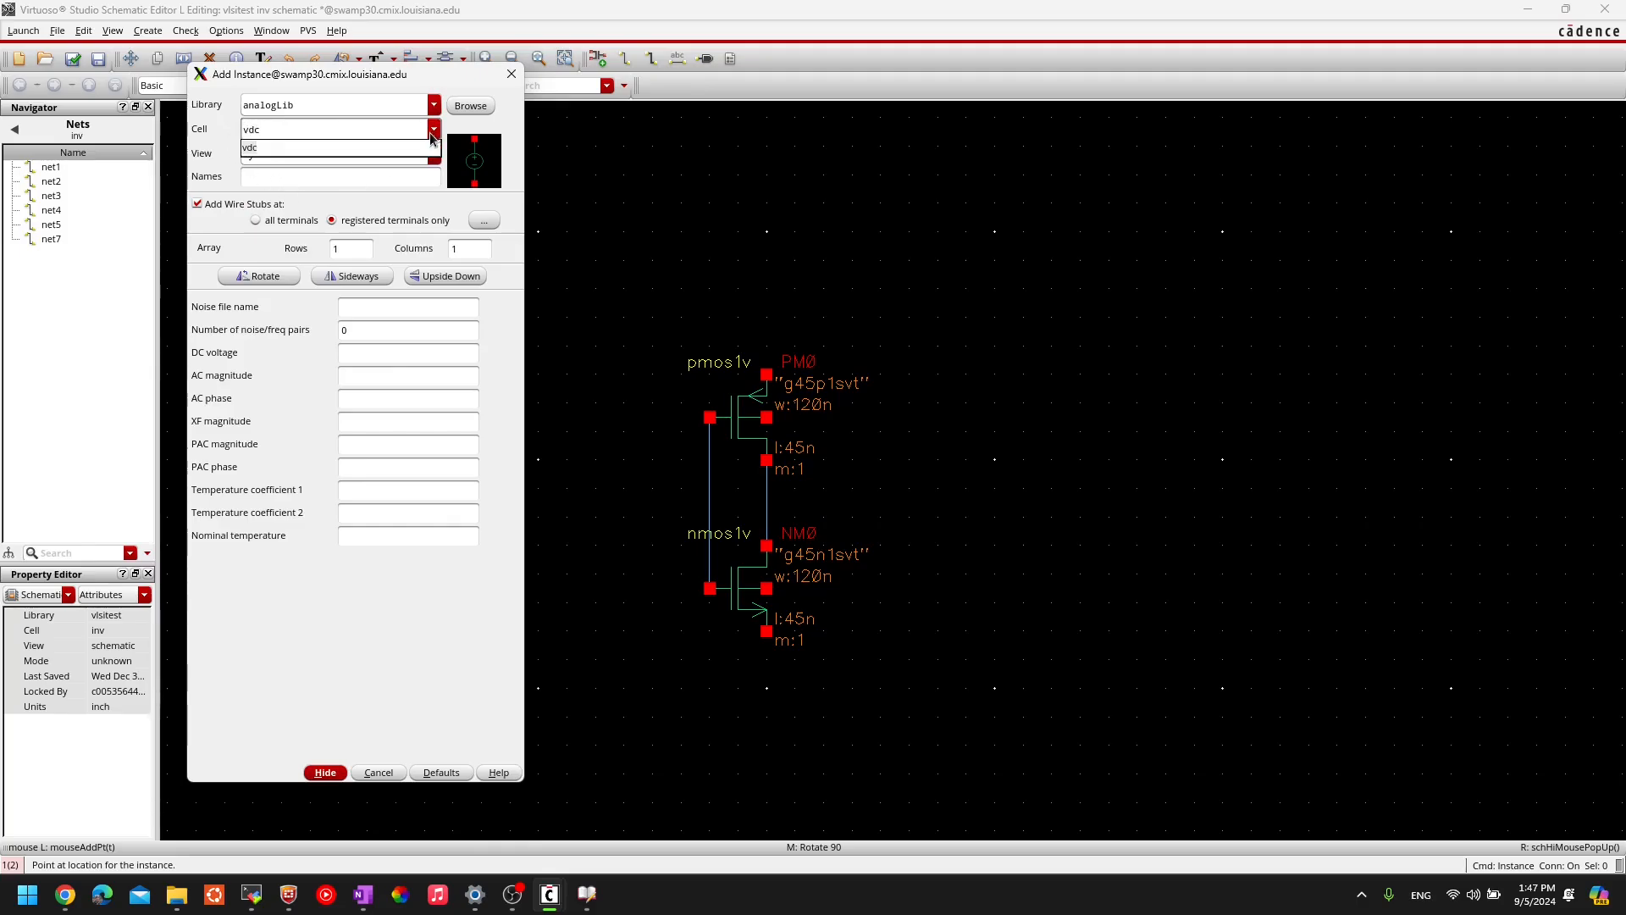
key("Tab")
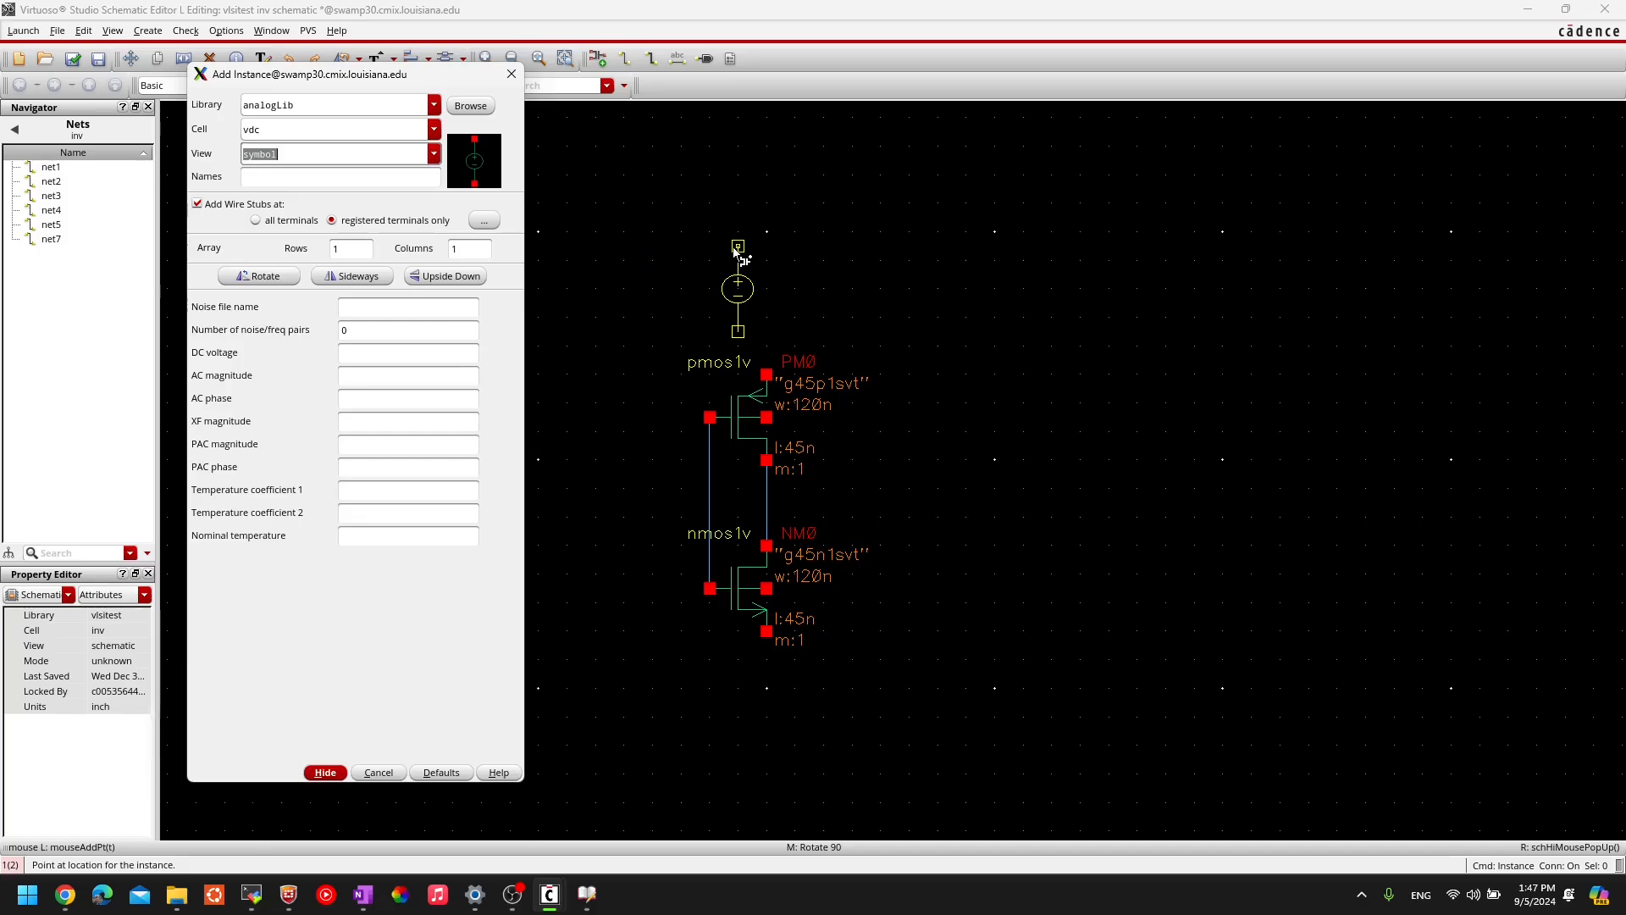
- Place vdc source V0 to the left of the PM0/NM0 transistors
left_click(376, 350)
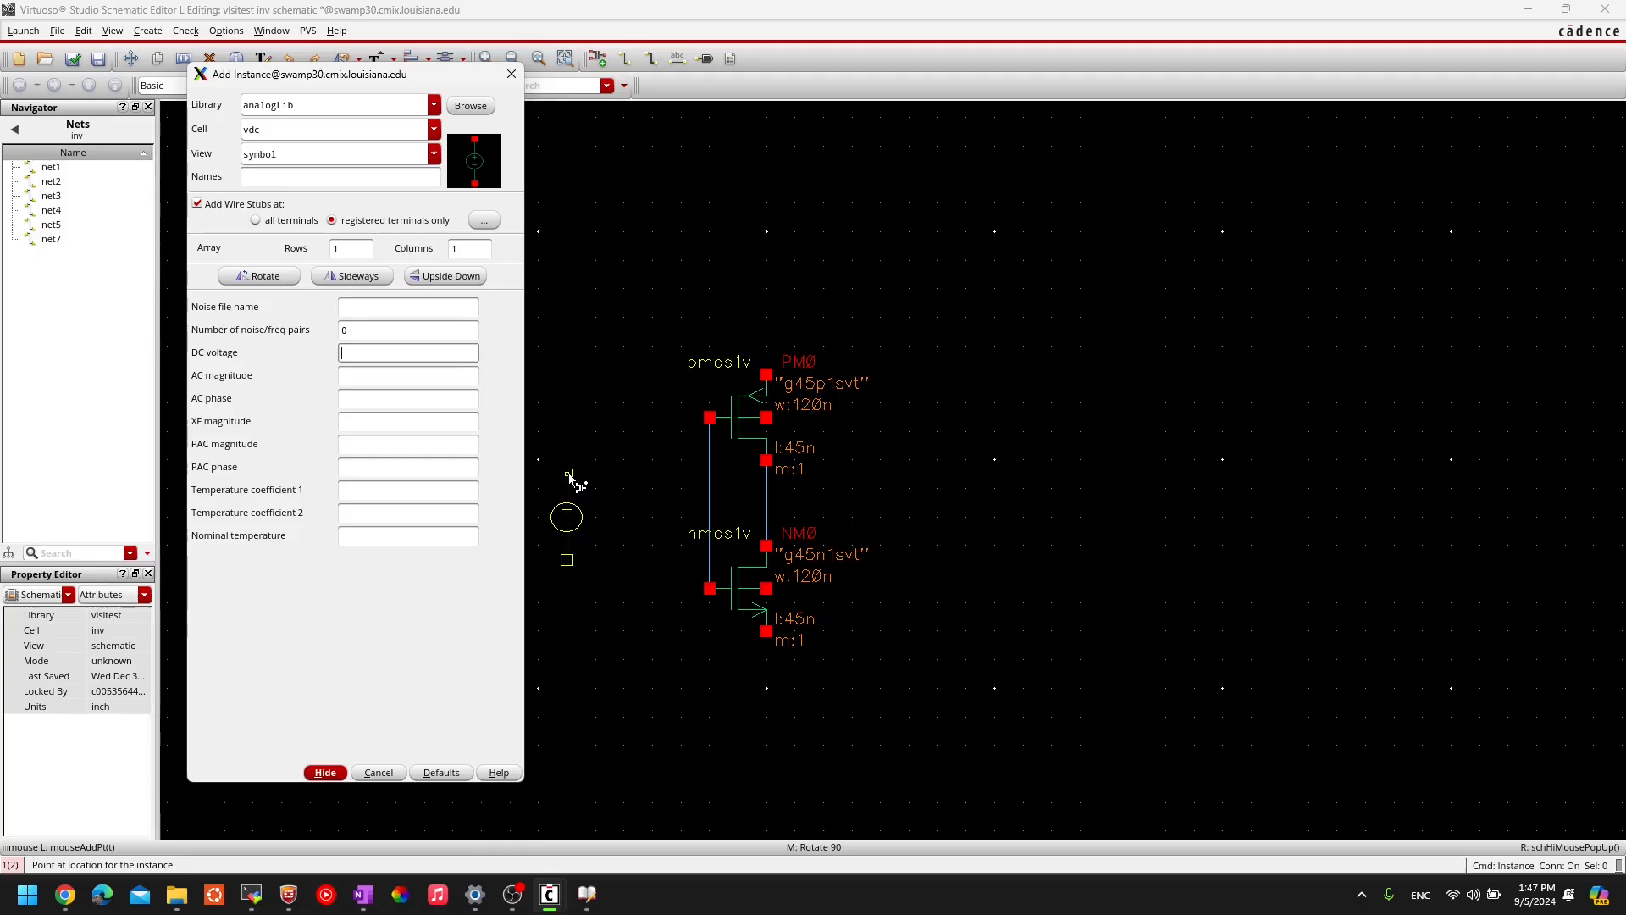
left_click(568, 477)
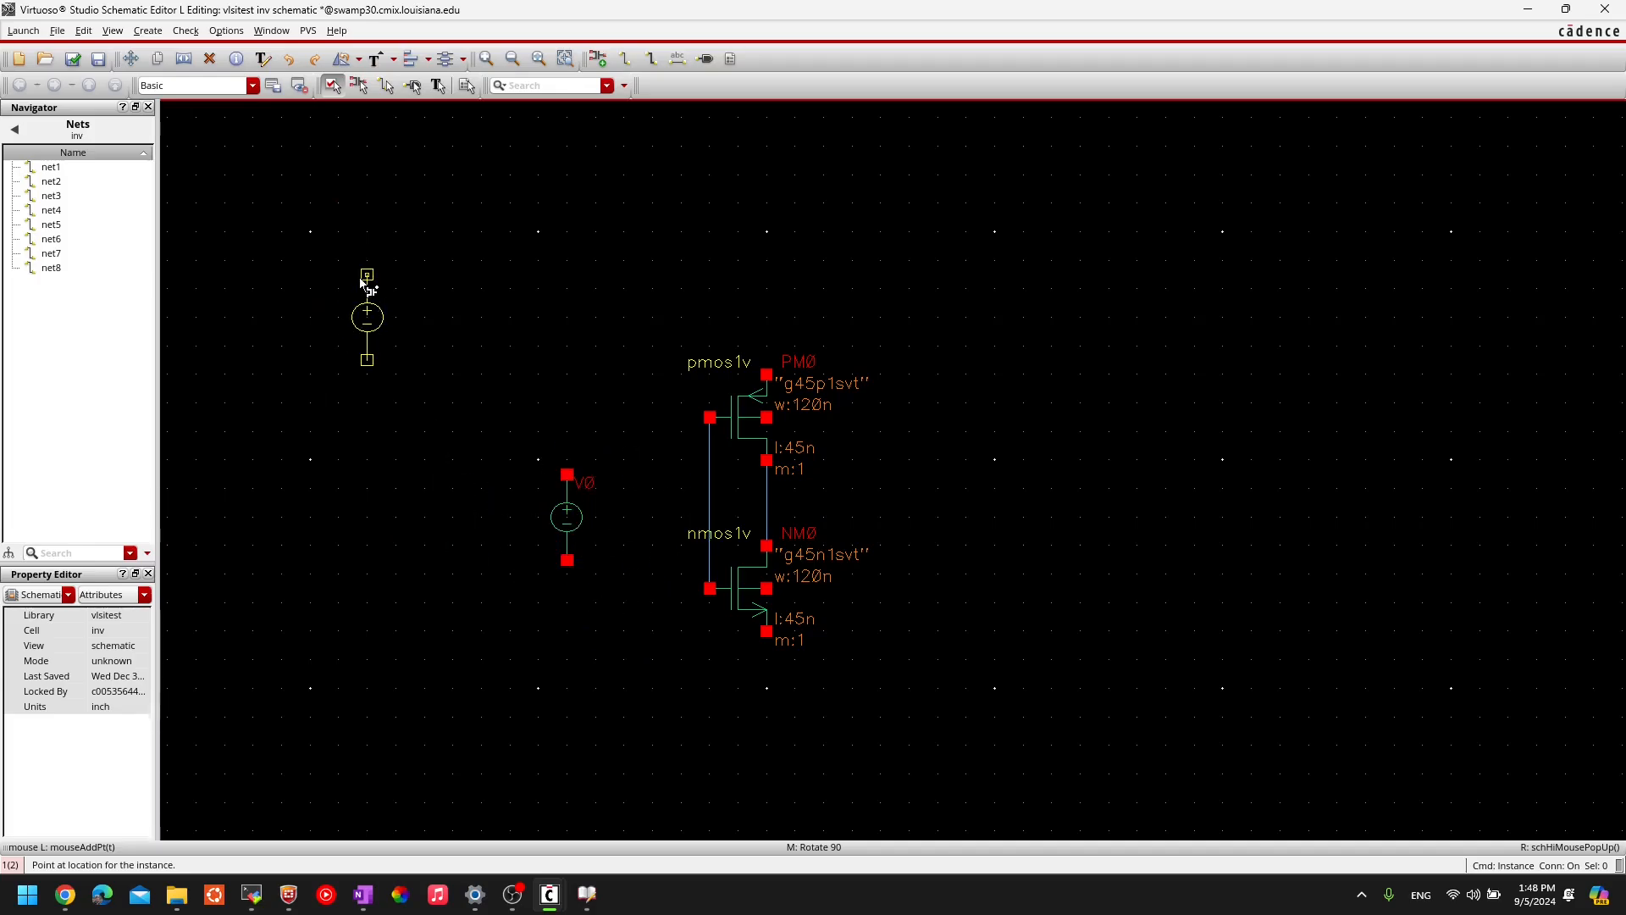
key("Escape")
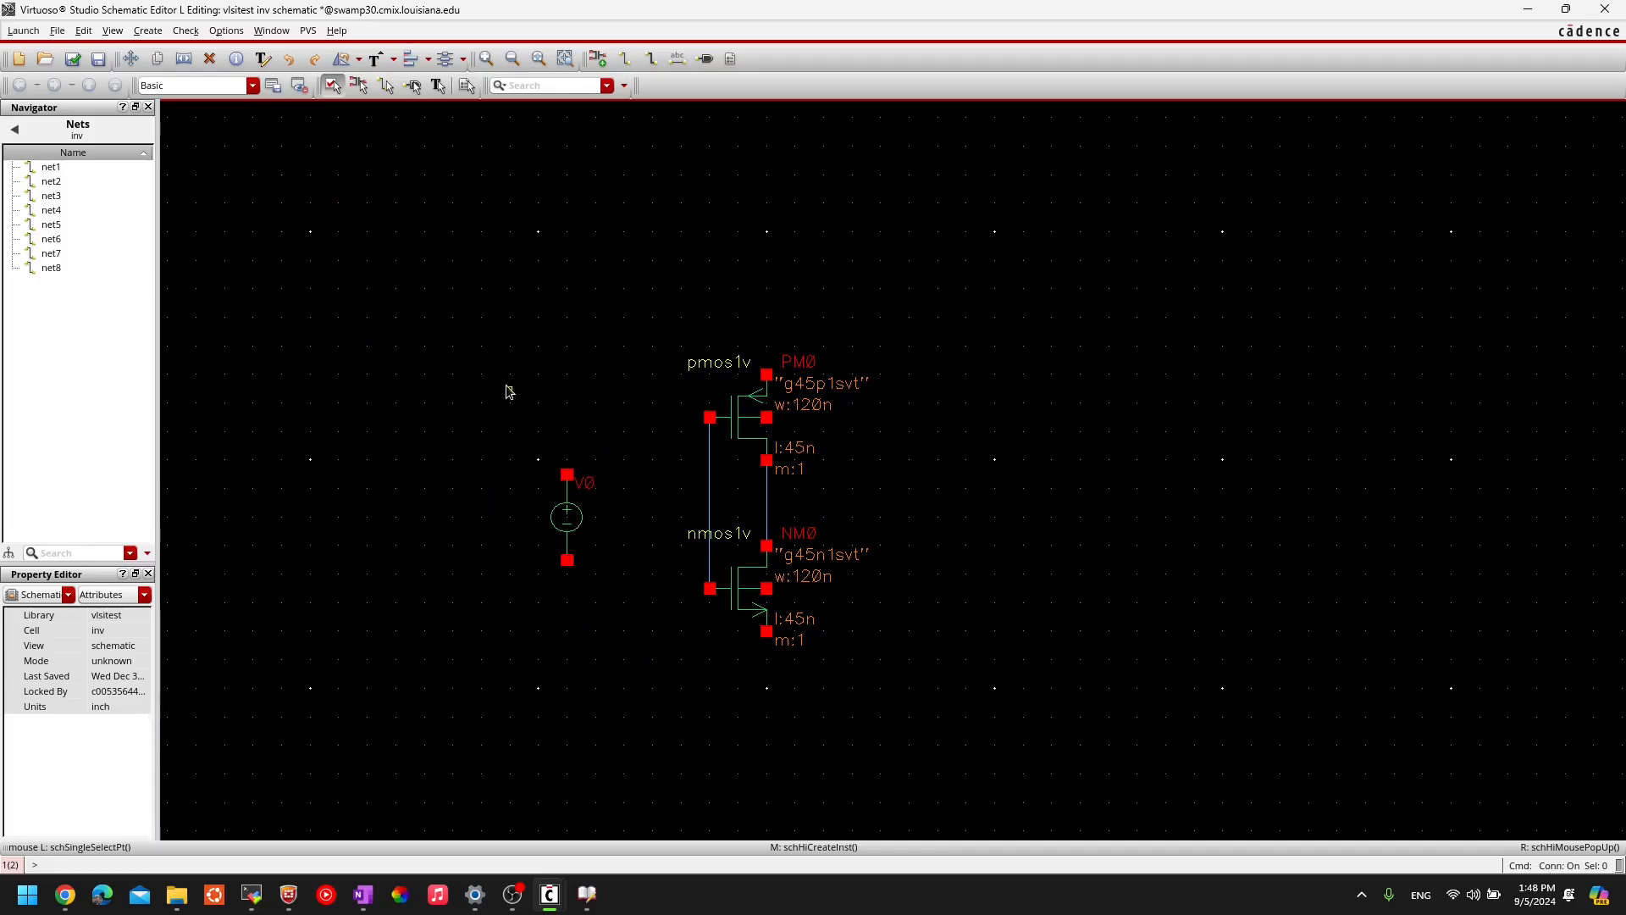
- Set V0's DC voltage to 1 V in Edit Object Properties
left_click(542, 517)
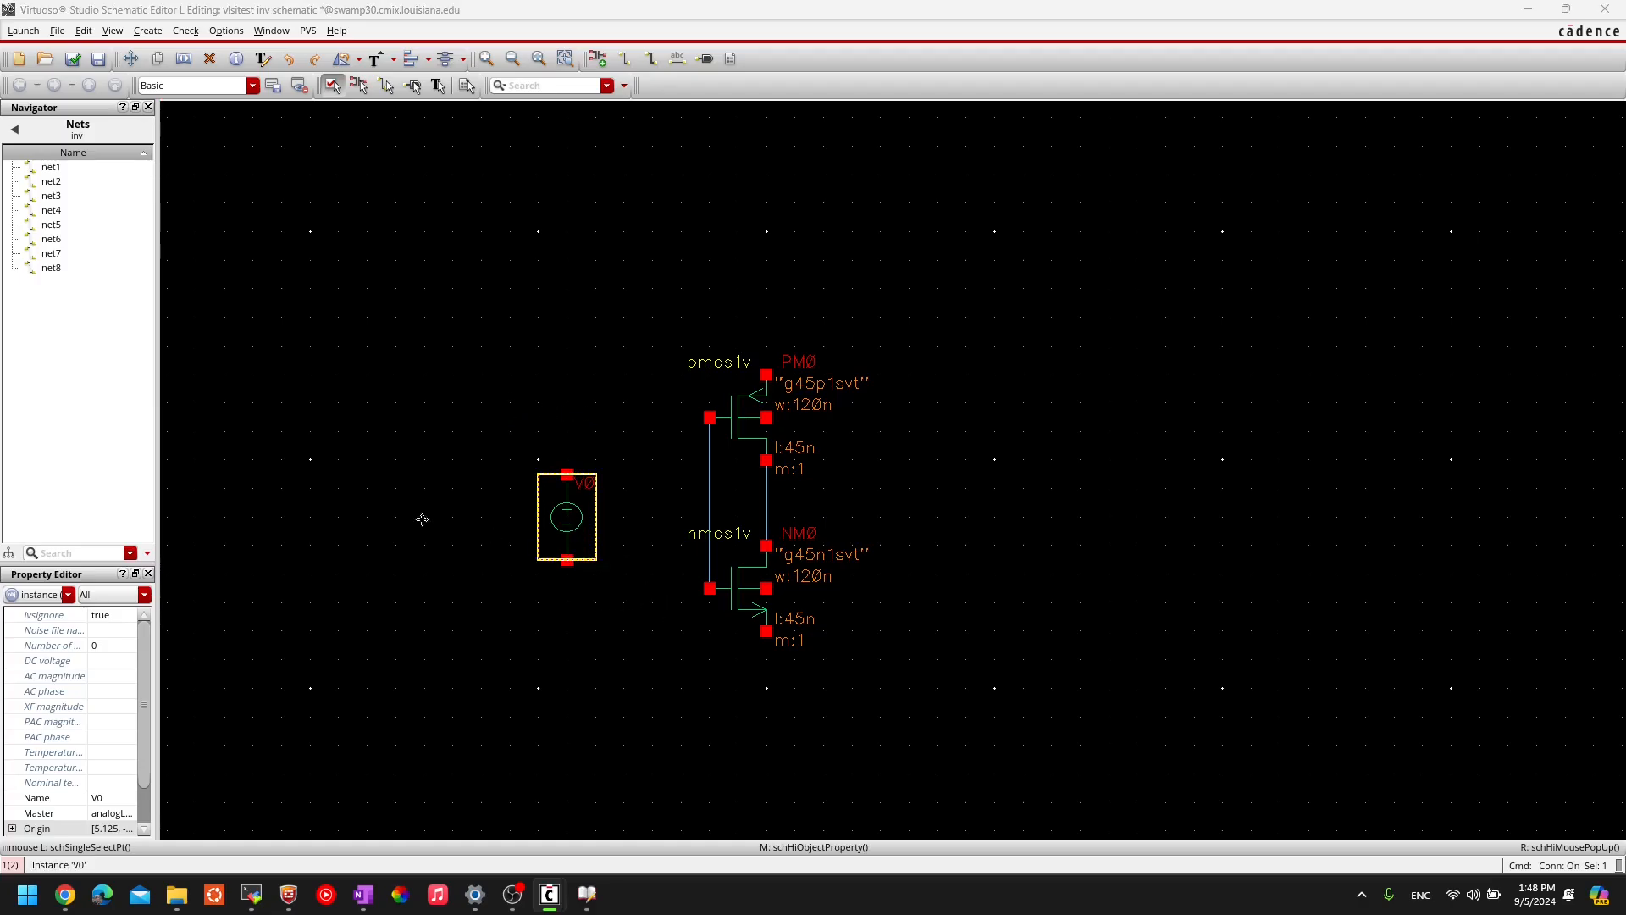
key("q")
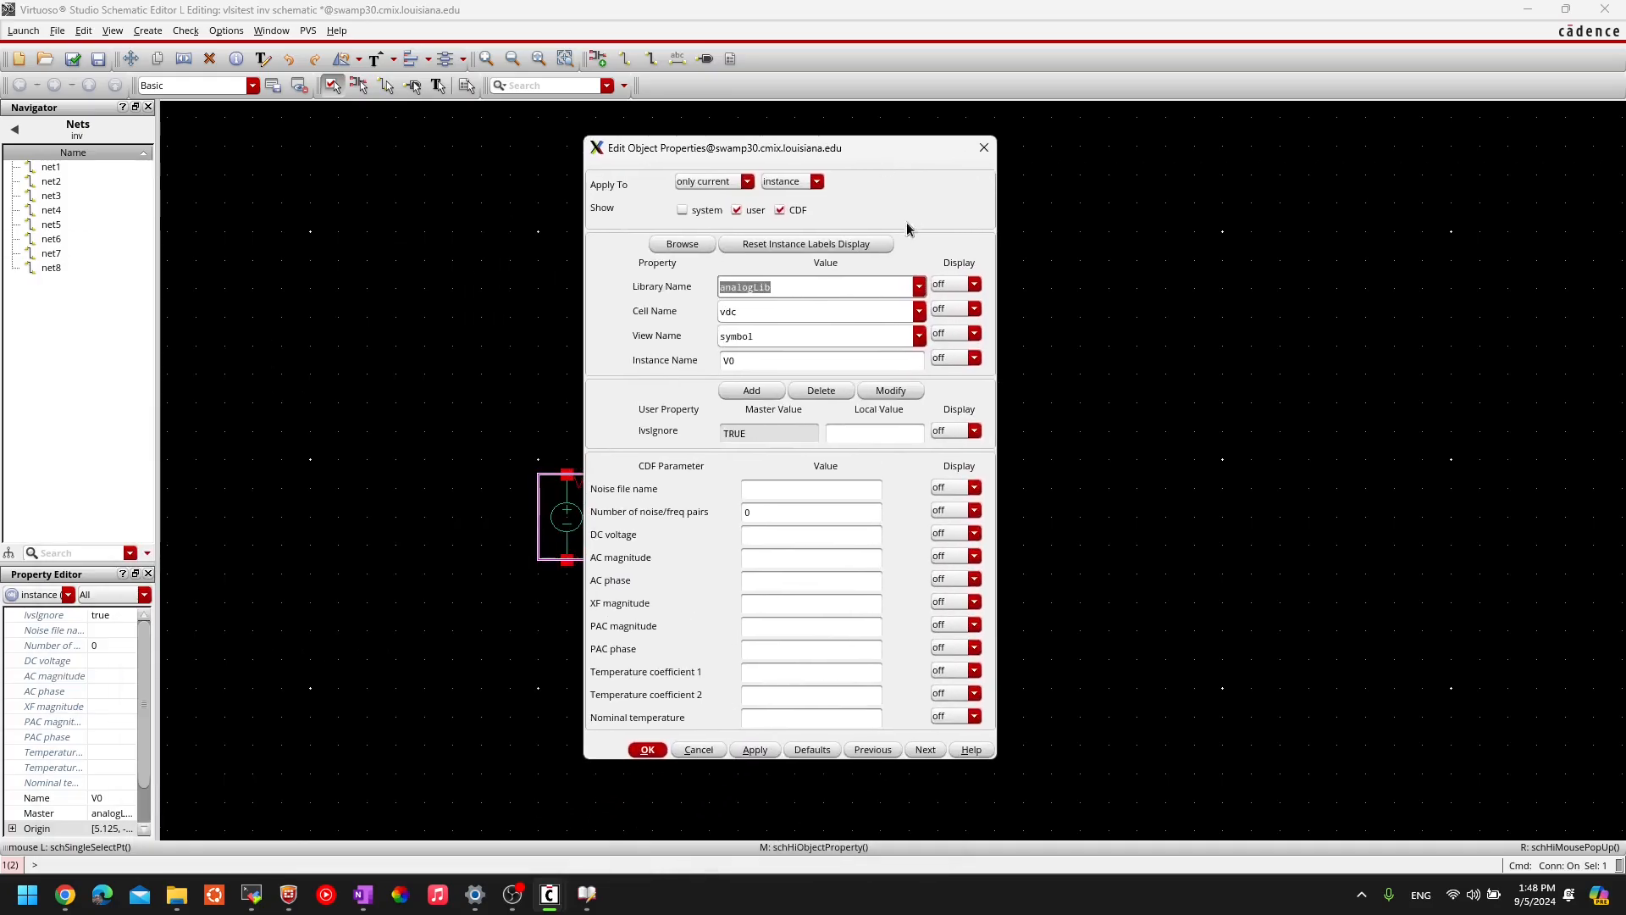
left_click_drag(865, 153, 1126, 148)
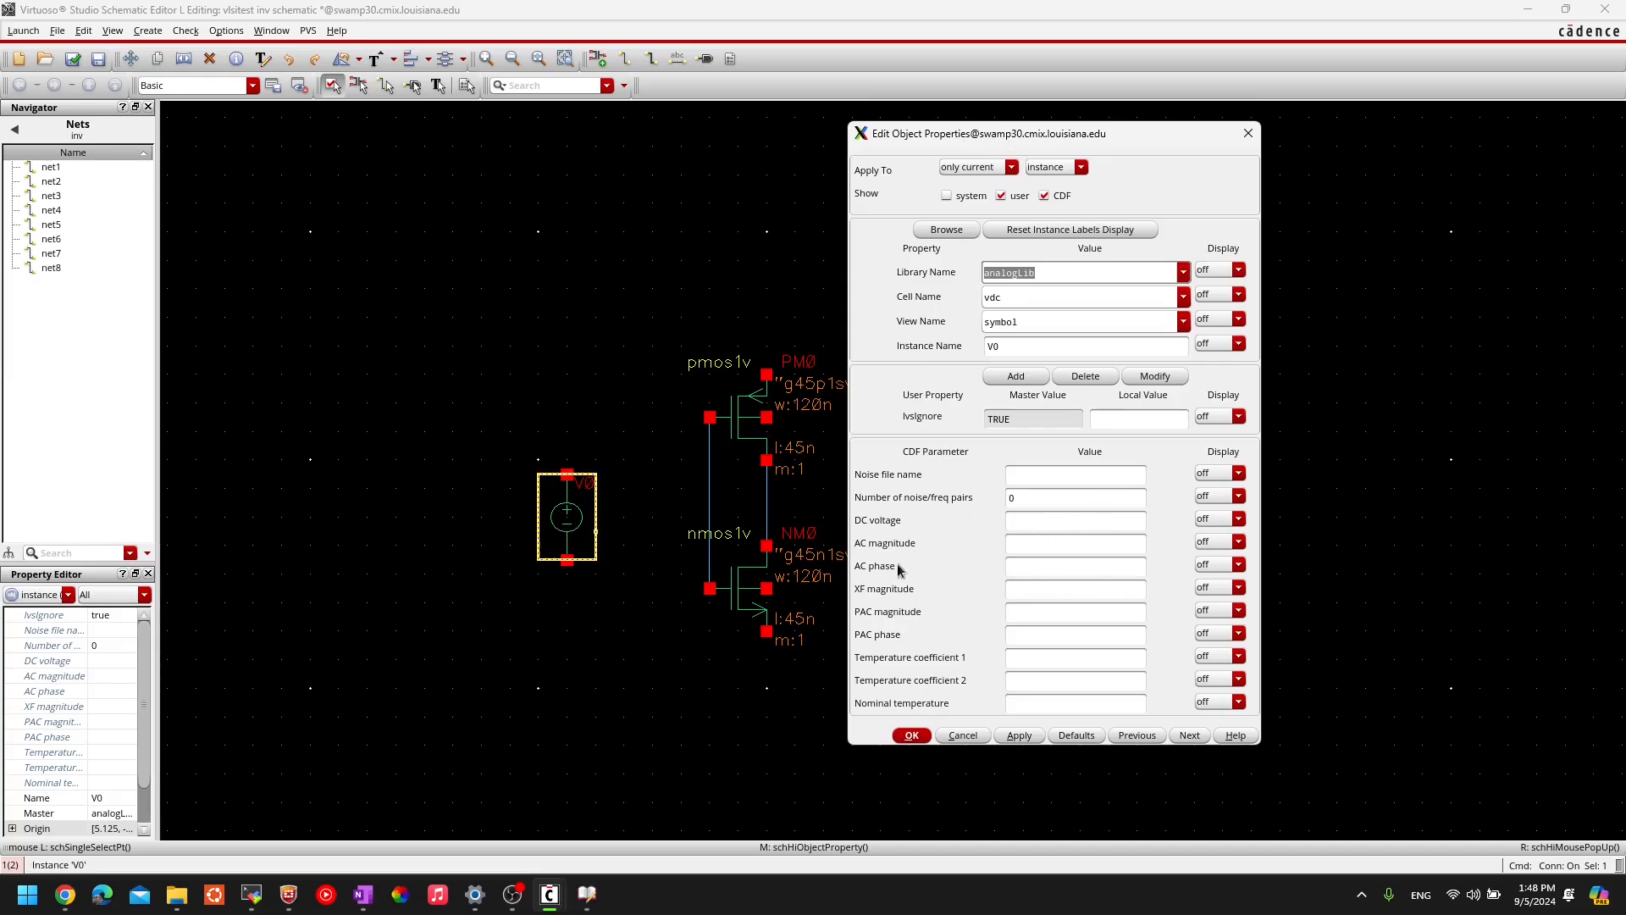
left_click(1044, 523)
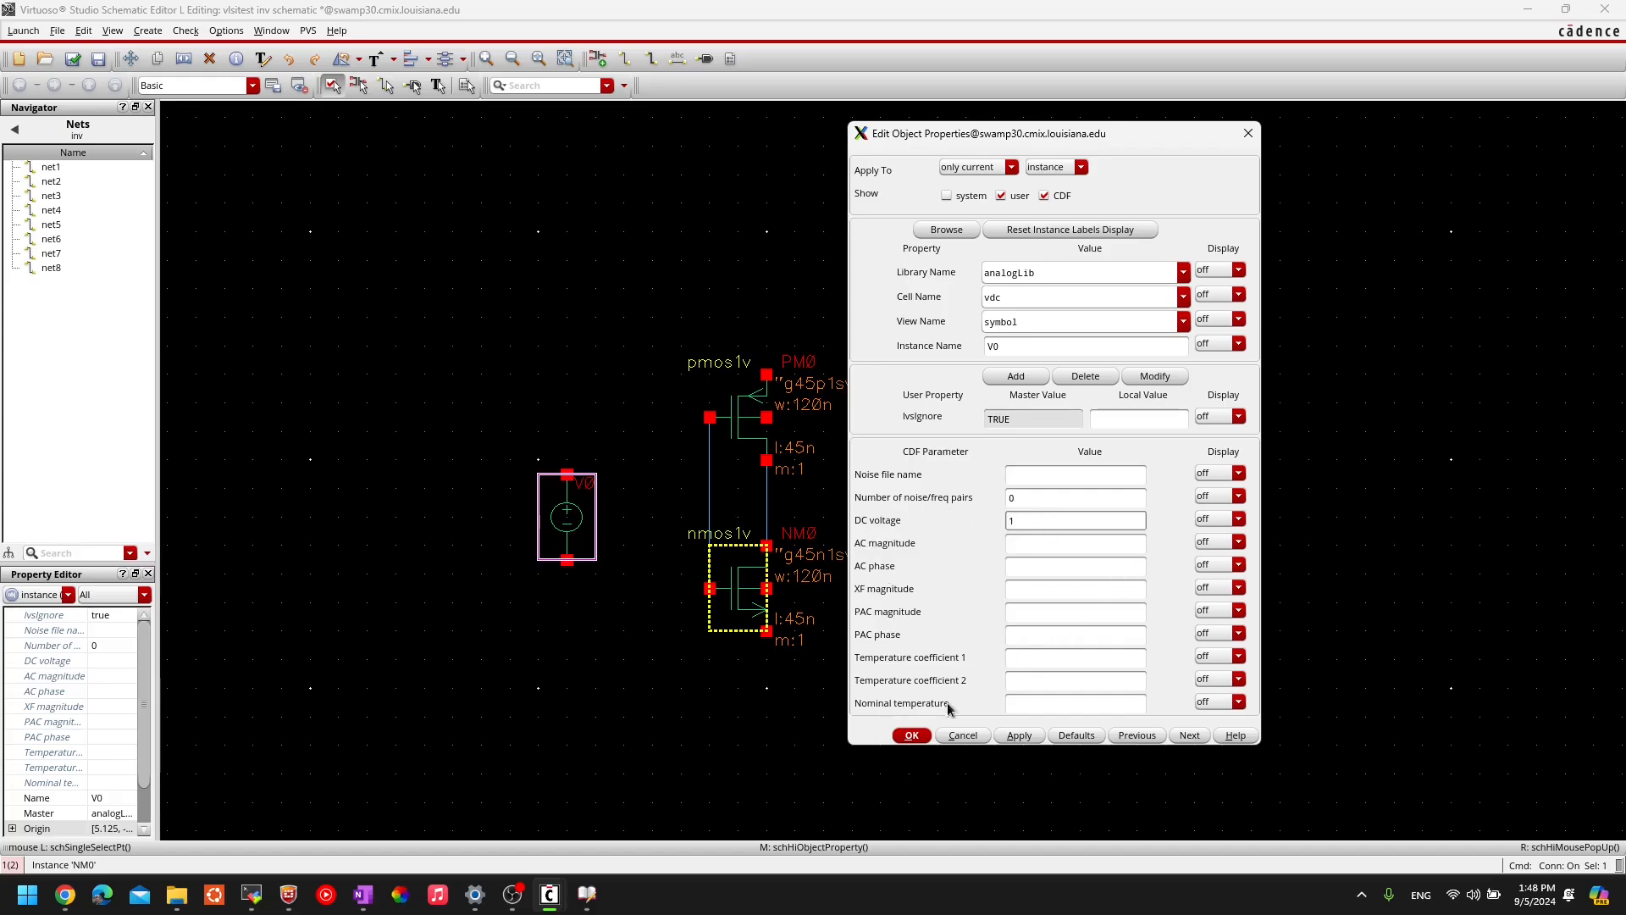
left_click(913, 735)
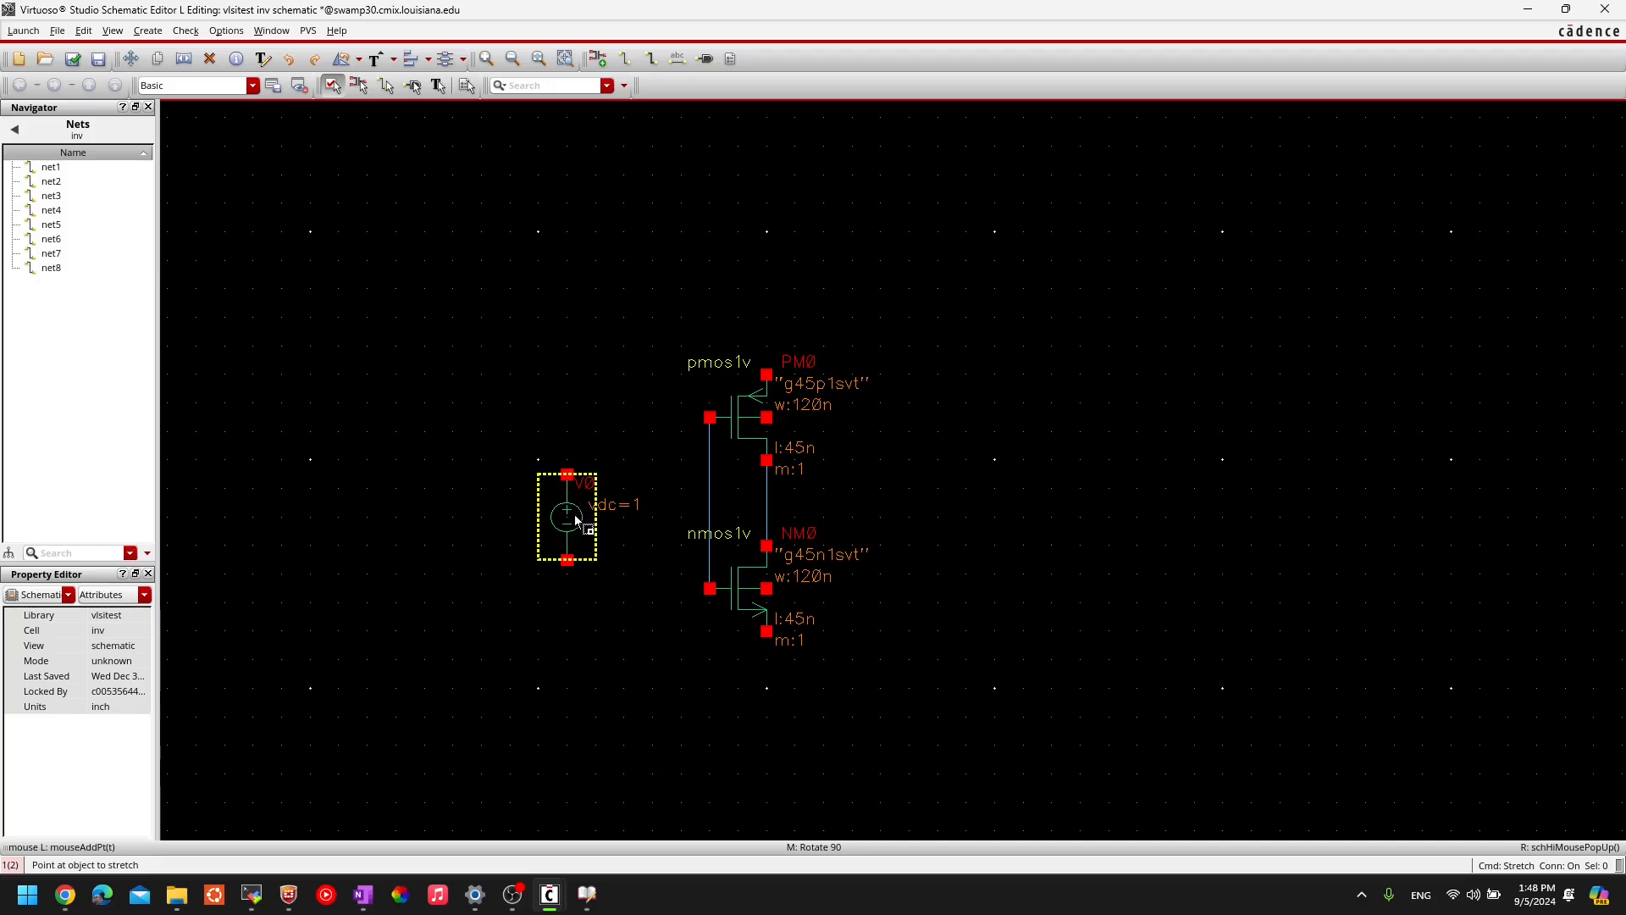
- Move source V0 slightly lower in the schematic
left_click(576, 520)
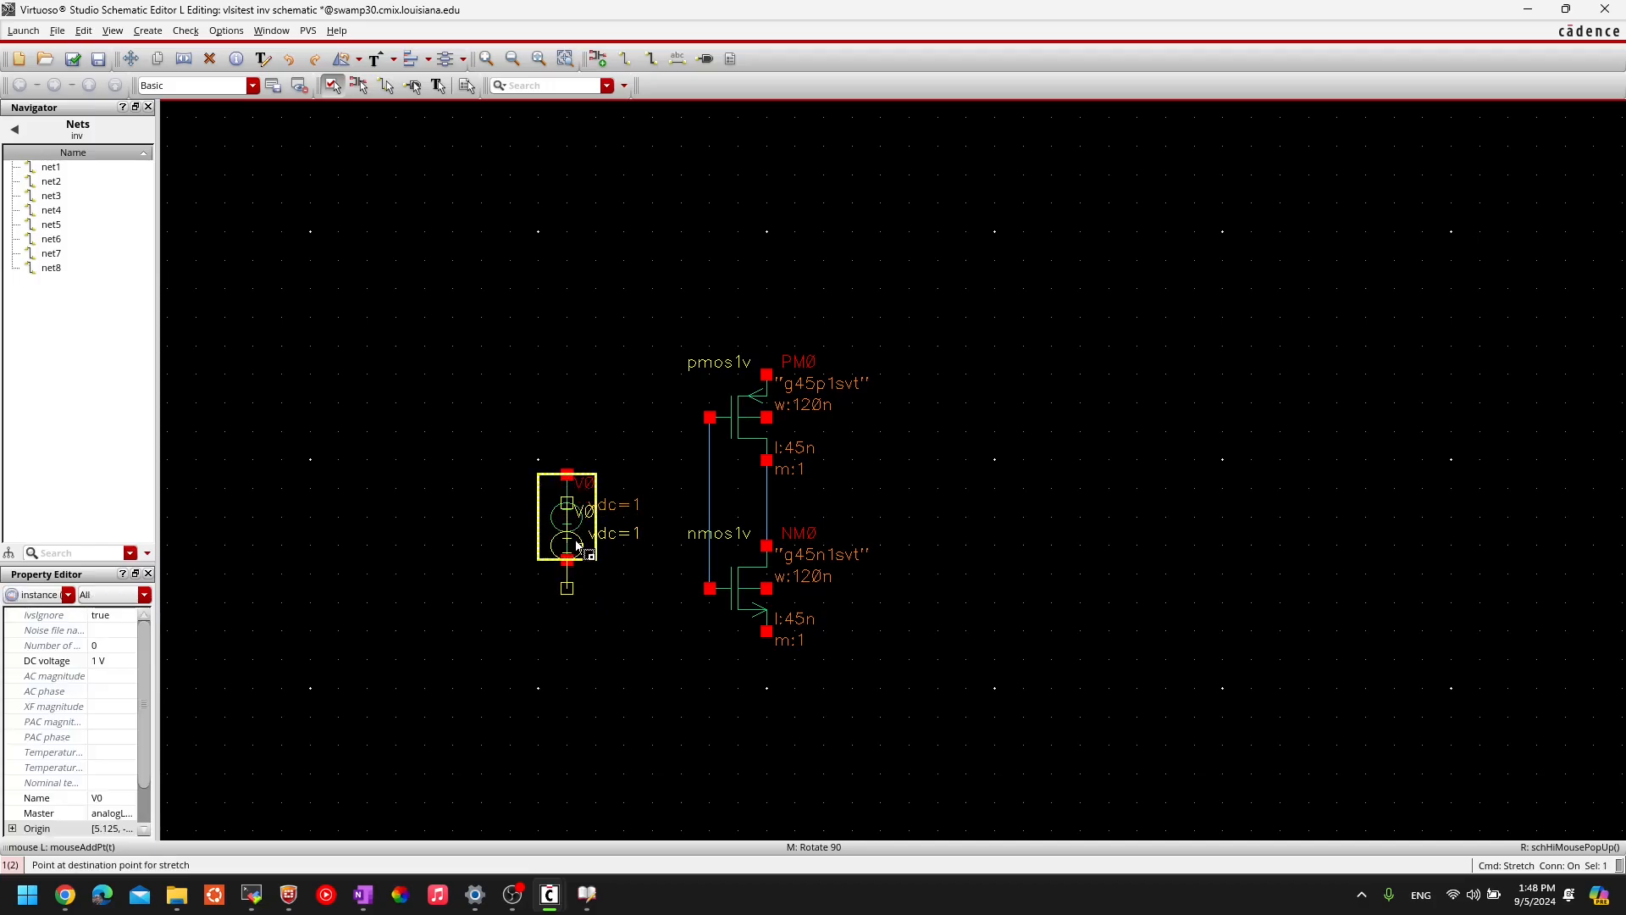
left_click(576, 546)
left_click(645, 785)
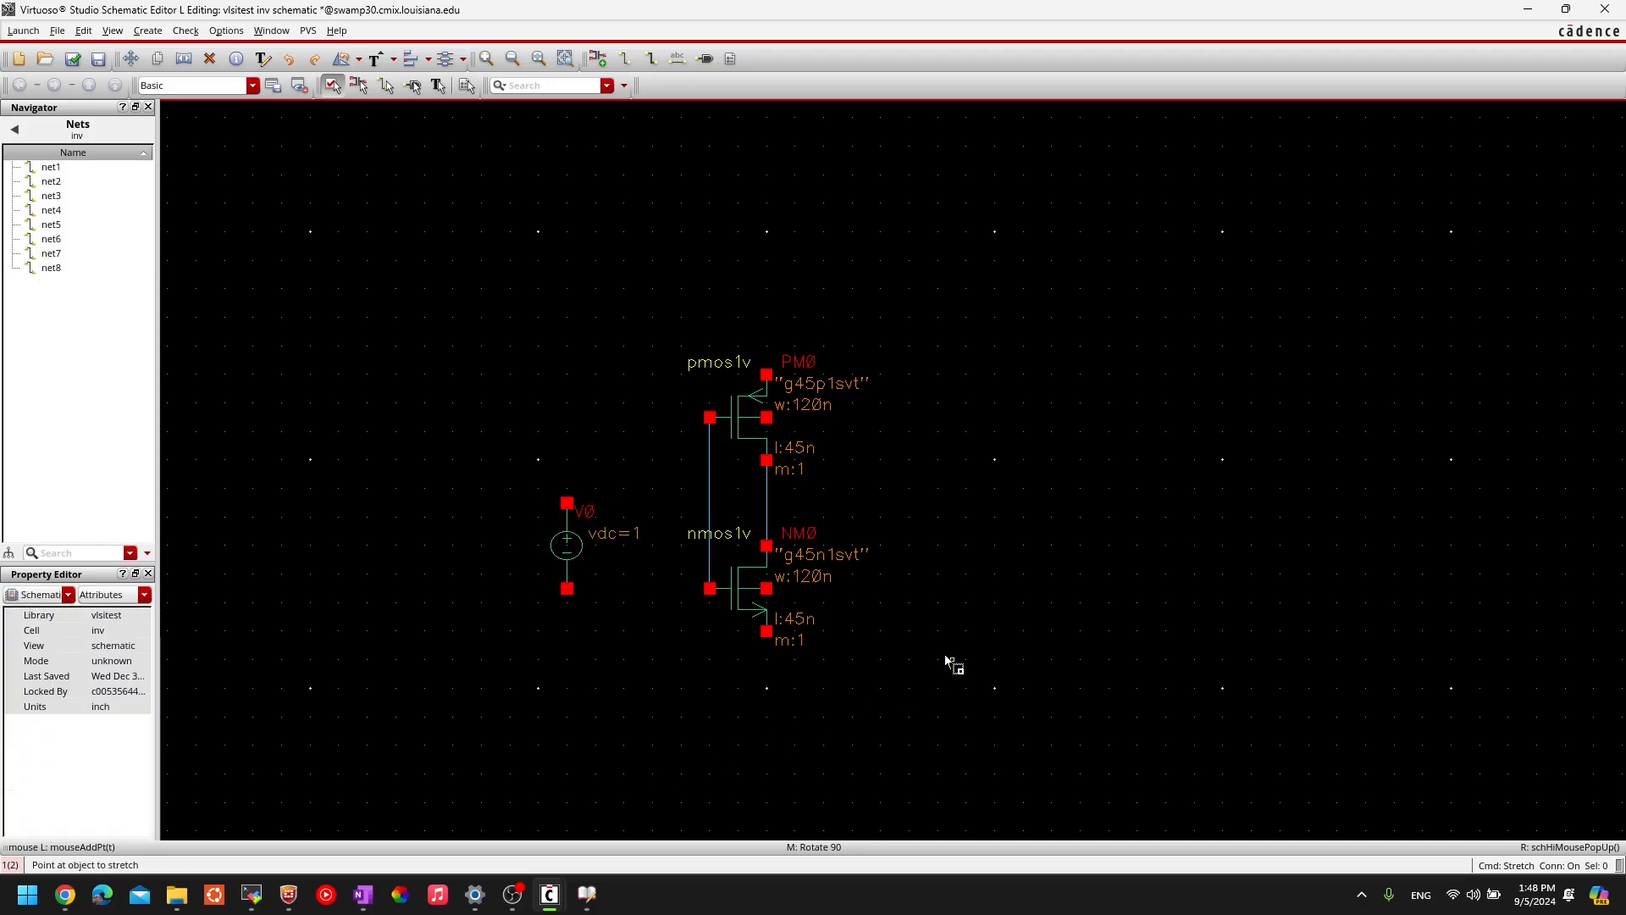
key("Escape")
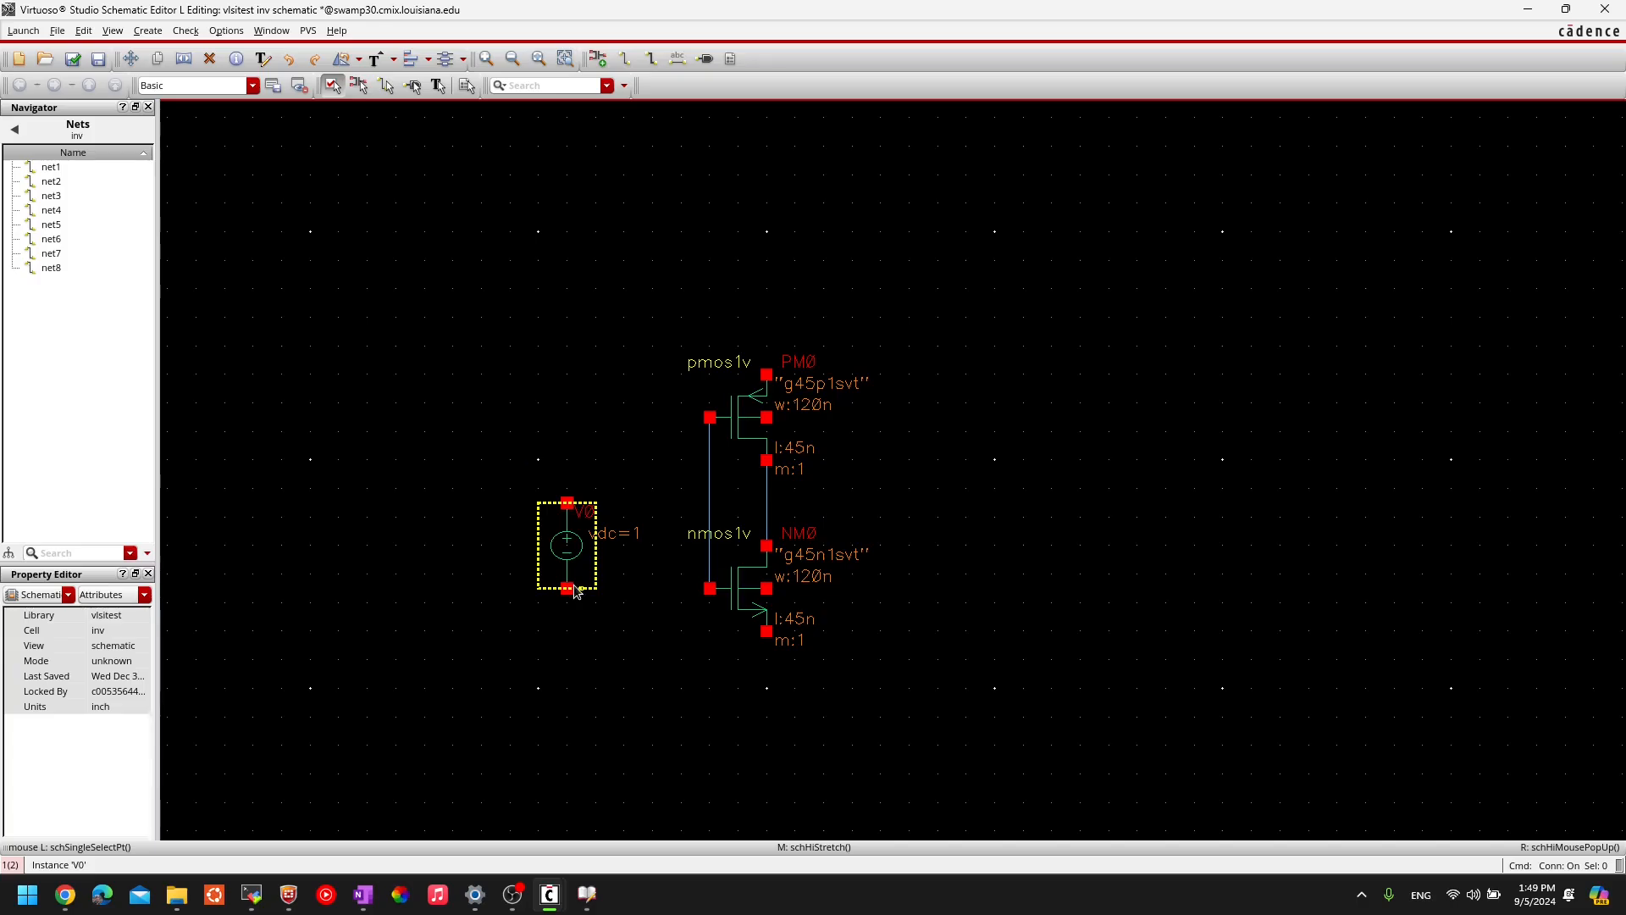
- Copy V0 to create V1 (vdc=1) to the right of the transistors
key("c")
left_click(570, 551)
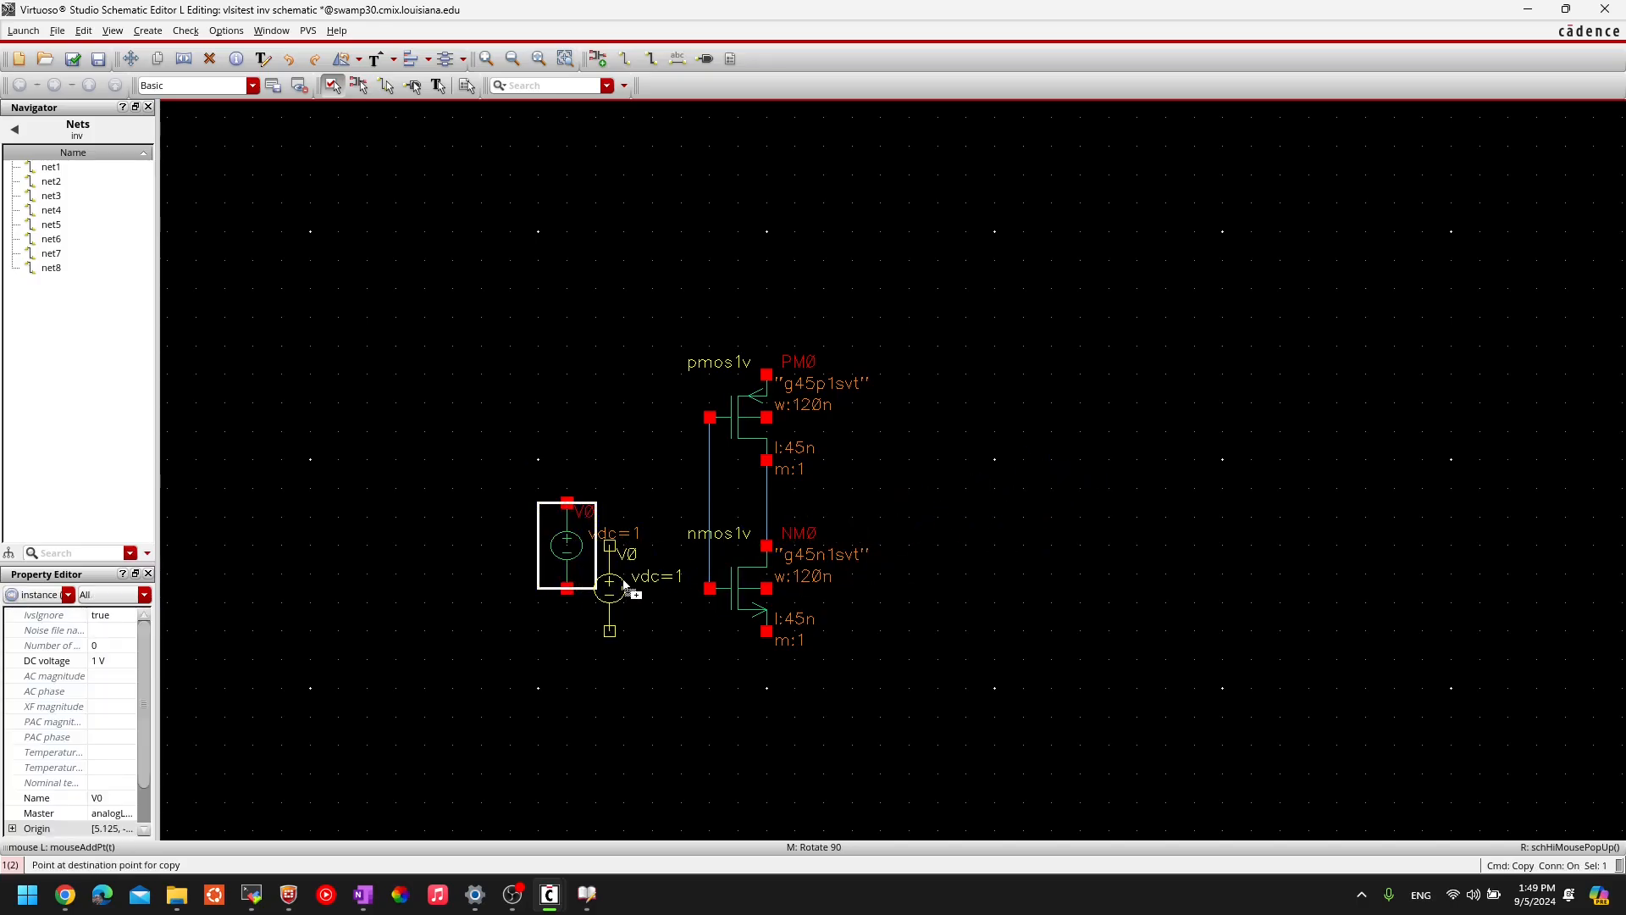
key("Escape")
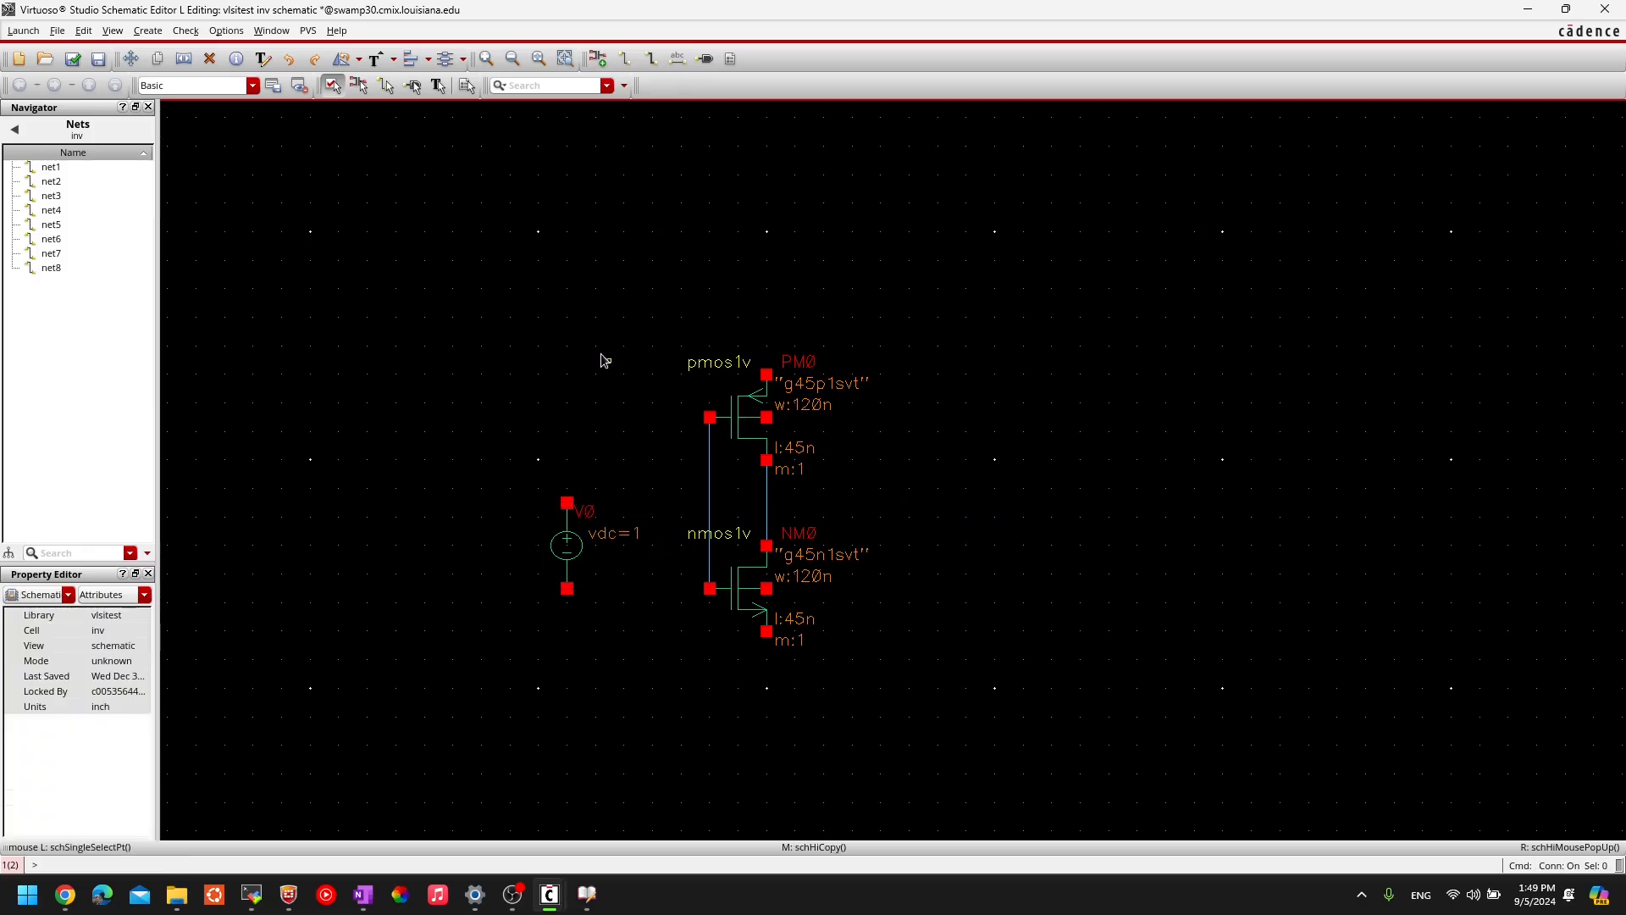
key("c")
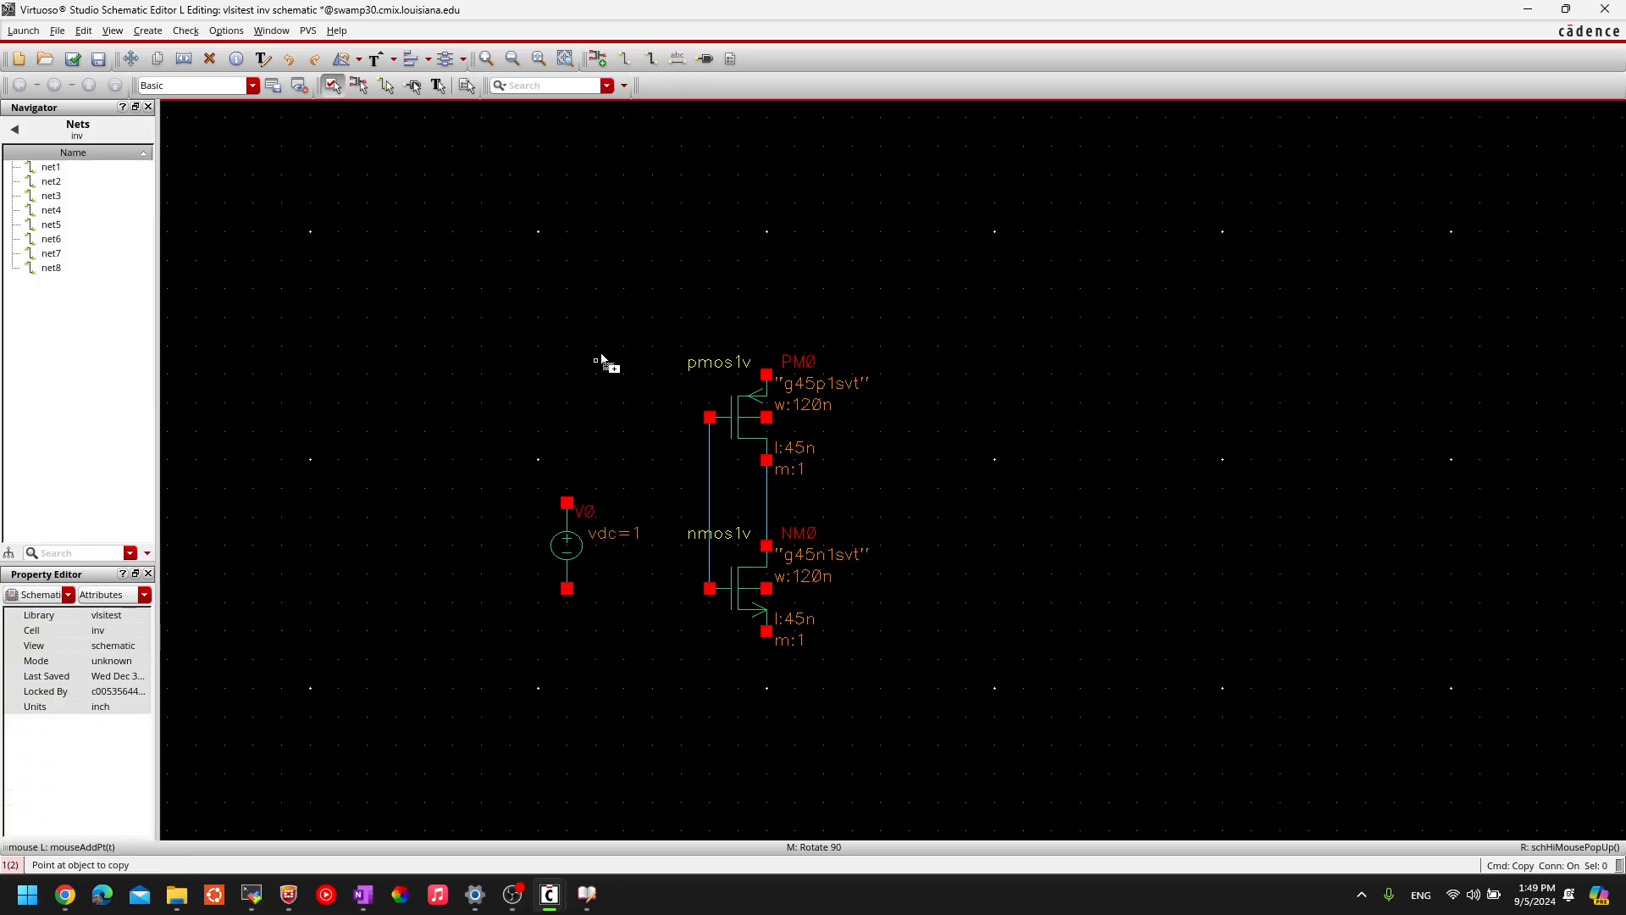
left_click(563, 543)
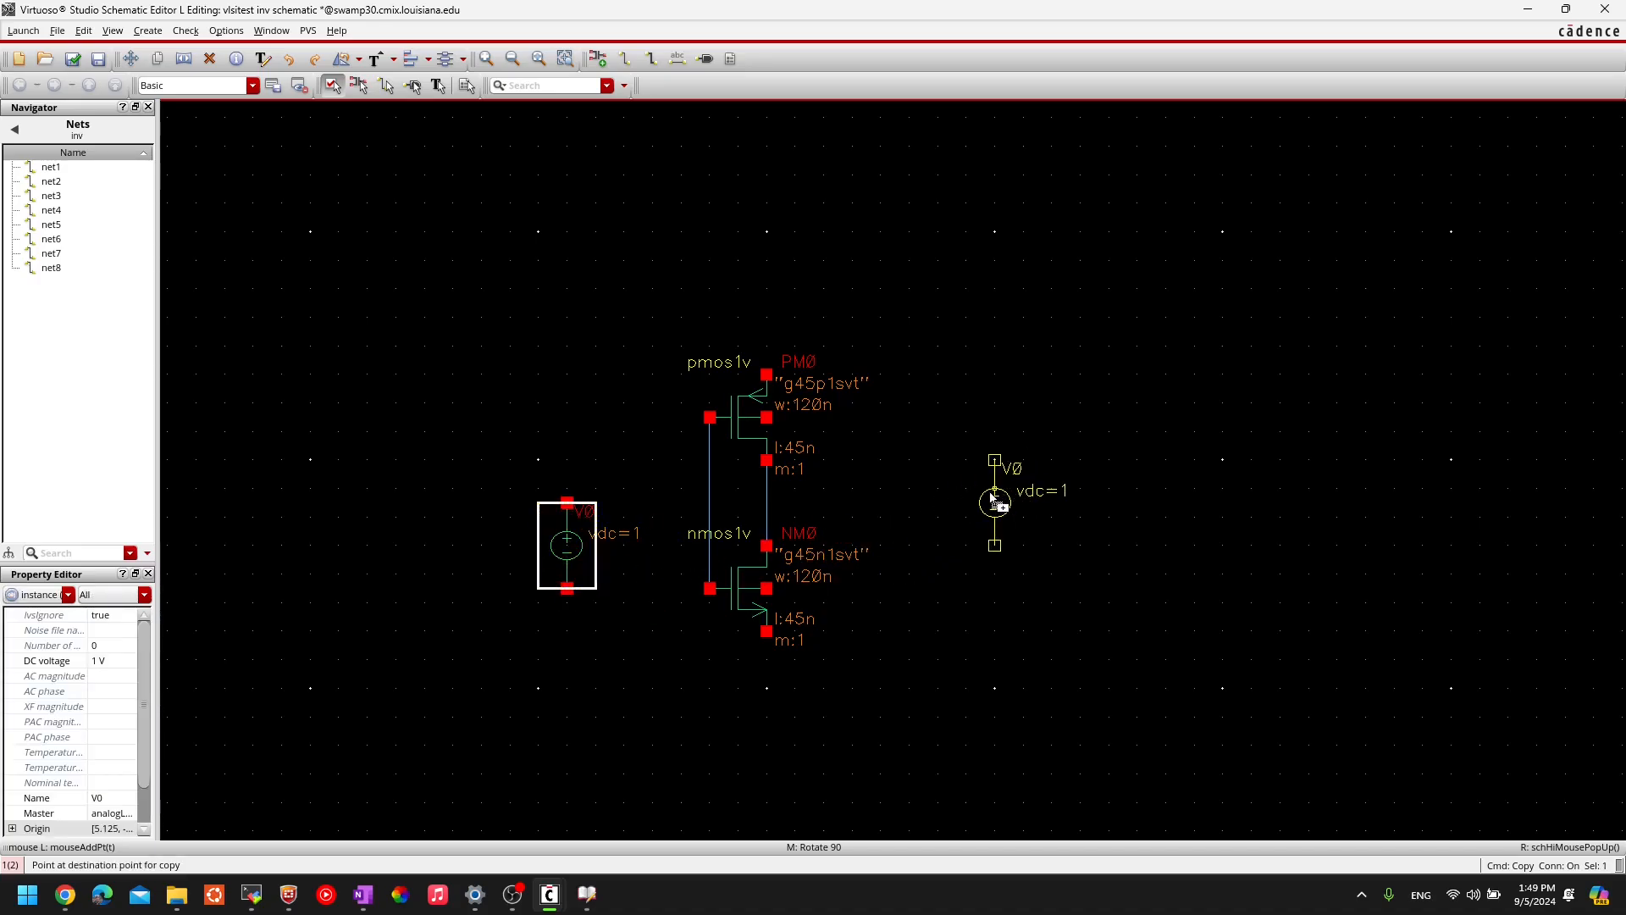
left_click(995, 499)
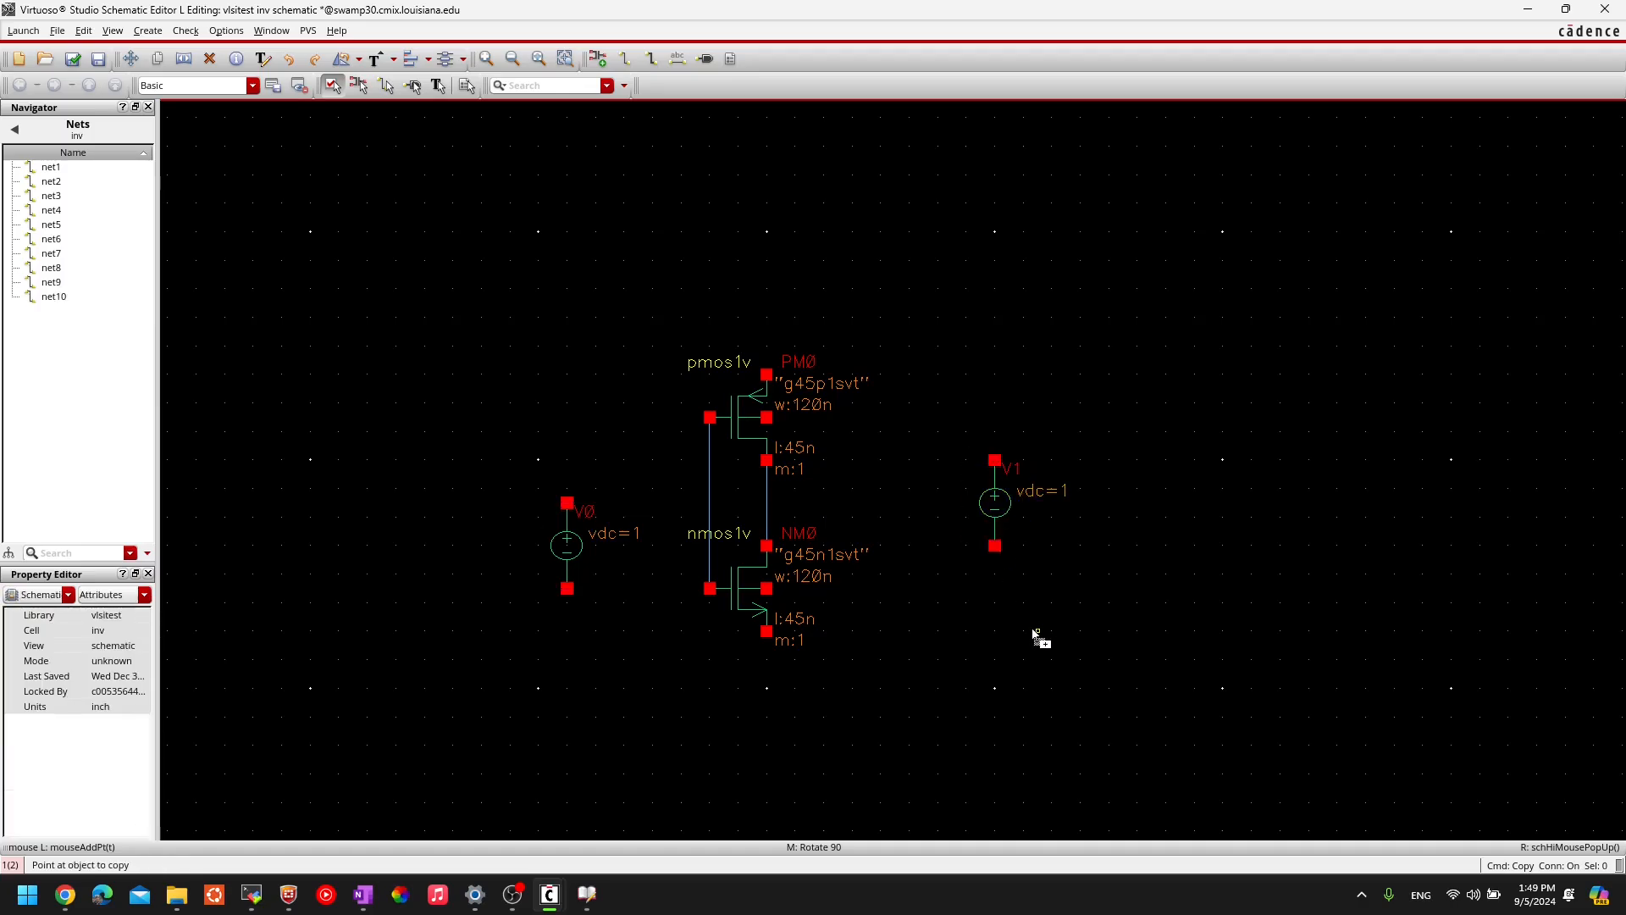
key("Escape")
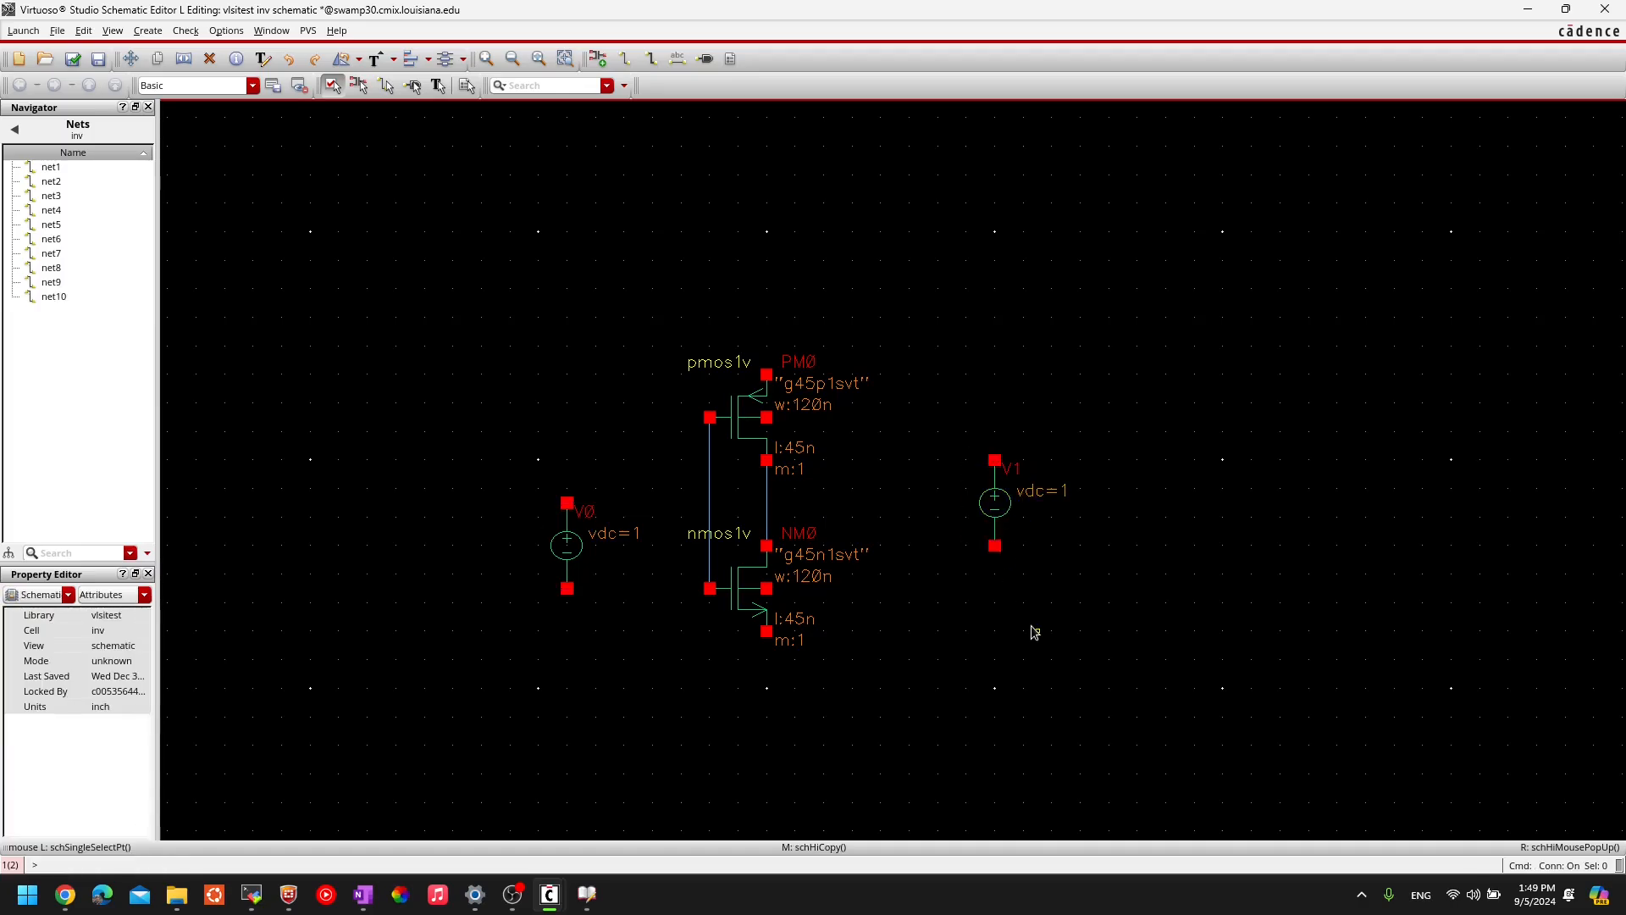
left_click(1036, 631)
- Wire V1's top pin to PM0's top terminal and its bottom pin to NM0's bottom
key("w")
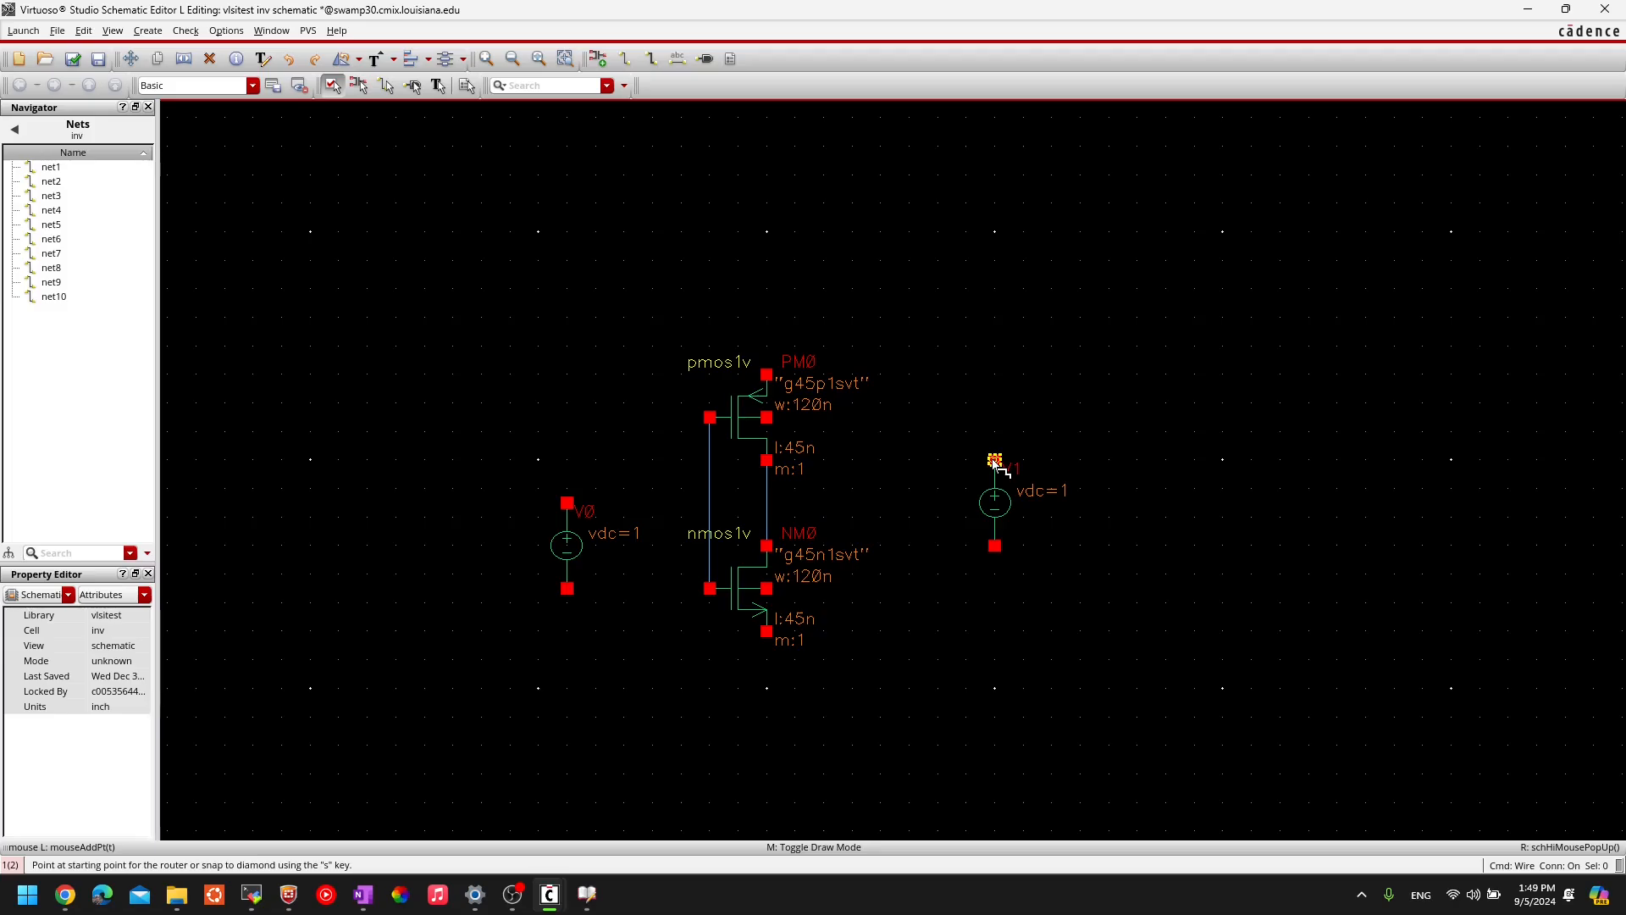
left_click(994, 460)
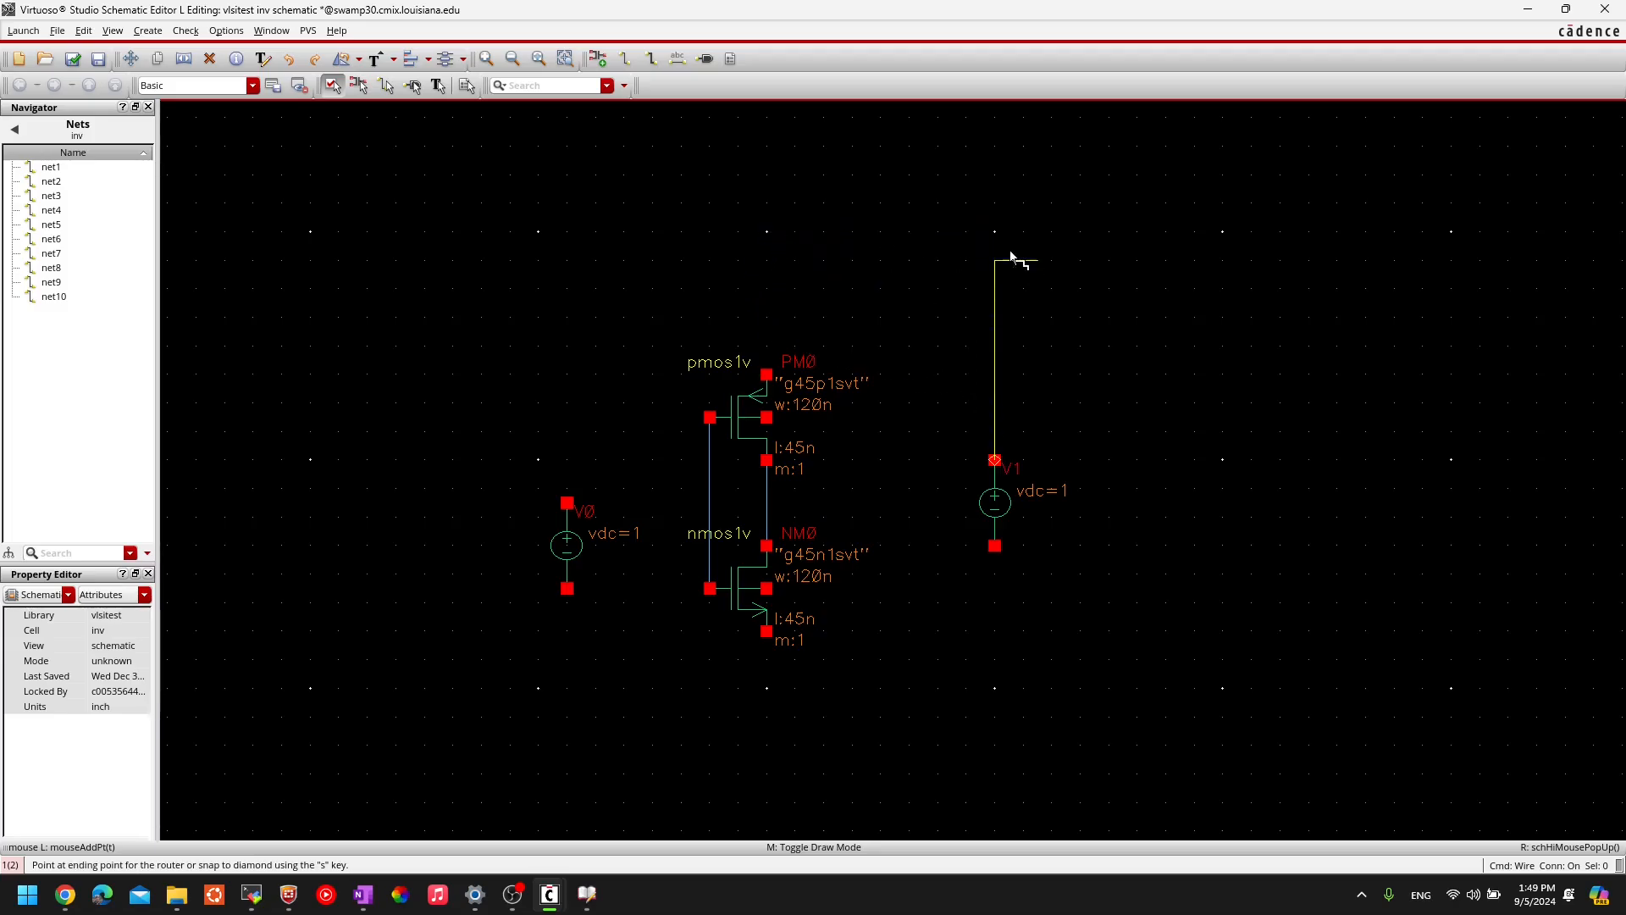
left_click(764, 234)
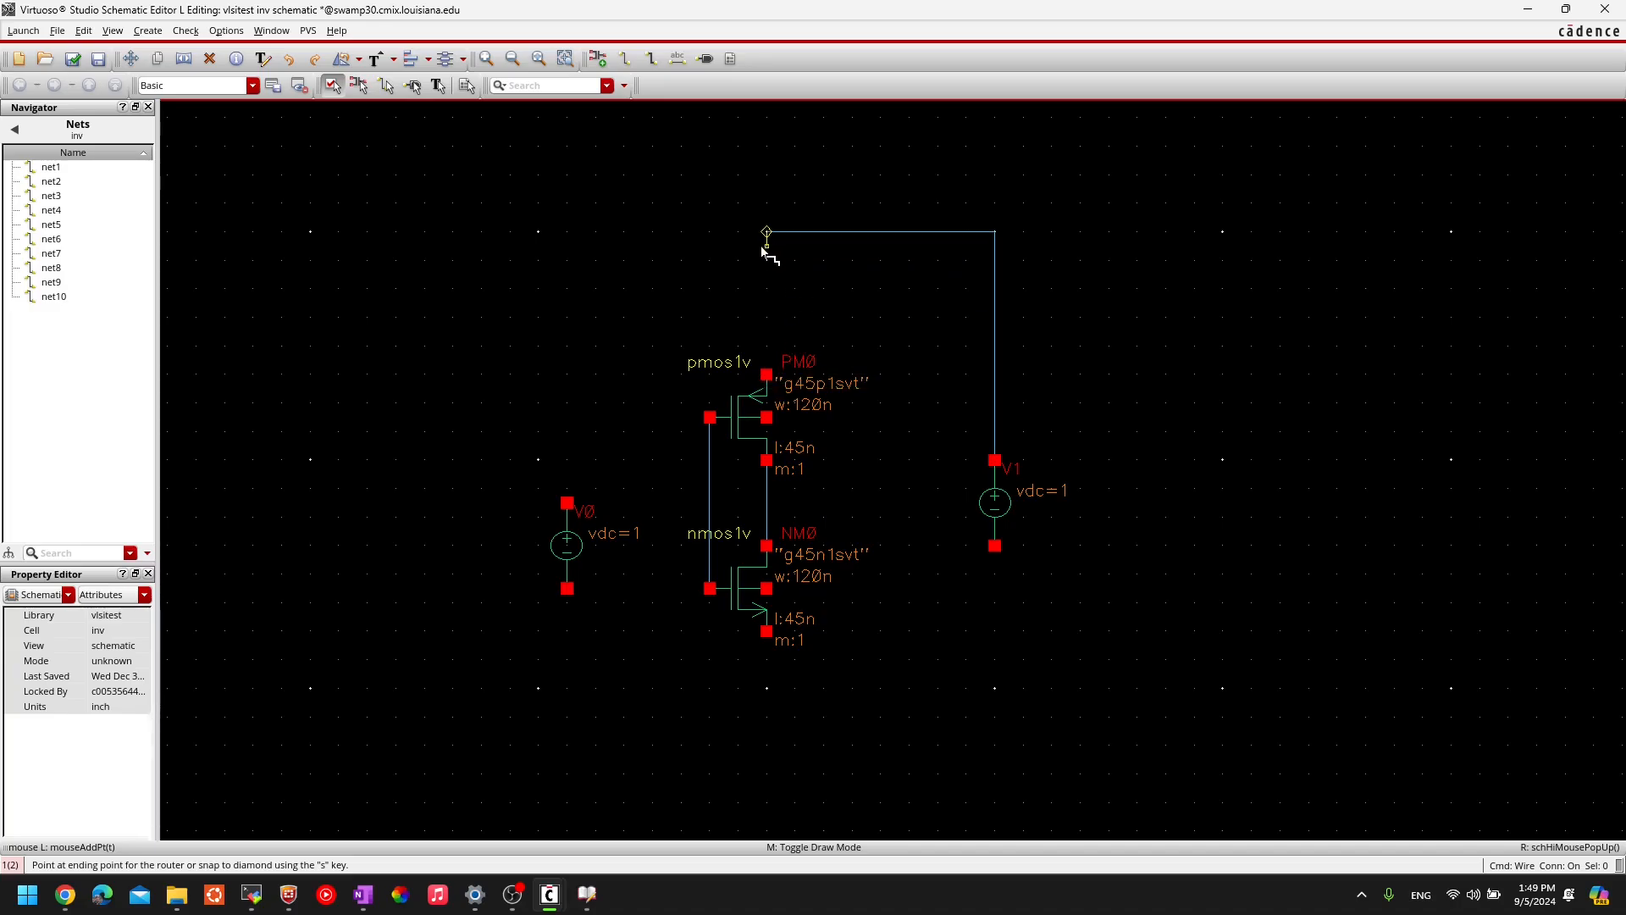
left_click(767, 374)
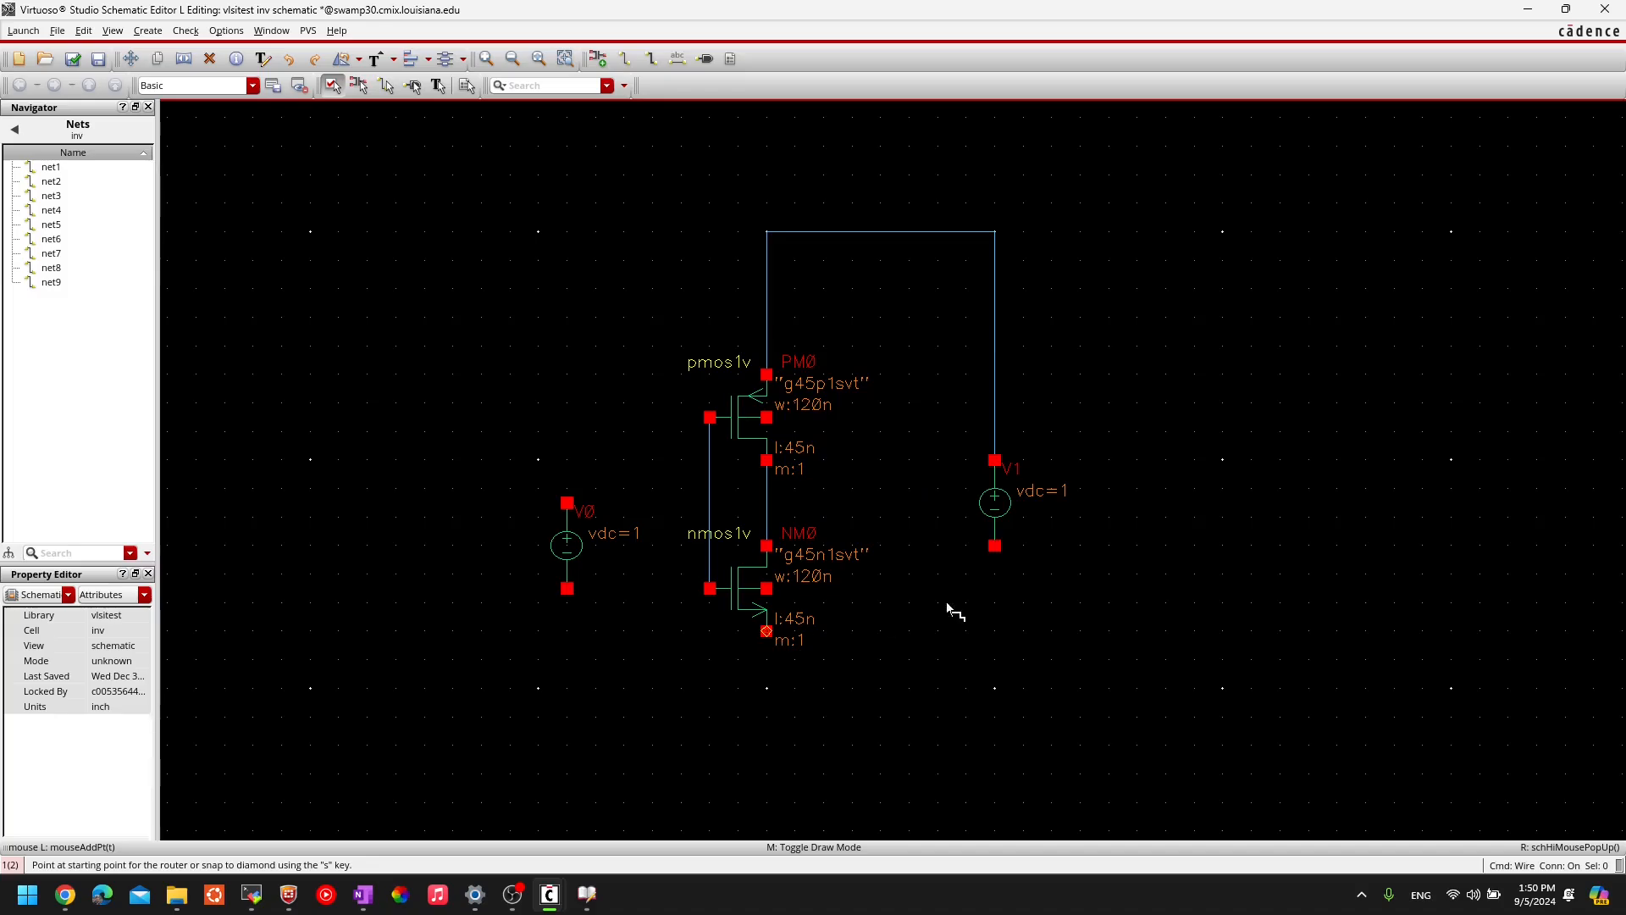
left_click(996, 547)
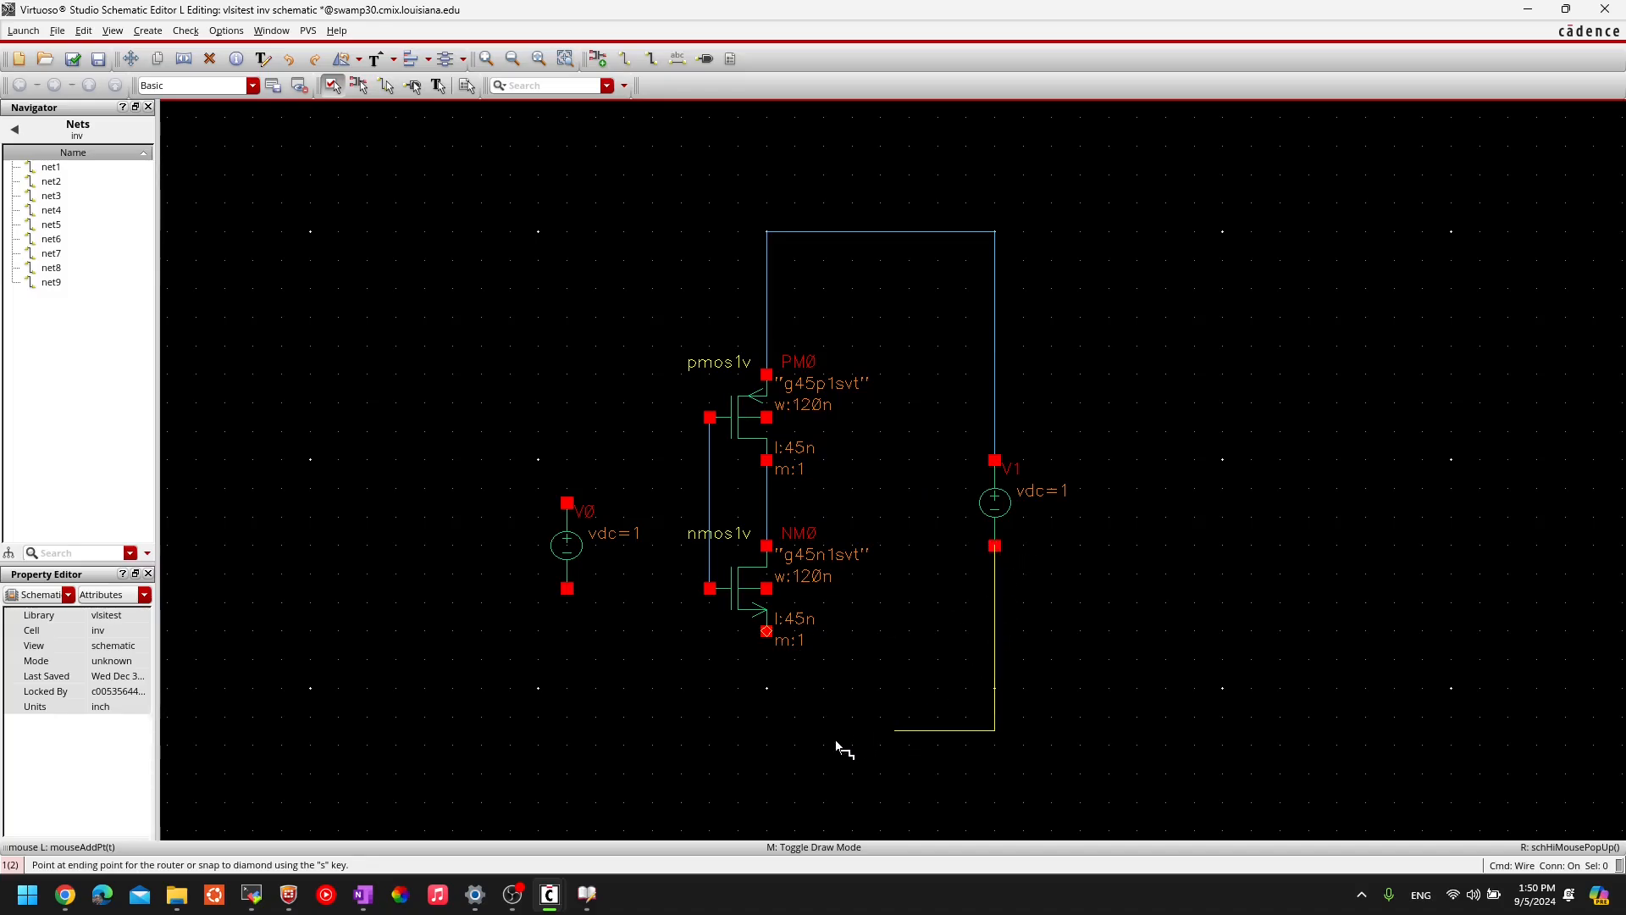
left_click(768, 632)
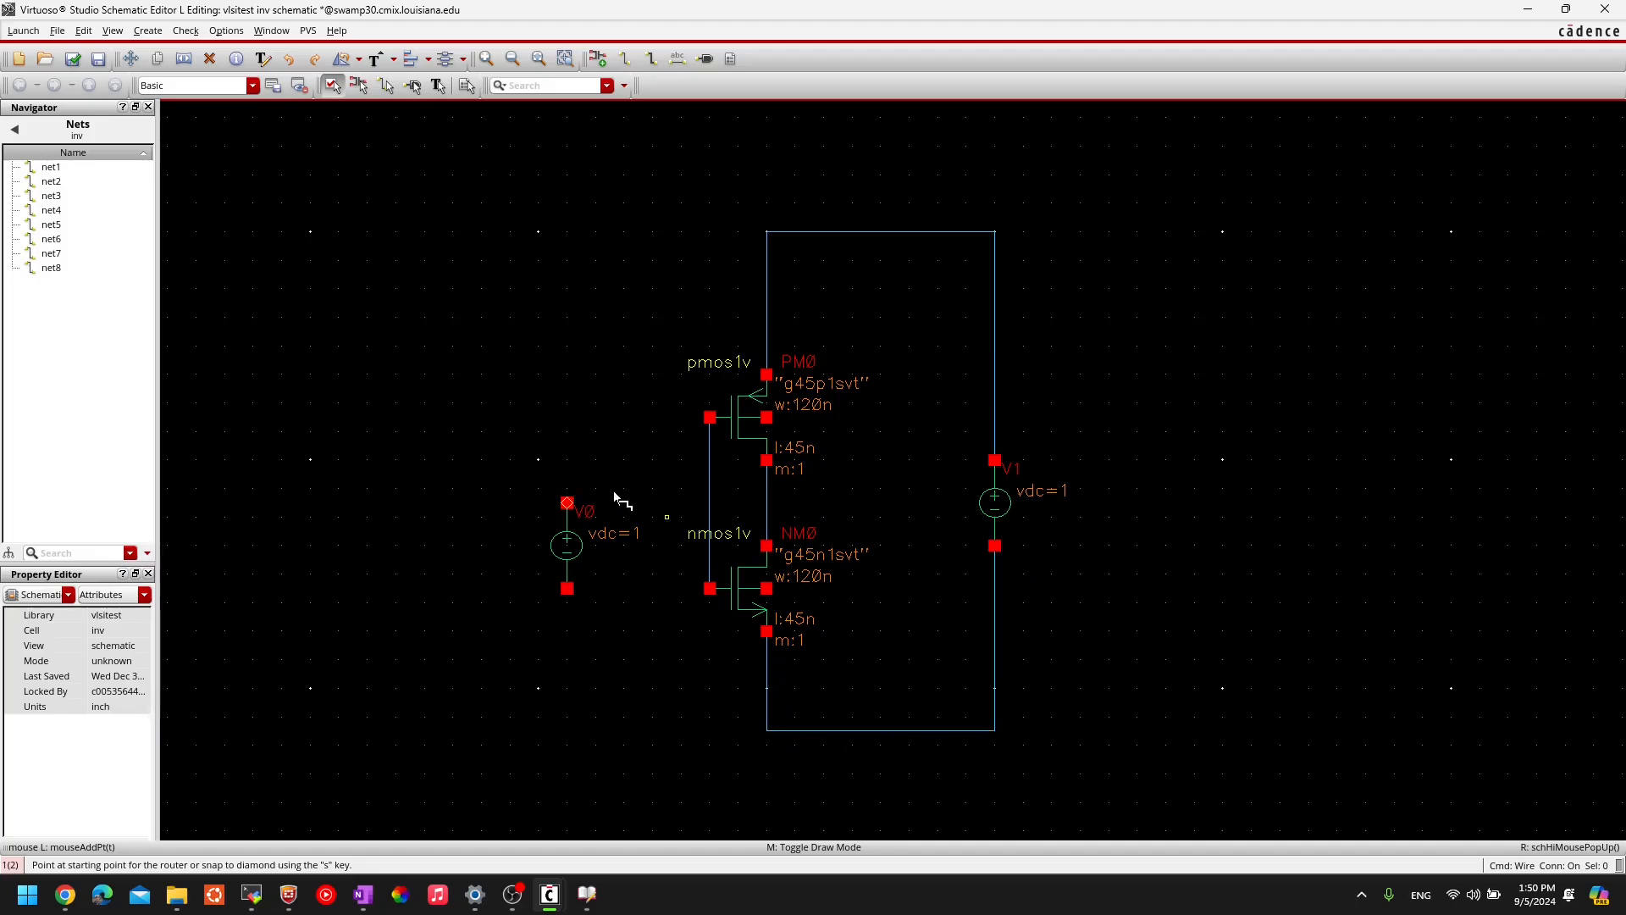
- Wire V0's top pin to the gate net and its bottom pin to the bottom rail
left_click(567, 503)
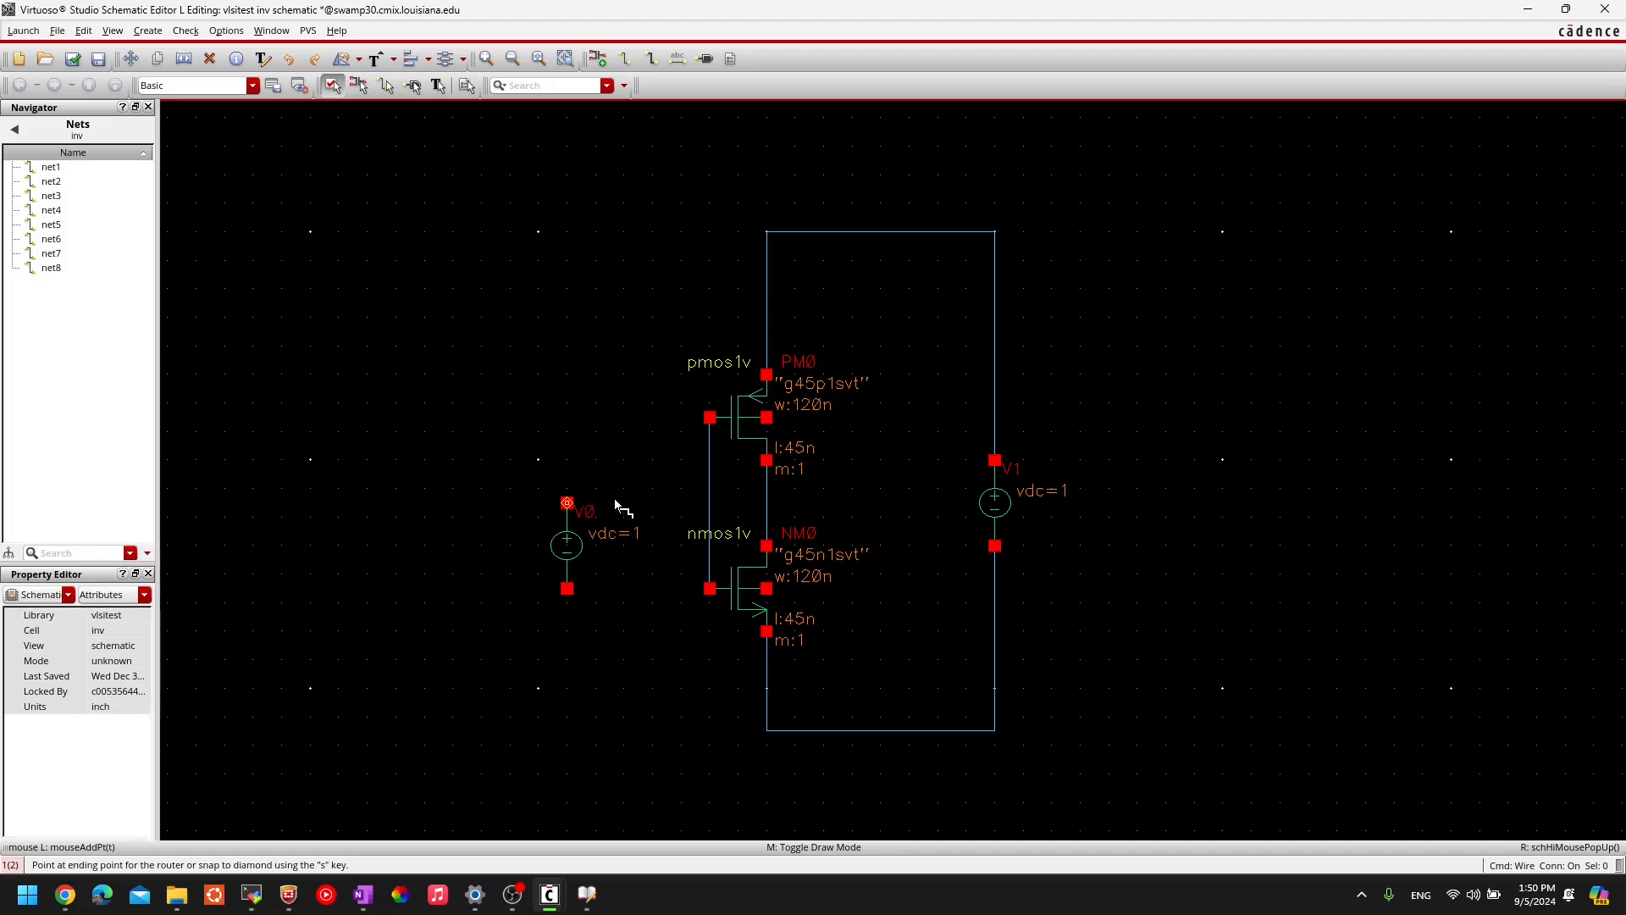
left_click(710, 503)
left_click(567, 589)
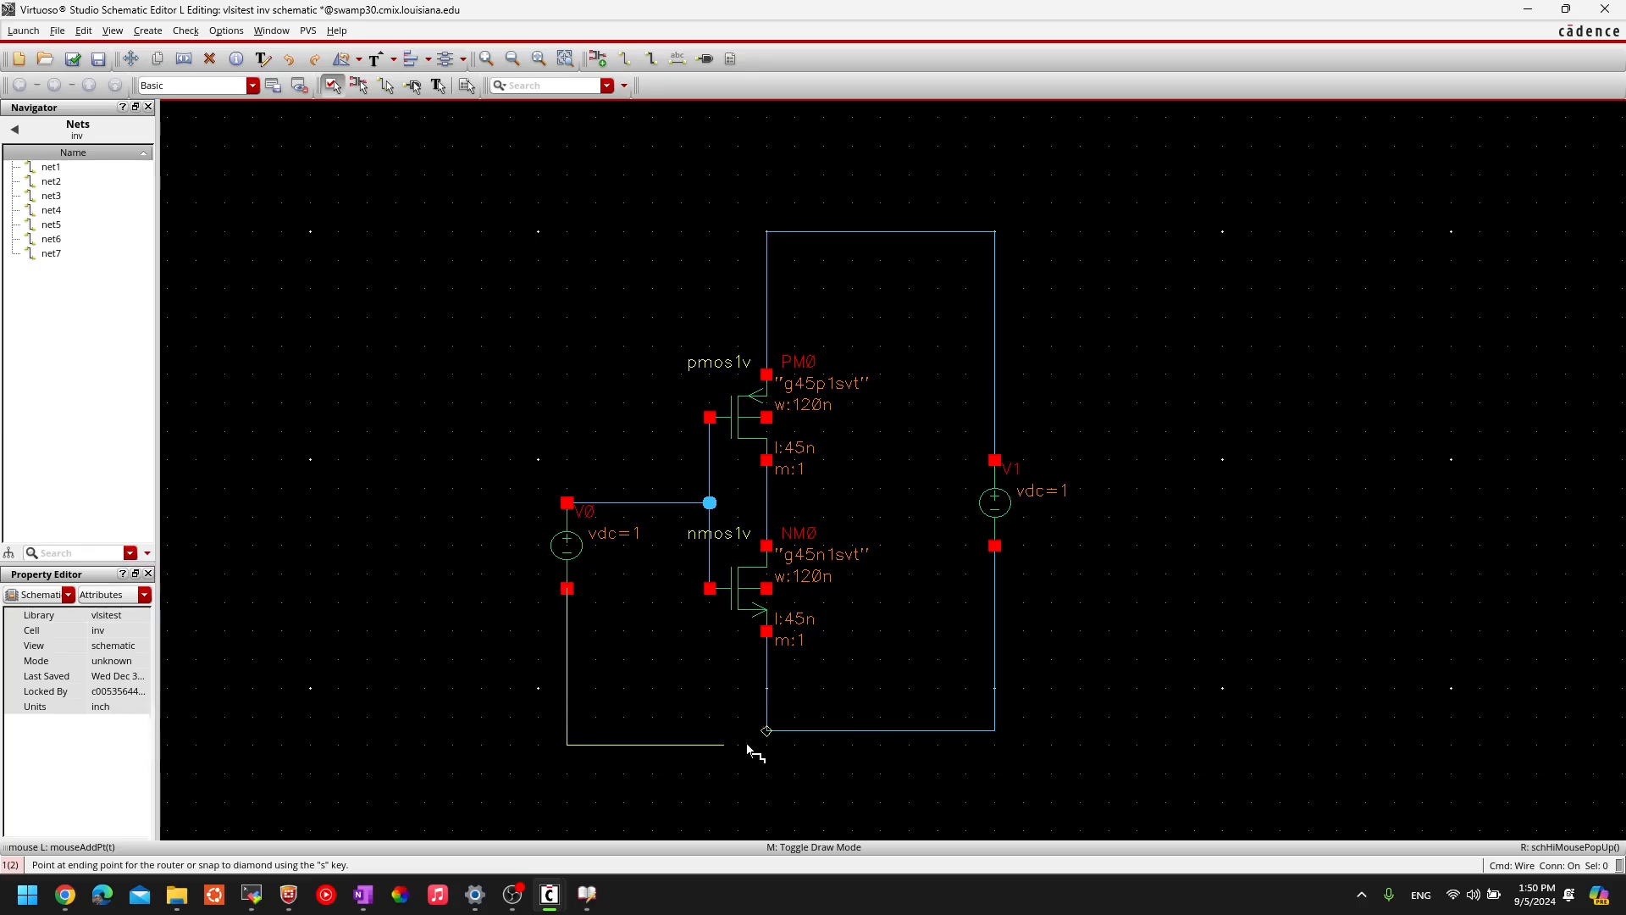
left_click(767, 730)
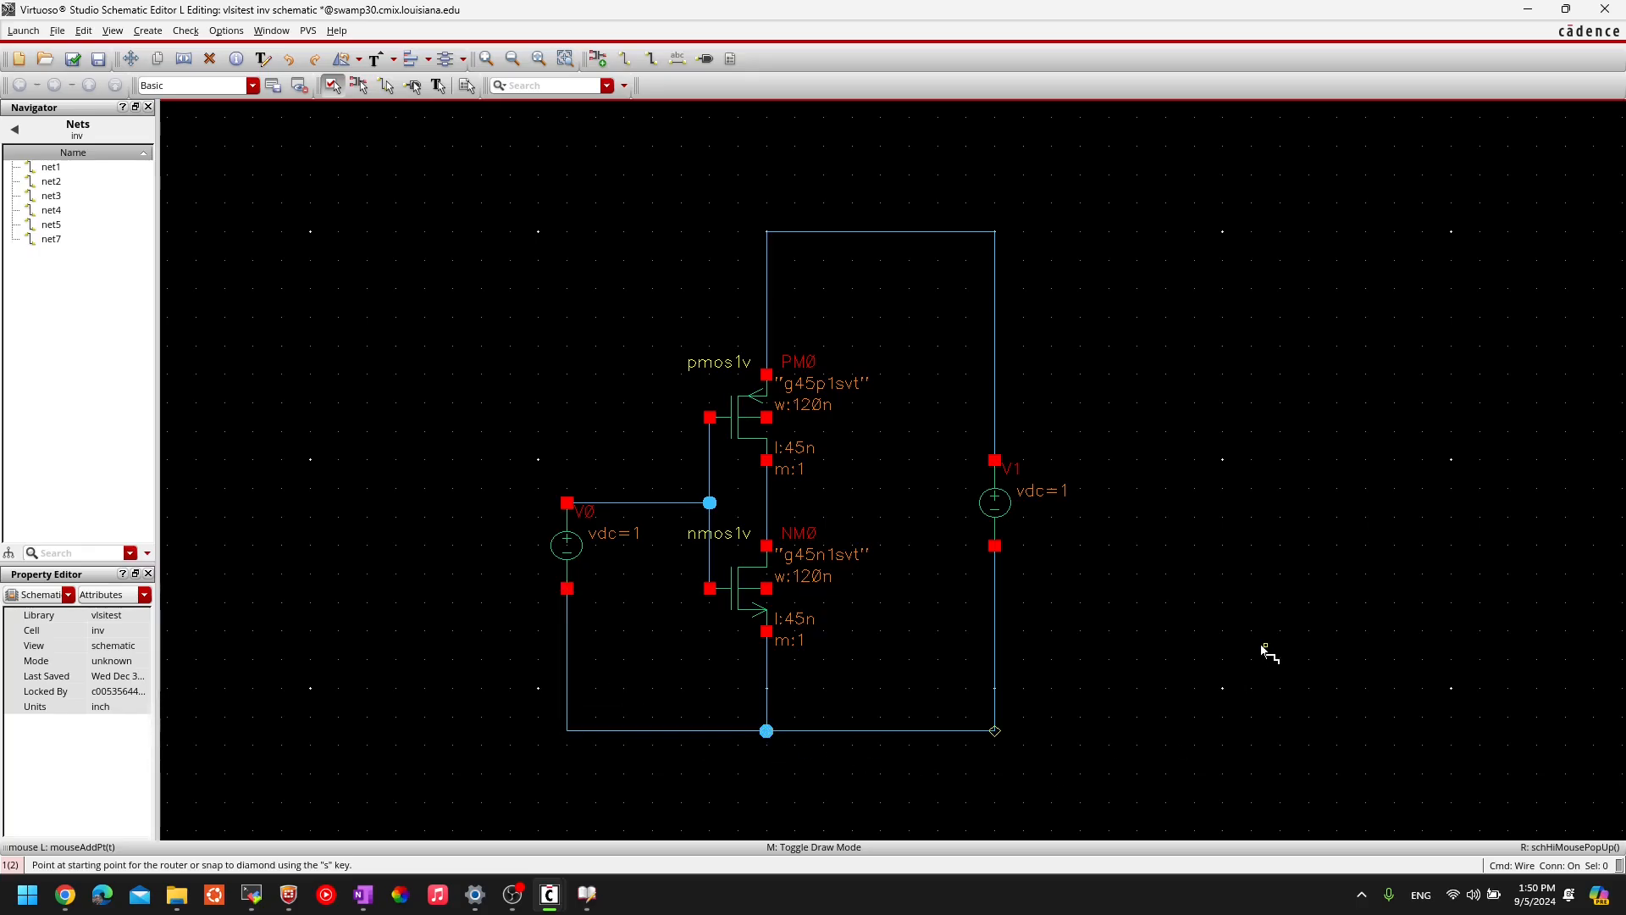
key("Escape")
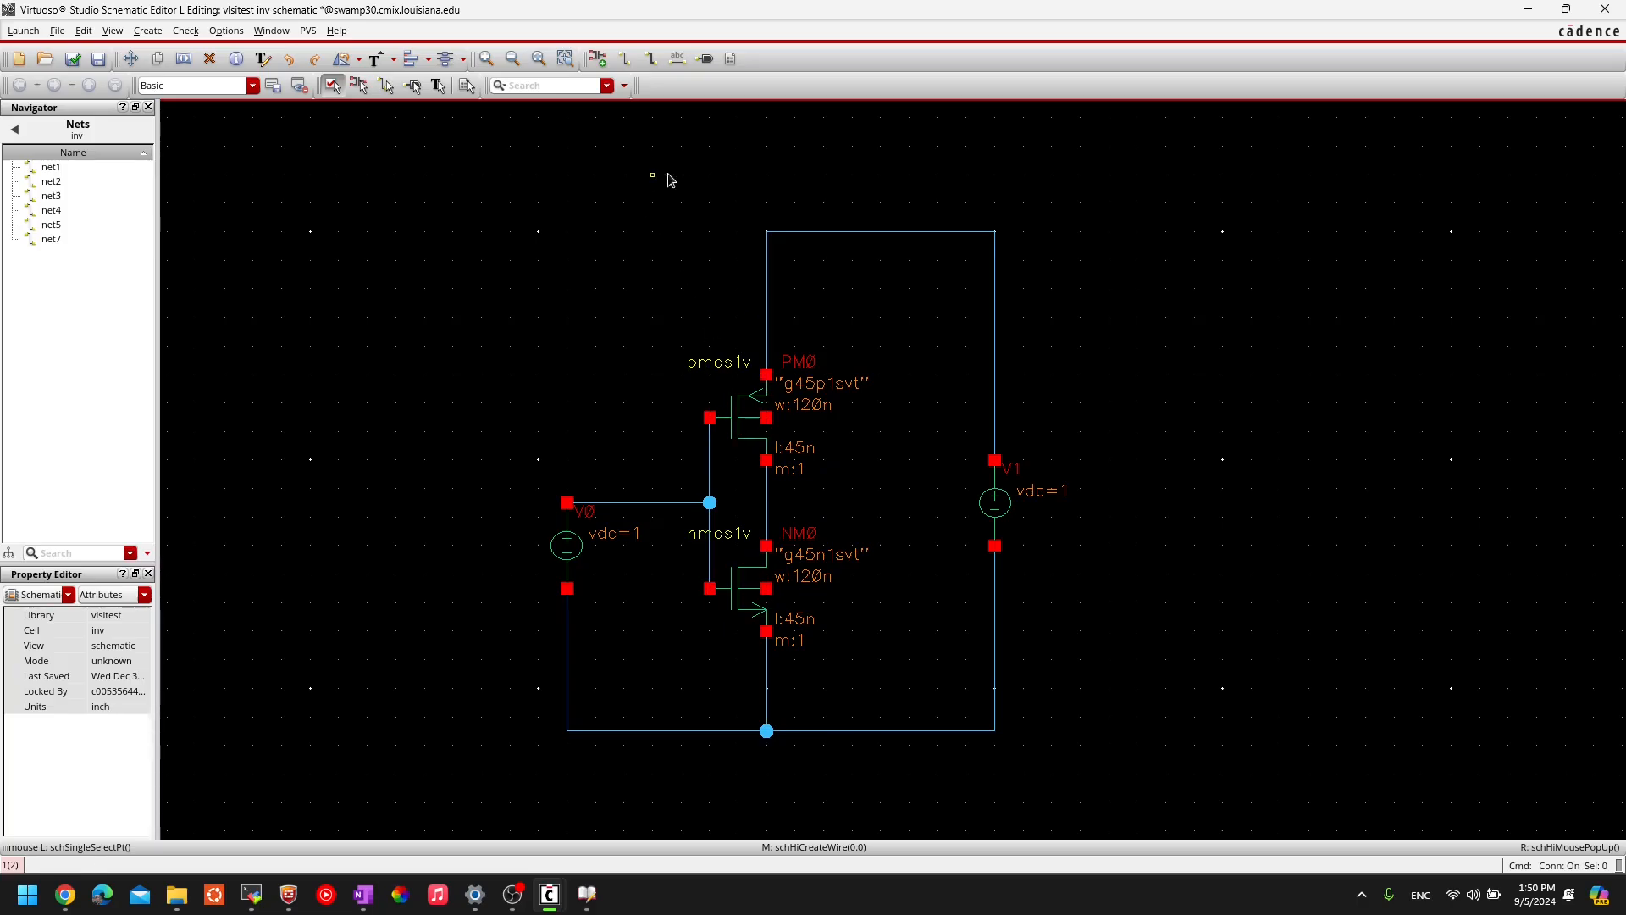
- Abandon wires from PM0 and NM0 body terminals, pan up, and reopen Add Instance
key("w")
left_click(767, 418)
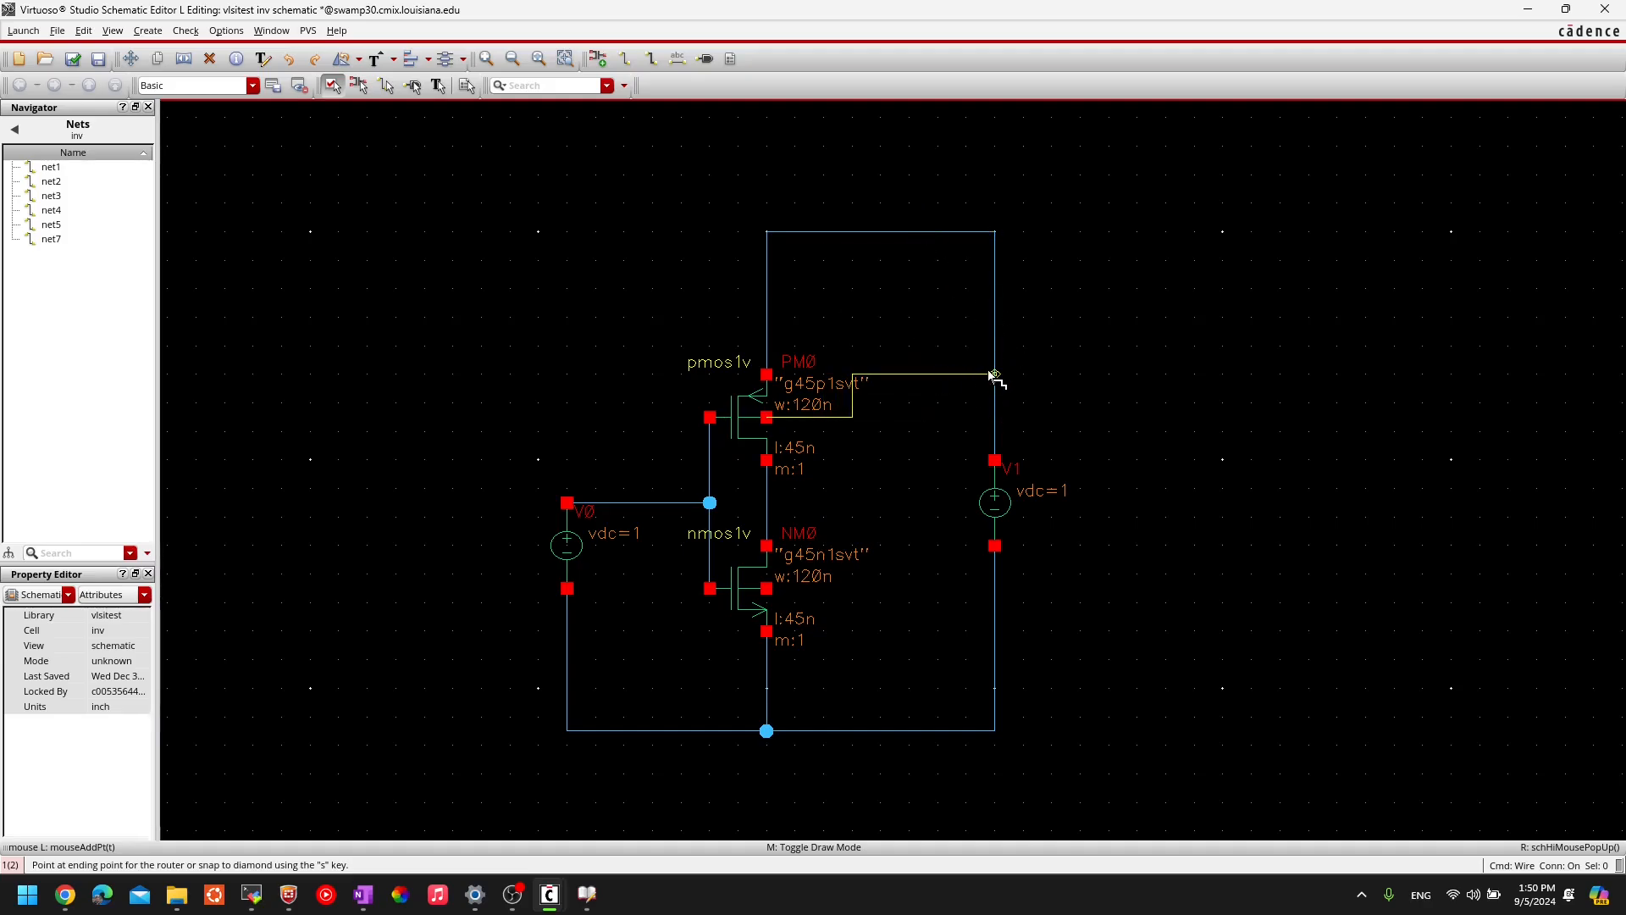
key("Escape")
left_click(766, 589)
key("Escape")
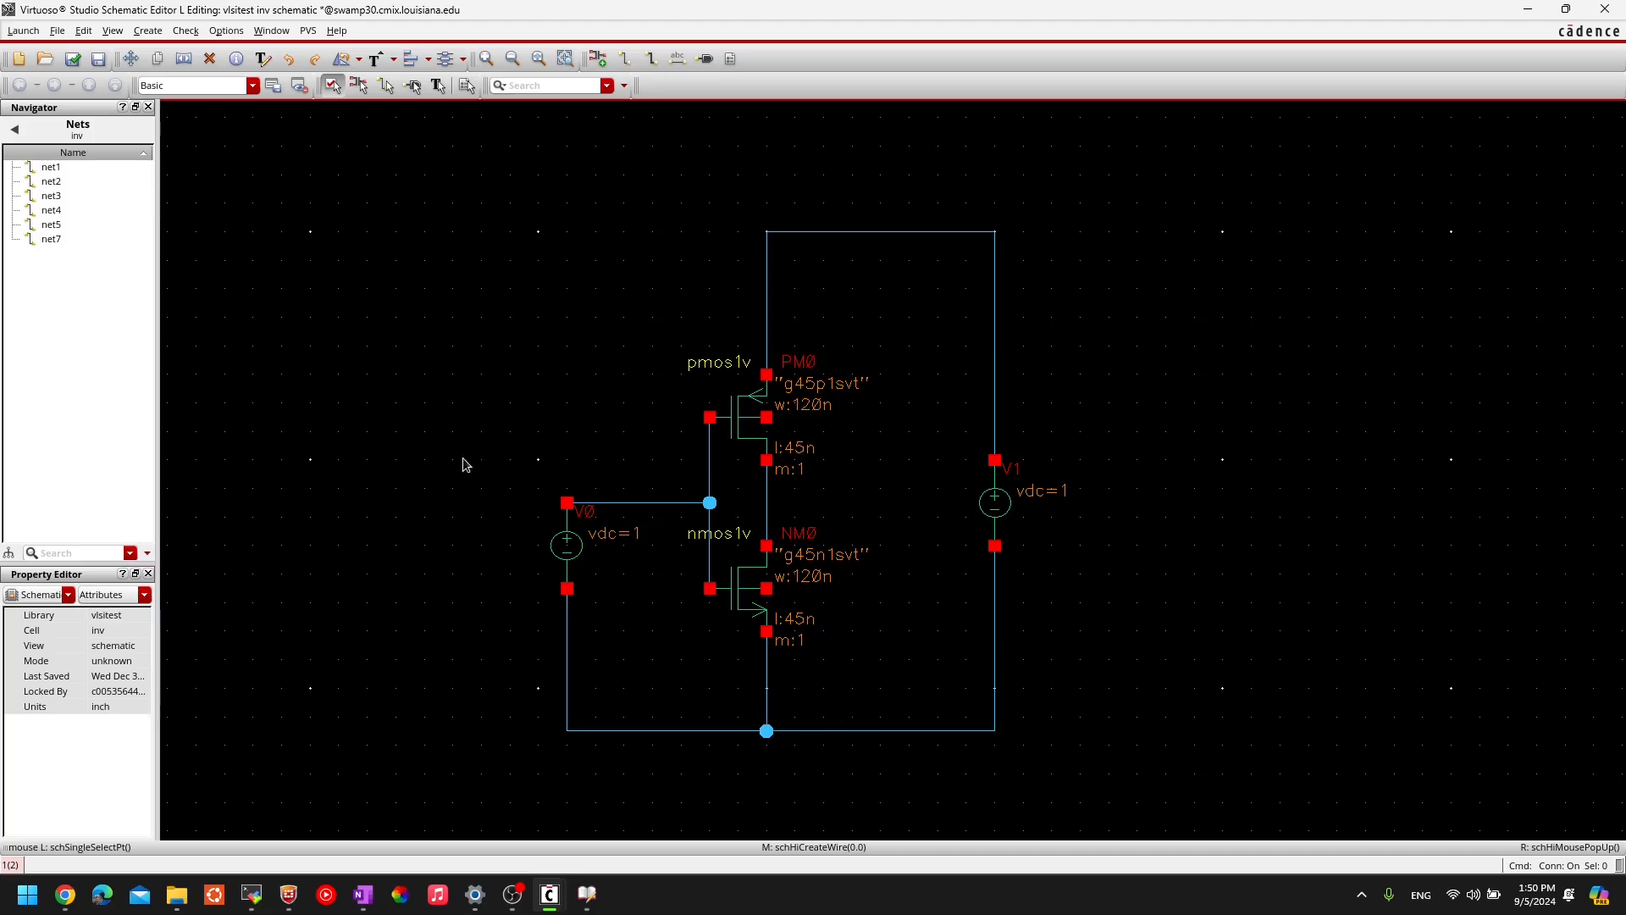
middle_click_drag(454, 449, 458, 332)
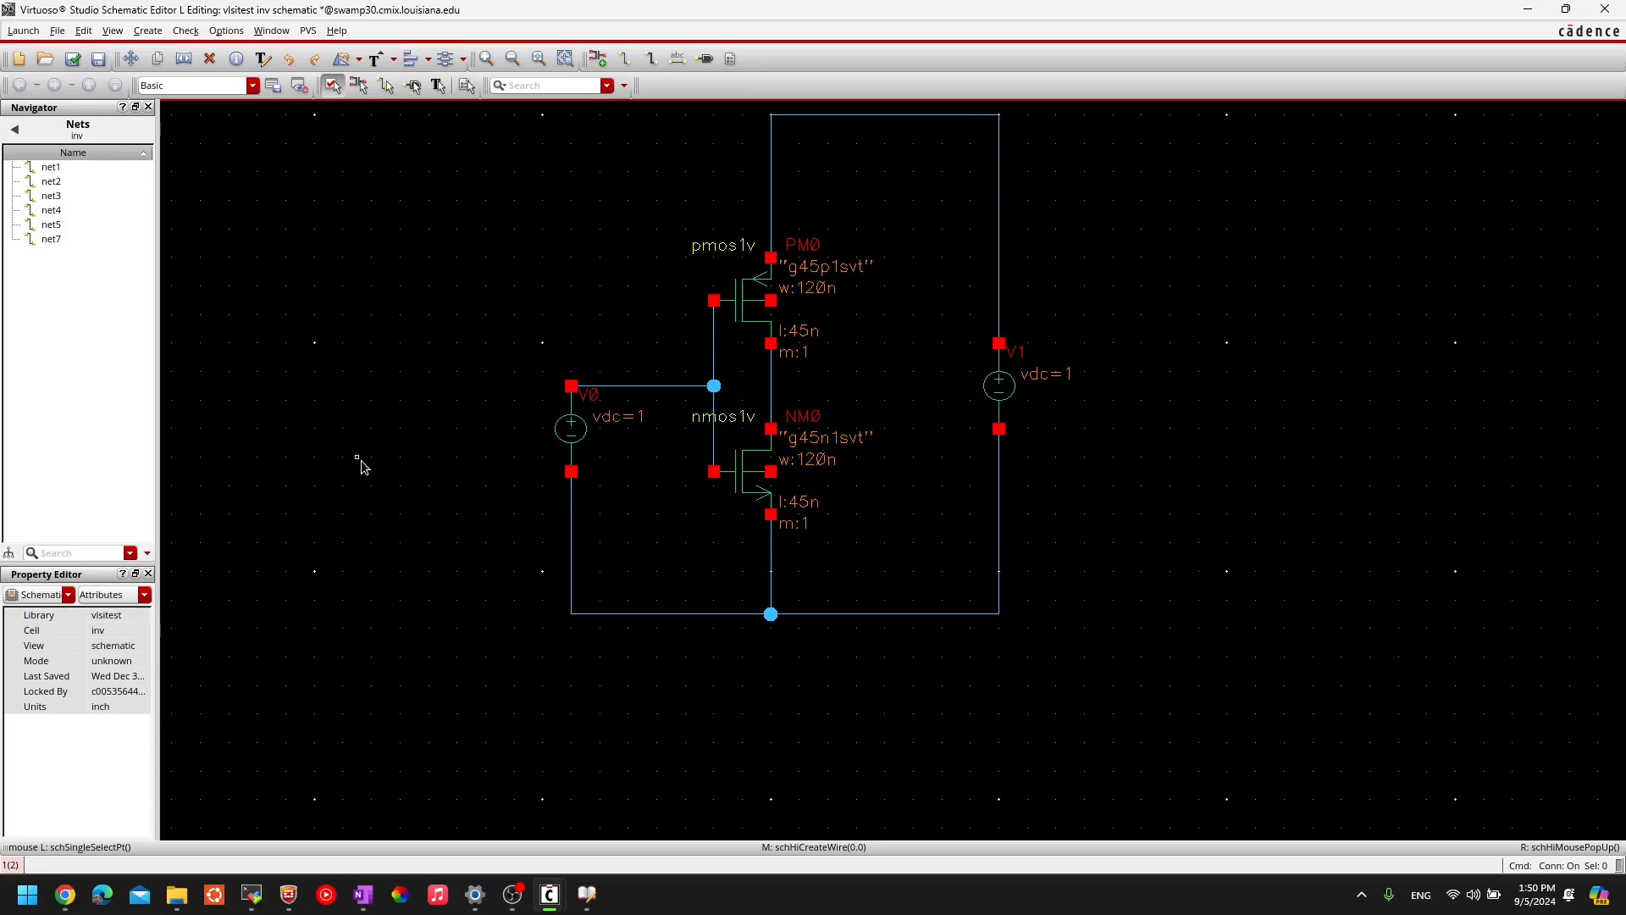
key("i")
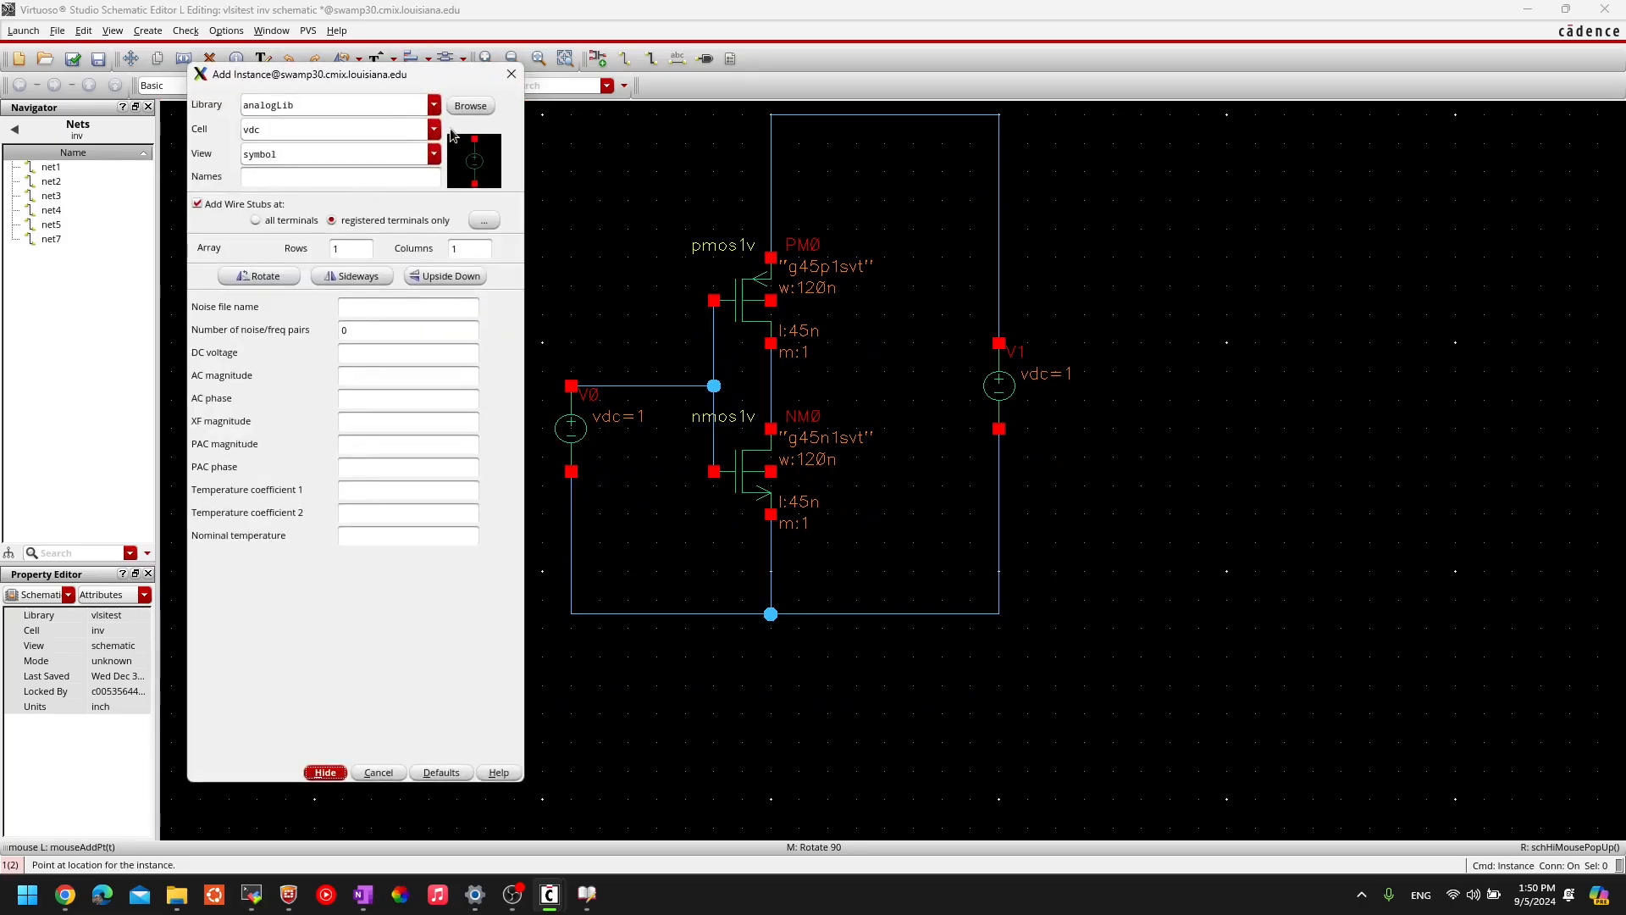
- Place an analogLib gnd symbol below the circuit
left_click(433, 106)
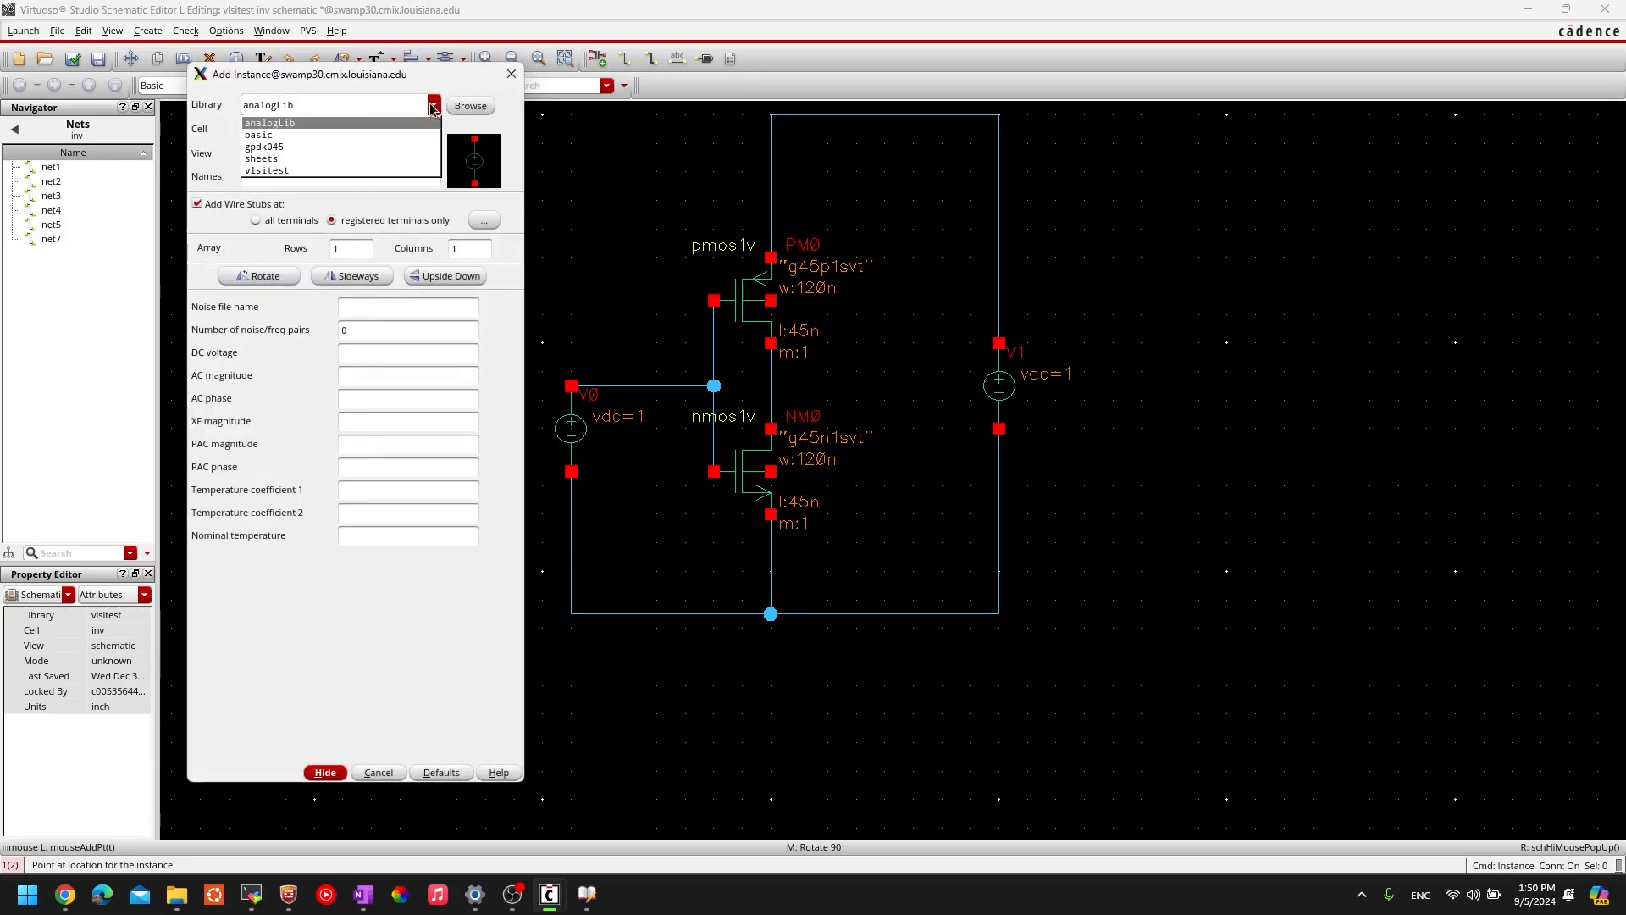
left_click(276, 124)
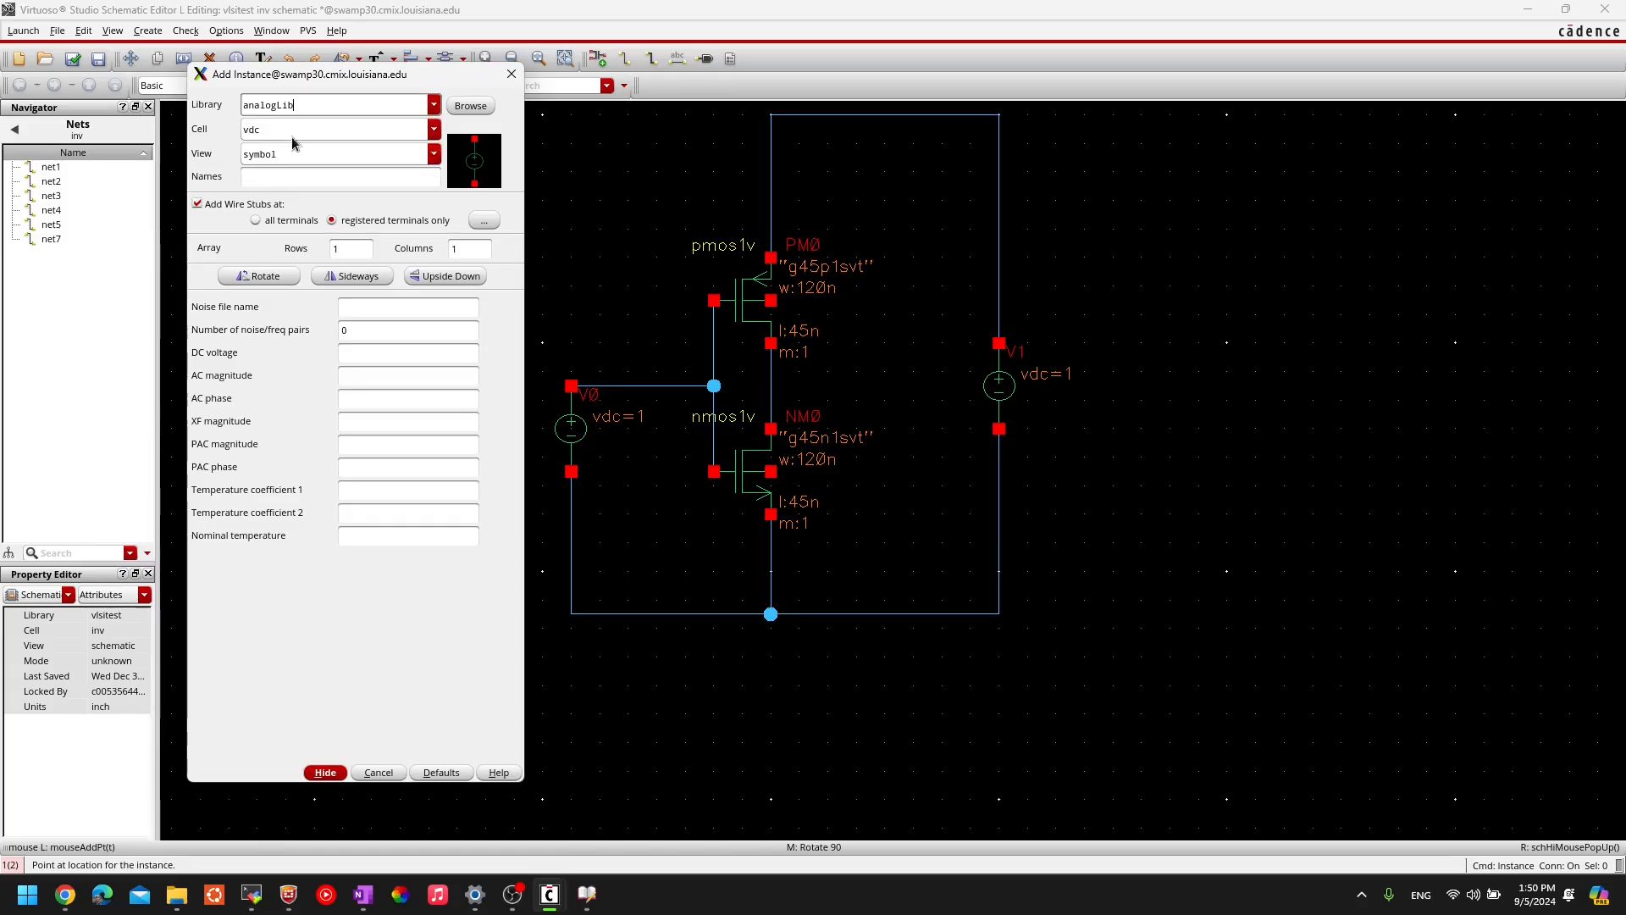
left_click(434, 129)
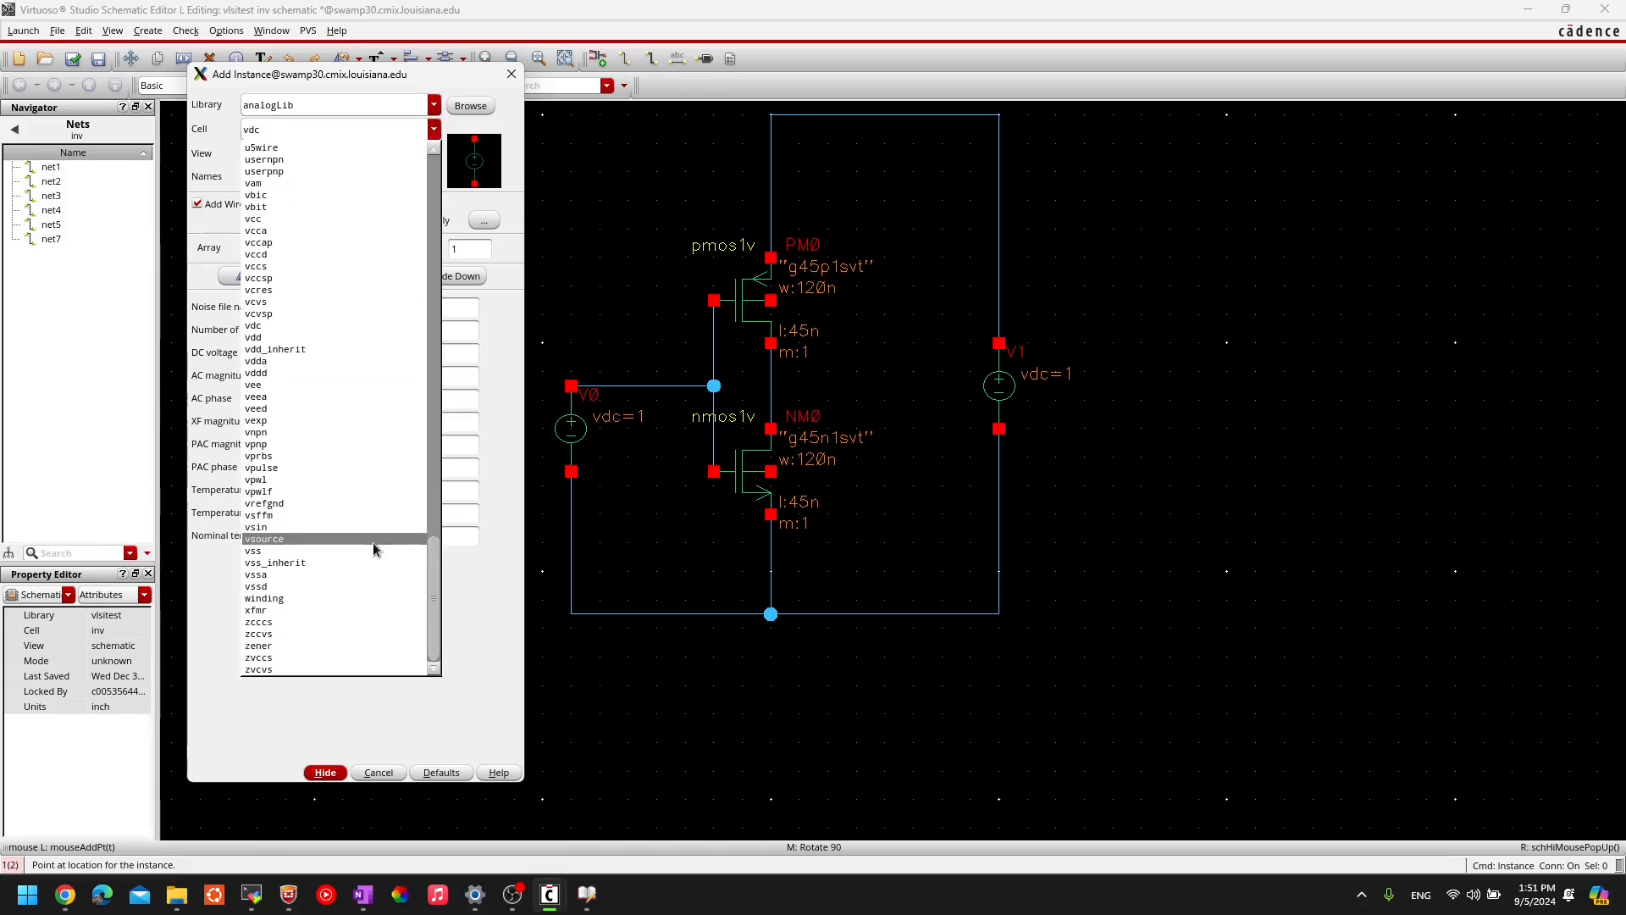
left_click(269, 129)
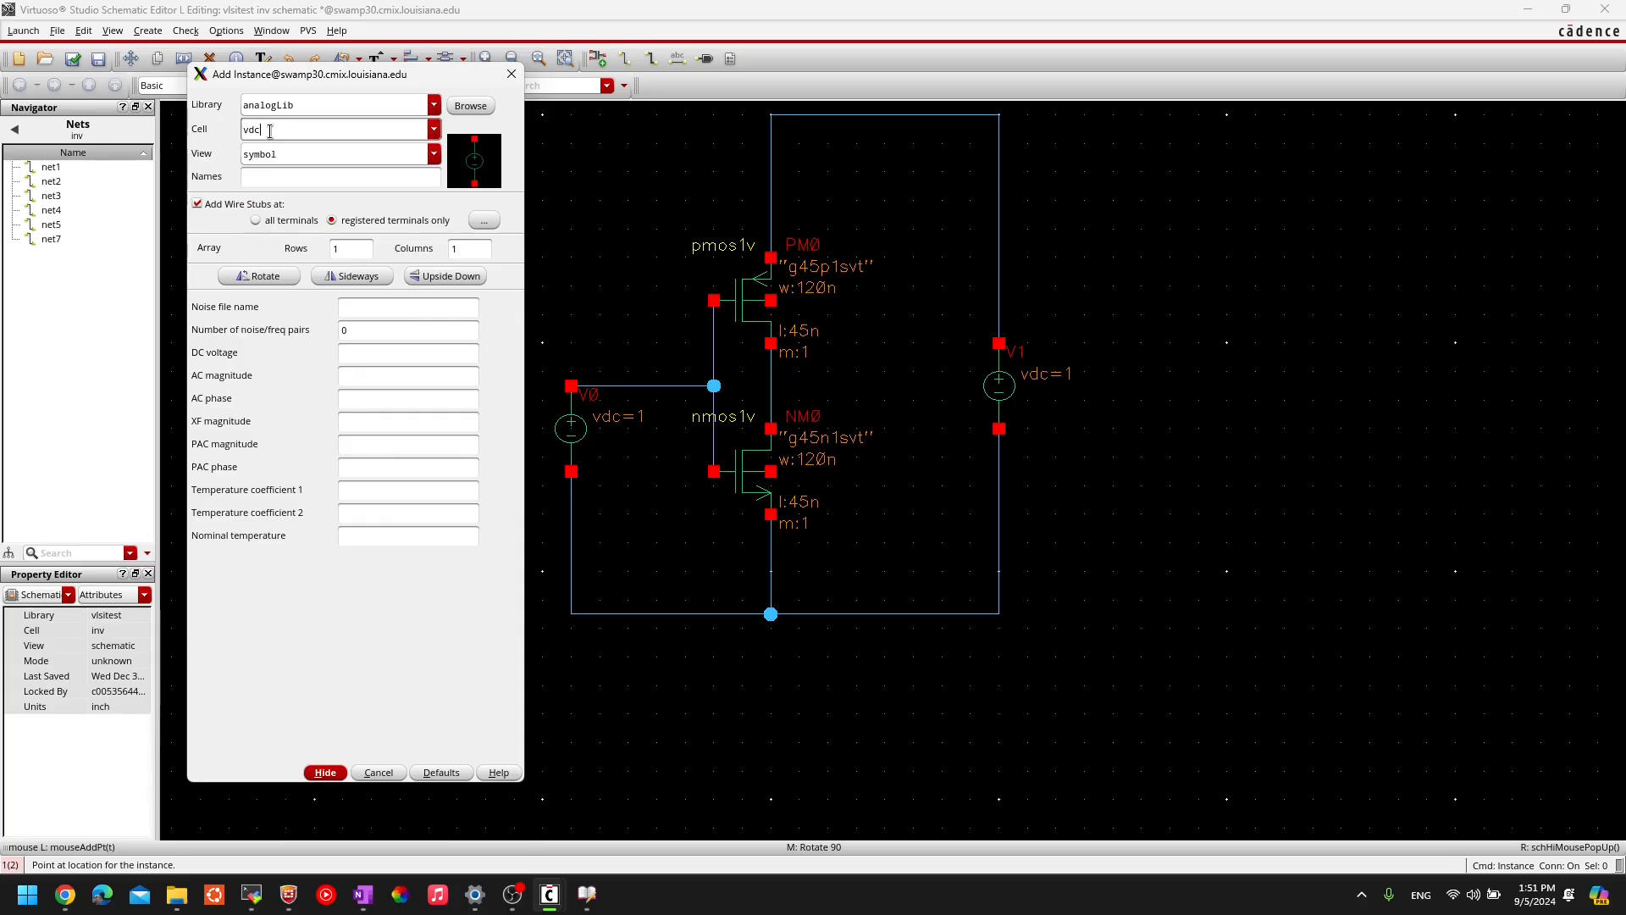
double_click(267, 130)
type("gnd")
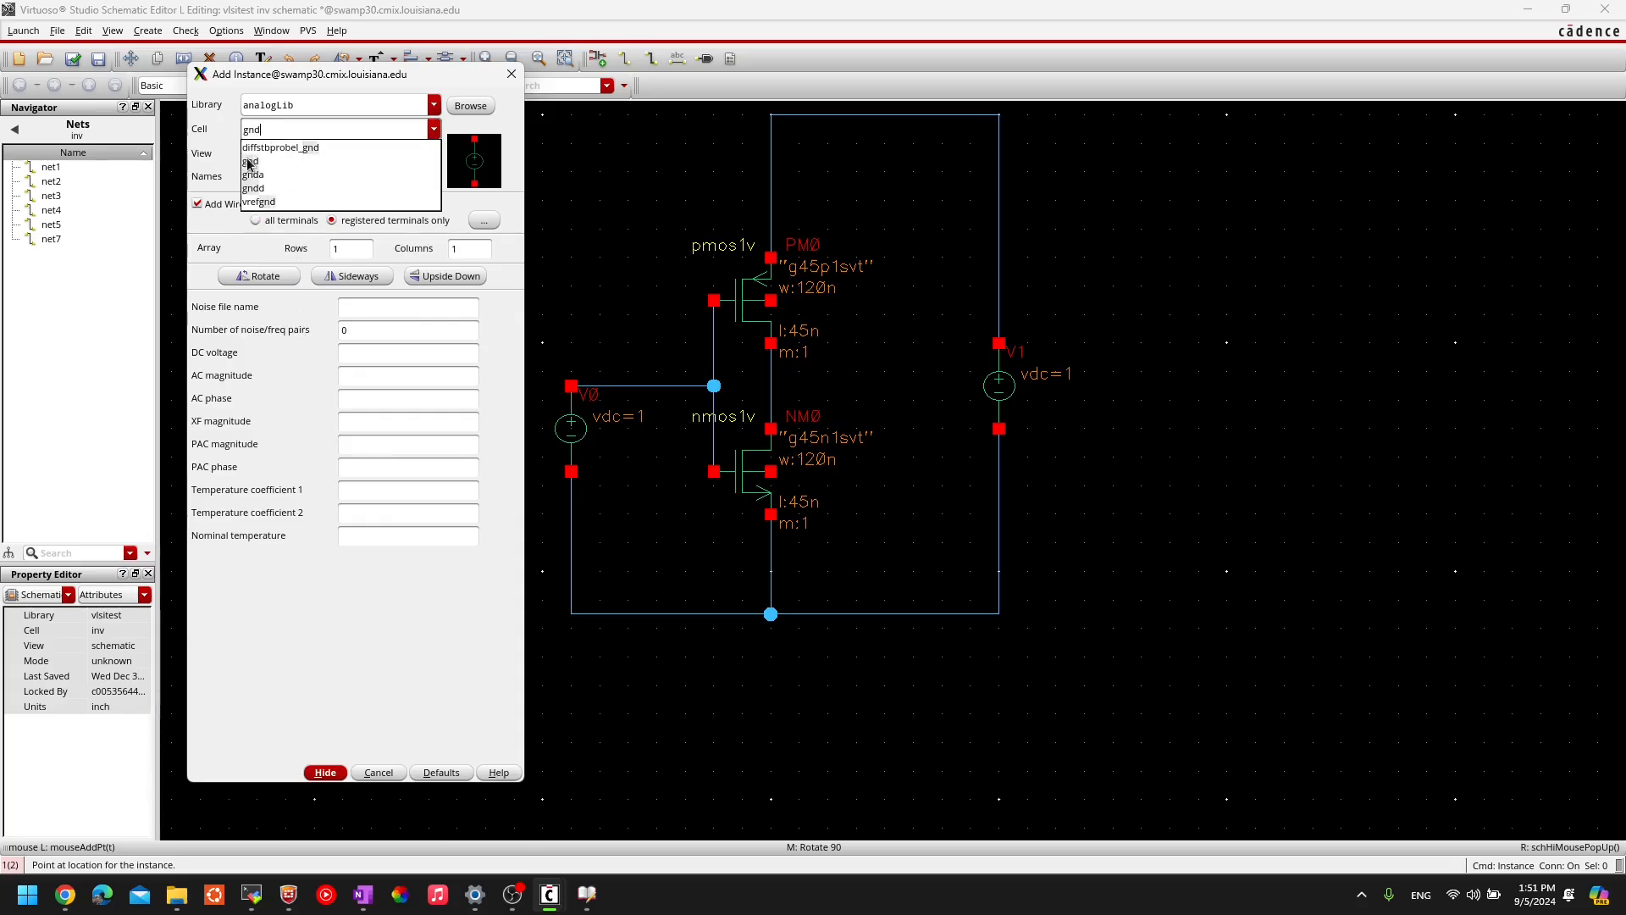
left_click(248, 163)
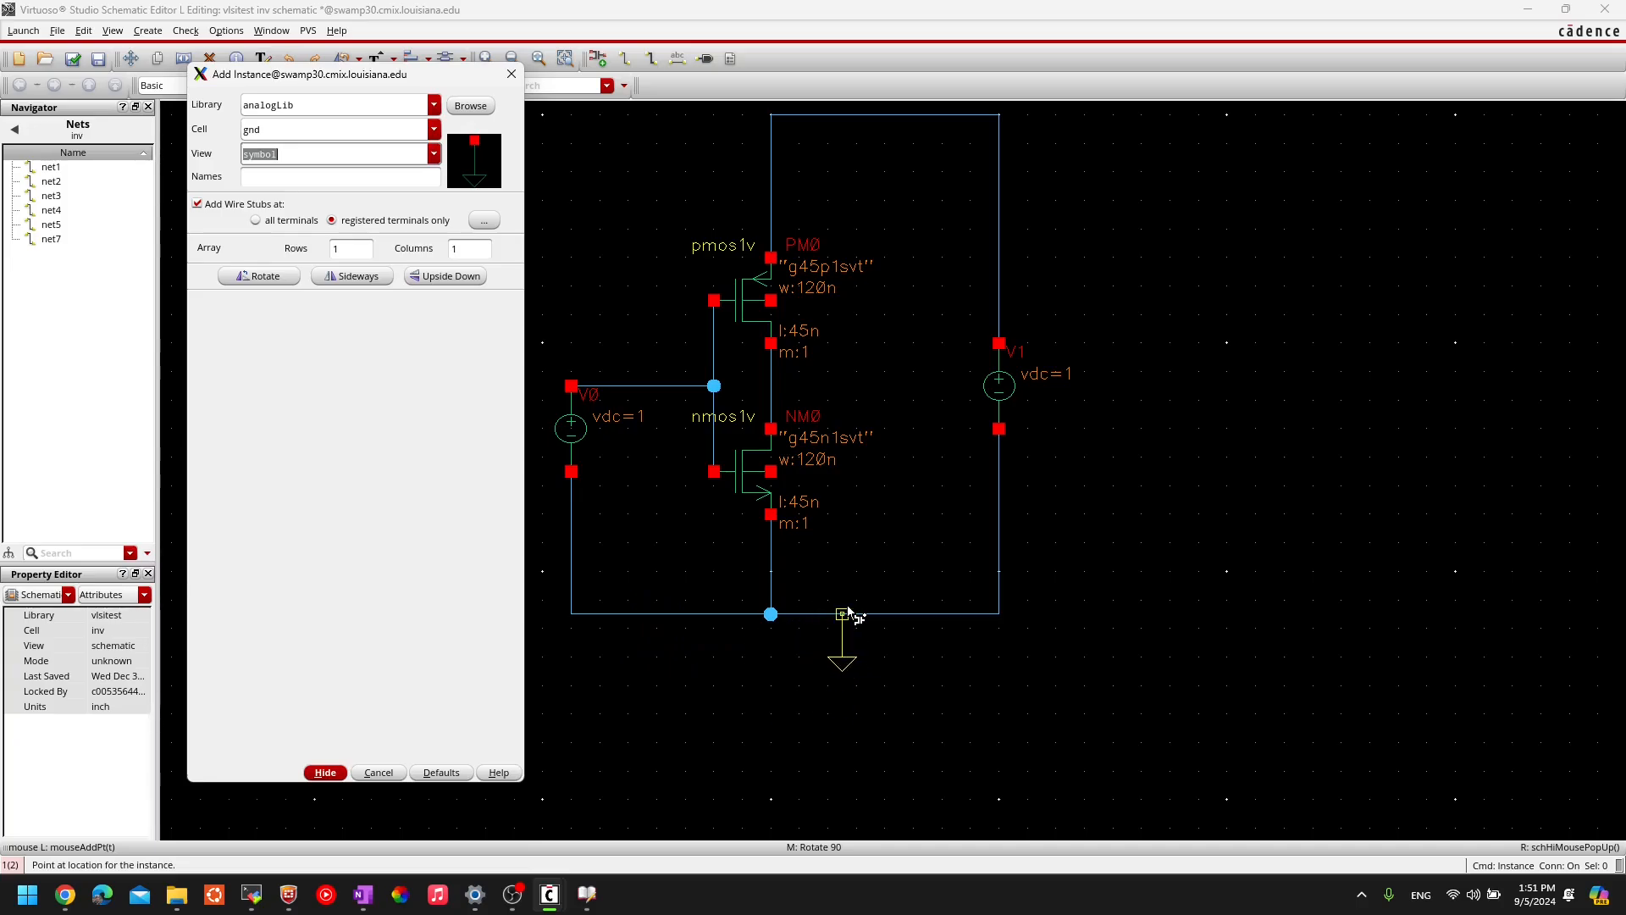
left_click(828, 665)
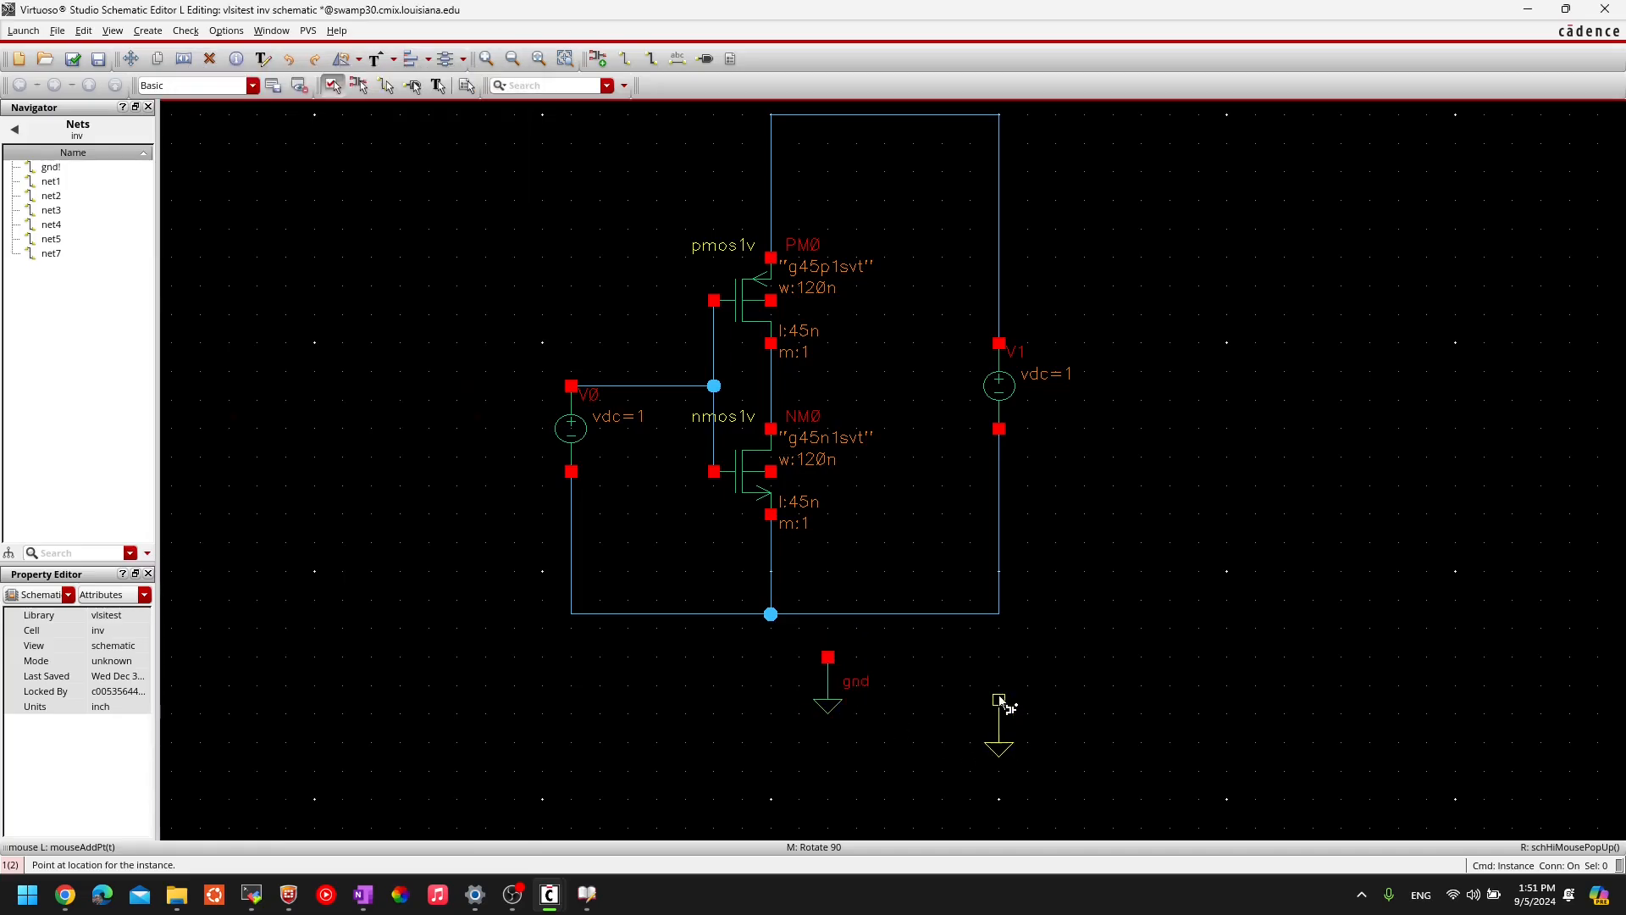
key("Escape")
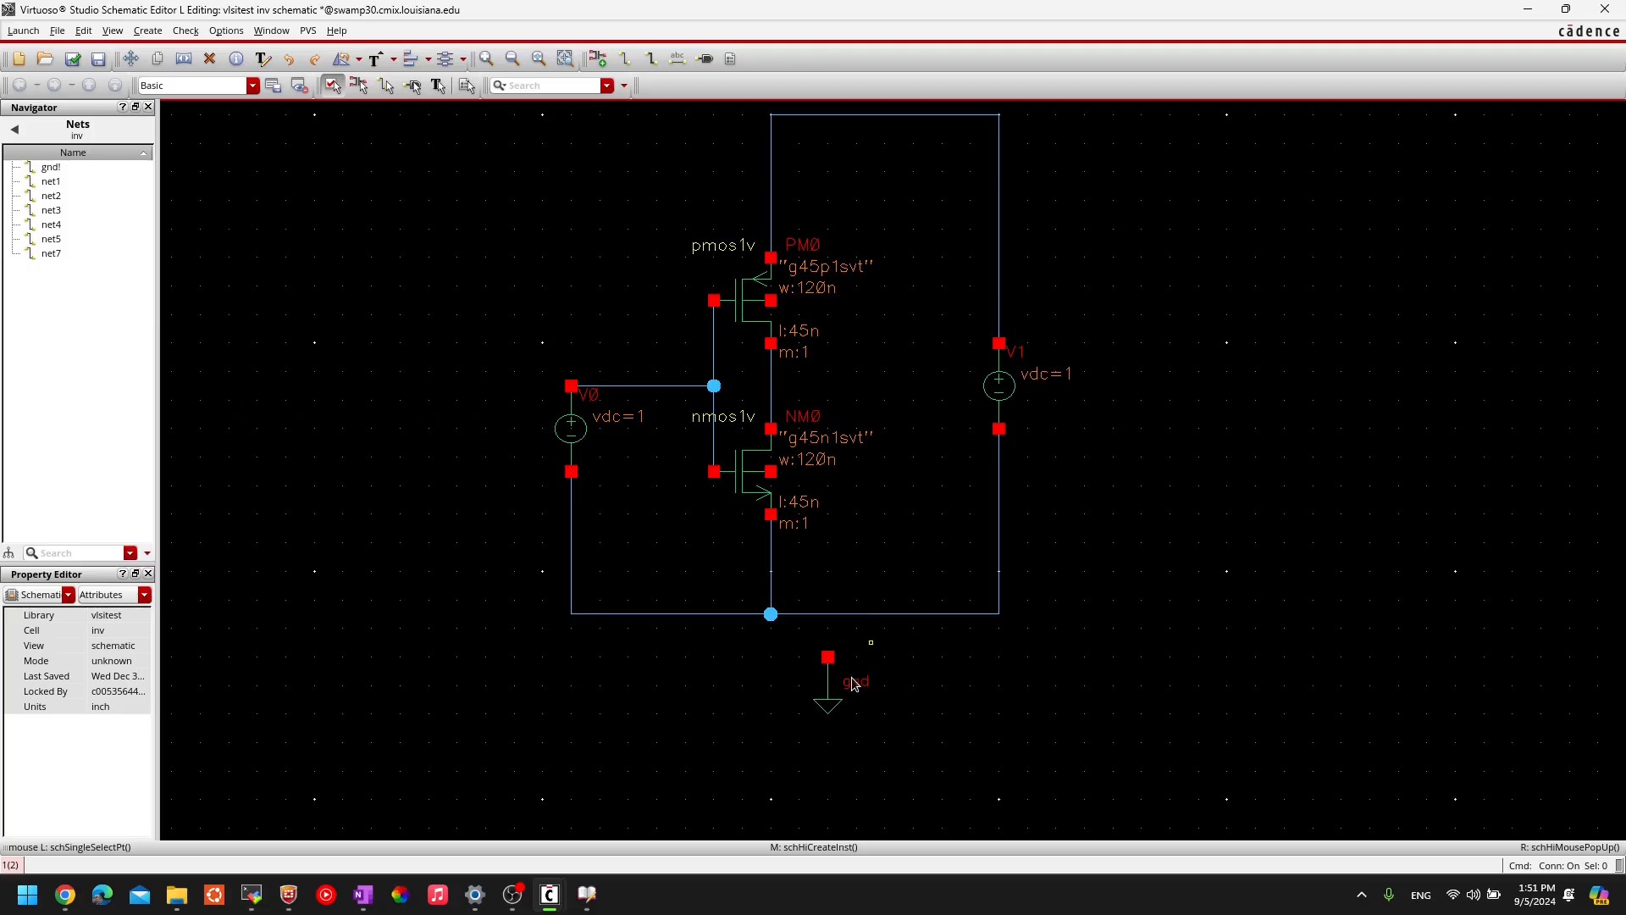
- Wire the ground symbol to the bottom net, then delete both symbol and wire
key("w")
left_click(828, 657)
left_click(827, 613)
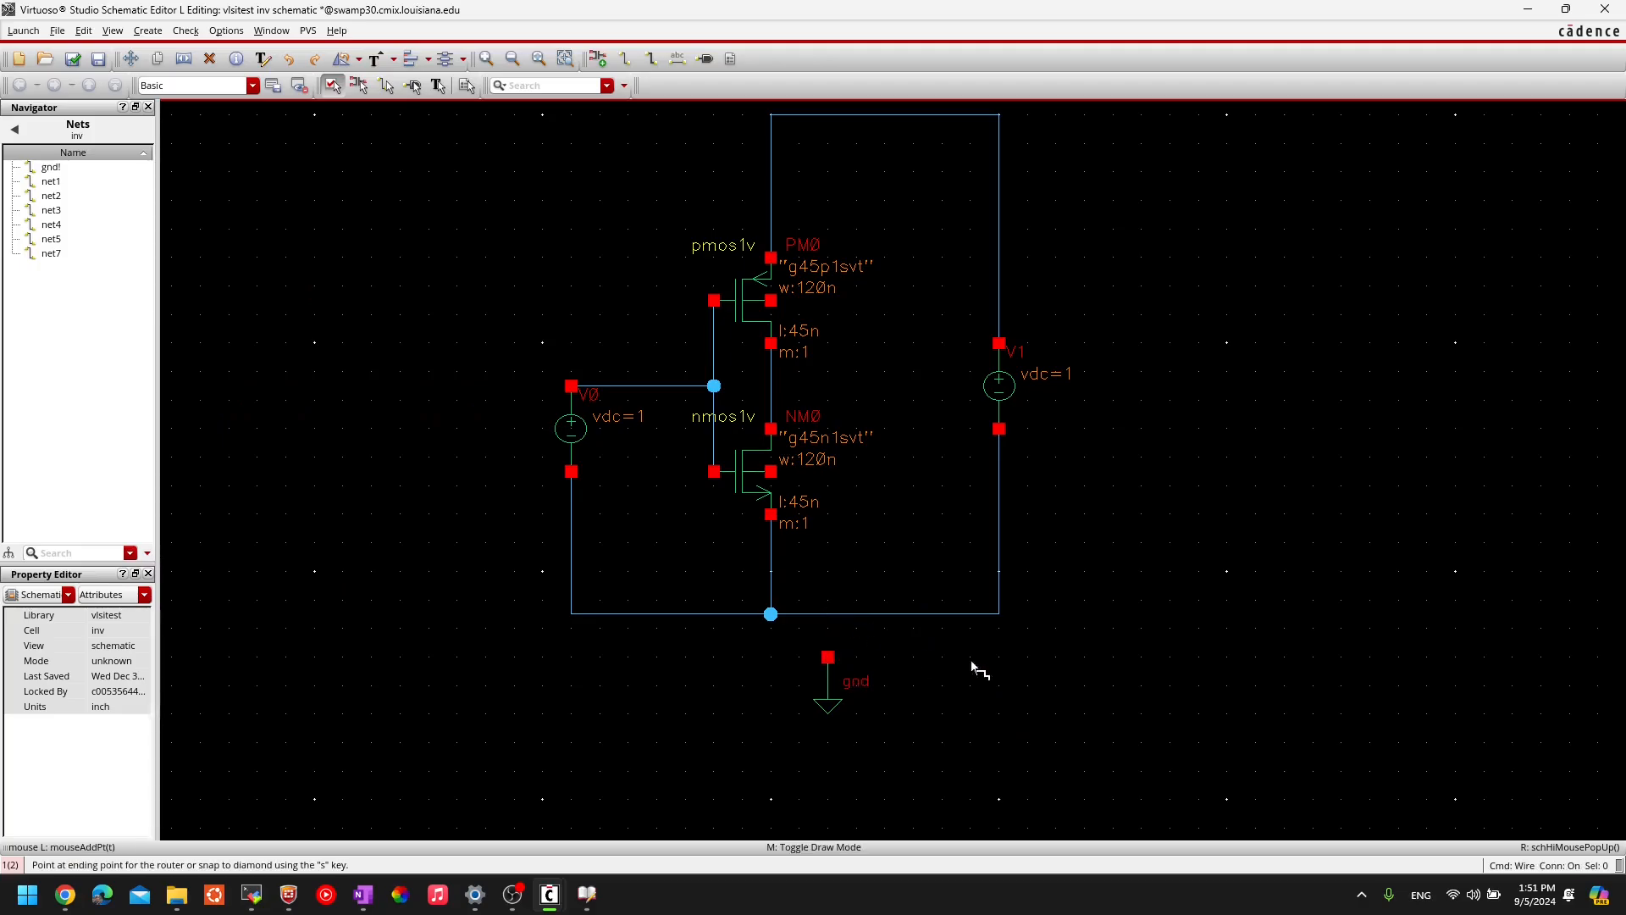
key("Escape")
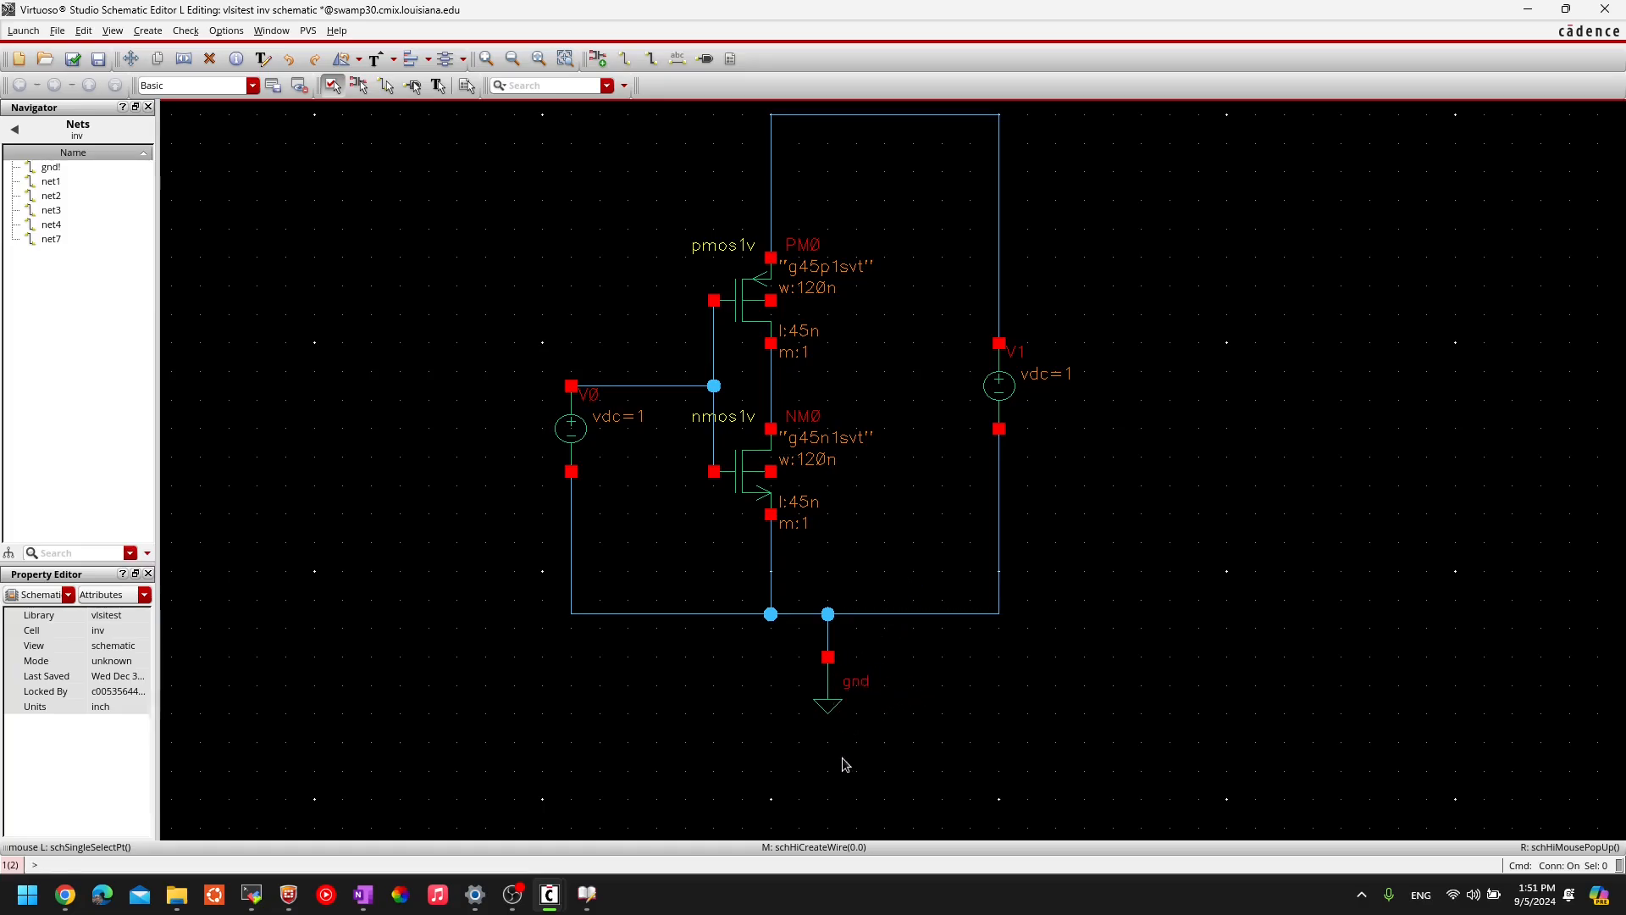
left_click_drag(884, 771, 798, 582)
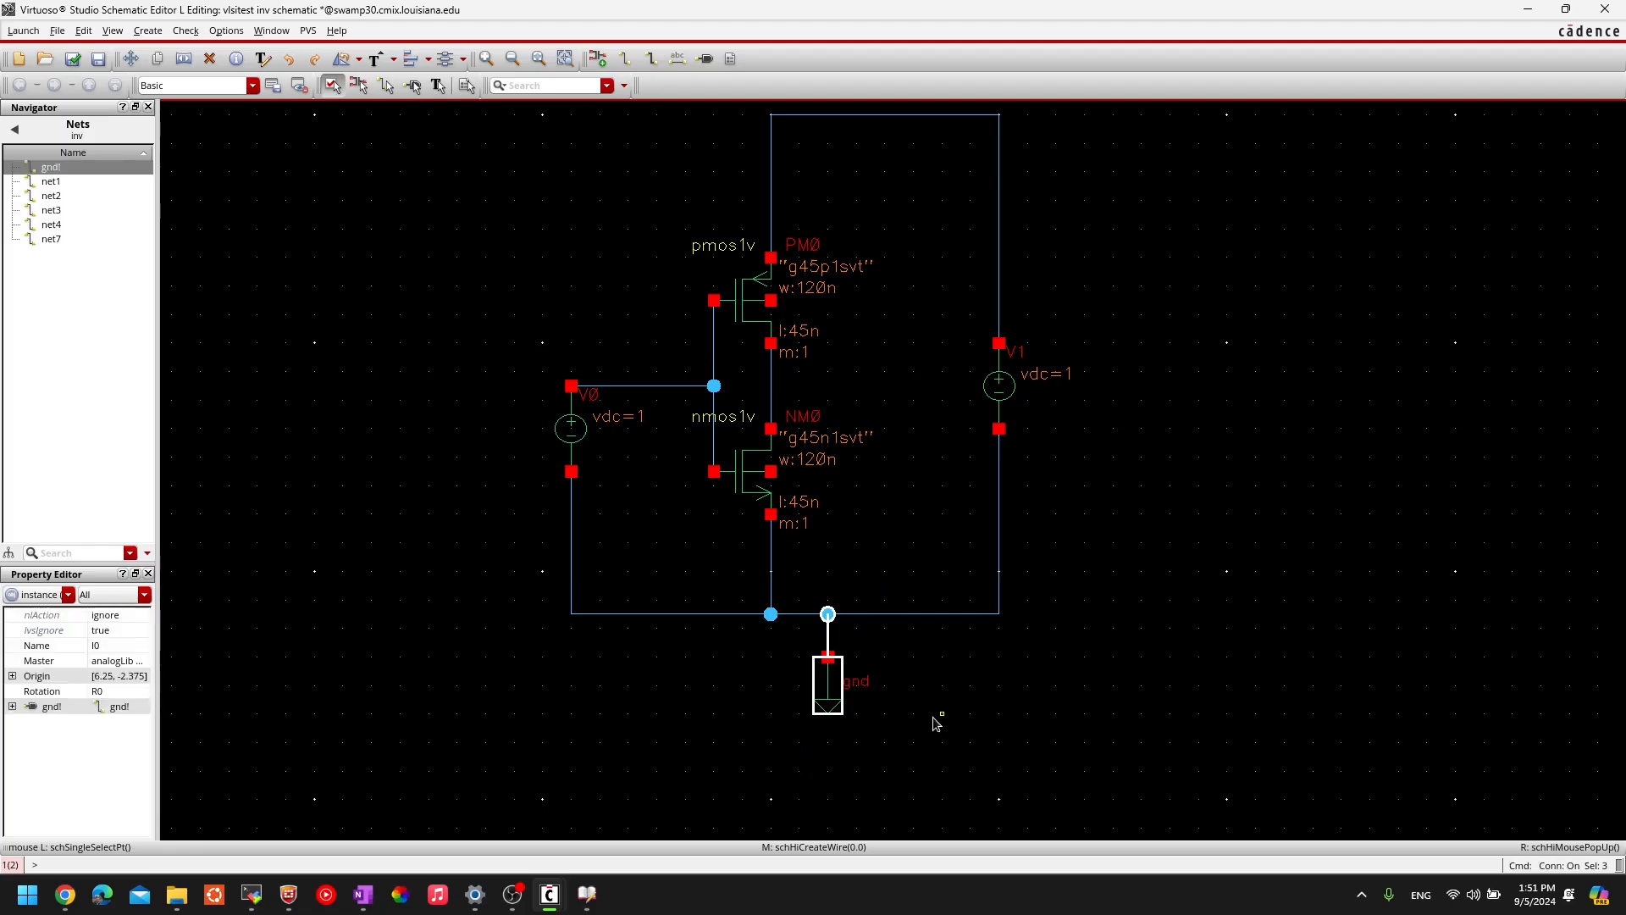
key("Delete")
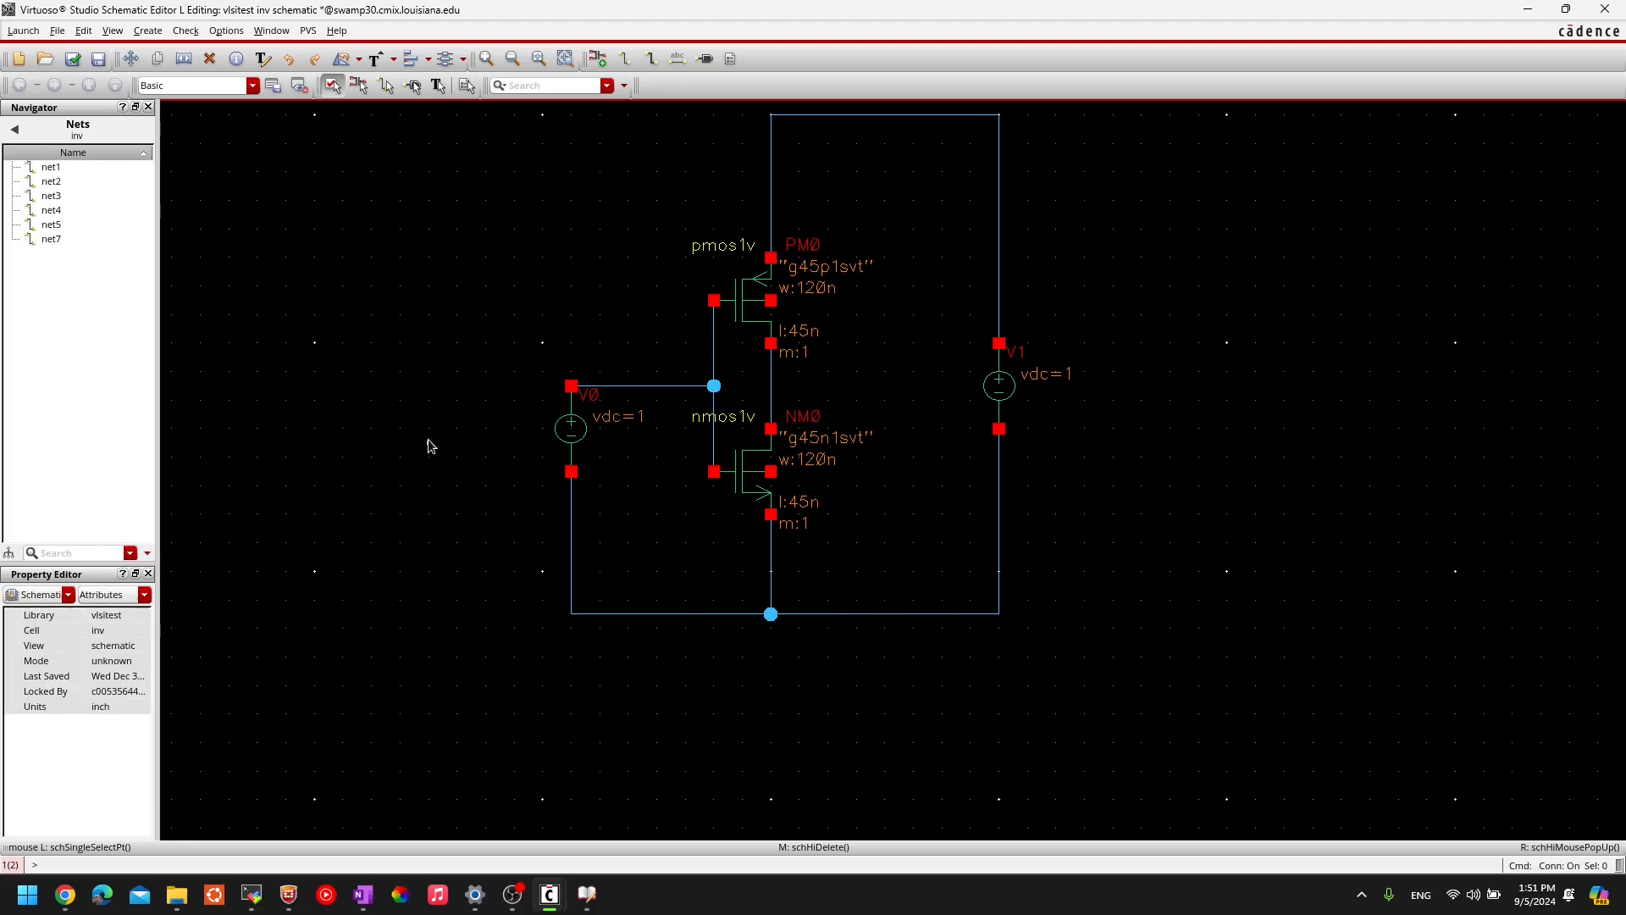
middle_click_drag(429, 440, 398, 508)
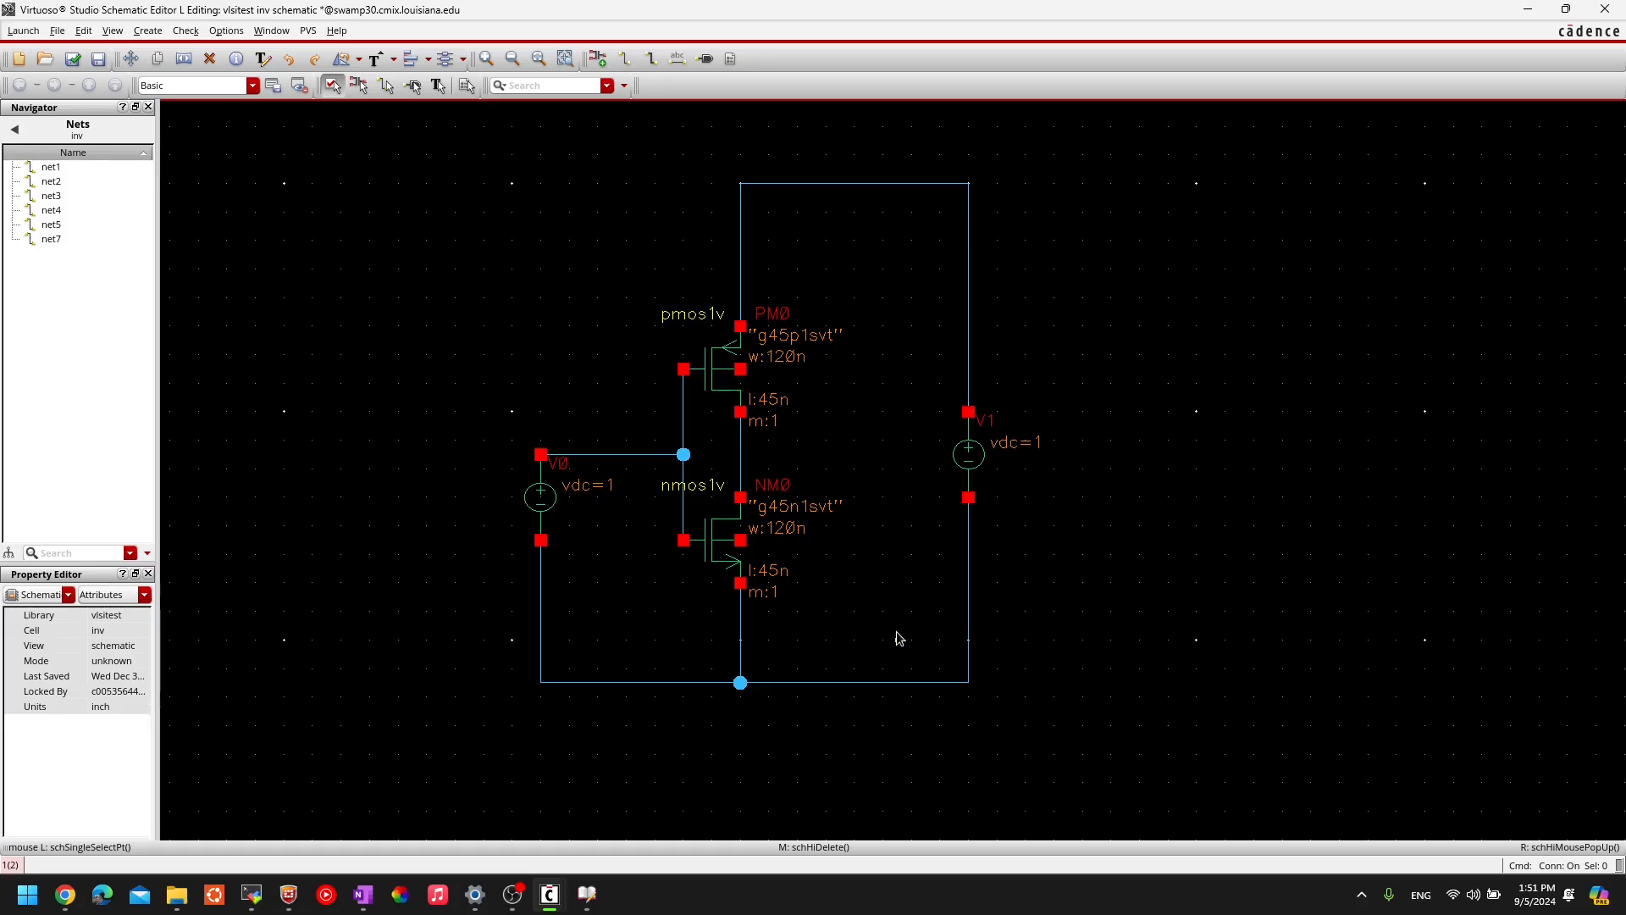
- Enter the net names 'in out gnd! vdd' in the Create Wire Name form
key("l")
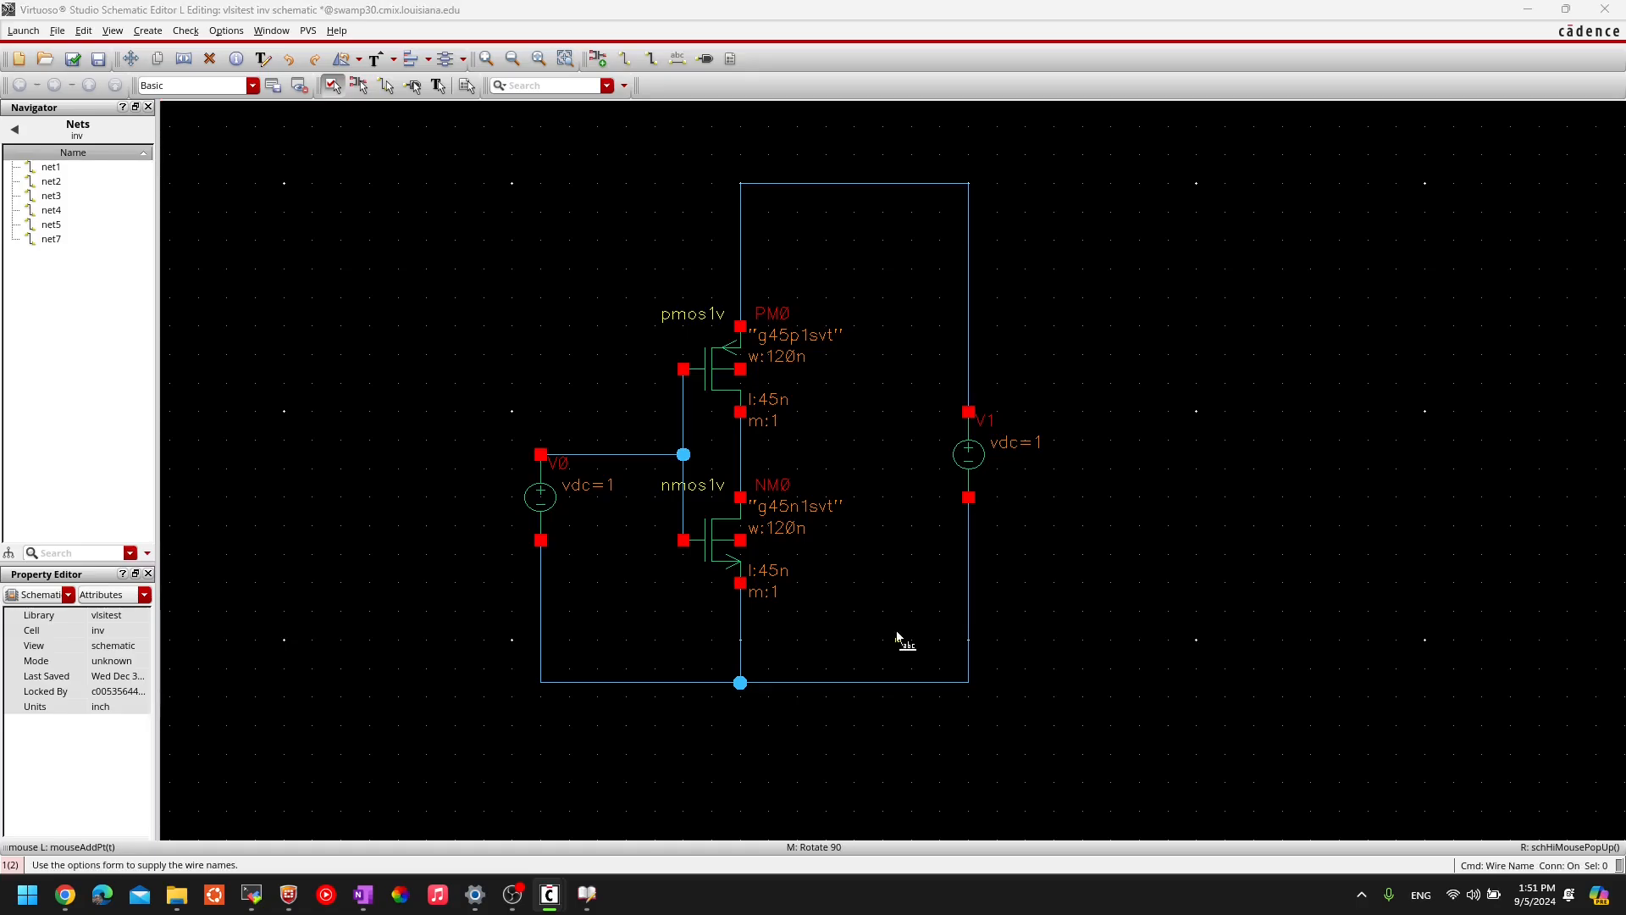
key("F3")
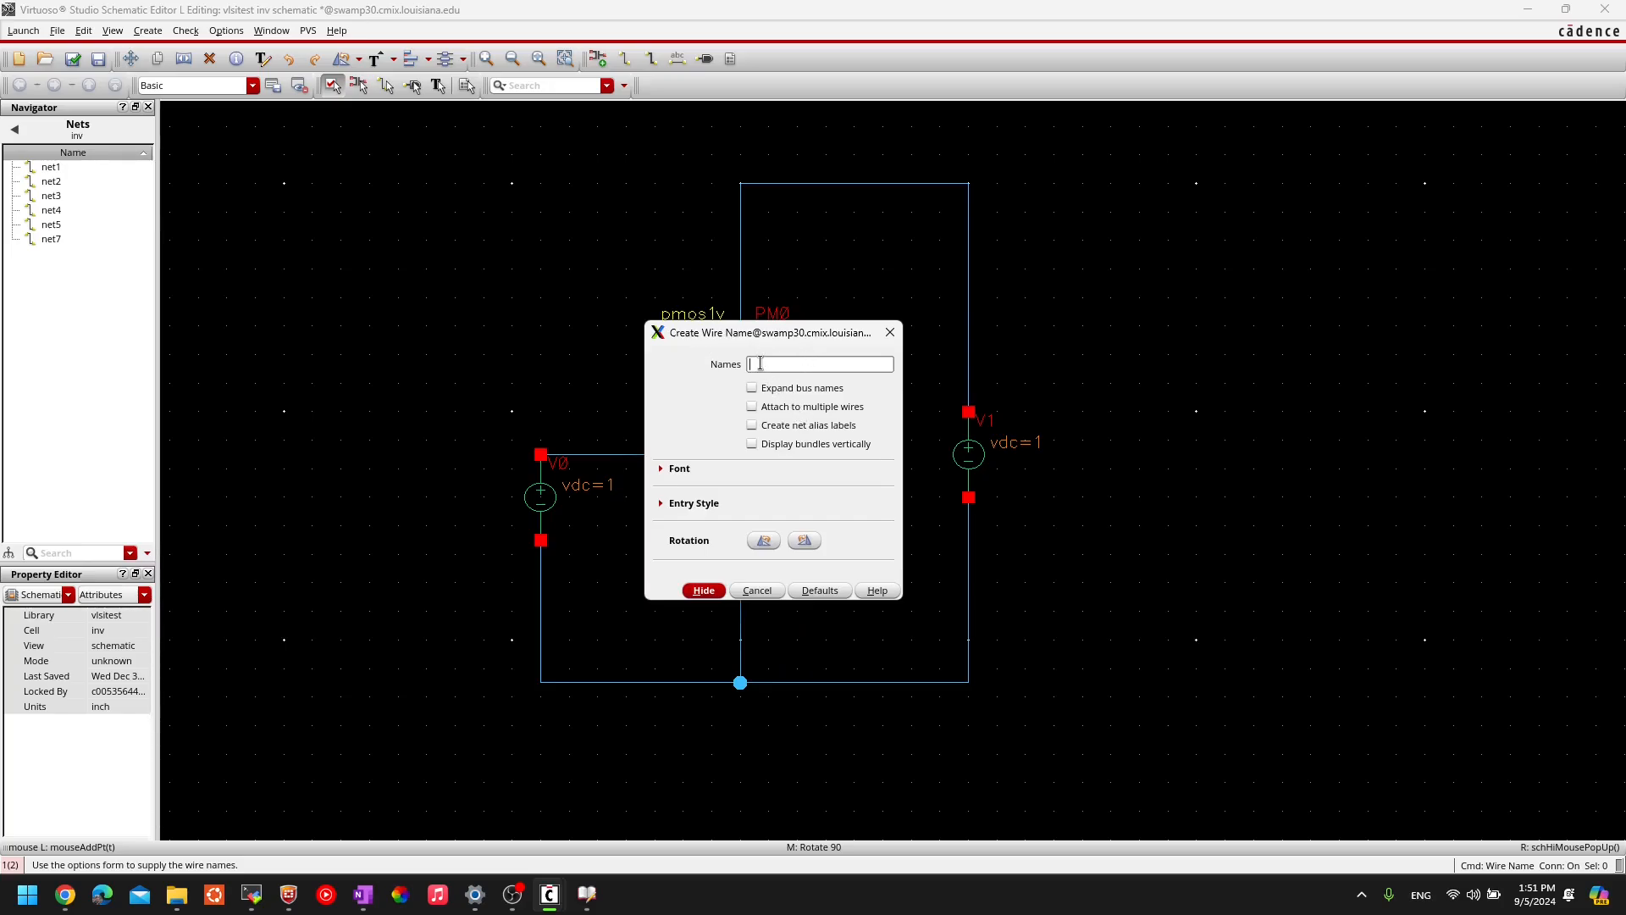
left_click_drag(761, 339, 1132, 288)
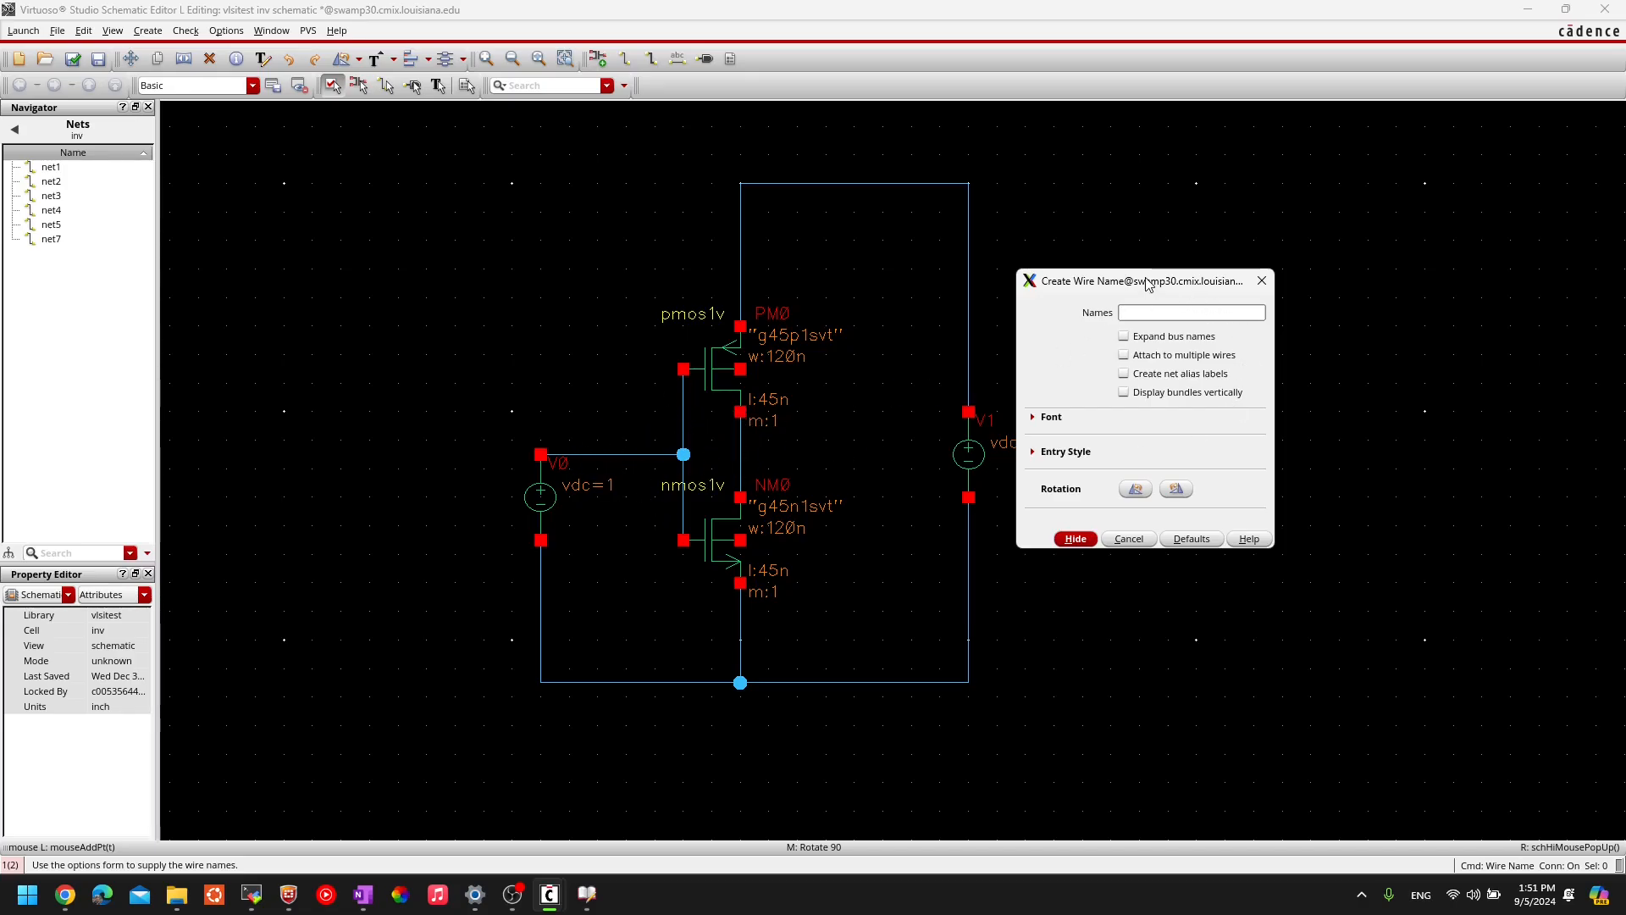
left_click_drag(1145, 279, 1114, 276)
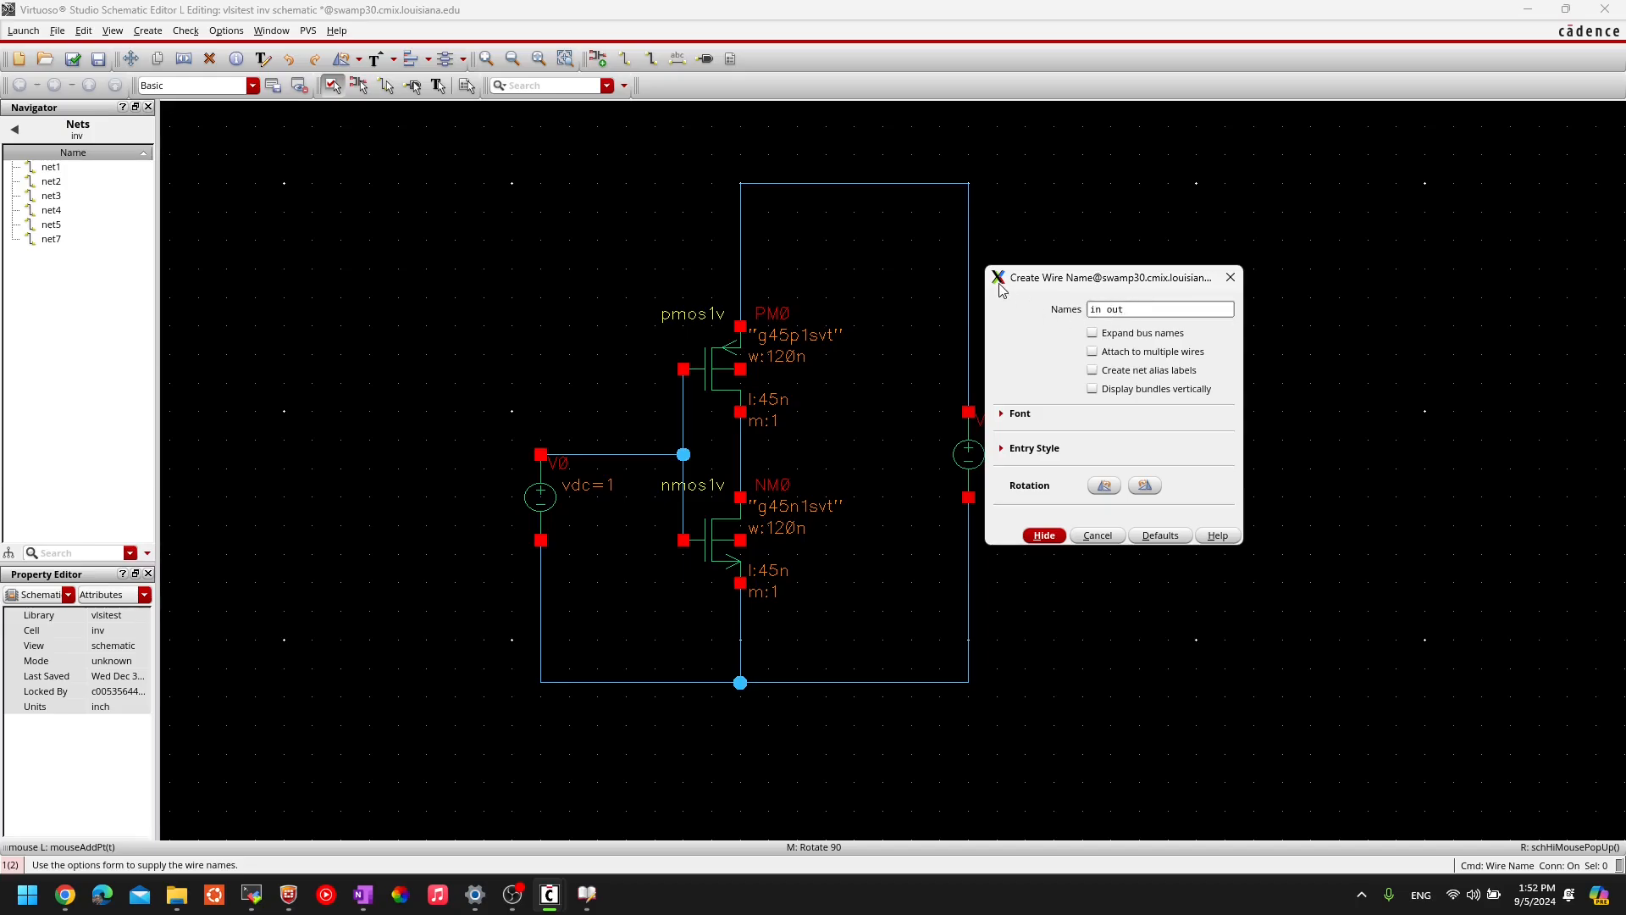
type("gnd!  vdd")
- Label the input wire in, output out, bottom rail gnd! and top wire vdd
left_click(1044, 537)
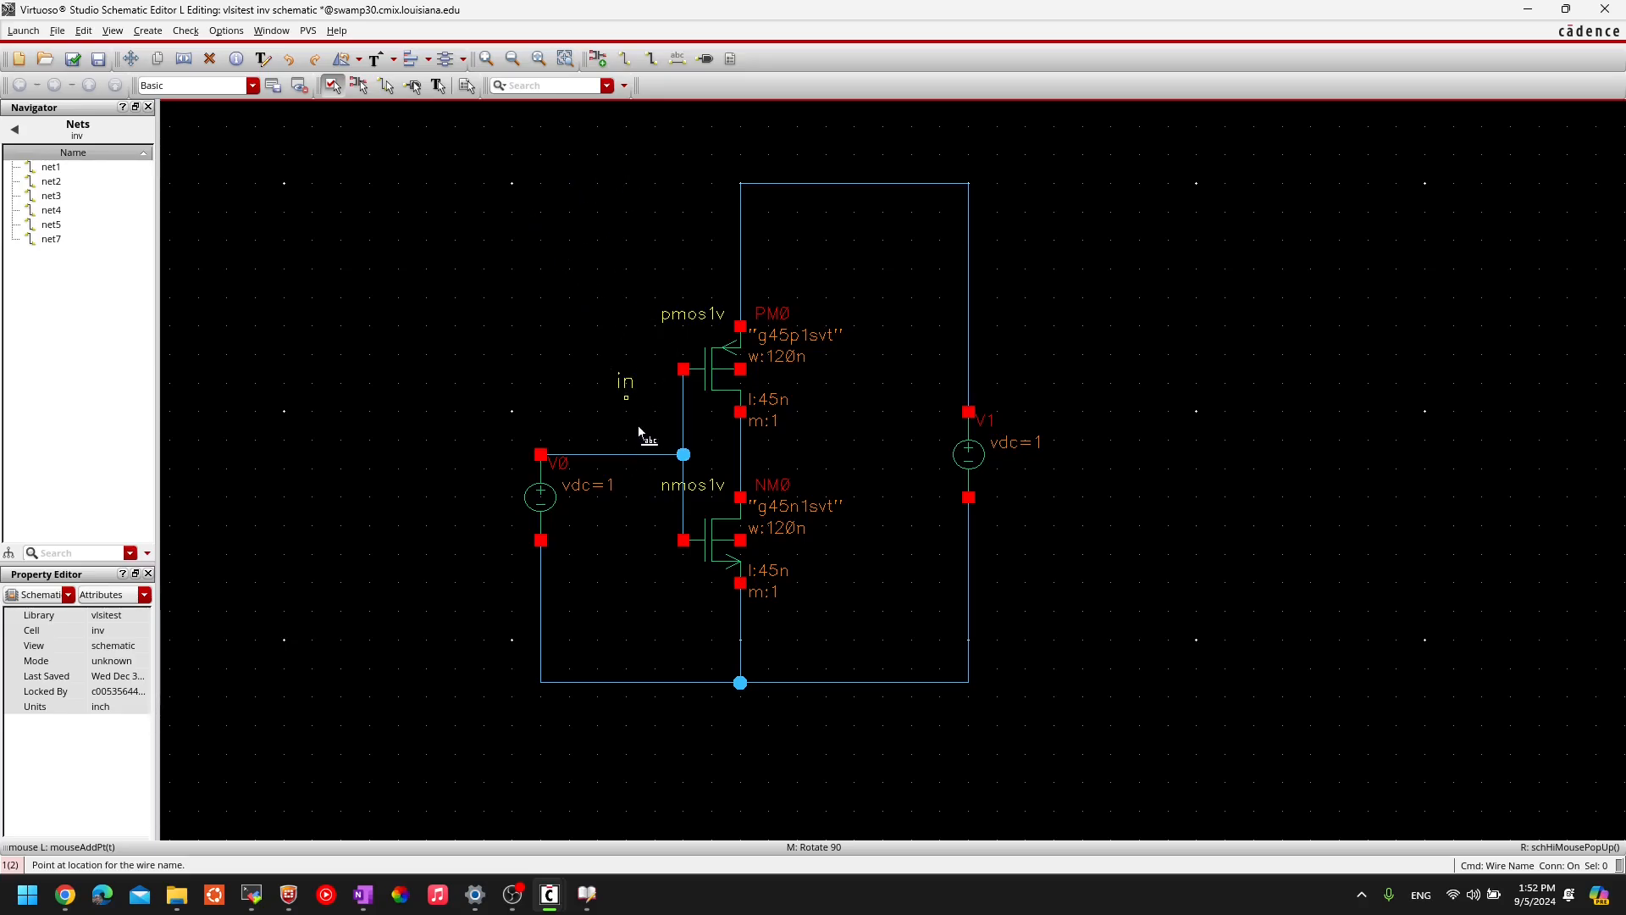
left_click(626, 456)
left_click(736, 466)
left_click(795, 677)
left_click(810, 183)
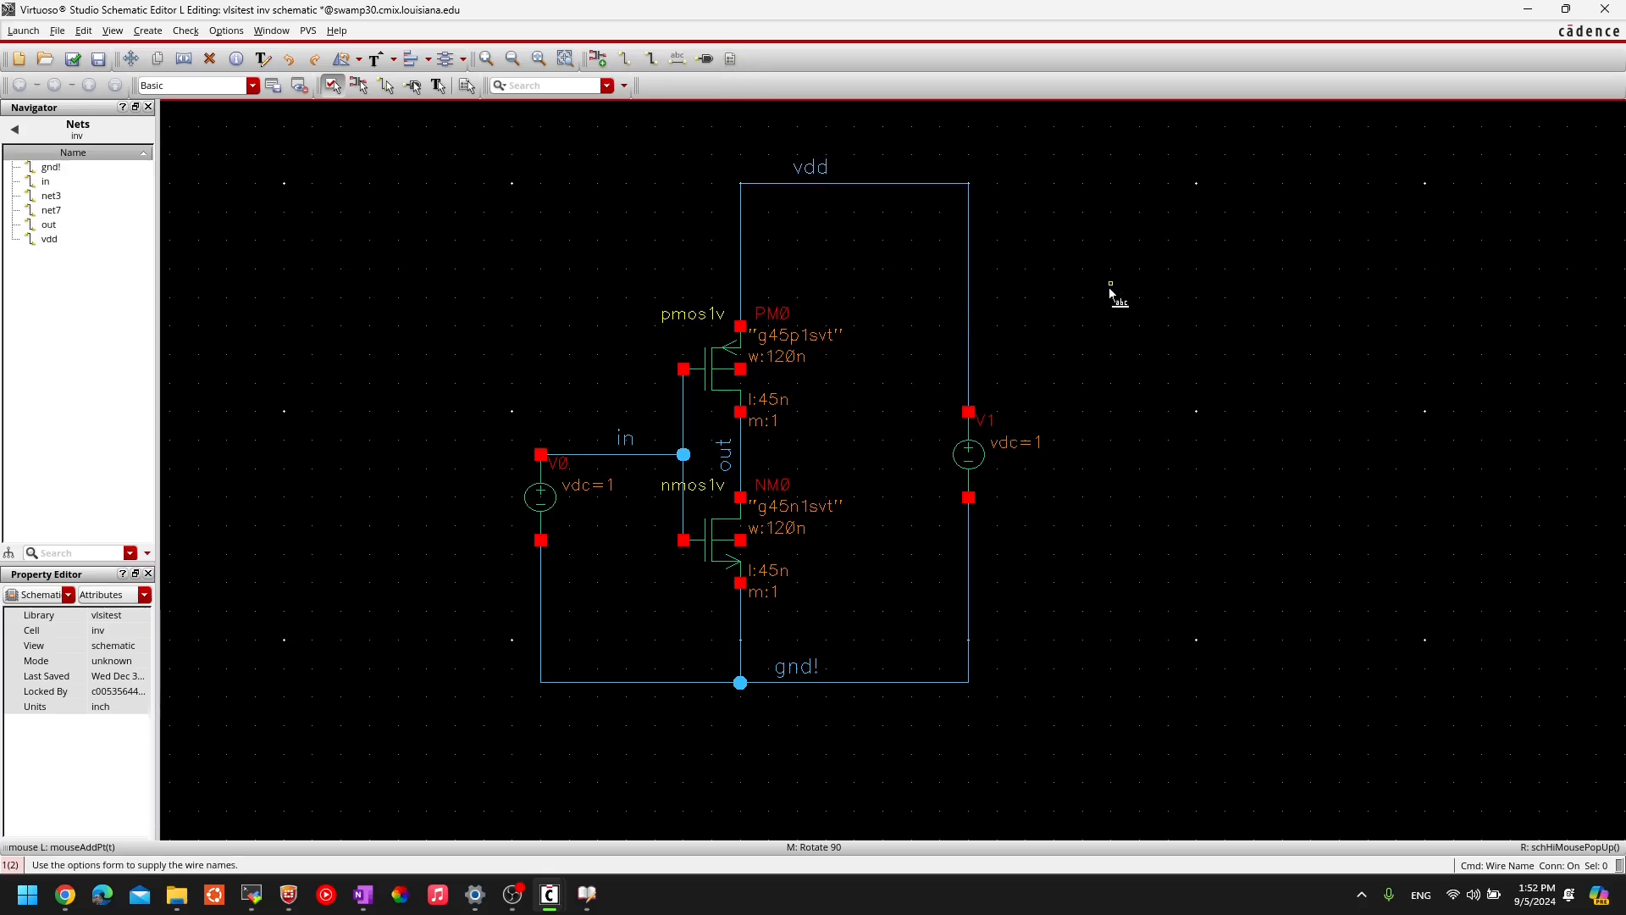
key("Escape")
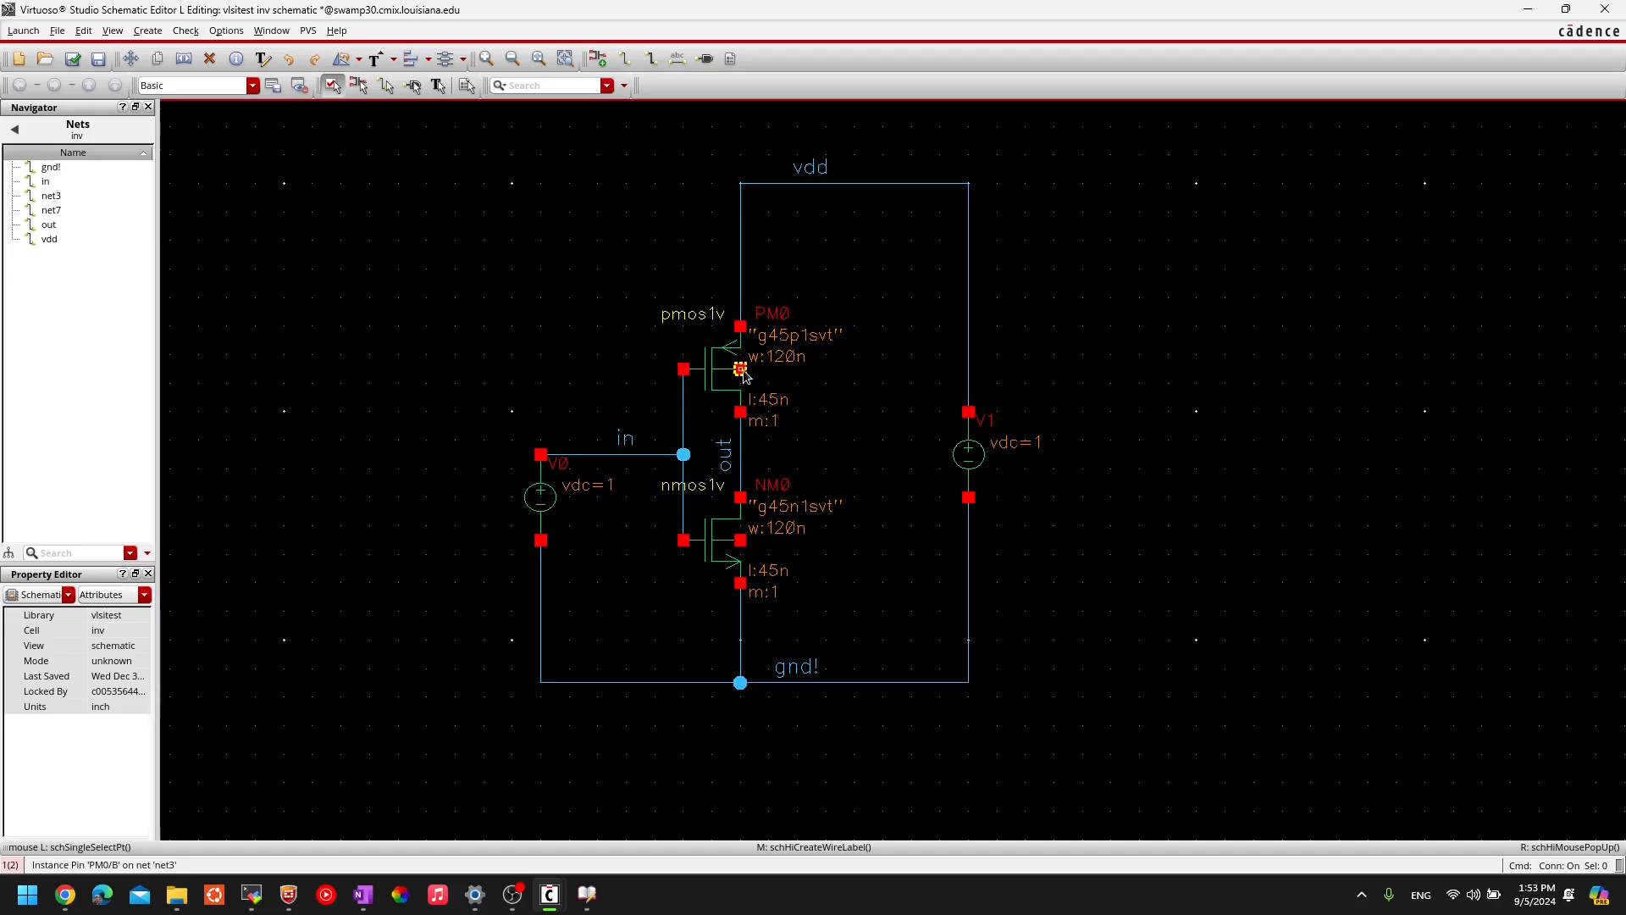
- Draw a short wire stub right of PM0's body terminal and copy it for NM0
key("w")
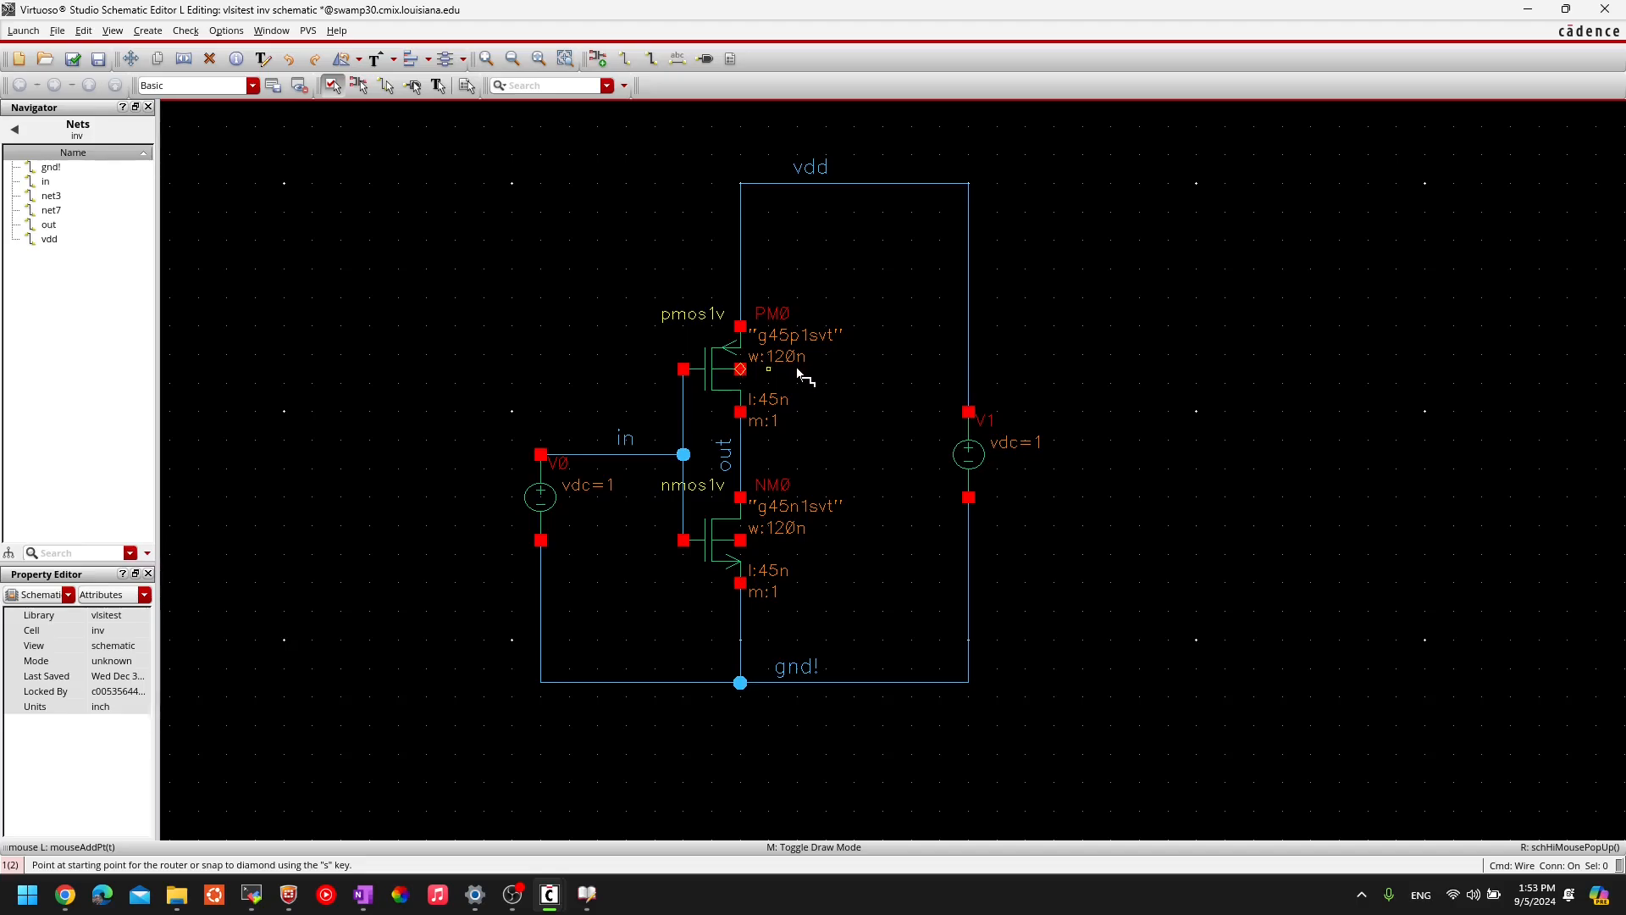
left_click(741, 370)
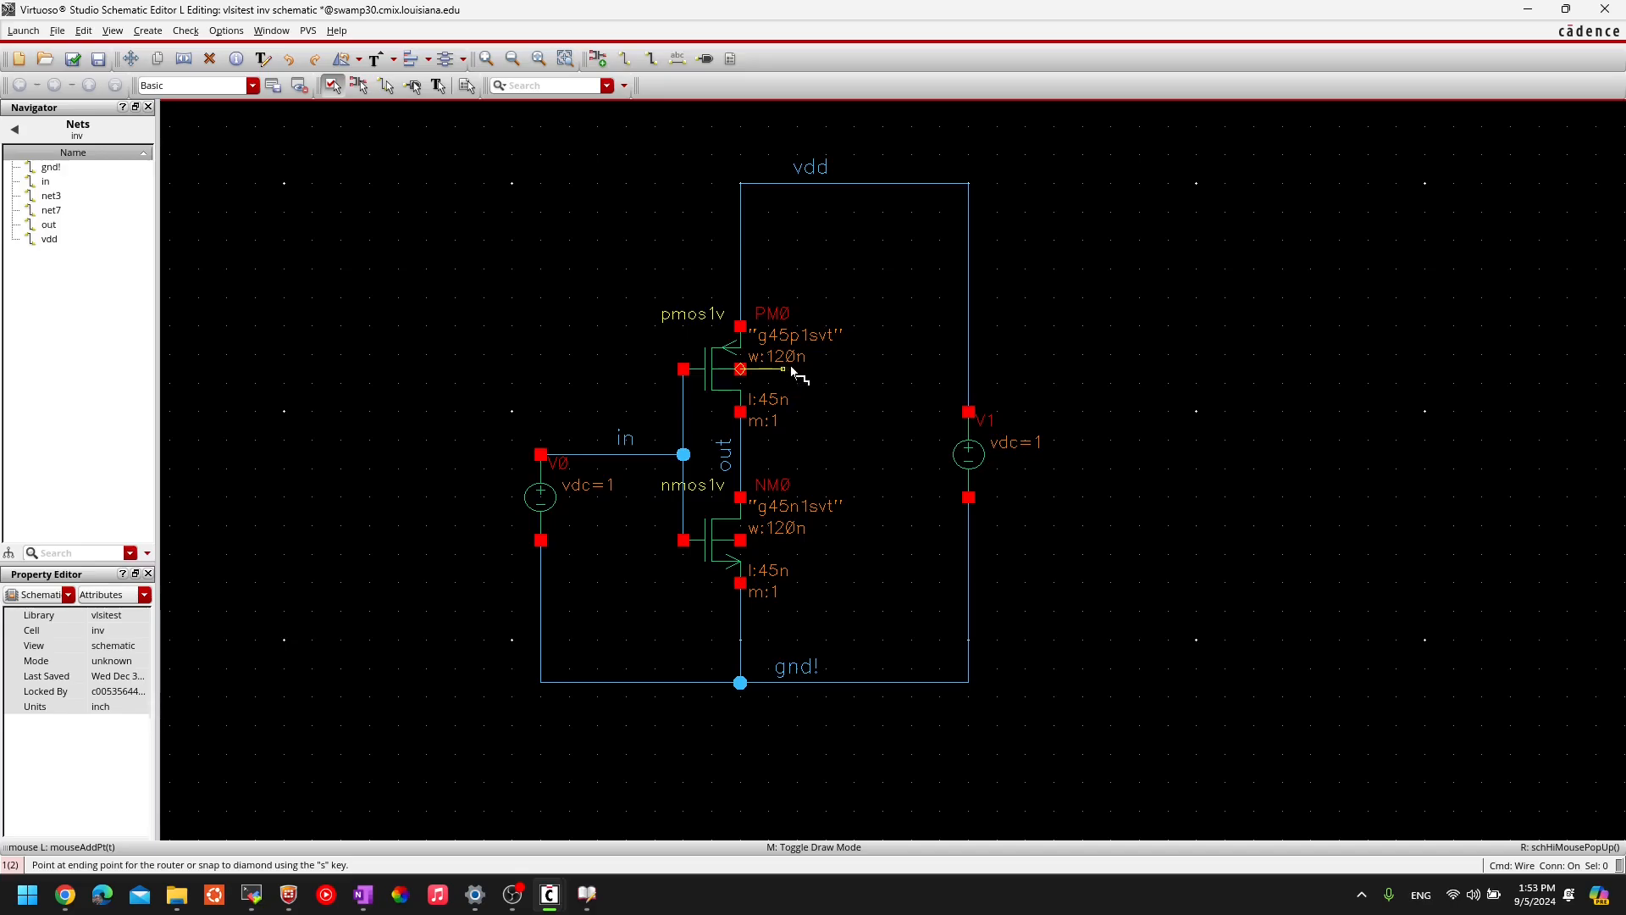
double_click(811, 370)
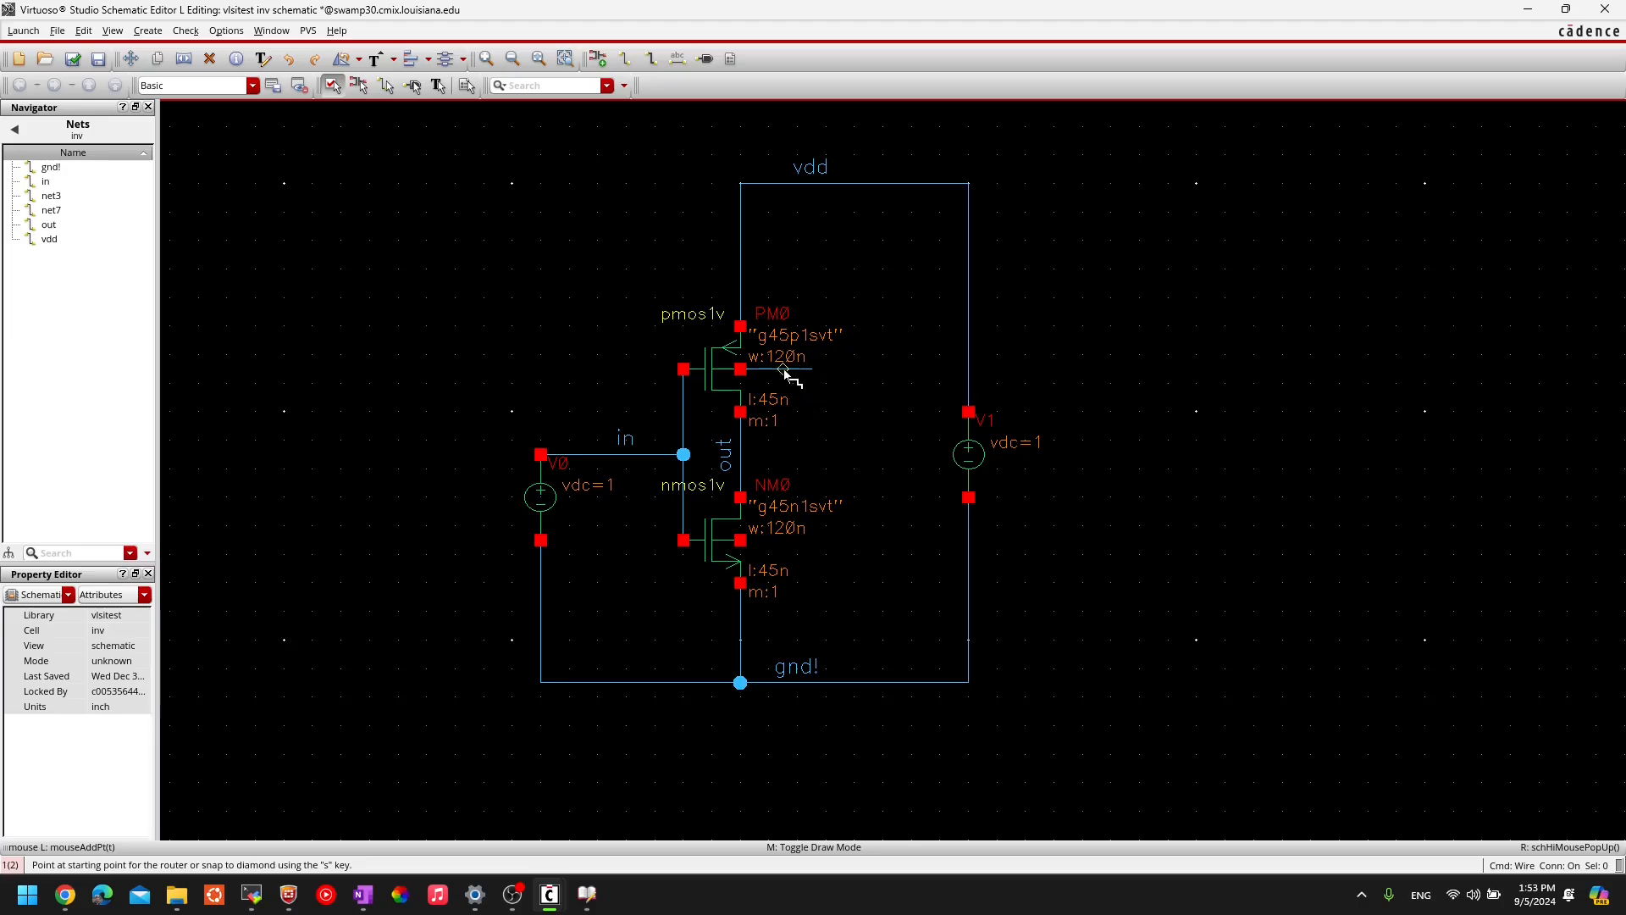
key("Escape")
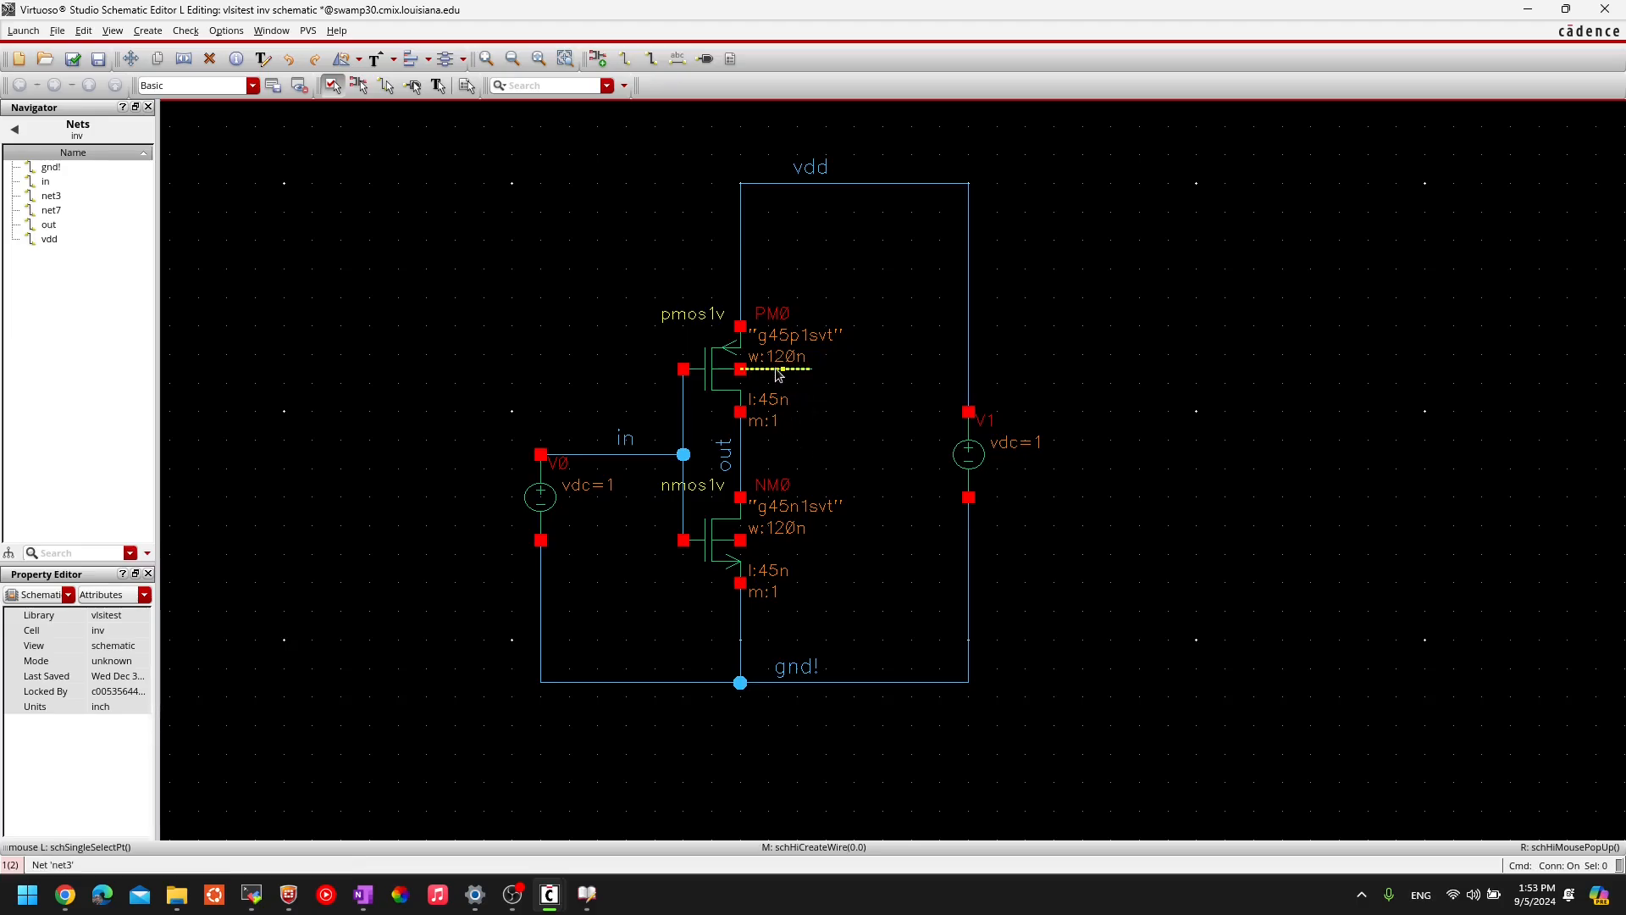
left_click(778, 370)
key("c")
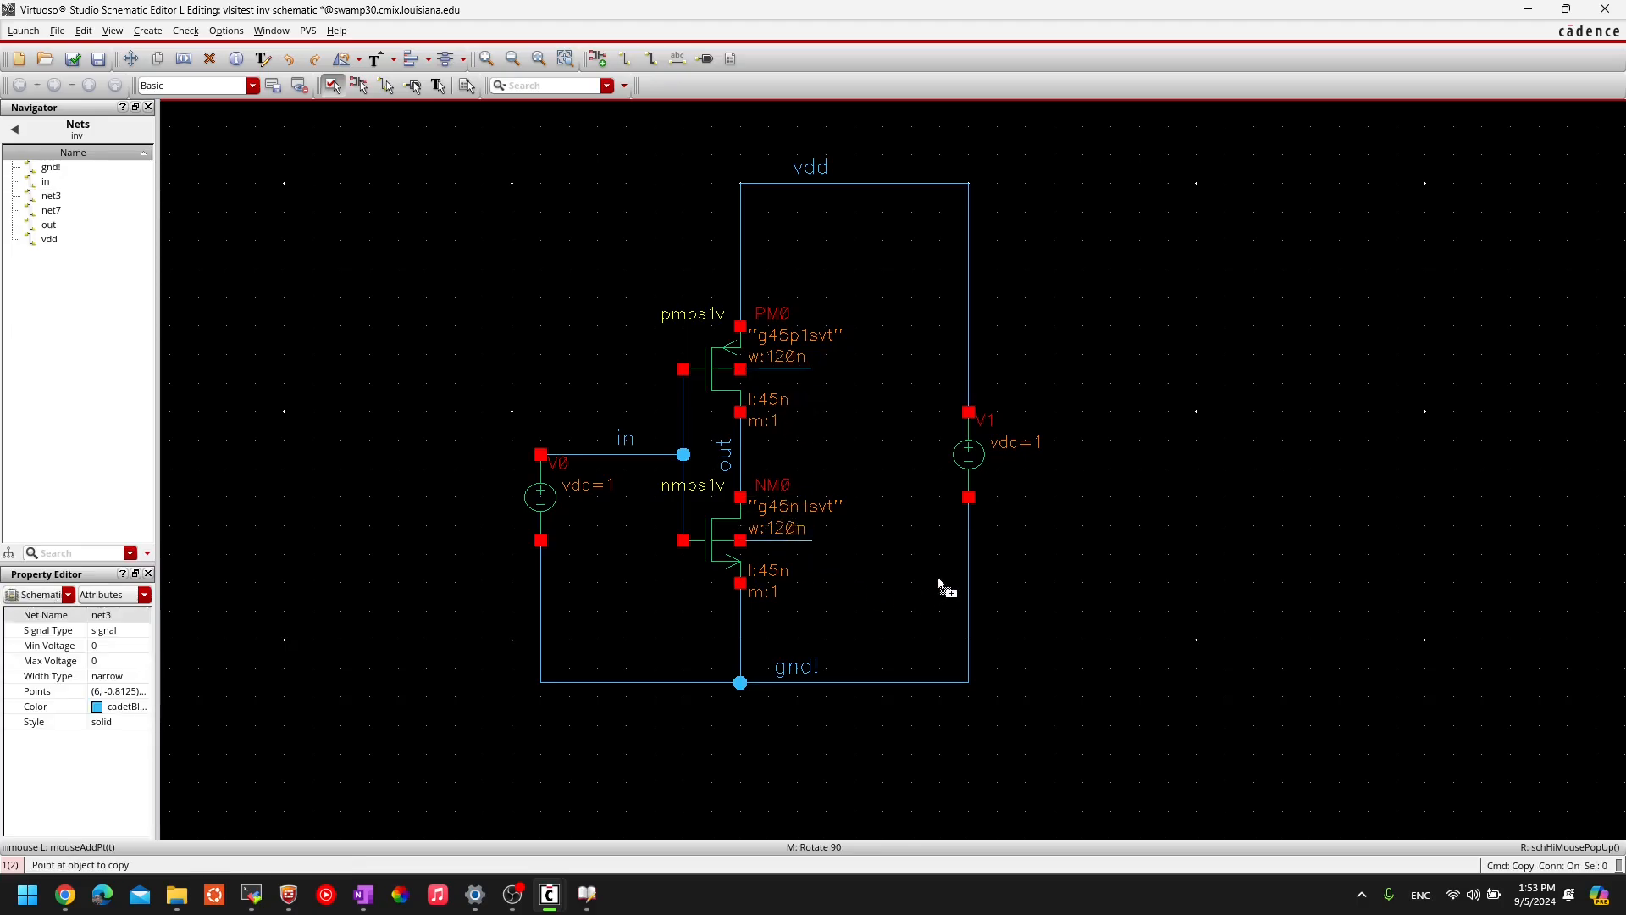
key("Escape")
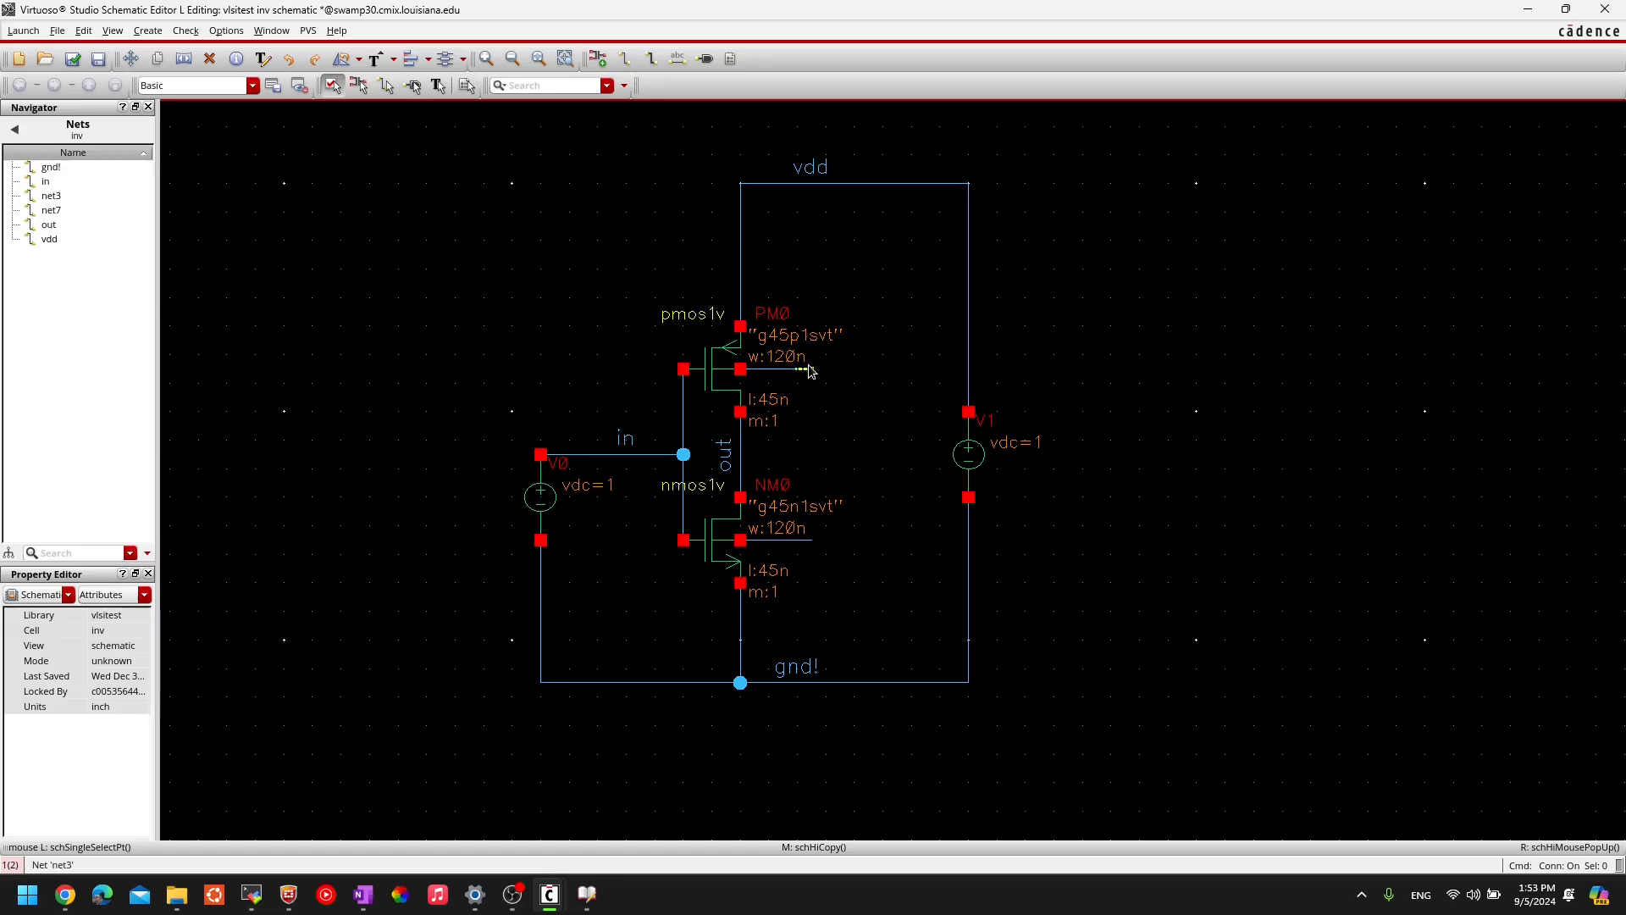
- Apply wire names 'vdd gnd!' to the PMOS and NMOS bulk wires, merging net3 and net7 into the supplies
key("l")
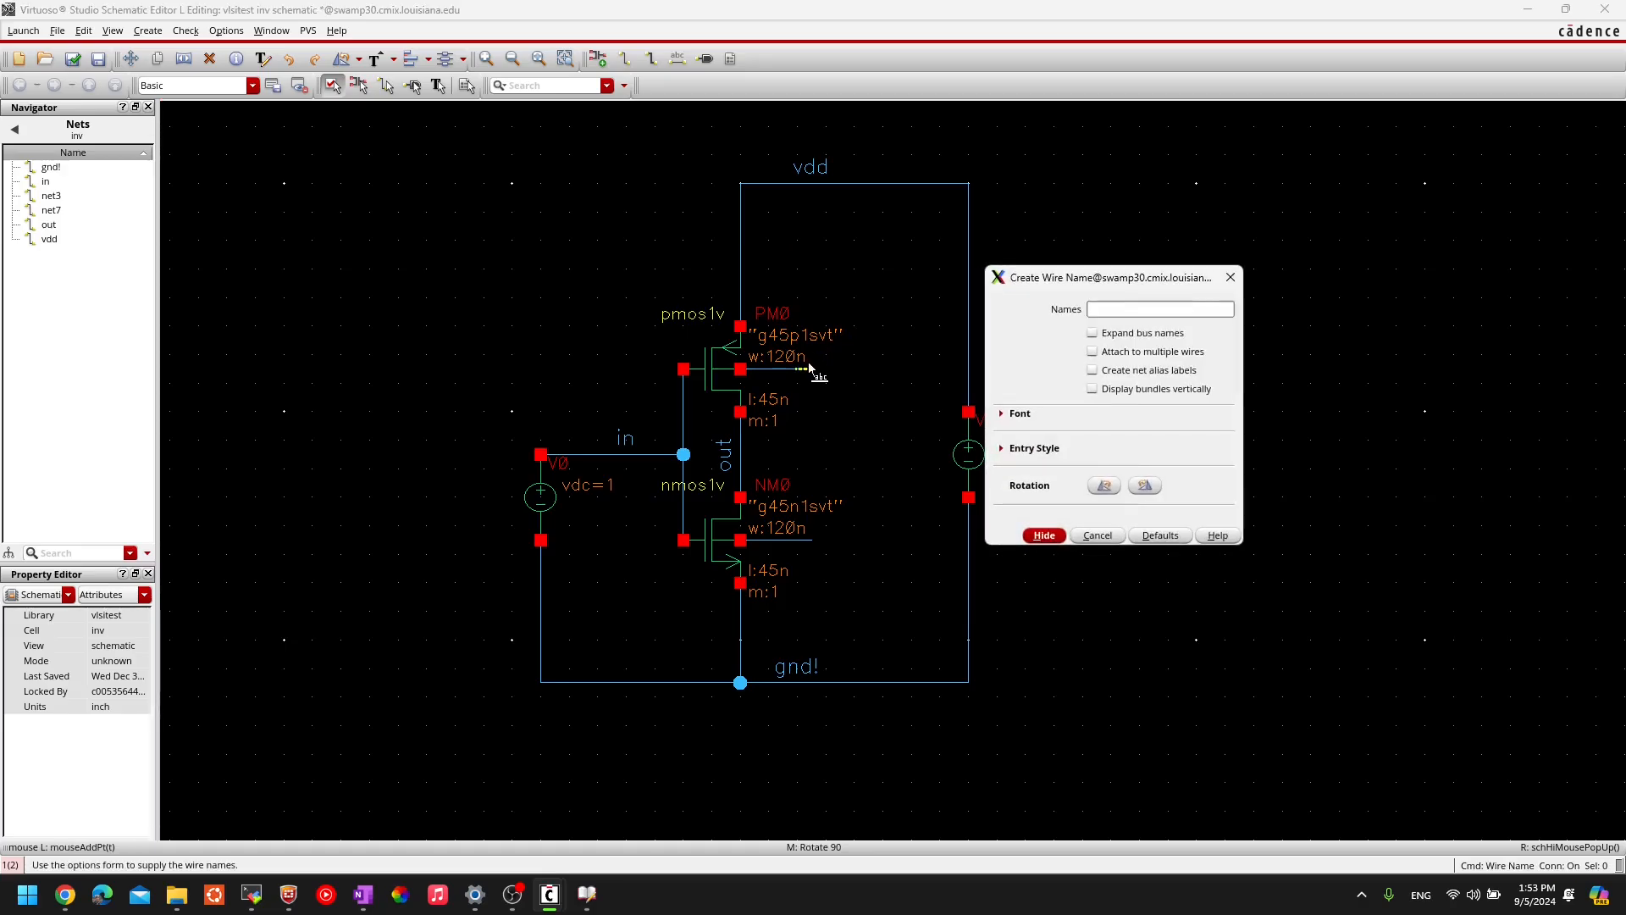
left_click(1091, 310)
type("vdd gnd!")
left_click(1047, 535)
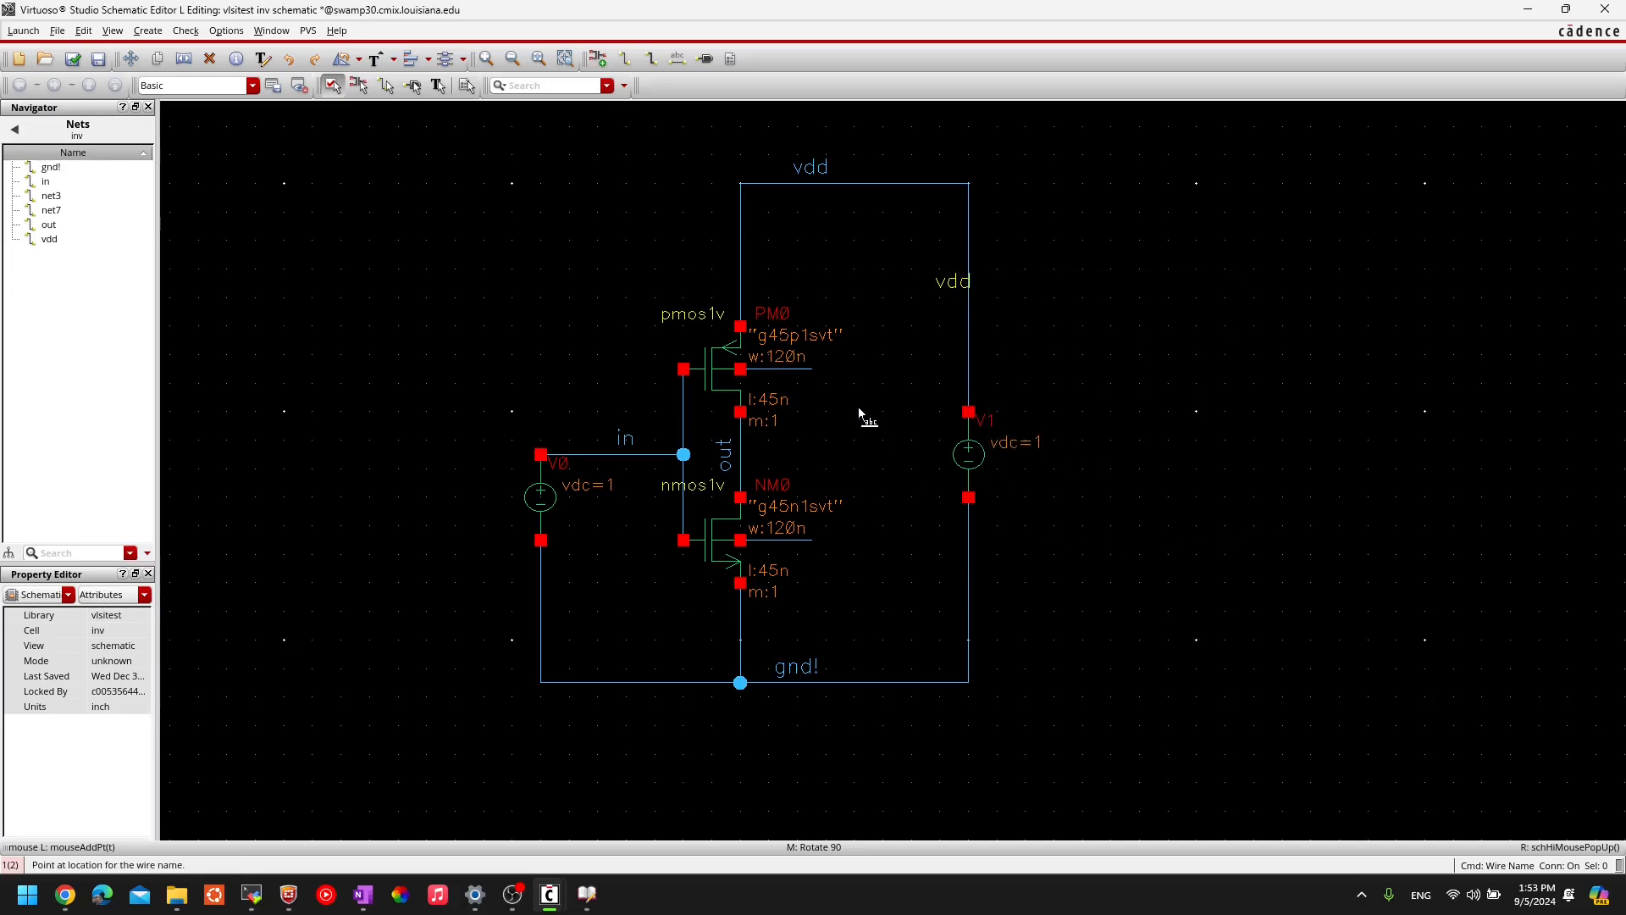
left_click(782, 371)
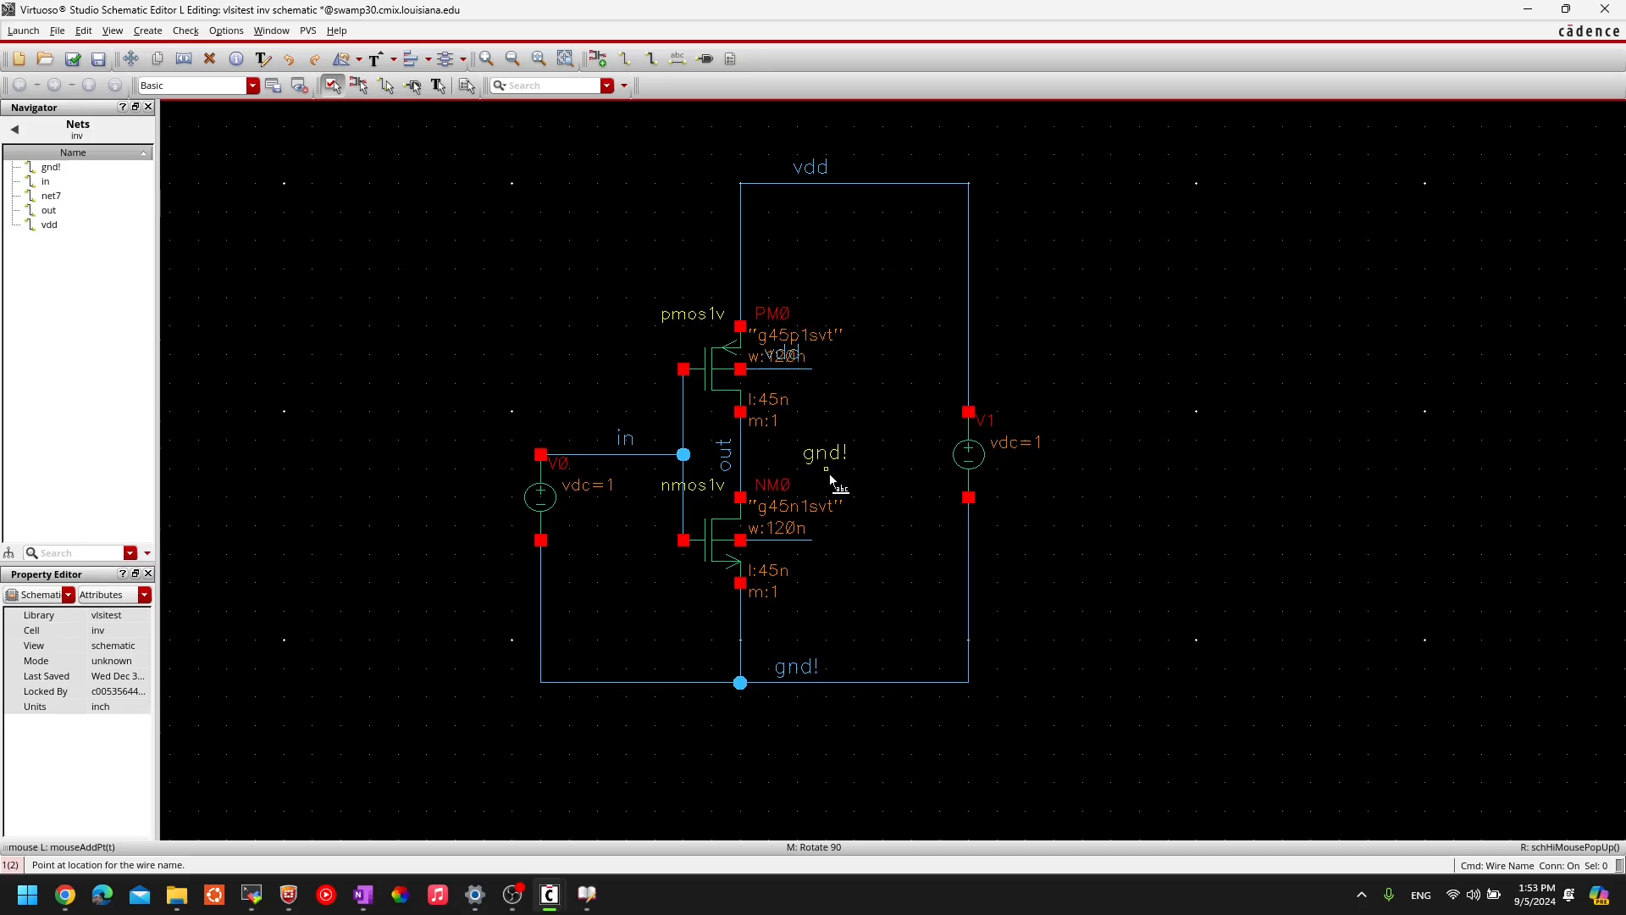
left_click(777, 537)
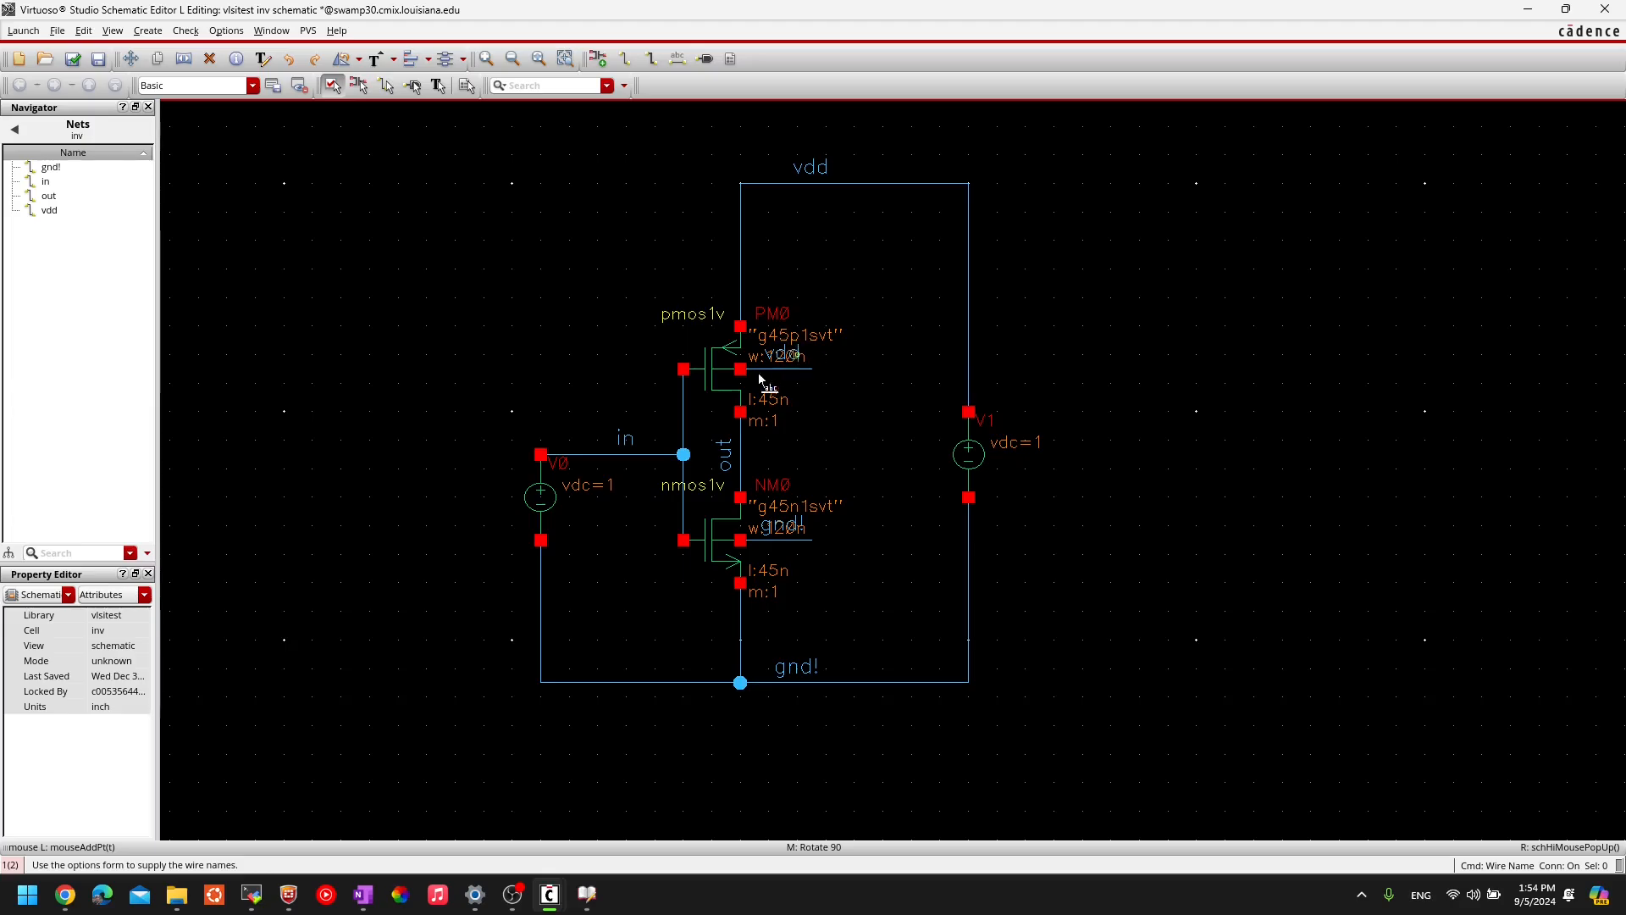
scroll(800, 369, "up", 2, "ctrl")
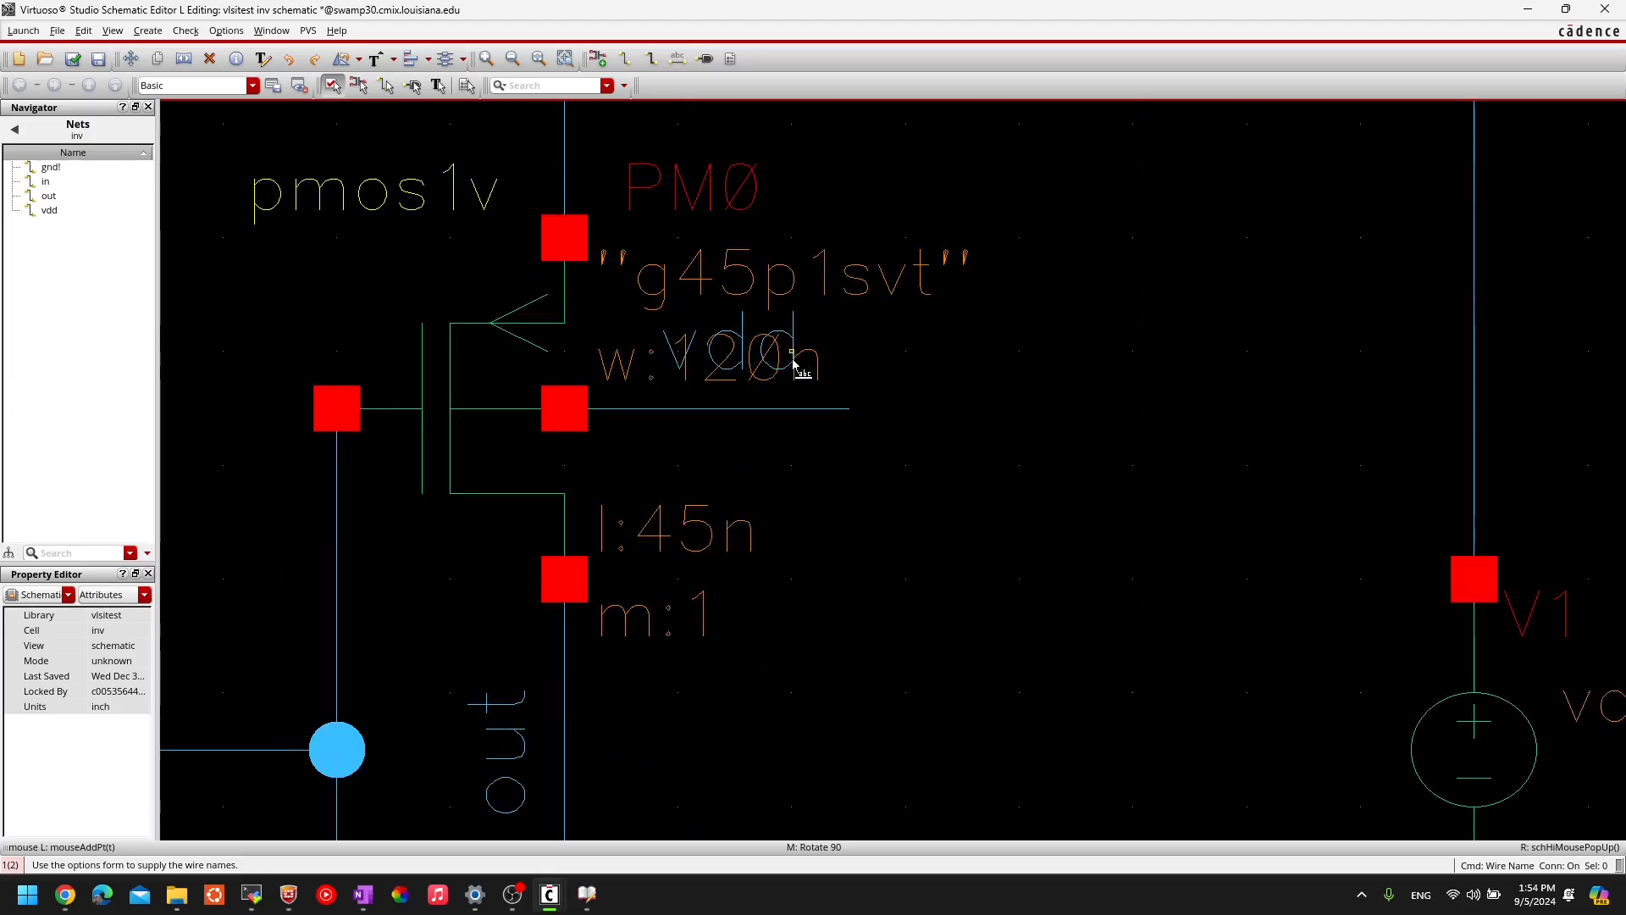
scroll(681, 411, "down", 2, "ctrl")
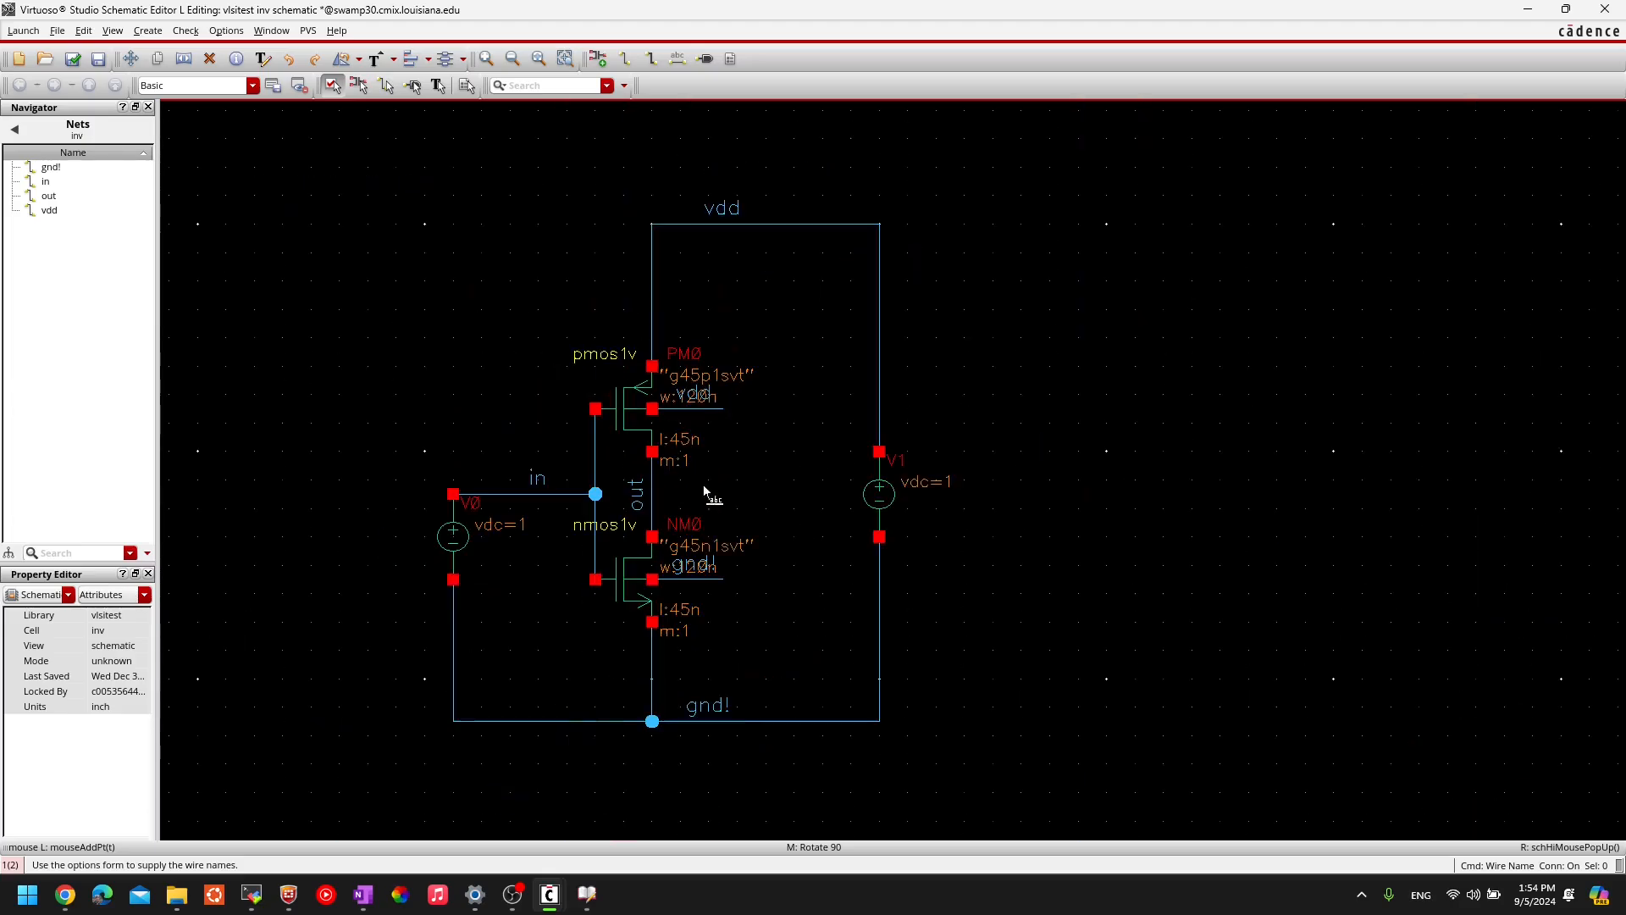
scroll(682, 583, "up", 2, "ctrl")
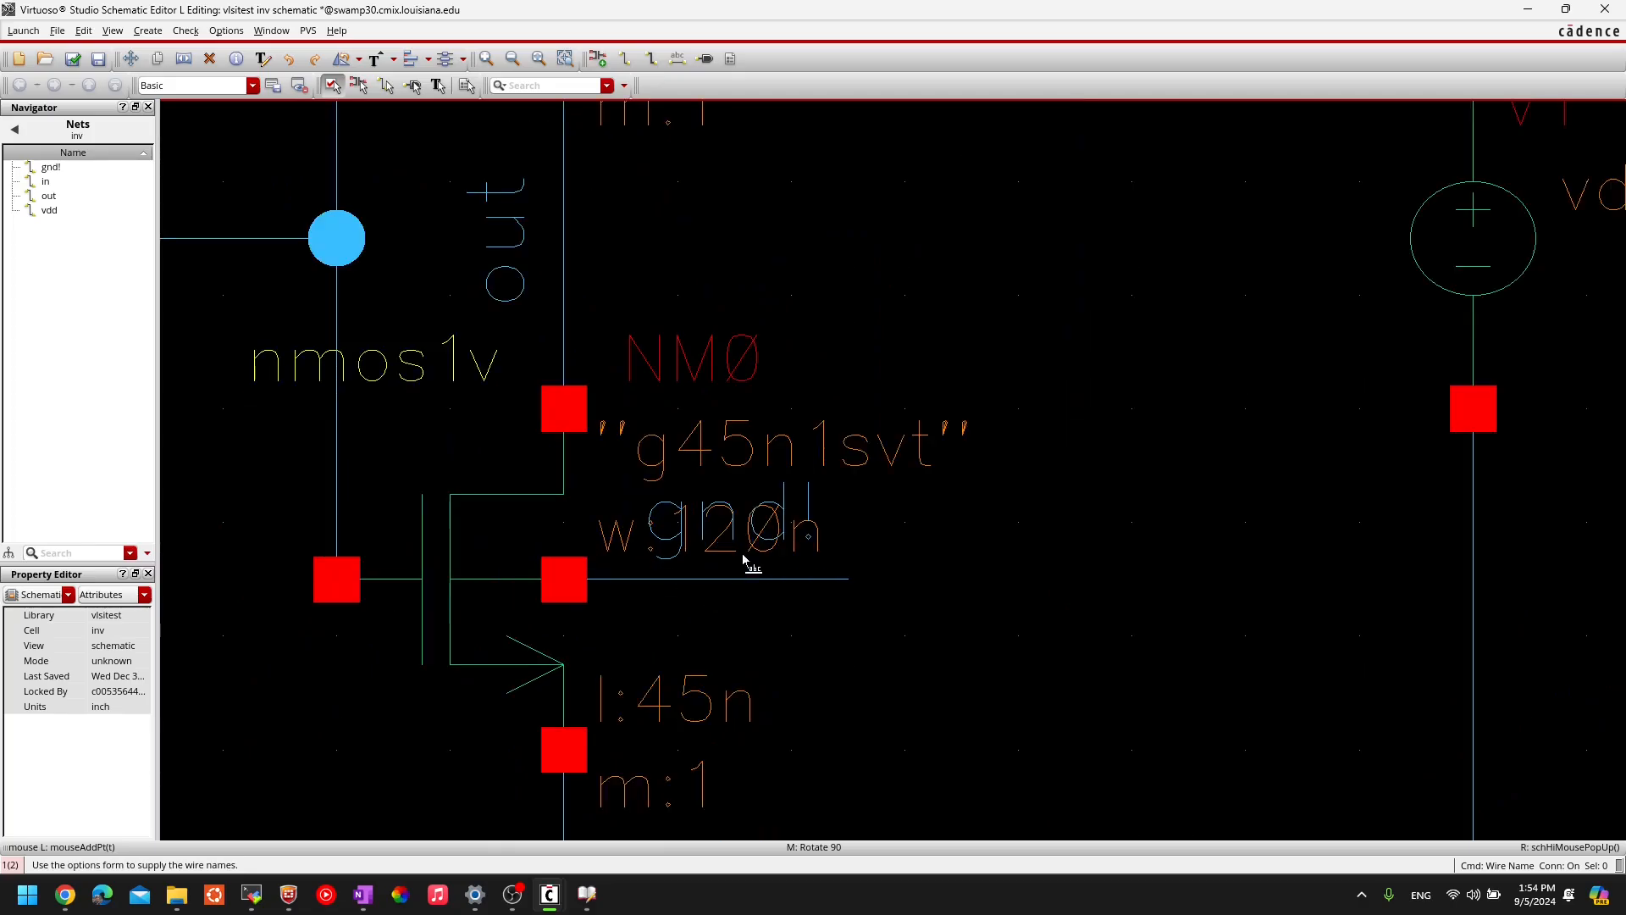
scroll(750, 561, "down", 2, "ctrl")
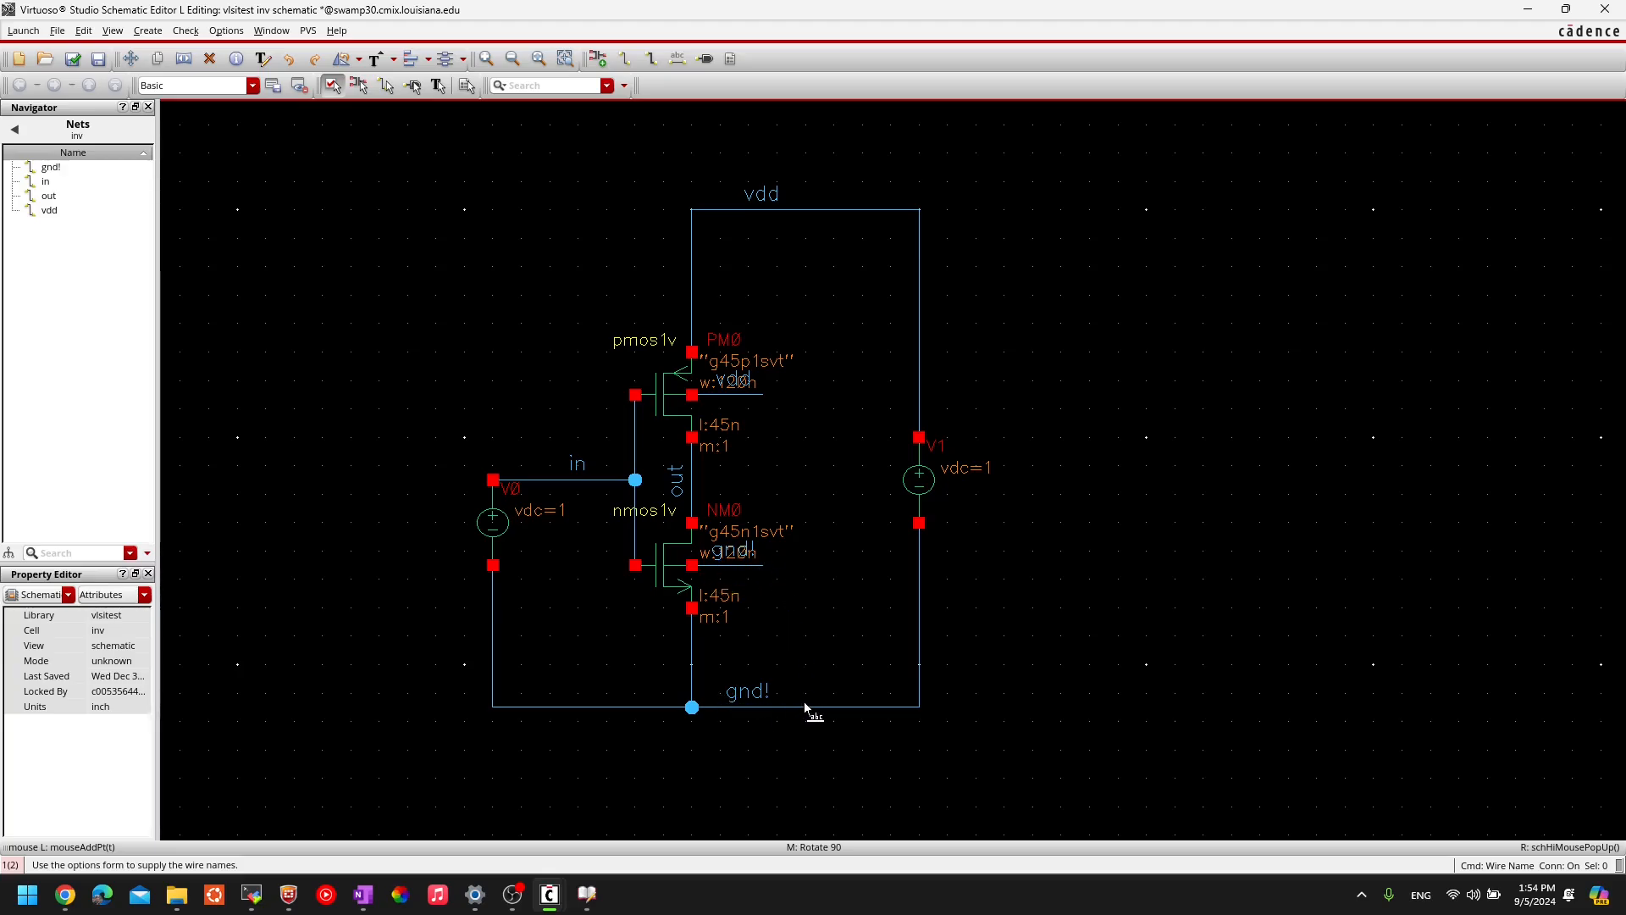
key("Escape")
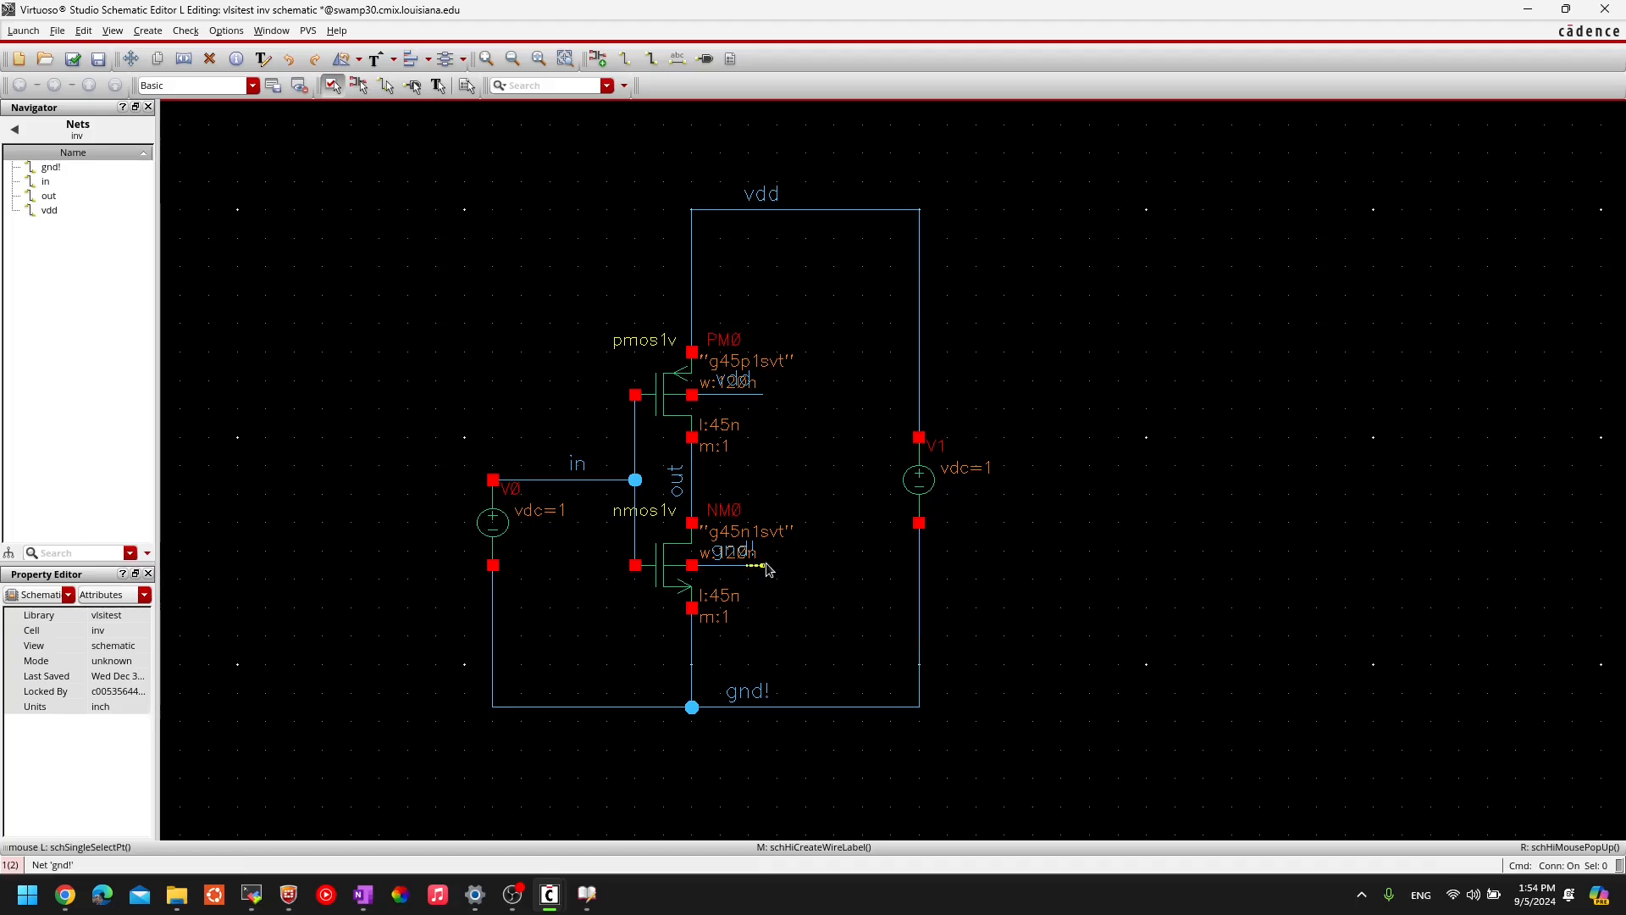
left_click(766, 570)
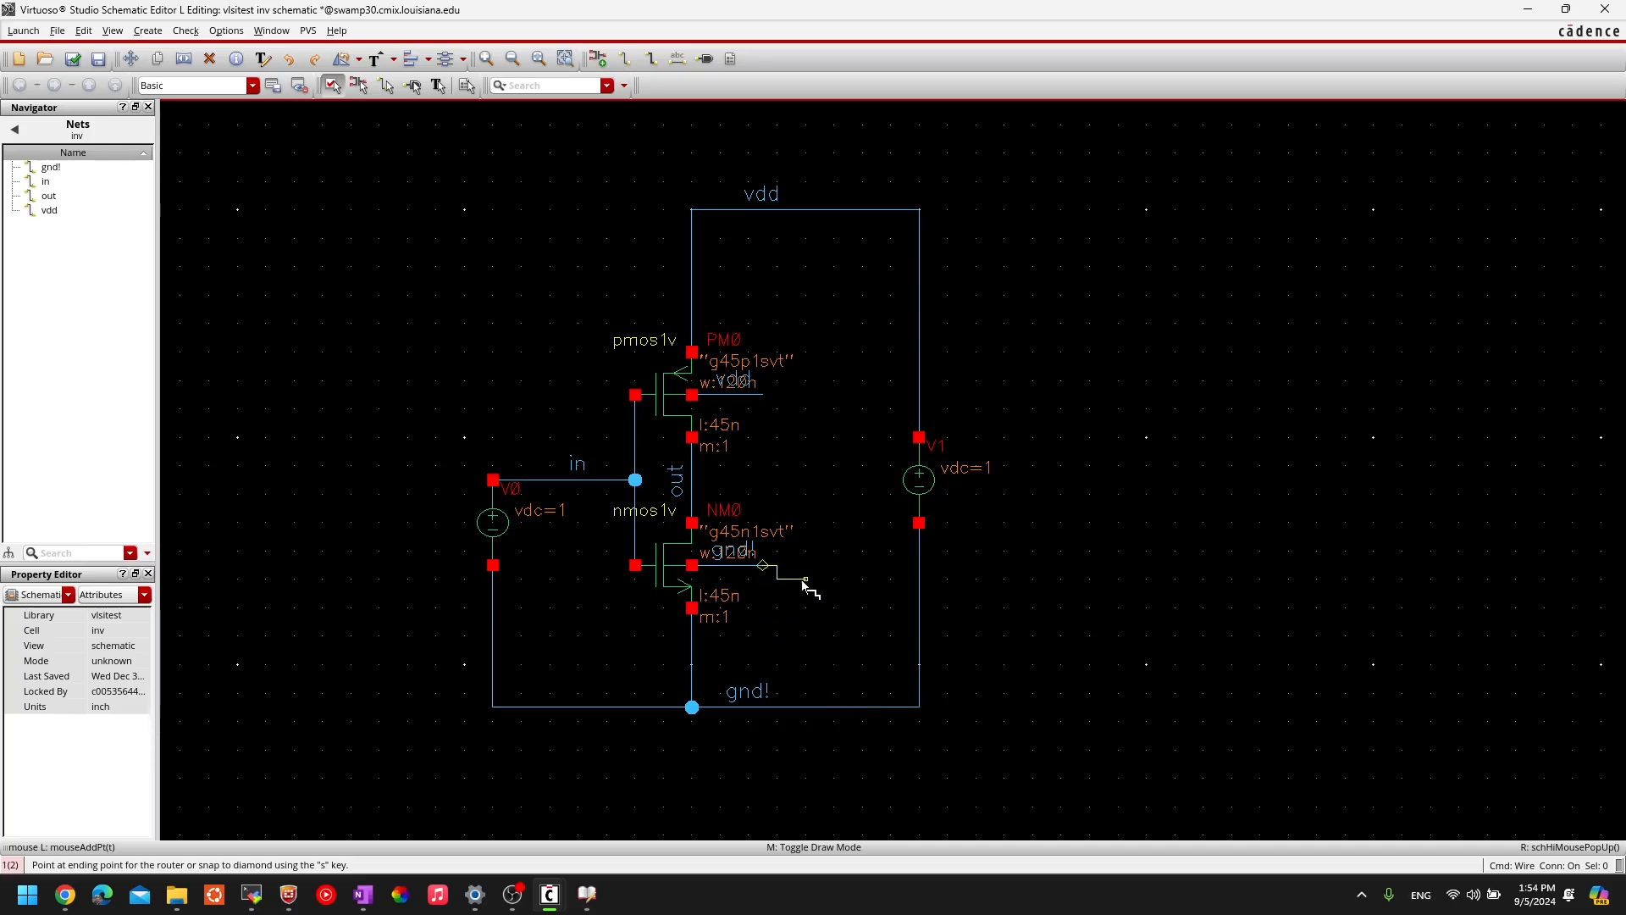
key("Escape")
scroll(733, 559, "up", 2, "ctrl")
scroll(733, 559, "down", 1, "ctrl")
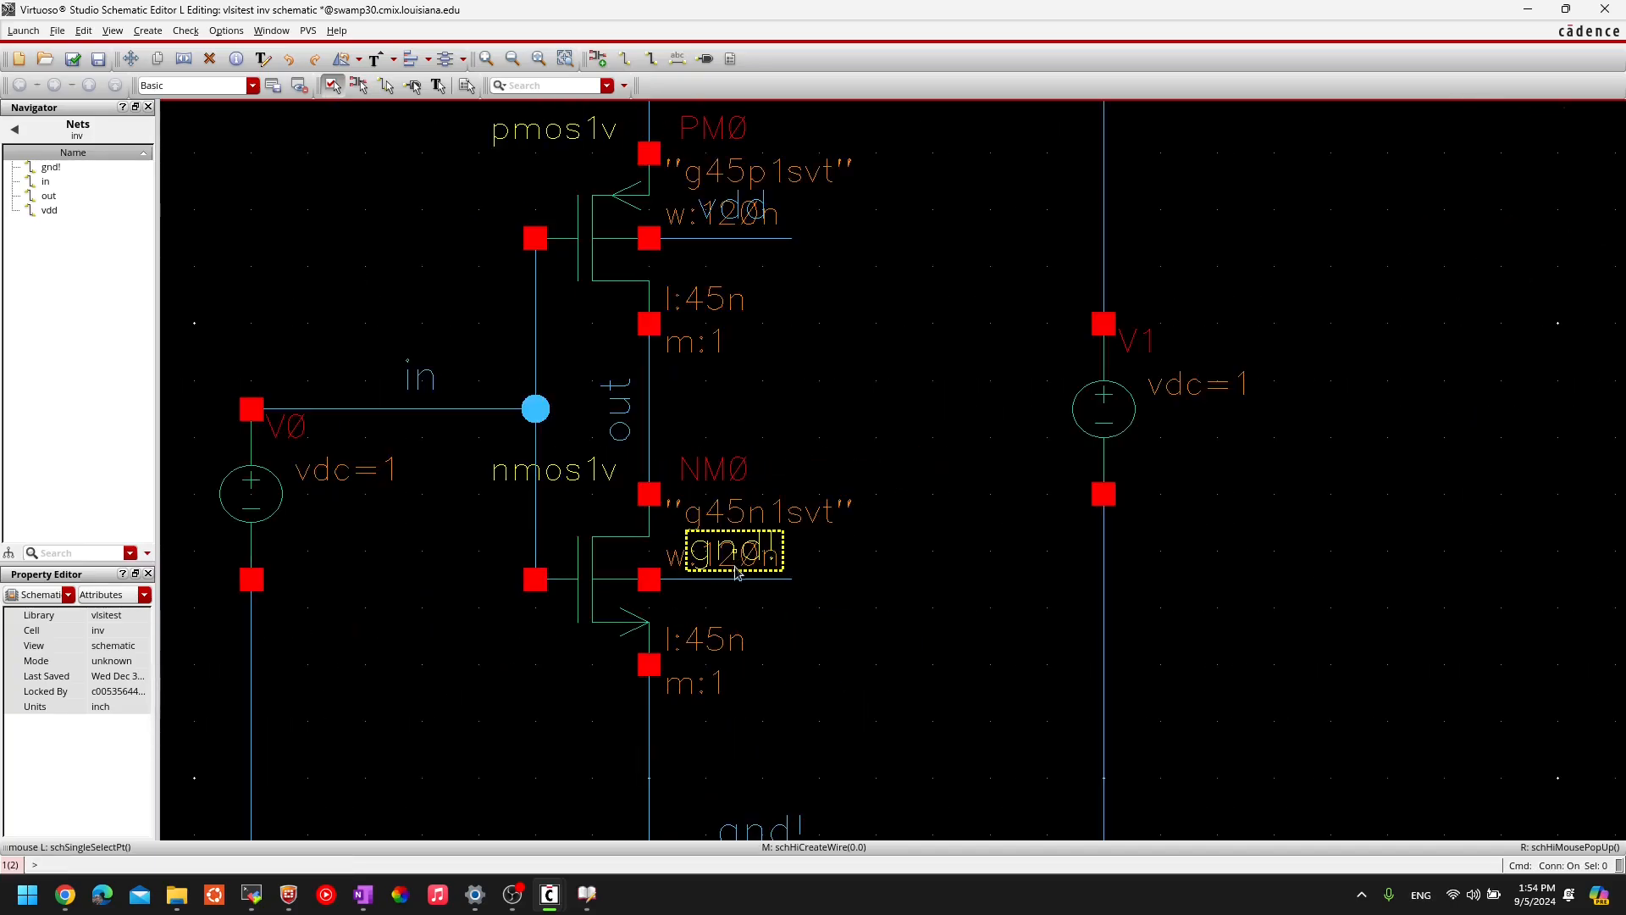
scroll(834, 633, "down", 2)
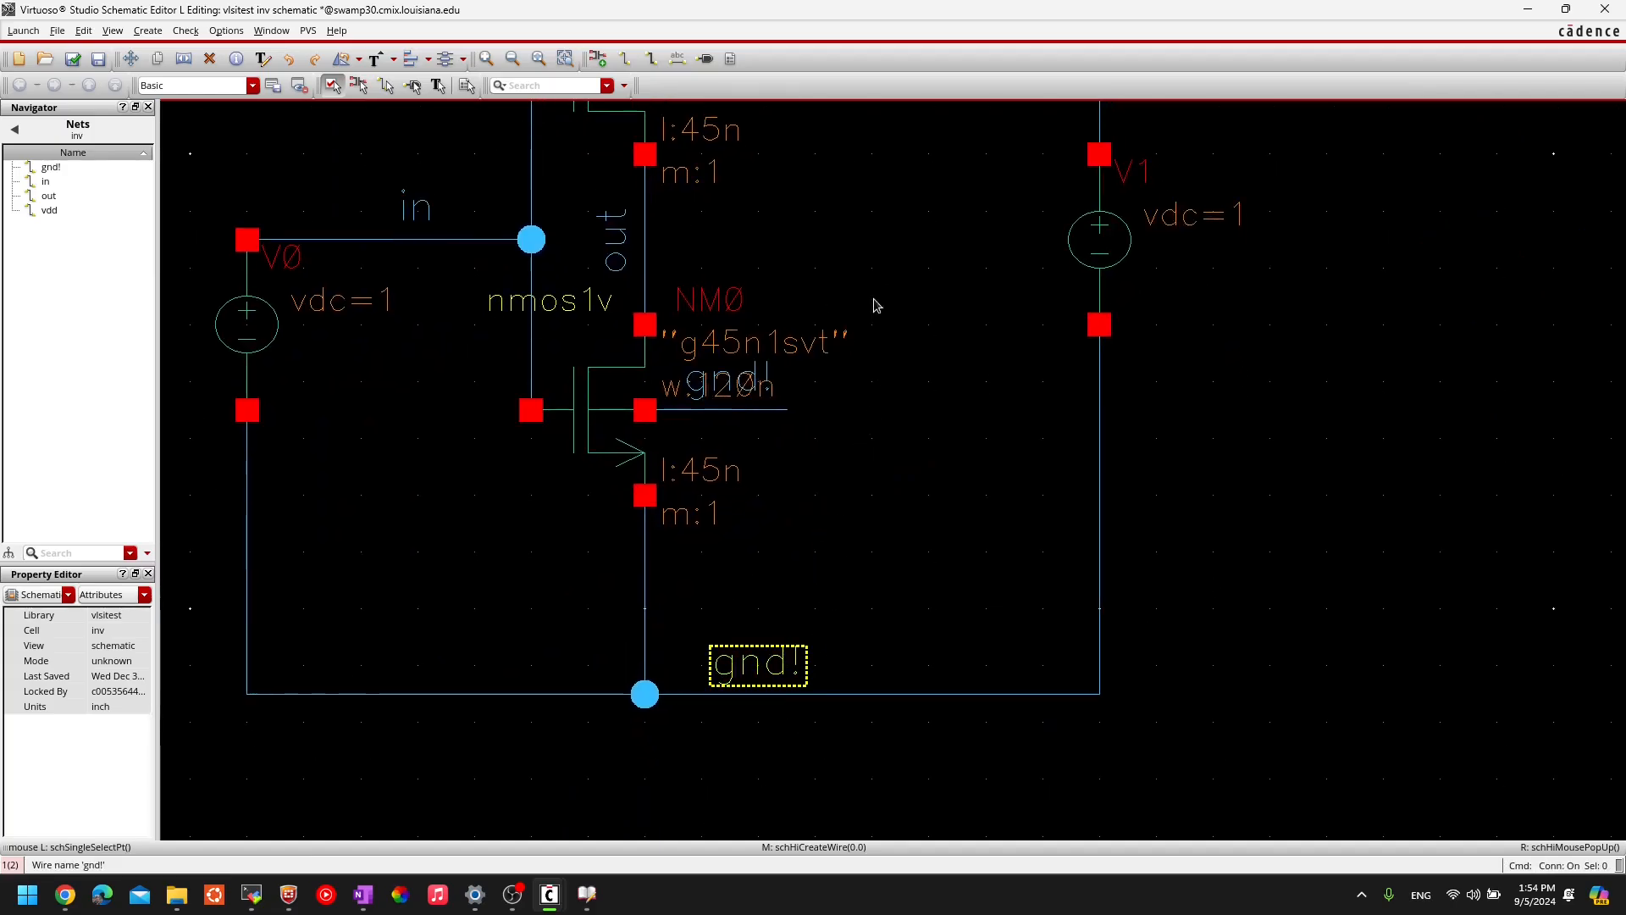
middle_click_drag(871, 228, 878, 588)
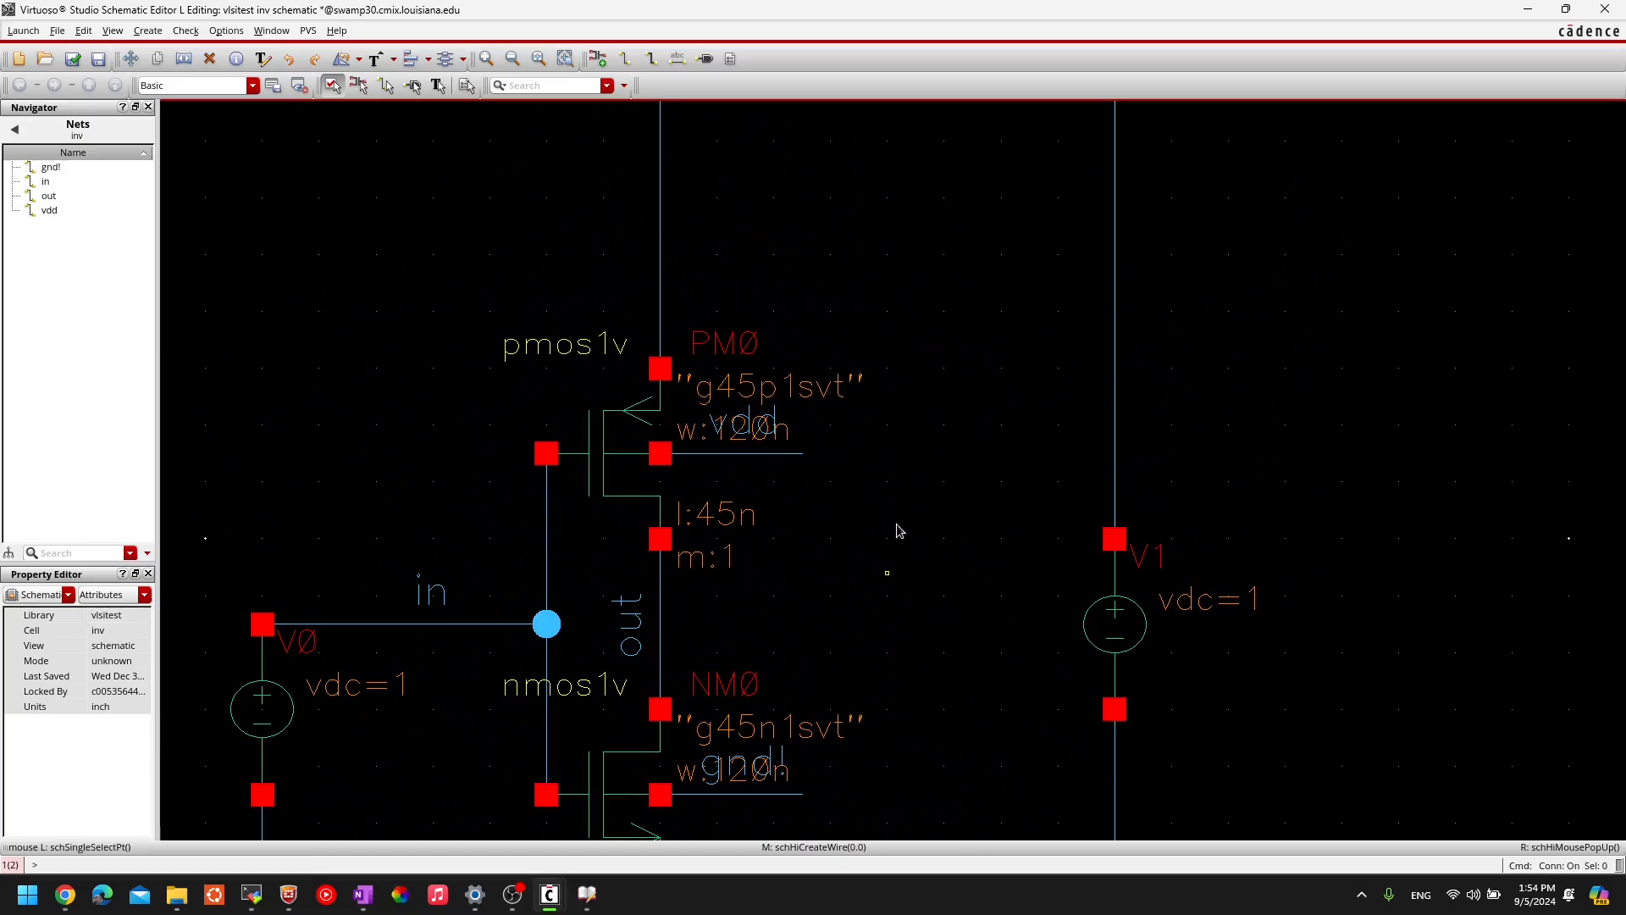
scroll(911, 455, "down", 1)
scroll(911, 454, "up", 3)
scroll(912, 459, "down", 2)
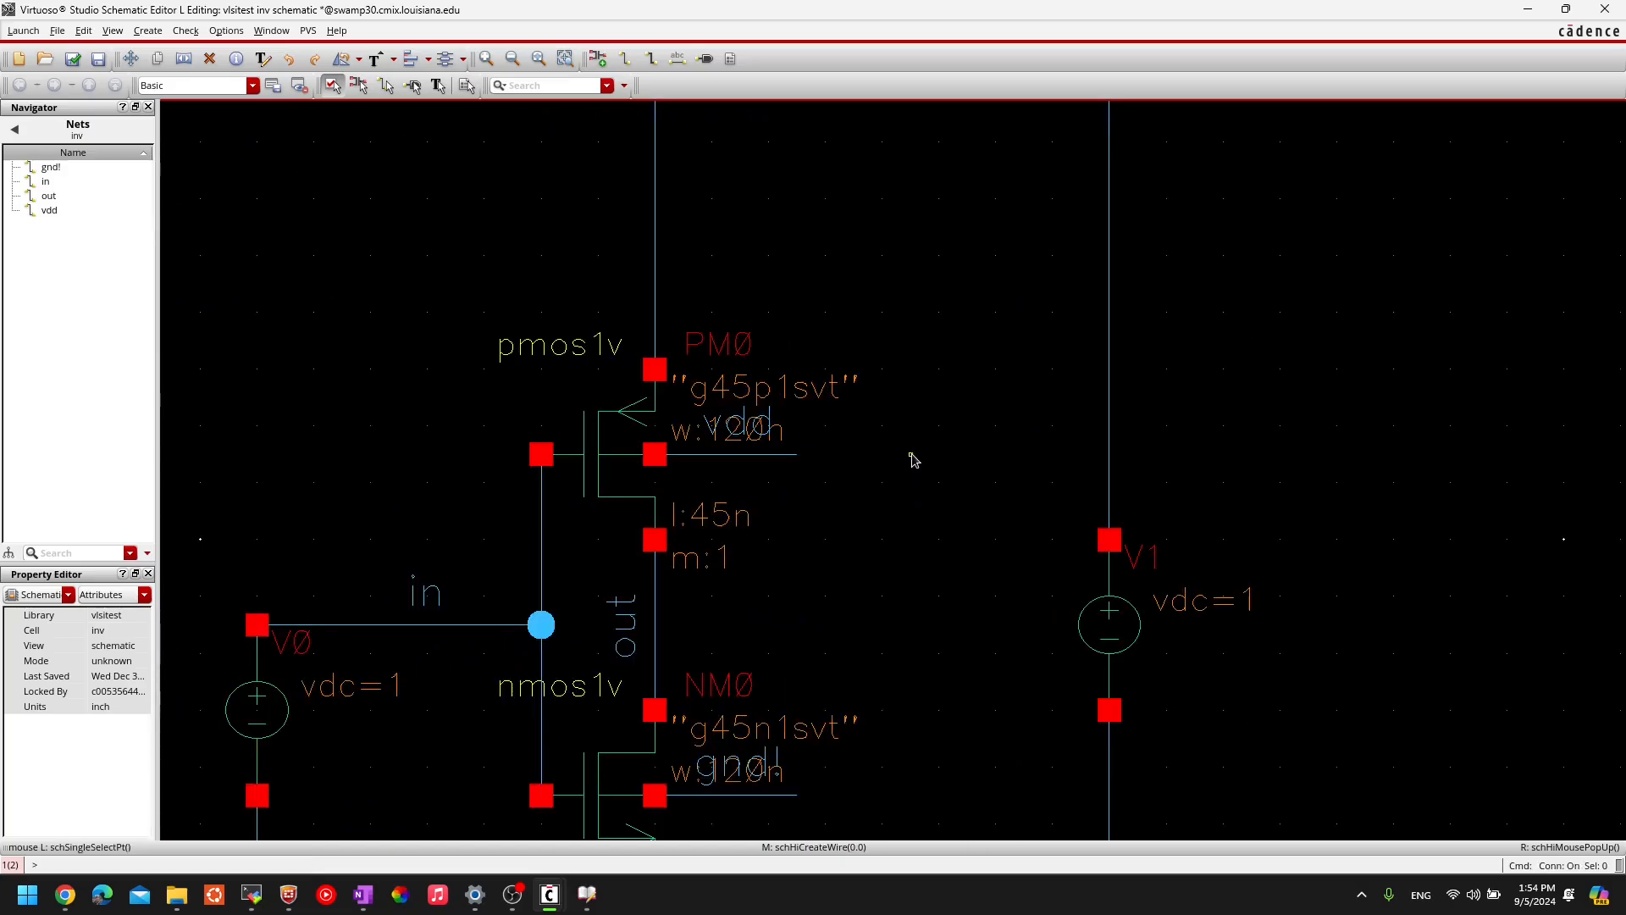
middle_click_drag(1042, 364, 902, 320)
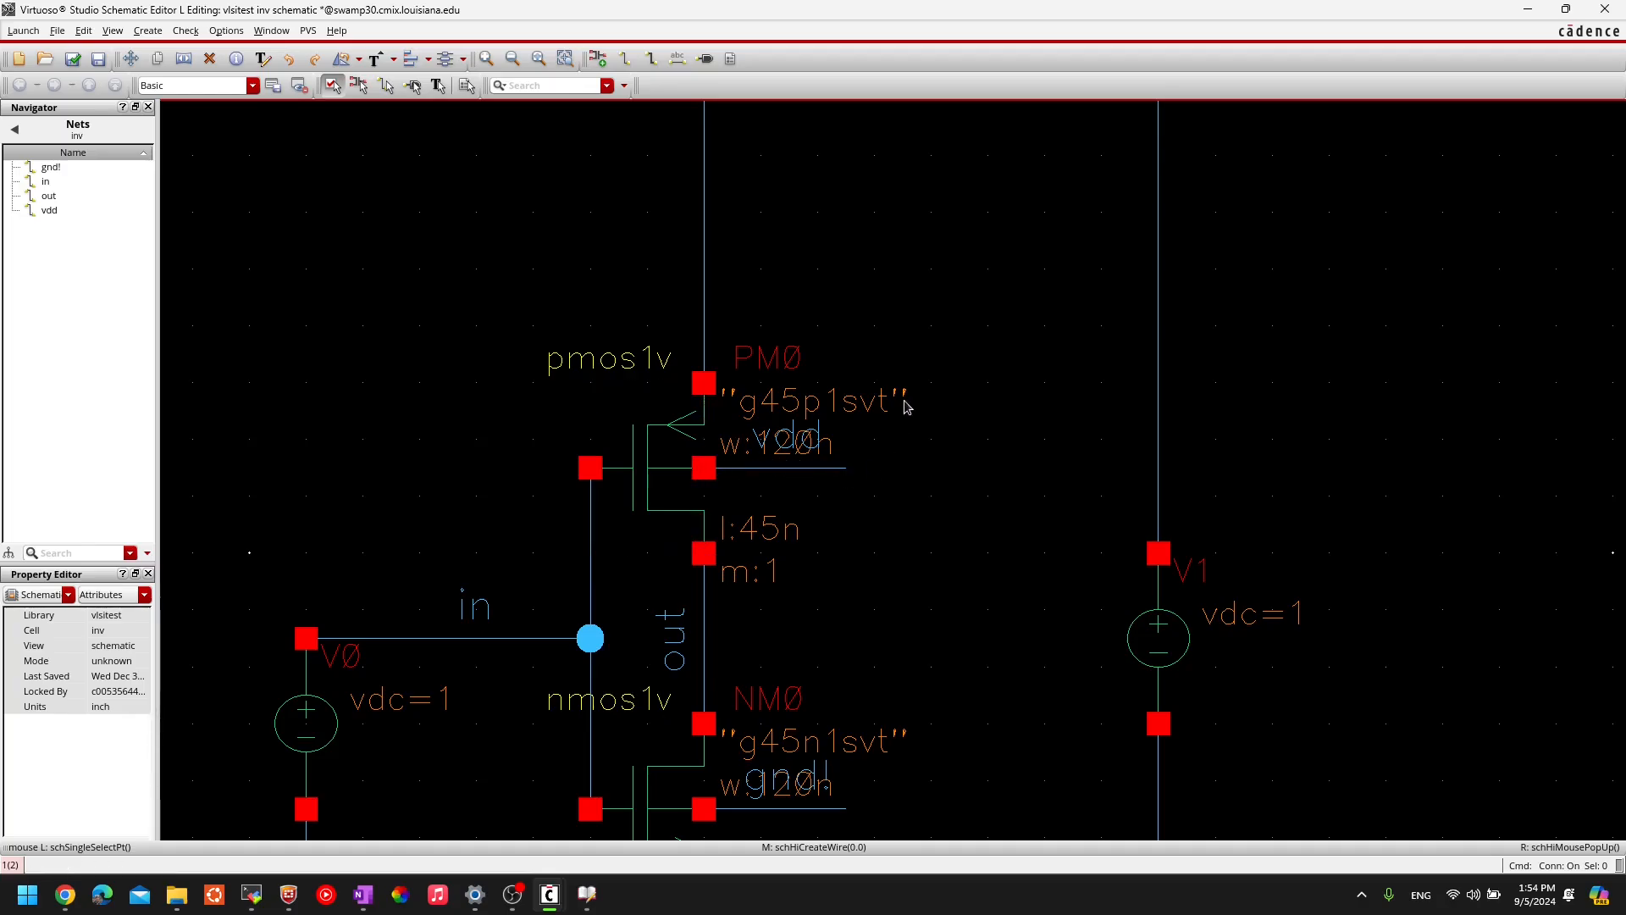
middle_click_drag(915, 384, 891, 498)
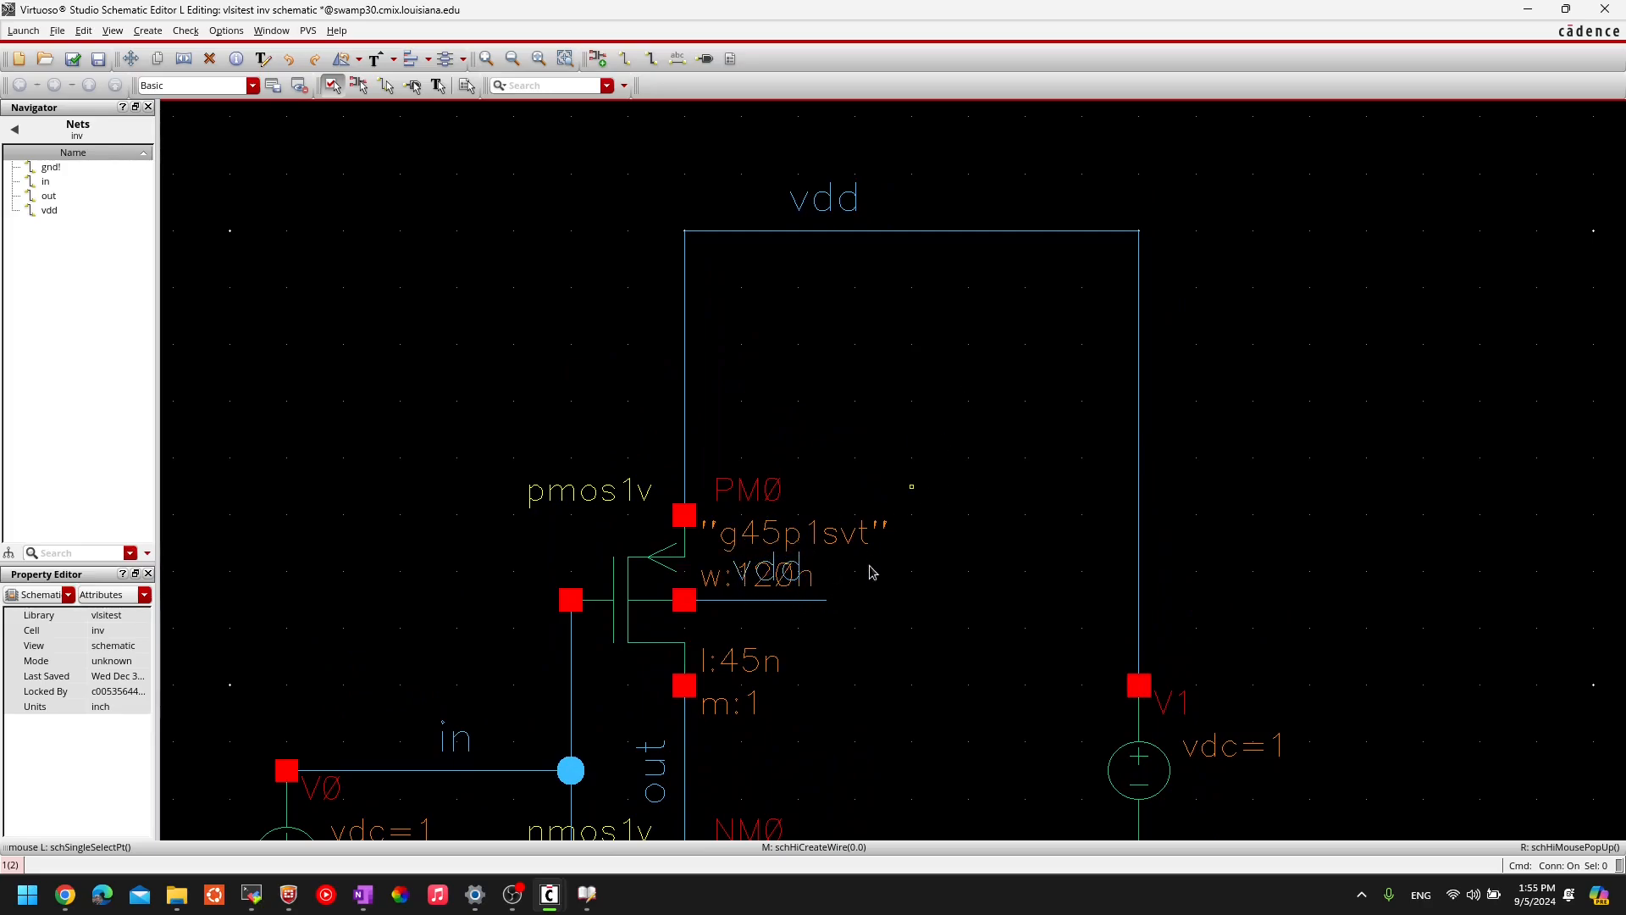
key("w")
left_click(828, 601)
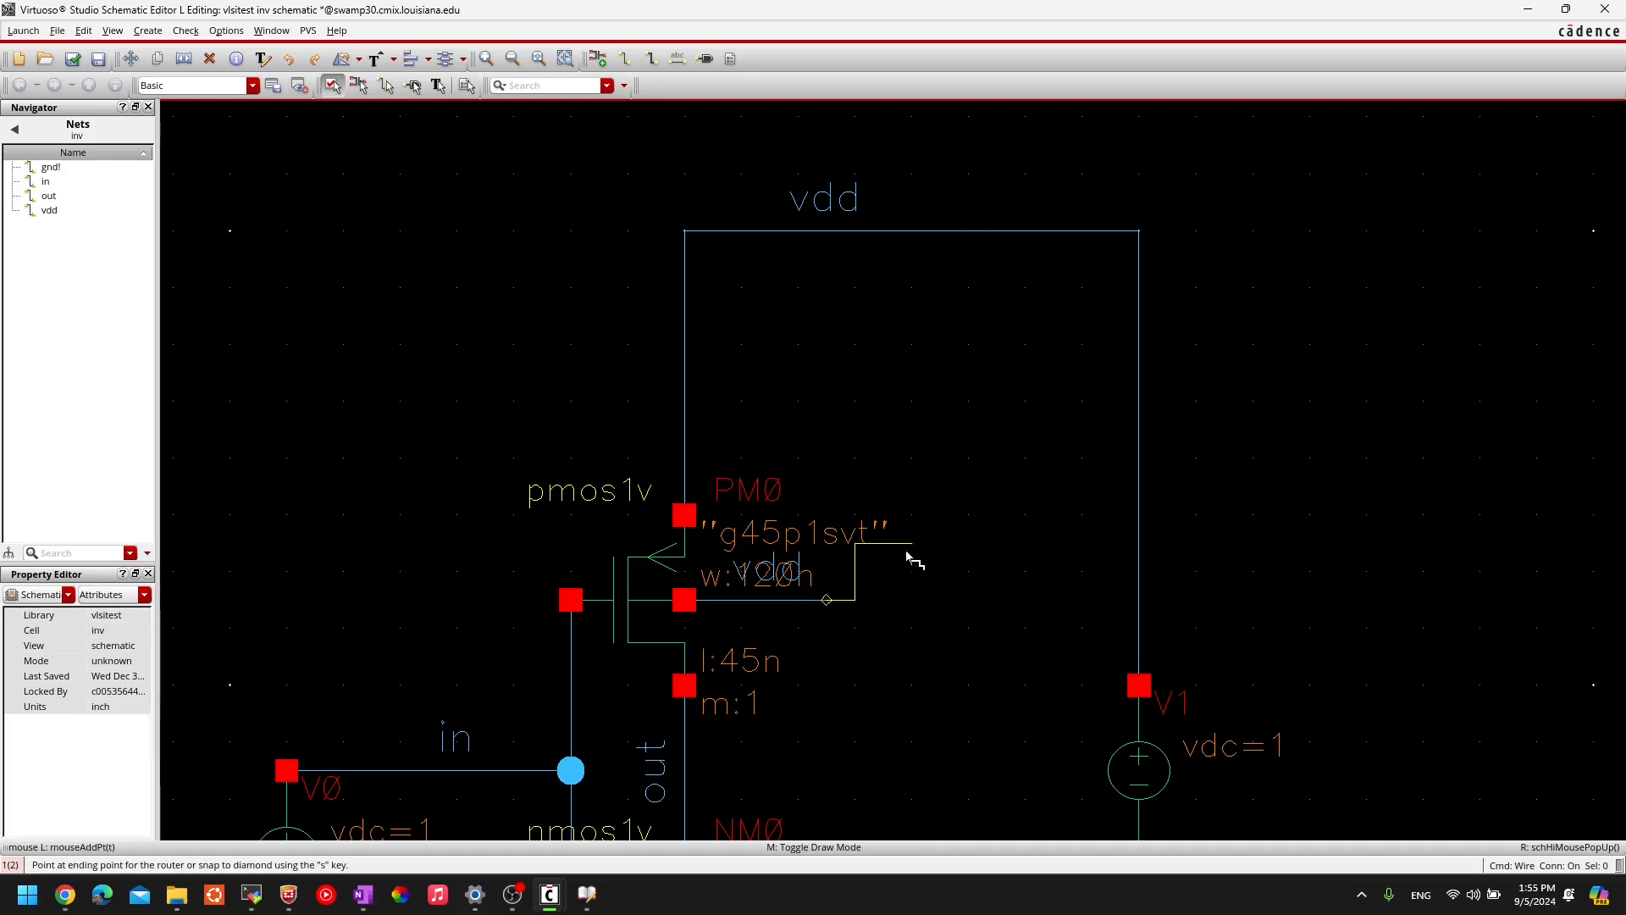
key("Escape")
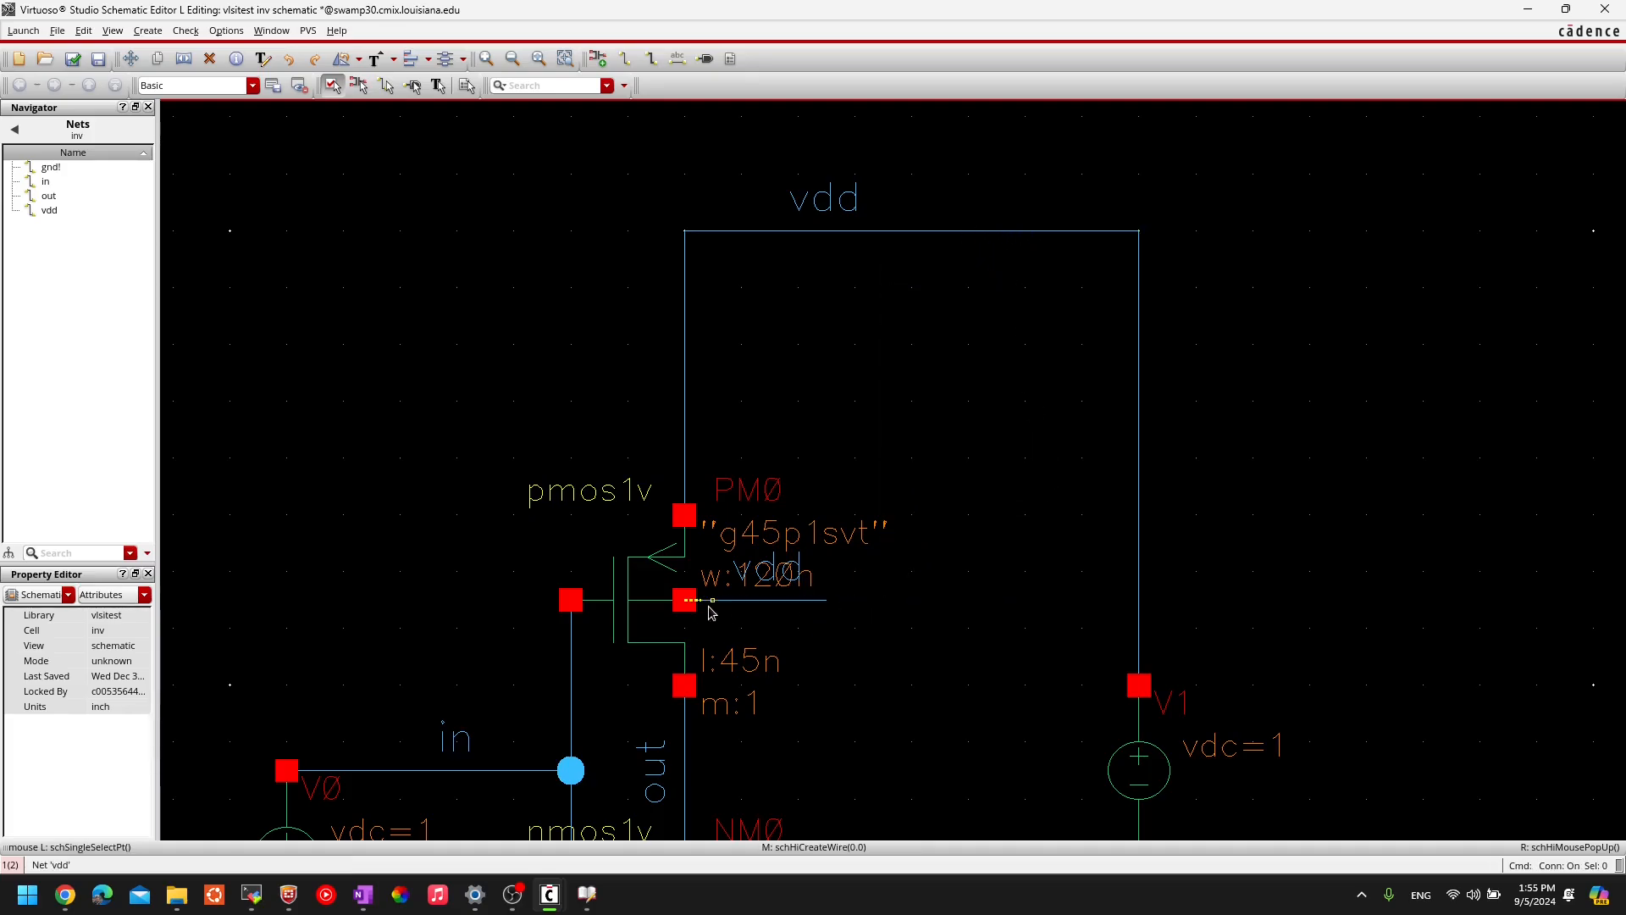
middle_click_drag(865, 428, 887, 132)
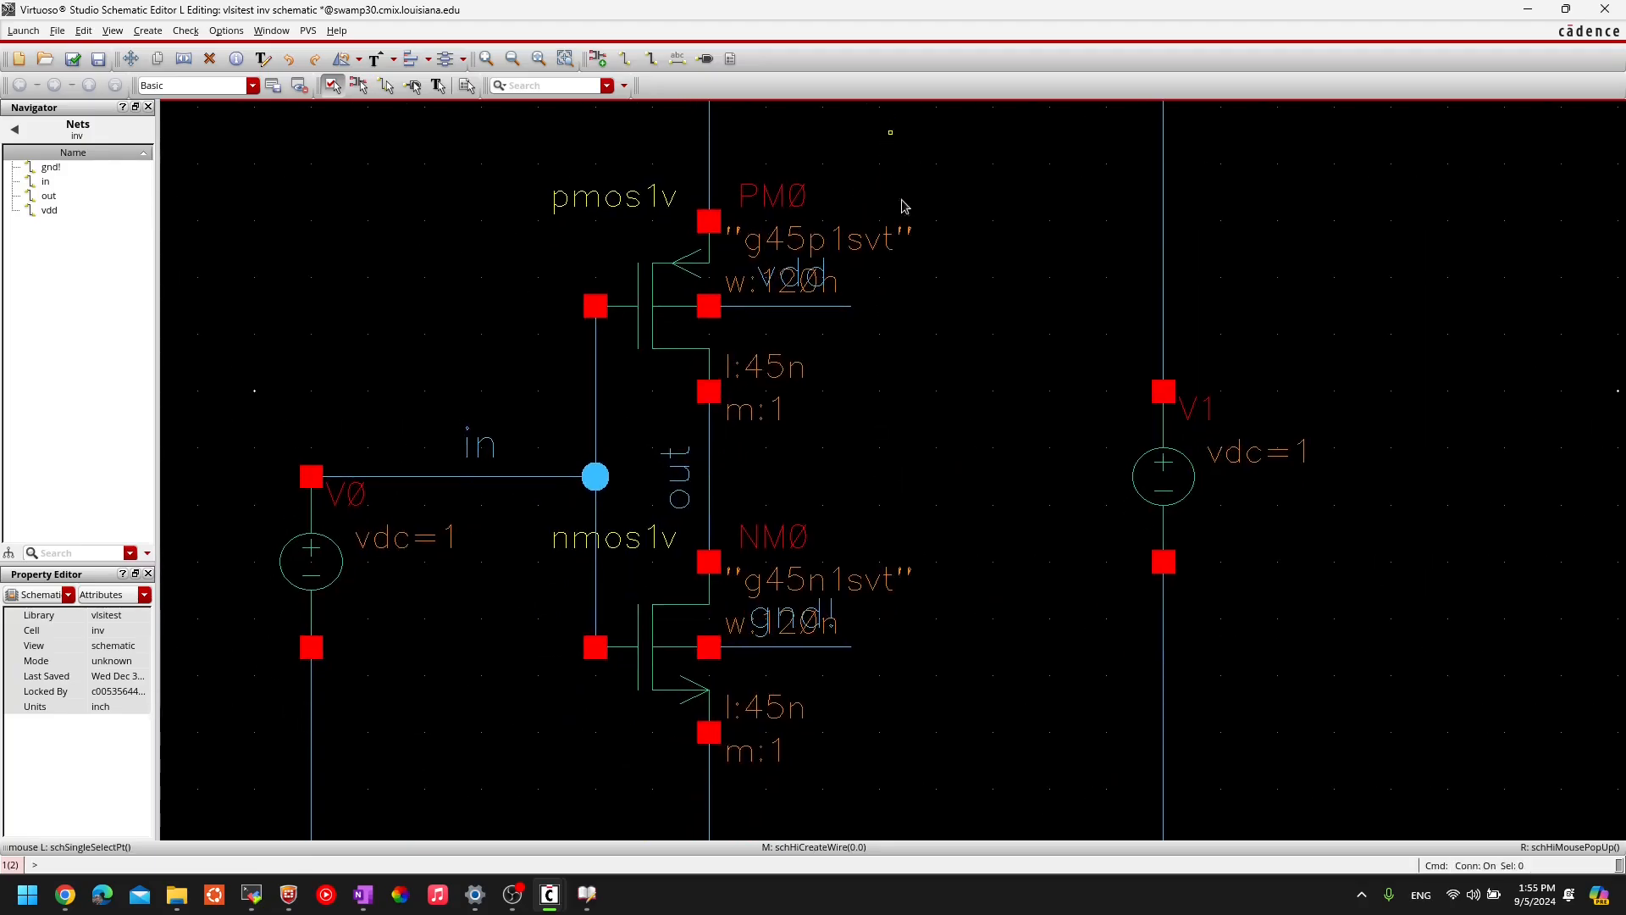
scroll(911, 246, "down", 2)
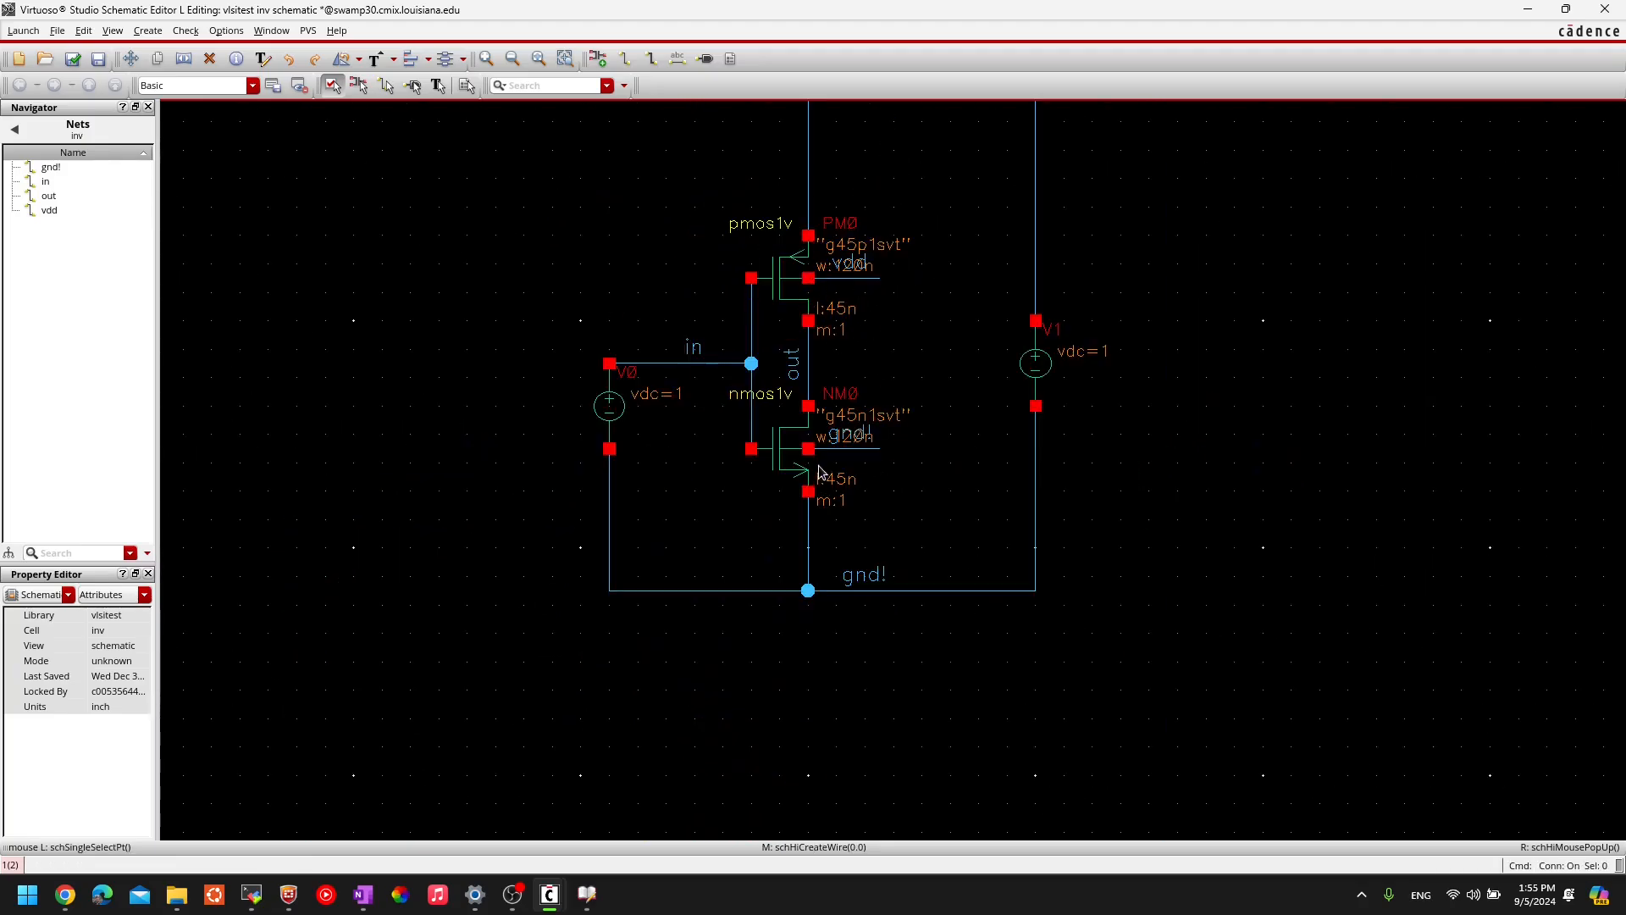
middle_click_drag(1089, 461, 1067, 539)
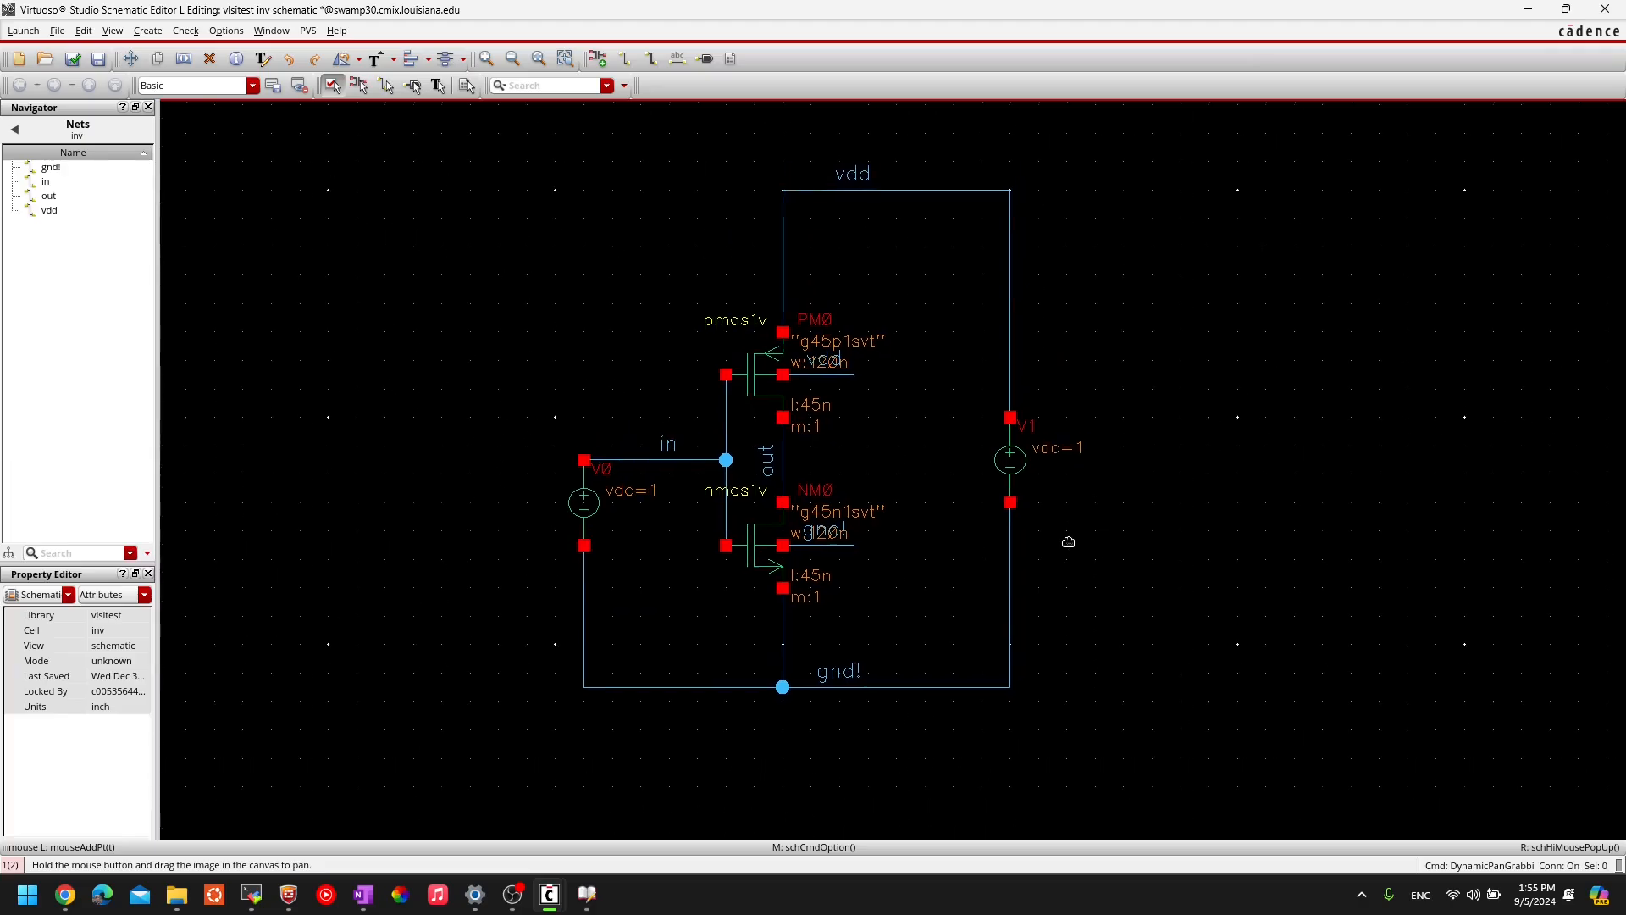